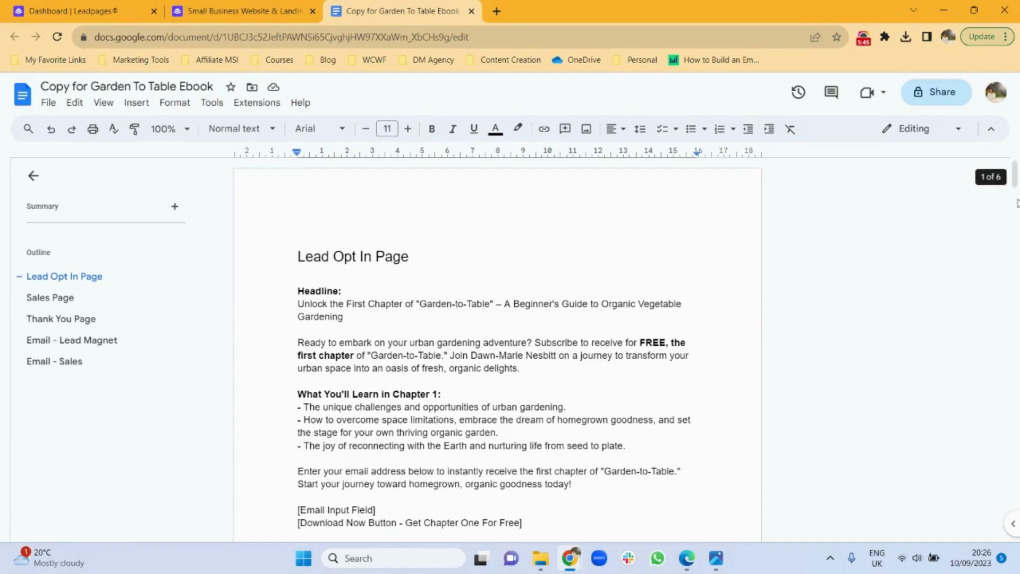
Review the Lead Opt In Page copy in the document and the Garden To Table ebook cover image
mouse_move(1015, 181)
mouse_down()
mouse_move(1016, 537)
mouse_move(1015, 166)
mouse_move(1004, 393)
mouse_move(1000, 183)
mouse_up()
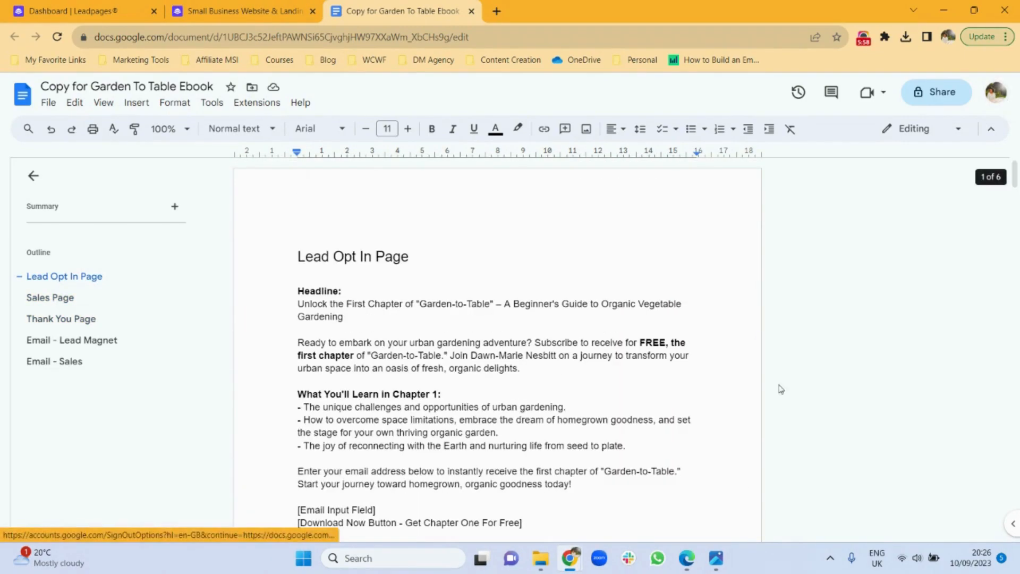
click(716, 558)
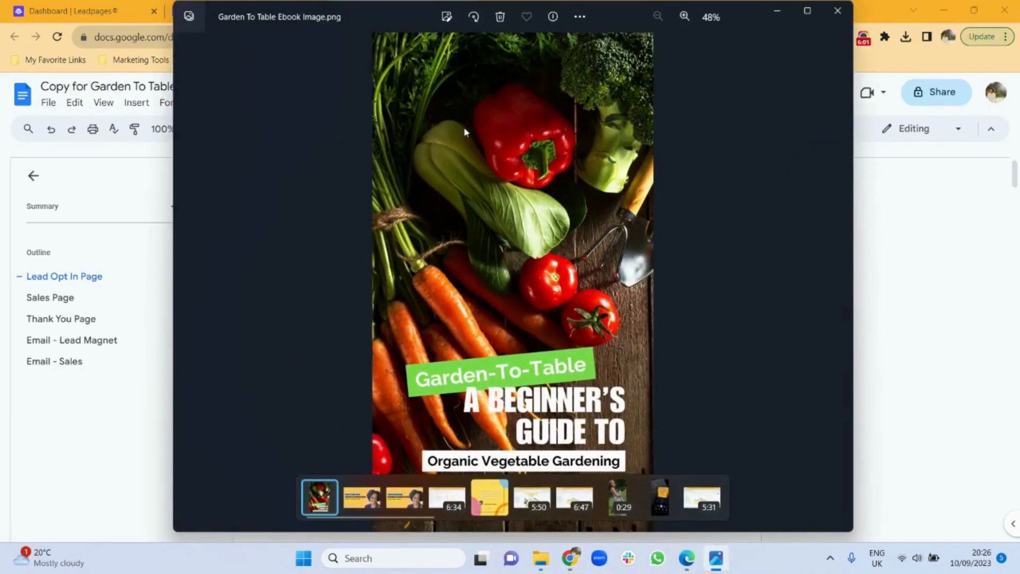
click(778, 12)
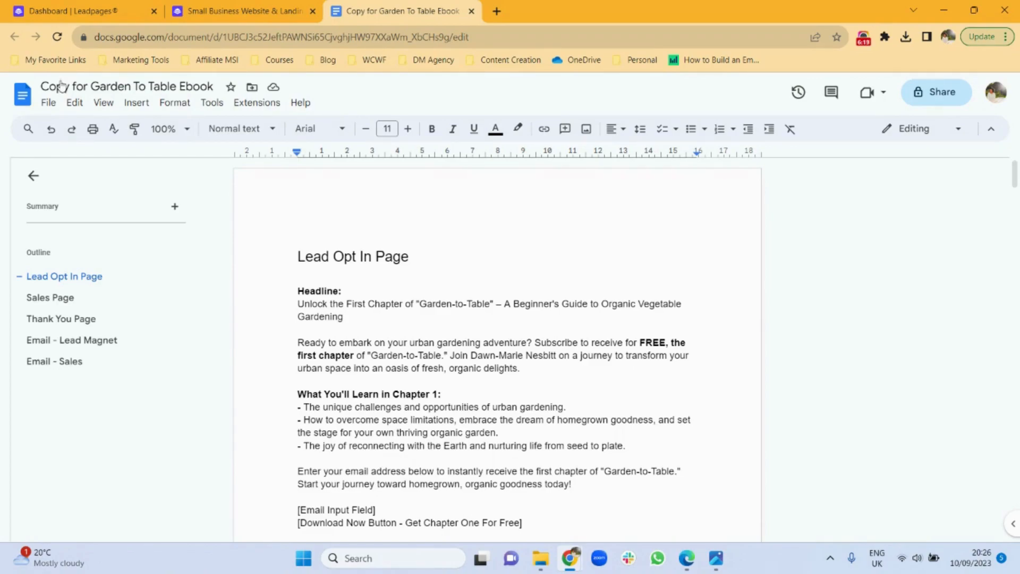
Switch to Leadpages, log in to the account, and start a new landing page from the Landing Pages area
click(215, 9)
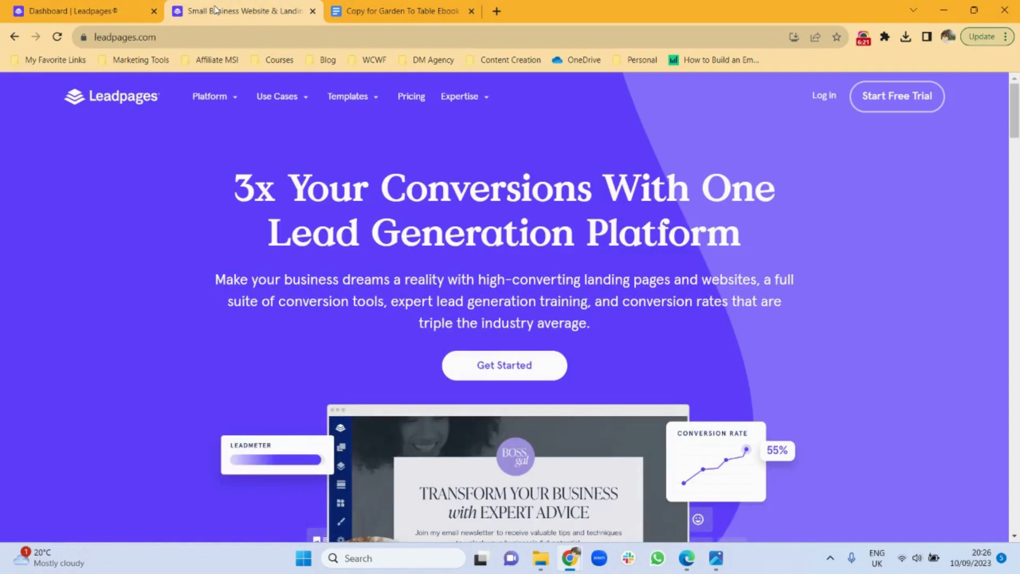
click(823, 96)
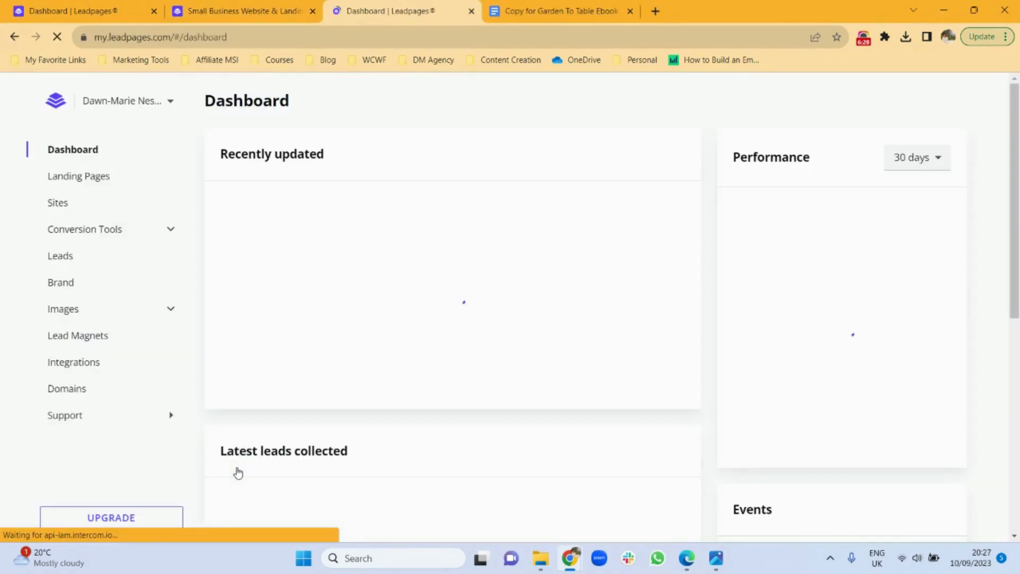
click(95, 181)
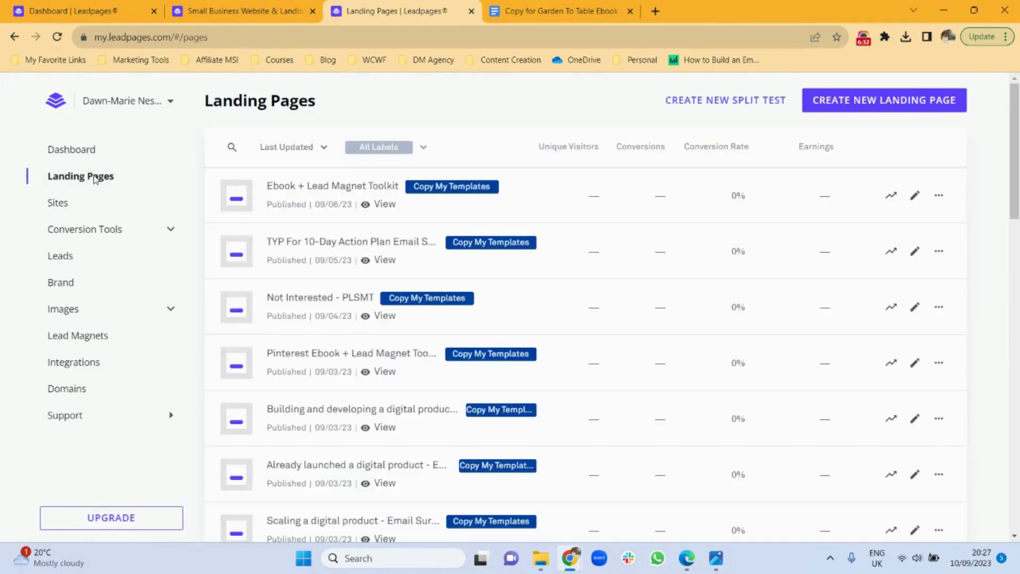
click(848, 100)
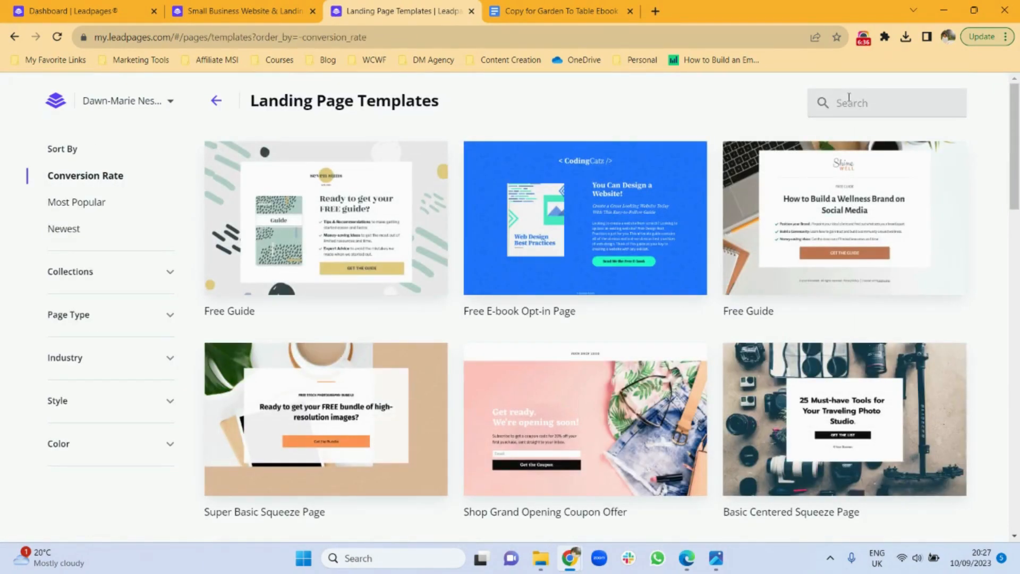
Preview the Free E-book Opt-in Page template and look through its layout
mouse_move(632, 271)
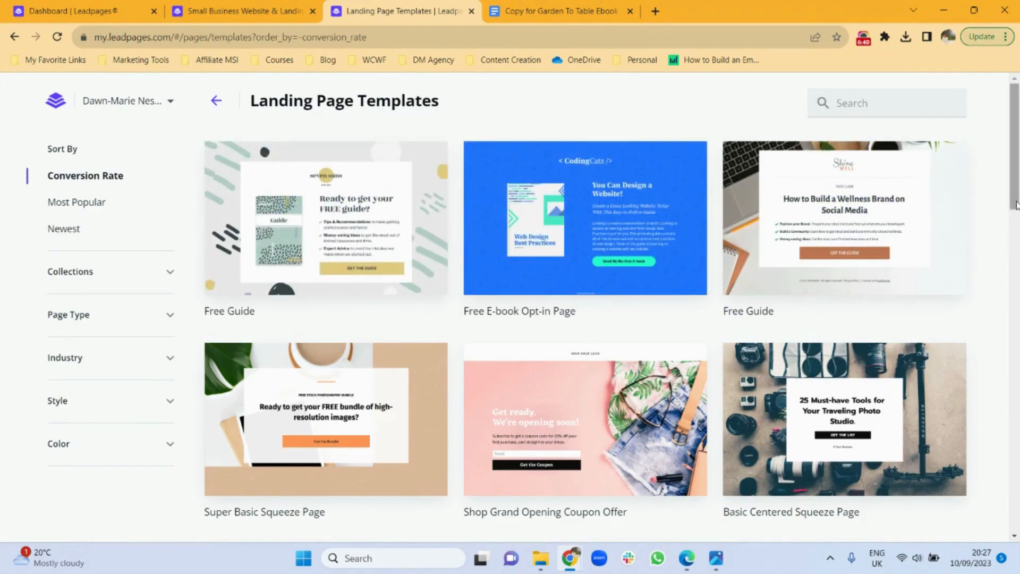
mouse_move(1016, 205)
mouse_down()
mouse_move(1017, 335)
mouse_move(1015, 196)
mouse_up()
mouse_move(587, 244)
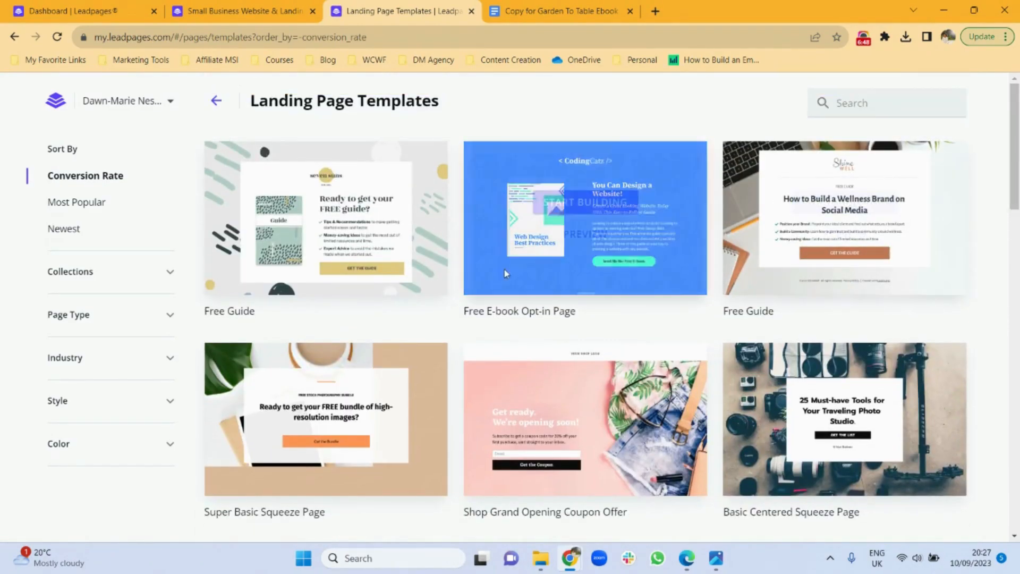
click(587, 244)
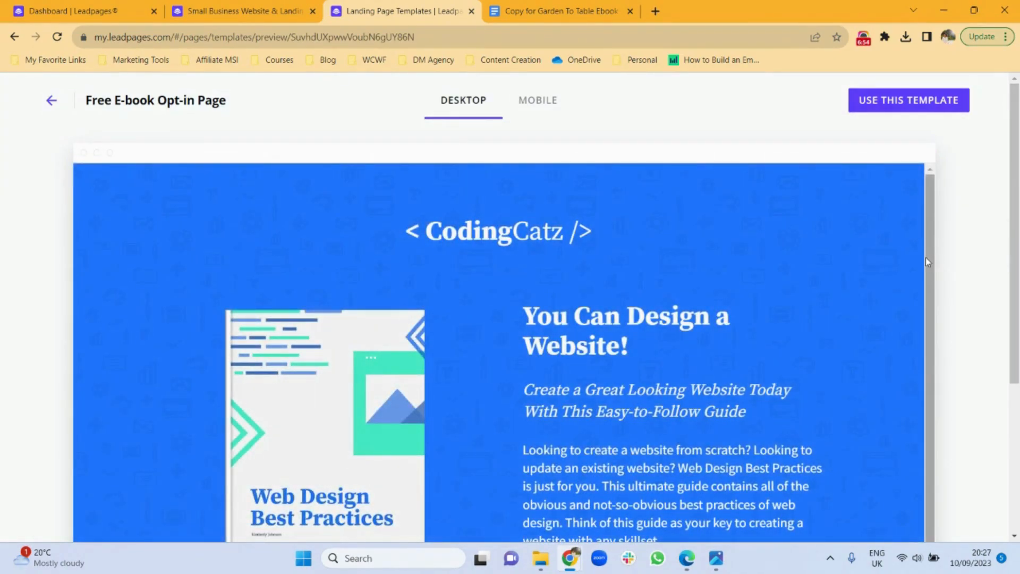
drag(927, 284, 928, 308)
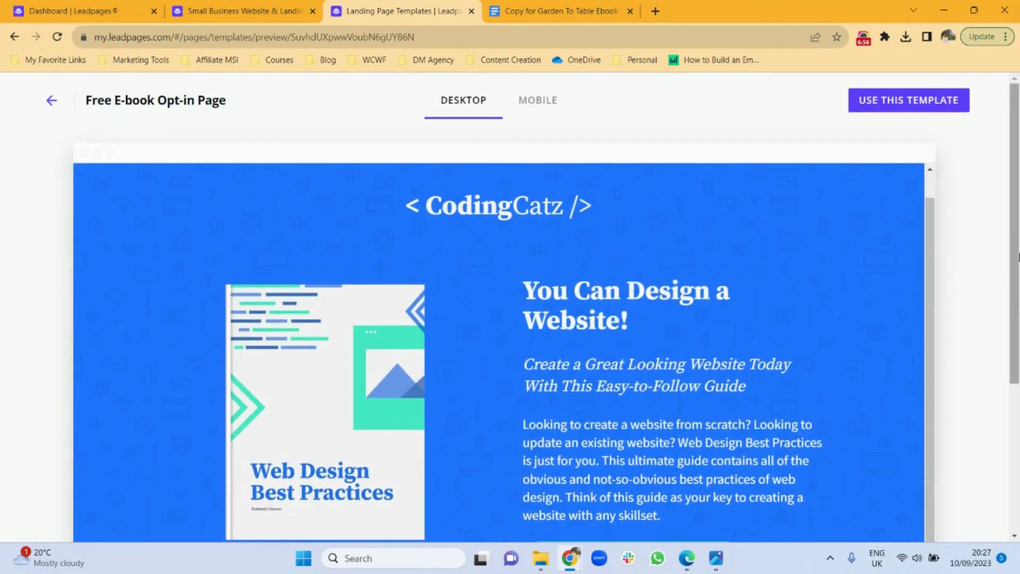
scroll(1016, 231, down, 2)
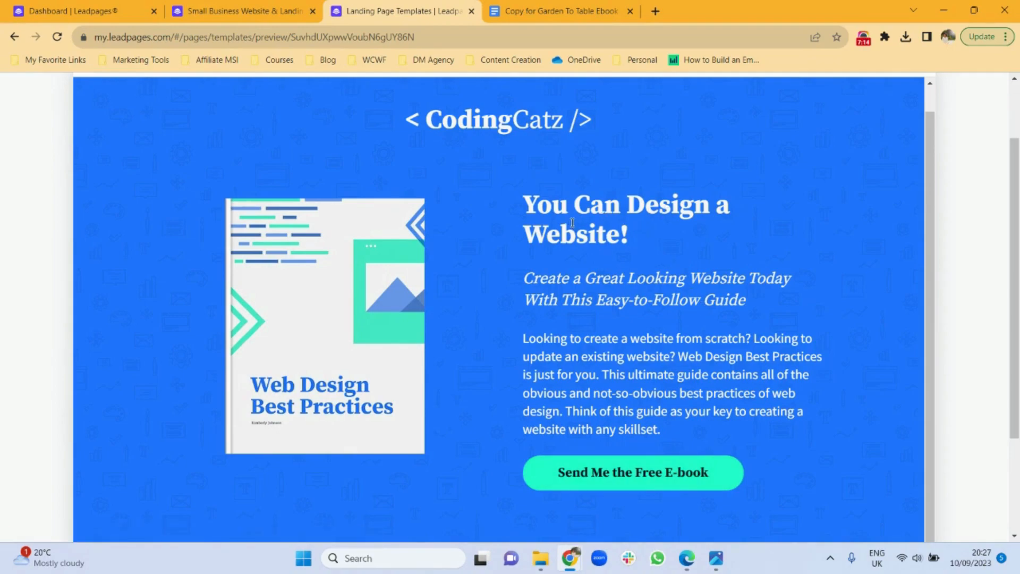
Duplicate the browser tab with the template preview, then return the original tab to the landing page templates
right_click(381, 15)
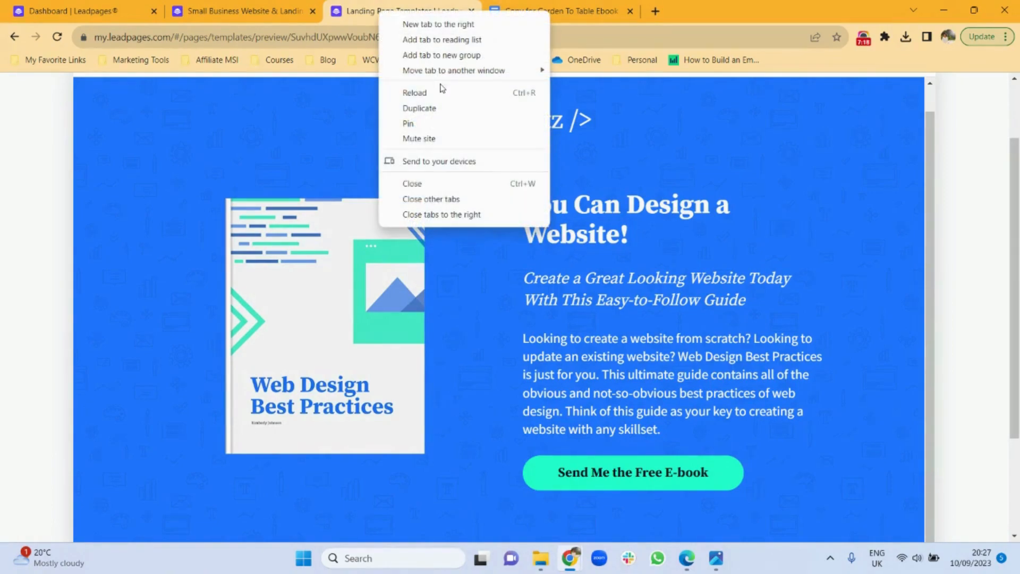
key(Escape)
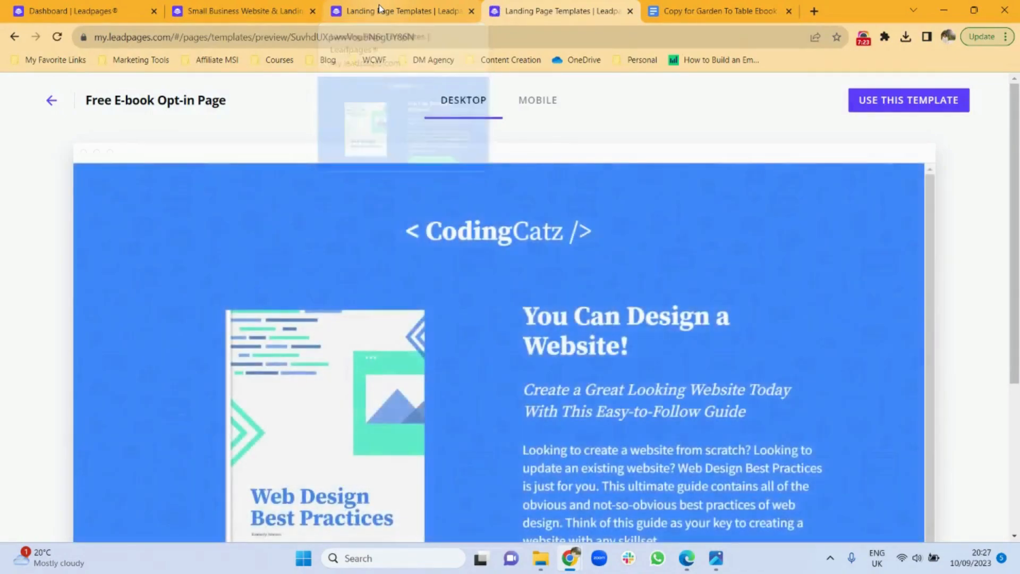
click(381, 9)
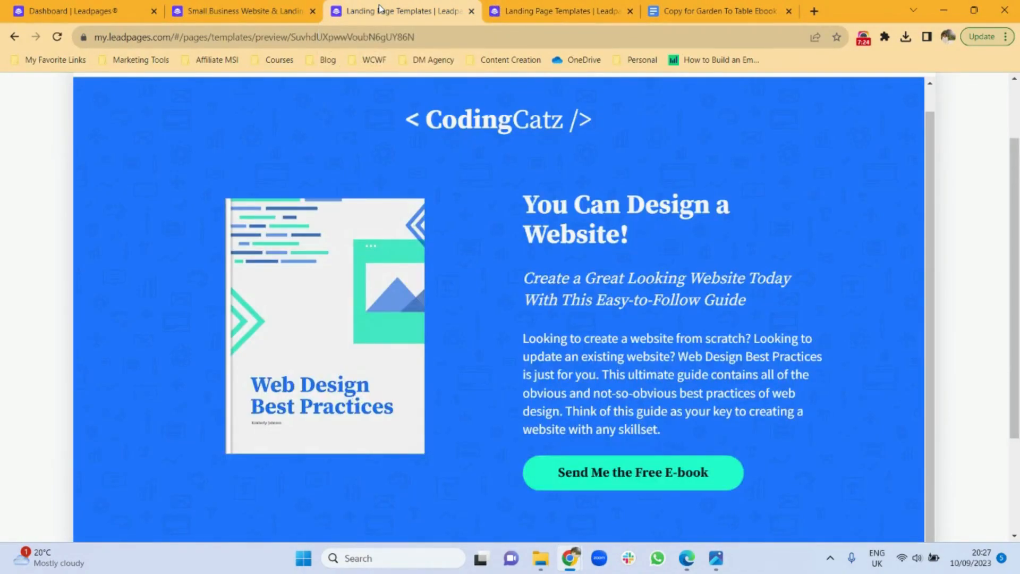
scroll(1014, 98, up, 2)
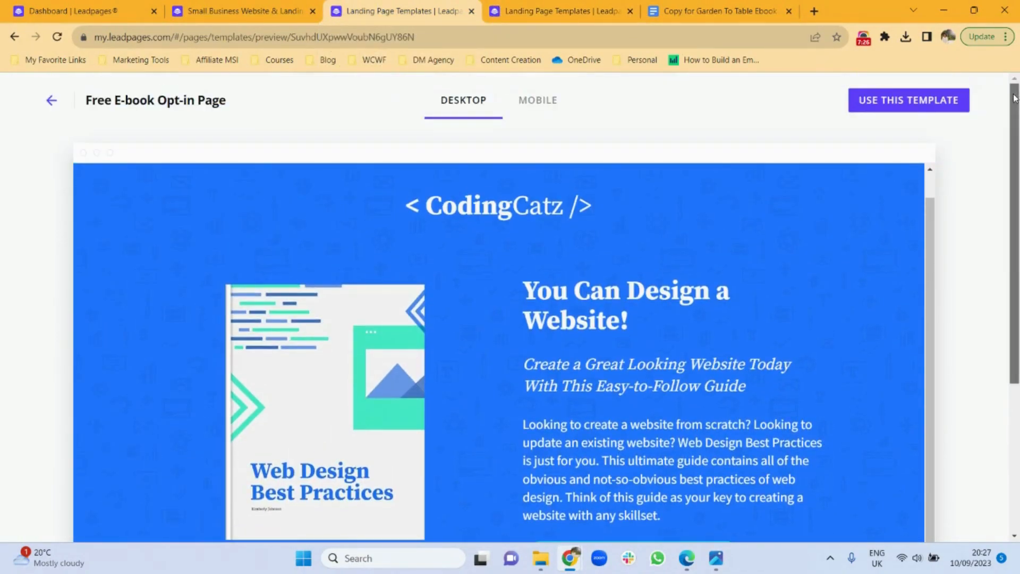
click(51, 101)
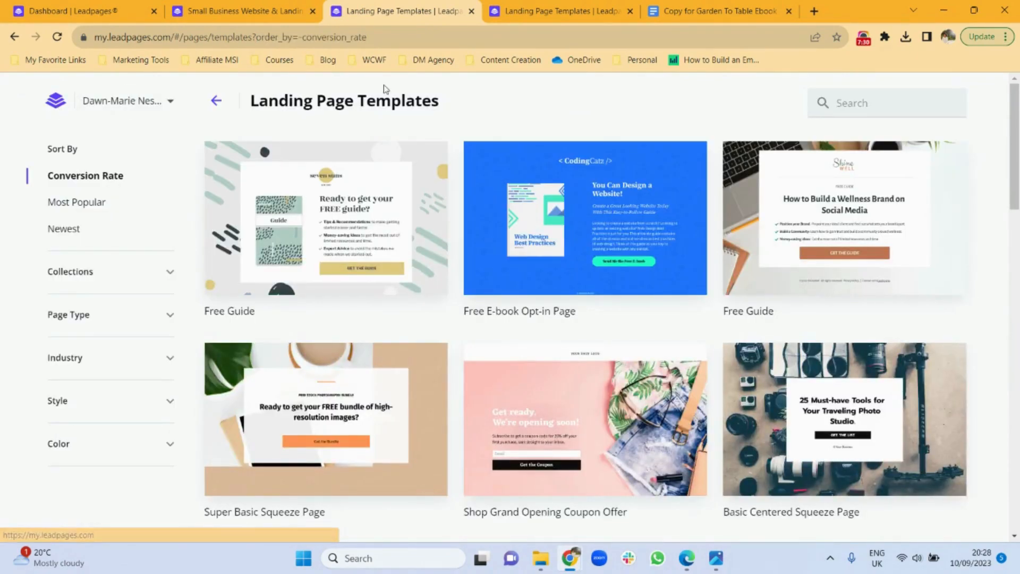
Search the templates for "blank" and create a page from the Blank template named "Garden To Table Optin Page Demo"
click(845, 102)
text(bla)
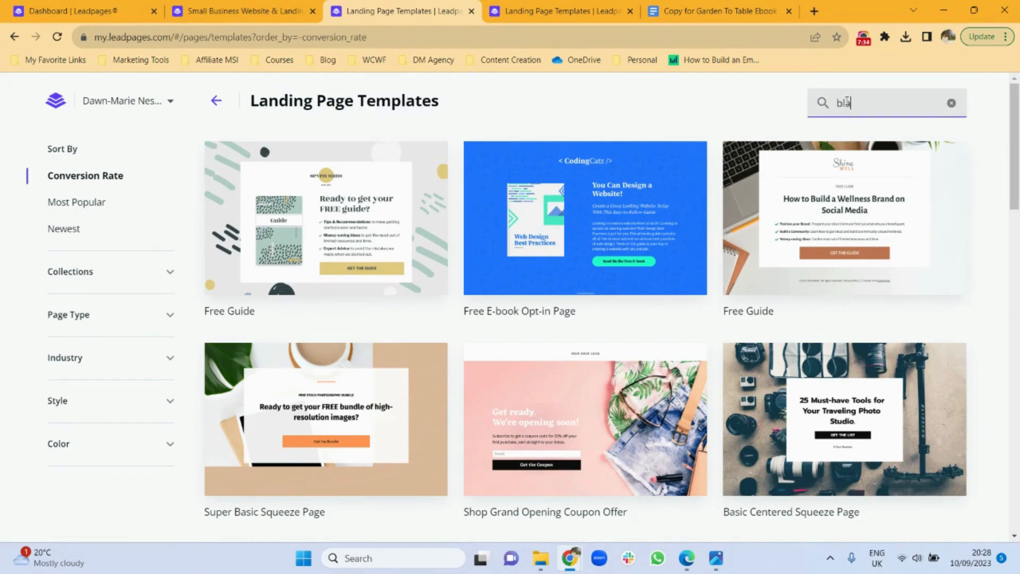
text(nk)
mouse_move(335, 212)
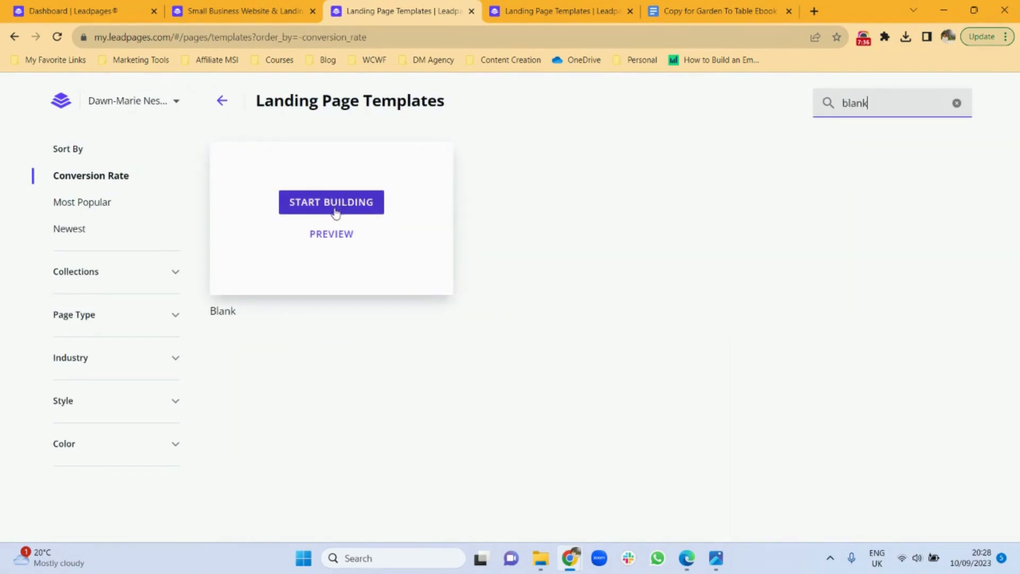
click(336, 211)
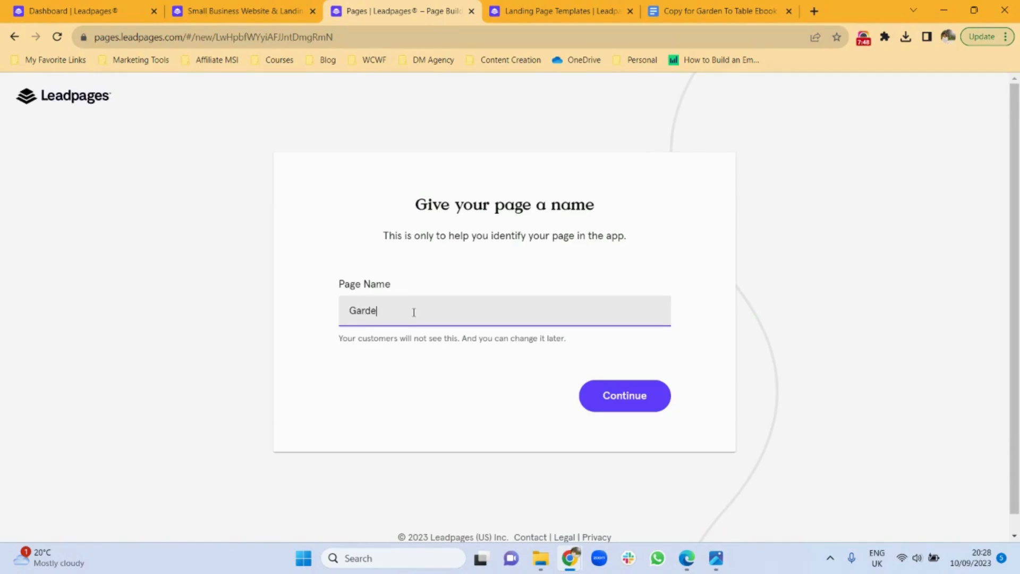
text(To Table Optin Page Demo)
click(630, 400)
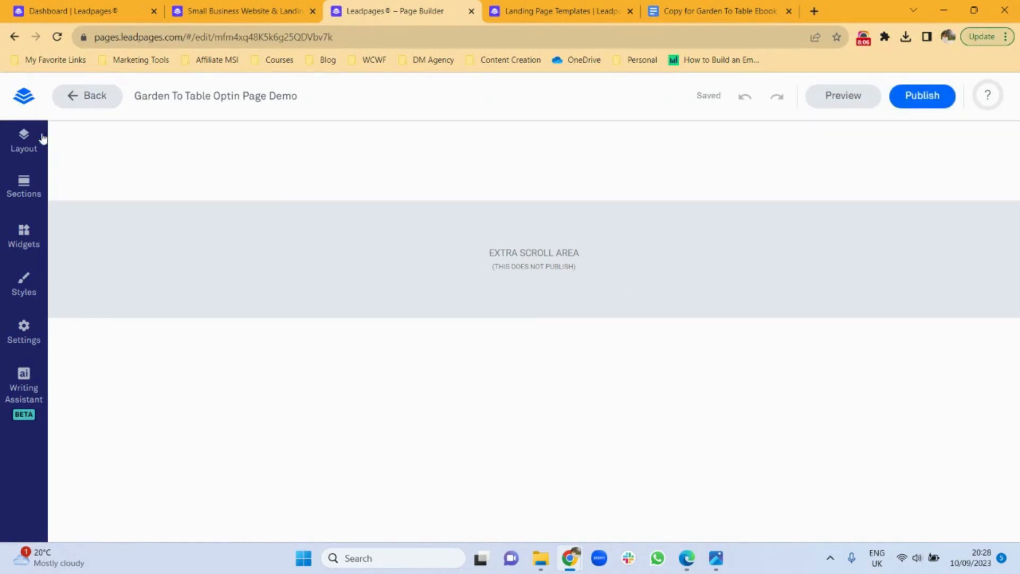
Add the white Logos section with a single row of four logos to the empty page
click(19, 199)
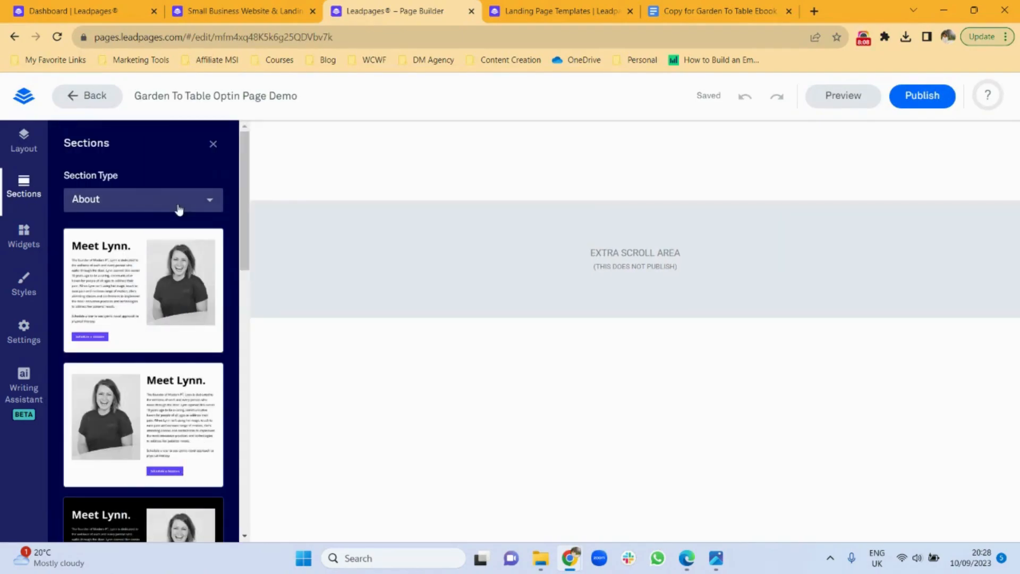
click(202, 208)
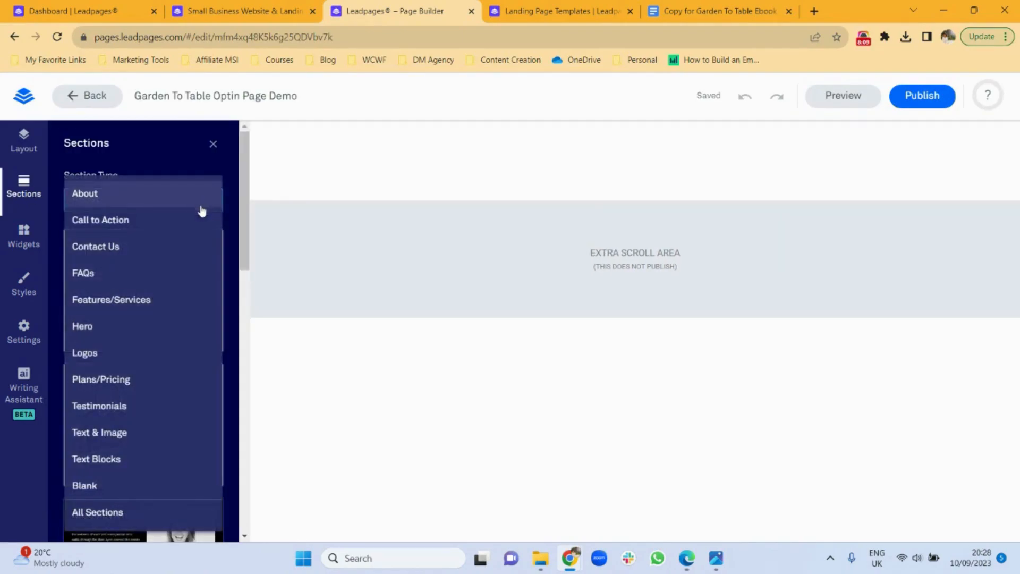
click(152, 358)
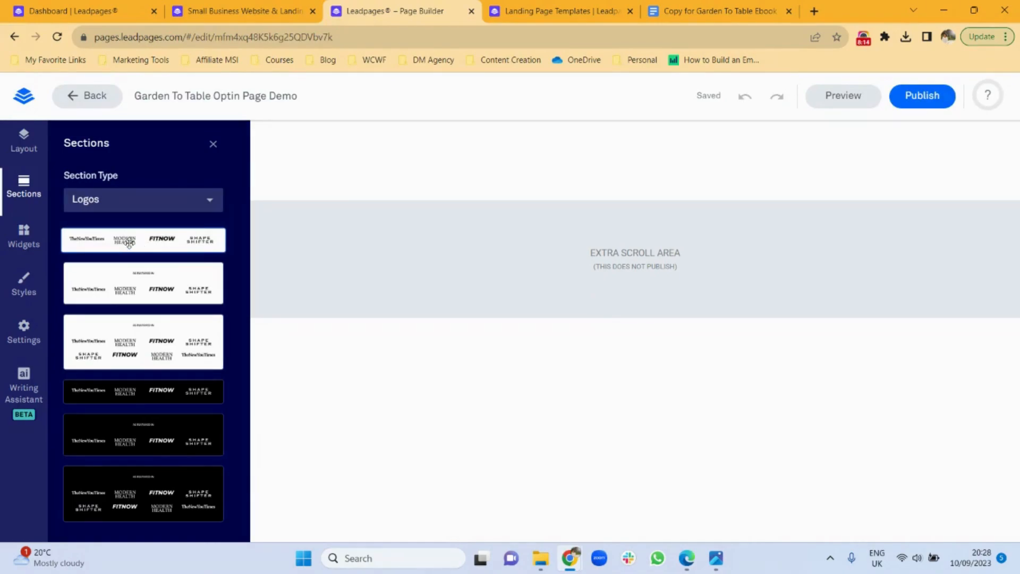
drag(129, 243, 528, 147)
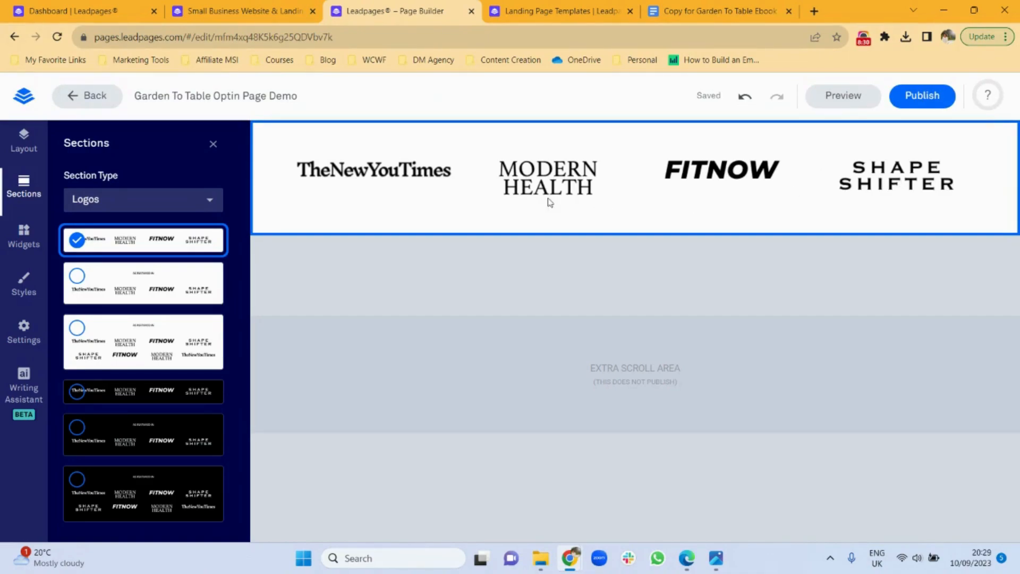
click(212, 148)
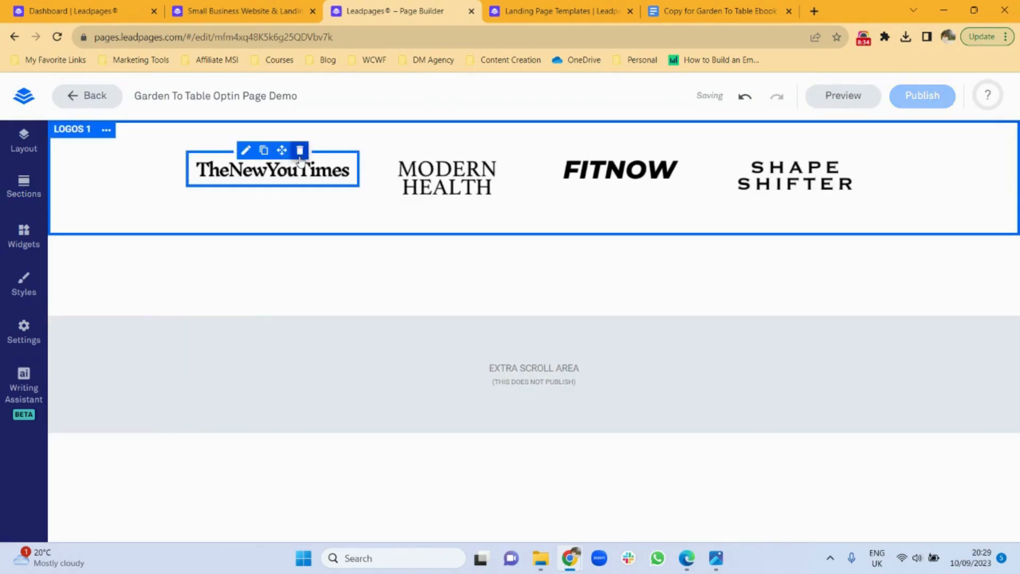
Delete the TheNewYouTimes, Modern Health and Shape Shifter logos from the Logos section, keeping only FITNOW
click(300, 152)
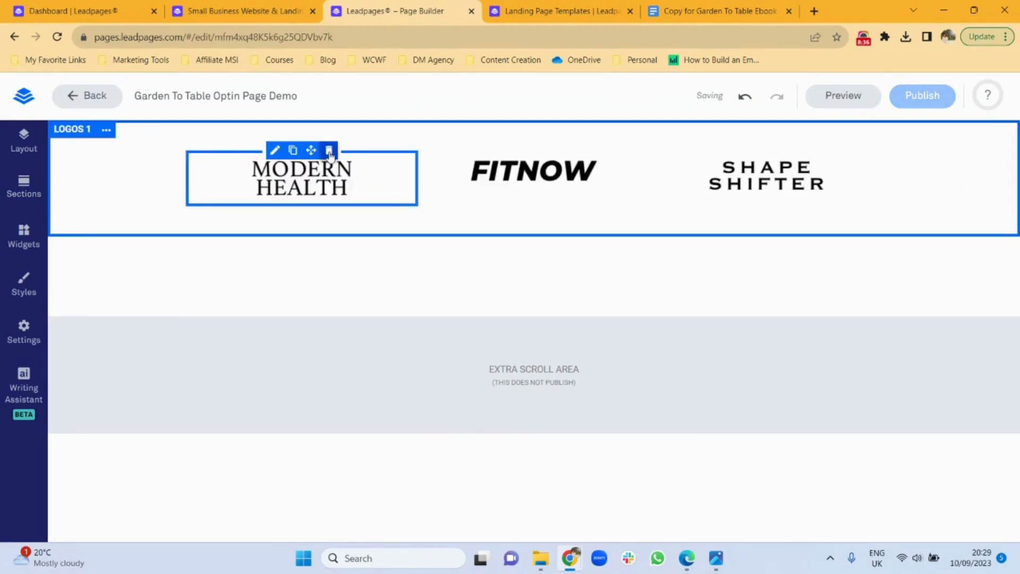
click(330, 151)
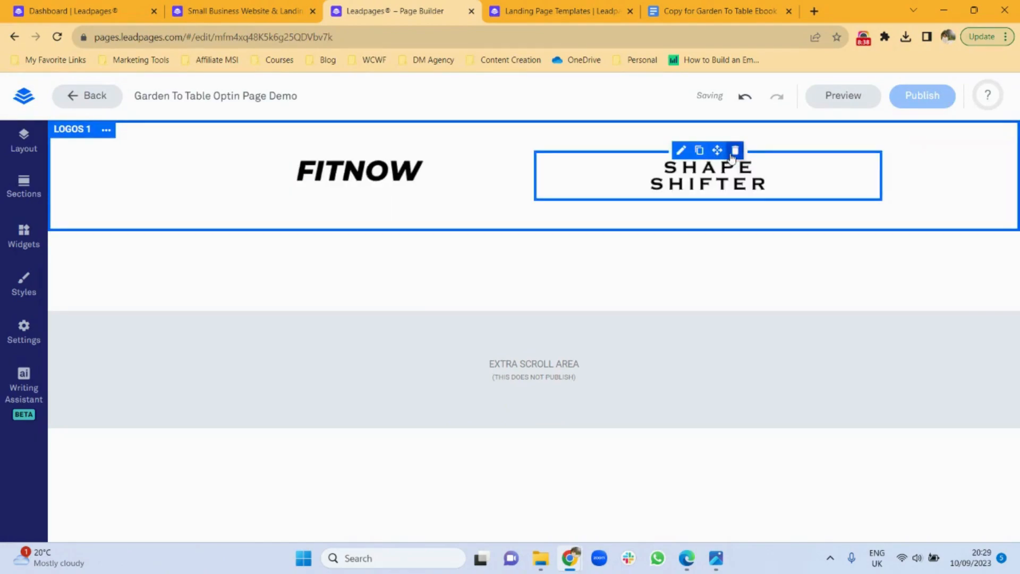
click(735, 152)
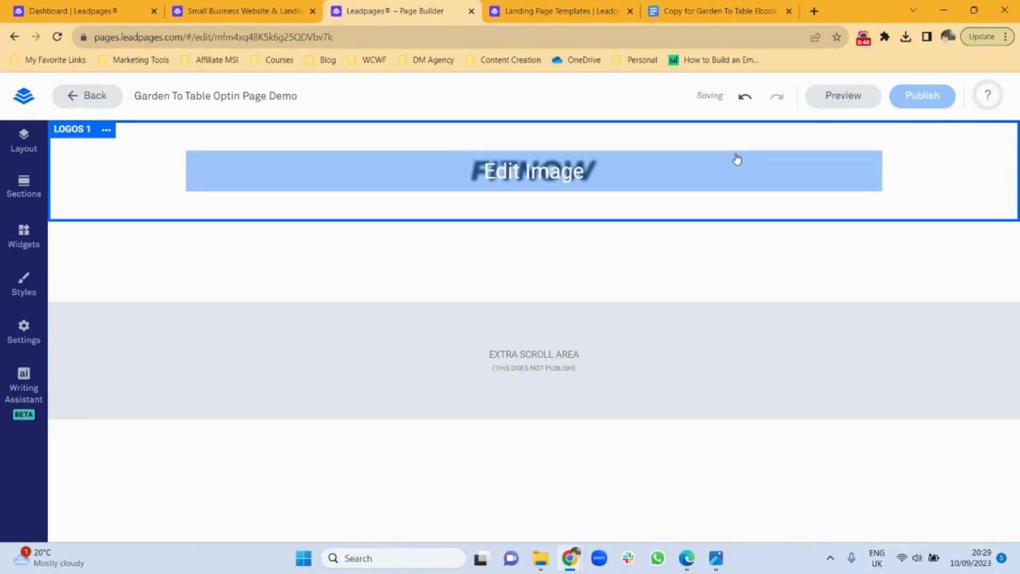
Replace the FITNOW image with the "Copy my templates logo" image, found by searching the image library for "logo"
click(539, 184)
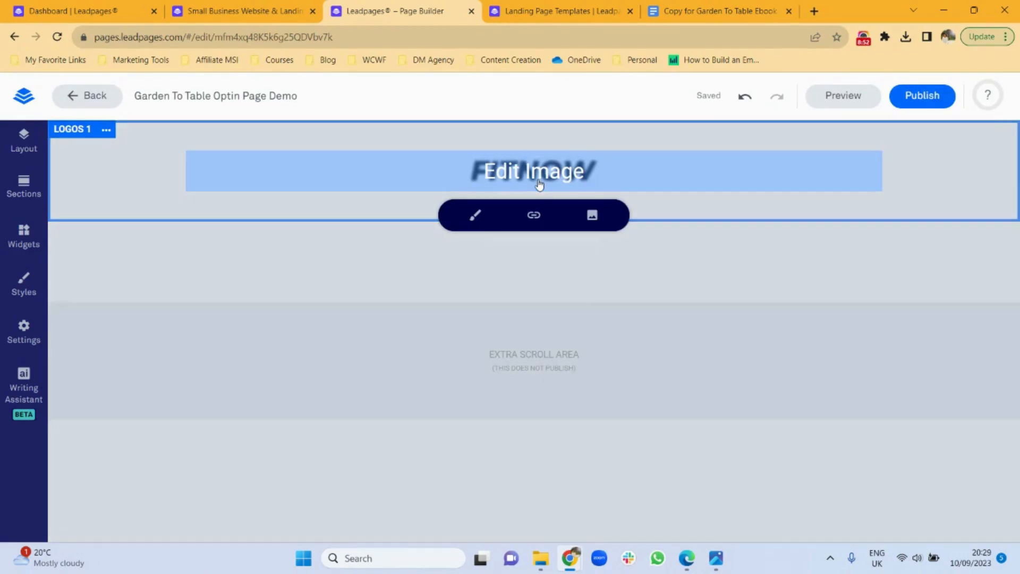
click(593, 219)
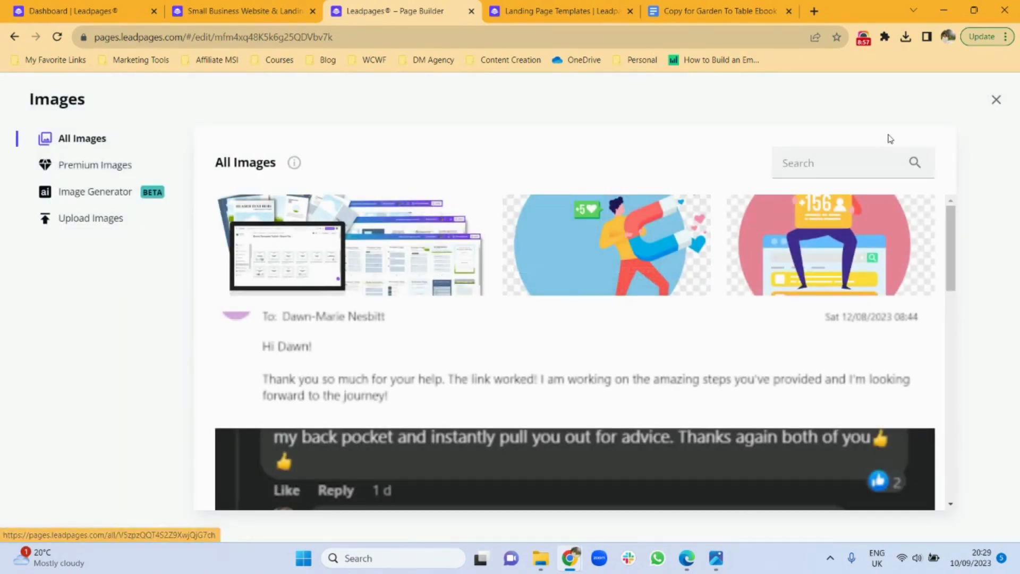
click(826, 167)
text(logo)
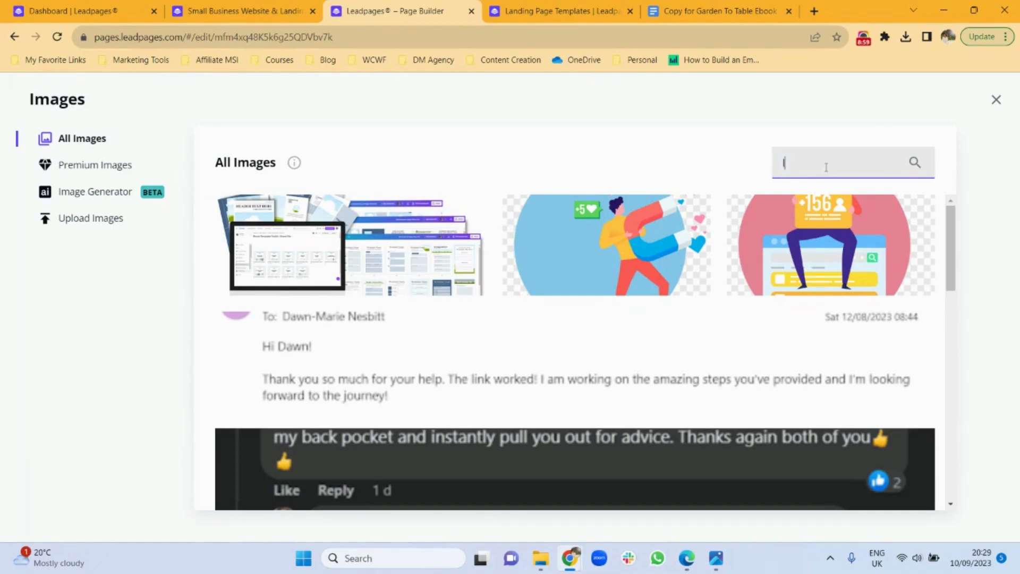
click(913, 164)
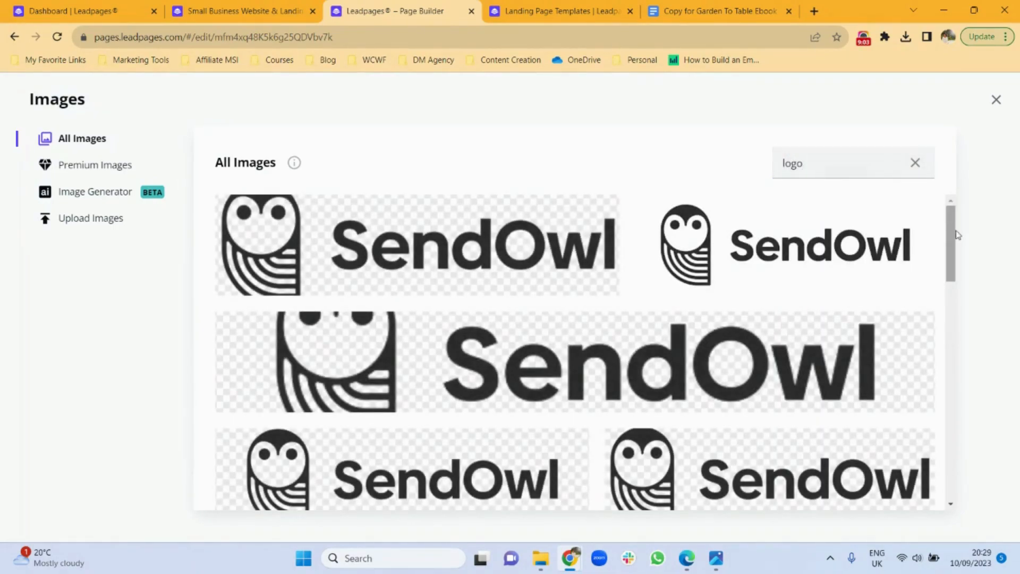
drag(953, 241, 950, 367)
click(733, 278)
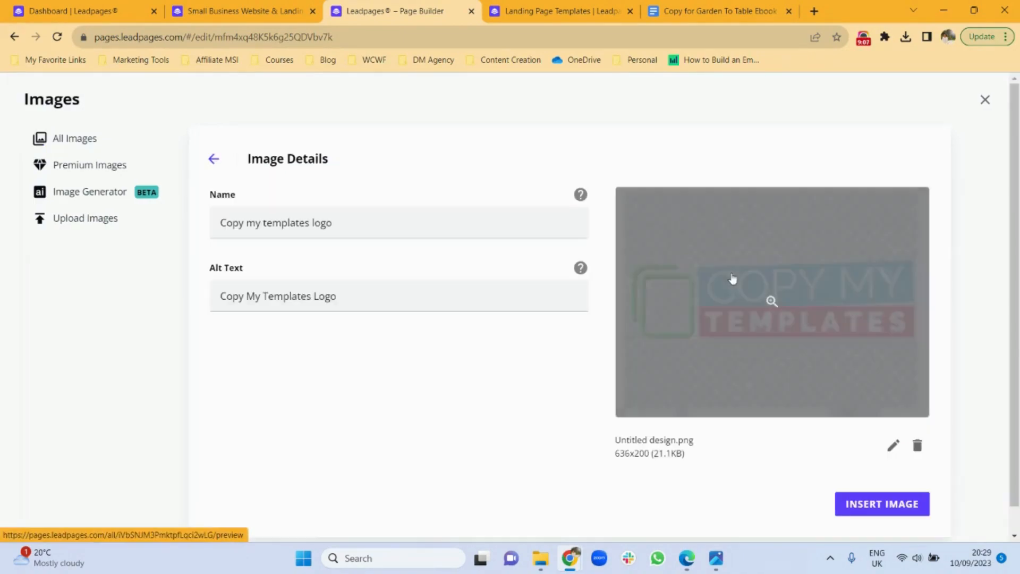
click(898, 506)
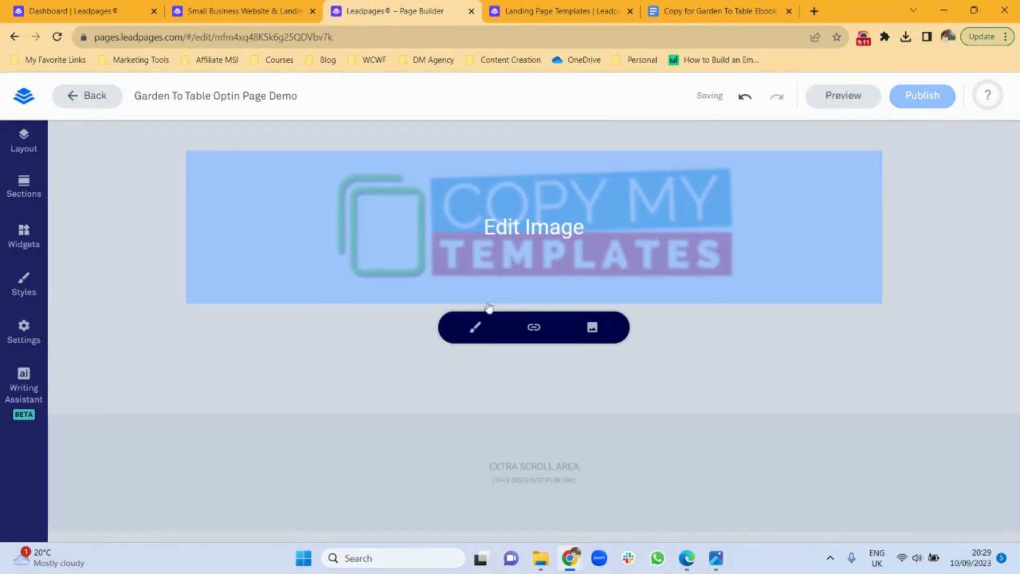
Shrink the Copy My Templates logo image to 26% width
click(475, 330)
drag(549, 359, 515, 353)
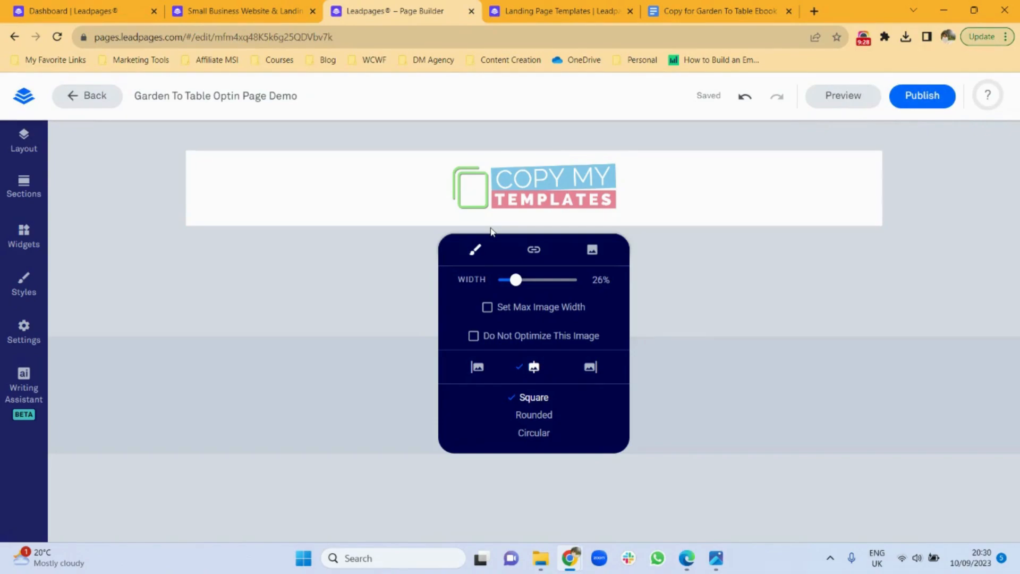
click(579, 240)
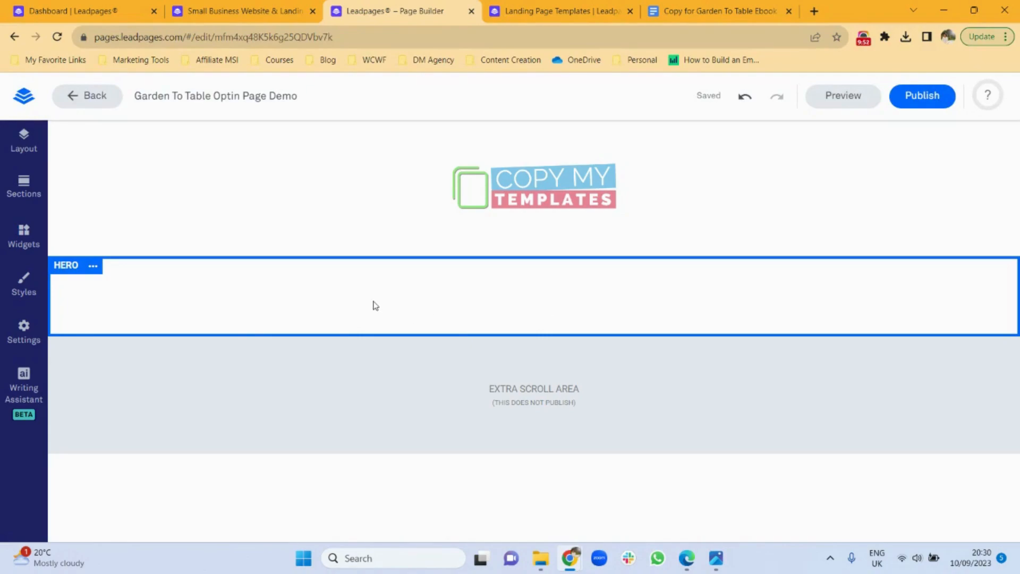
Duplicate Column 1 in Row 1 of the Hero section to make a two-column row
click(93, 267)
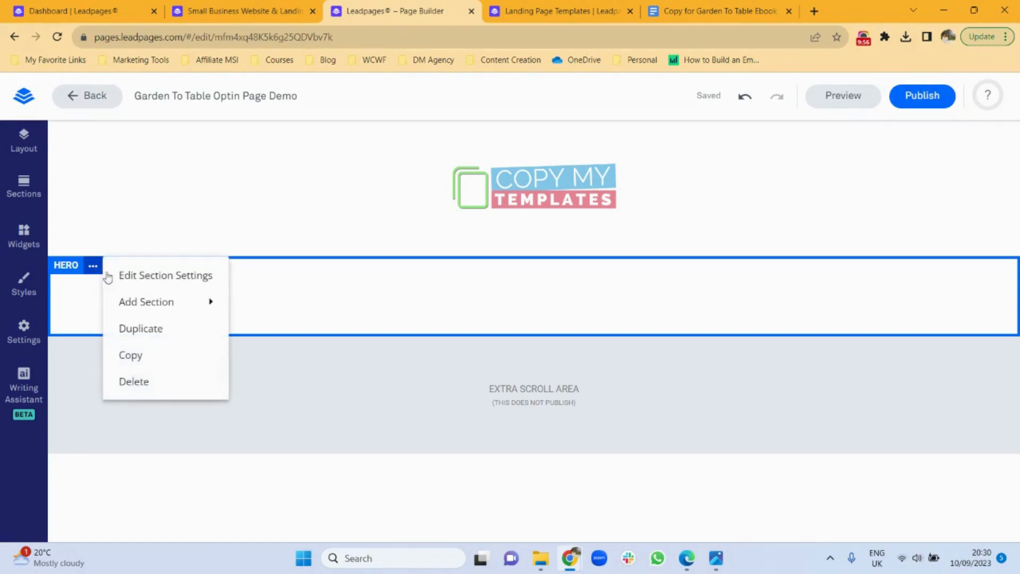
click(139, 281)
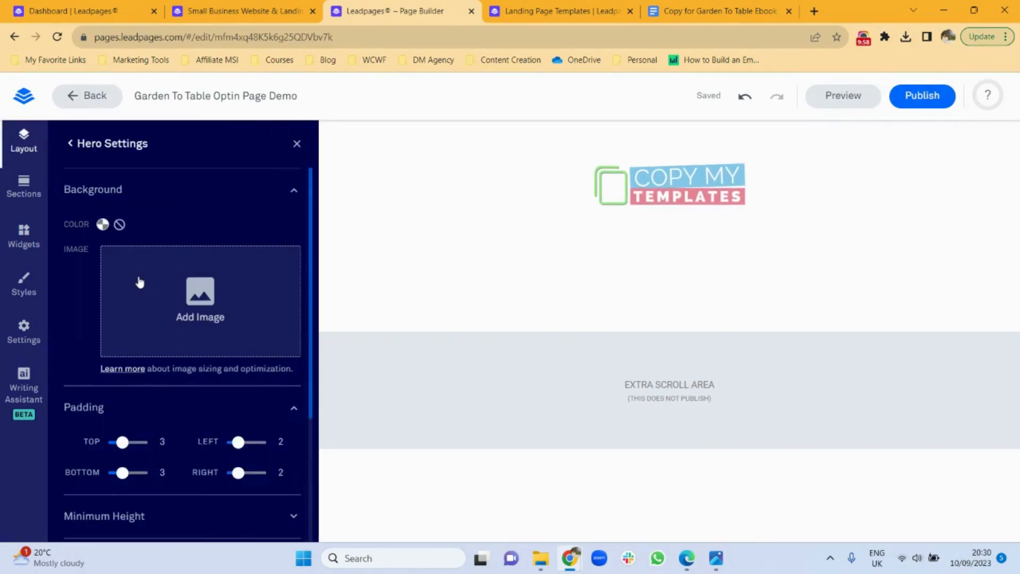
click(71, 151)
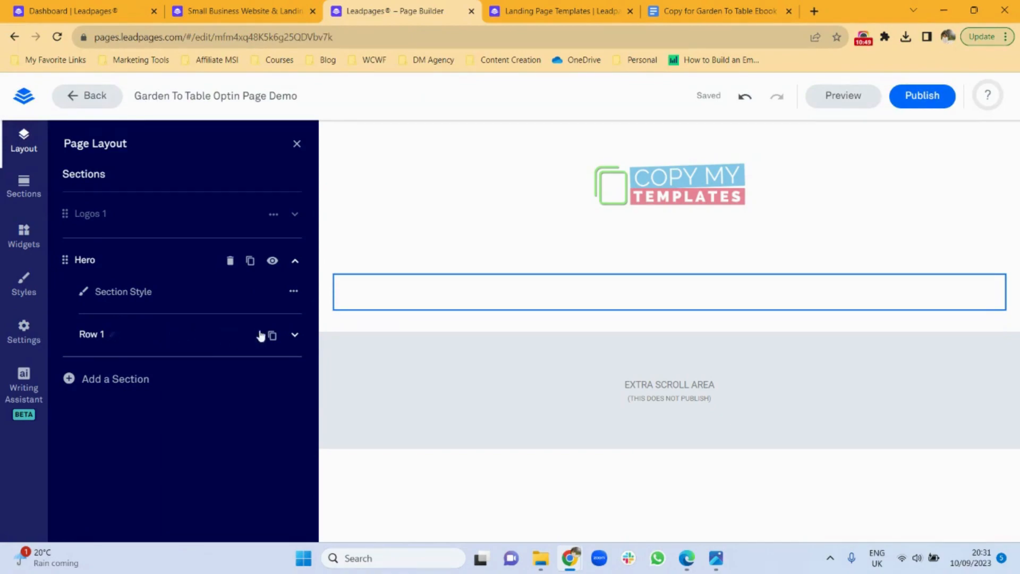
click(295, 336)
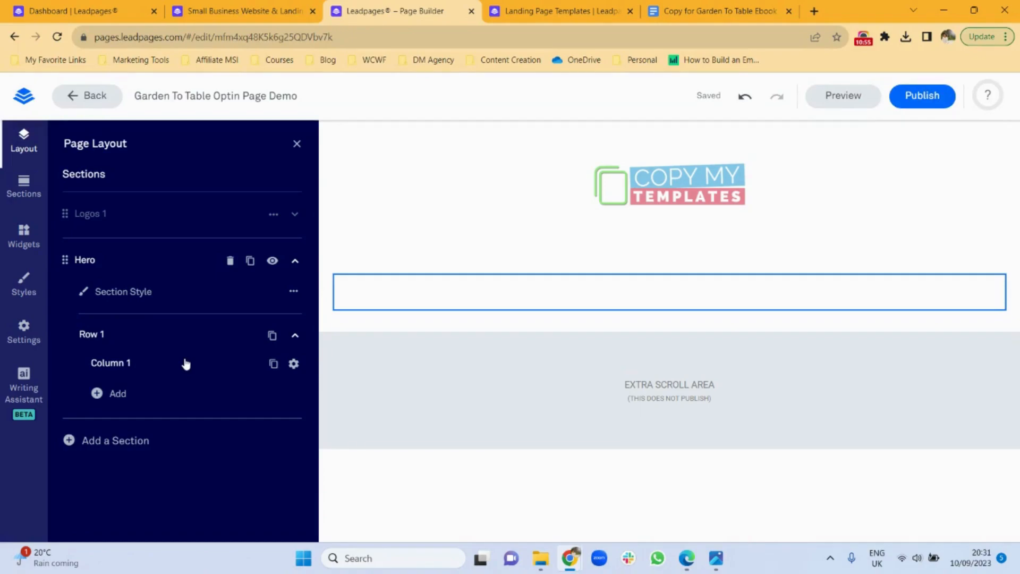
click(274, 364)
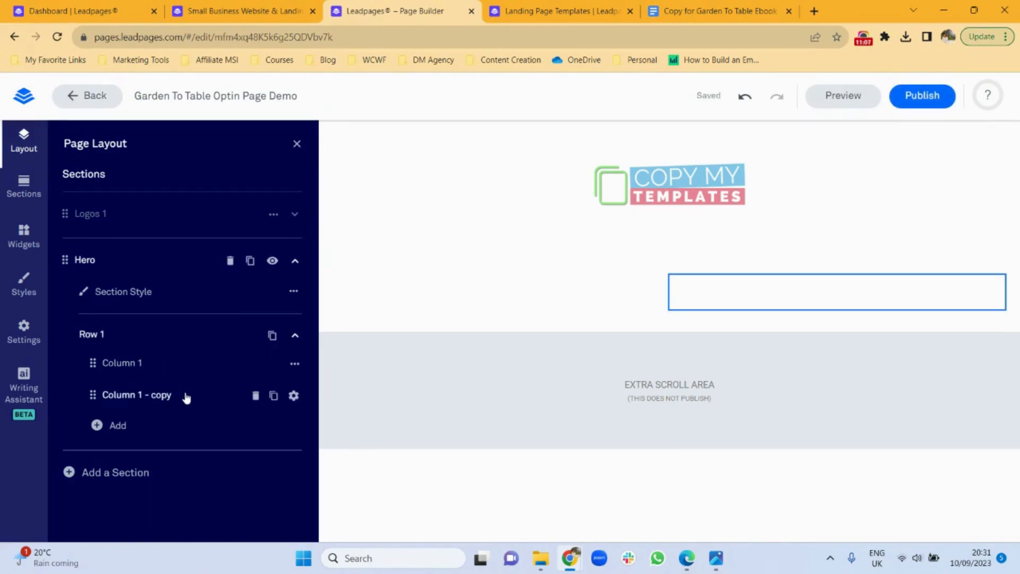
Rename the Hero row's first column "Image" and its duplicate "Text" in the page layout
click(151, 365)
triple_click(129, 363)
key(BackSpace)
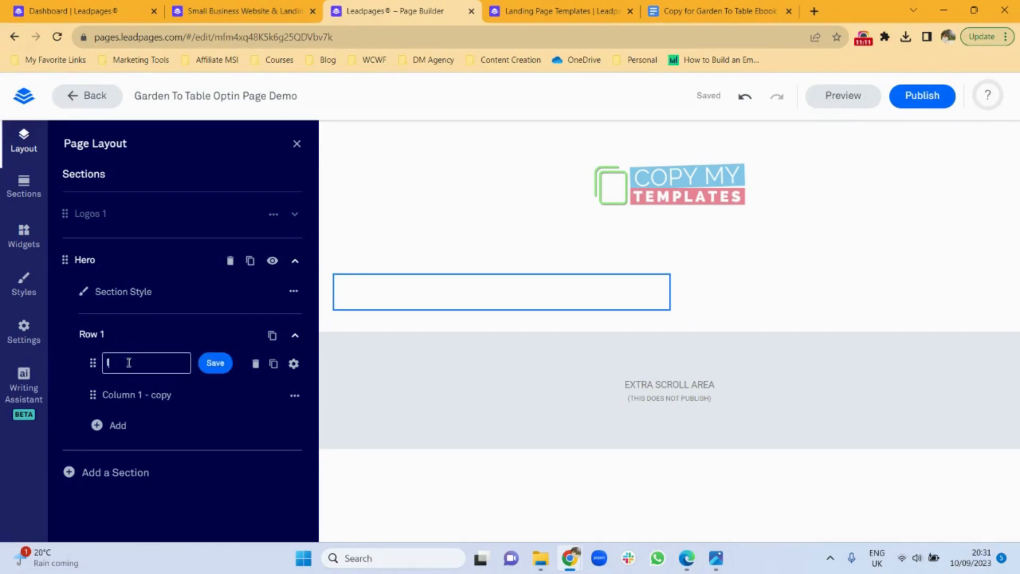
click(214, 365)
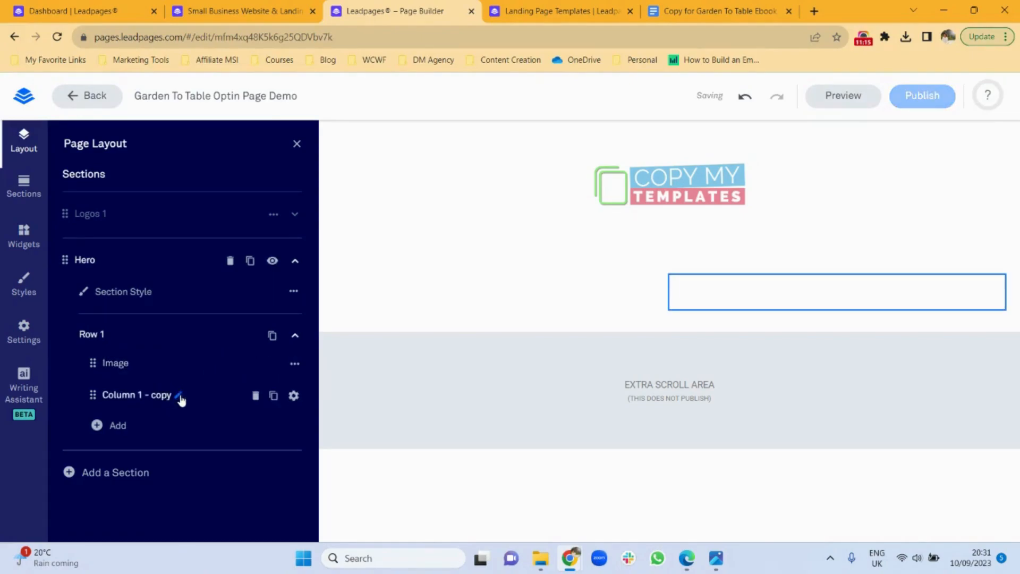
click(181, 394)
triple_click(129, 396)
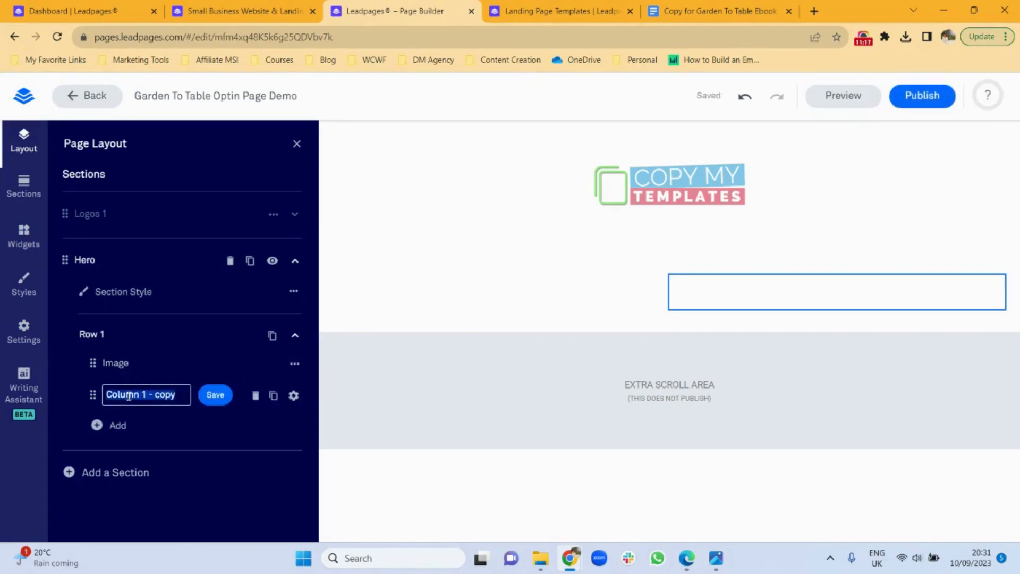
text(Text)
click(213, 400)
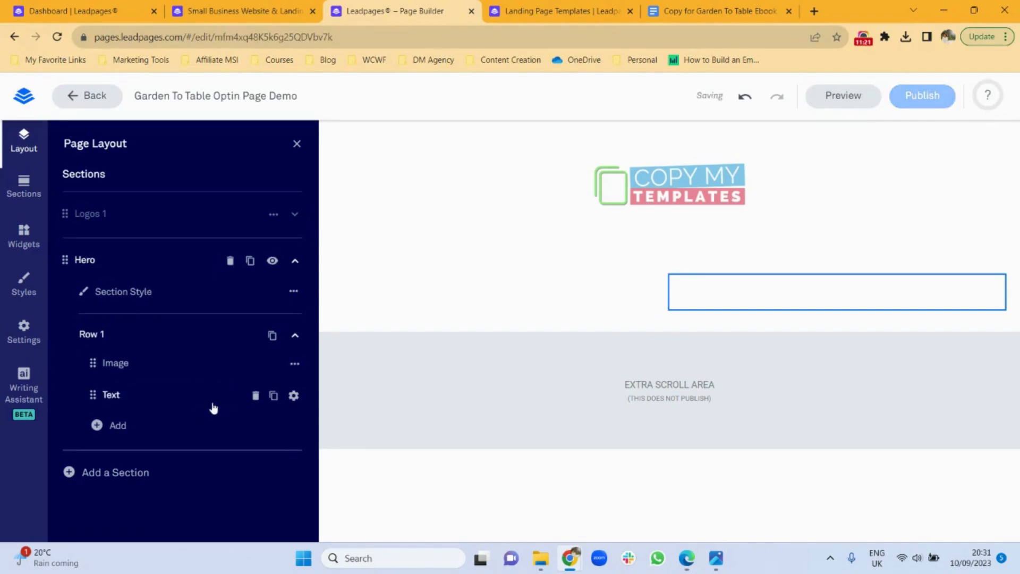
click(297, 144)
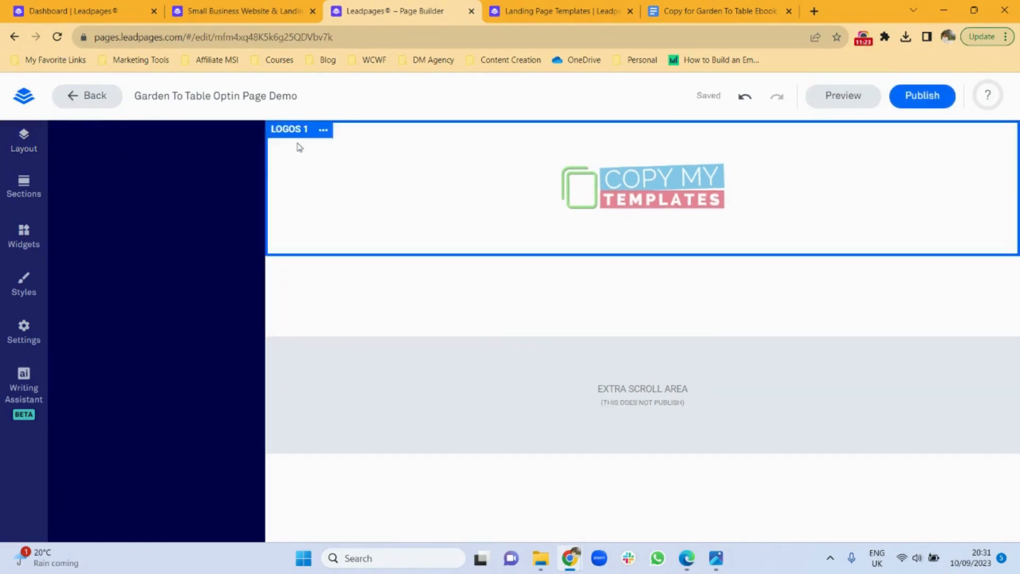
Add an Image widget to the Hero's first column and a Text widget to its second column
click(24, 236)
drag(110, 269, 370, 298)
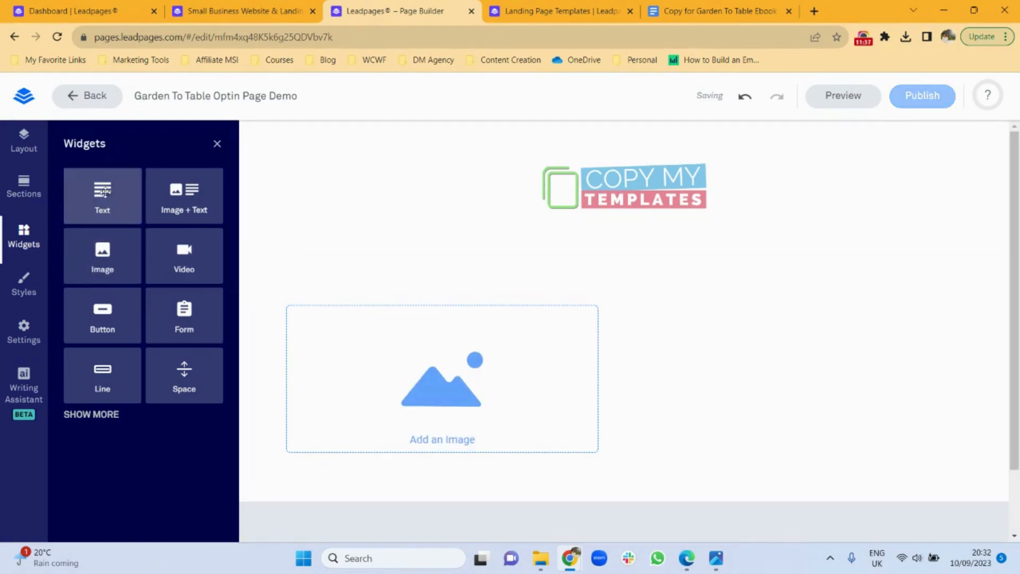
drag(104, 194, 712, 363)
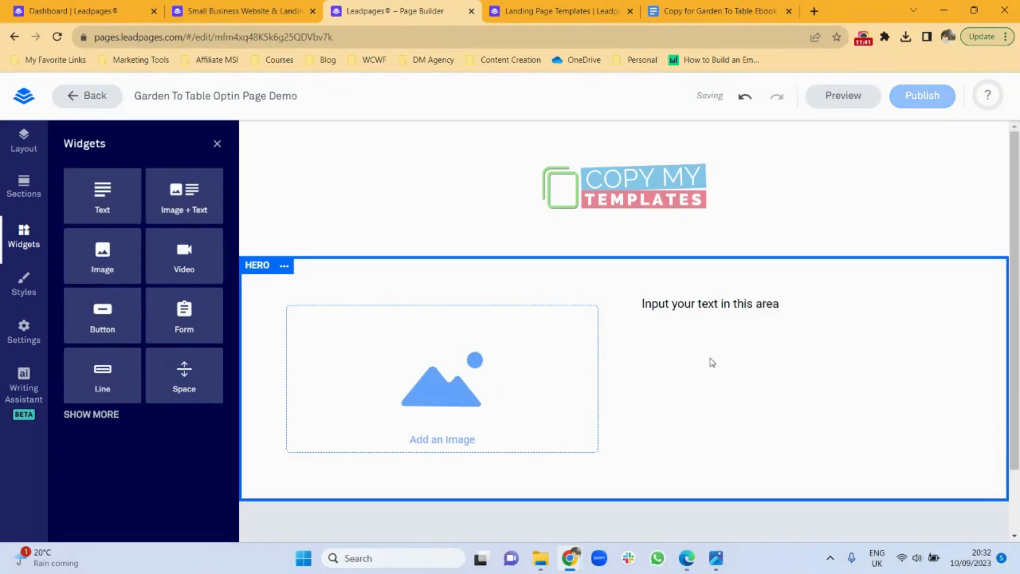
Upload "Garden To Table Ebook Image.png" and insert it into the Hero section's empty image widget
drag(1014, 342, 1013, 398)
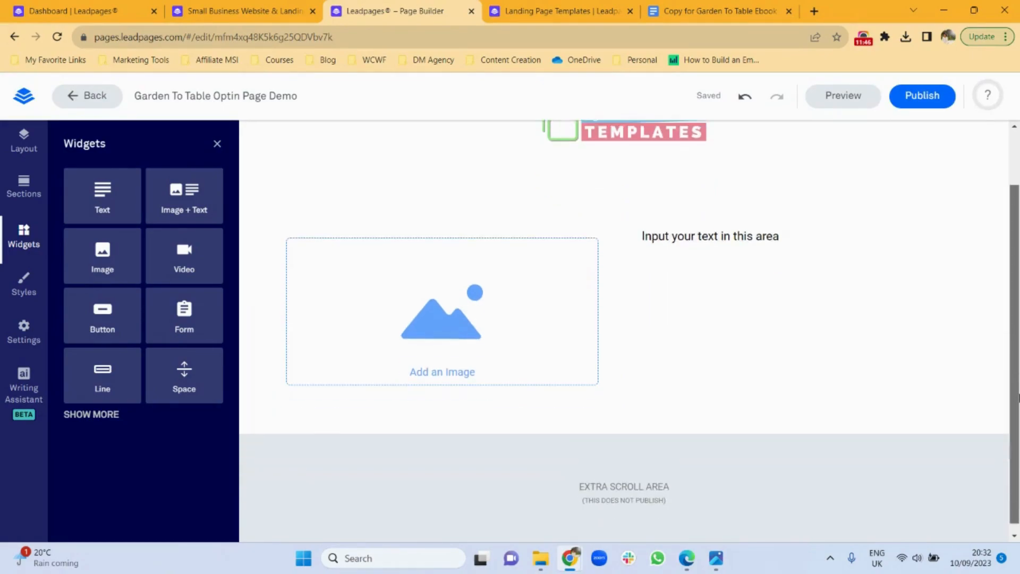
click(456, 357)
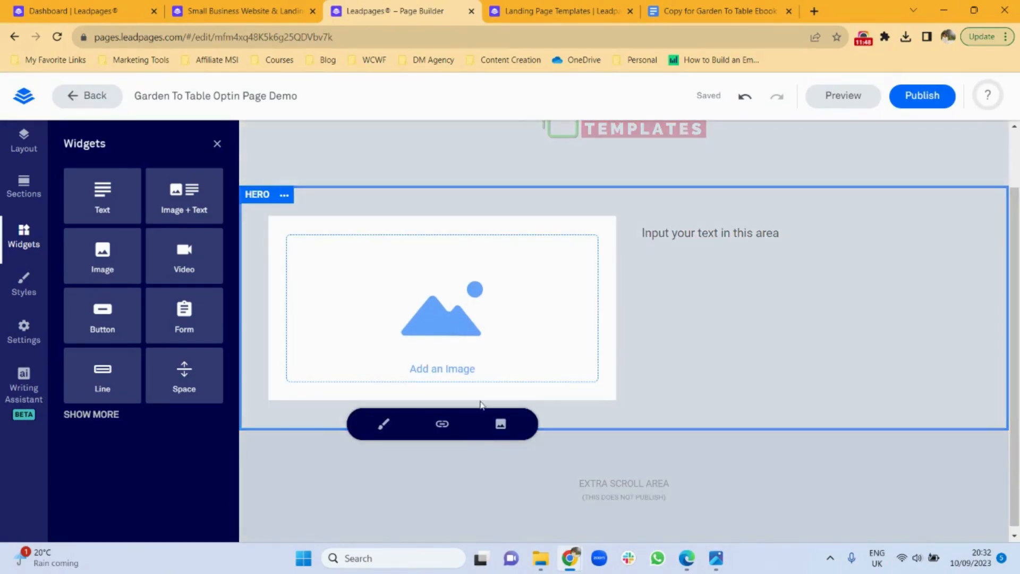
click(500, 425)
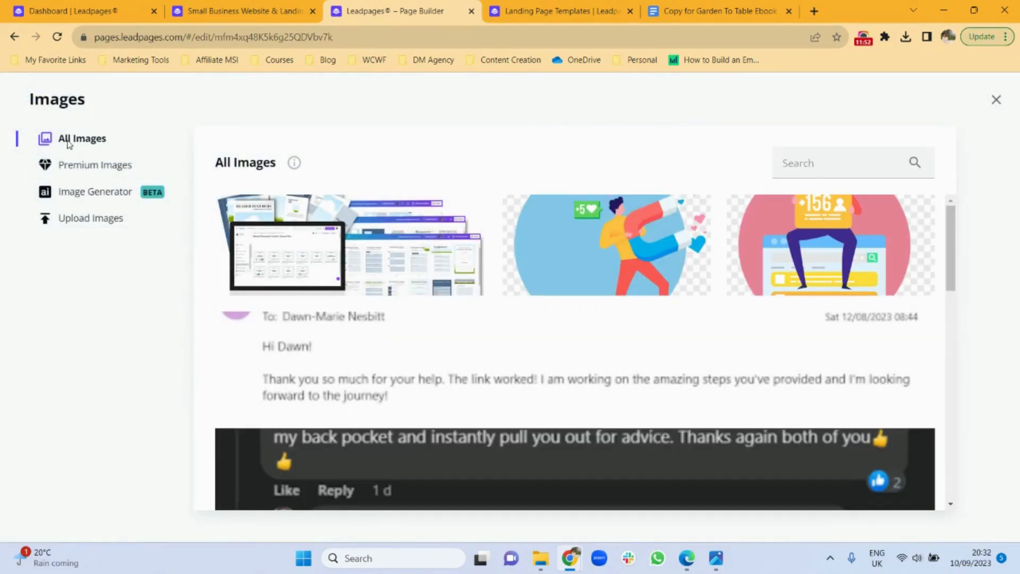
click(75, 231)
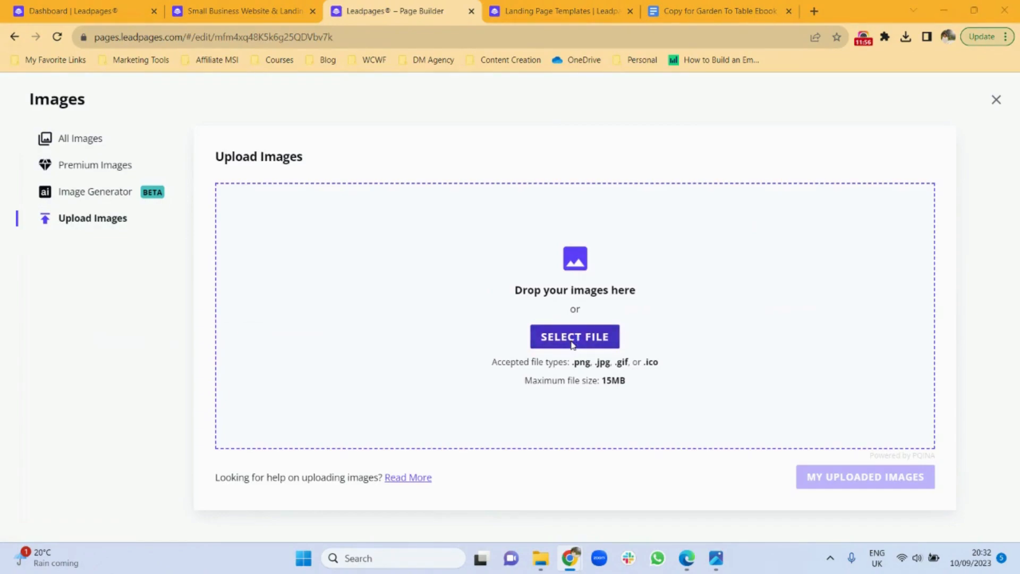
click(573, 339)
double_click(584, 183)
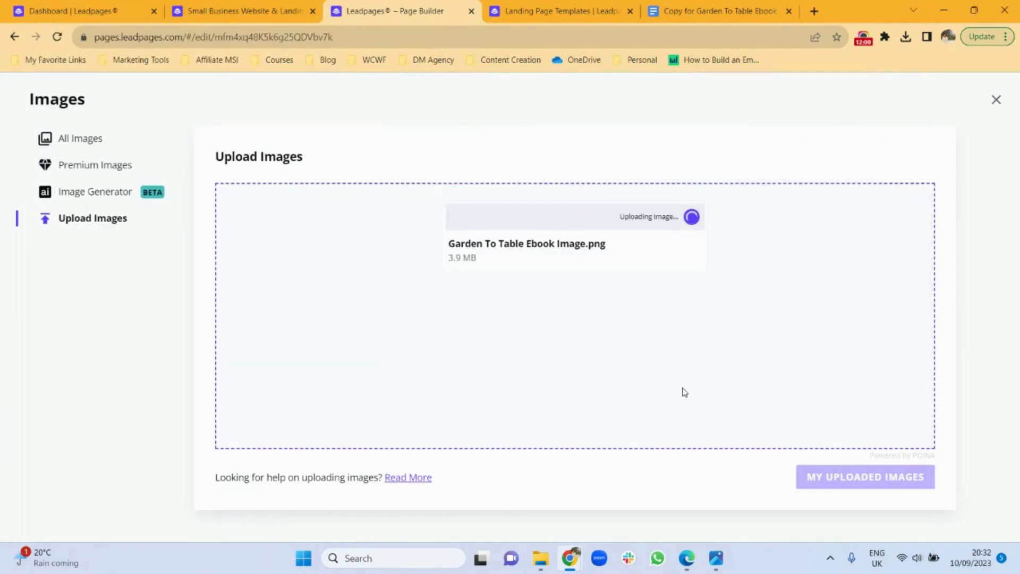
click(837, 478)
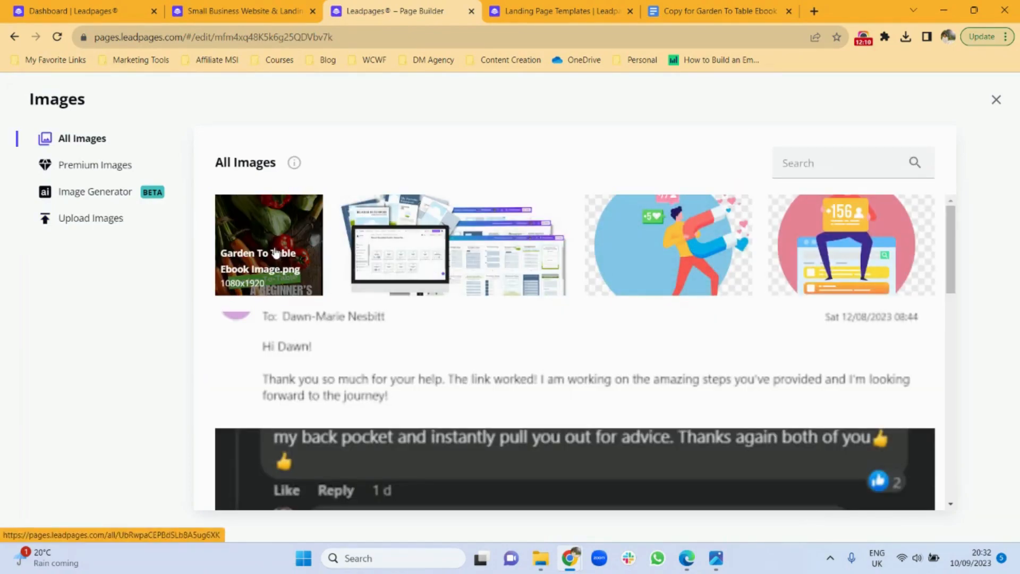
click(276, 252)
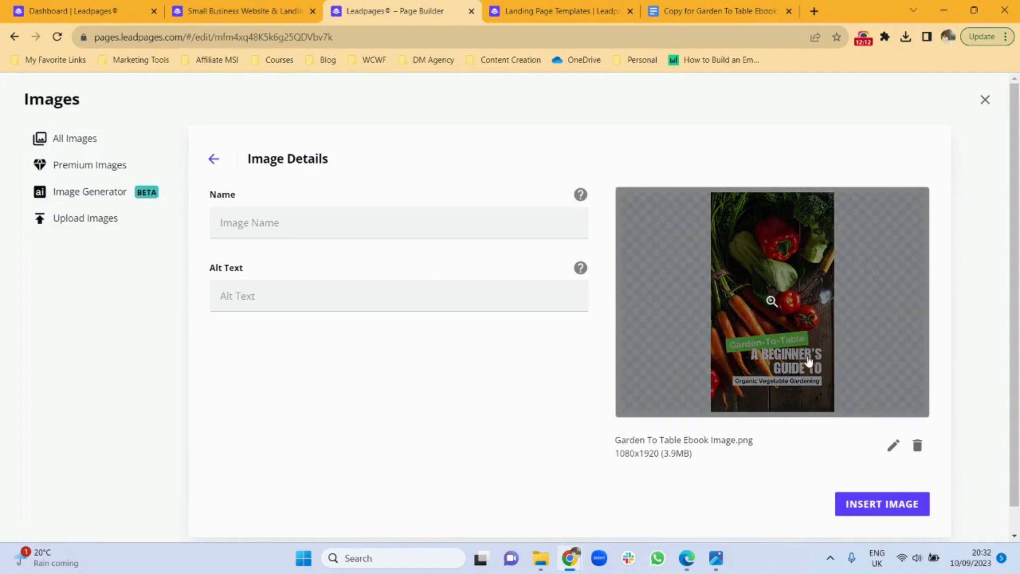
click(884, 508)
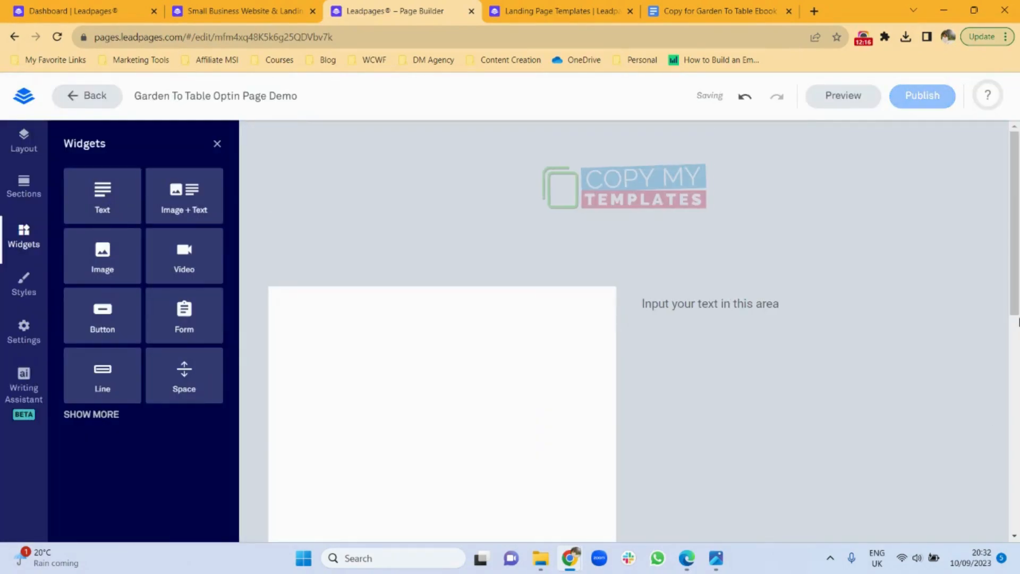
Try adjusting the ebook cover image's width, leaving it at 100%
drag(1017, 218, 1017, 271)
scroll(643, 396, down, 6)
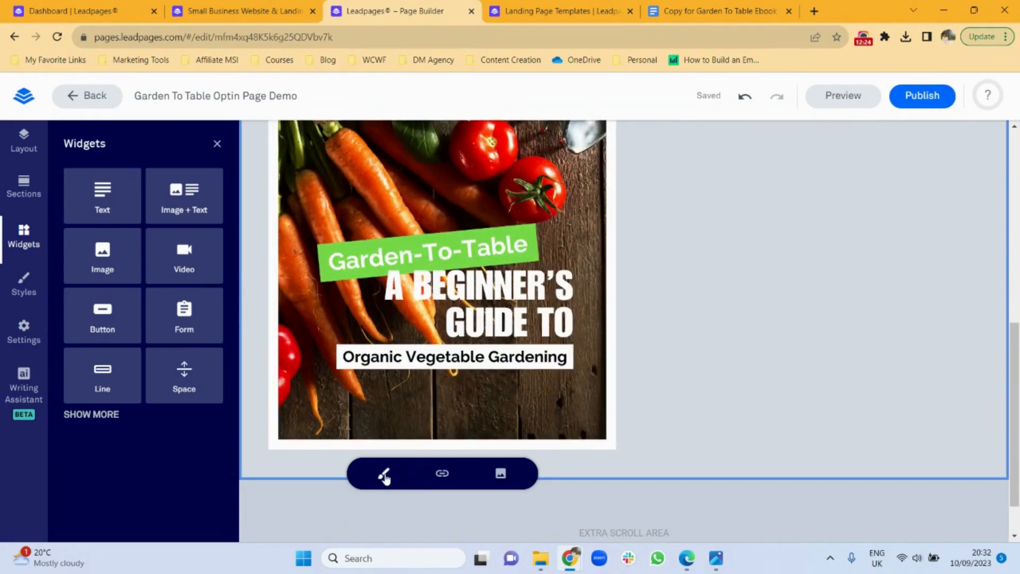
click(384, 477)
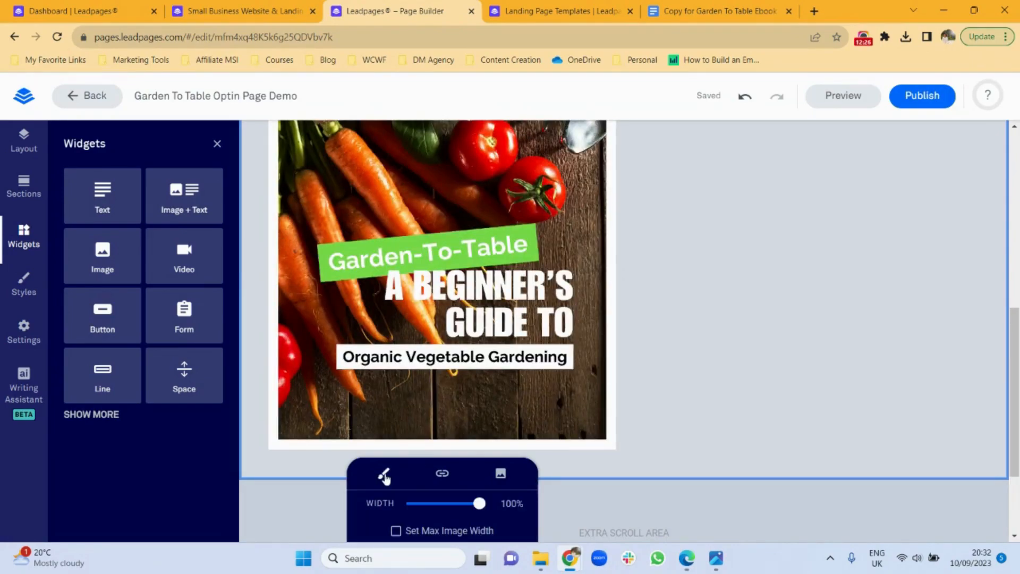
mouse_move(479, 503)
mouse_down()
mouse_move(451, 500)
mouse_move(484, 486)
mouse_up()
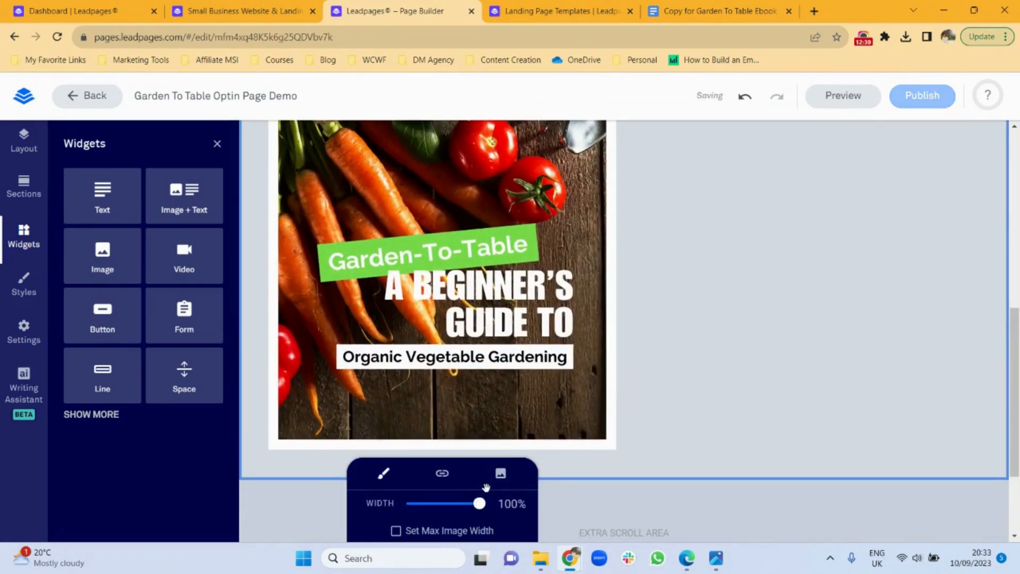
click(677, 369)
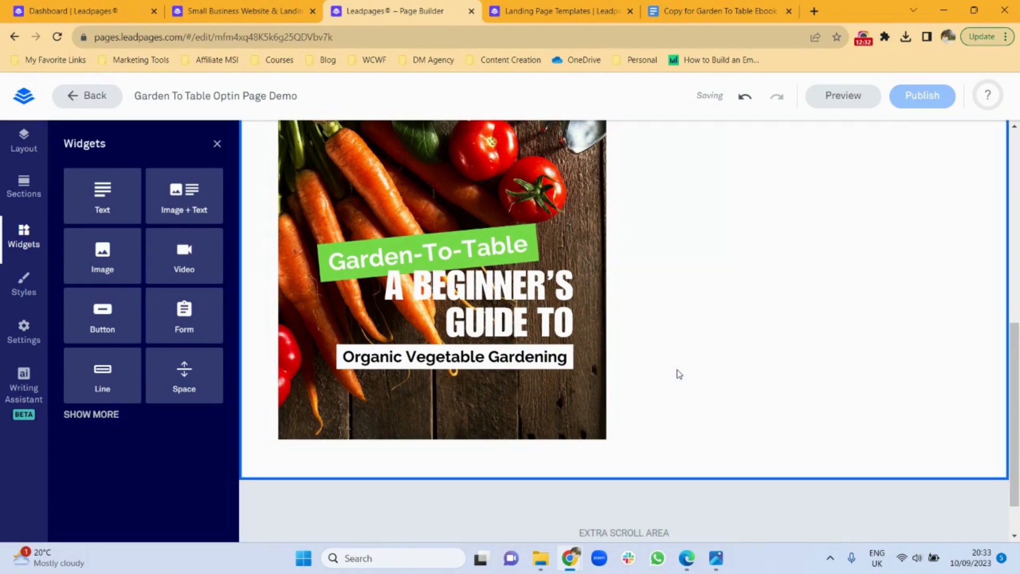
Replace the Hero's placeholder text with the Lead Opt In Page headline copied from the "Copy for Garden To Table Ebook" document
drag(1016, 393, 1016, 205)
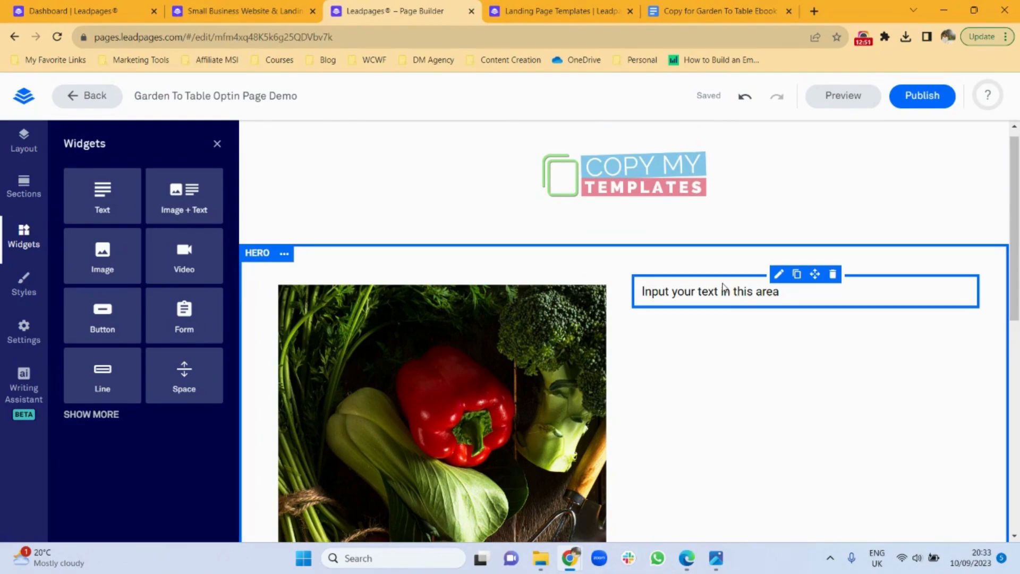
click(562, 8)
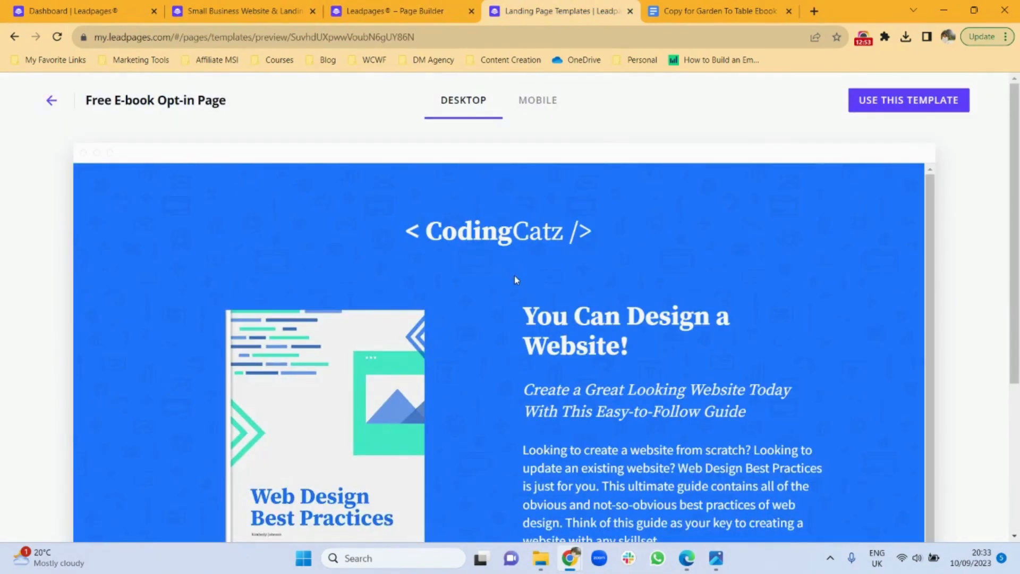
click(409, 10)
click(699, 10)
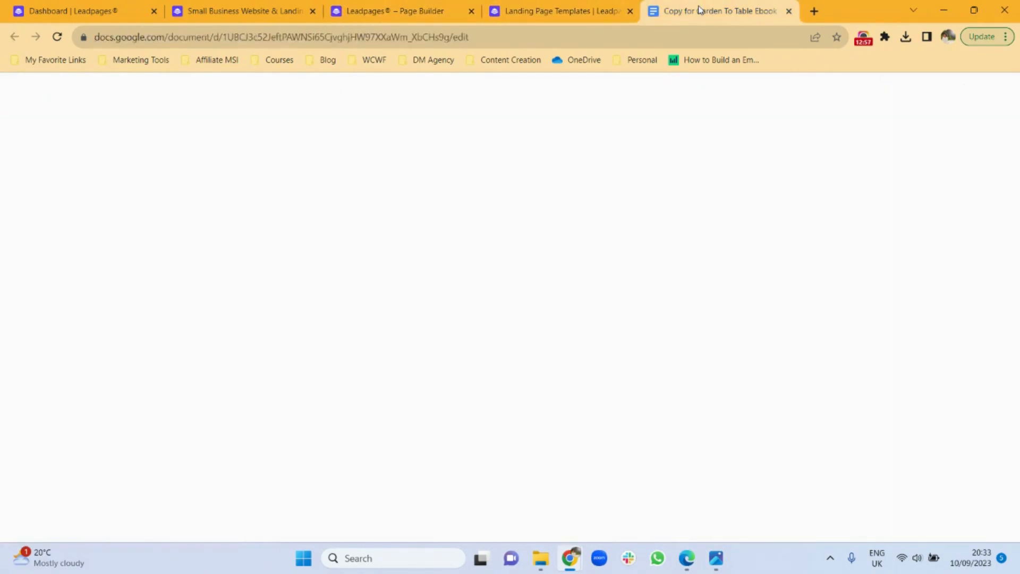
drag(345, 318, 299, 306)
key(ctrl+c)
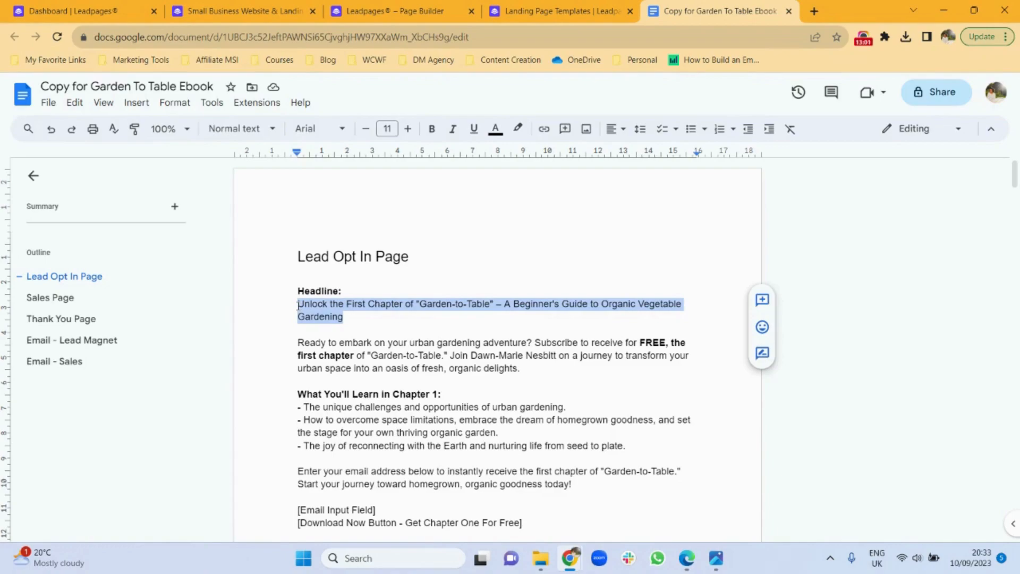
click(396, 11)
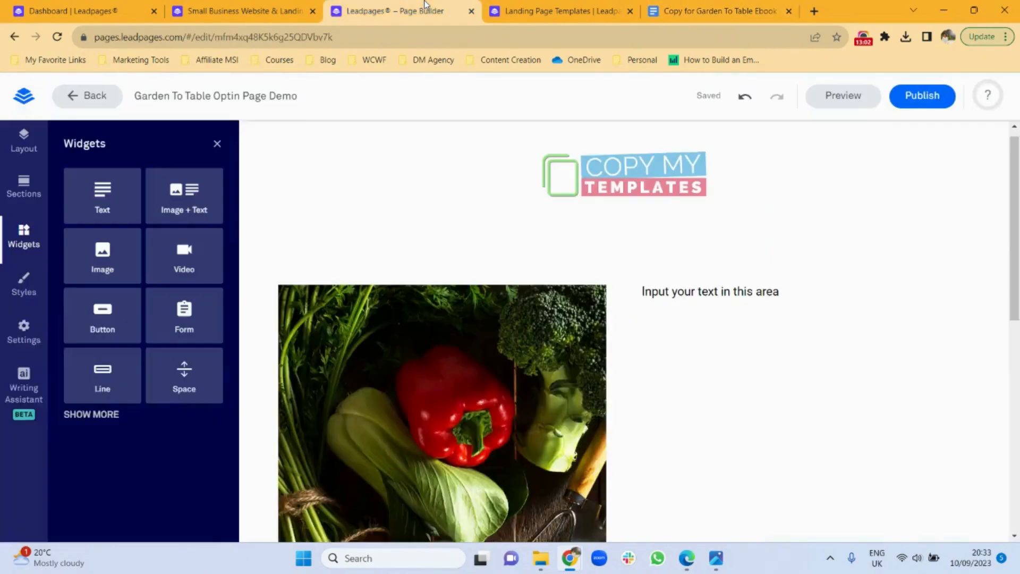
click(693, 289)
key(ctrl+v)
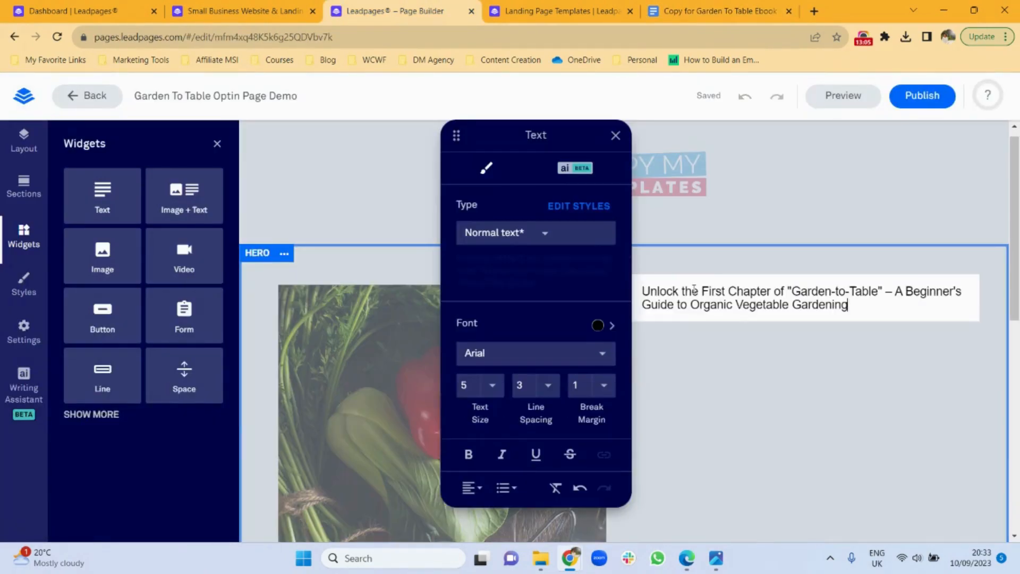
Format the Hero headline as Headline 1 in the Raleway font with a break margin of 1
key(ctrl+a)
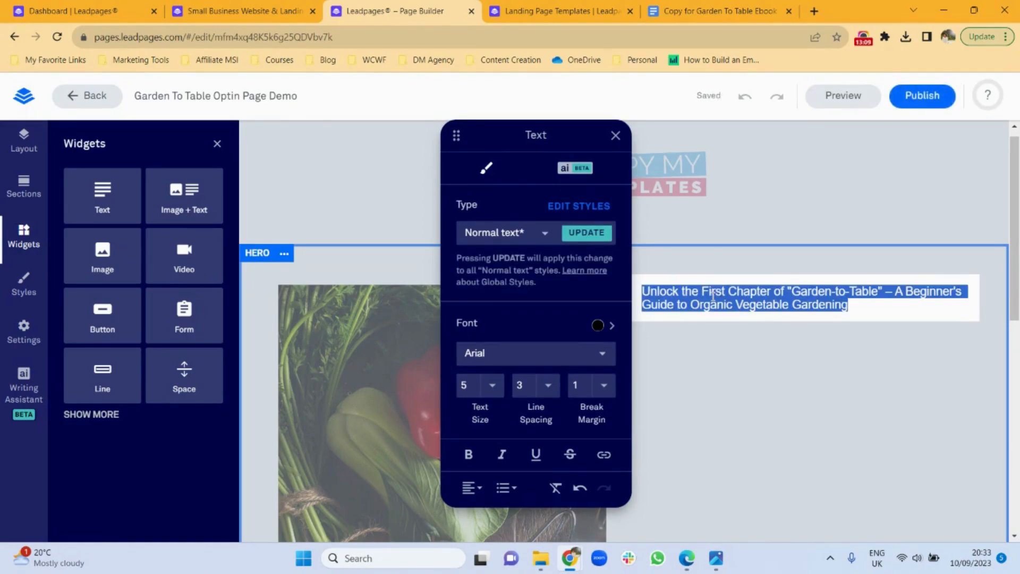
click(544, 237)
click(503, 239)
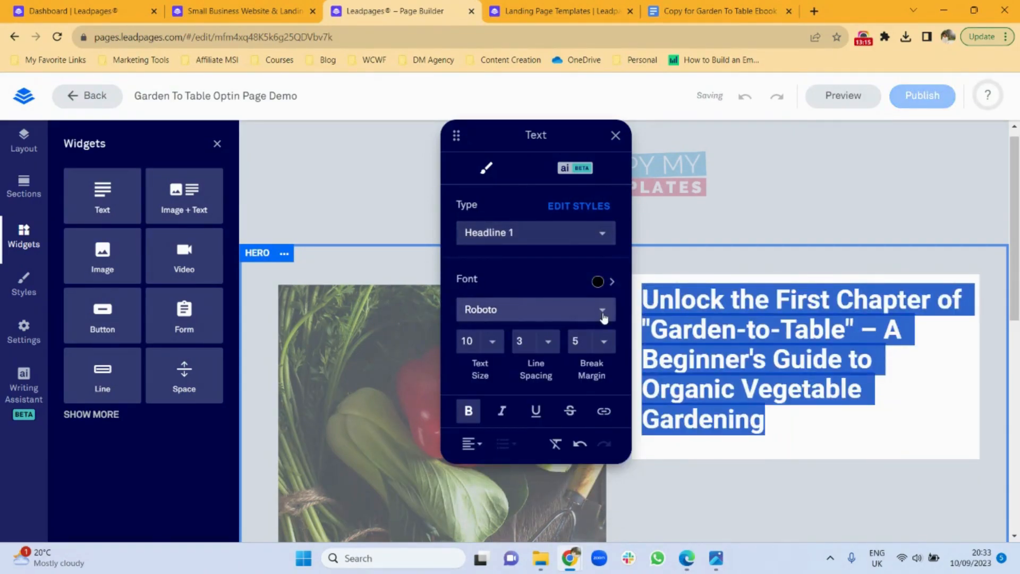
click(603, 314)
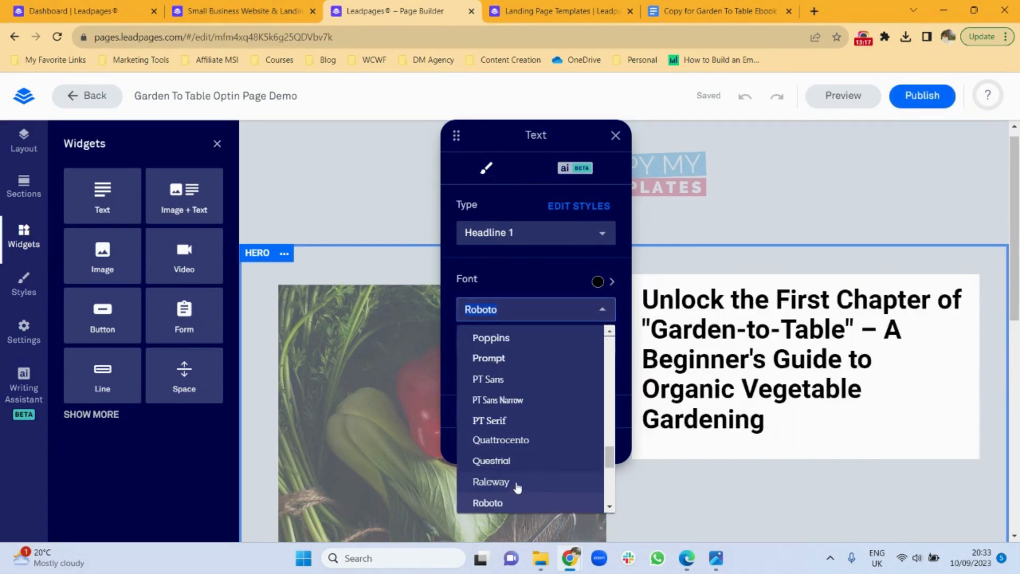
click(491, 482)
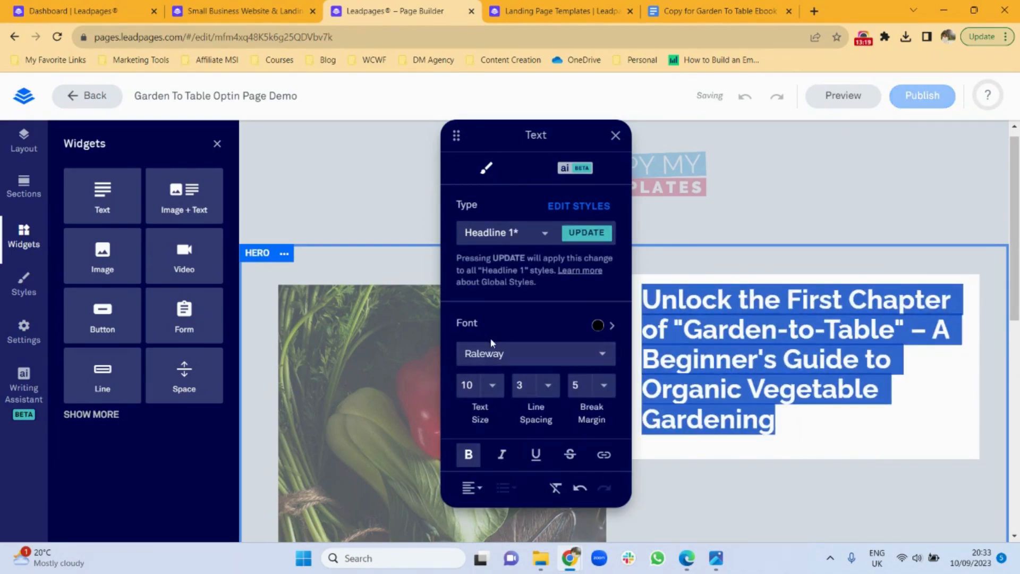
click(605, 387)
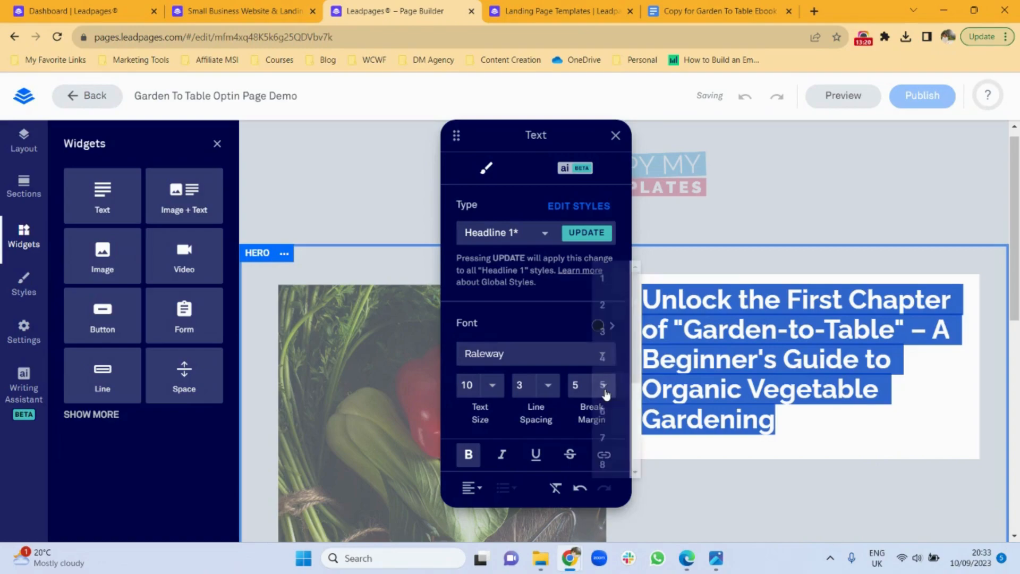
click(610, 283)
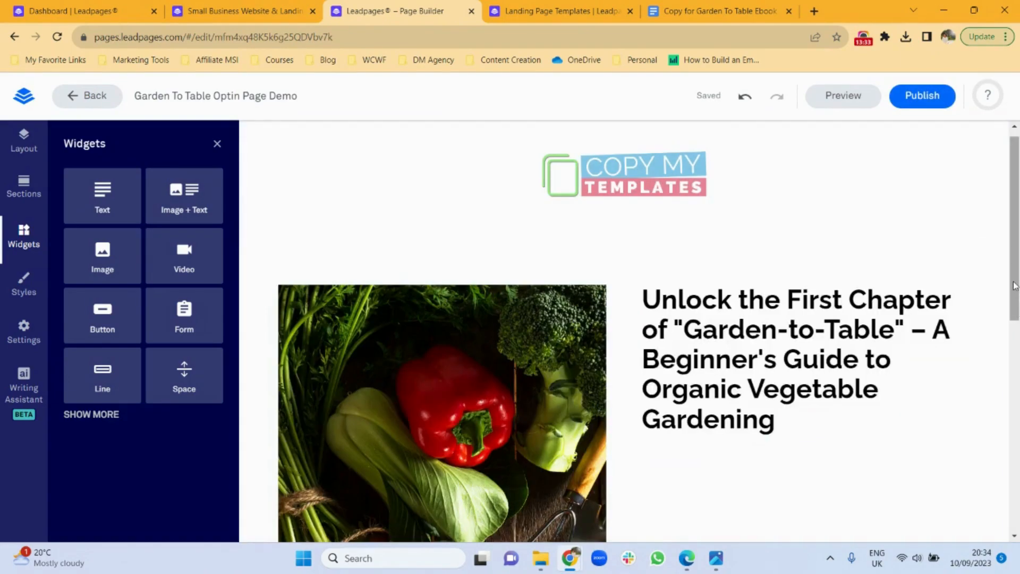
Add a Text widget below the Hero headline and fill it with the opt-in body copy from the "Copy for Garden To Table Ebook" document
drag(1014, 286, 1014, 354)
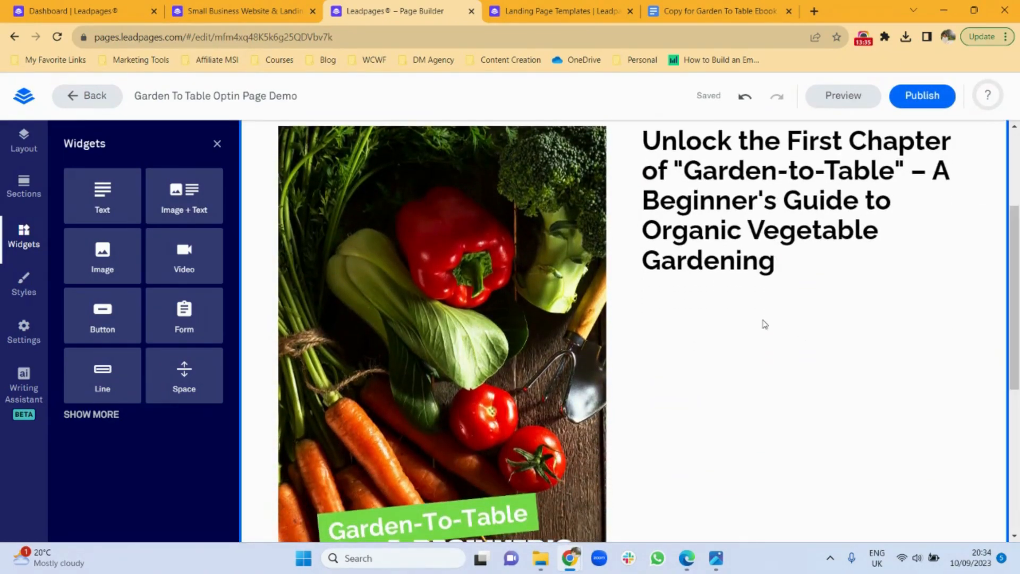
drag(98, 201, 716, 337)
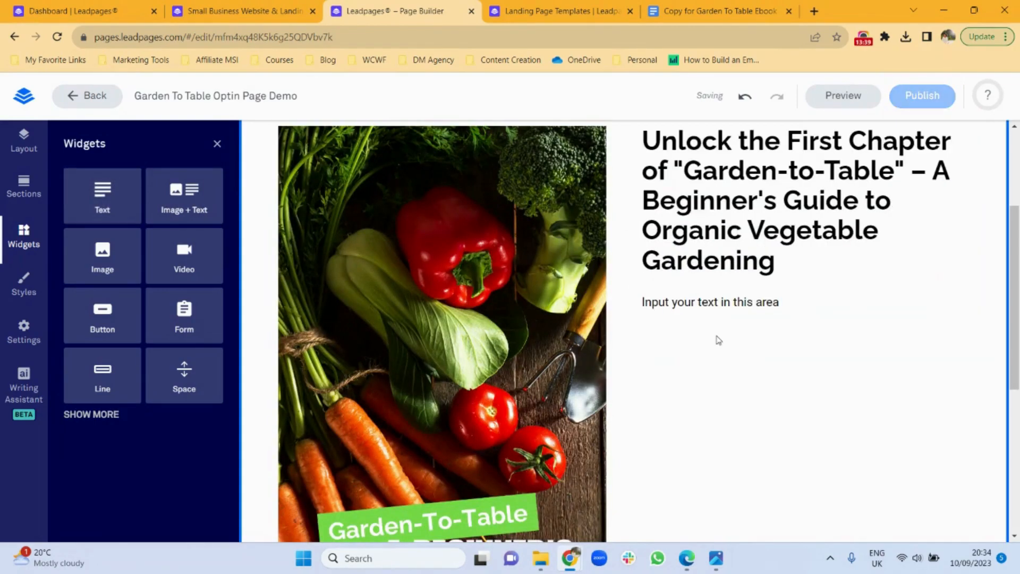
drag(700, 2, 553, 1)
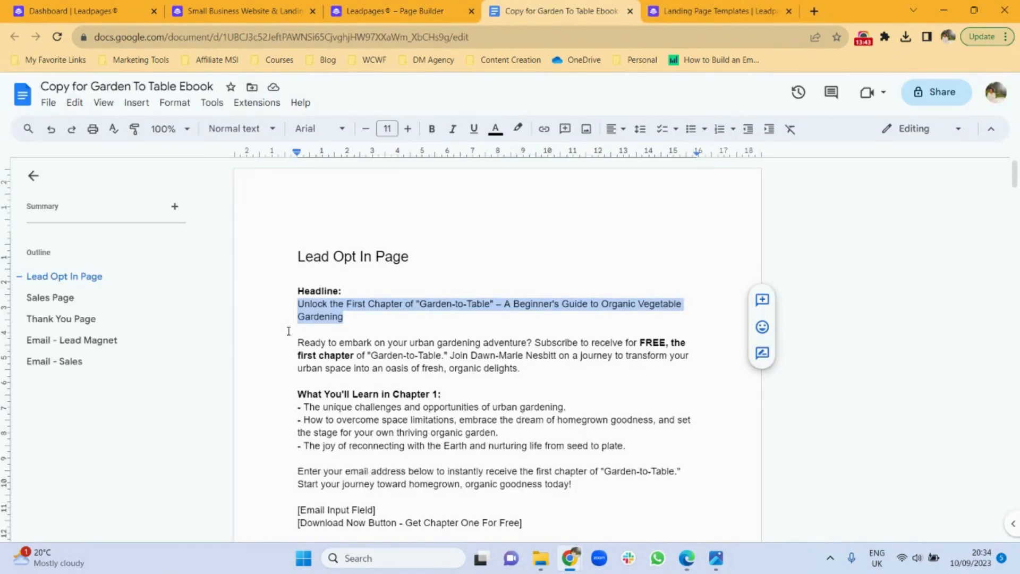
drag(297, 343, 572, 482)
key(ctrl+c)
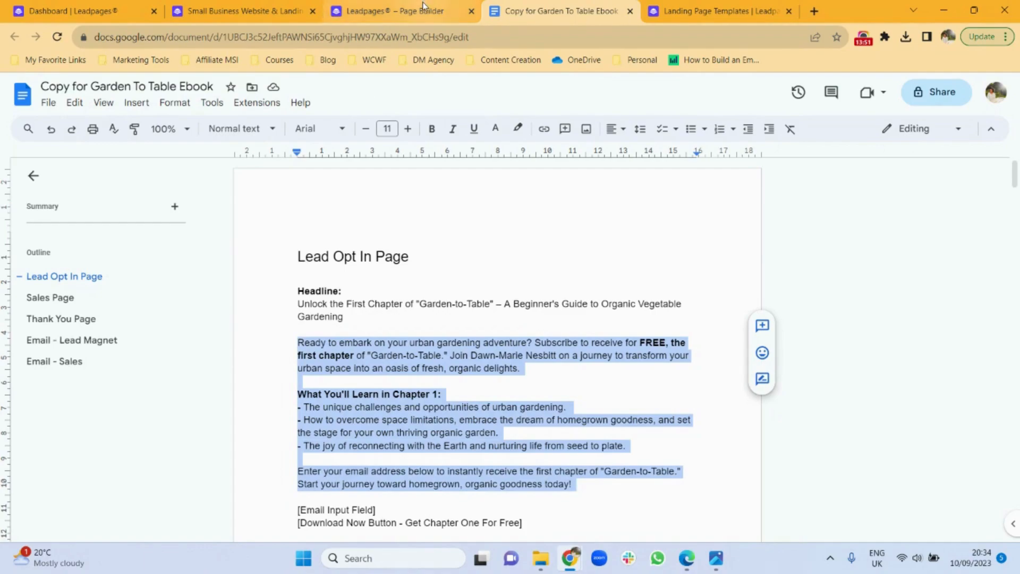
click(393, 10)
click(671, 304)
click(671, 304)
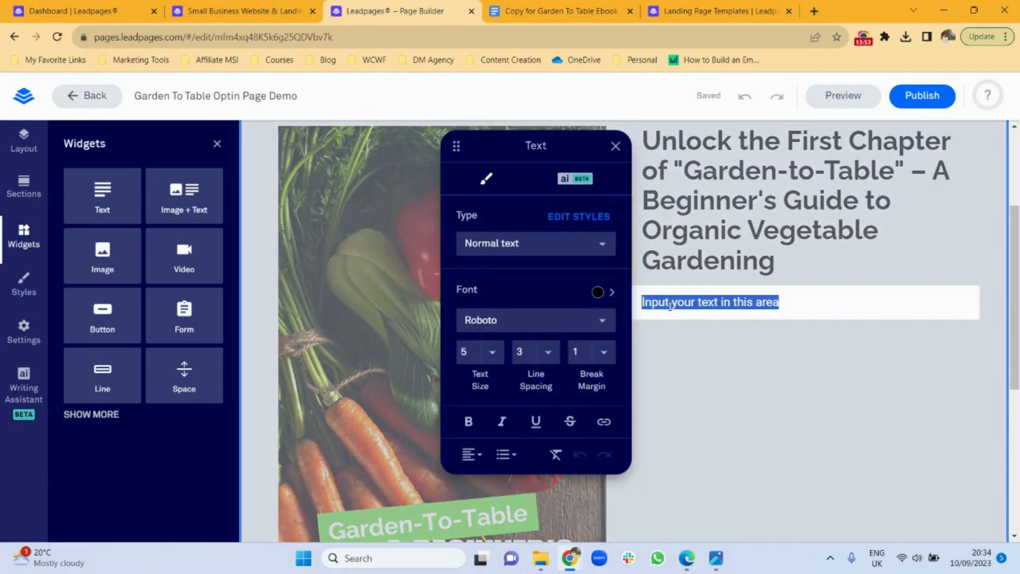
key(ctrl+v)
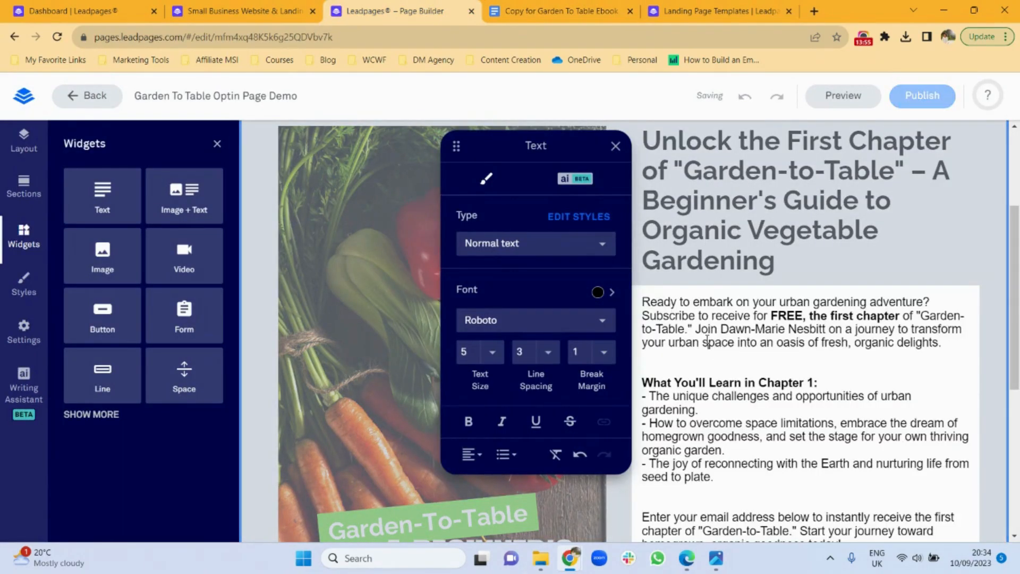
Set all of the Hero's body copy to the Raleway font with a line spacing of 5
triple_click(707, 338)
key(ctrl+a)
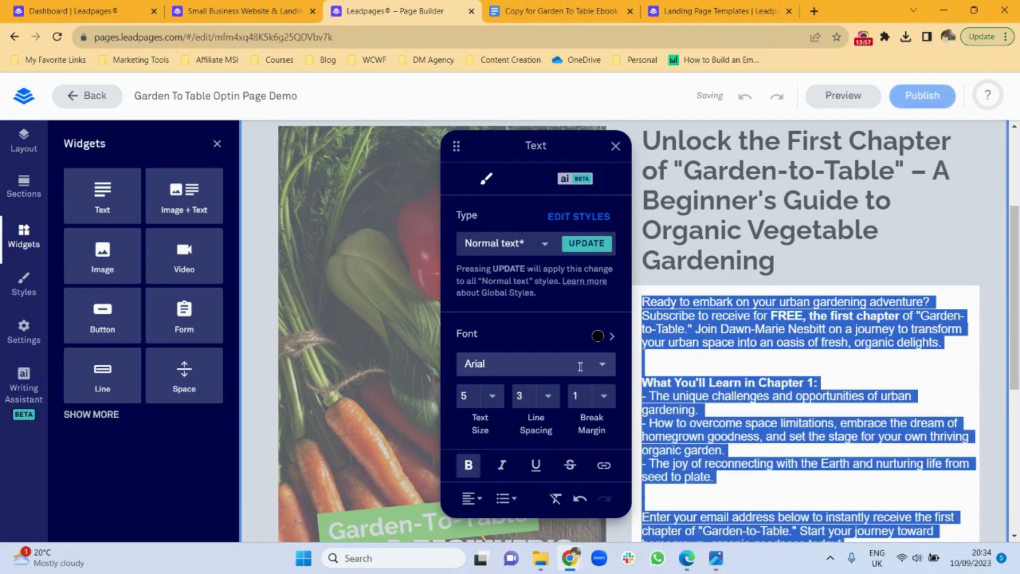
click(598, 369)
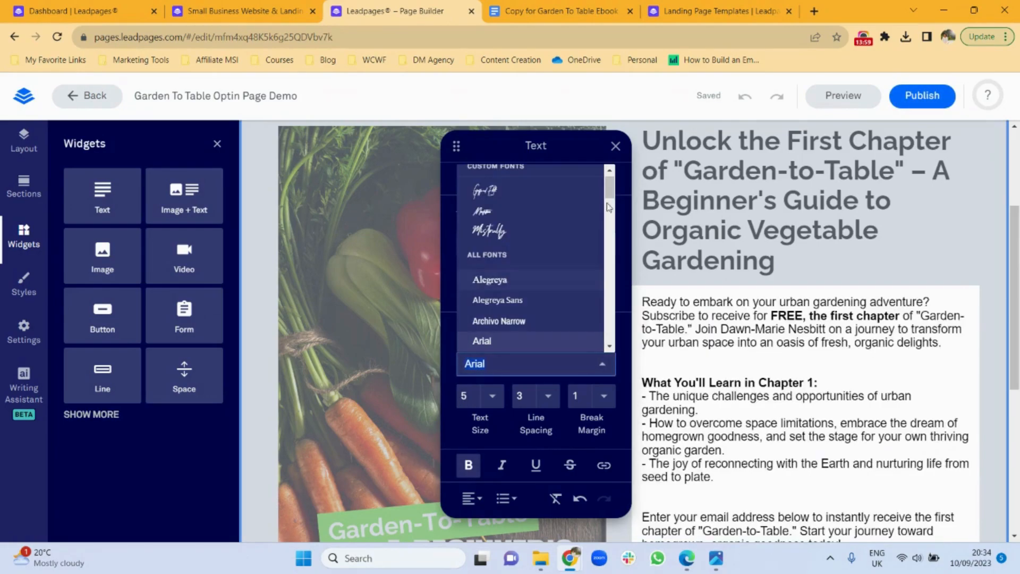
drag(608, 188, 609, 303)
click(523, 273)
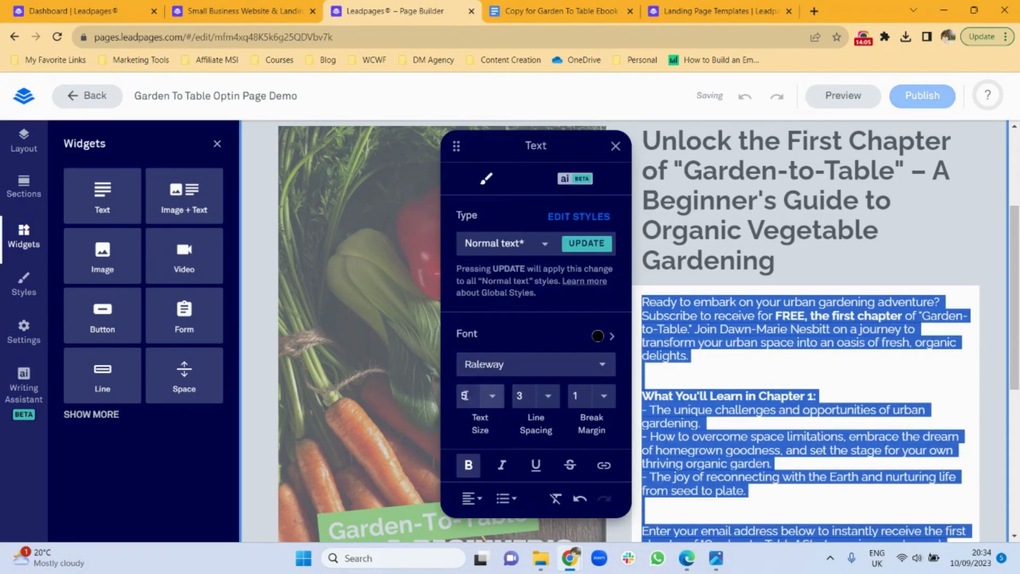
click(549, 398)
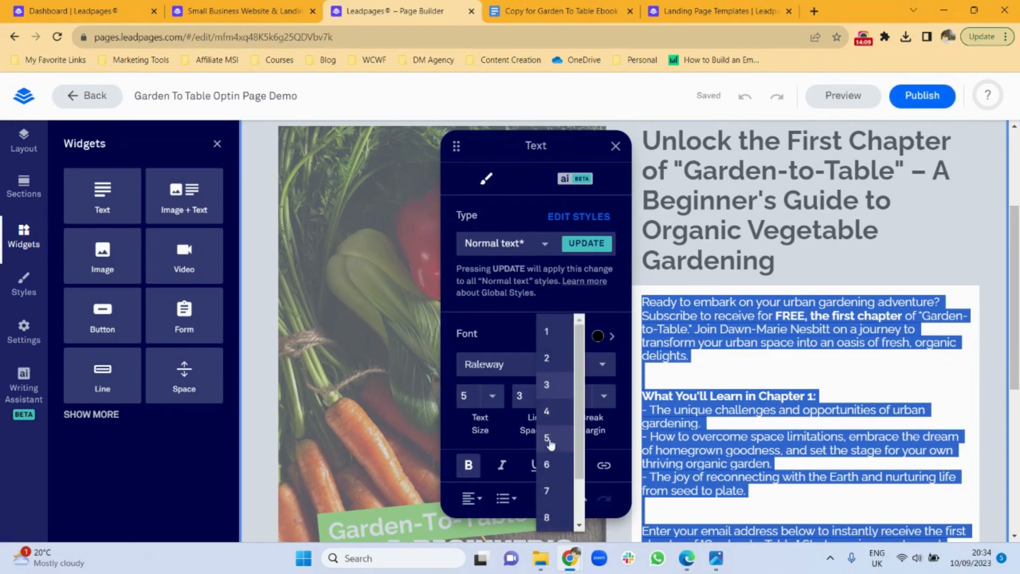
click(548, 439)
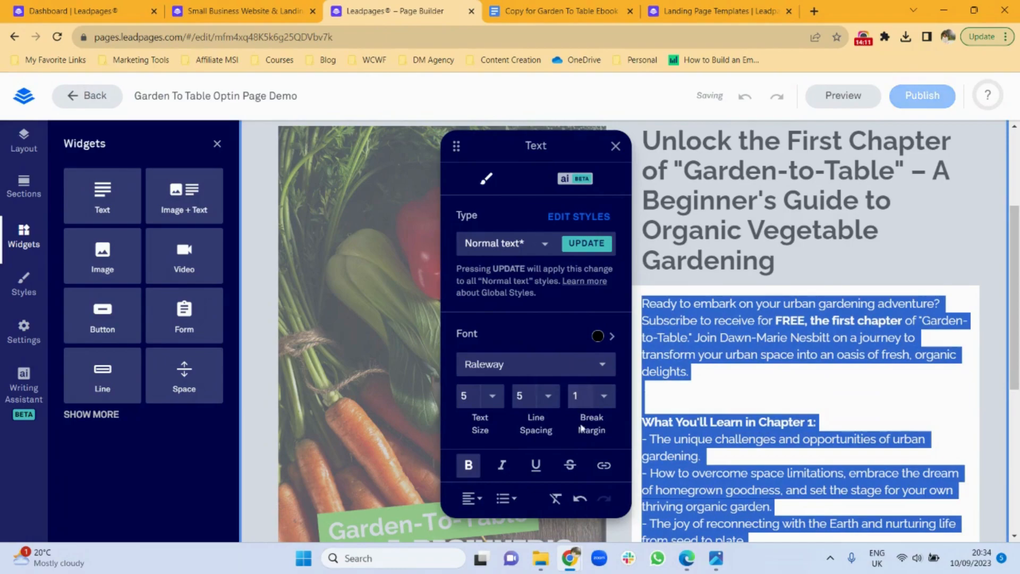
click(468, 466)
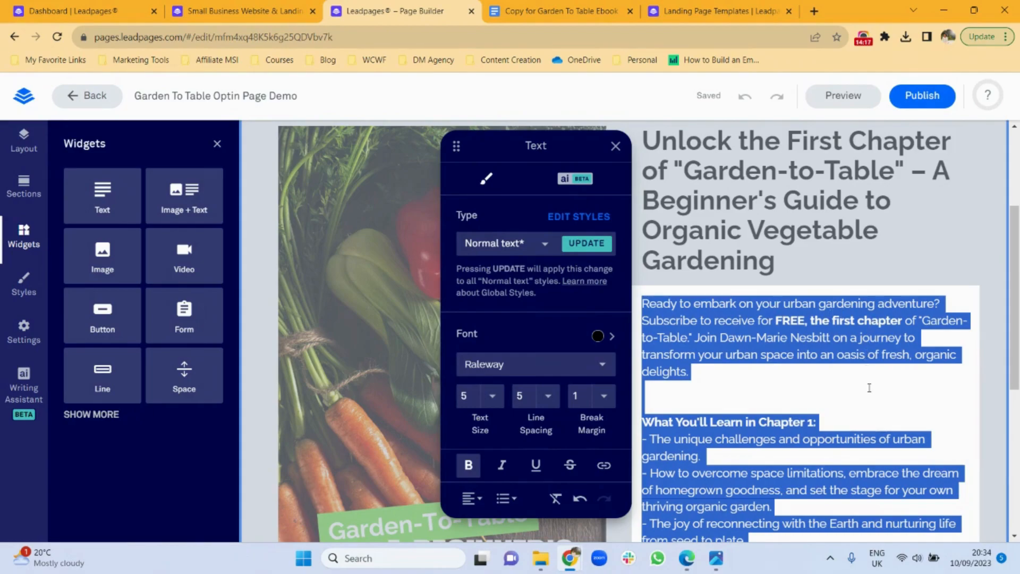
click(869, 387)
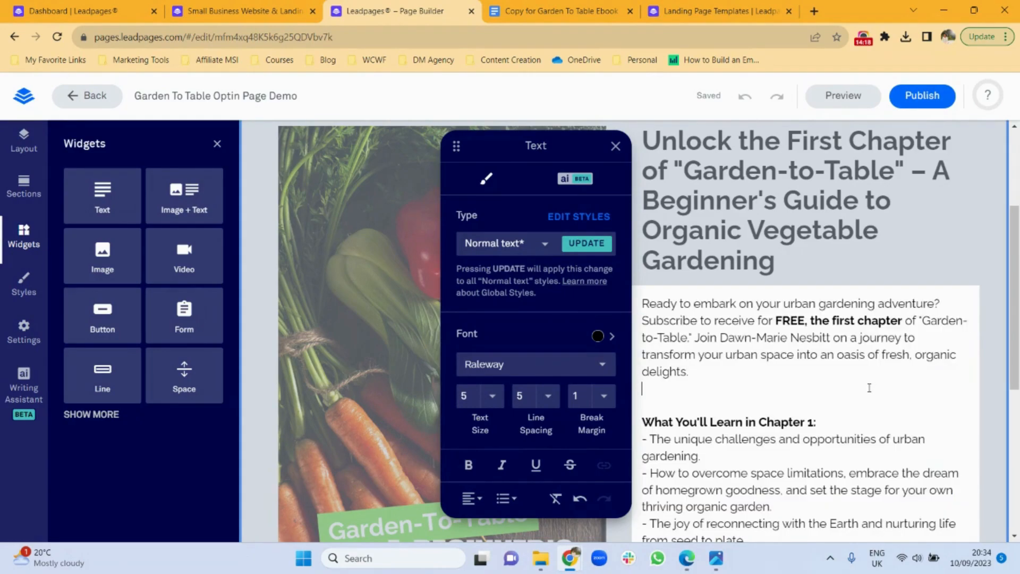
click(617, 148)
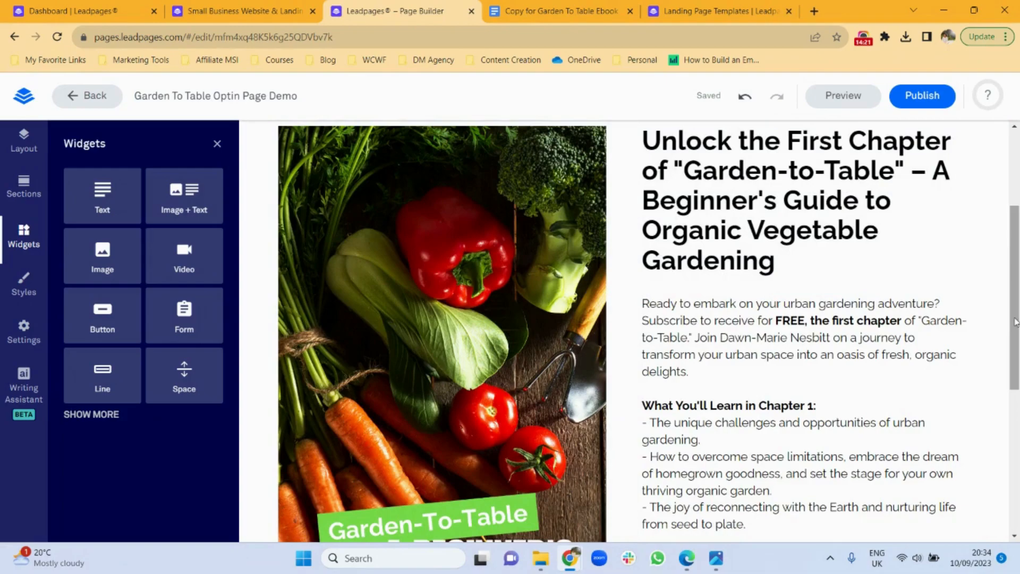
Try a Form widget beneath the Hero's body copy and remove it
drag(1015, 324, 1013, 354)
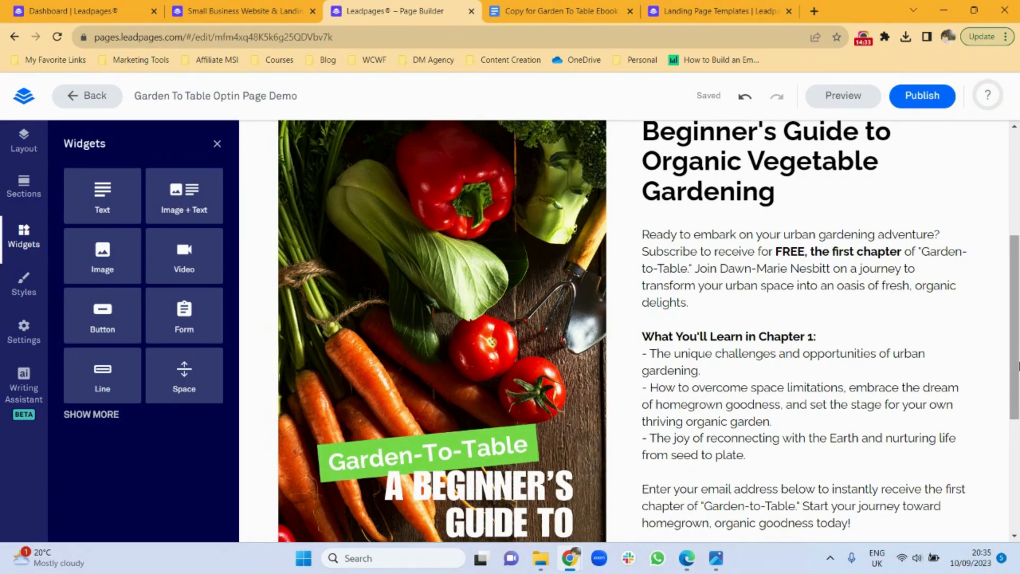
drag(1015, 346, 1015, 429)
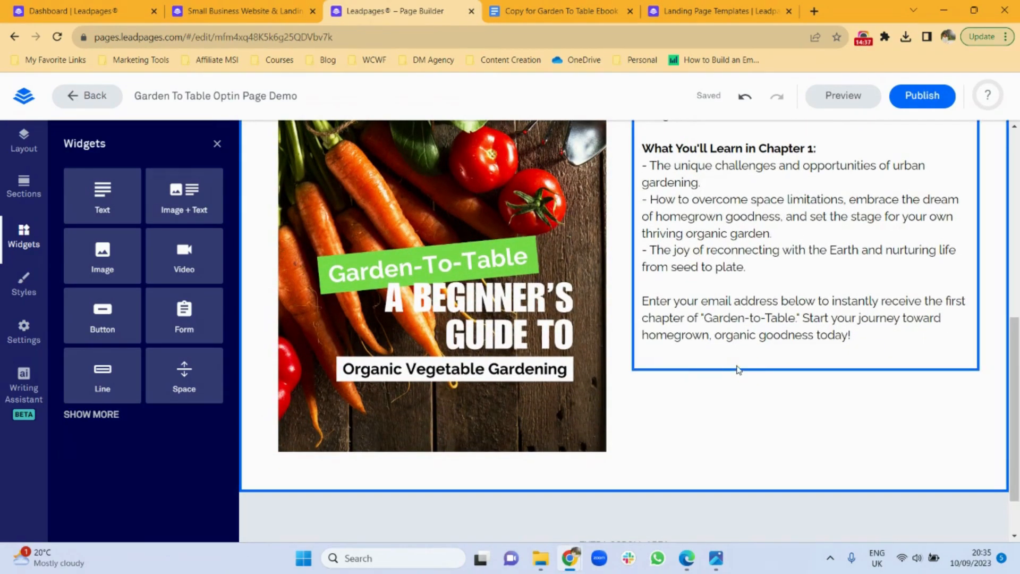
drag(184, 319, 701, 428)
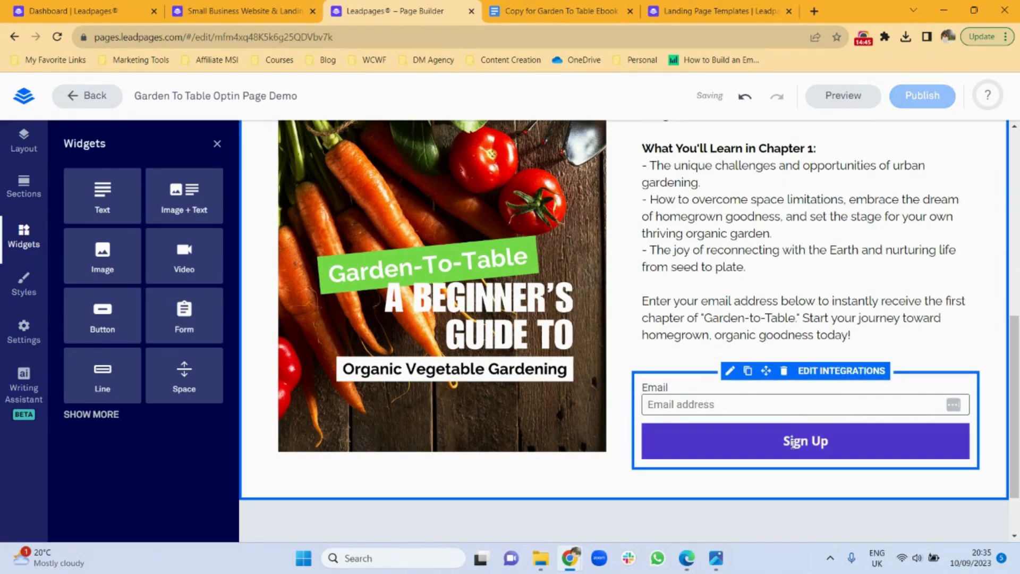
click(785, 372)
Add a Button widget beneath the Hero's body copy and create a new pop-up as its click event
drag(113, 310, 735, 415)
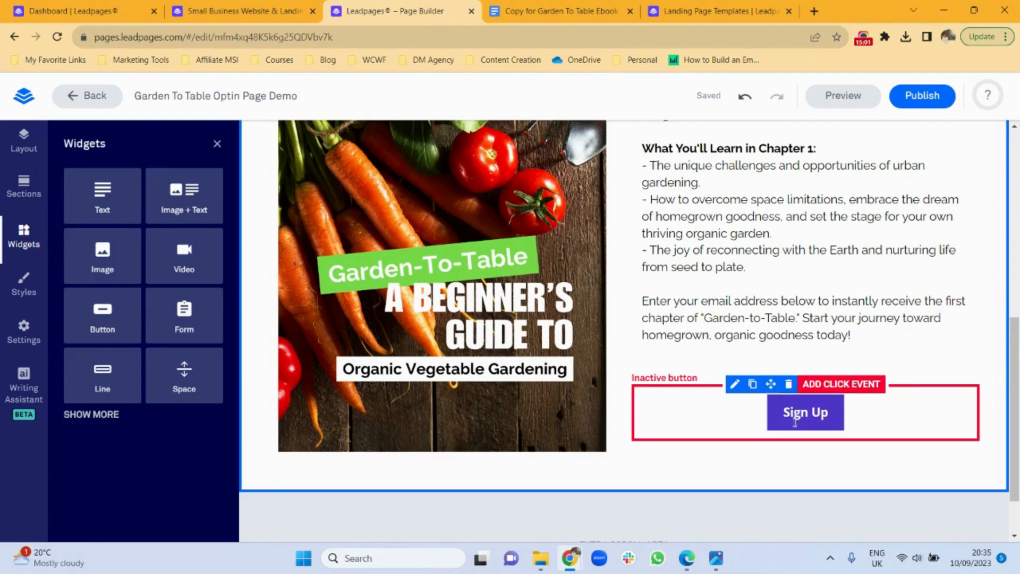
click(819, 390)
click(510, 372)
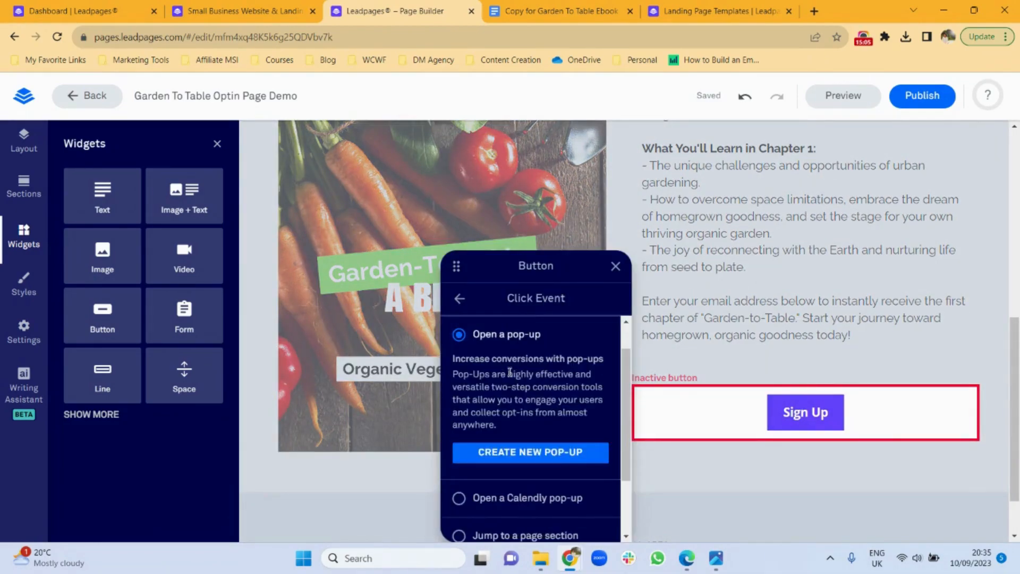
click(536, 457)
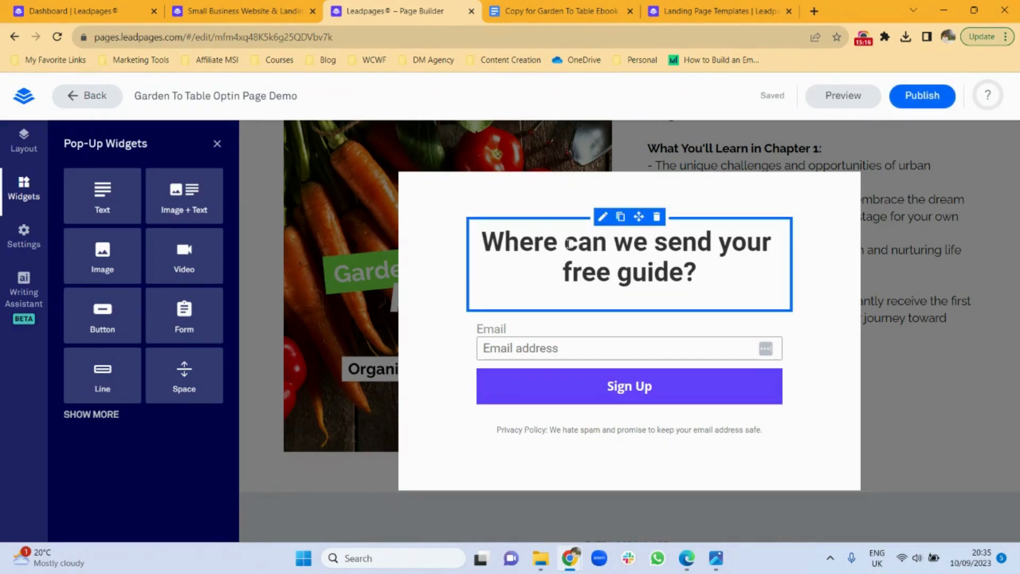
Reword the pop-up's headline as "Where can we send your free chapter?"
triple_click(598, 249)
click(708, 275)
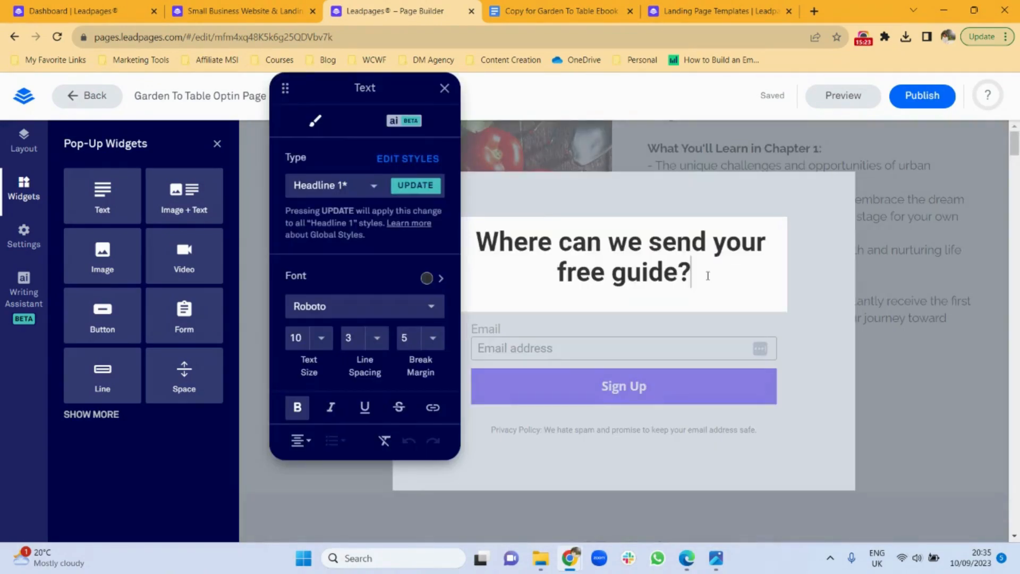
click(681, 275)
key(BackSpace)
key(BackSpace)
key(BackSpace)
key(BackSpace)
key(BackSpace)
text(chapter)
Format the pop-up headline as Headline 2 in the Raleway font with a break margin of 1
double_click(629, 249)
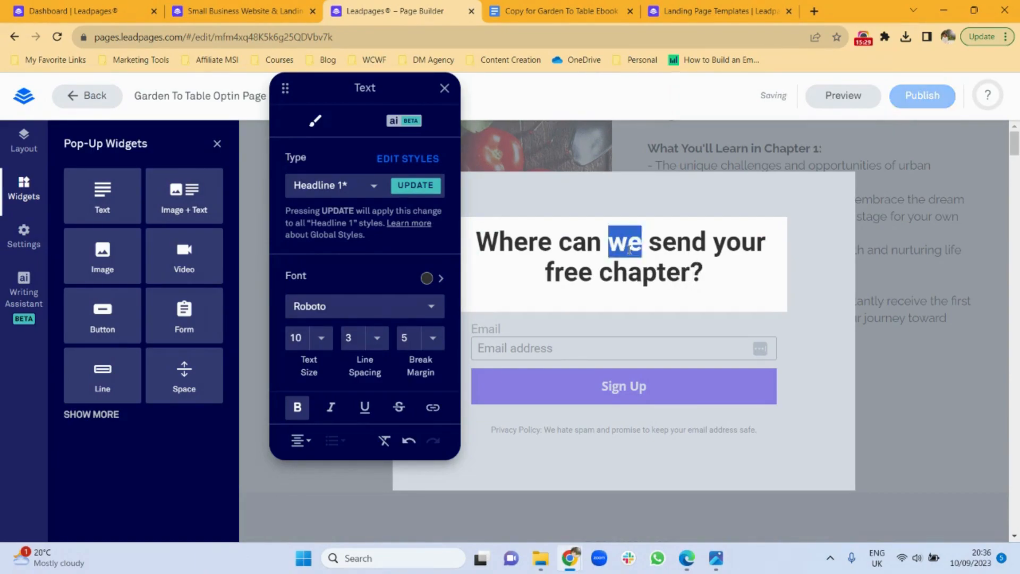
triple_click(629, 249)
click(375, 187)
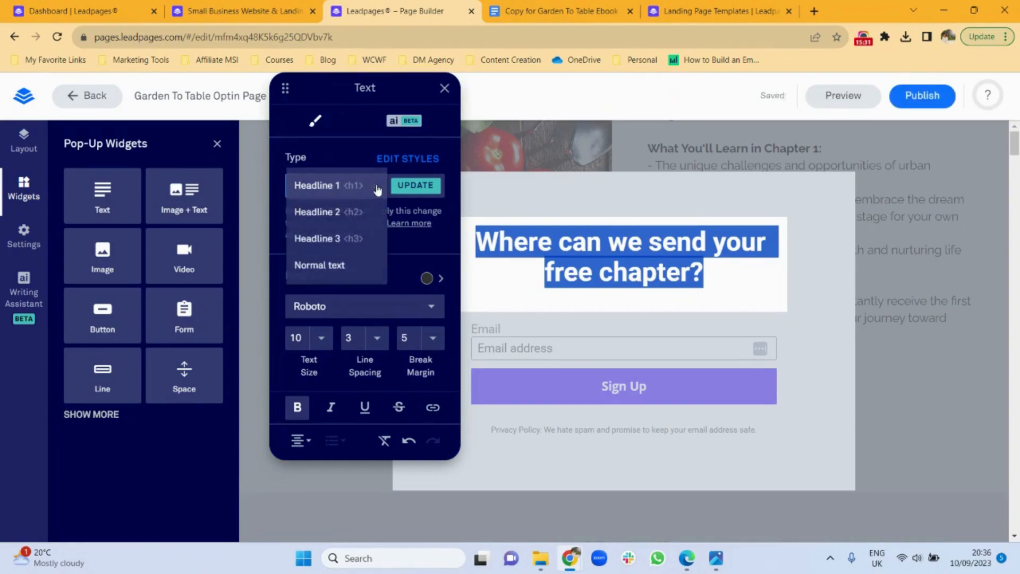
click(341, 214)
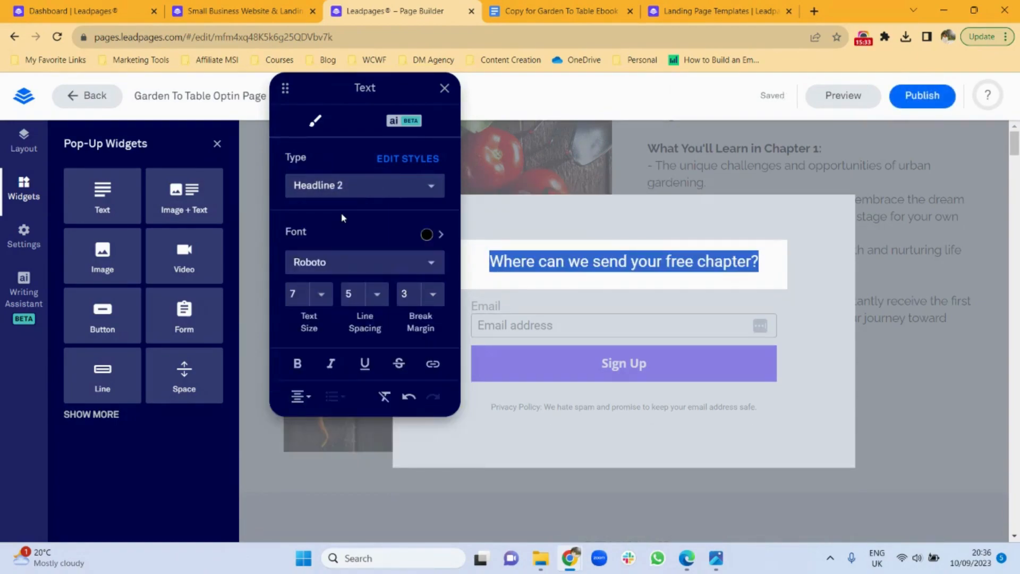
click(431, 263)
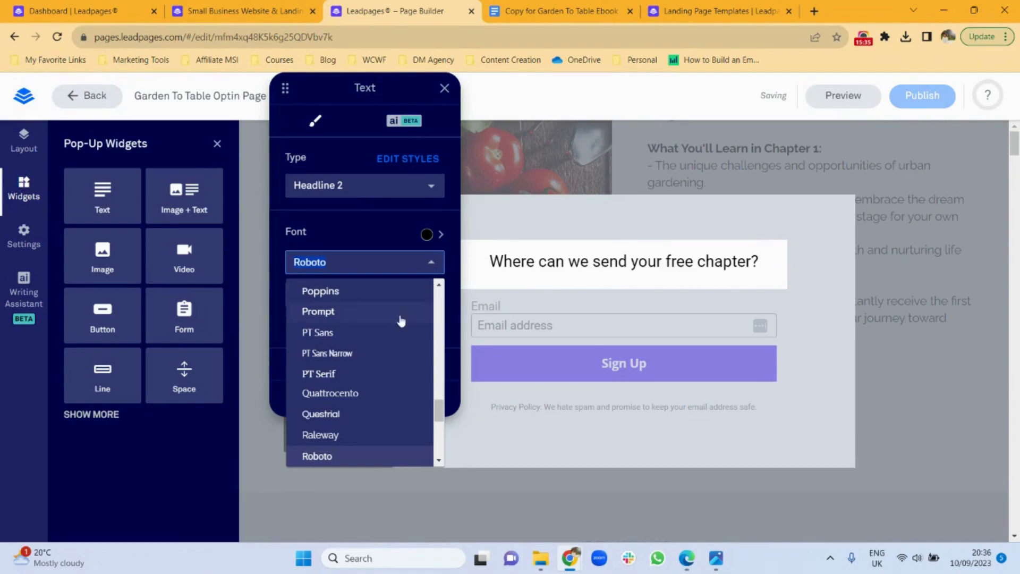
click(351, 433)
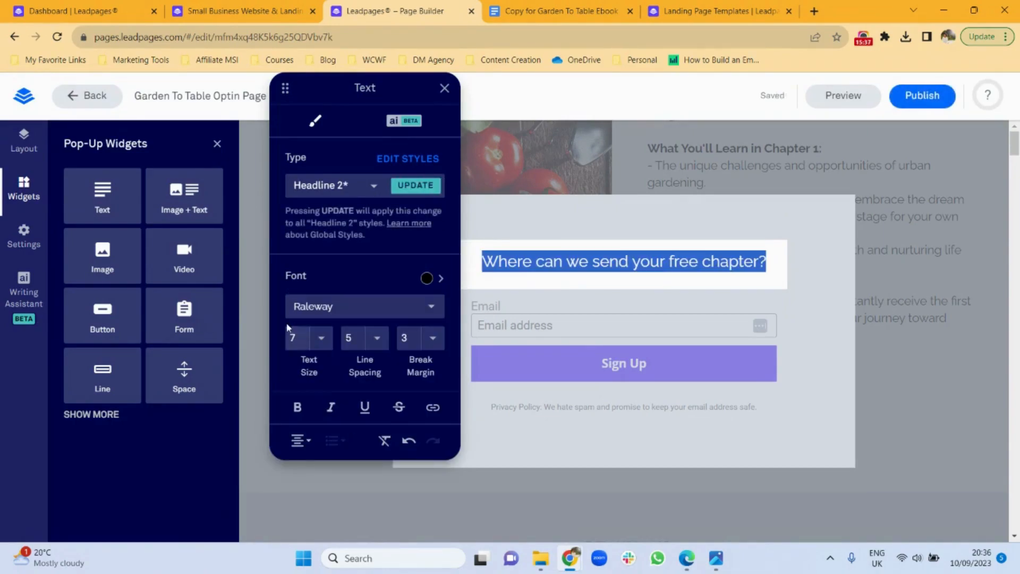
click(433, 339)
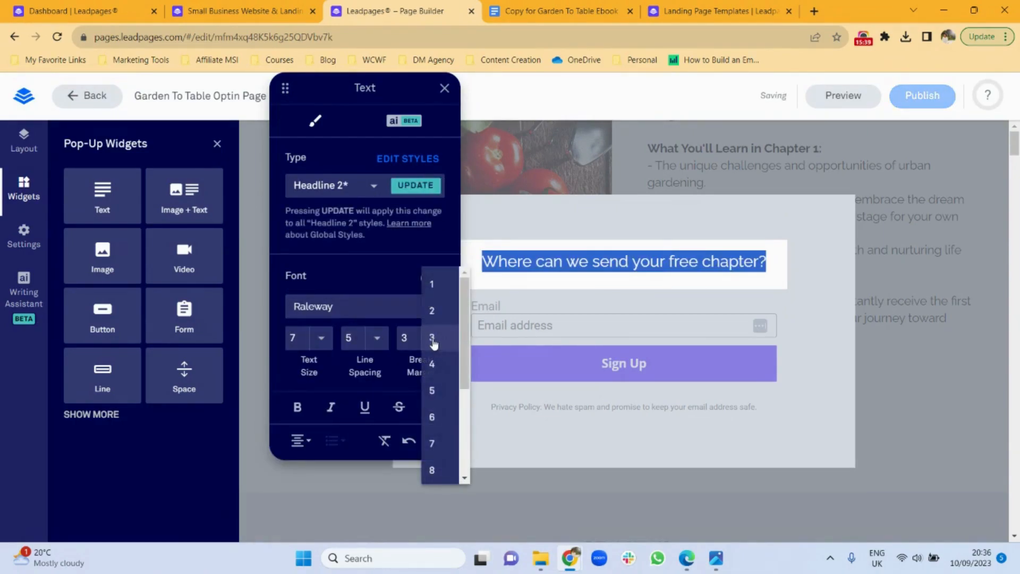
click(434, 284)
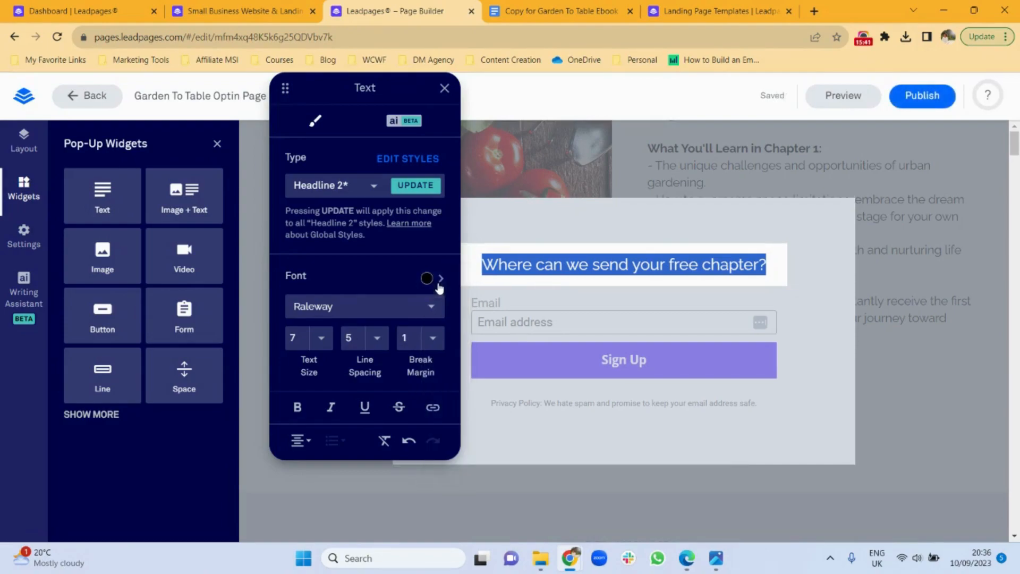
Extend the pop-up headline to read "Where can we send your free chapter of "Garden To Table"?"
click(760, 265)
text("")
key(Left)
text(Garden To Table)
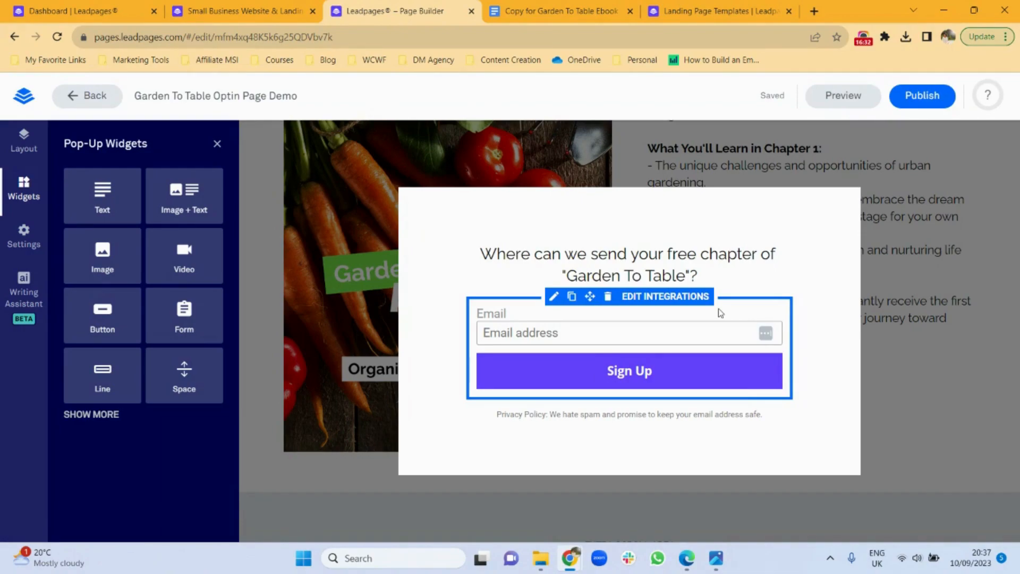
Open the pop-up form's integrations and examine the Lead Notifications destinations and the account's available notification emails
click(603, 320)
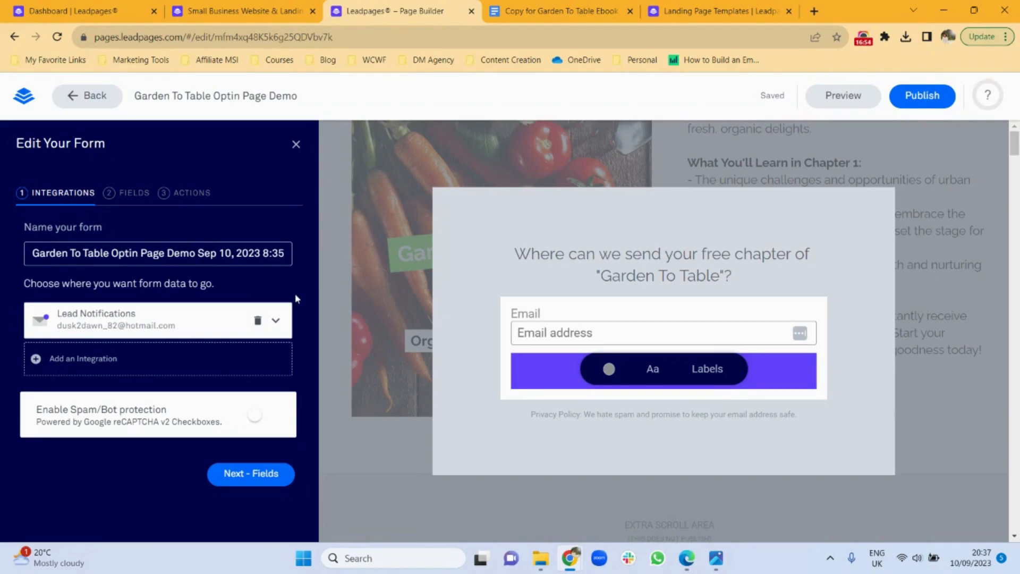
click(276, 321)
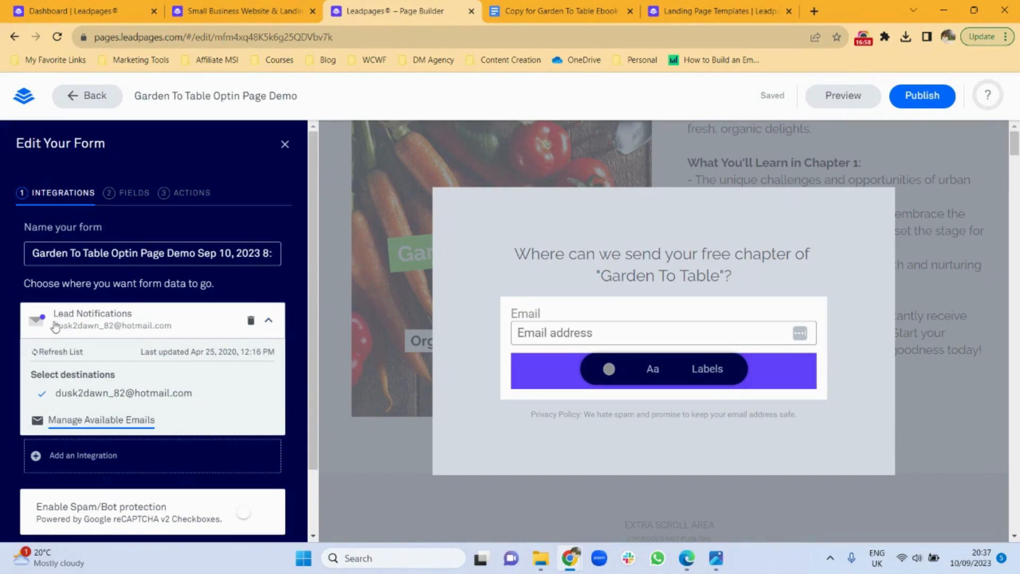
click(79, 422)
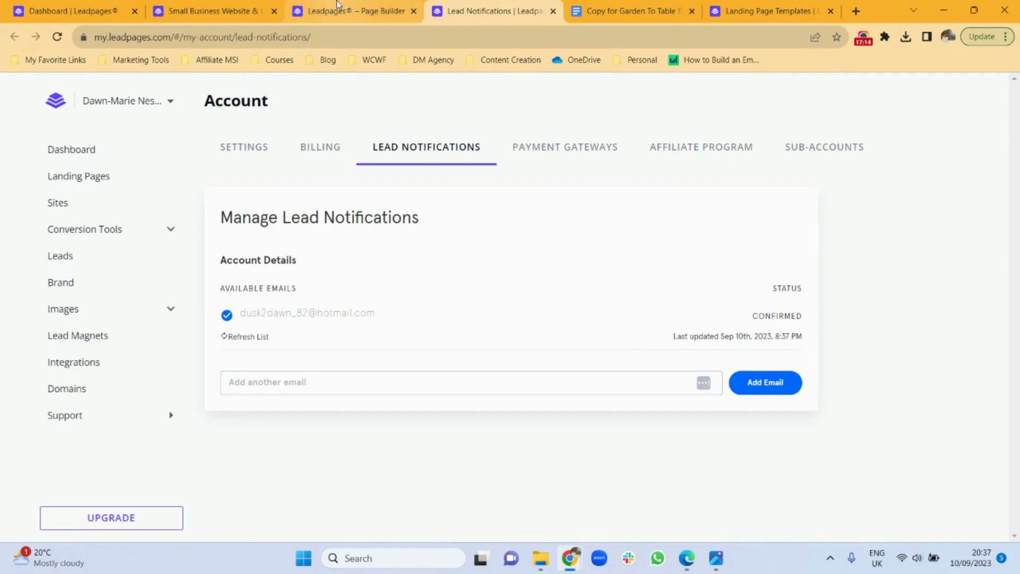
click(351, 10)
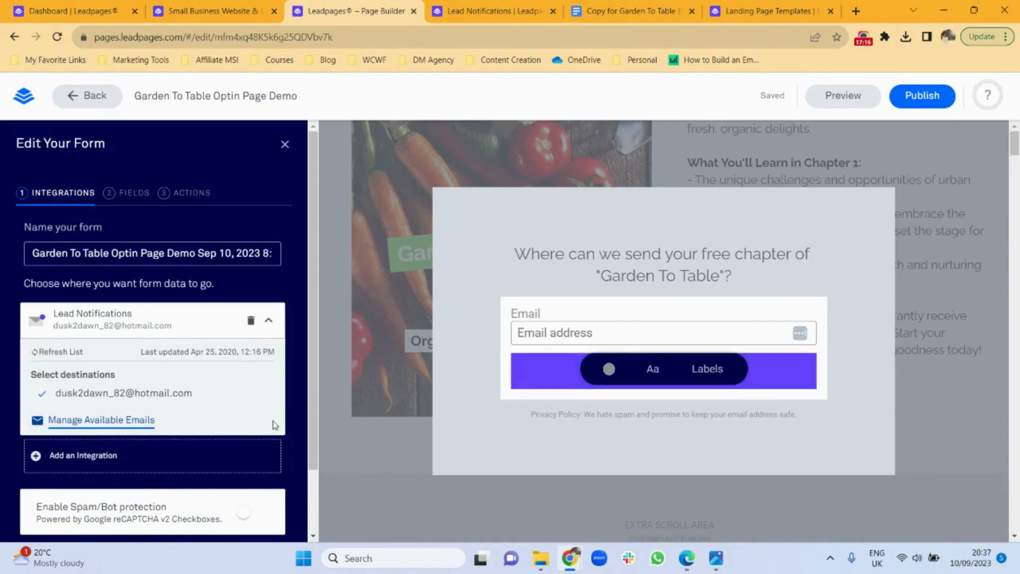
scroll(315, 399, down, 3)
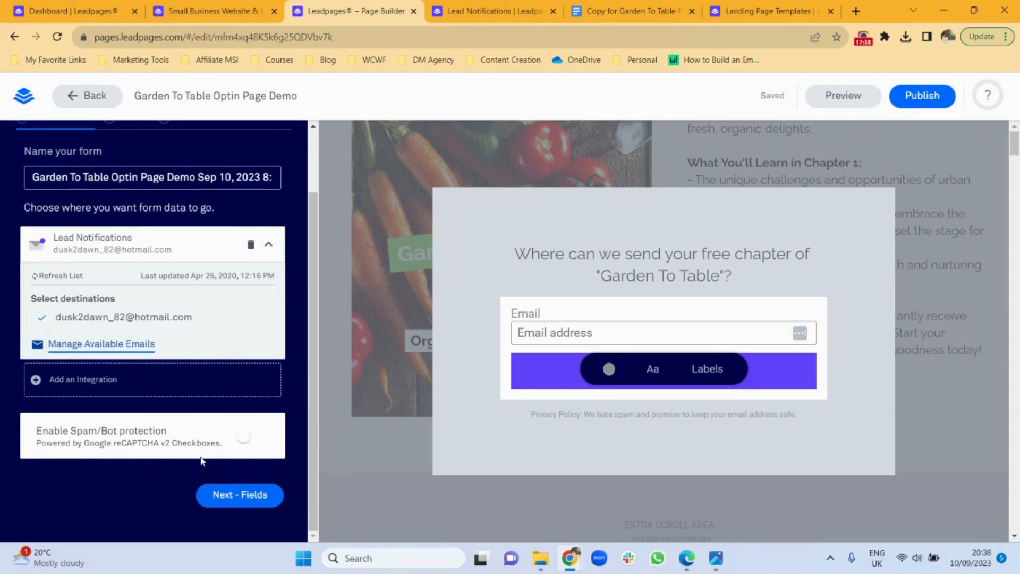
Add a First Name field to the pop-up form and move it above the Email field
click(239, 495)
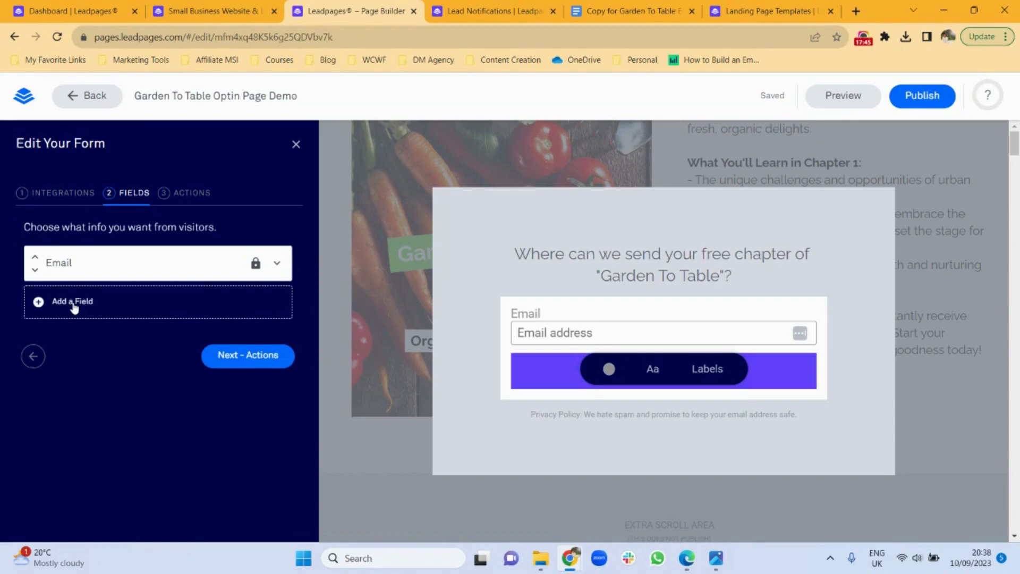
click(38, 302)
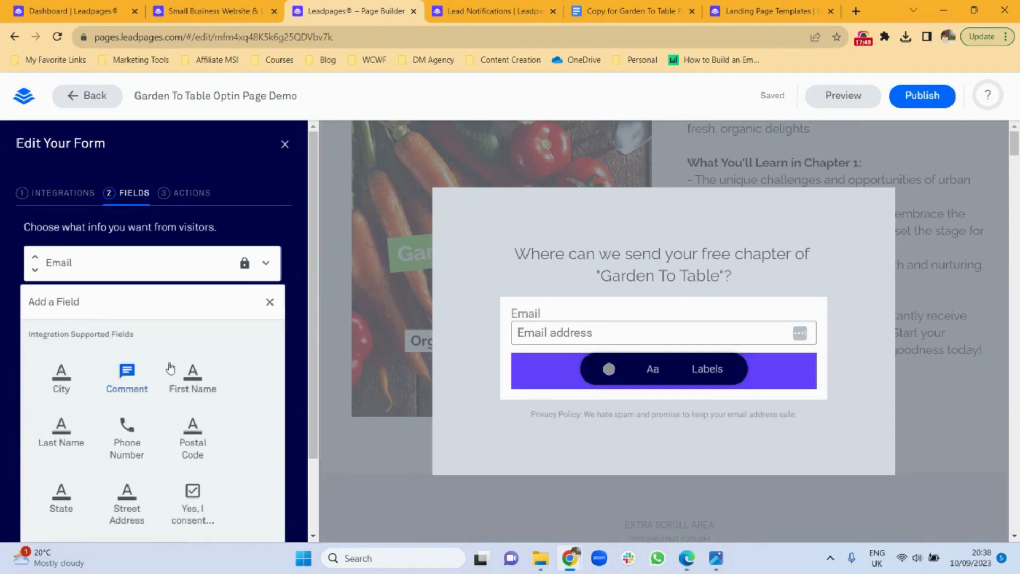
click(192, 379)
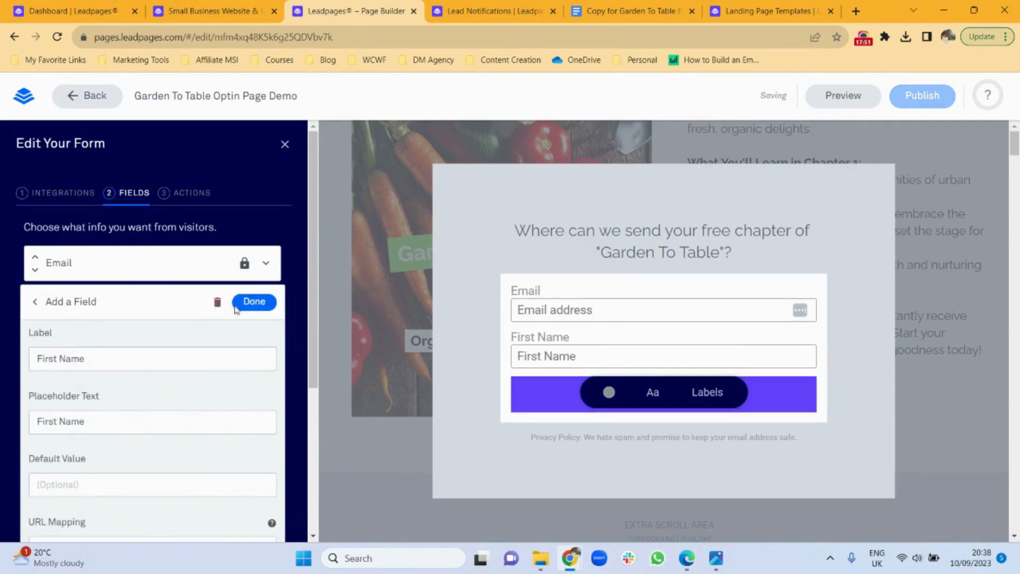
click(252, 302)
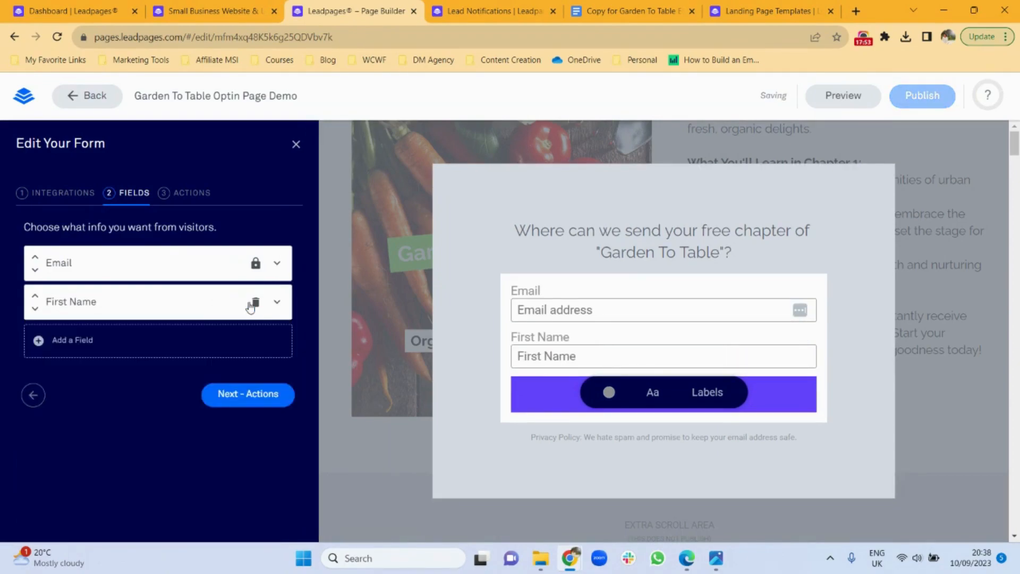
click(35, 296)
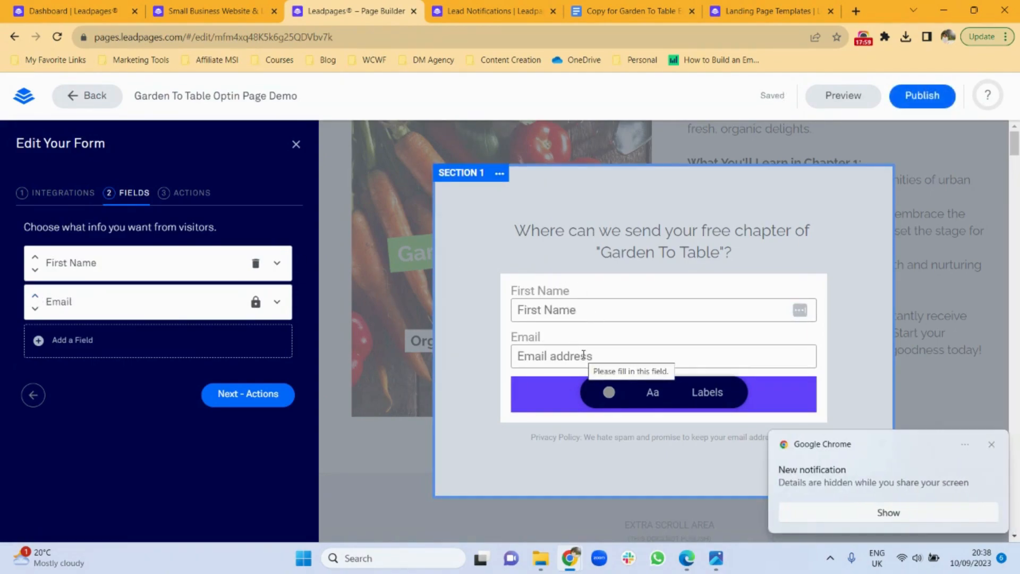
click(991, 444)
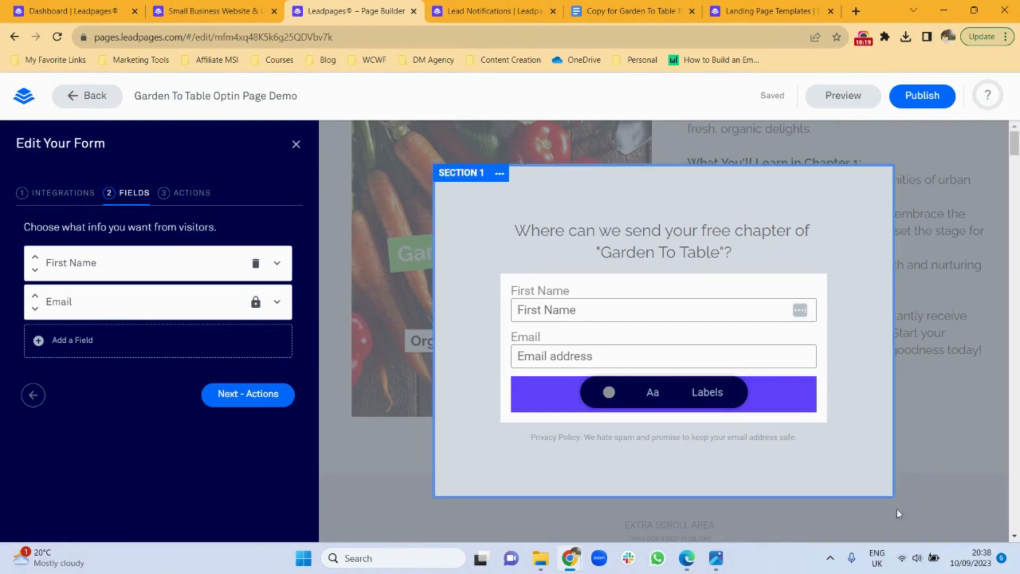
In the form's actions, look at the landing page destinations, but keep the Default Leadpages thank you page selected
click(247, 396)
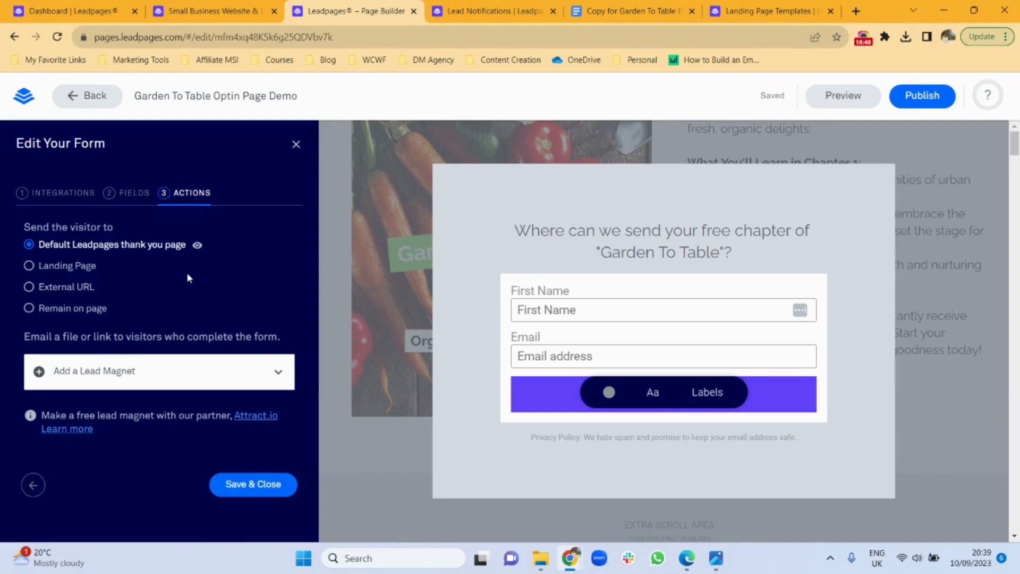
click(50, 269)
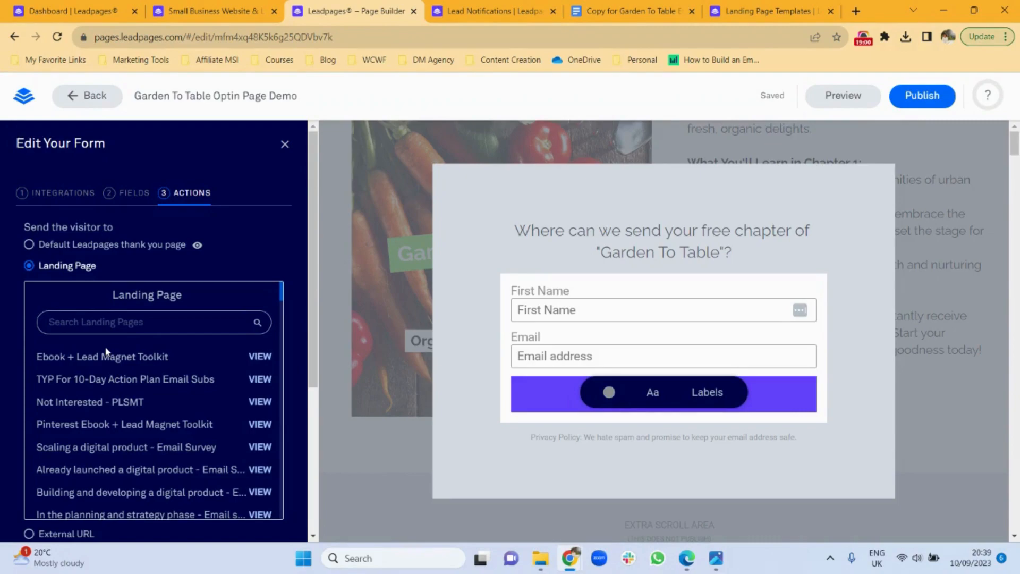
click(47, 247)
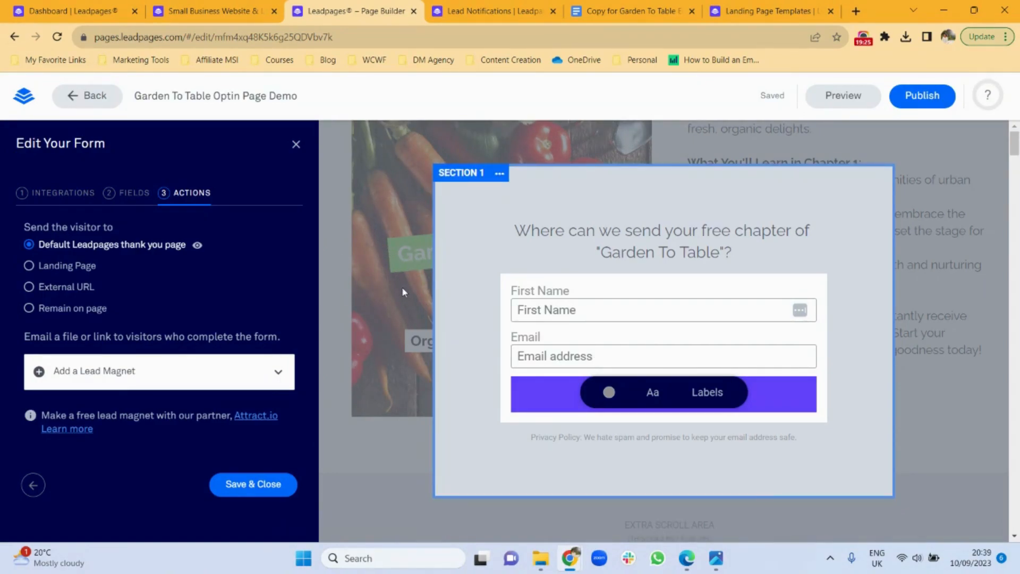
Start a new lead magnet from the form's actions and place the ebook copy document's tab beside the Lead Magnets tab
click(278, 374)
scroll(315, 391, down, 3)
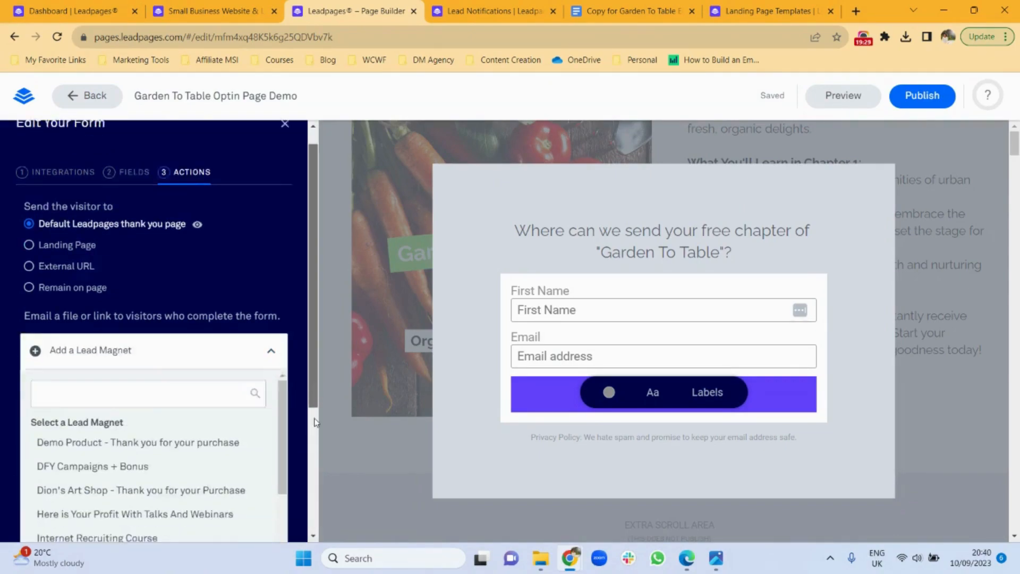
scroll(281, 354, down, 3)
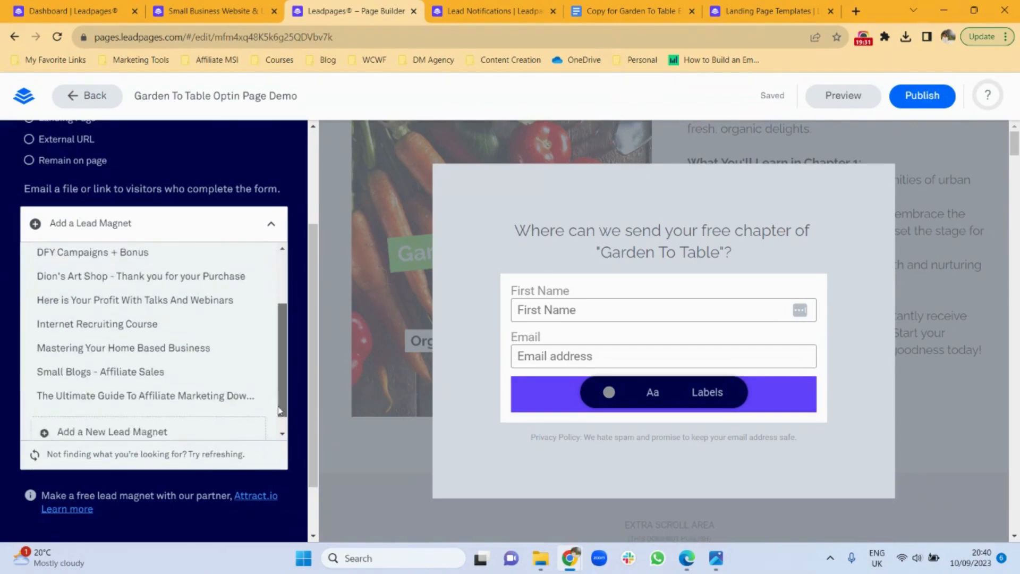
click(118, 421)
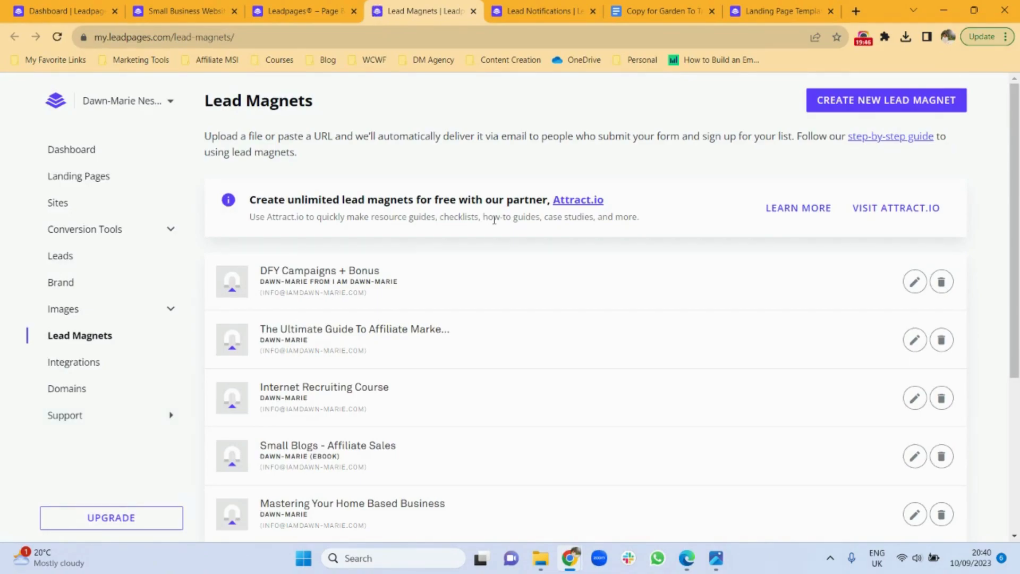
click(861, 104)
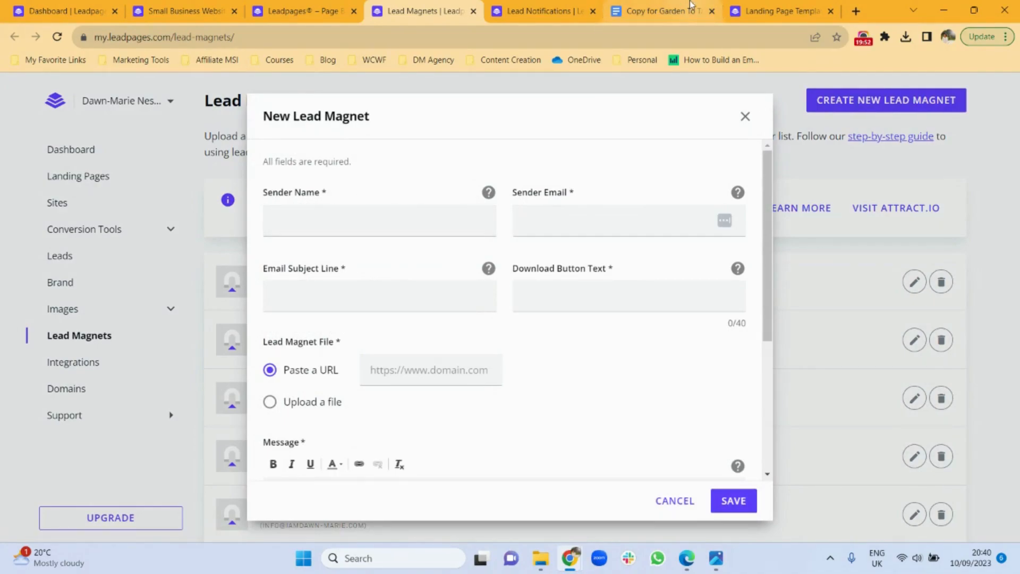
drag(649, 11, 536, 7)
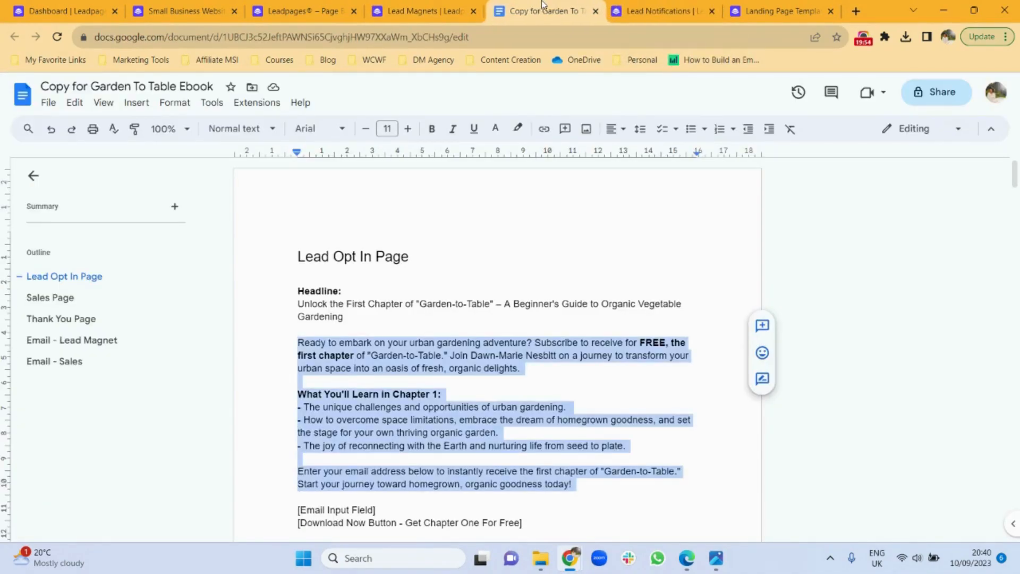
Enter the sender's full name and sender email for the new lead magnet
click(425, 10)
click(289, 221)
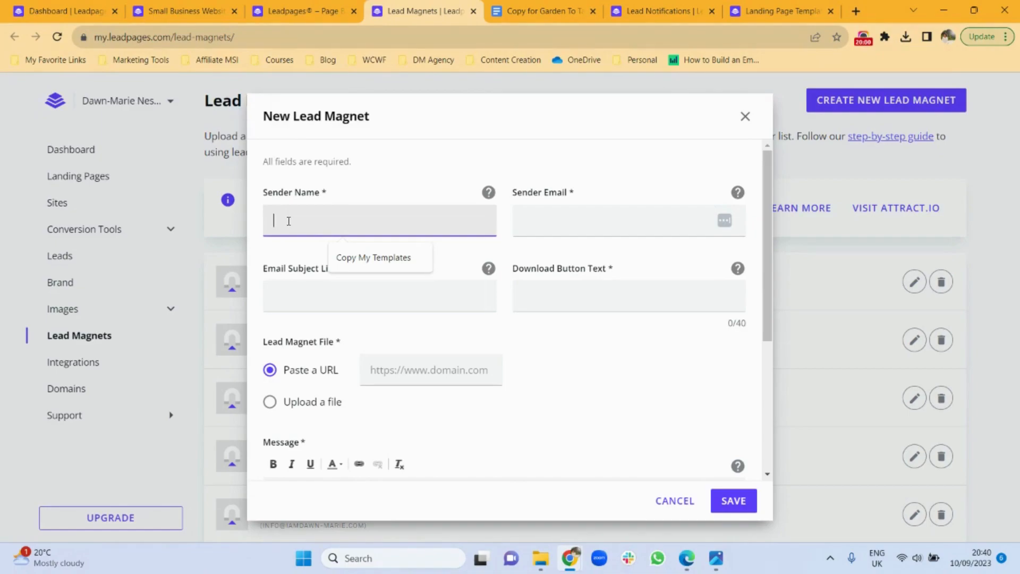
text(Dawn)
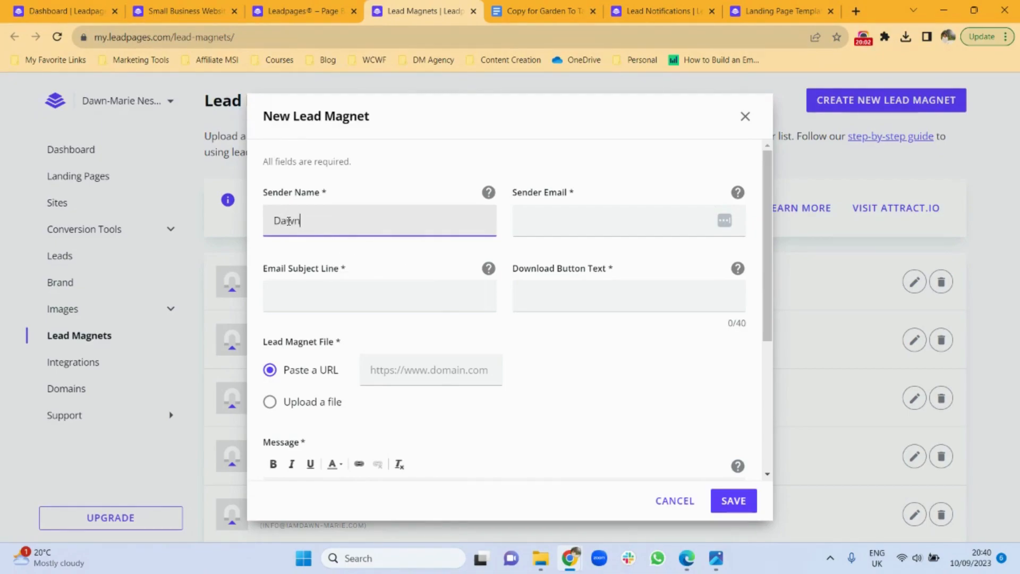
text(-Marie Nesbitt)
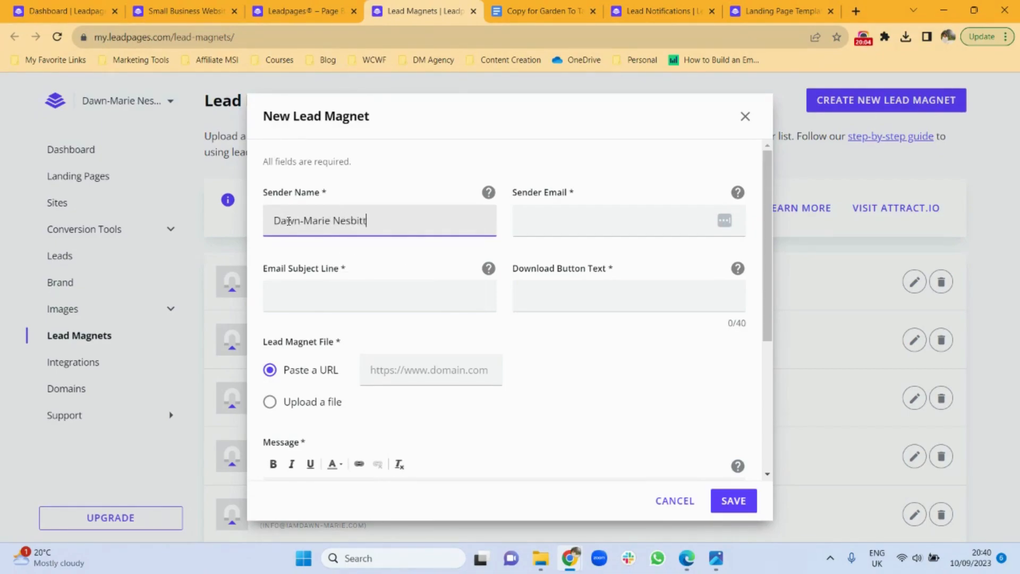
click(526, 221)
text(iffo)
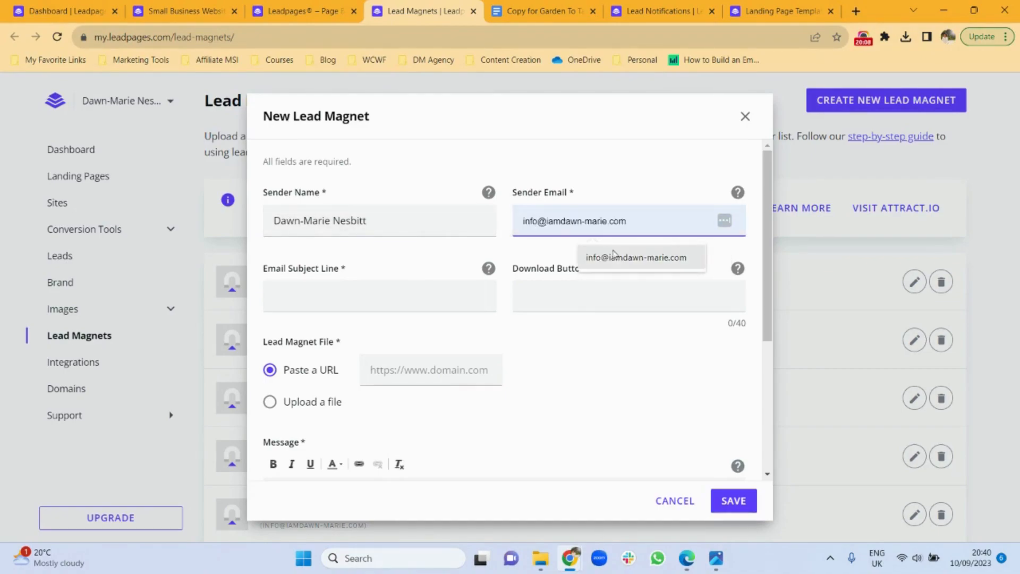
click(629, 259)
Copy "Your Download Link for the First Chapter of "Garden-to-Table"" from the Email - Lead Magnet copy into the lead magnet's email subject line
click(282, 298)
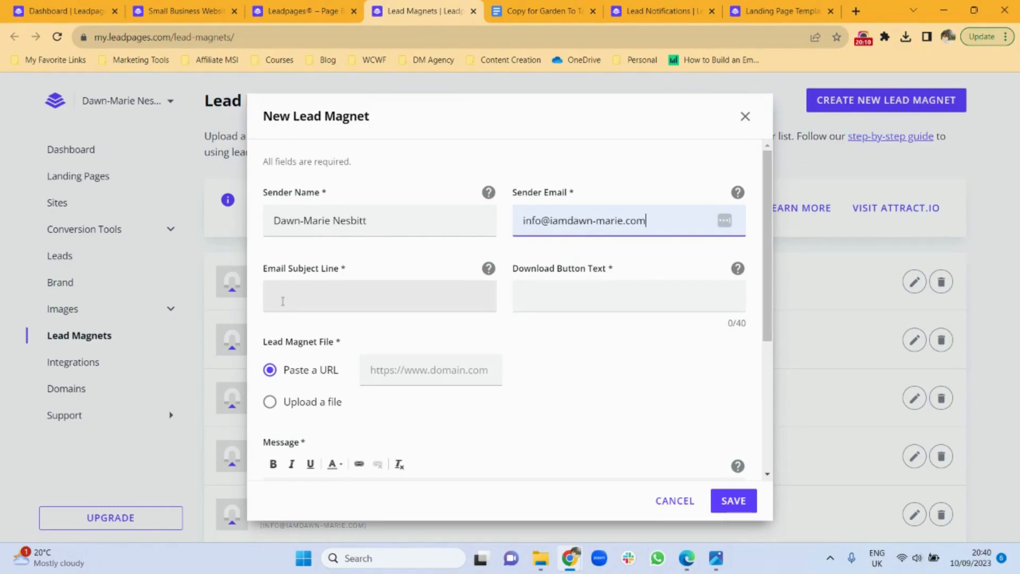
click(515, 10)
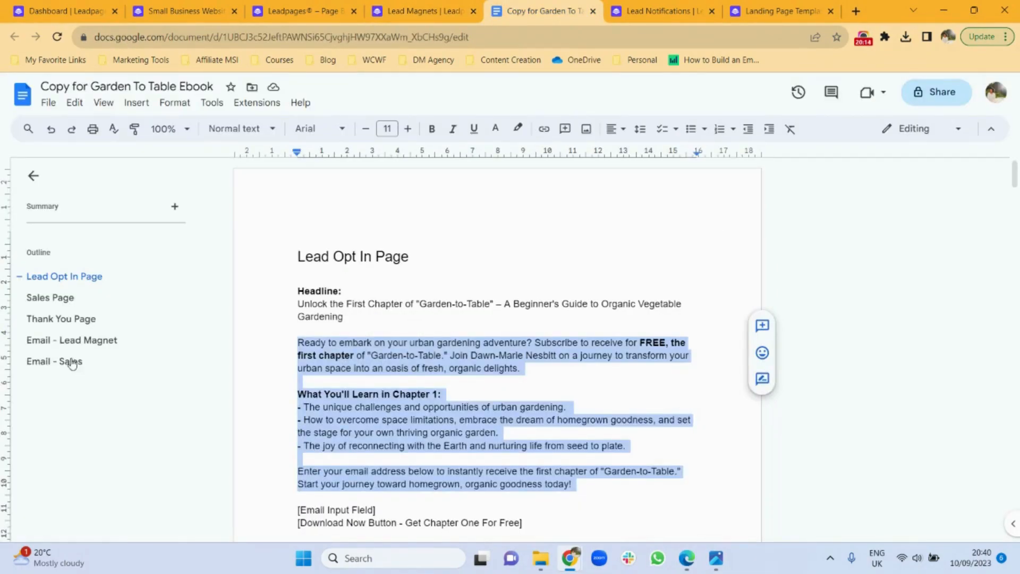
click(64, 343)
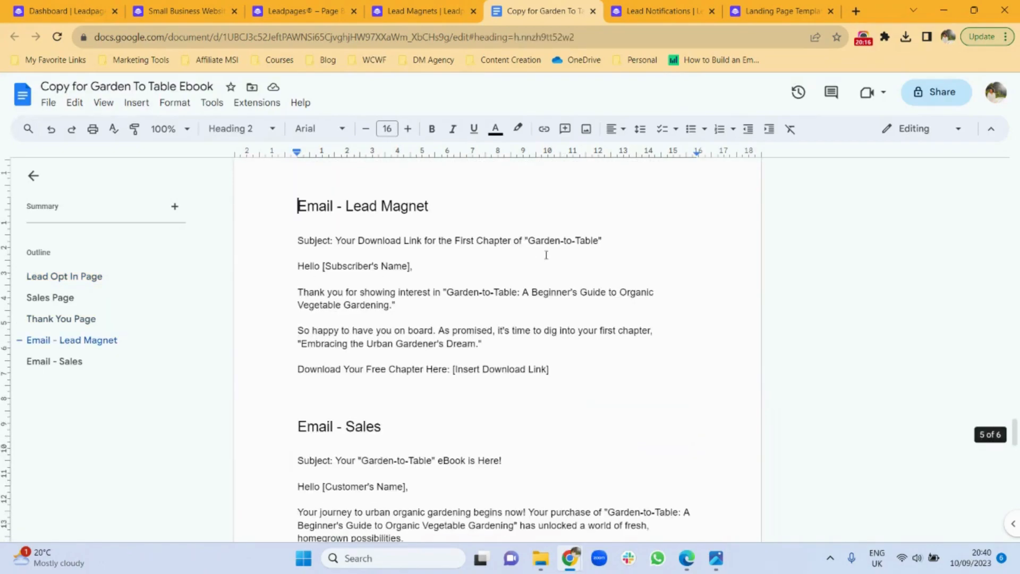
drag(602, 241, 336, 244)
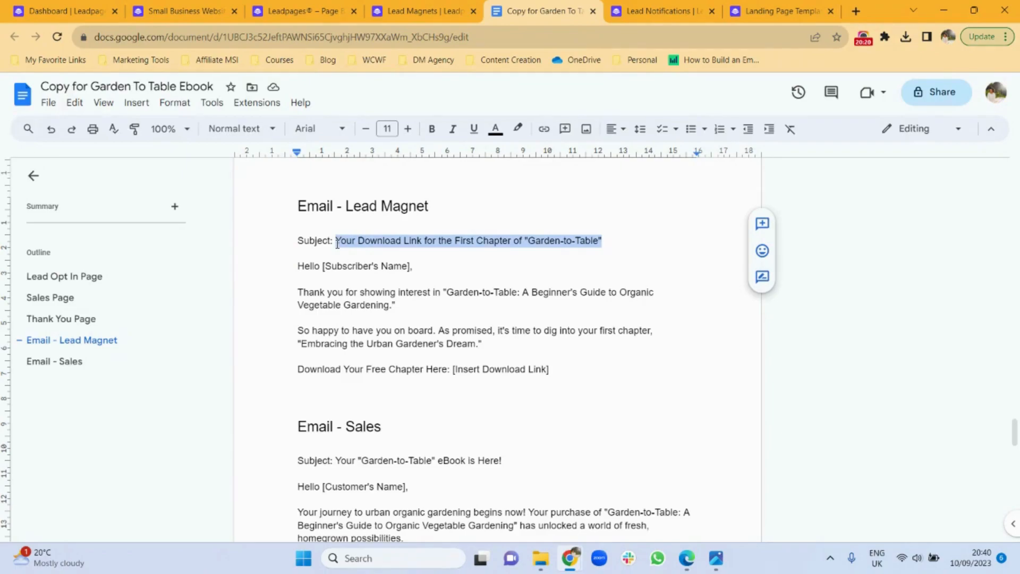
click(309, 4)
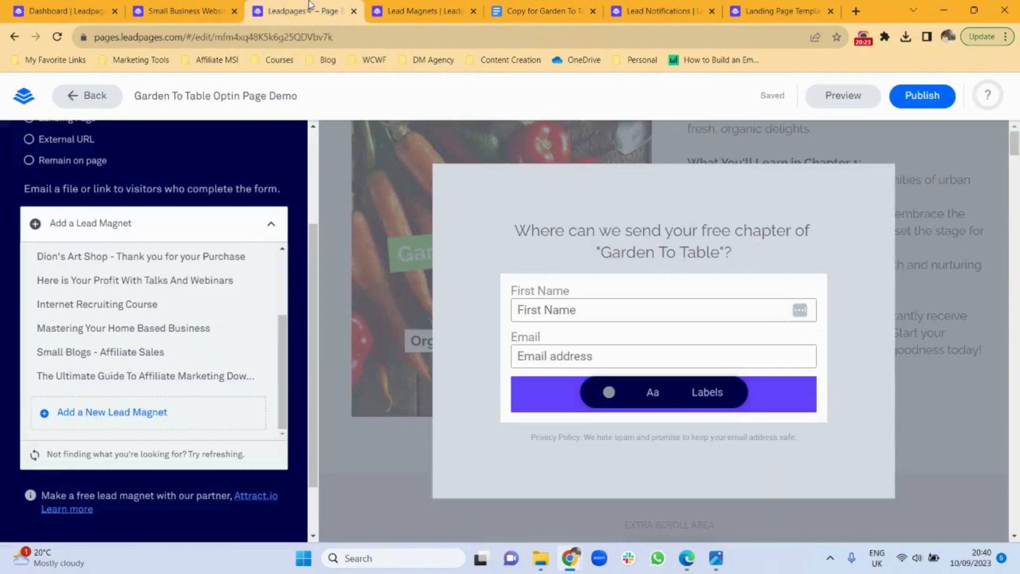
click(419, 10)
key(ctrl+v)
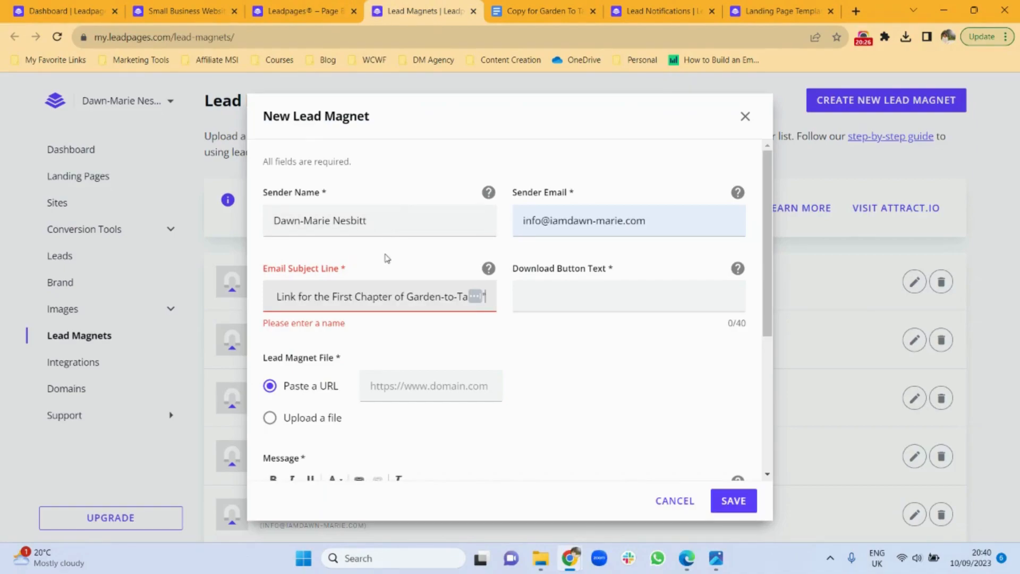
Set the lead magnet's download button text to "Download Your Free Chapter Here", copied from the ebook copy document
click(558, 295)
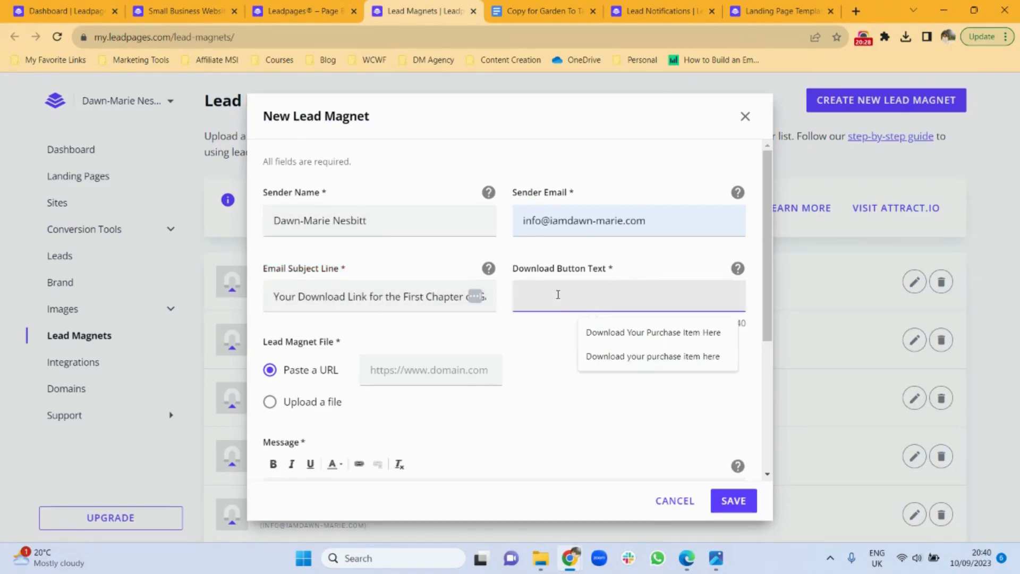
click(537, 11)
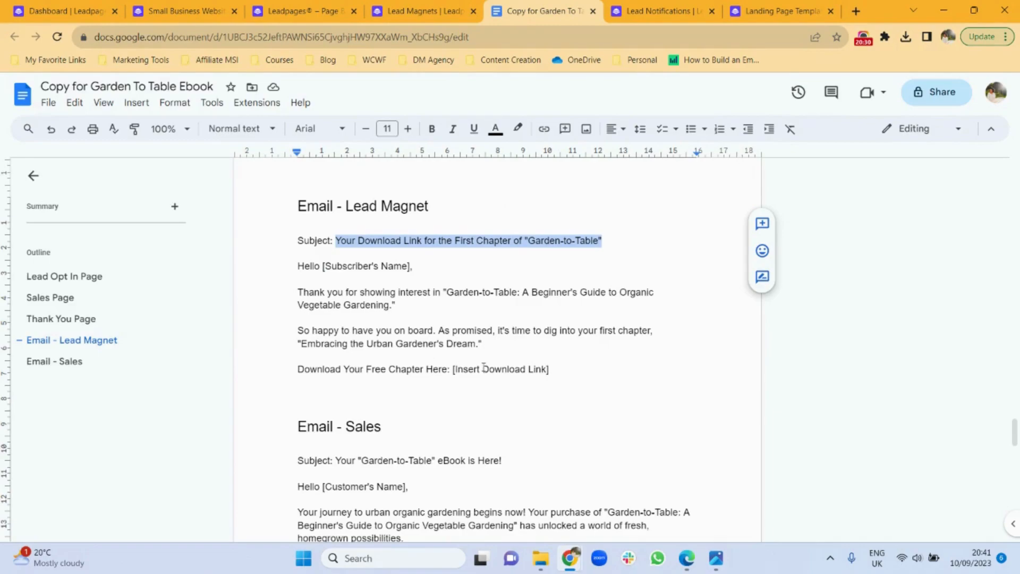
drag(447, 369, 299, 368)
key(ctrl+c)
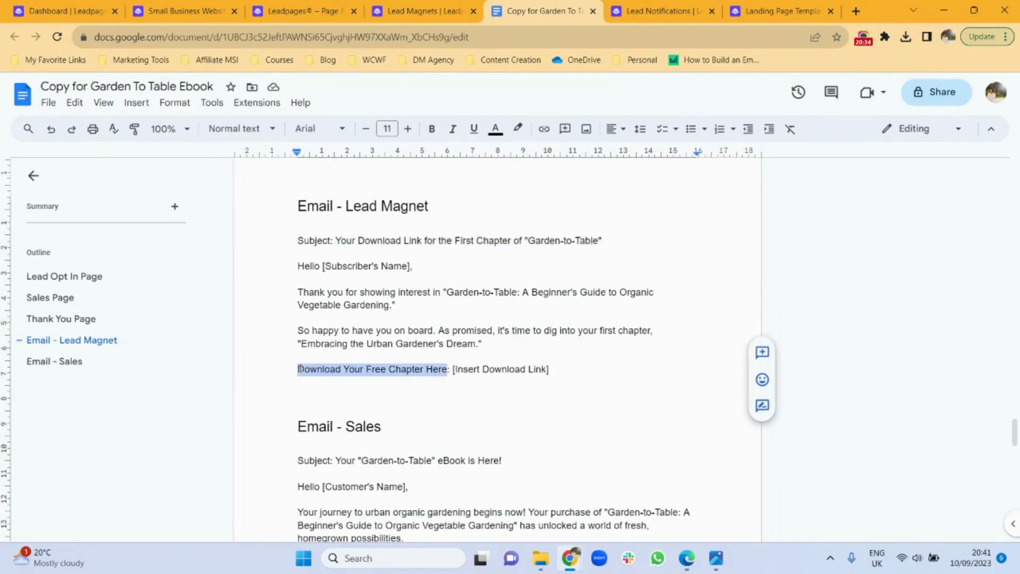
click(425, 10)
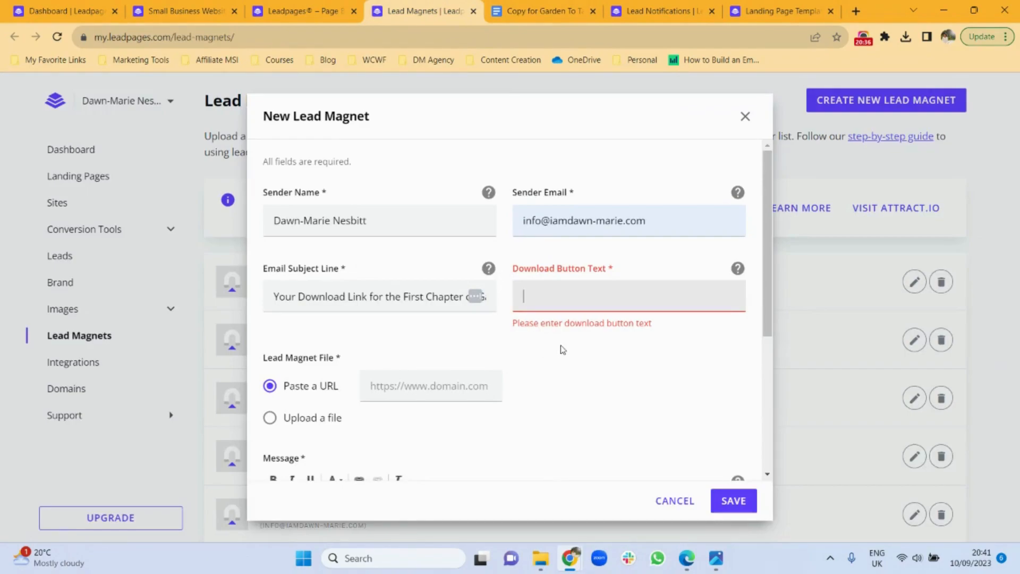
key(ctrl+v)
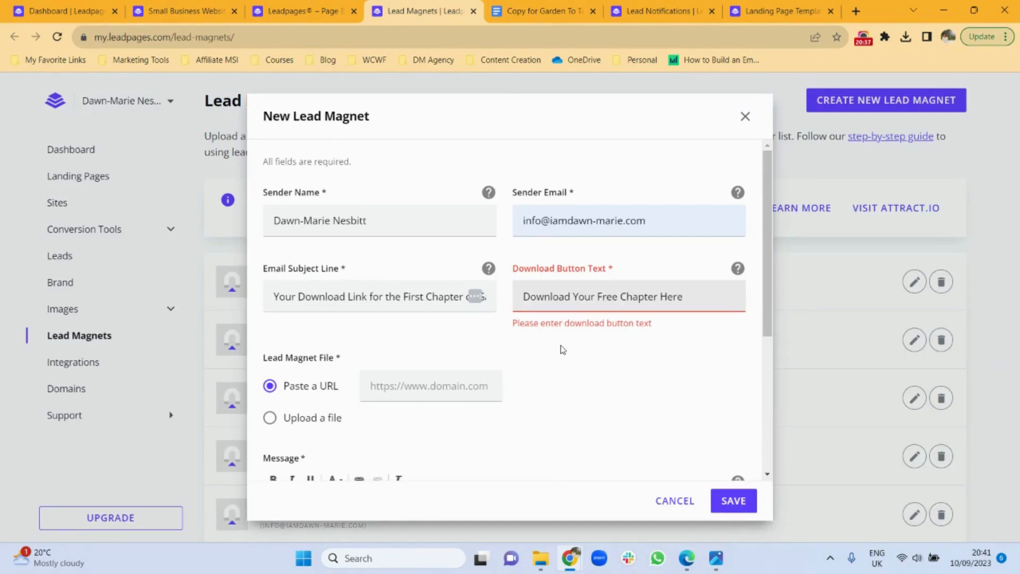
click(429, 337)
drag(767, 313, 766, 369)
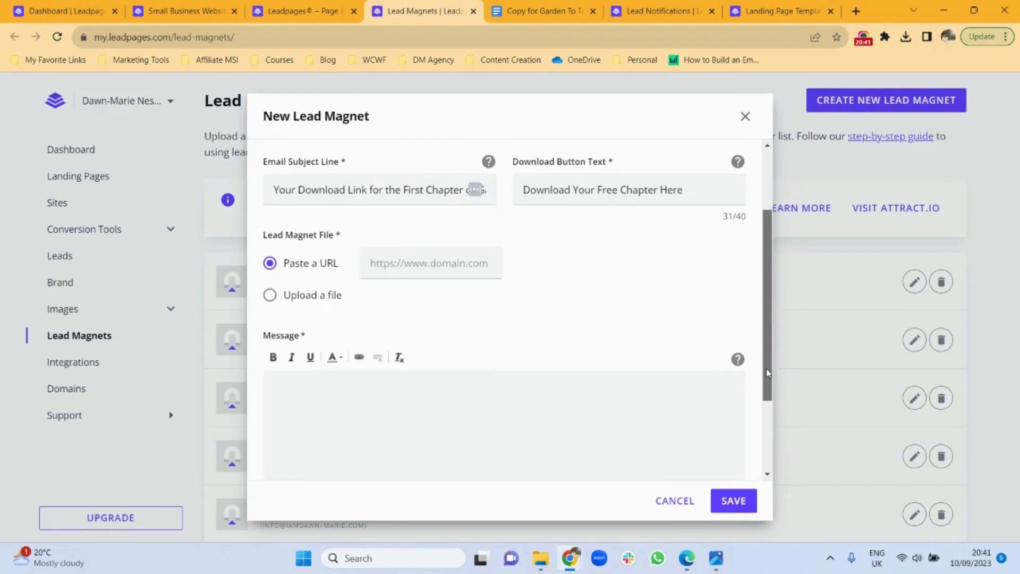
Upload the PDF "Chpt 1 Garden To Table - A Beginner's Guide To Organic Vegetable Gardening" as the lead magnet file
click(269, 296)
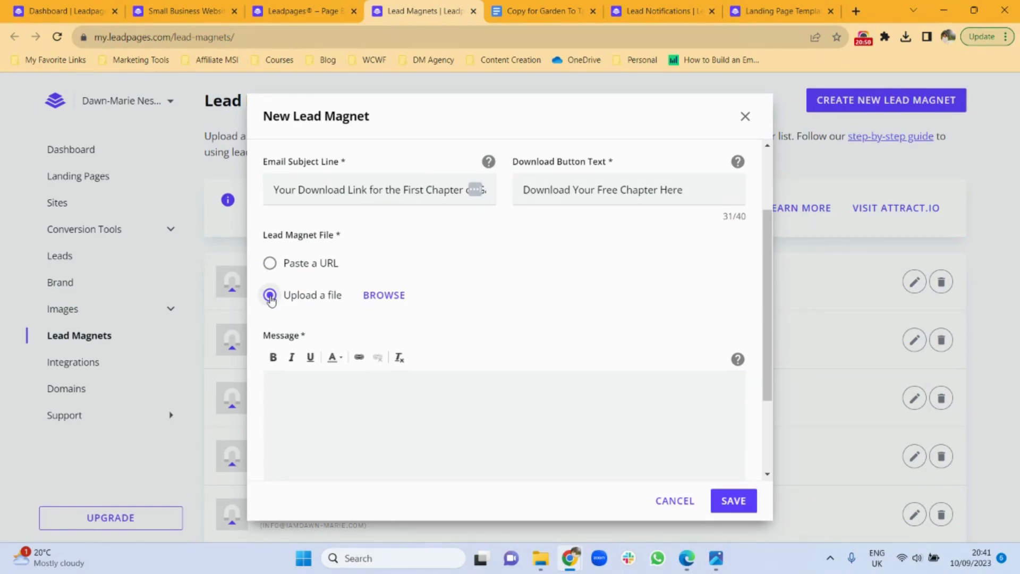
click(376, 301)
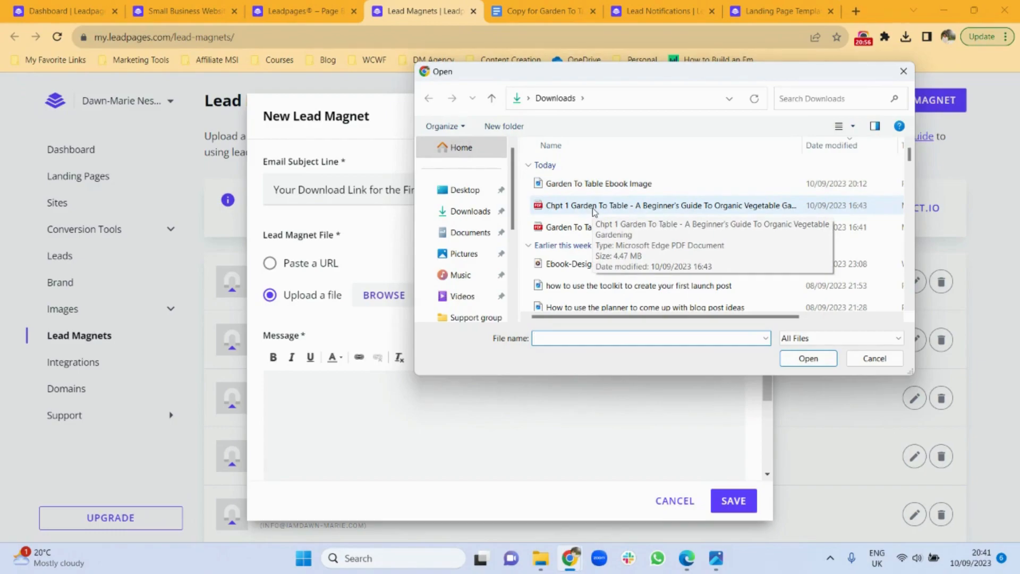
double_click(594, 206)
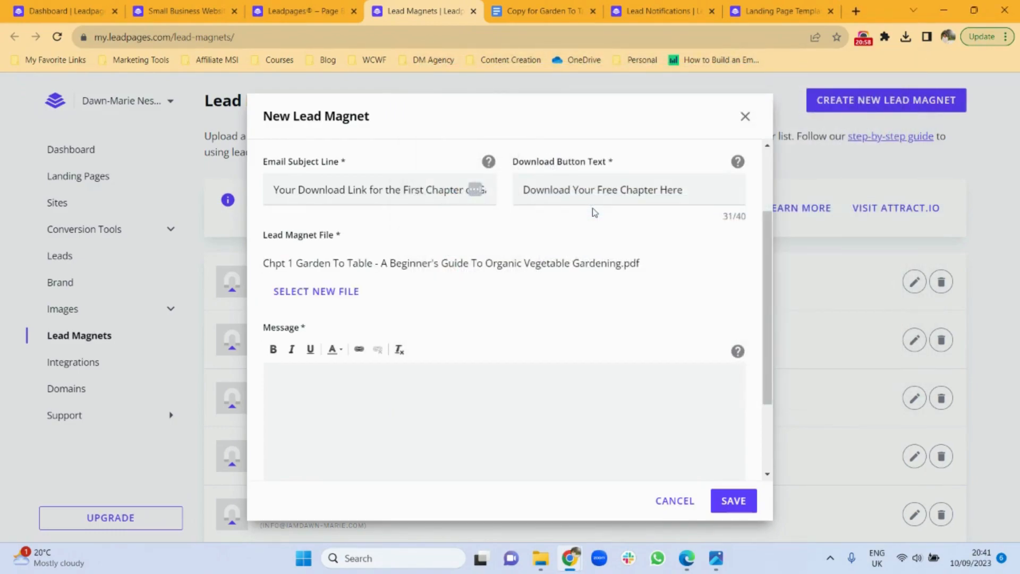
Copy the Email - Lead Magnet body, from the "Hello" greeting to "Embracing the Urban Gardener's Dream," into the lead magnet's message
drag(770, 315, 769, 369)
click(348, 284)
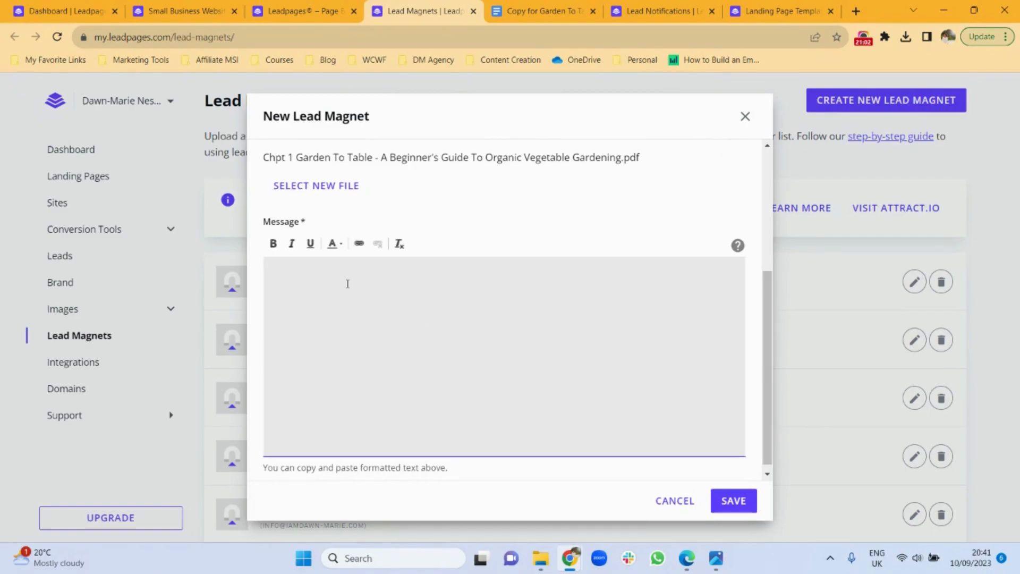
click(534, 8)
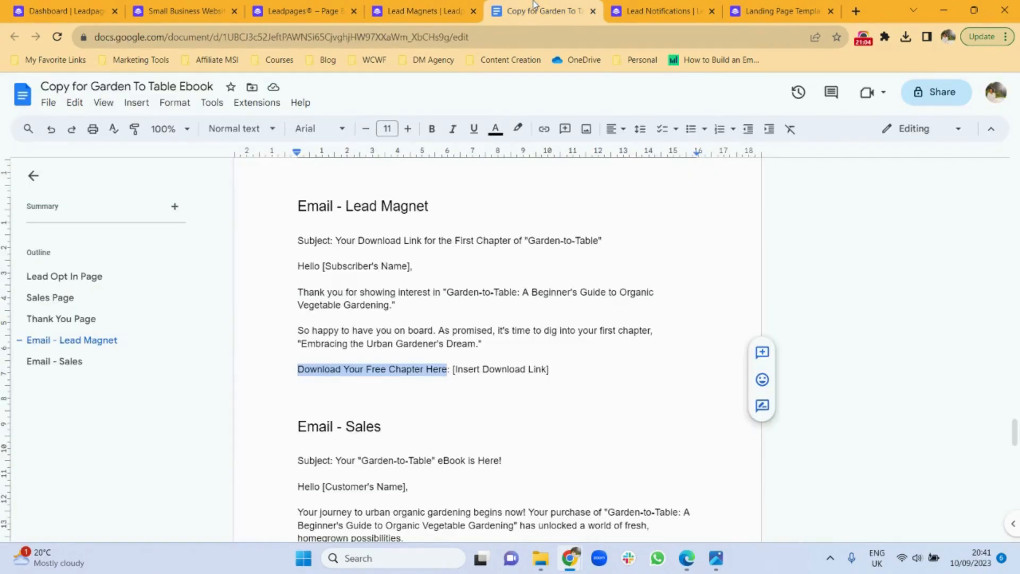
drag(298, 266, 493, 346)
key(ctrl+c)
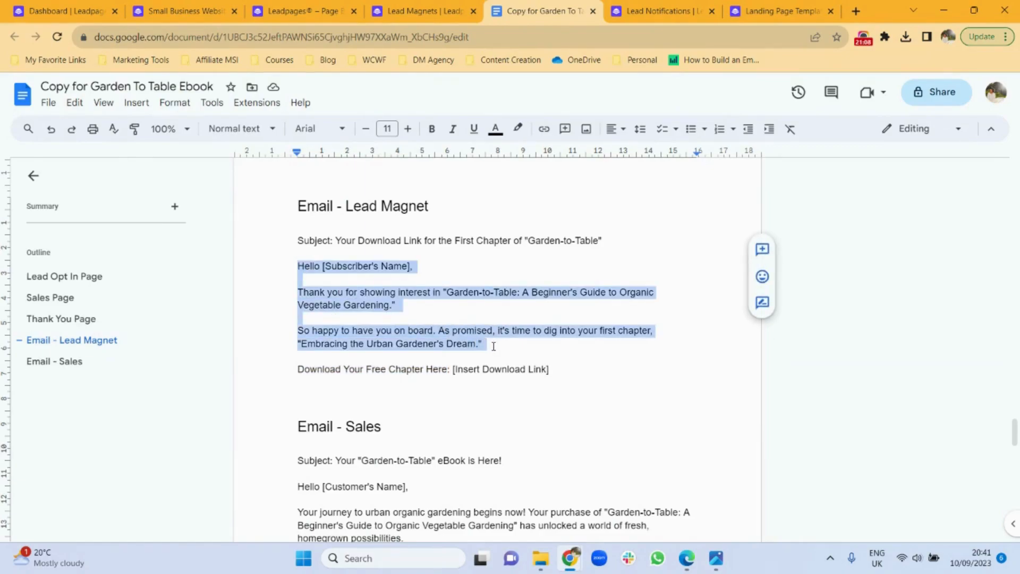
click(423, 11)
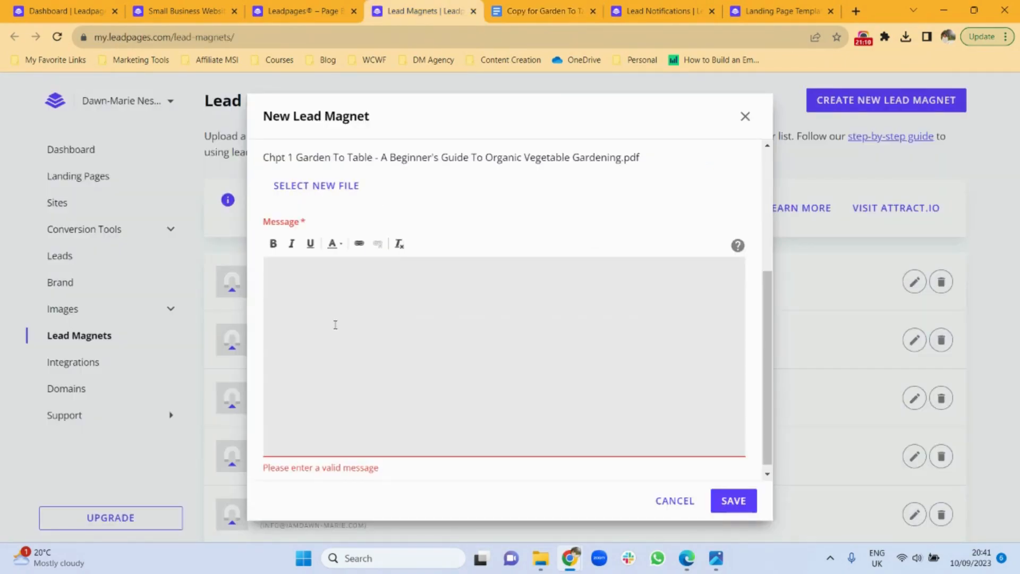
click(336, 324)
key(ctrl+v)
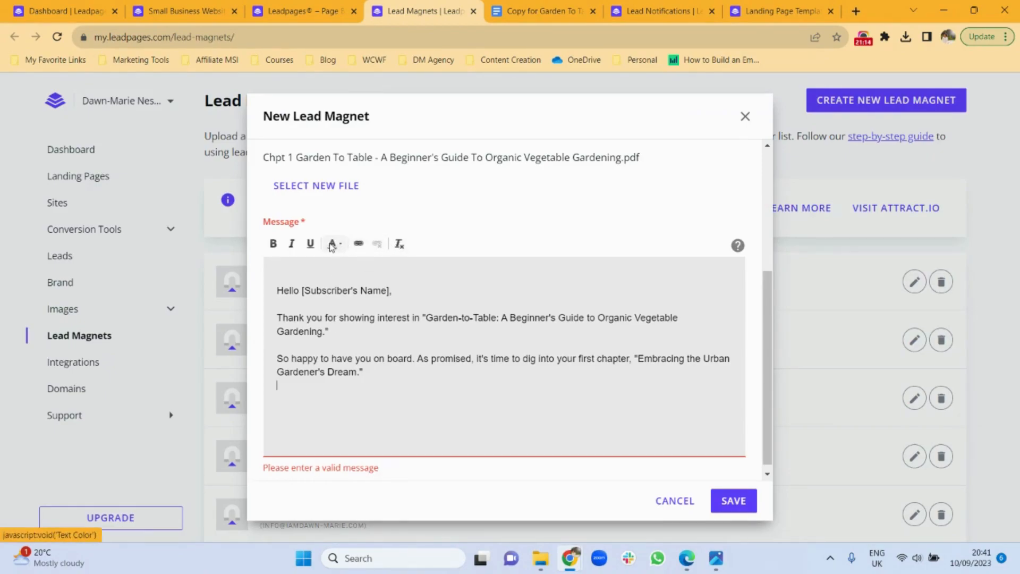
Remove the "[Subscriber's Name]" placeholder from the message greeting so it reads "Hello,"
scroll(387, 290, down, 1)
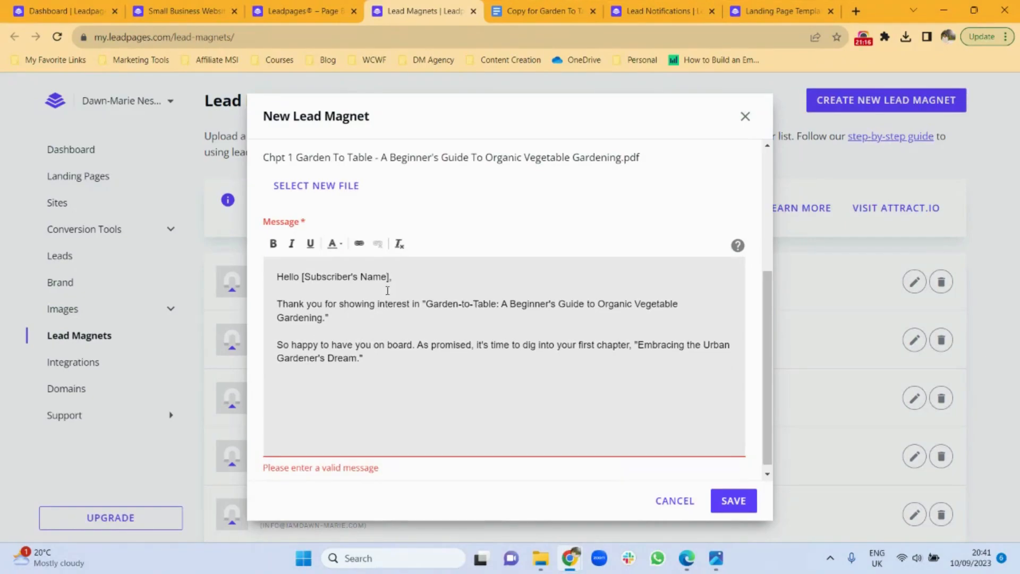
key(BackSpace)
key(BackSpace)
key(BackSpace)
key(BackSpace)
key(BackSpace)
key(BackSpace)
key(BackSpace)
key(BackSpace)
key(BackSpace)
key(BackSpace)
key(BackSpace)
key(BackSpace)
key(BackSpace)
key(BackSpace)
key(BackSpace)
key(BackSpace)
key(BackSpace)
key(BackSpace)
key(BackSpace)
key(BackSpace)
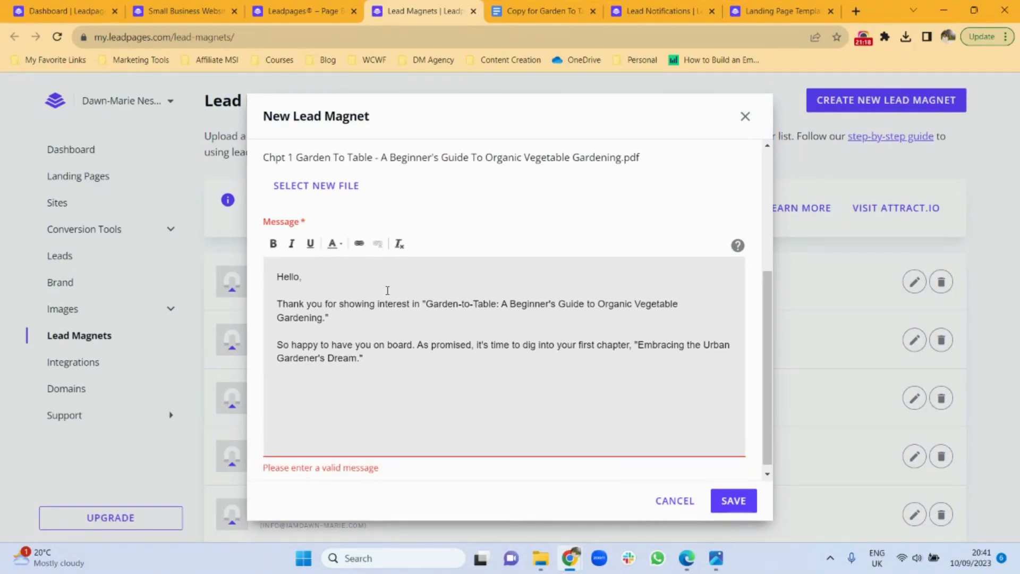
text(o)
Review the new lead magnet's fields and save it
click(767, 185)
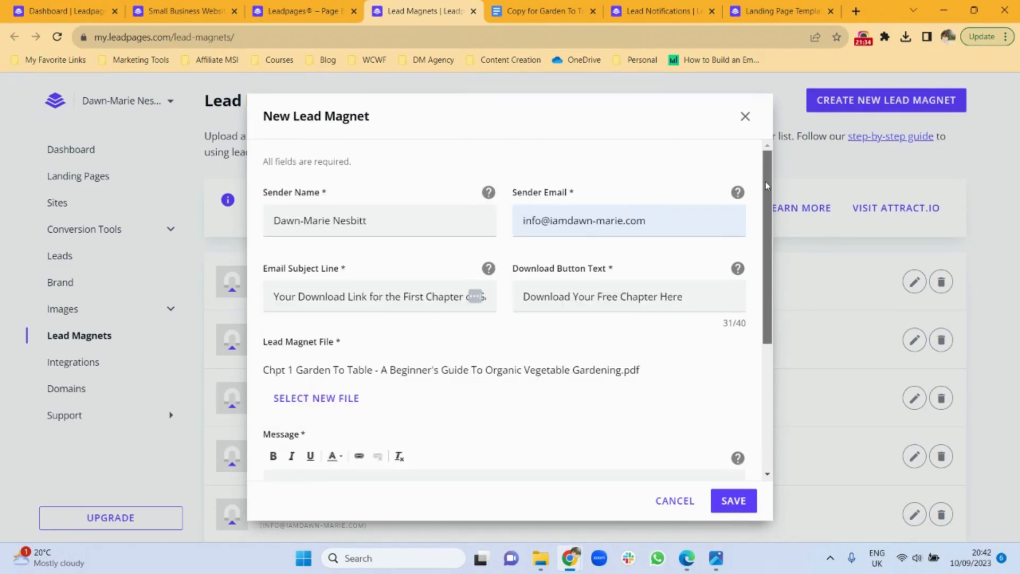
drag(767, 185, 769, 340)
click(742, 511)
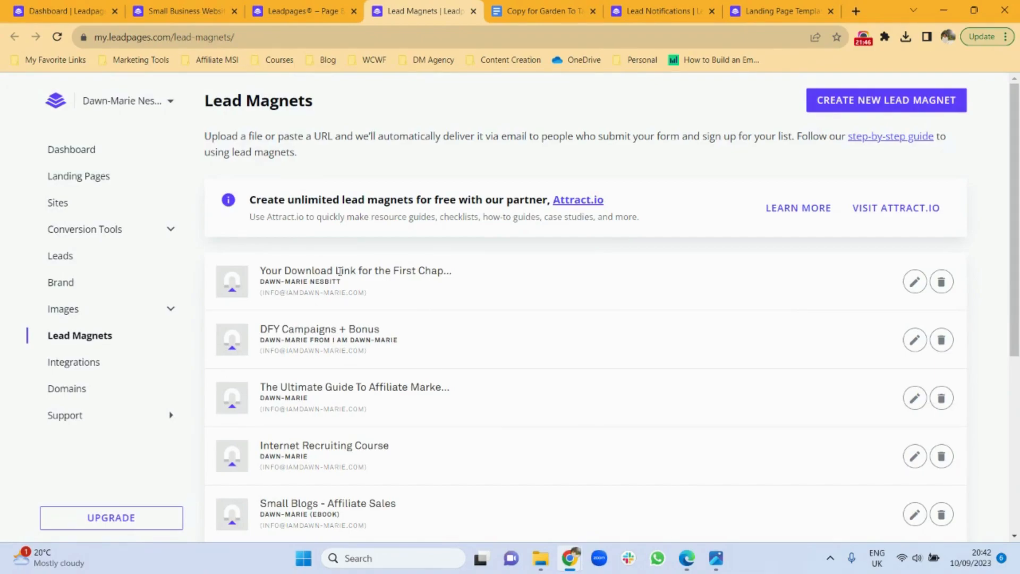
Refresh the form's lead magnet list in the page editor, select "Your Download Link for the First Chapter", and save the form
click(306, 6)
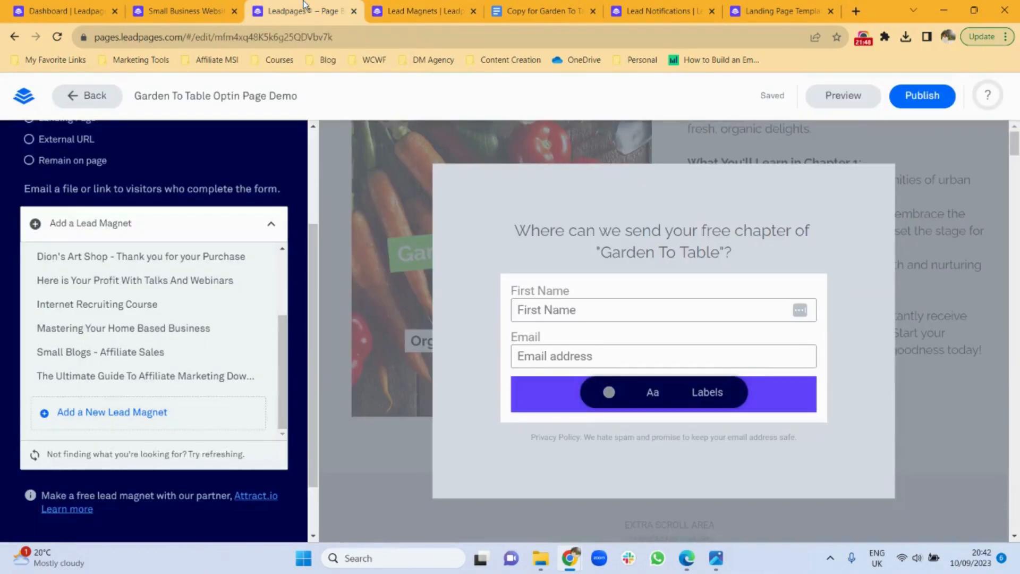
click(89, 457)
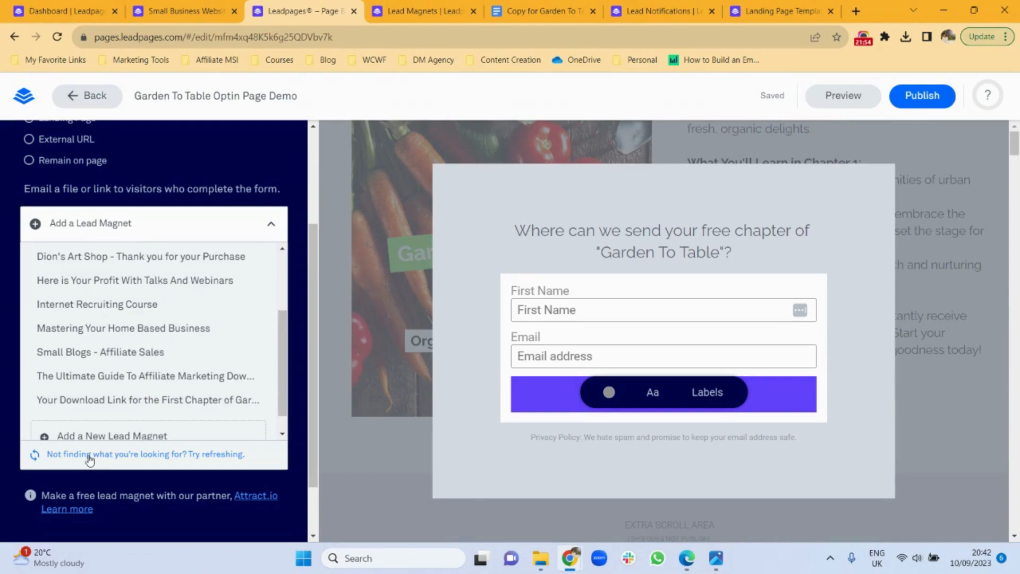
click(79, 403)
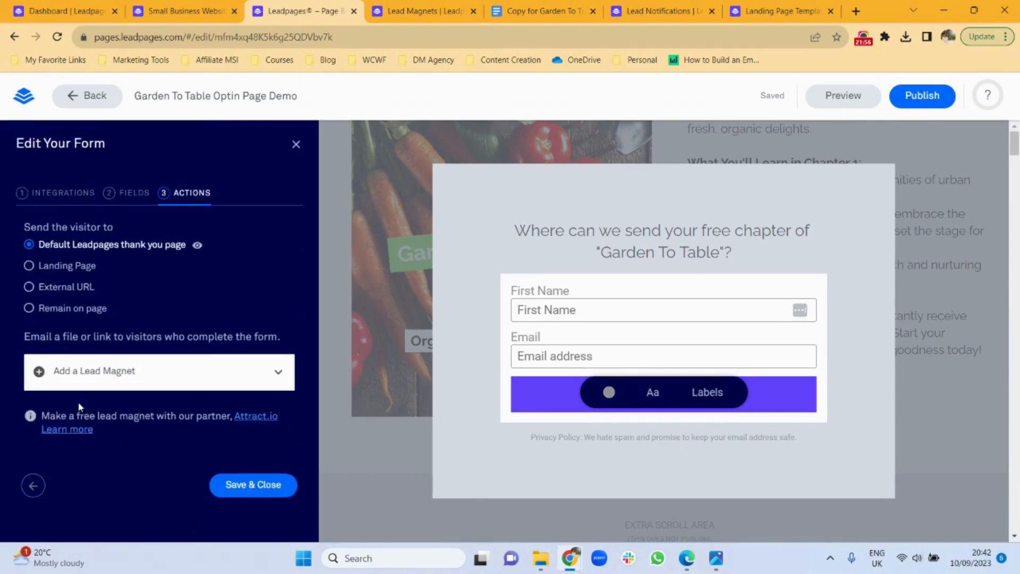
click(264, 485)
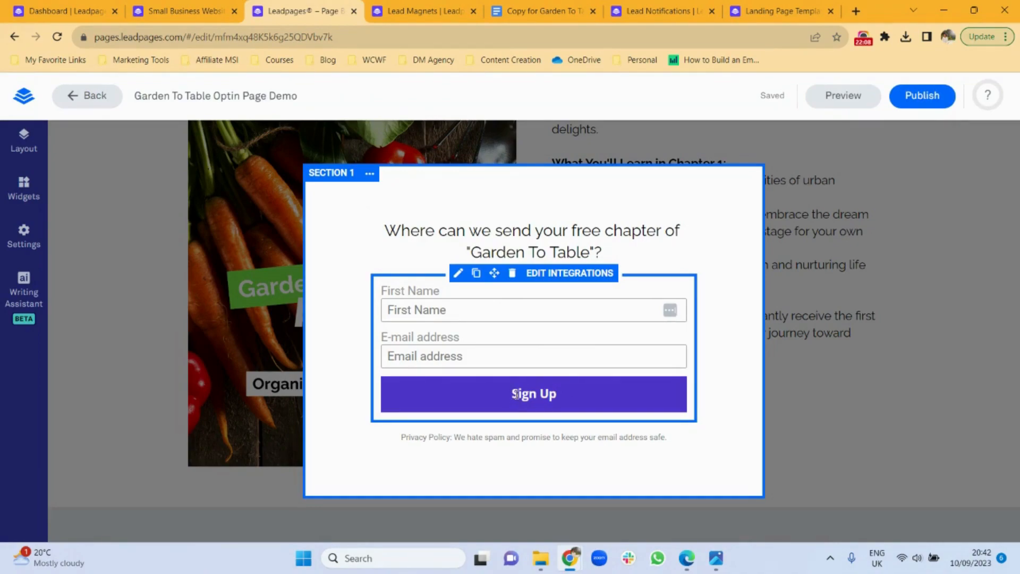
Replace the pop-up form's "Sign Up" button text with "Get Chapter One For Free", copied from the Lead Opt In Page copy
click(559, 395)
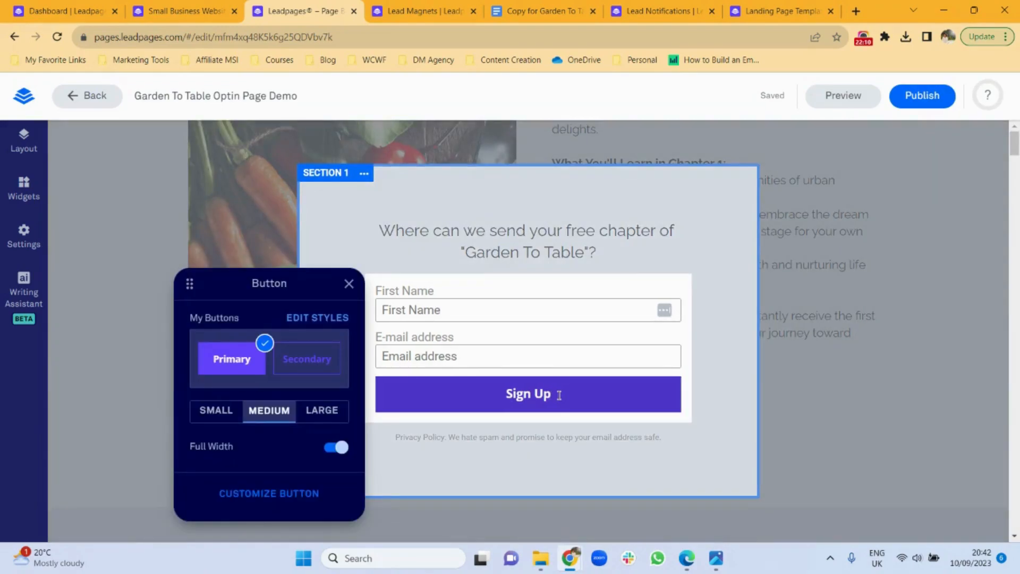
key(BackSpace)
key(BackSpace)
key(BackSpace)
key(BackSpace)
key(BackSpace)
key(BackSpace)
key(BackSpace)
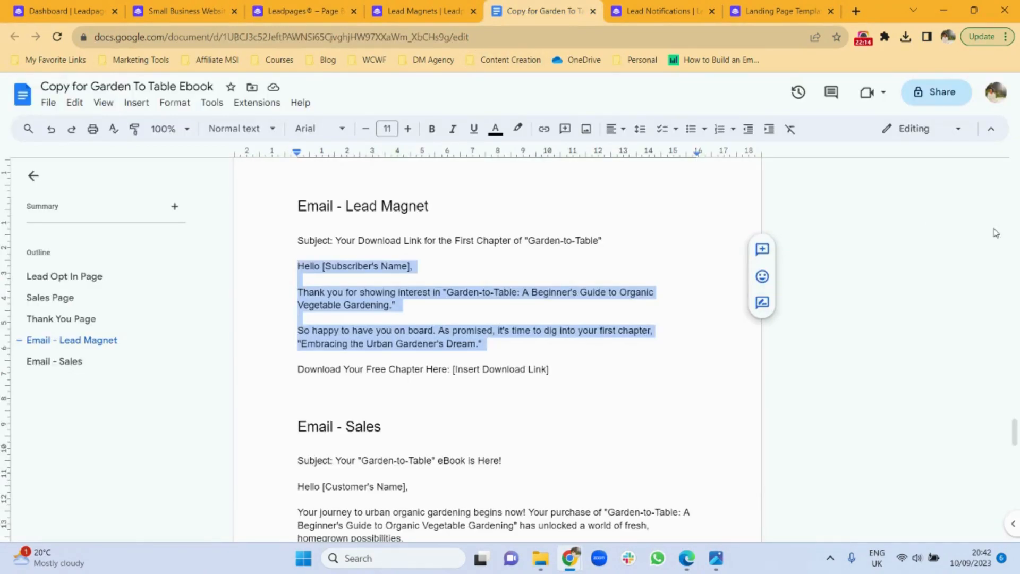
drag(1014, 431, 1015, 181)
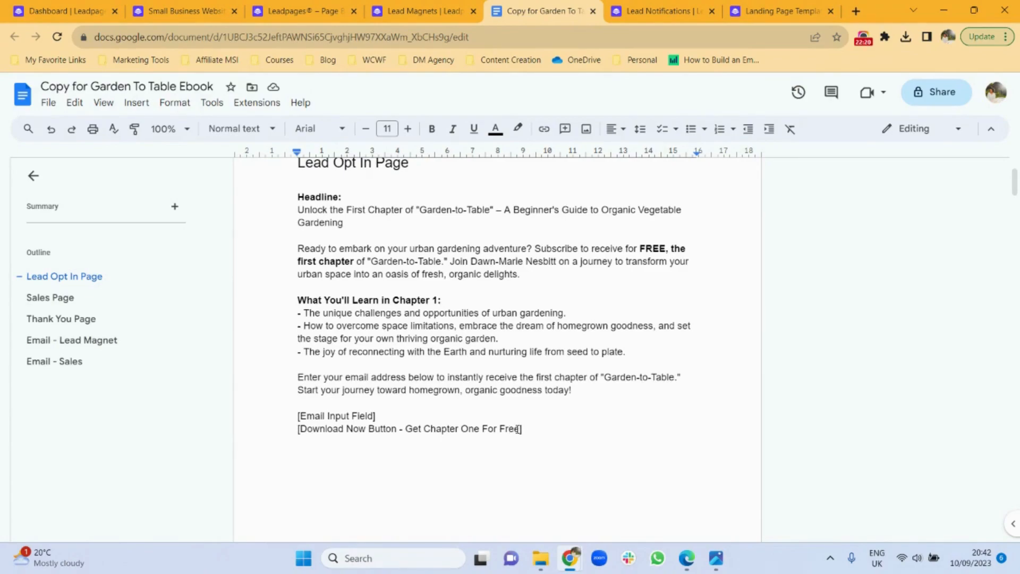
drag(520, 429, 408, 425)
key(ctrl+c)
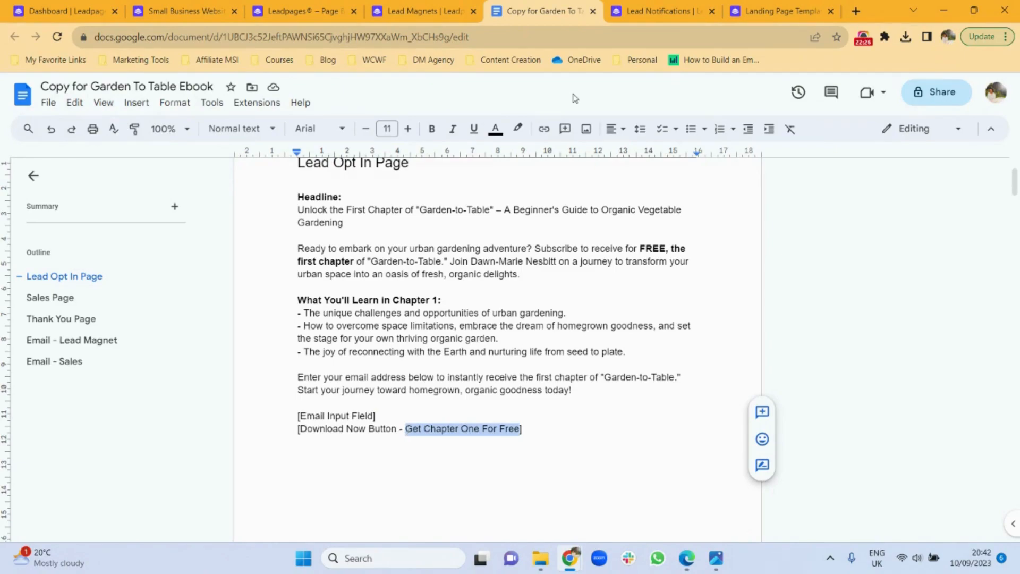
click(430, 10)
click(313, 11)
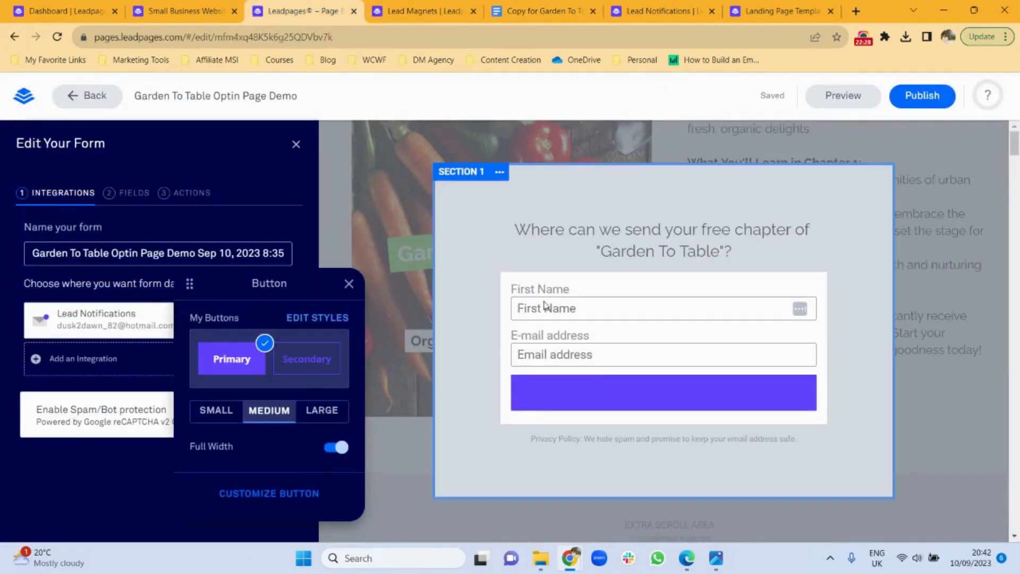
click(627, 391)
key(ctrl+v)
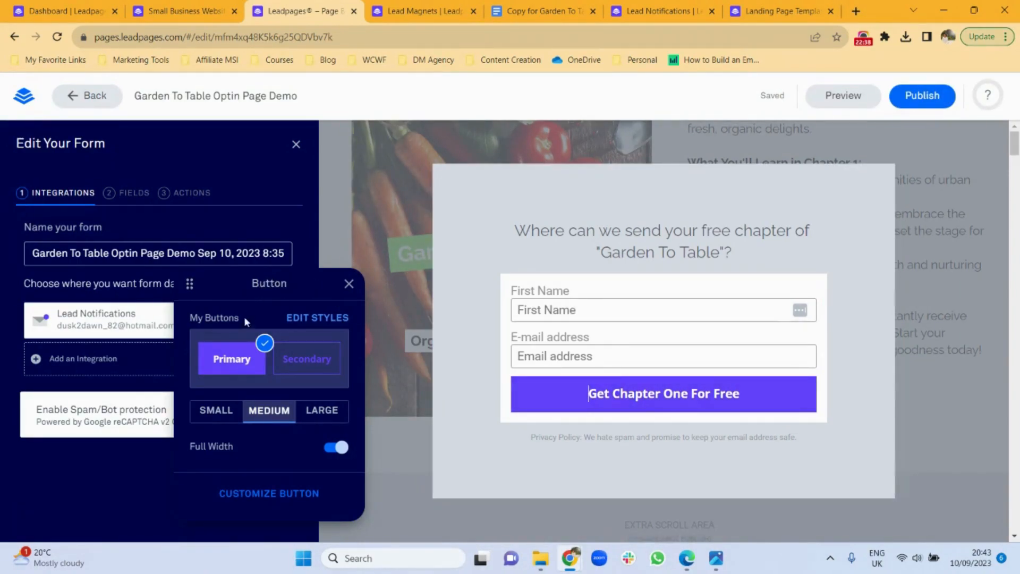
Set the pop-up form button's size to Large with full width turned off and centre alignment
click(222, 421)
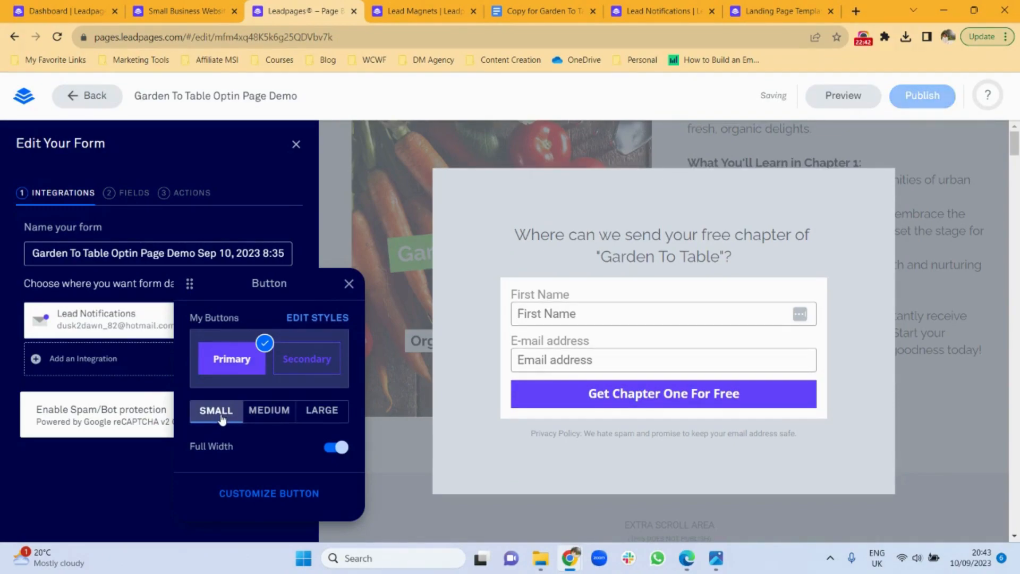
click(324, 412)
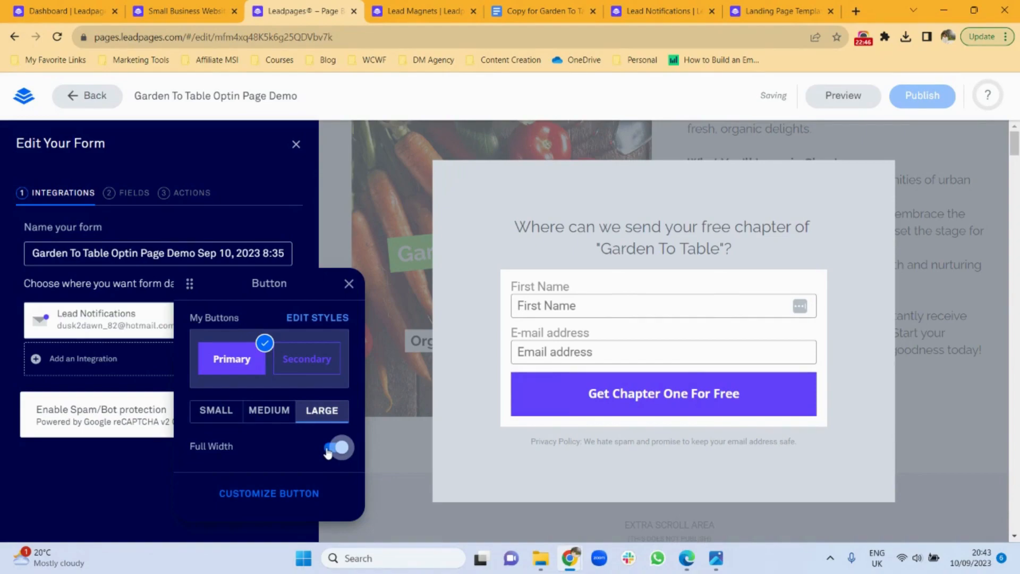
click(329, 447)
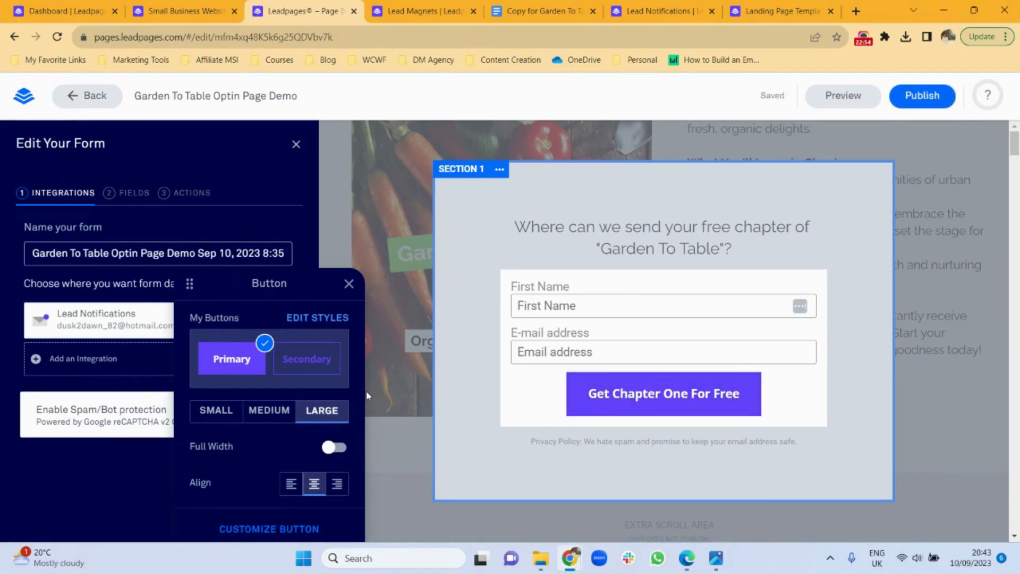
click(290, 491)
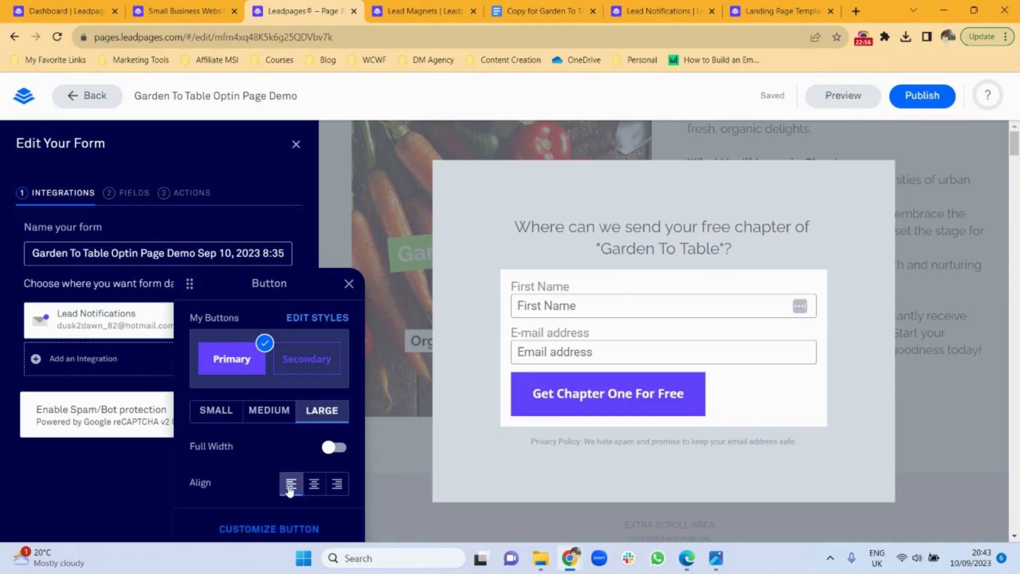
click(337, 485)
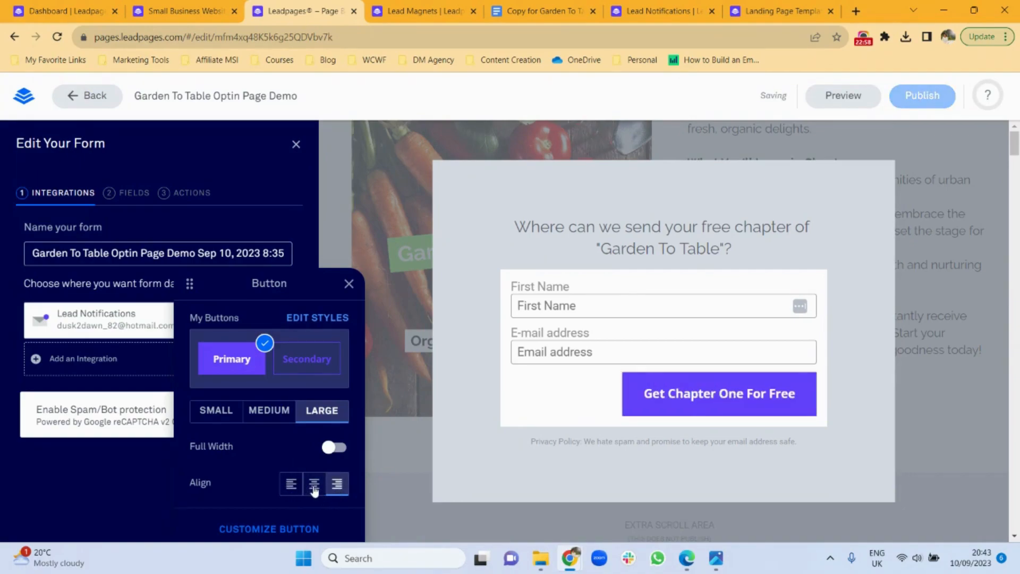
click(314, 488)
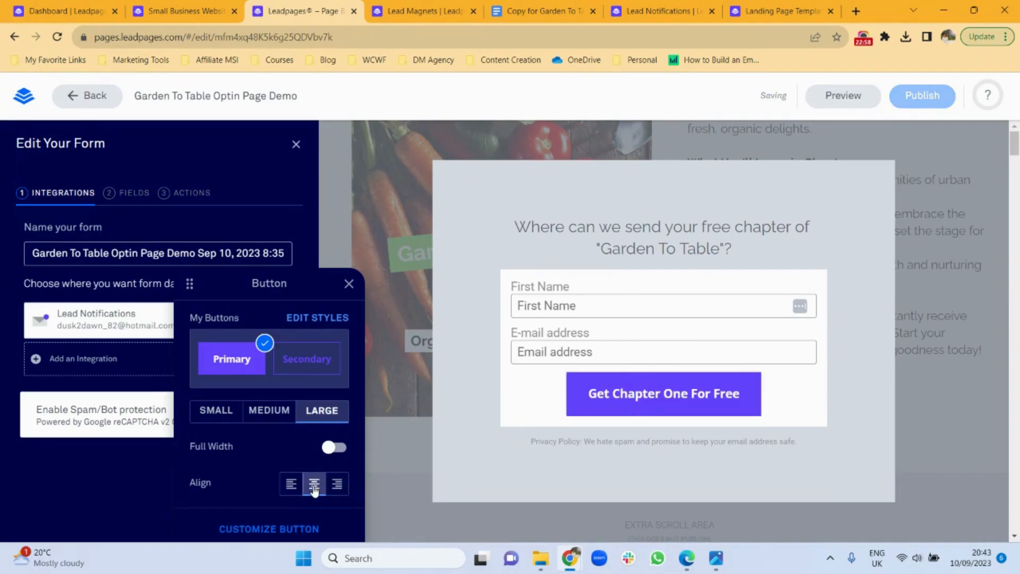
Look through the form button's customization and colour options, and close the Page Styles settings
click(265, 530)
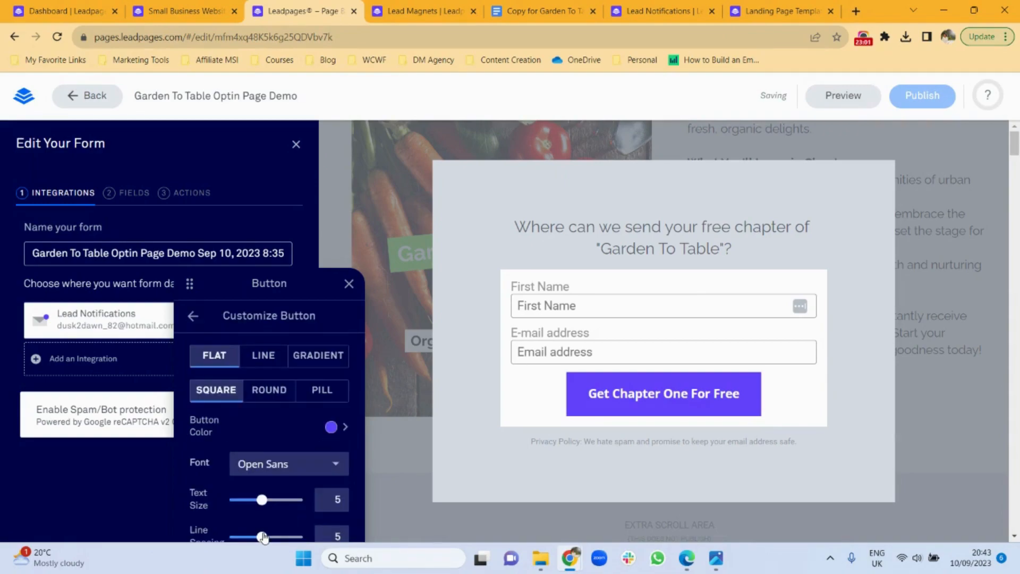
click(345, 427)
click(282, 380)
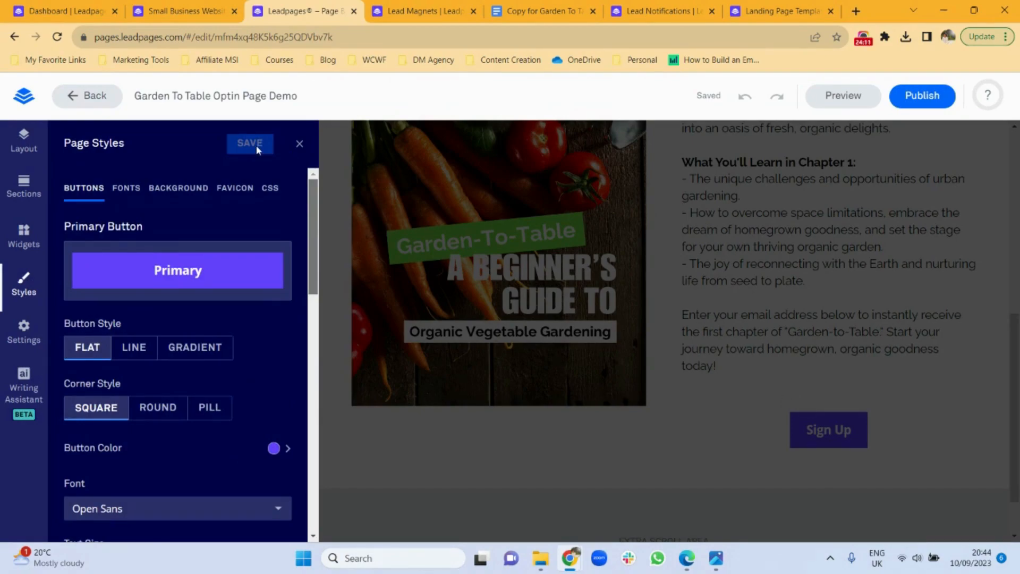
click(299, 145)
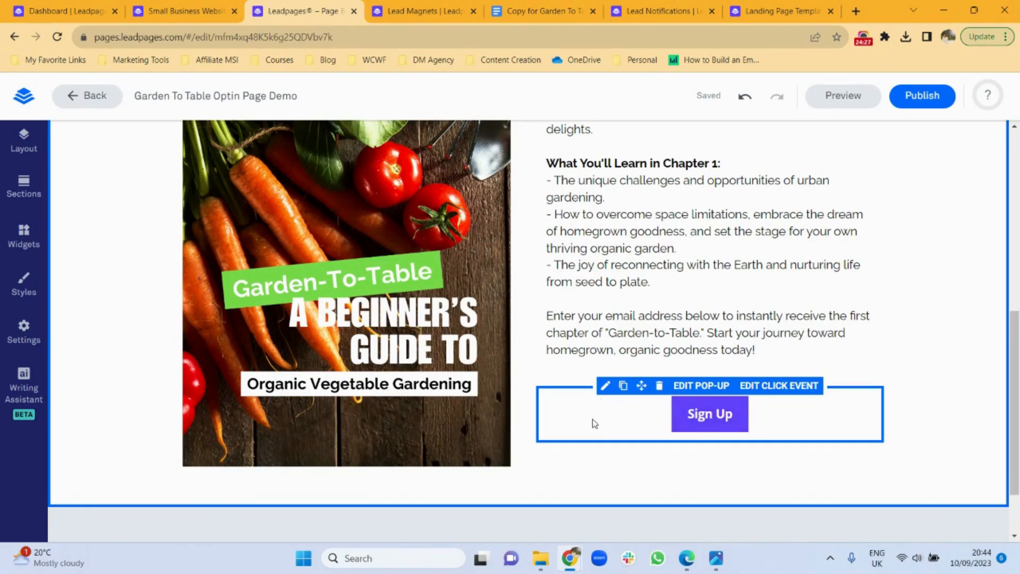
Replace the landing page's "Sign Up" button text with the copied "Get Chapter One For Free"
click(738, 413)
key(BackSpace)
key(BackSpace)
key(BackSpace)
key(BackSpace)
key(BackSpace)
key(BackSpace)
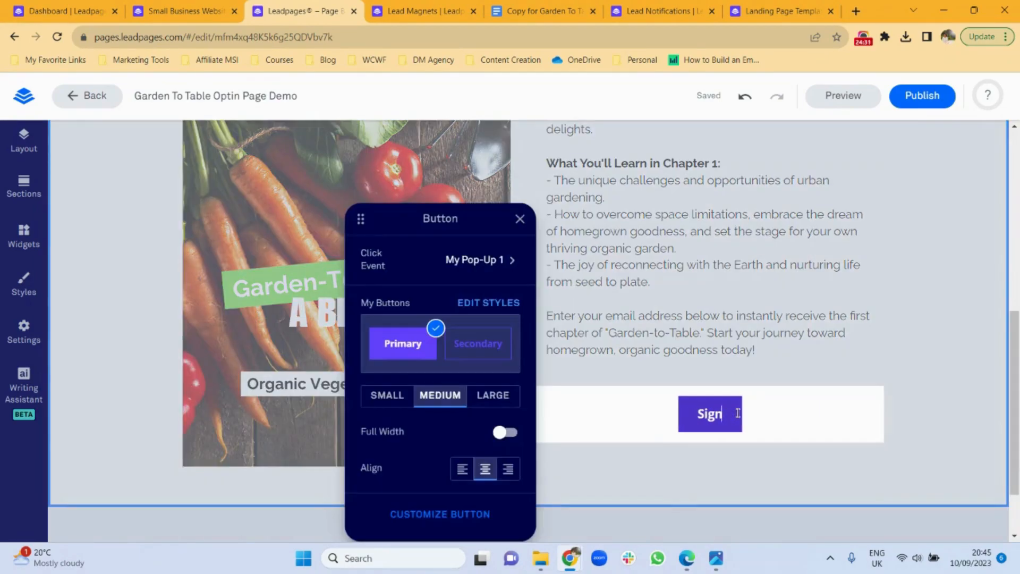
key(ctrl+v)
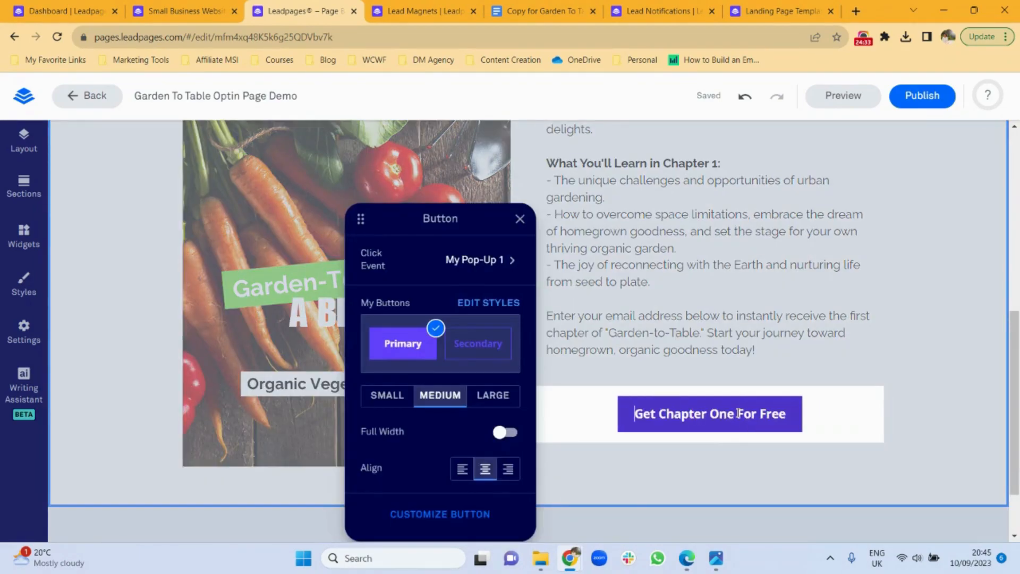
Make the landing page's "Get Chapter One For Free" button full width and close its settings
click(514, 434)
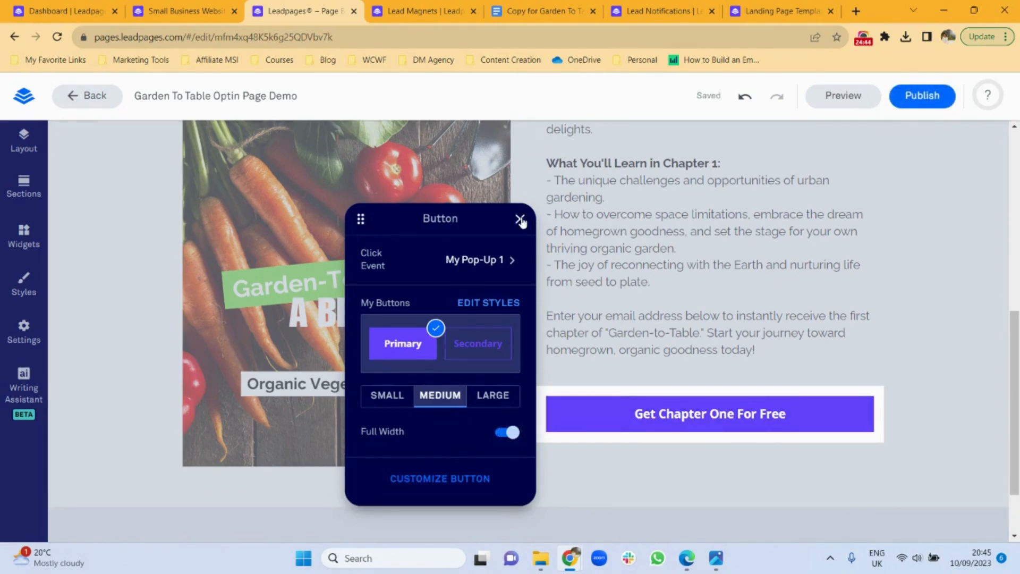
click(520, 219)
click(661, 420)
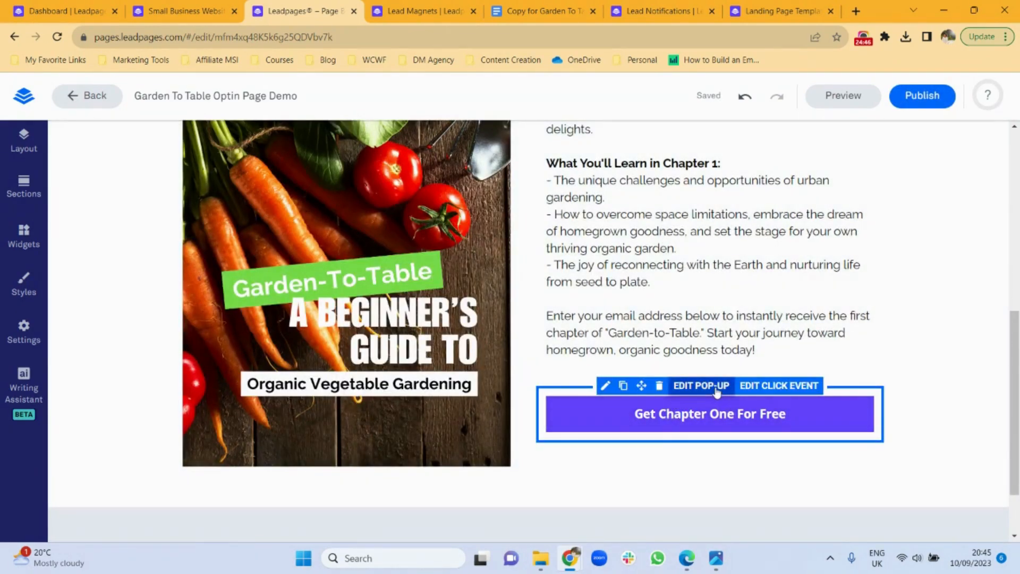
Apply the Primary style and full width to the pop-up form's "Get Chapter One For Free" button, and exit the pop-up editor
click(716, 388)
click(551, 411)
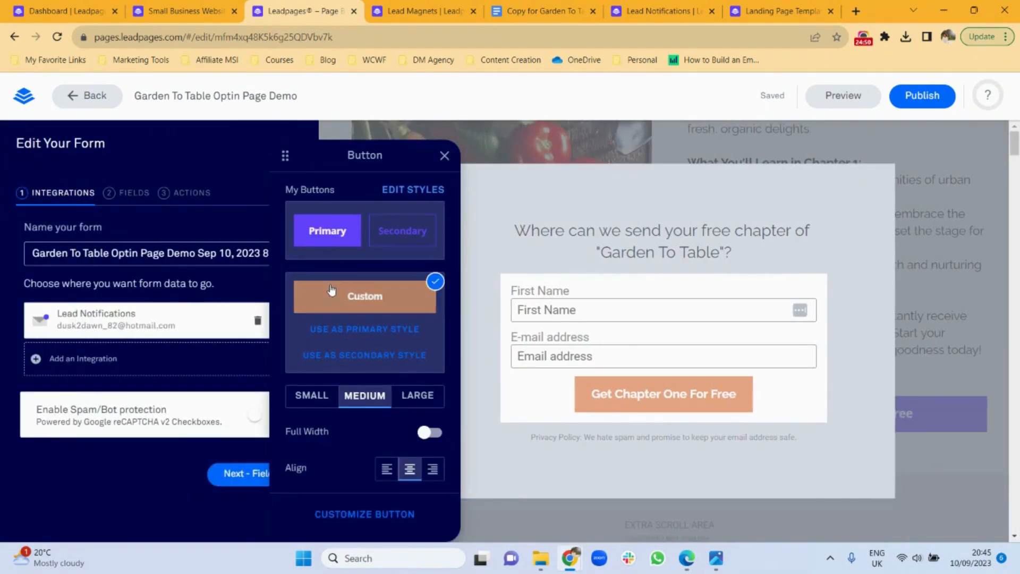
click(325, 245)
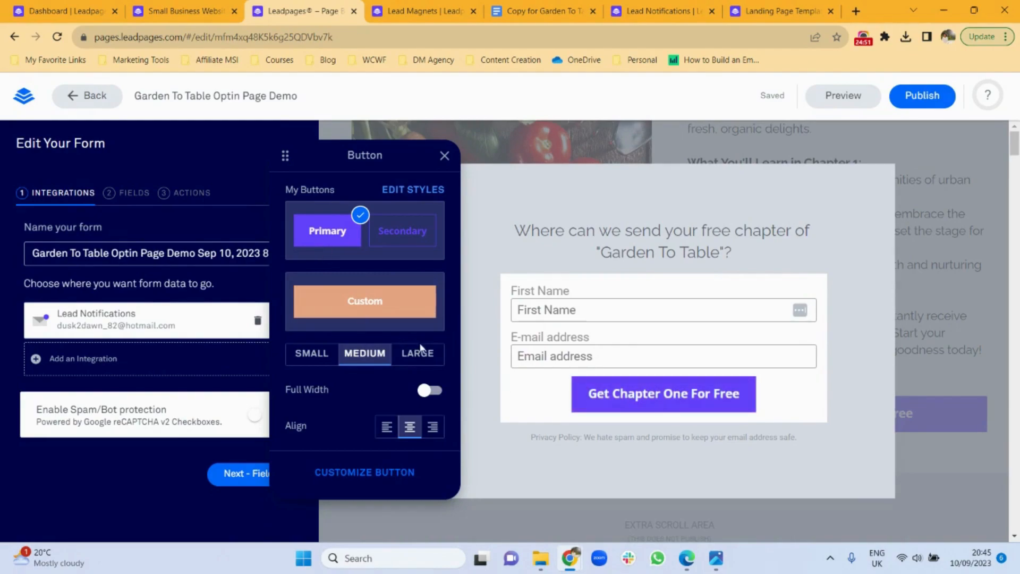
click(431, 392)
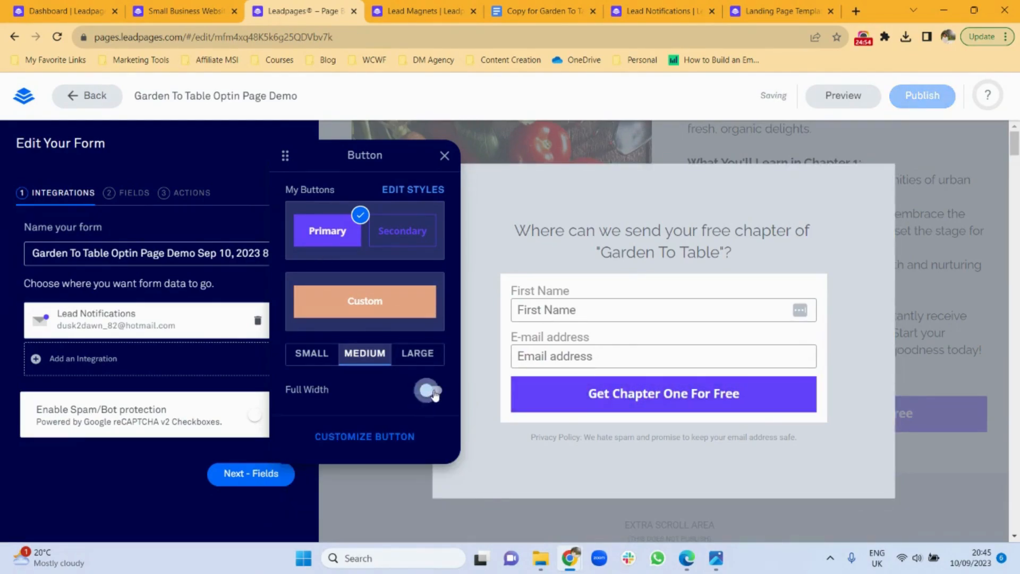
click(444, 158)
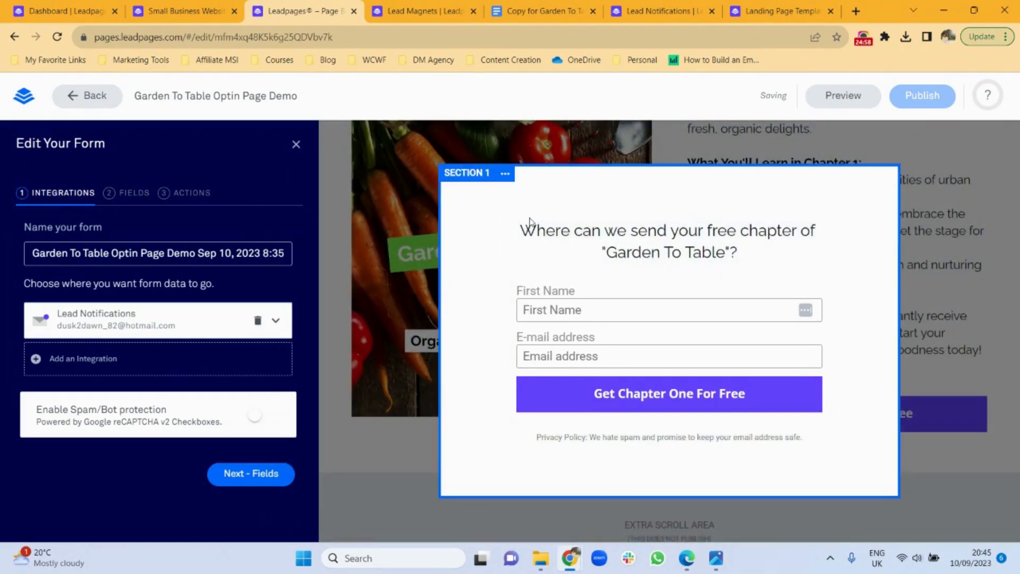
click(965, 355)
Add a blank single-column section below the ebook section at the end of the landing page
drag(1017, 386, 1017, 195)
scroll(441, 467, down, 9)
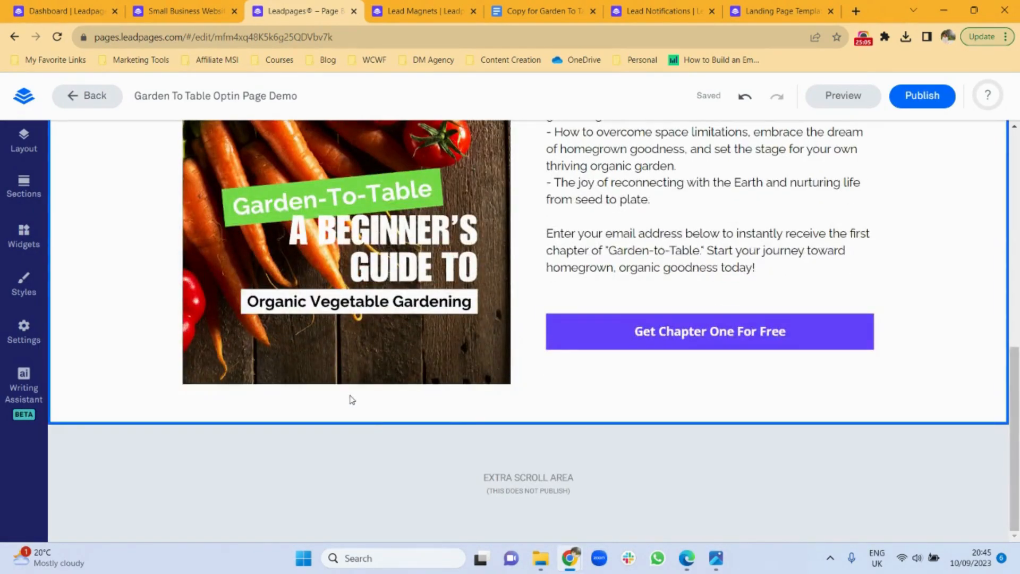
mouse_move(492, 428)
click(529, 423)
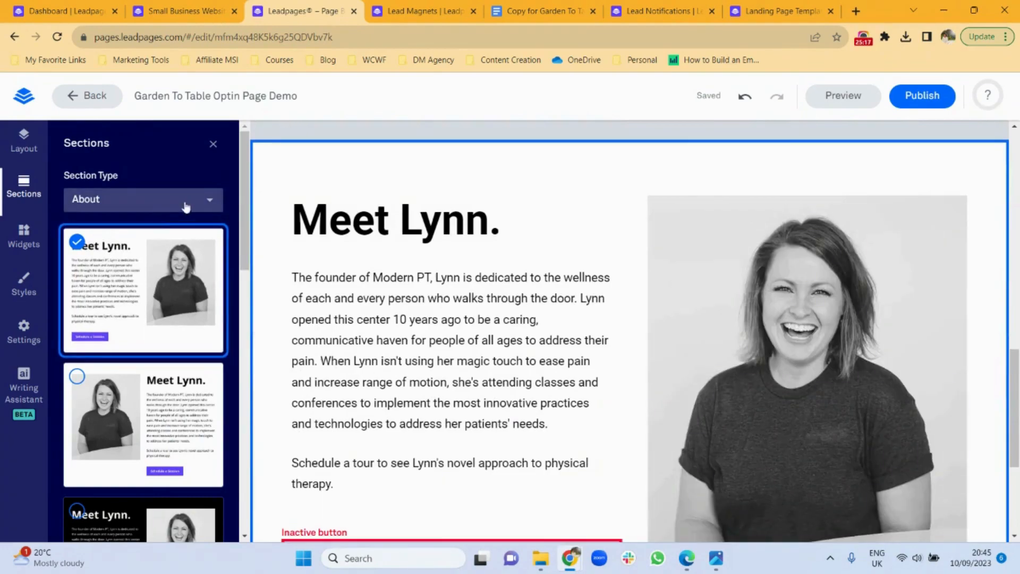
click(211, 201)
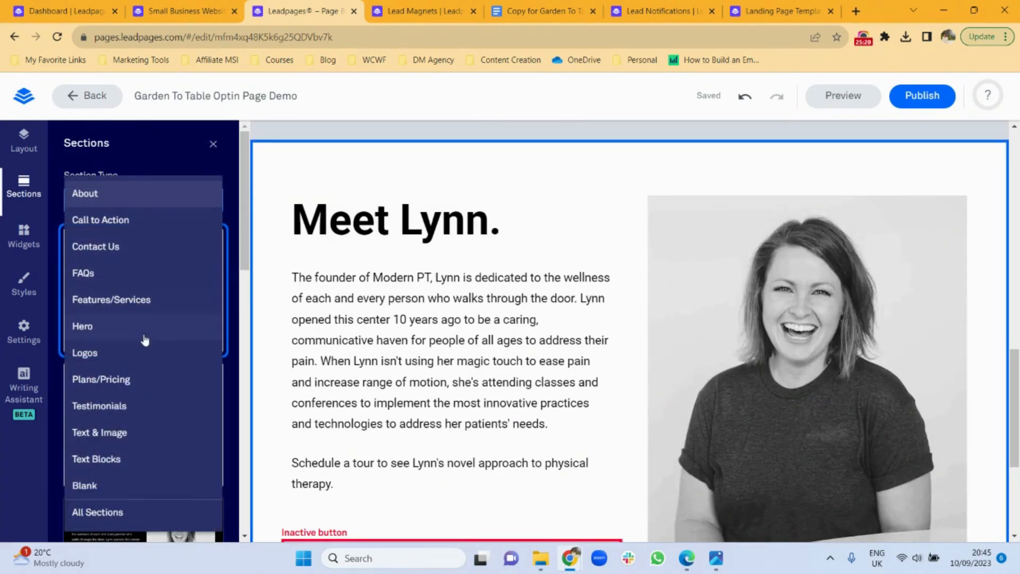
click(131, 487)
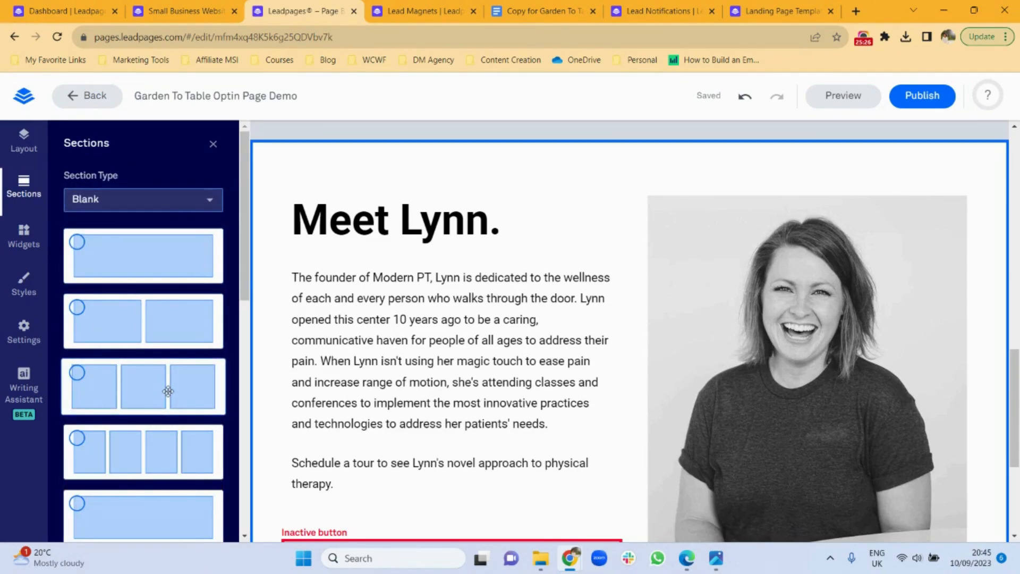
click(108, 267)
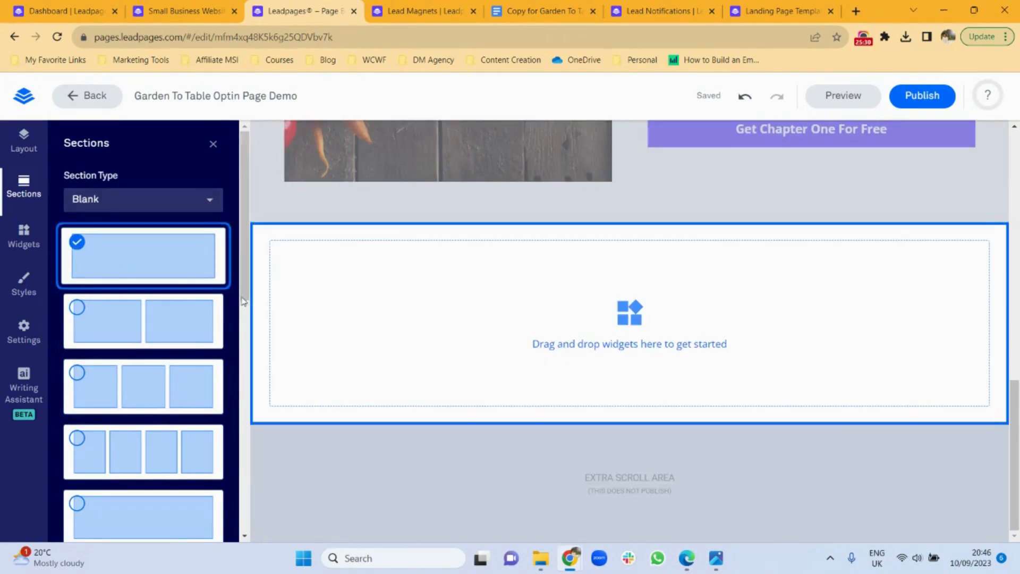
Add a text widget to the blank section reading "Copy My Templates Privacy Policy"
click(22, 237)
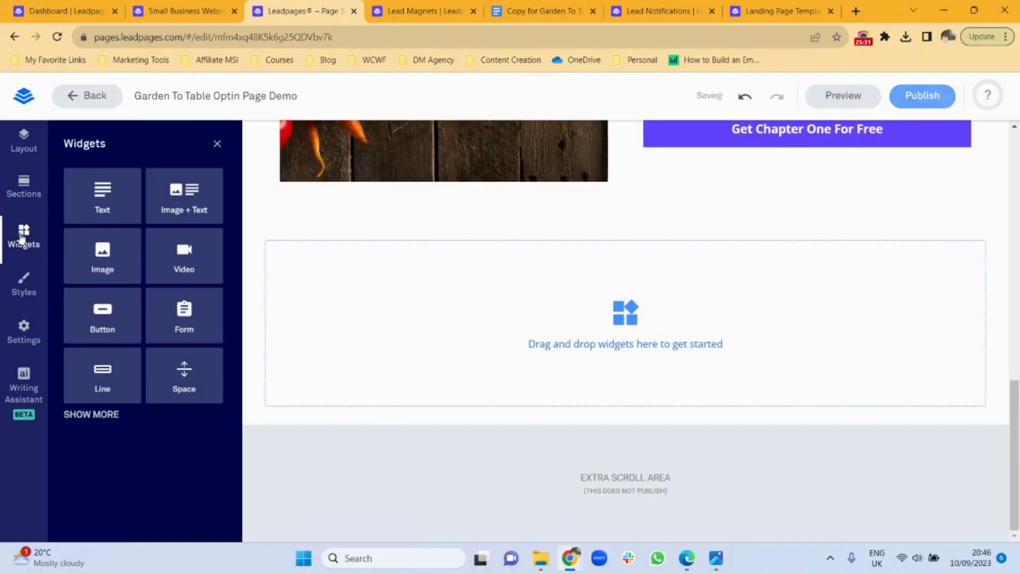
drag(117, 203, 455, 309)
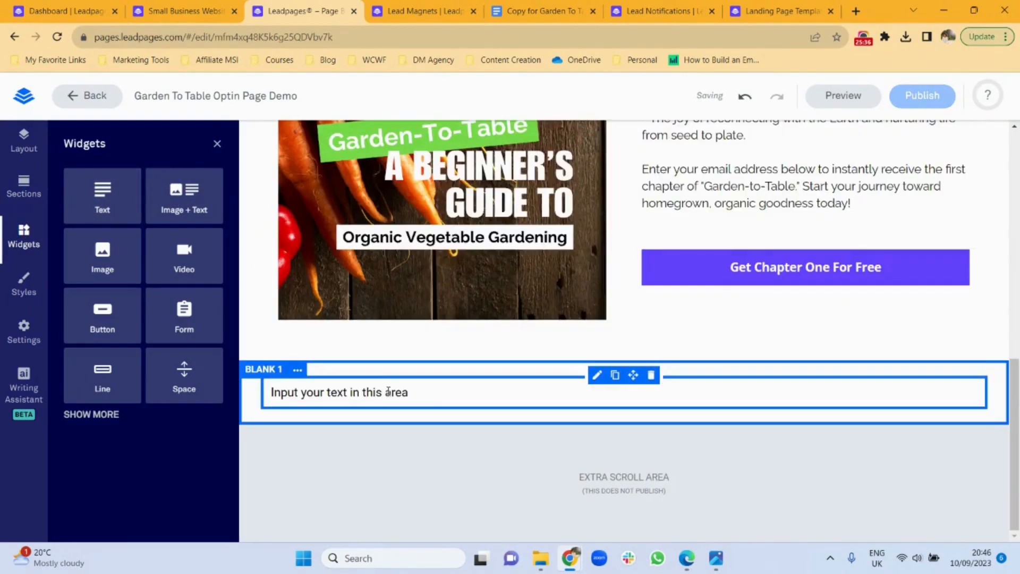
click(389, 392)
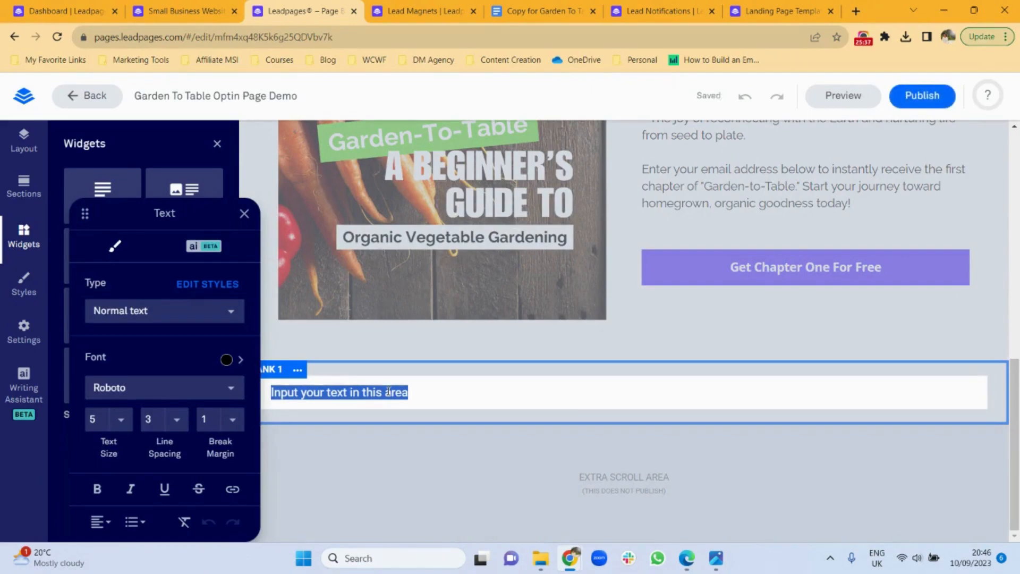
text(Copy My T)
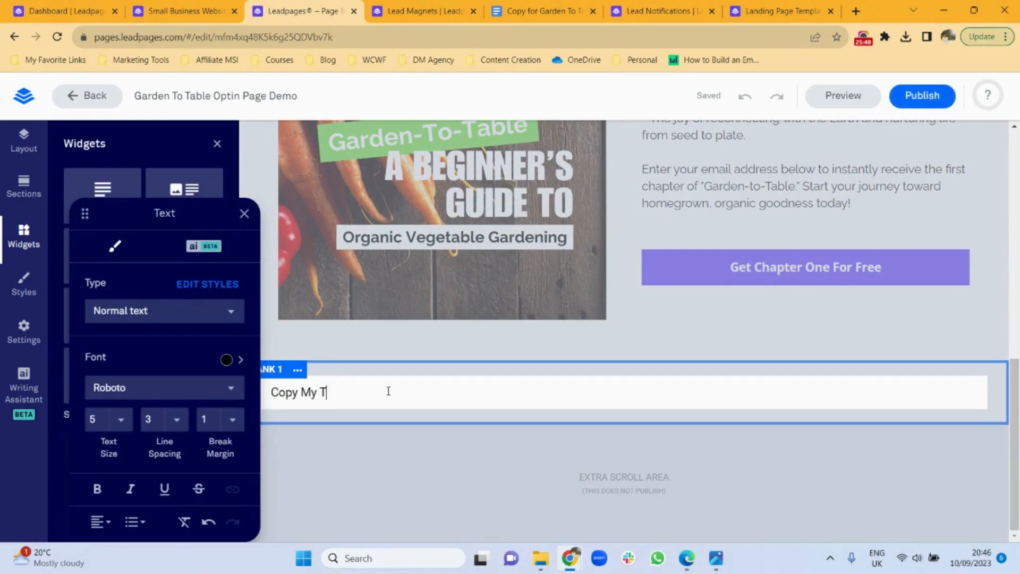
text(emplates Privacy Policy)
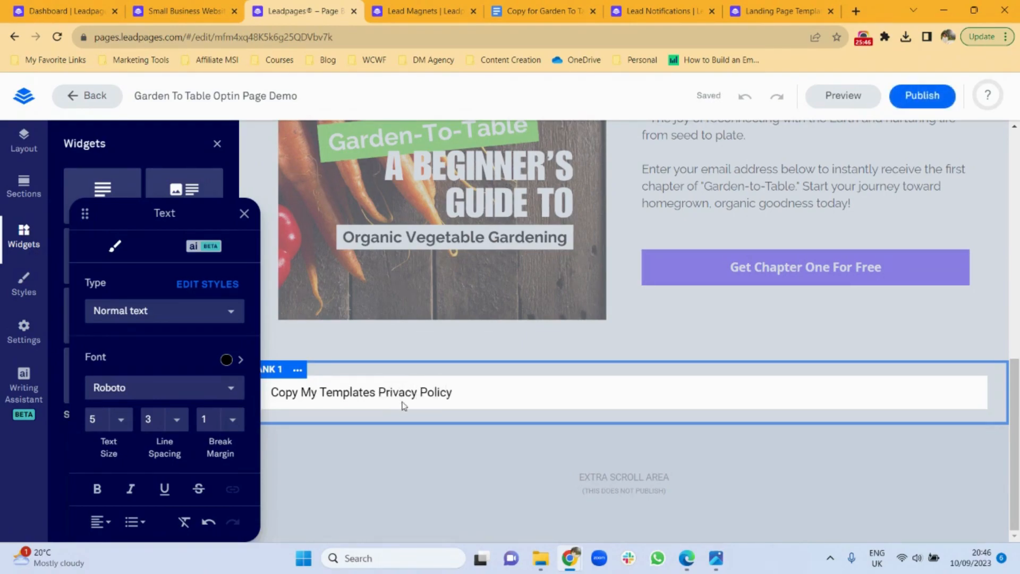
Format the "Copy My Templates Privacy Policy" text as Raleway, size 3, centre-aligned
triple_click(388, 392)
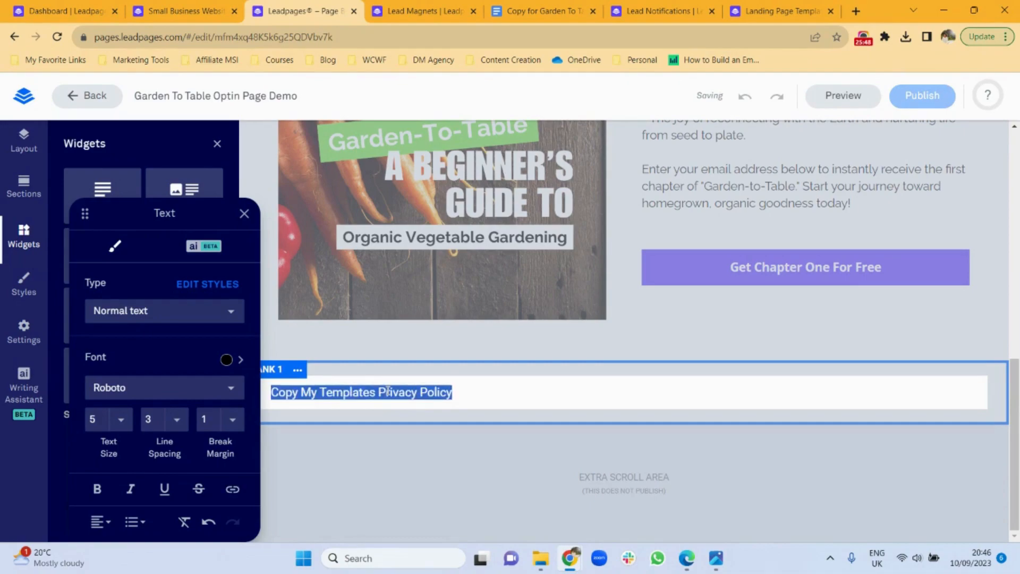
click(230, 389)
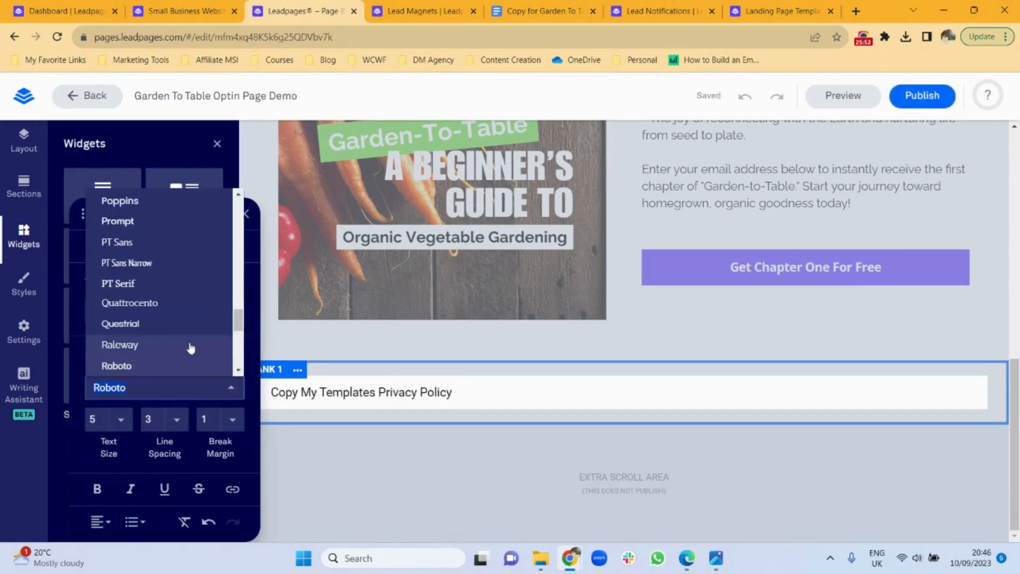
click(190, 344)
click(122, 471)
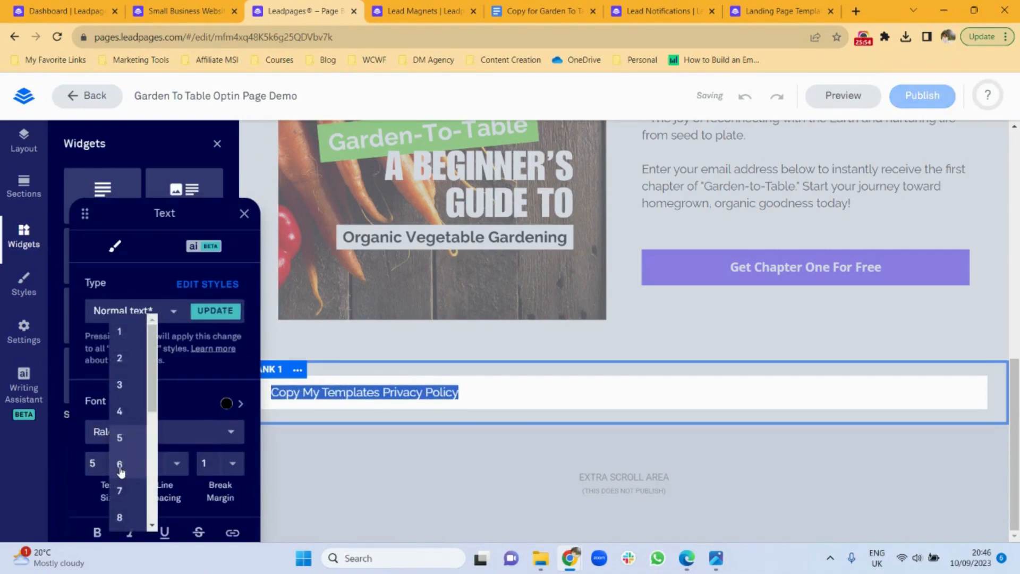
click(128, 388)
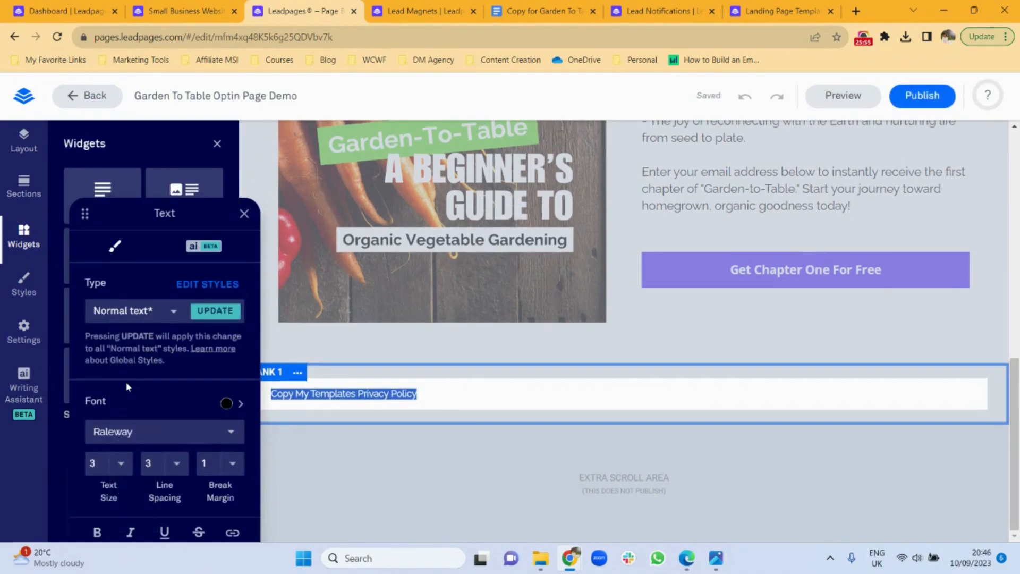
key(ctrl+minus)
click(143, 526)
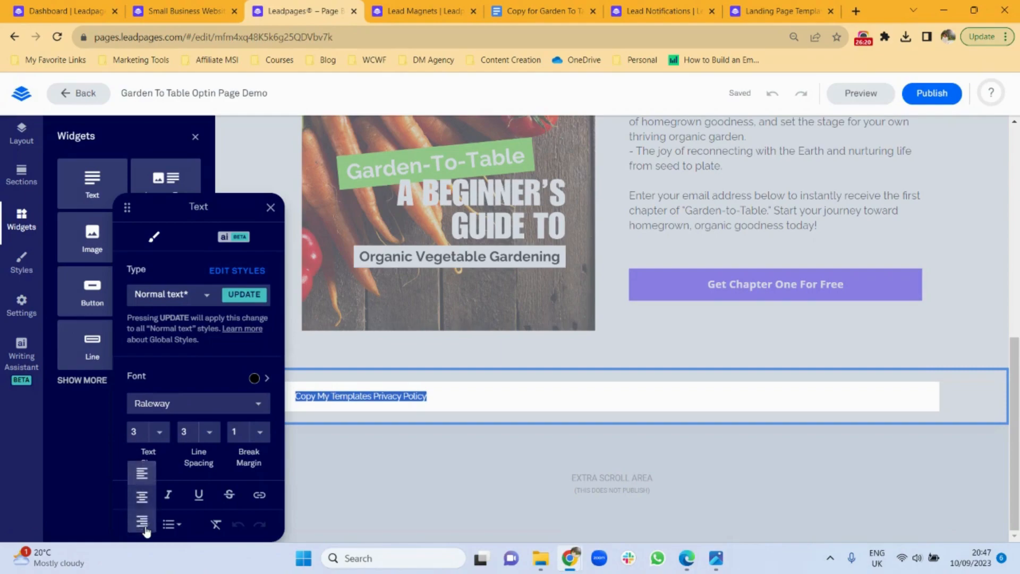
click(142, 497)
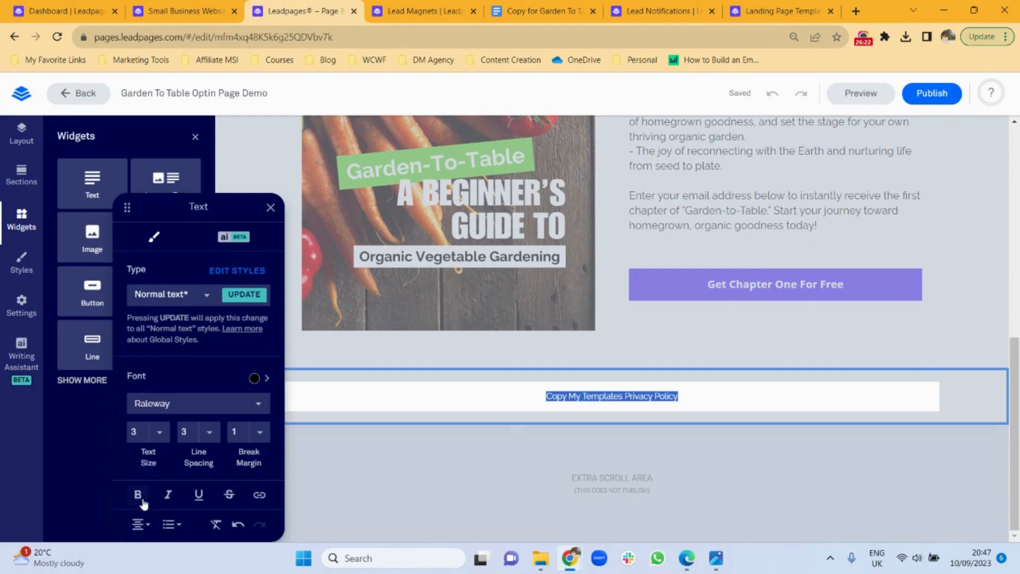
click(682, 394)
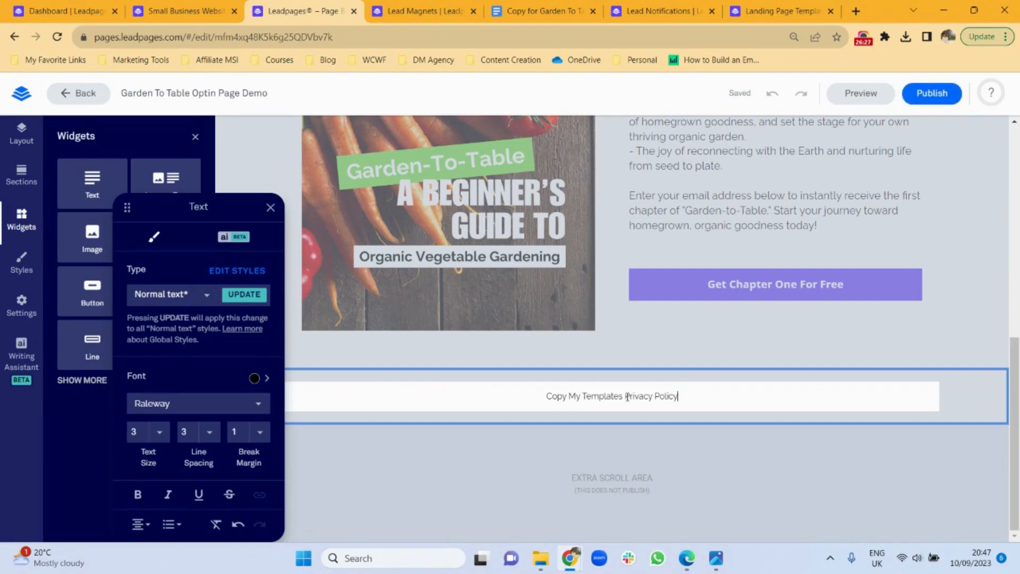
shift+click(627, 396)
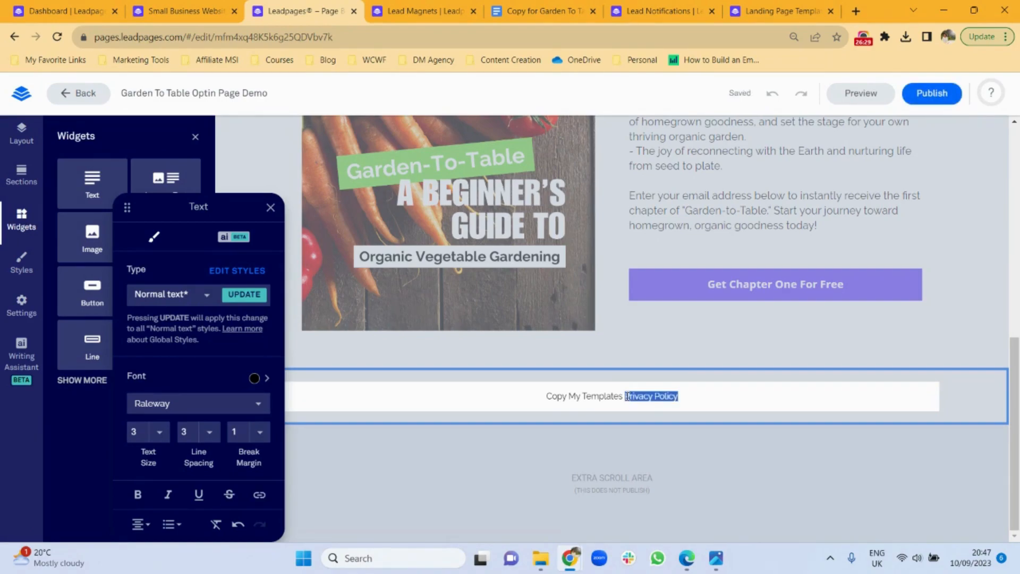
click(259, 497)
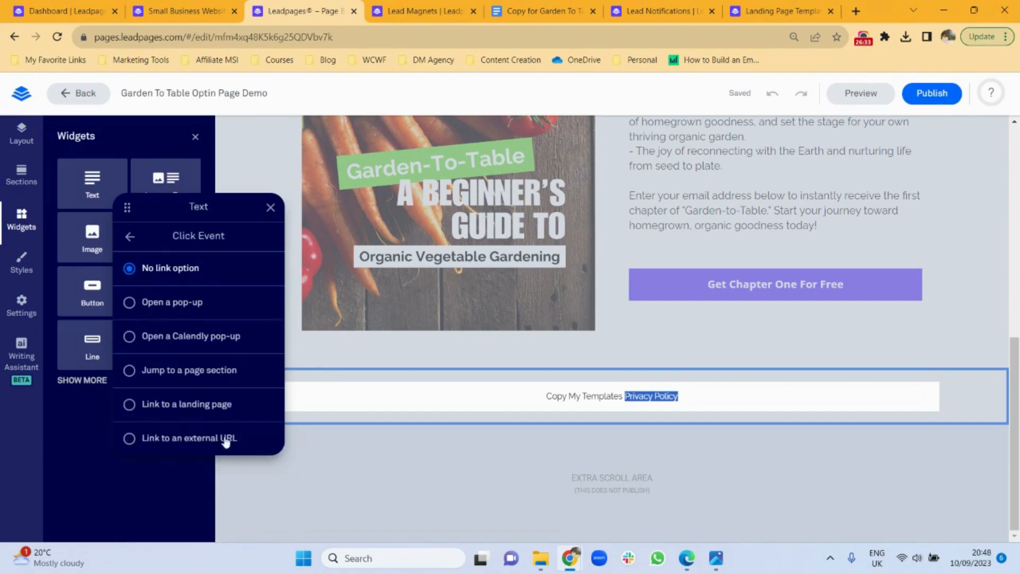
click(130, 438)
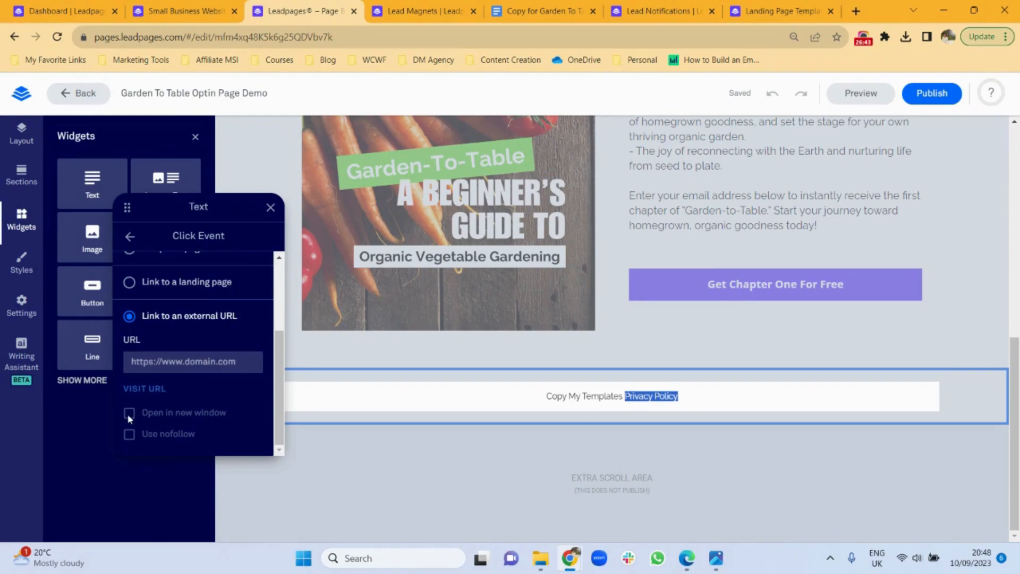
click(173, 361)
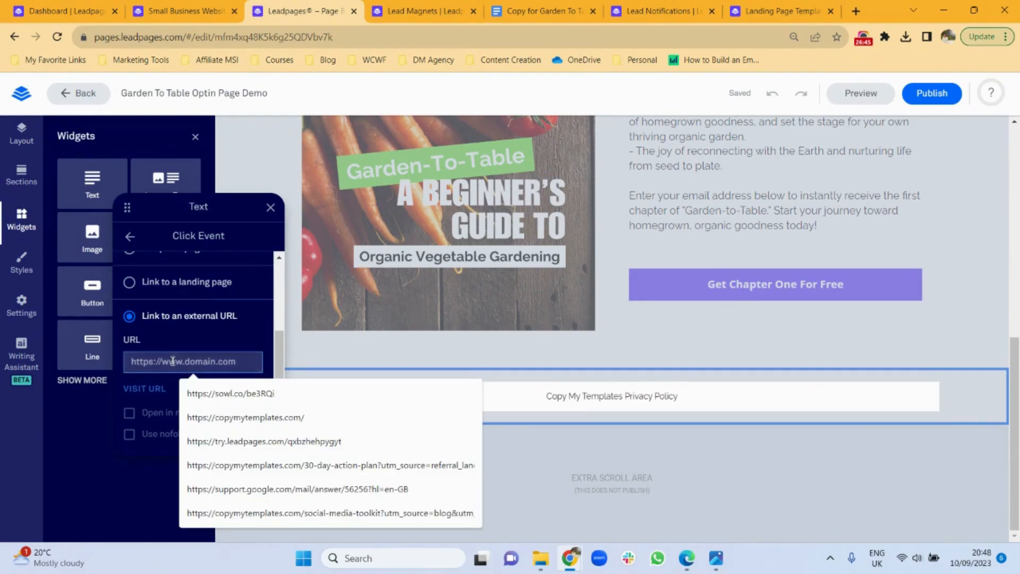
text(www)
text(.copymytemplates.)
text(com/privacy-)
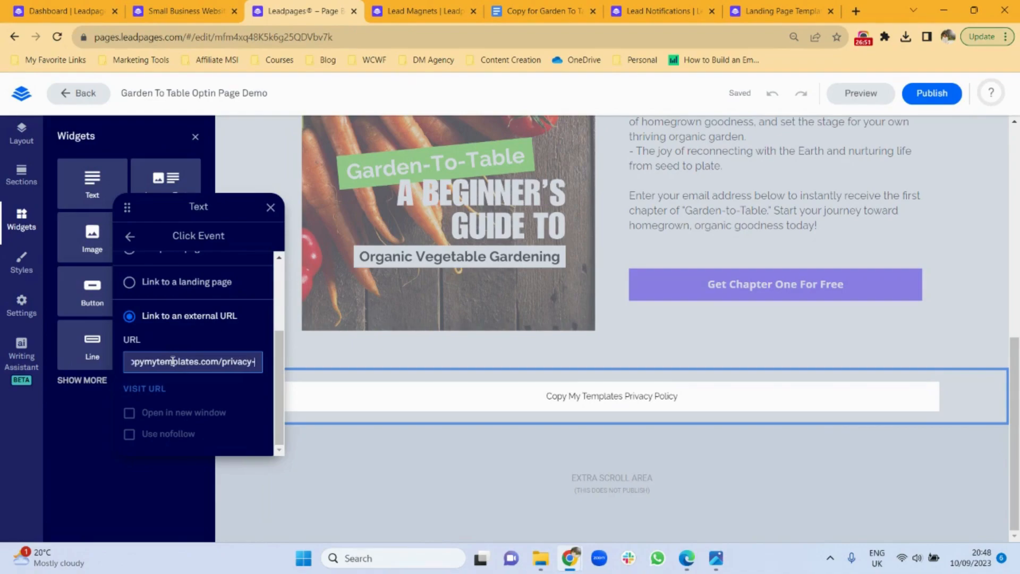
text(policy)
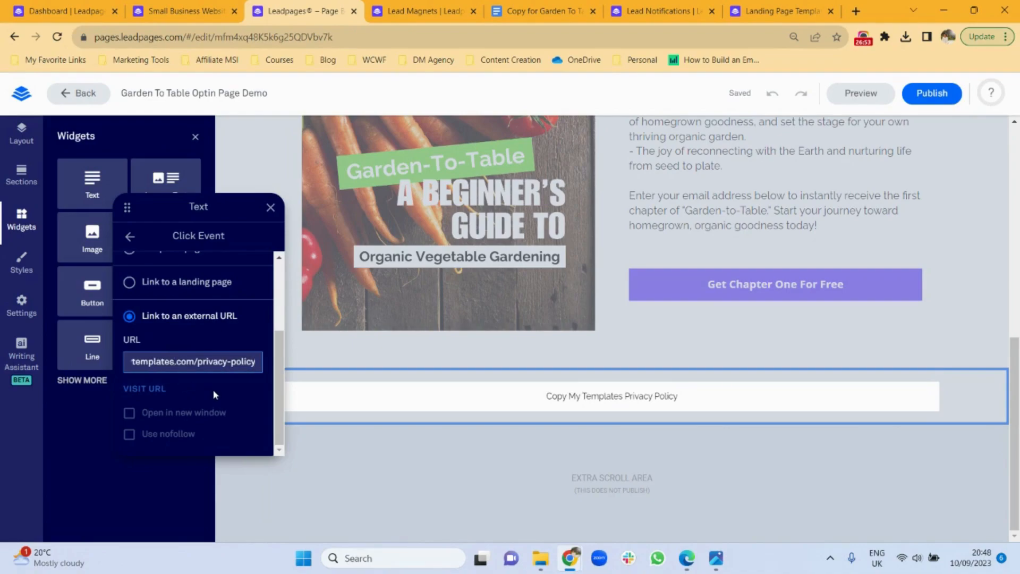
click(129, 414)
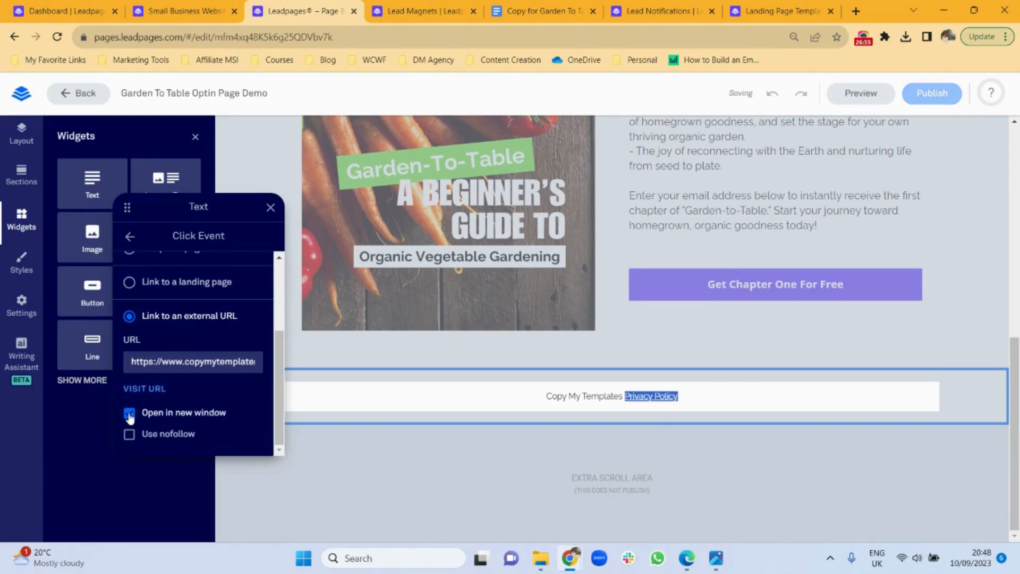
click(271, 209)
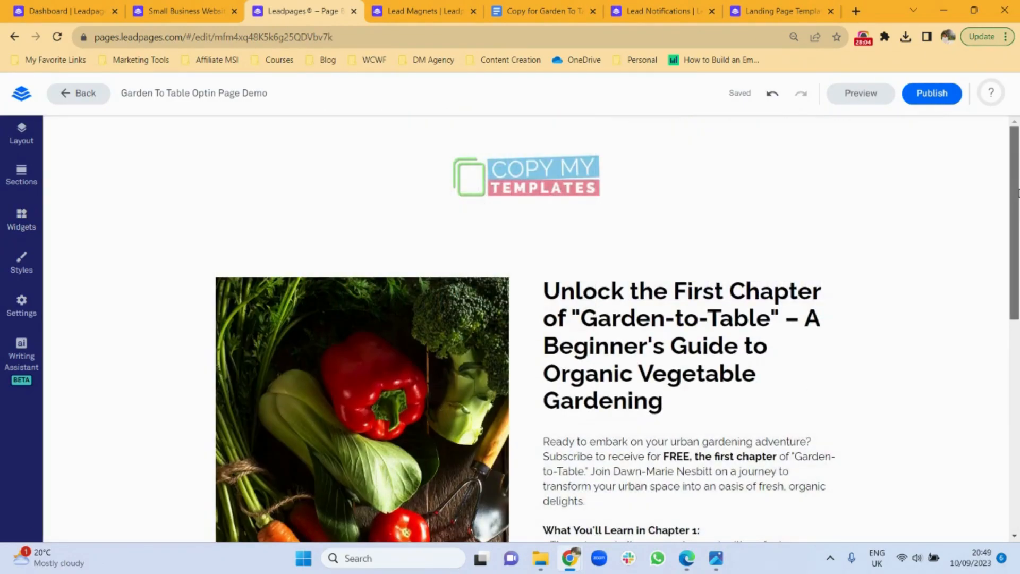
Publish the page at copymytemplates.com with the slug garden-to-table-optin-page, and open its address in a new browser tab
drag(1017, 192, 1013, 316)
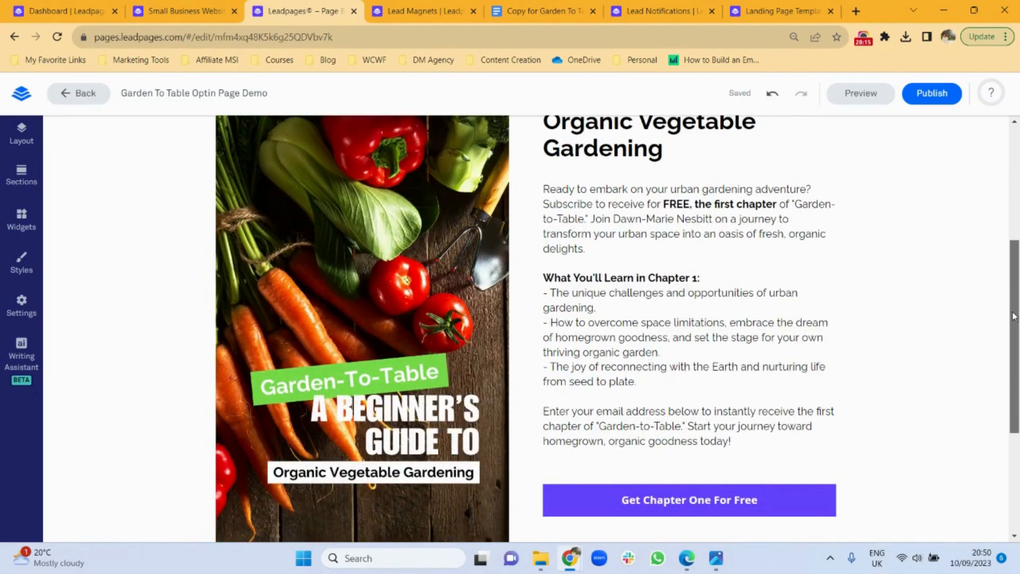
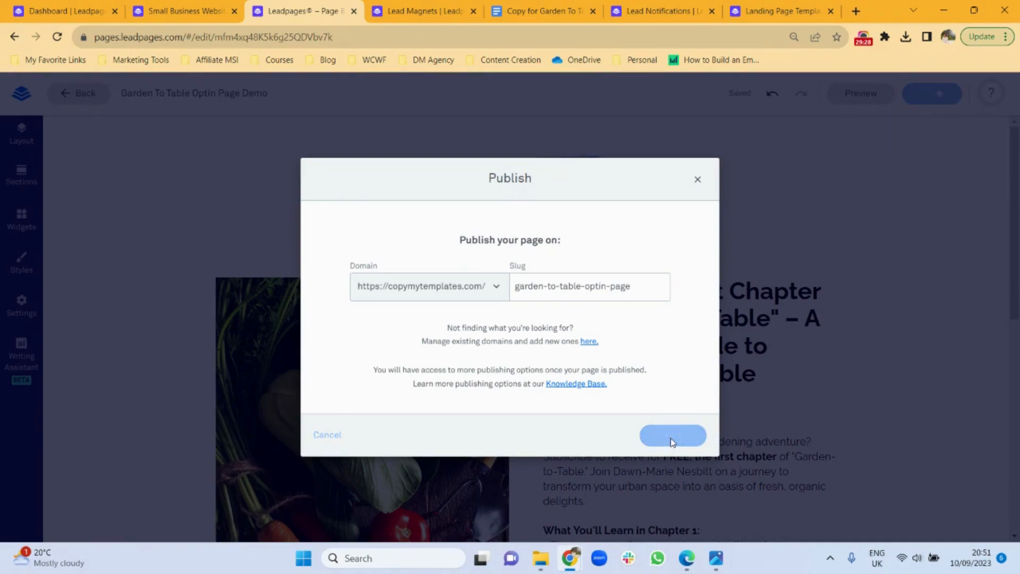
click(595, 300)
click(855, 11)
key(ctrl+v)
key(Return)
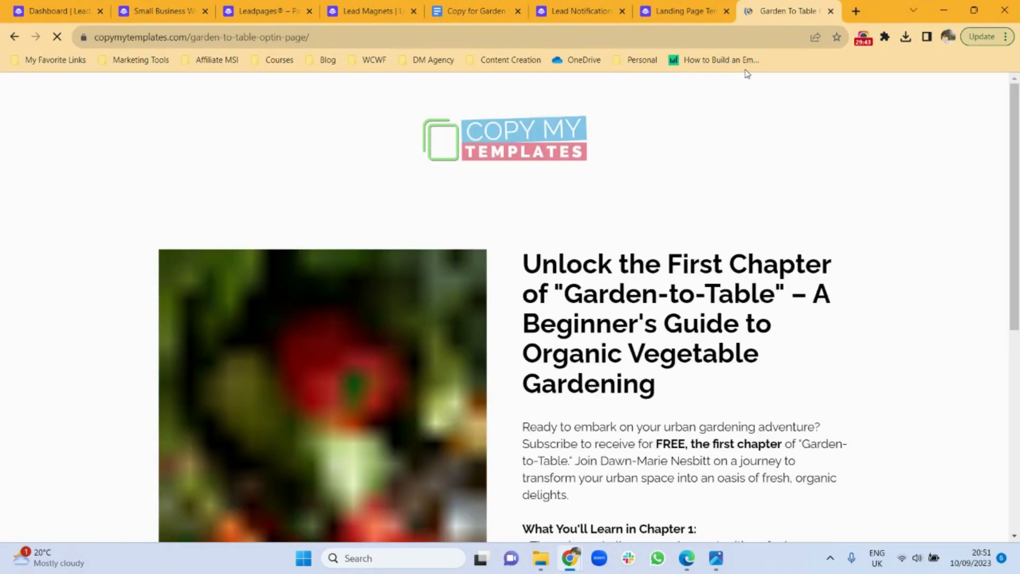
Check the published page down to its footer, opening and closing the "Get Chapter One For Free" pop-up form
drag(1015, 106, 1015, 308)
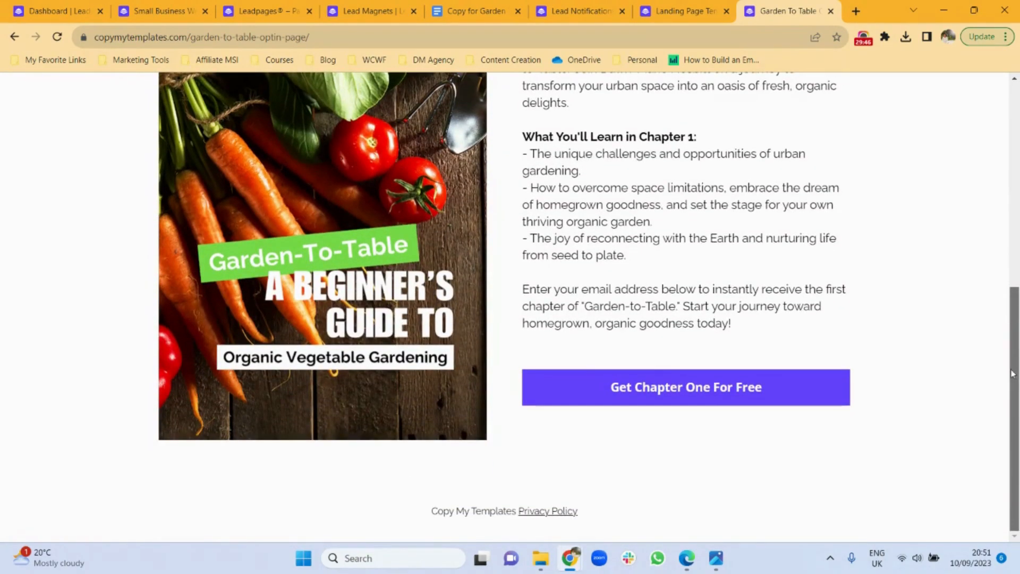
click(668, 392)
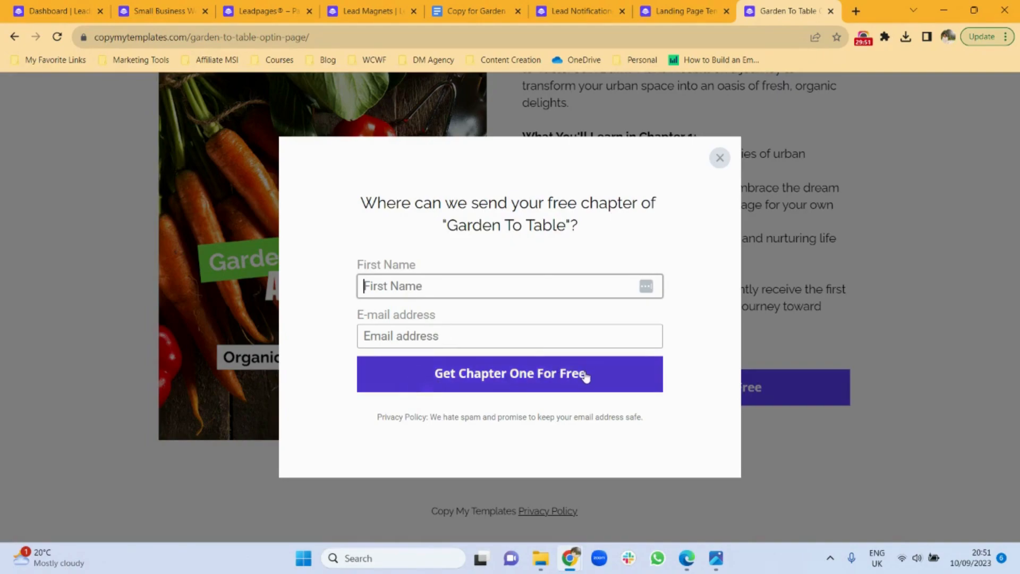
click(721, 160)
drag(1017, 331, 1018, 352)
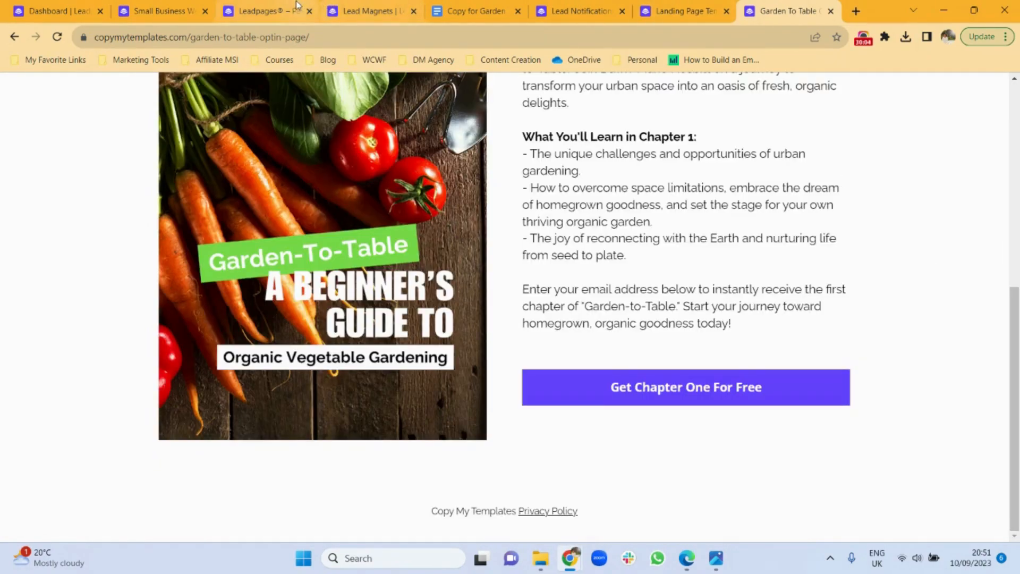
Return to Leadpages, leave the published opt-in page's editor and start creating a new landing page
click(259, 8)
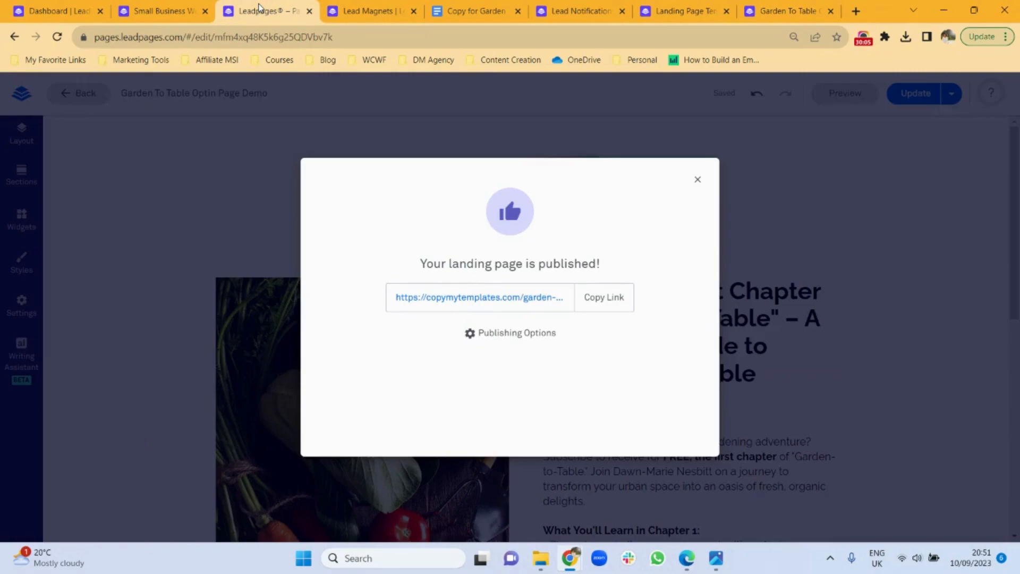
click(698, 180)
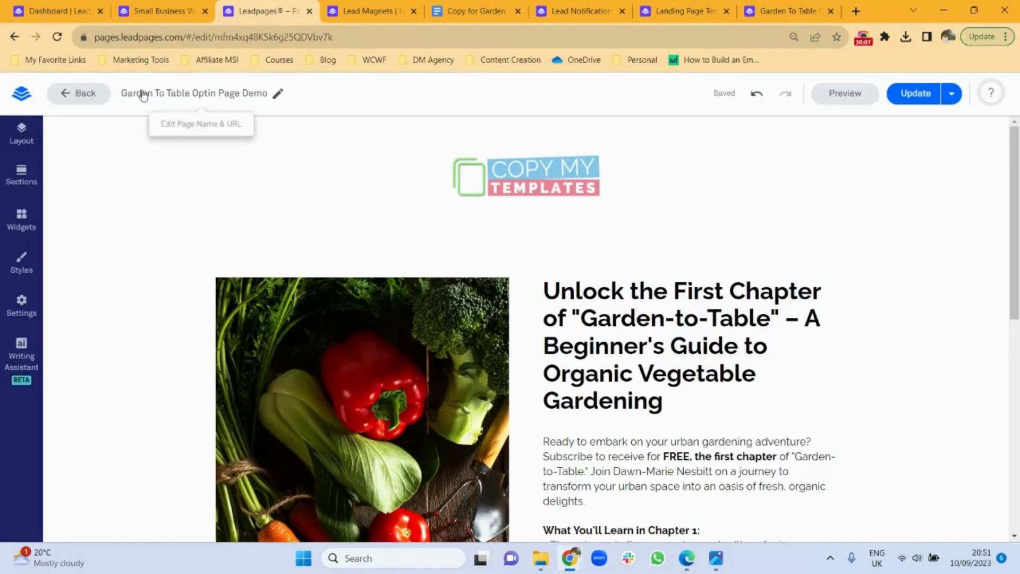
click(23, 98)
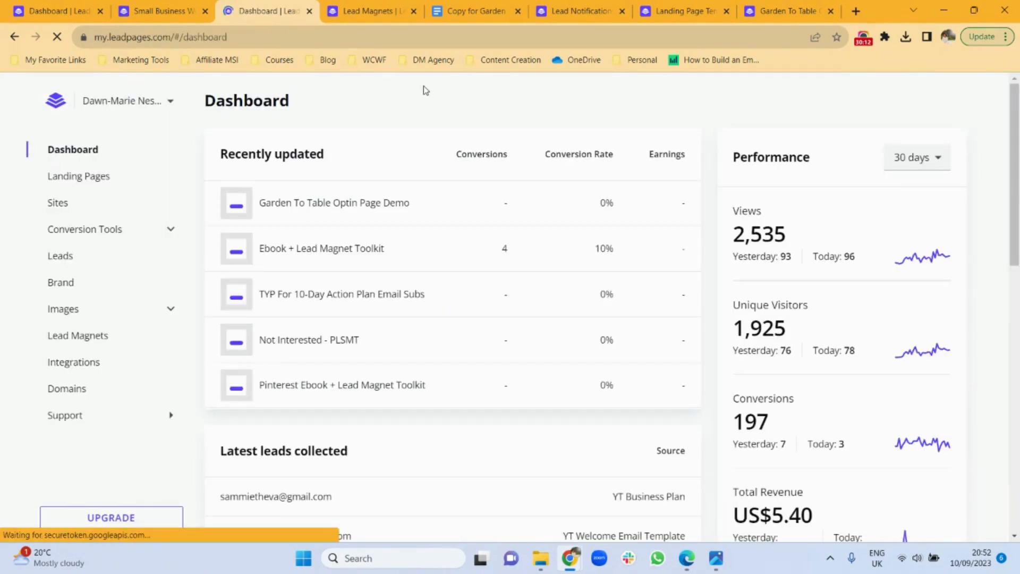
click(67, 181)
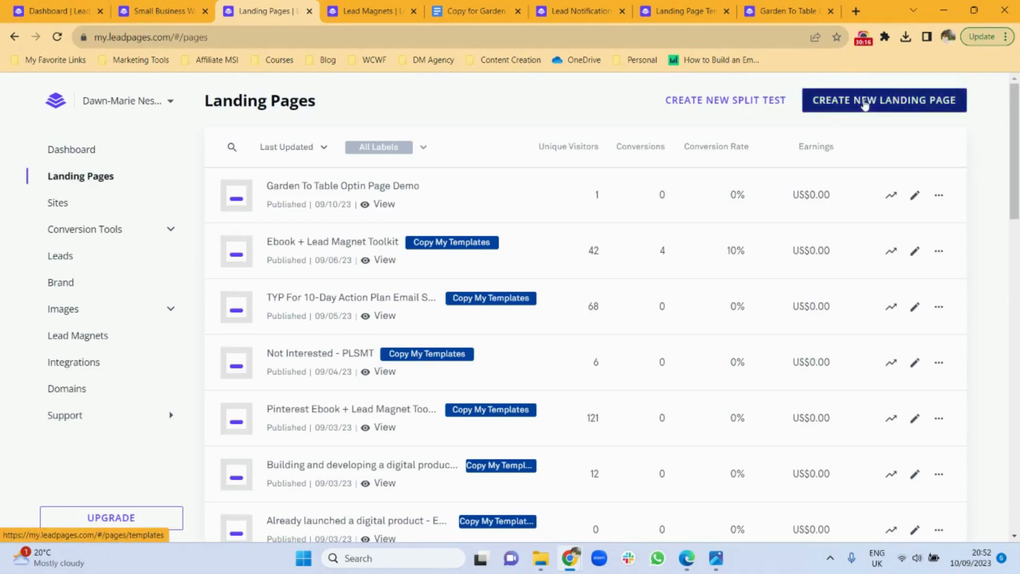
click(864, 104)
Search the landing page templates for "sales" and look over the sales page designs
mouse_move(606, 191)
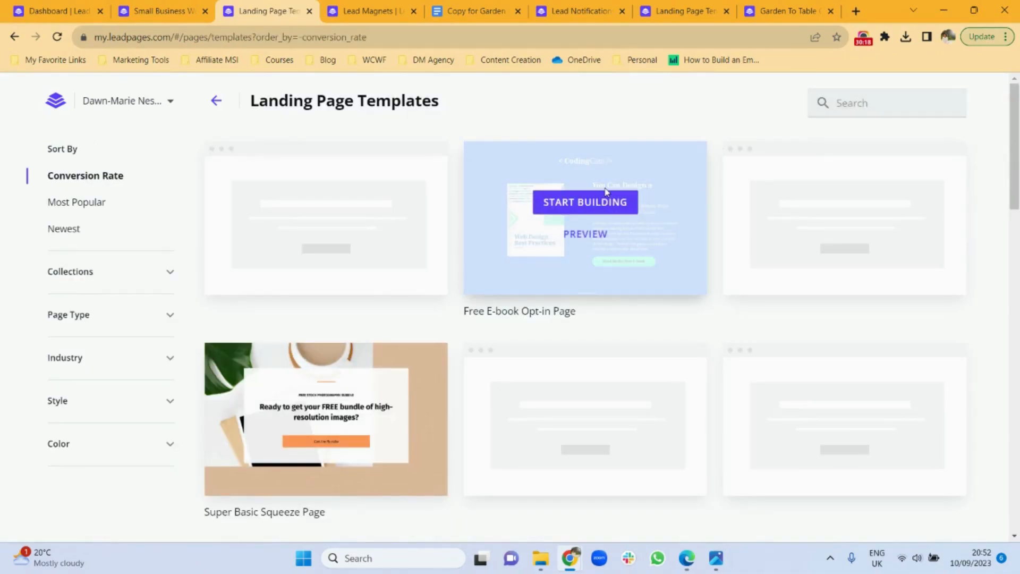
click(896, 104)
text(sales)
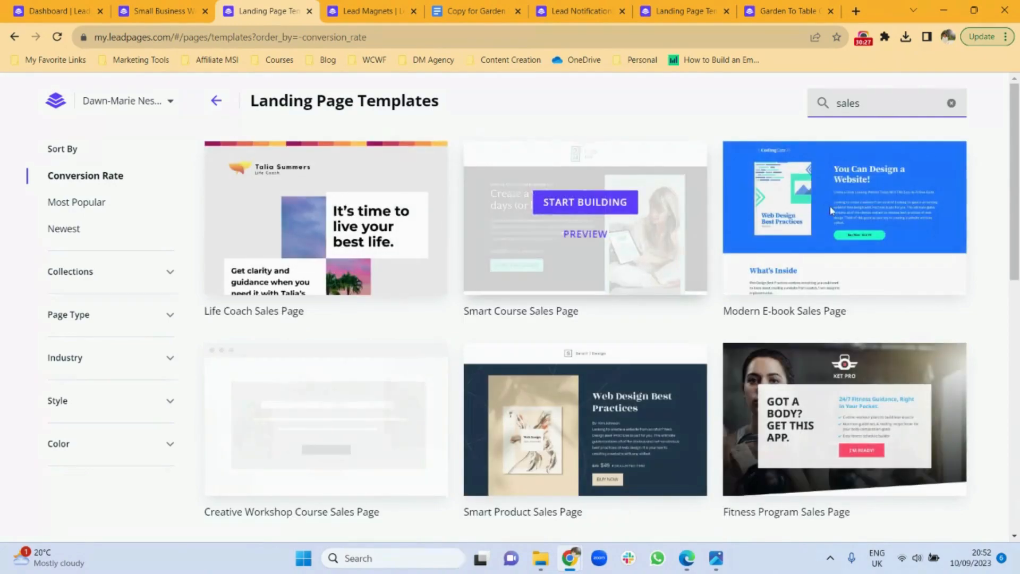
mouse_move(832, 208)
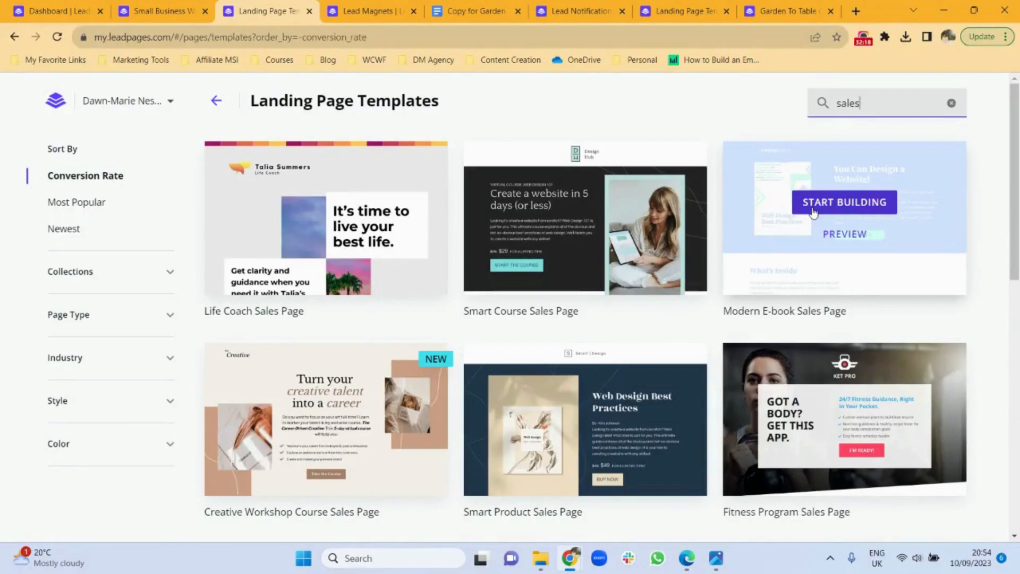
Switch to the "Copy for Garden To Table Ebook" Google Docs document and review the Sales Page copy through its Final Call to Action
click(466, 7)
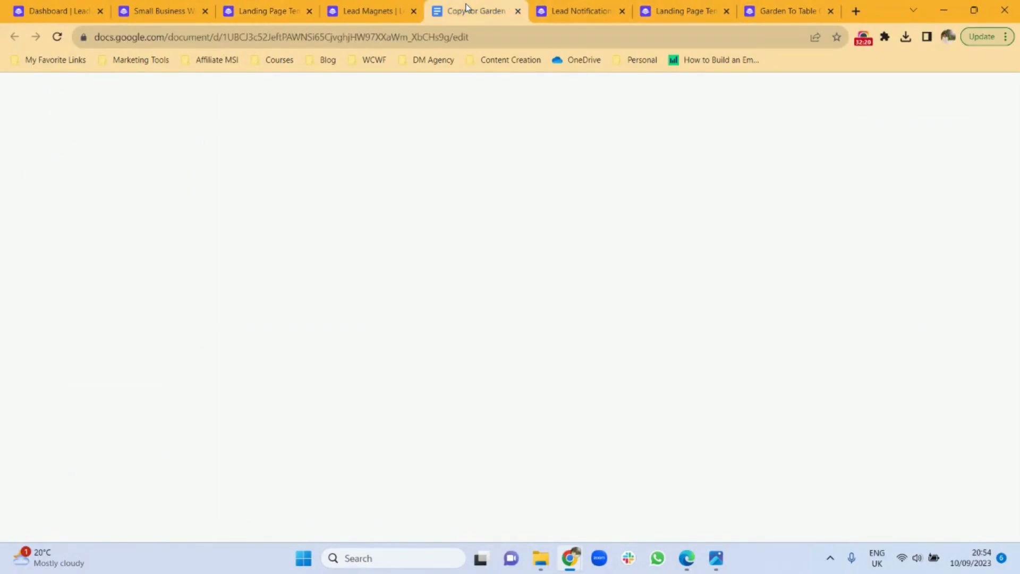
drag(1014, 193, 1014, 253)
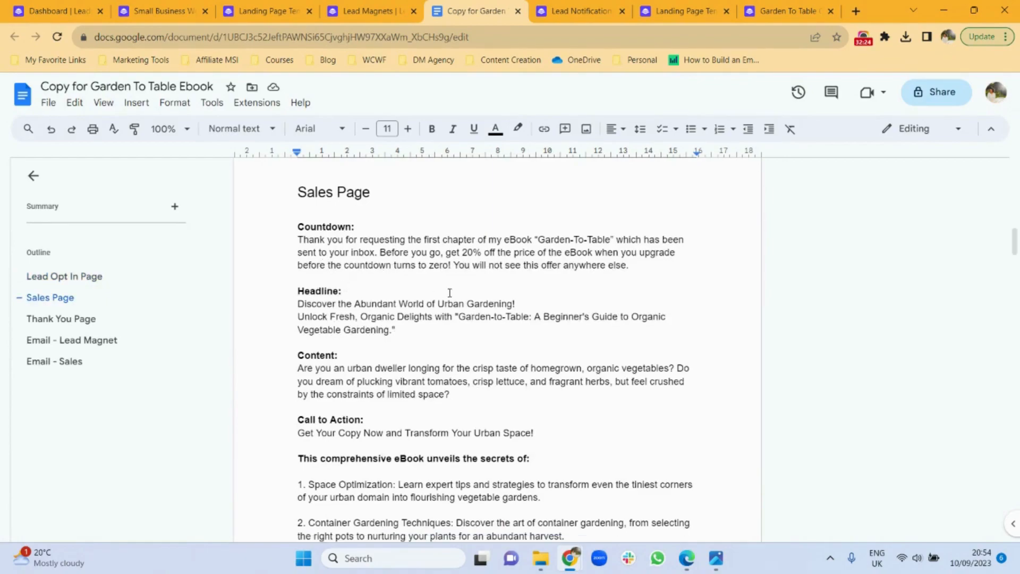
mouse_move(1015, 243)
mouse_down()
mouse_move(1016, 313)
mouse_move(1016, 211)
mouse_move(1016, 246)
mouse_up()
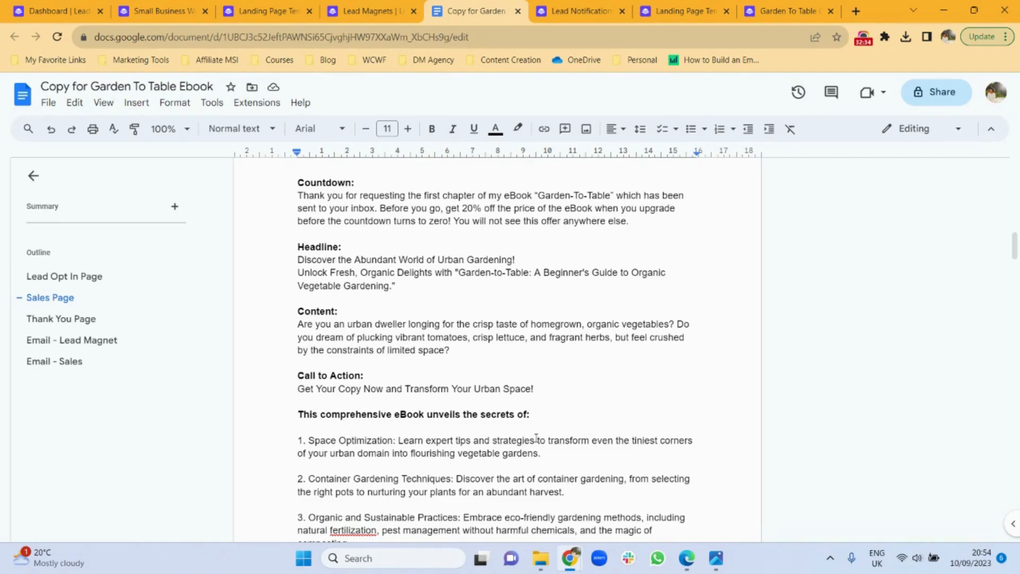
drag(1015, 252, 1016, 331)
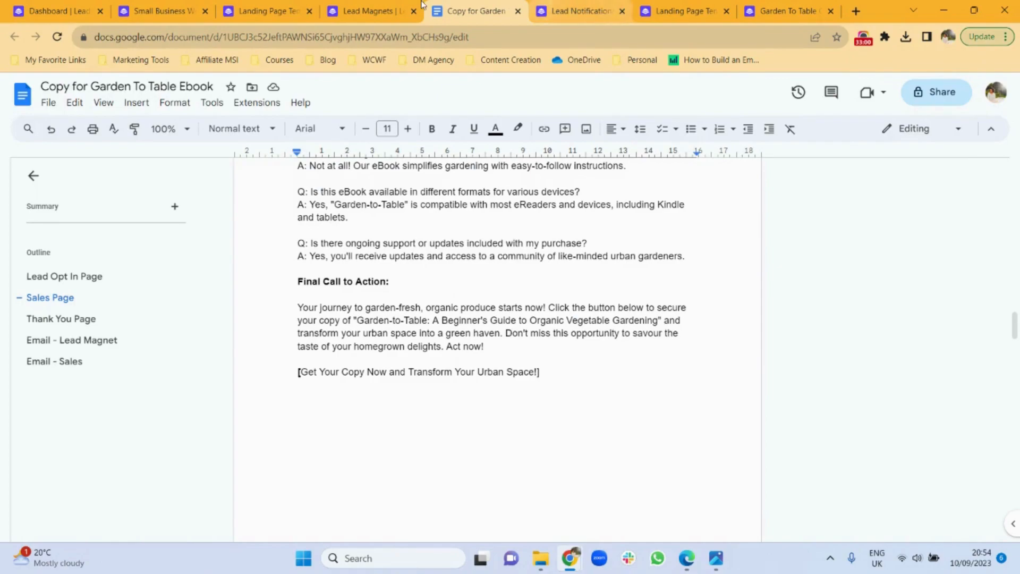
Return to the Leadpages templates and preview the Modern E-book Sales Page design through its Get Started Today section
click(246, 6)
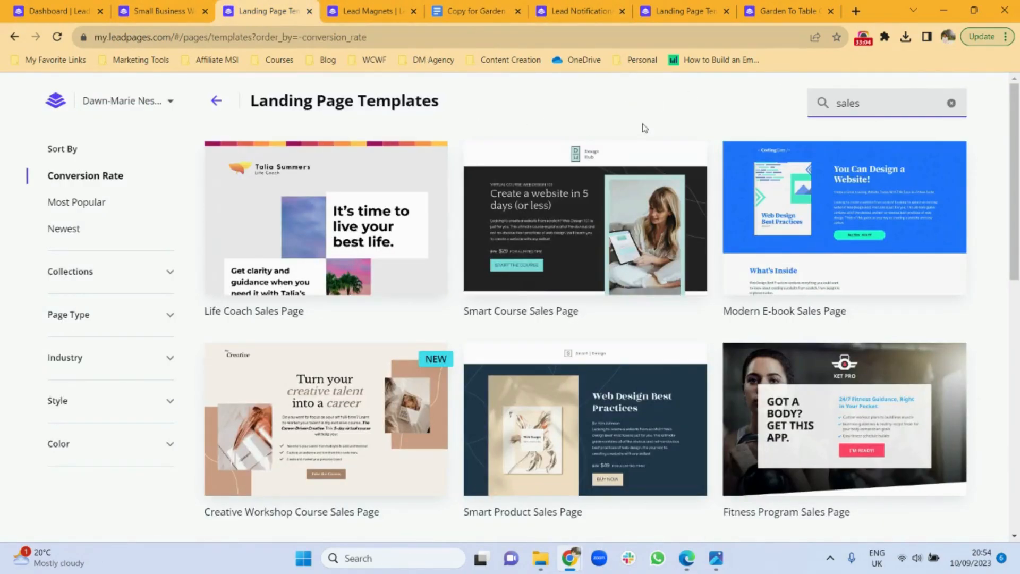
mouse_move(848, 206)
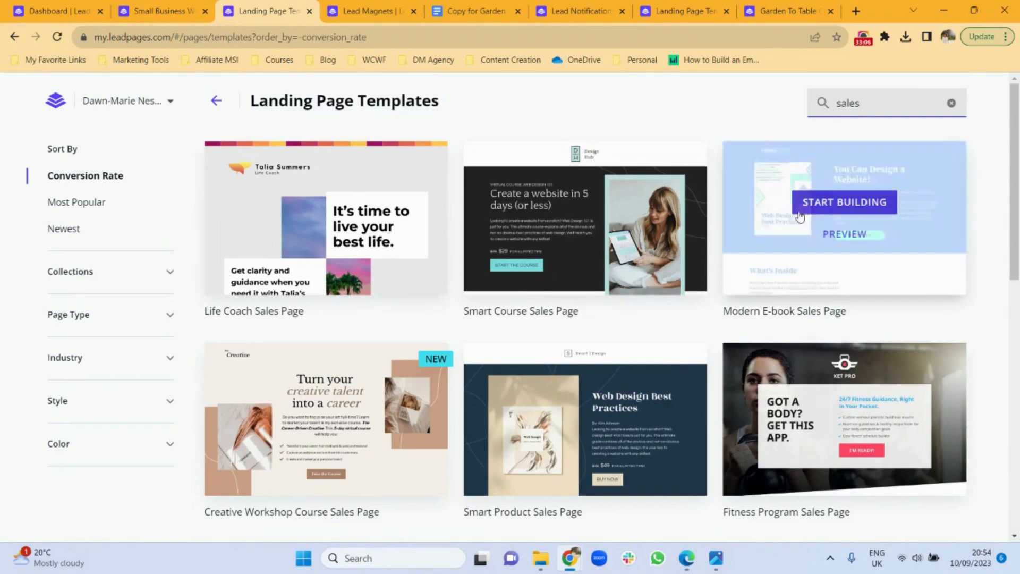
click(853, 234)
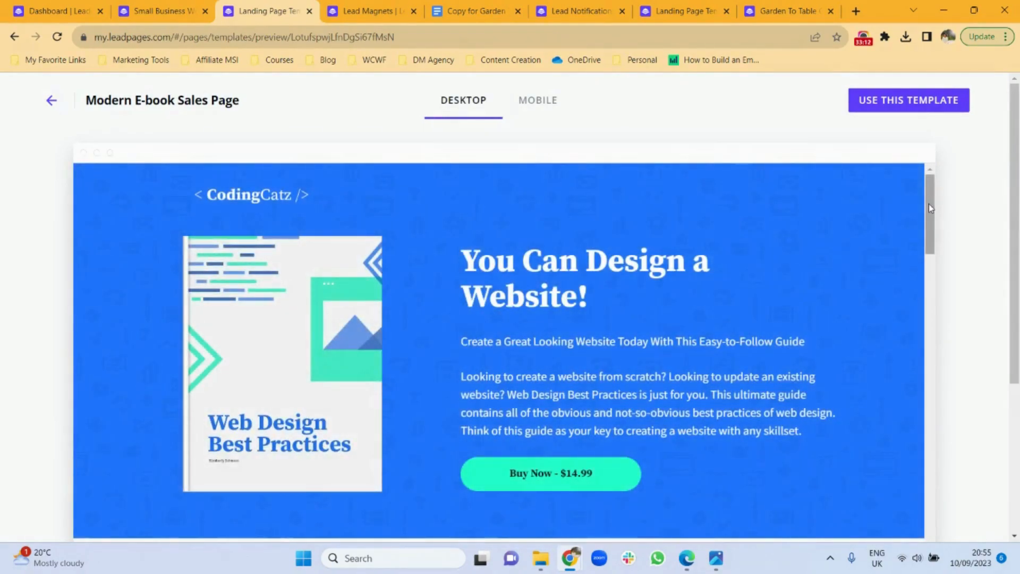
drag(929, 203, 920, 546)
drag(919, 567, 916, 573)
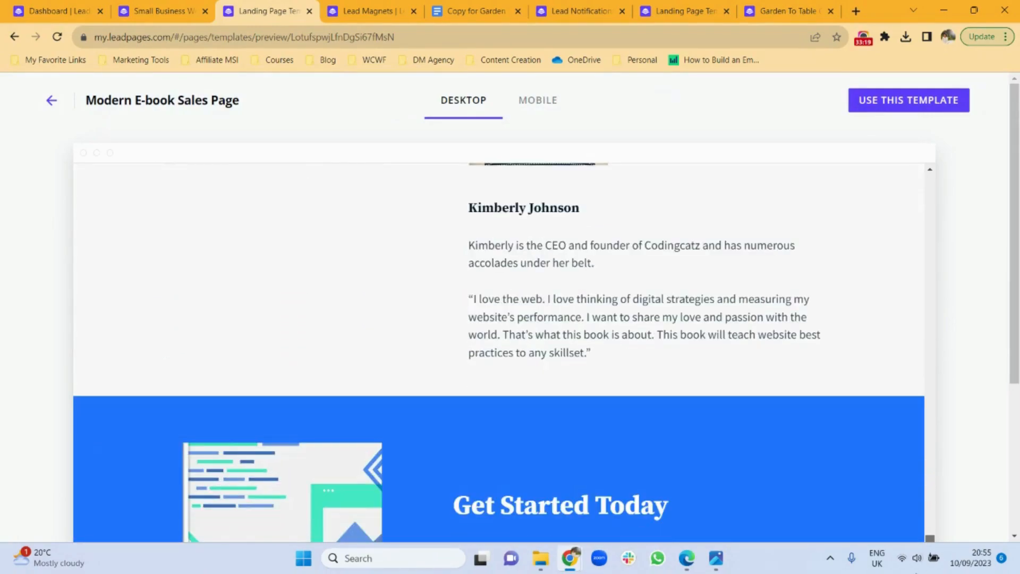
drag(1012, 332, 1015, 437)
drag(929, 415, 930, 480)
drag(924, 393, 929, 80)
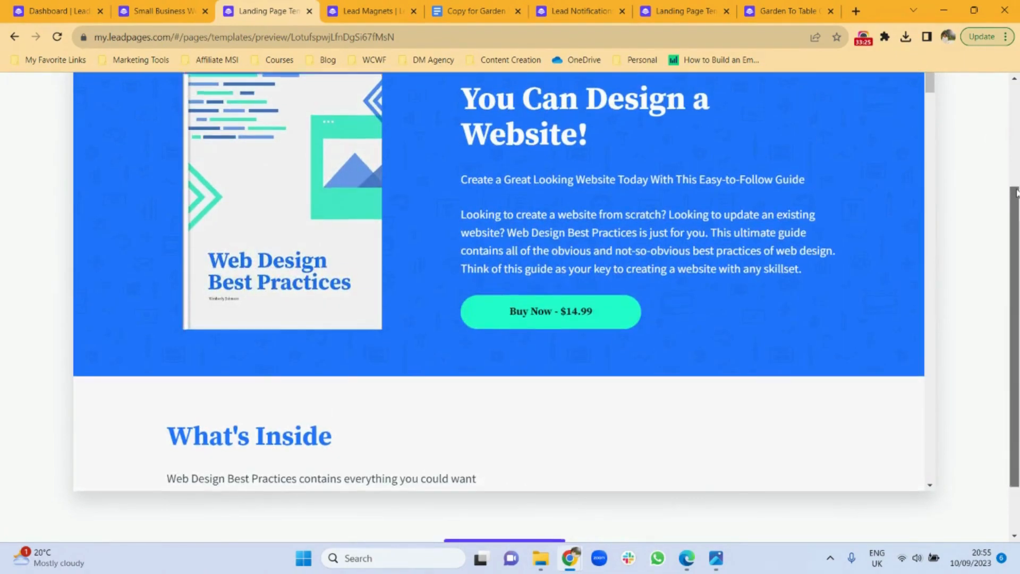
drag(1016, 192, 1016, 89)
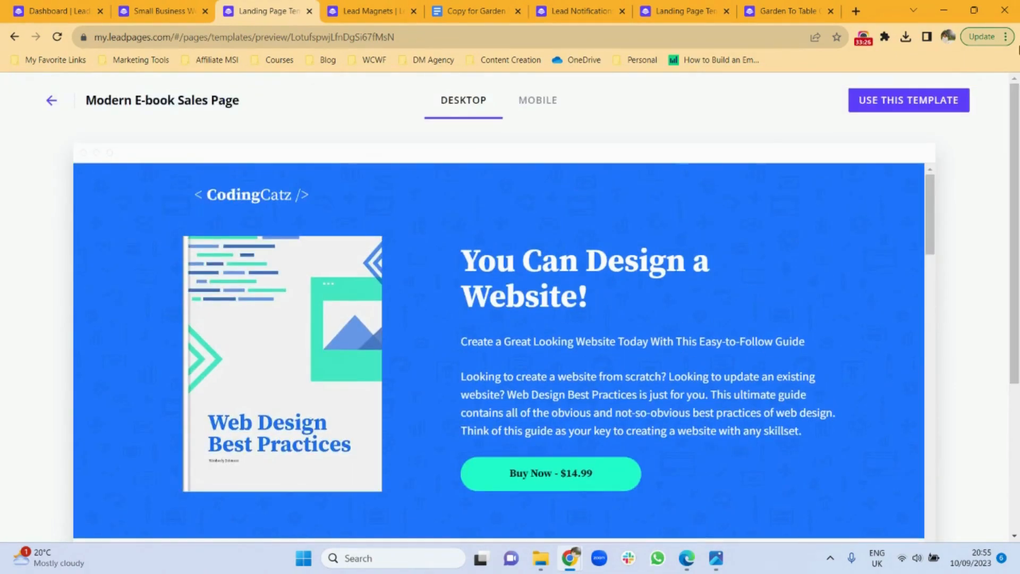
Duplicate the template preview in another browser tab for reference, and start building a page from the Blank template
right_click(269, 8)
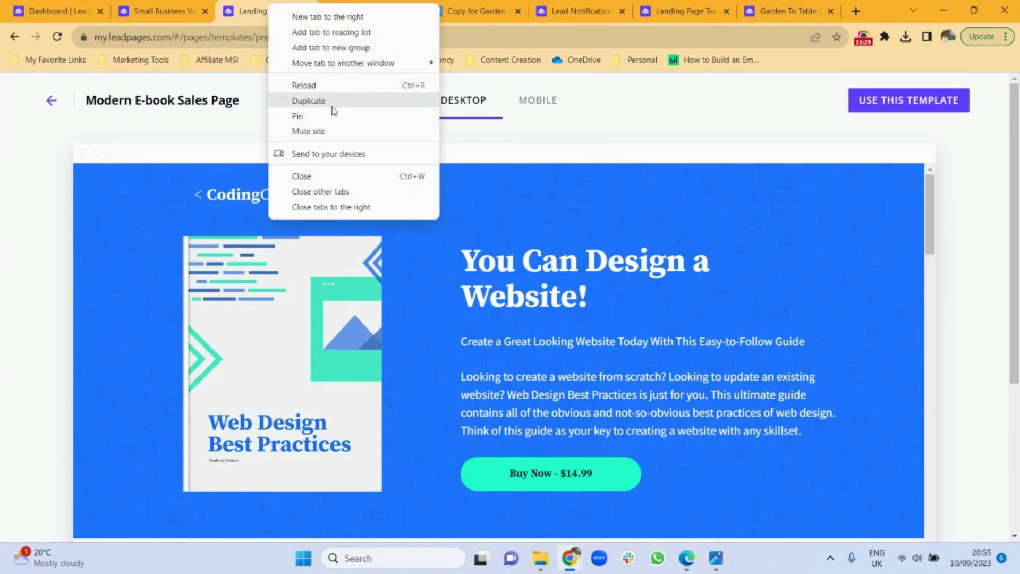
click(334, 110)
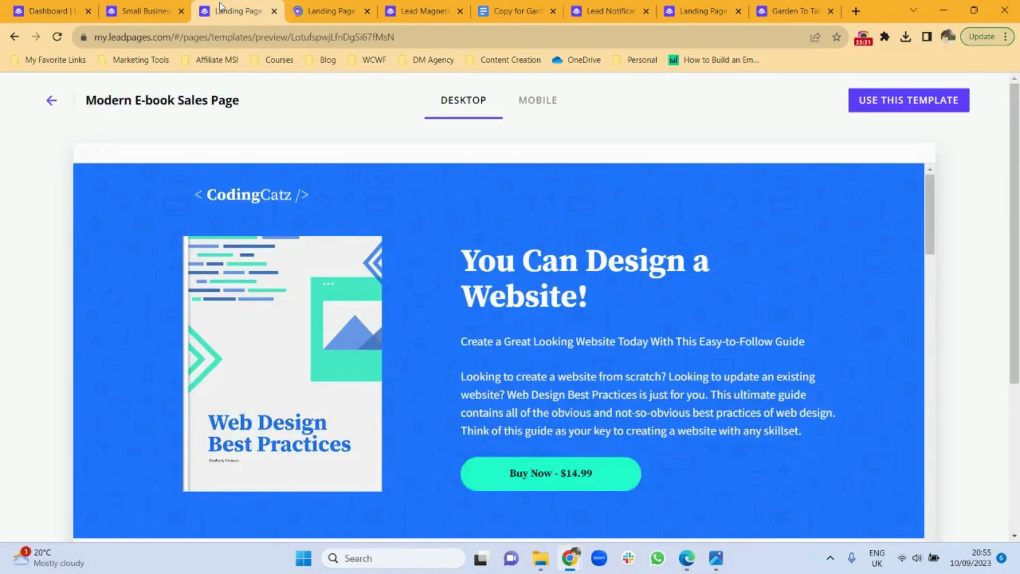
click(53, 101)
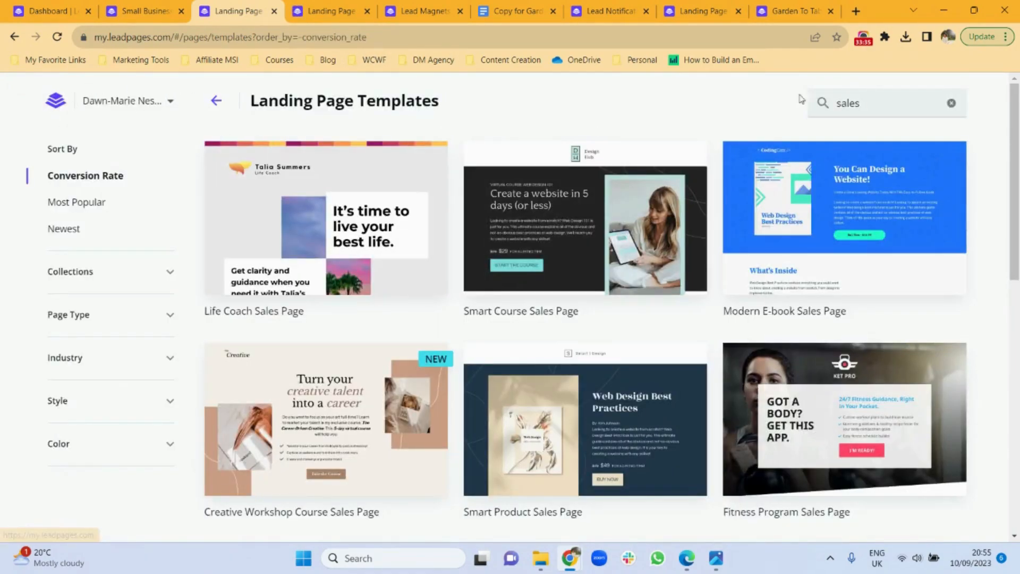
double_click(853, 102)
text(blank)
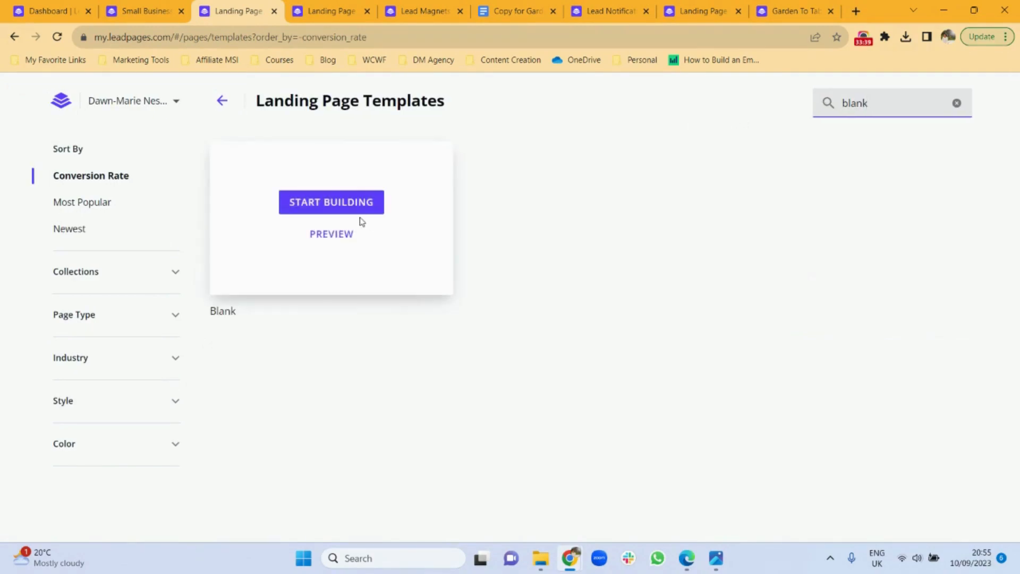
click(344, 207)
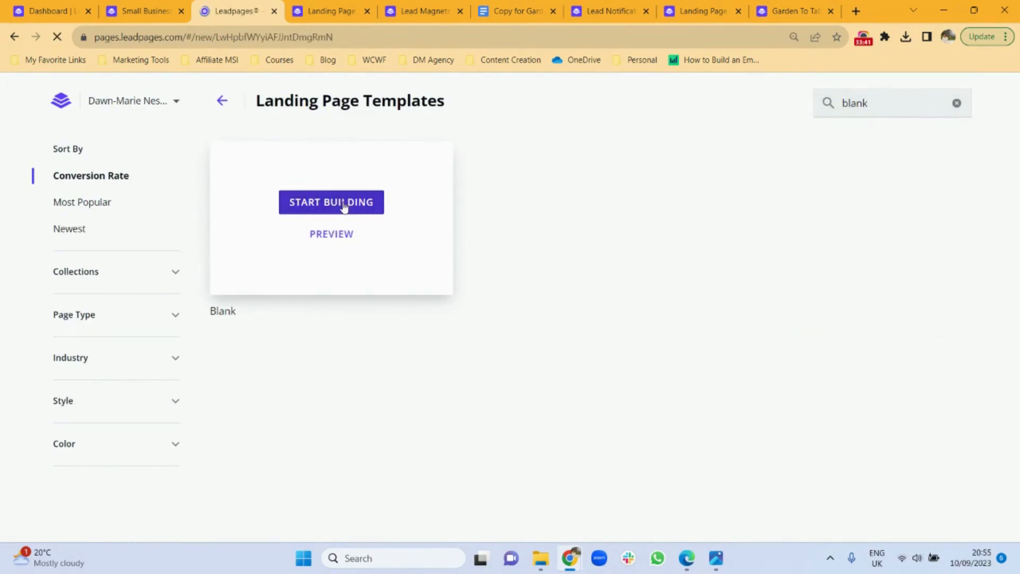
Name the new page "Garden To Table Tripwire Page Demo" and continue to its editor
click(312, 6)
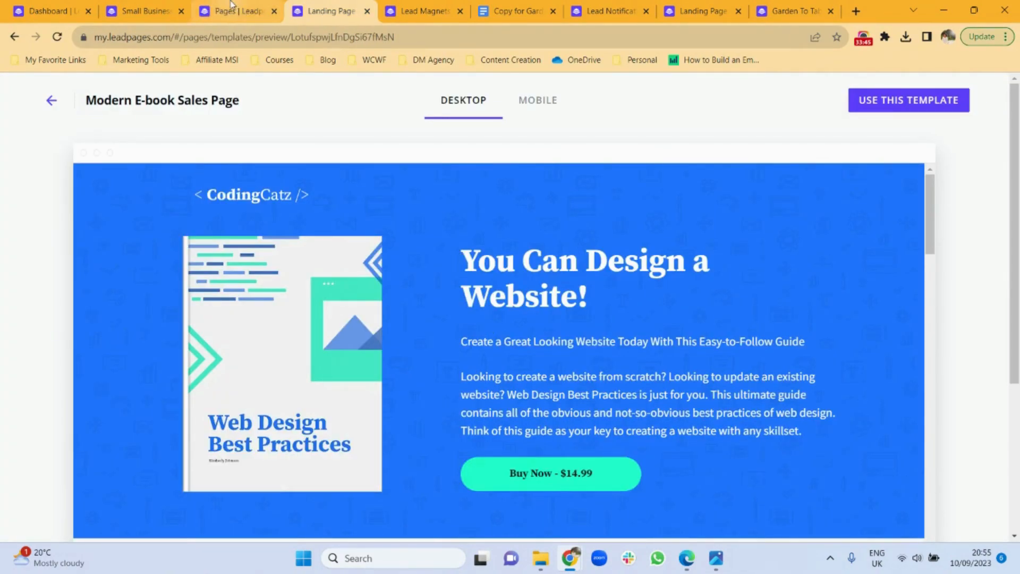
click(231, 4)
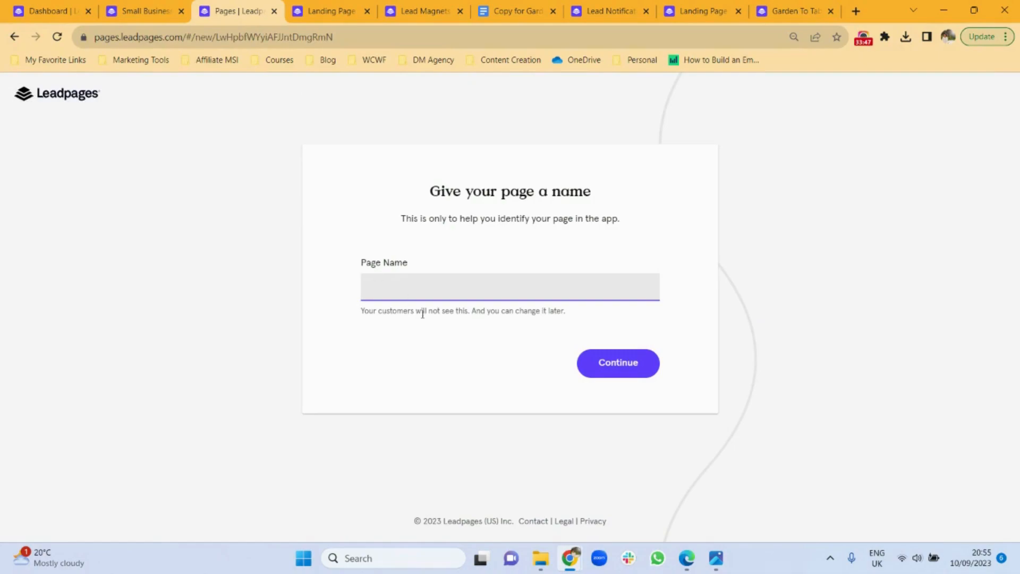
text(Garden To Table Optin Page Demo)
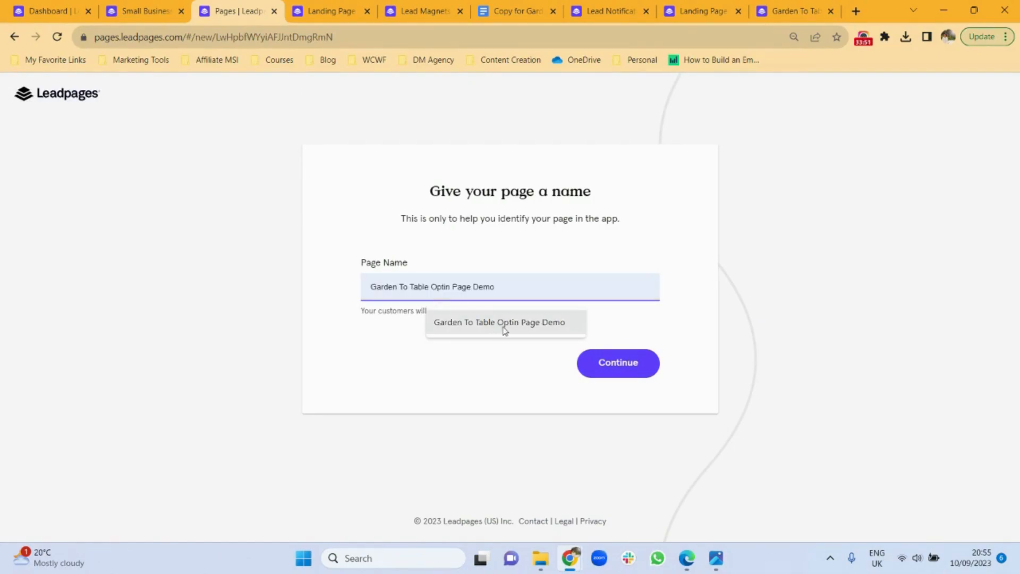
click(504, 325)
double_click(444, 288)
text(Tripwire Page Demo)
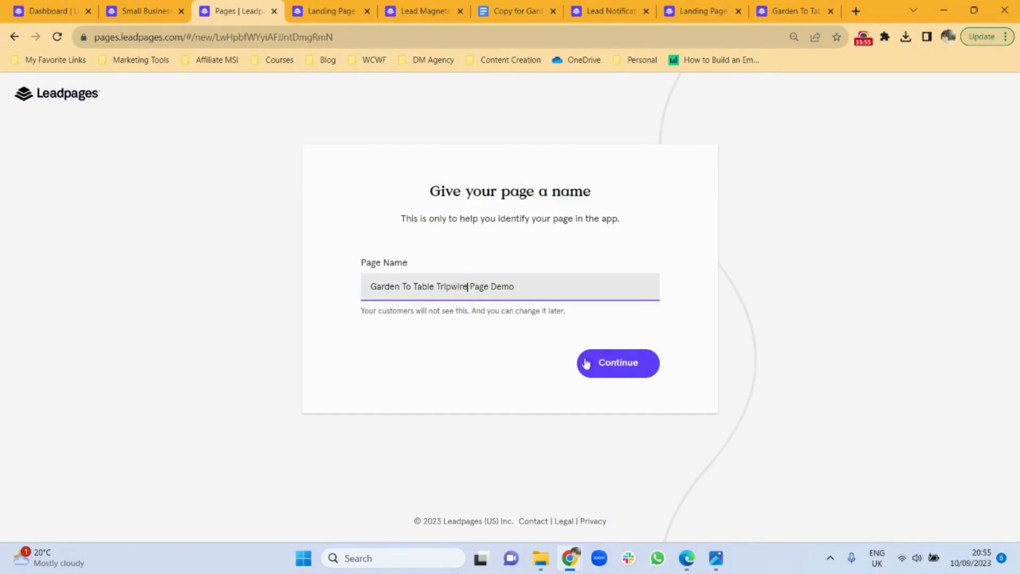
click(586, 364)
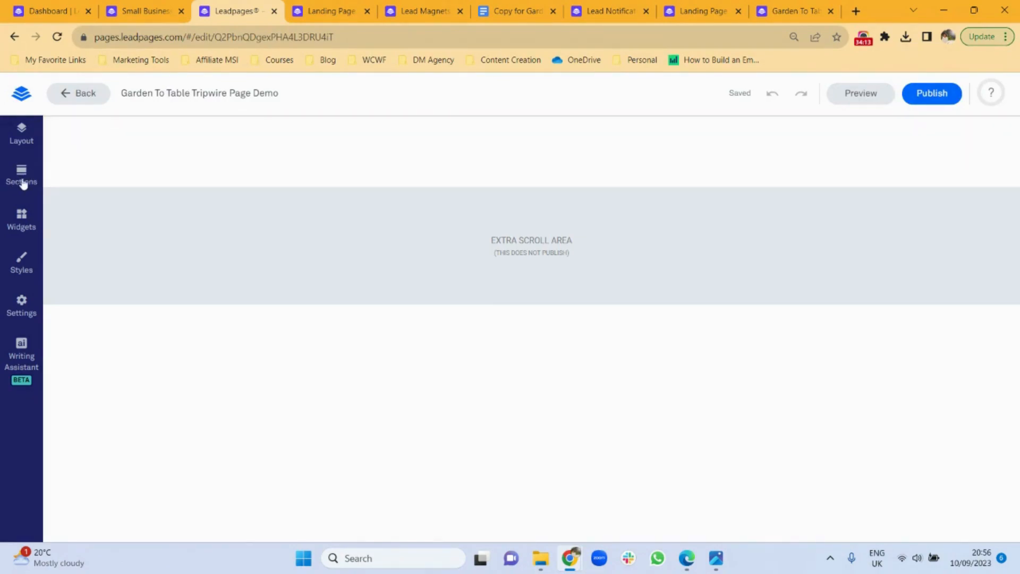
Add the white section with a single row of four logos from the Logos section type to the blank page
click(19, 229)
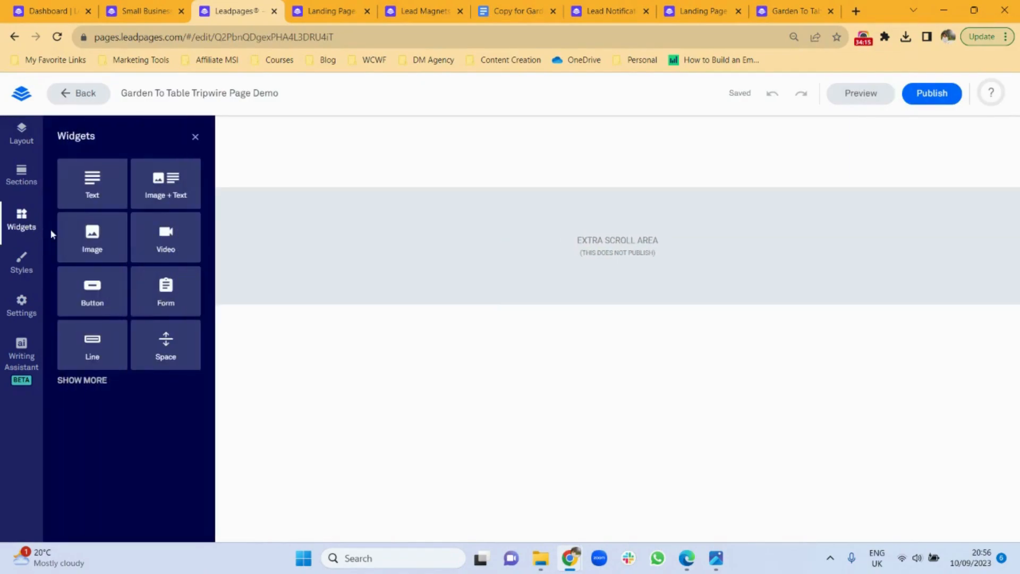
click(17, 182)
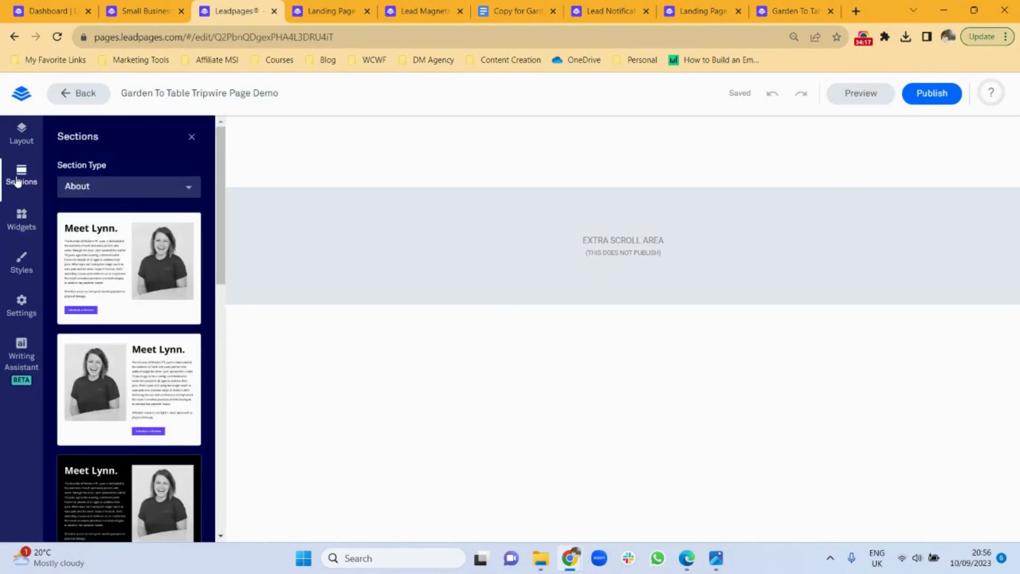
click(164, 190)
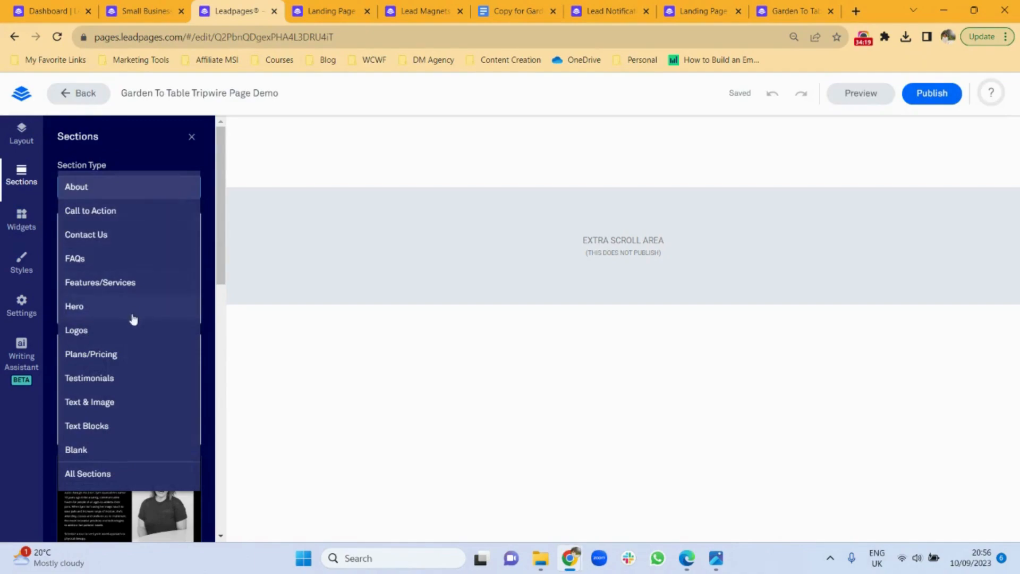
click(119, 336)
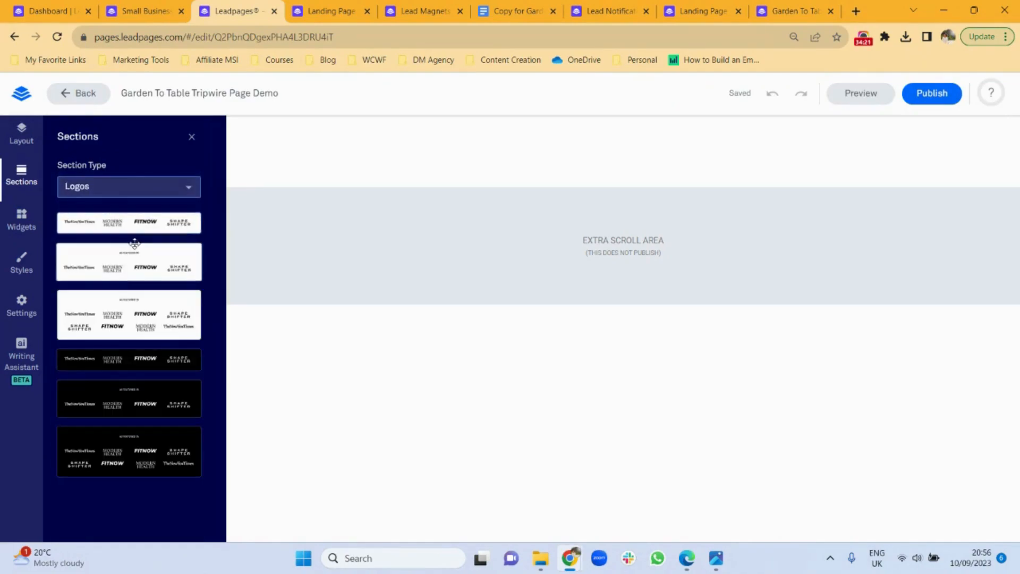
drag(137, 223, 442, 154)
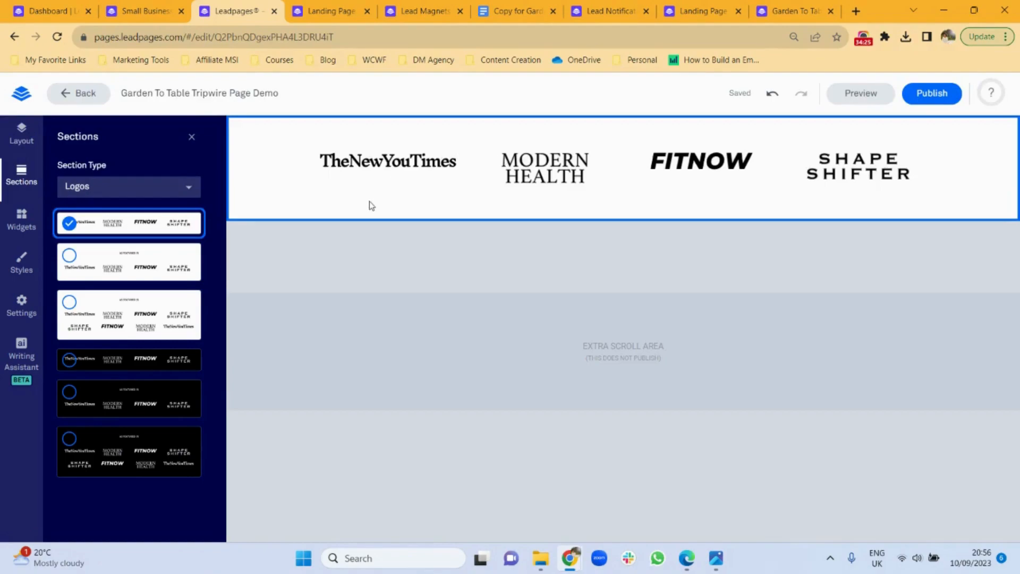
click(192, 138)
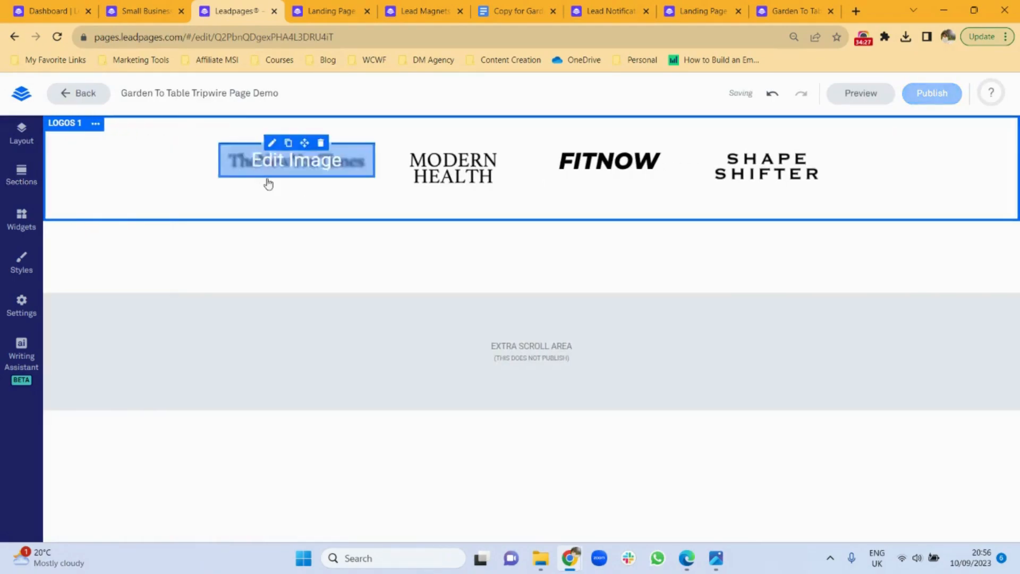
Delete the first, second and fourth logos from the Logos 1 section, keeping only the FITNOW logo
click(324, 146)
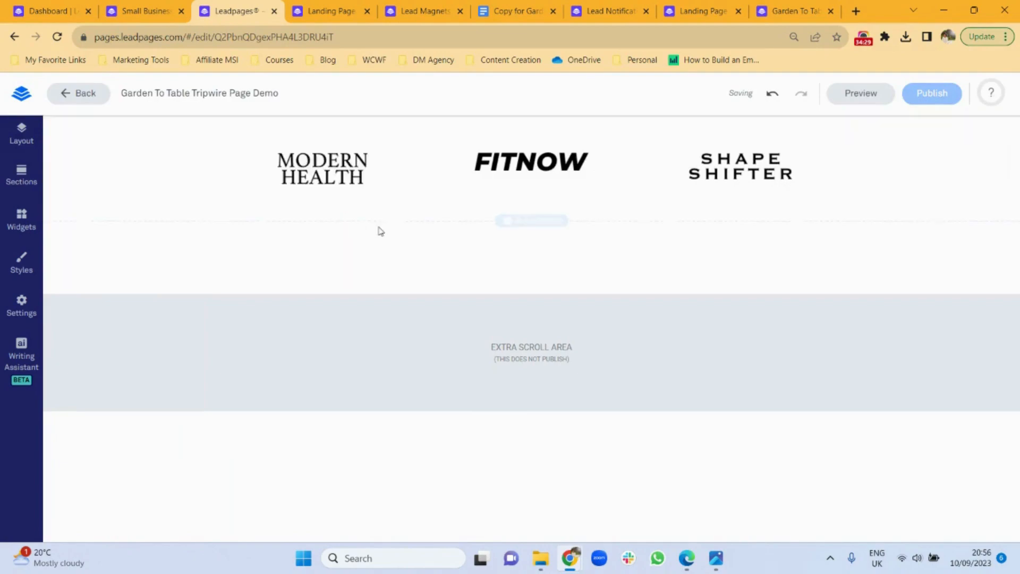
click(347, 143)
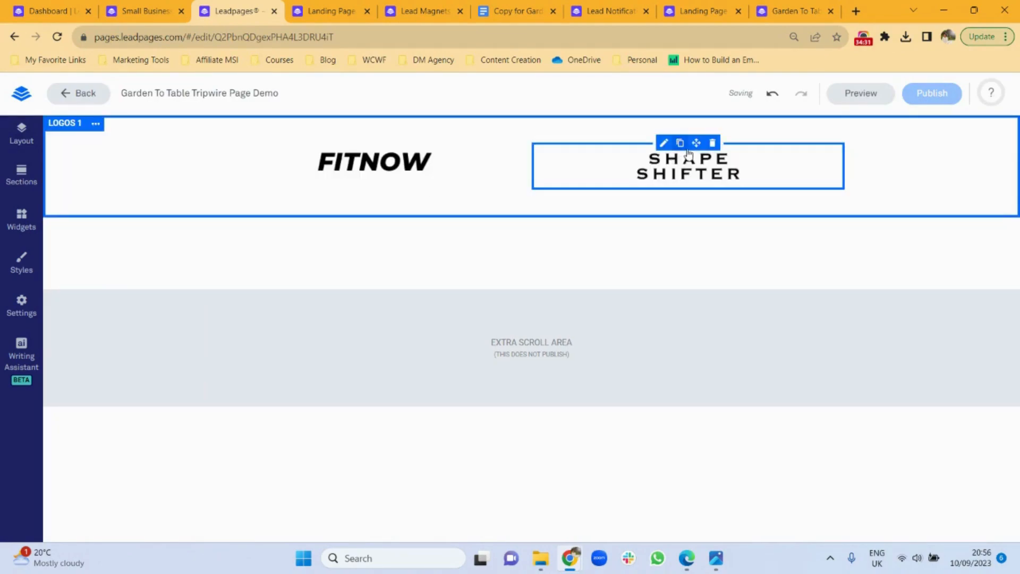
click(712, 143)
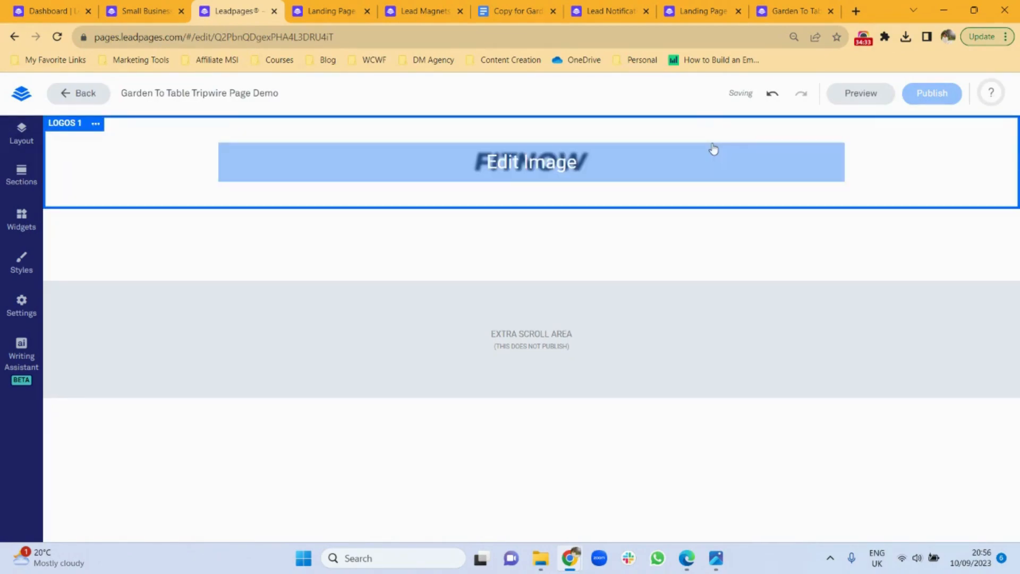
Replace the FITNOW logo with the Copy My Templates logo, found by searching the image library for "logo"
click(516, 165)
click(584, 204)
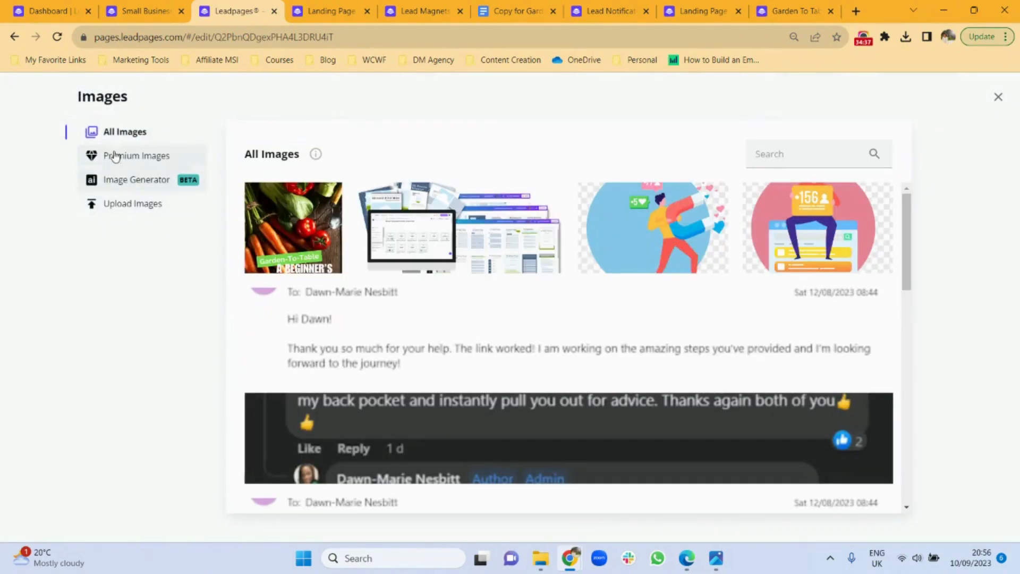
click(800, 162)
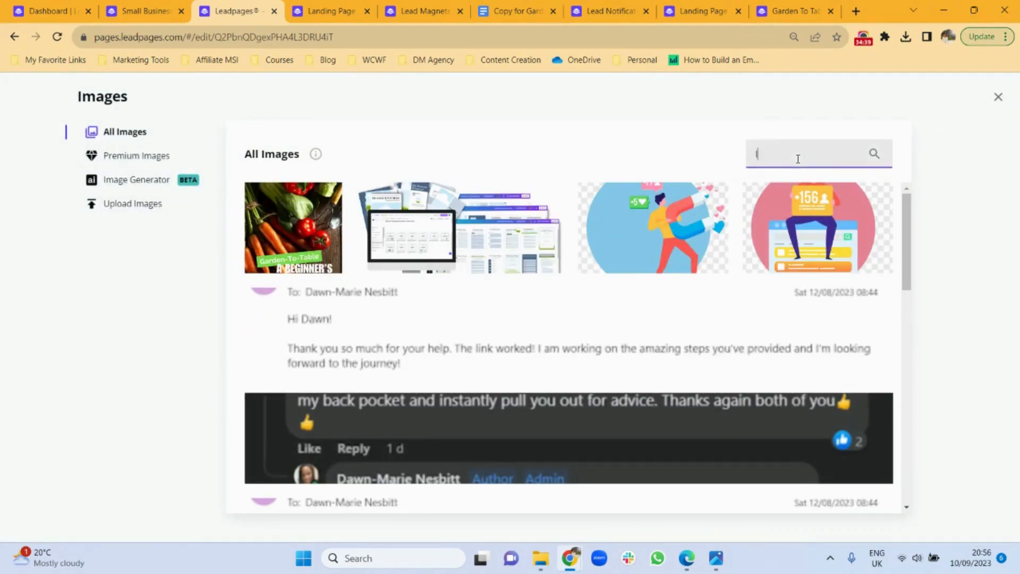
key(Return)
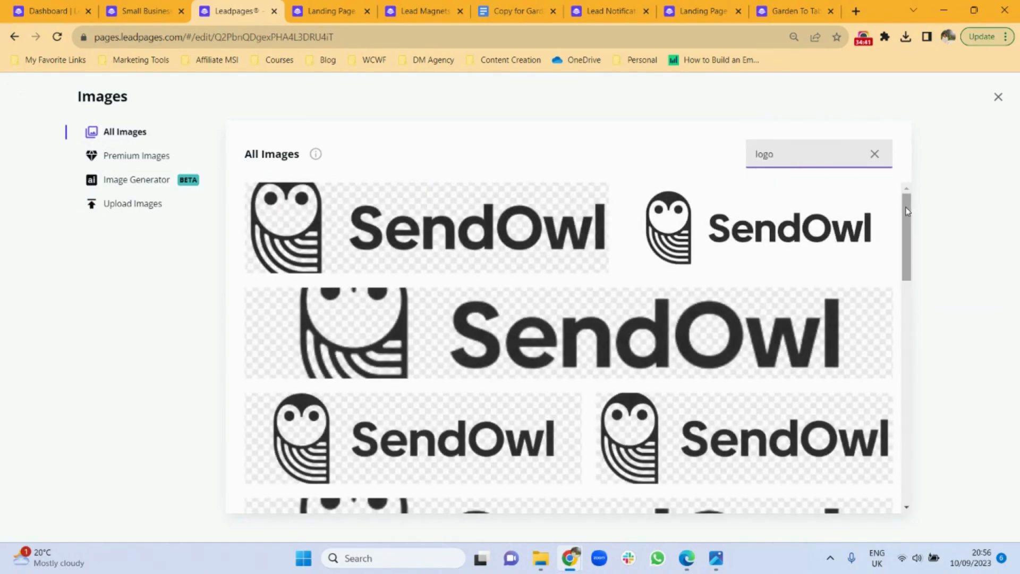
drag(907, 211, 908, 280)
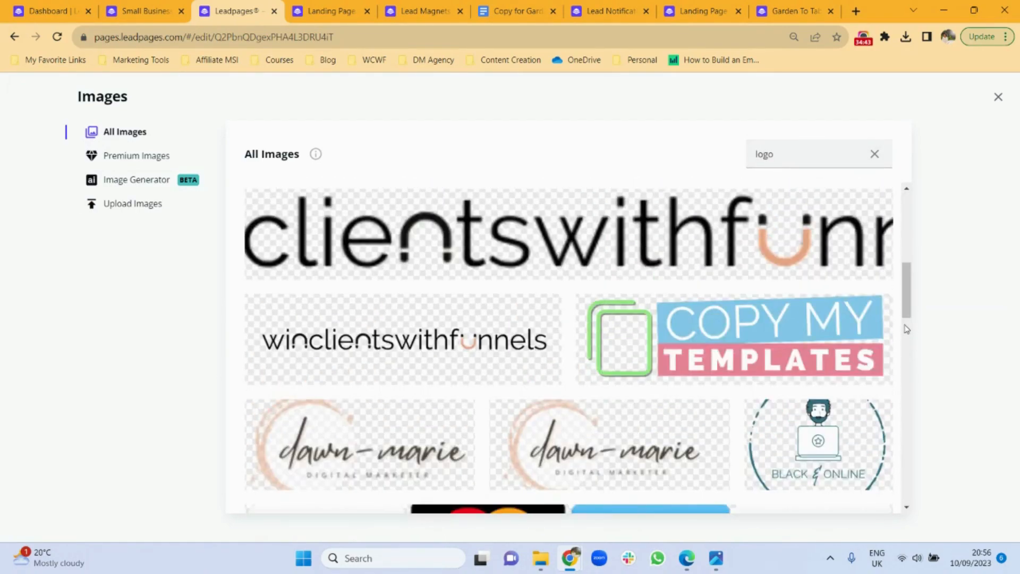
click(831, 333)
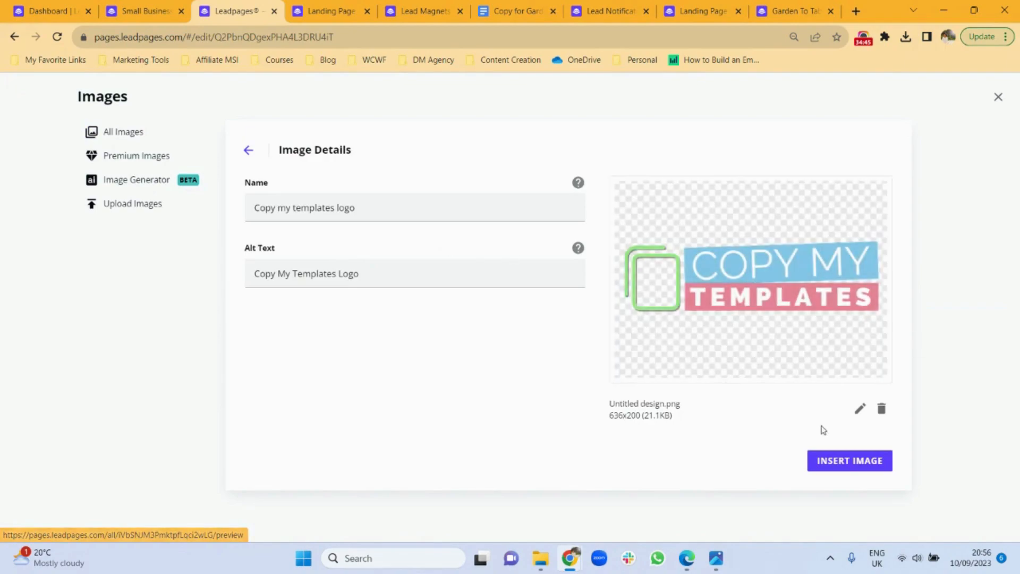
click(843, 462)
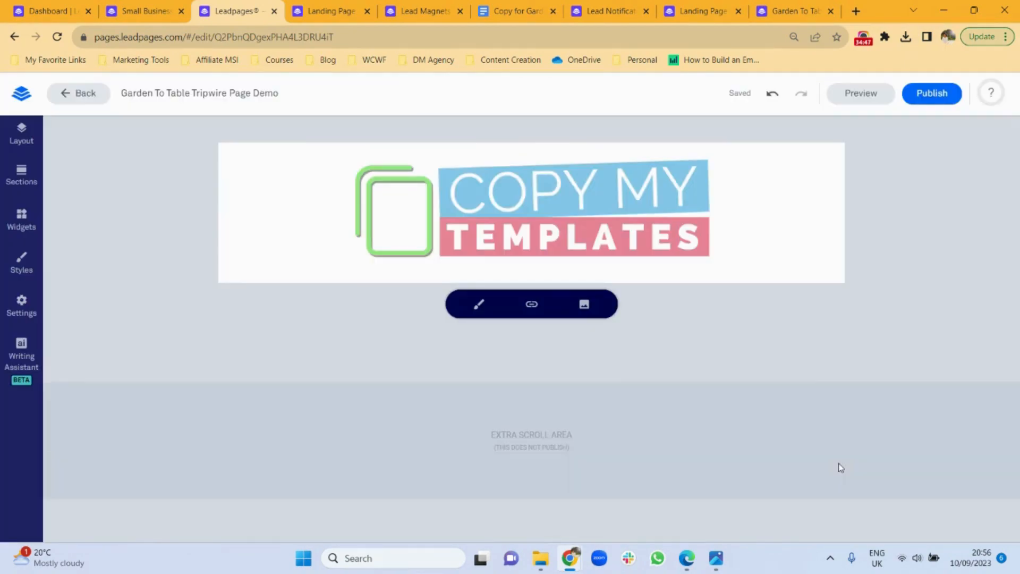
Set the Copy My Templates logo's width to 22%
click(479, 305)
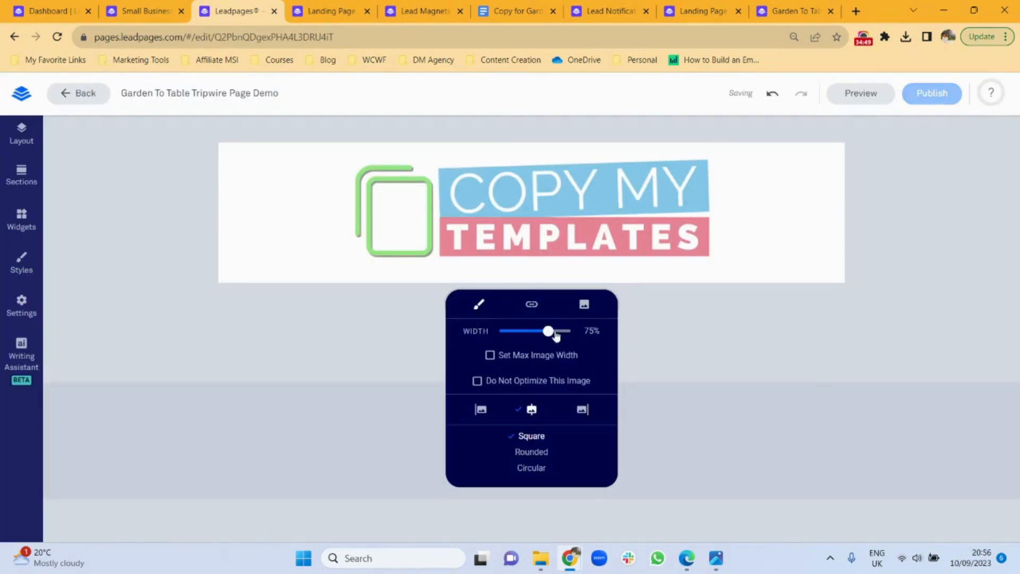
drag(548, 331, 512, 333)
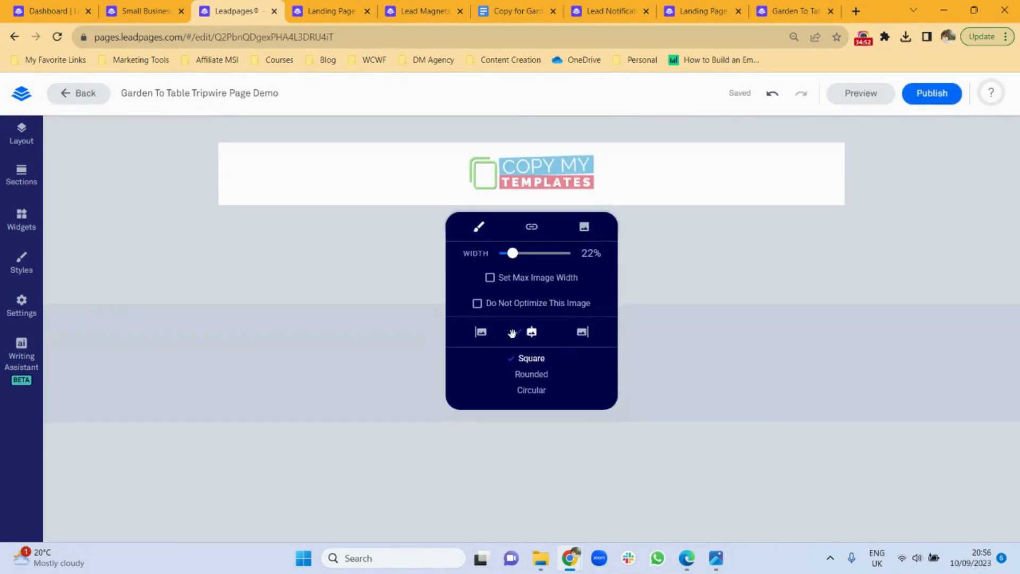
click(709, 274)
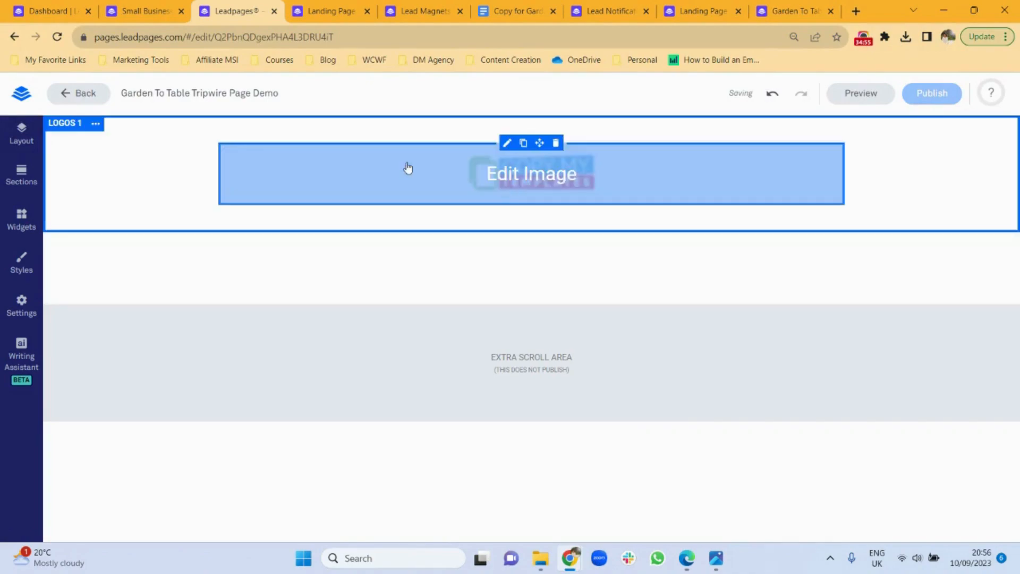
Check the hero layout in the Modern E-book Sales Page preview, and duplicate Column 1 in Row 1 of the Hero section
click(325, 6)
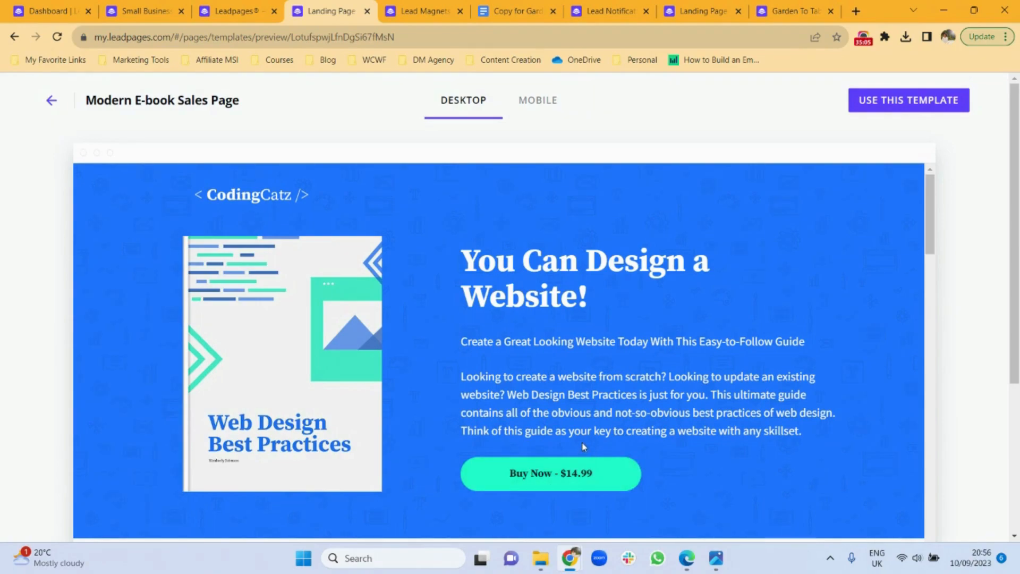
click(240, 10)
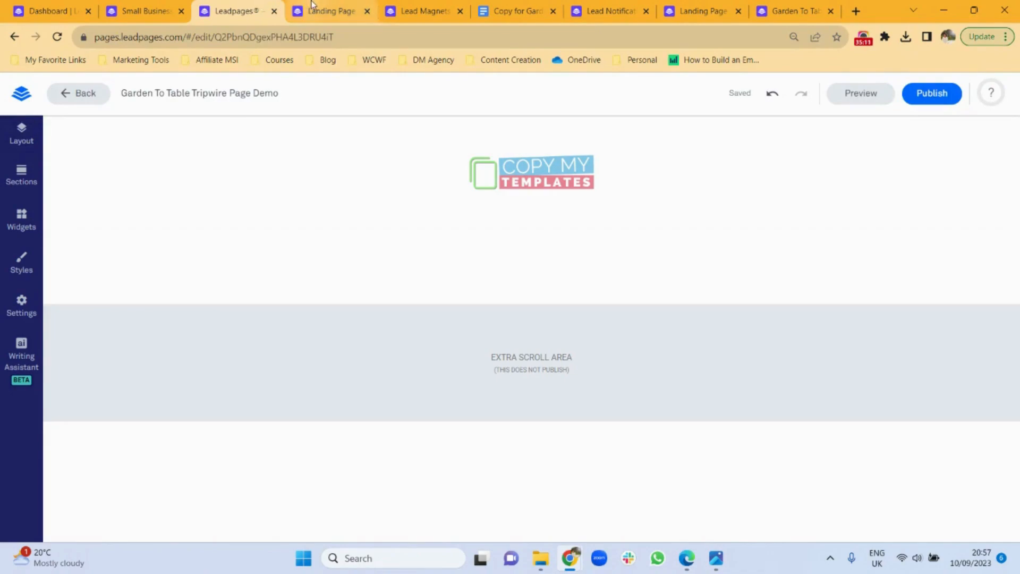
click(325, 11)
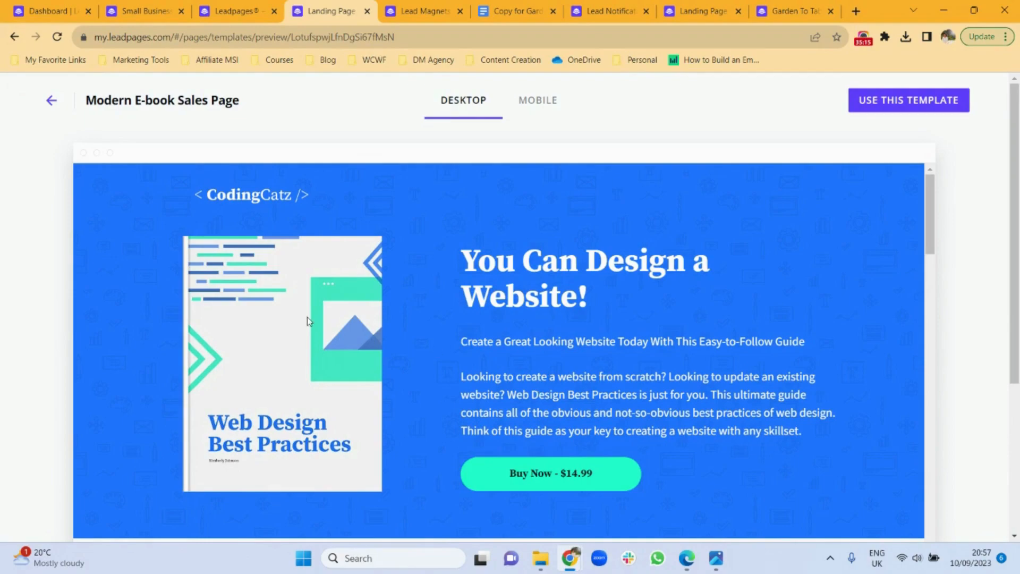
click(225, 6)
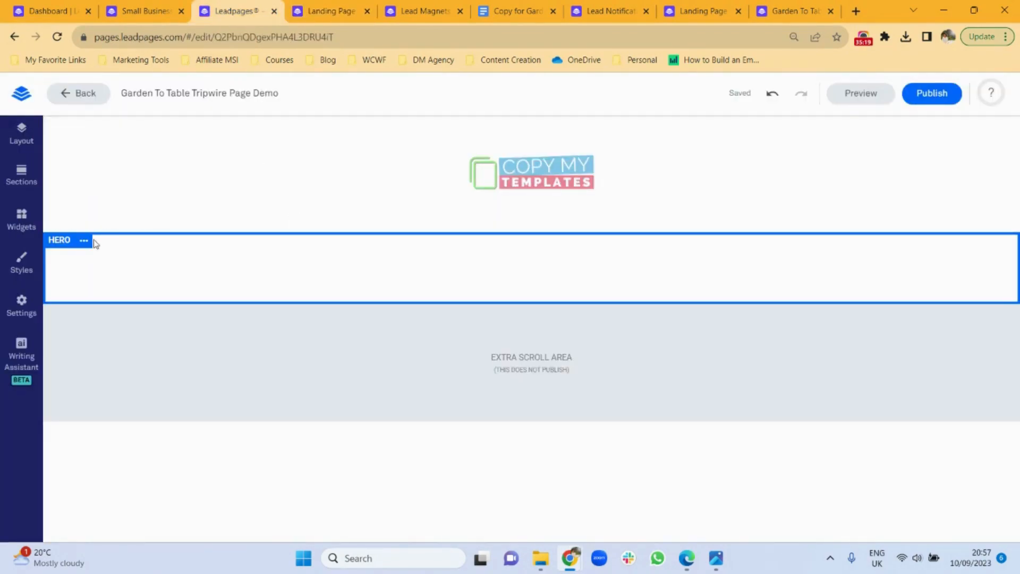
click(84, 241)
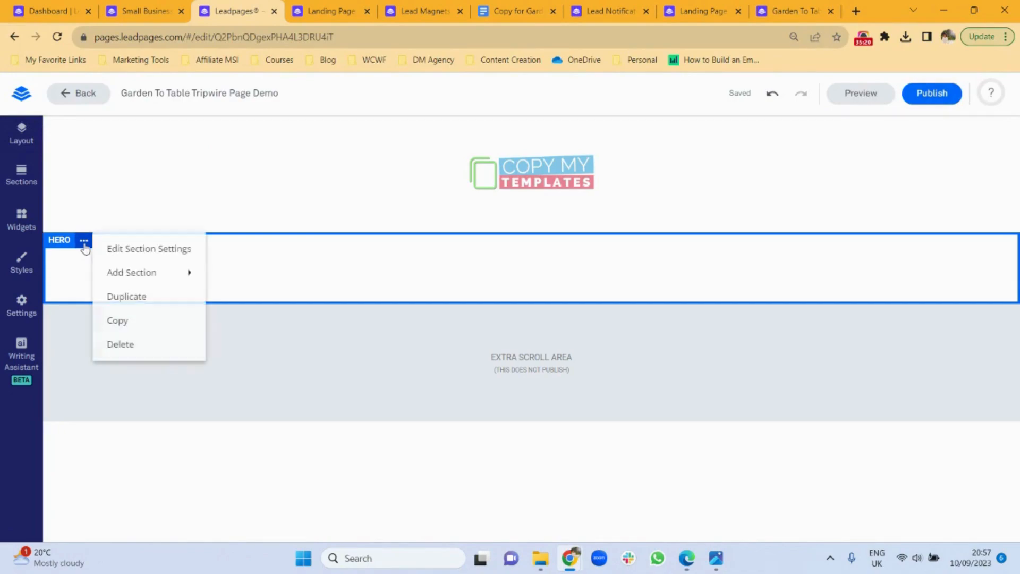
click(129, 250)
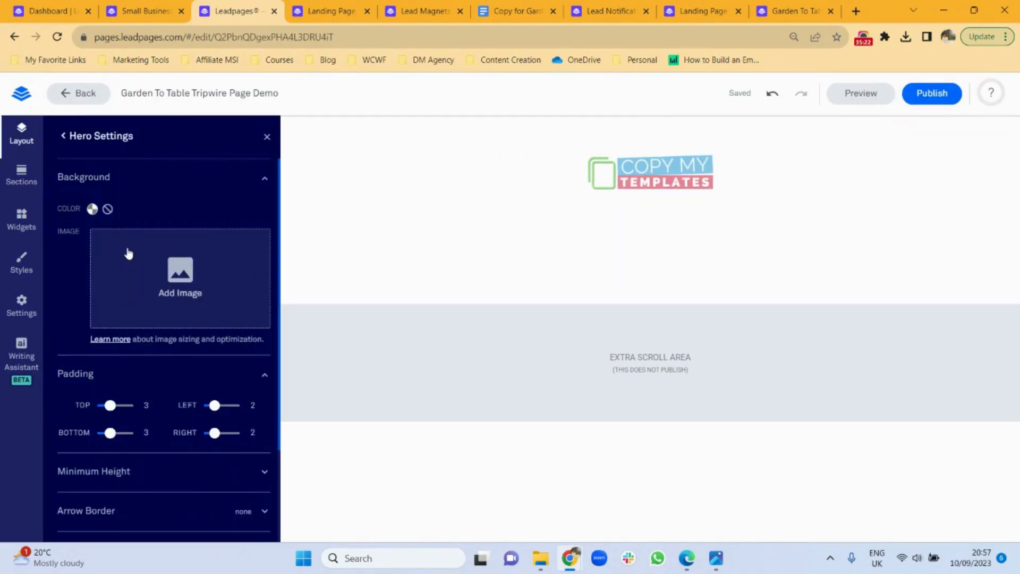
click(63, 137)
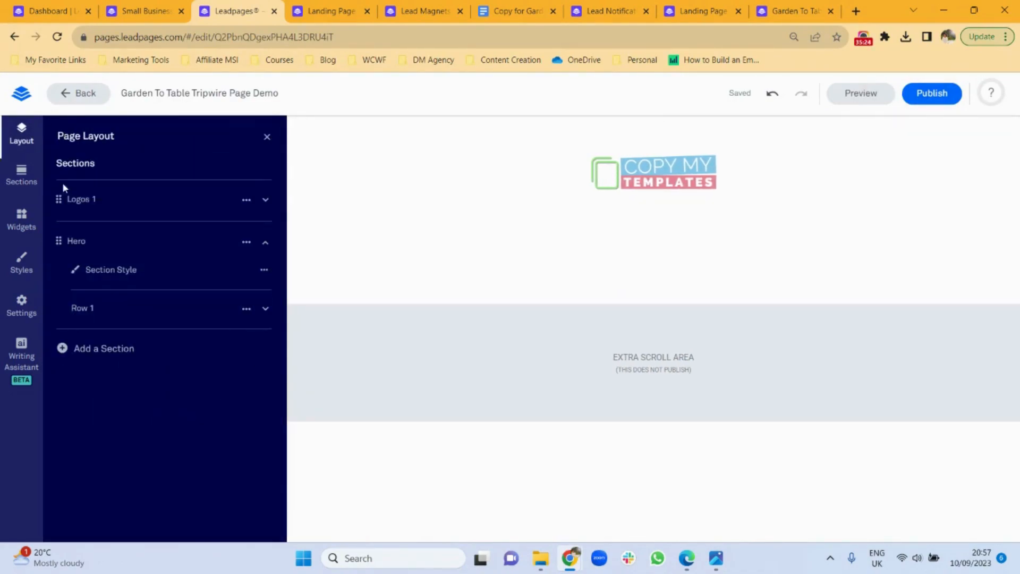
click(266, 311)
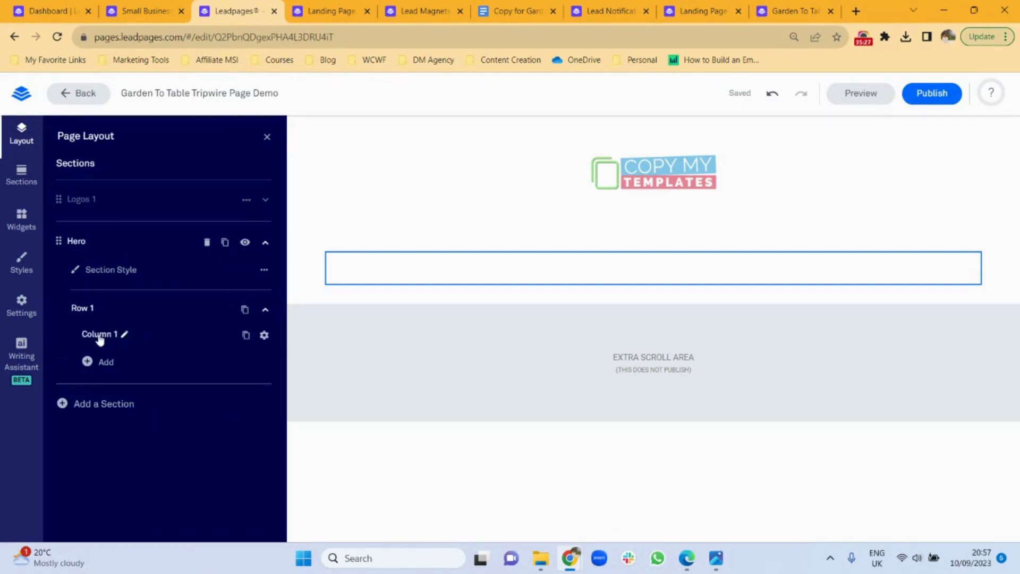
click(245, 336)
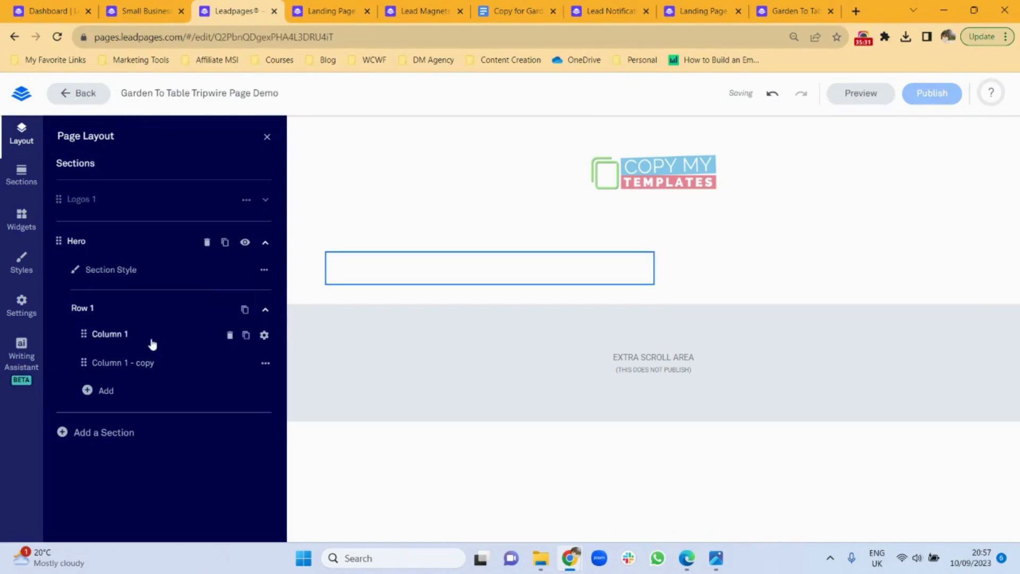
Rename the Hero row's first column "Image" and its duplicated column "Text"
double_click(135, 336)
key(ctrl+a)
text(Im)
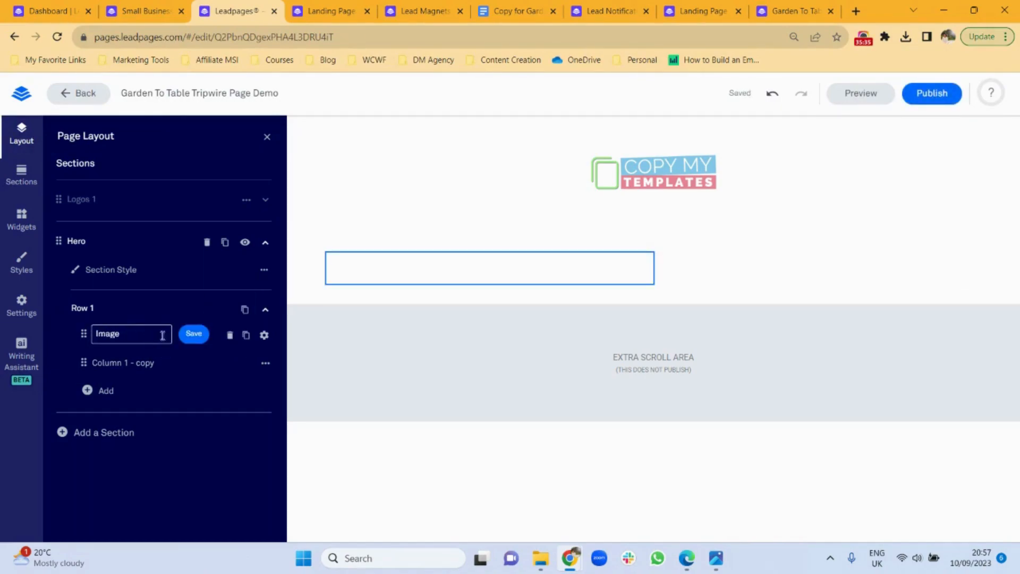
click(192, 334)
click(159, 364)
key(ctrl+a)
text(Text)
click(193, 362)
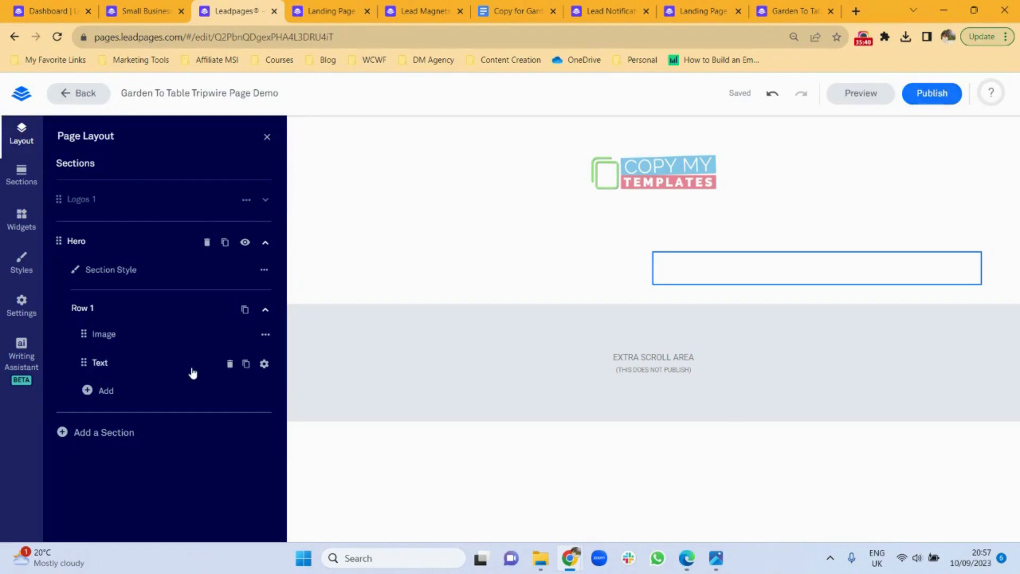
Add an Image widget to the Hero section's Image column and a Text widget to its Text column
click(20, 224)
drag(88, 236, 370, 273)
drag(111, 195, 727, 343)
Insert Garden To Table Ebook Image.png from the image library into the Hero section's image widget
click(396, 369)
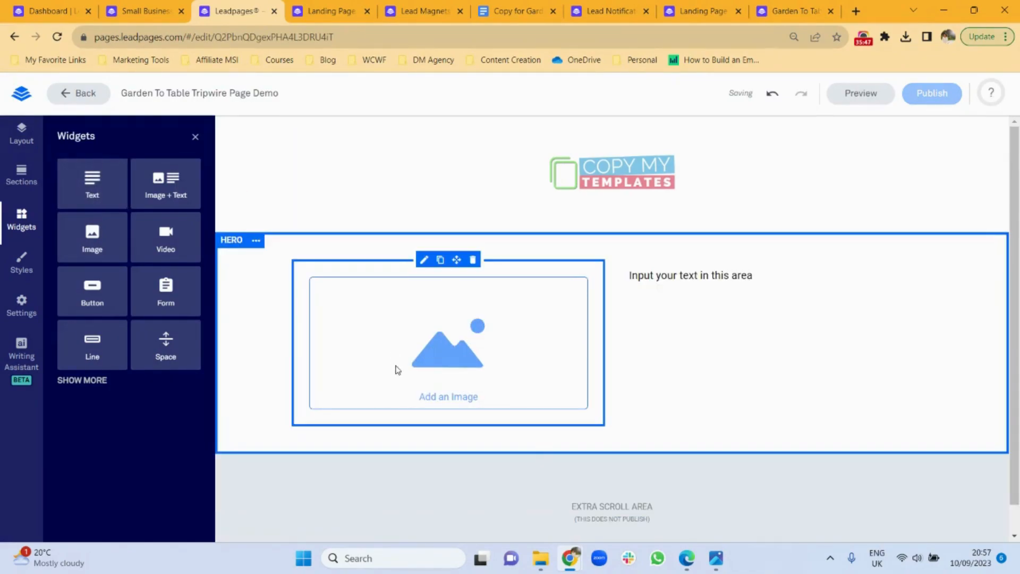
click(396, 369)
click(501, 448)
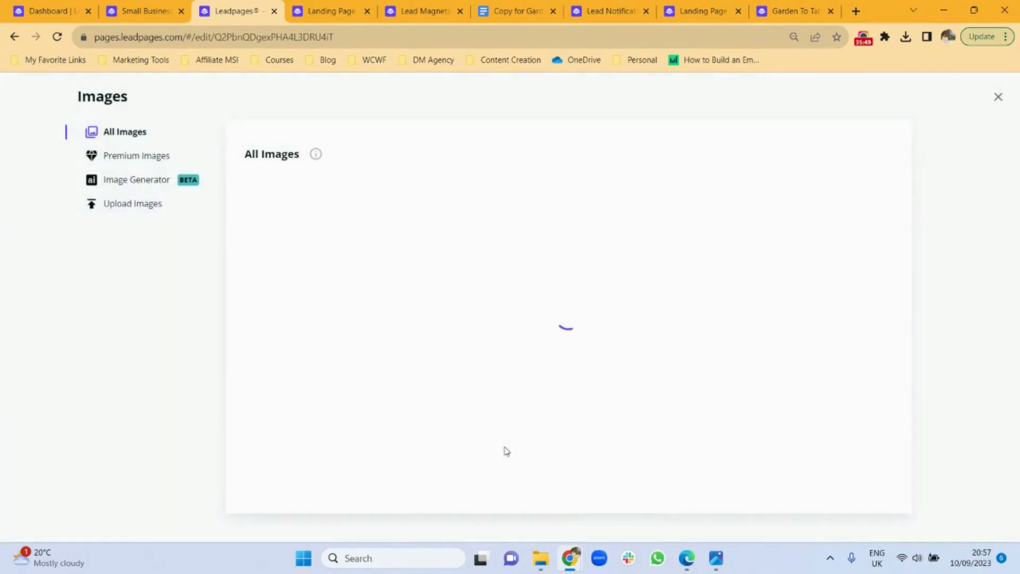
click(302, 238)
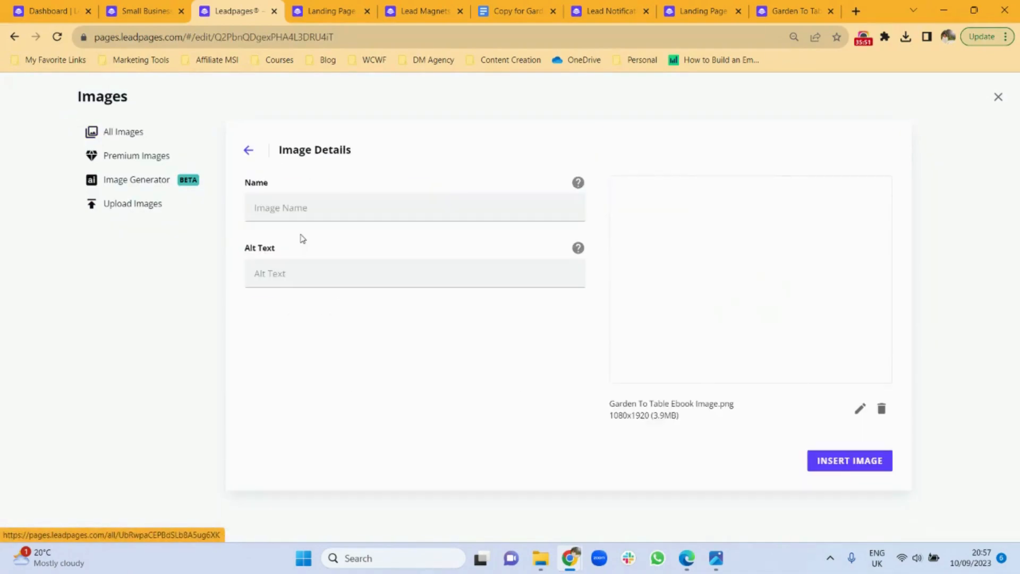
click(873, 461)
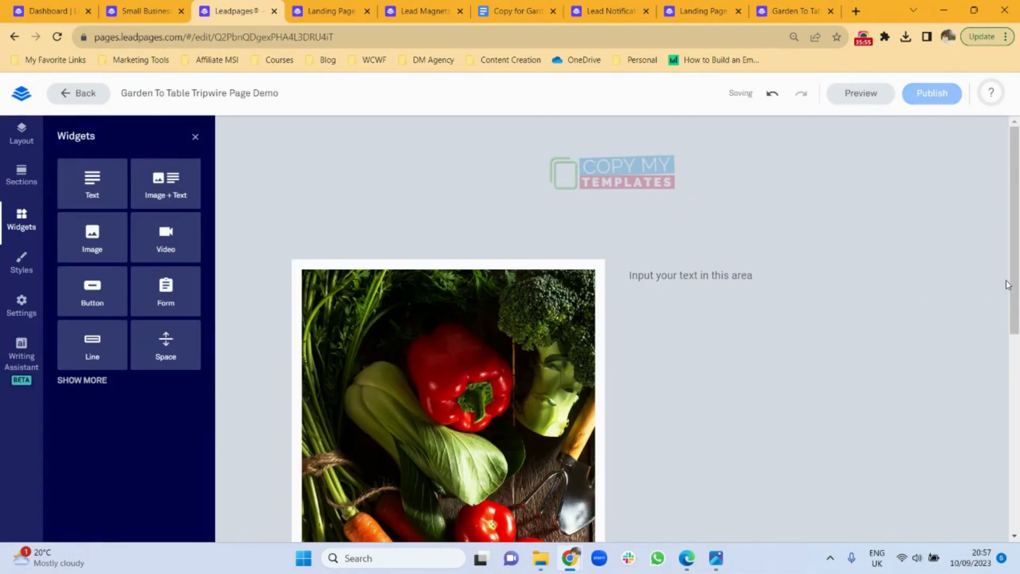
Reduce the ebook cover image in the hero section to 44% width
drag(1013, 286, 1006, 473)
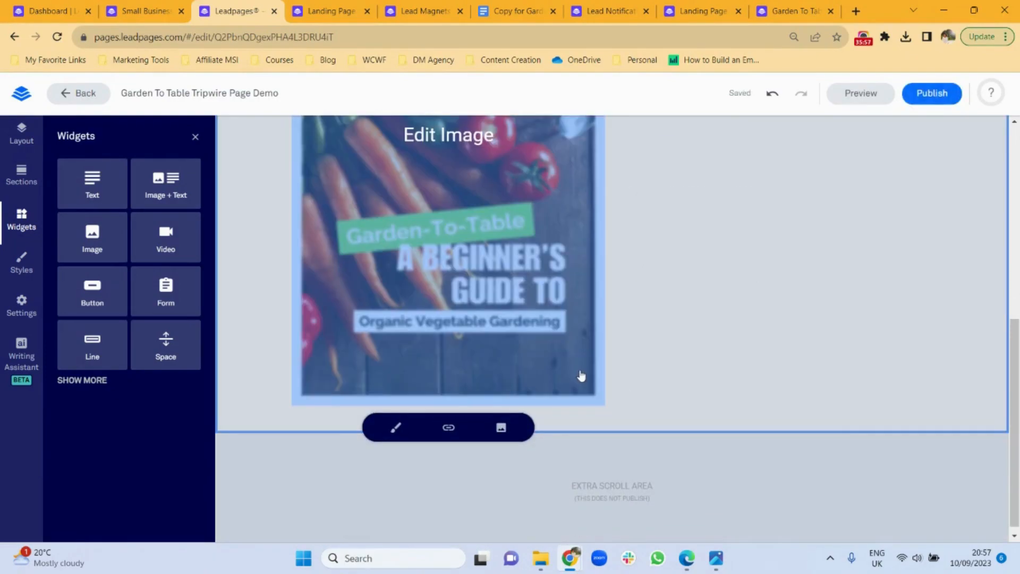
click(396, 428)
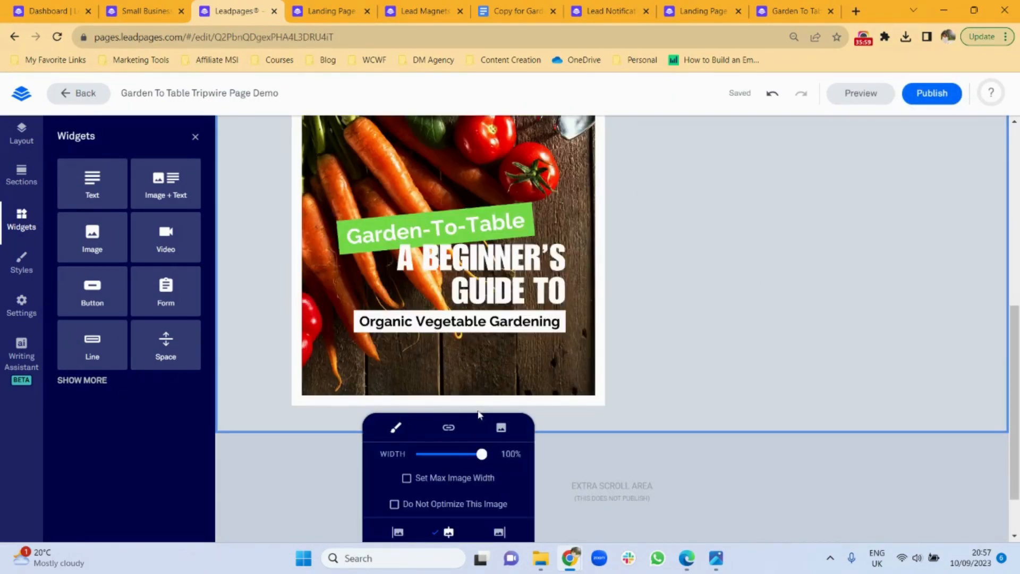
drag(481, 453, 443, 444)
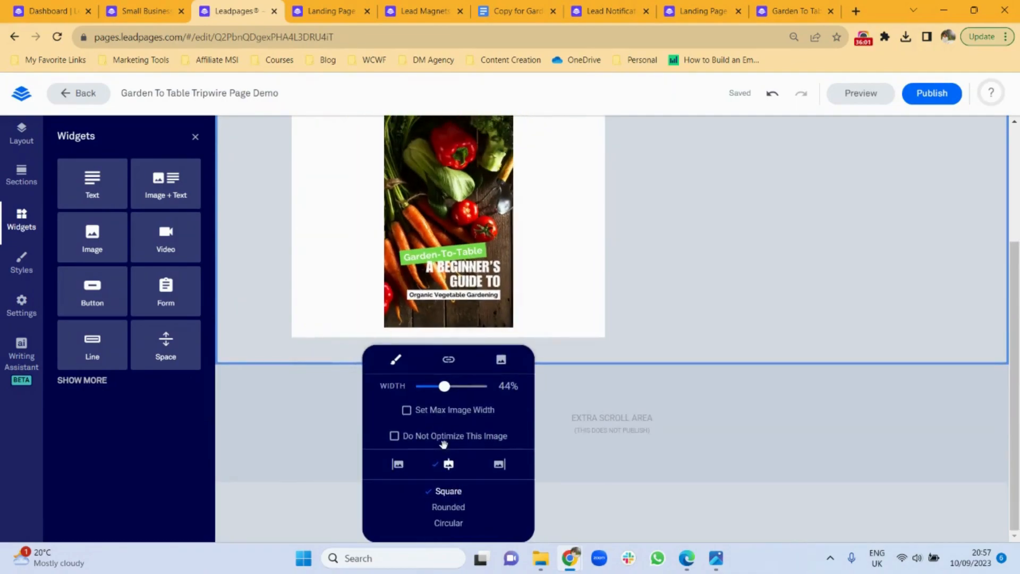
drag(1016, 341, 1018, 257)
click(723, 225)
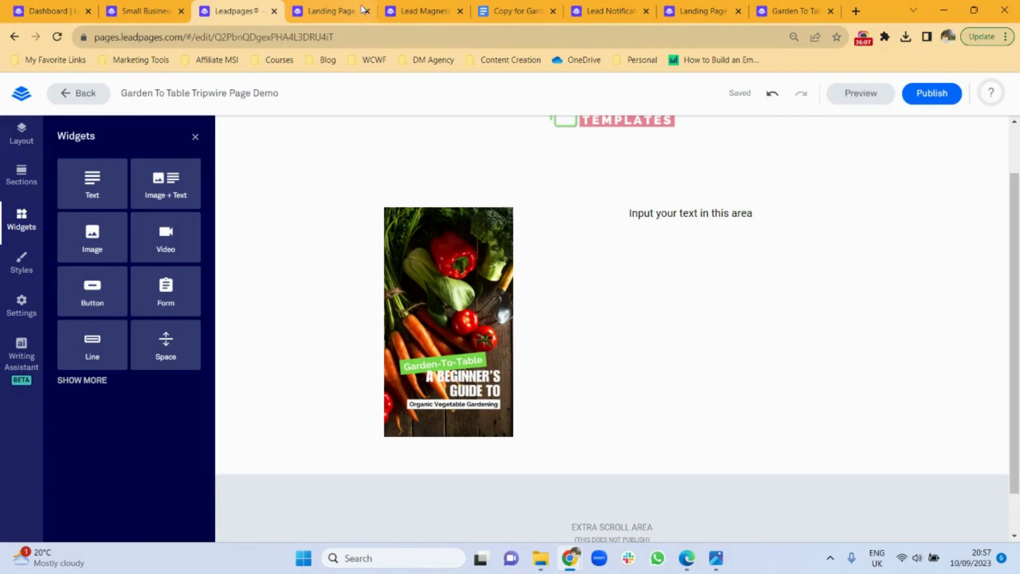
Place the Copy for Garden To Table Ebook document beside the page editor and copy the headline text from its Sales Page section
drag(497, 7, 343, 5)
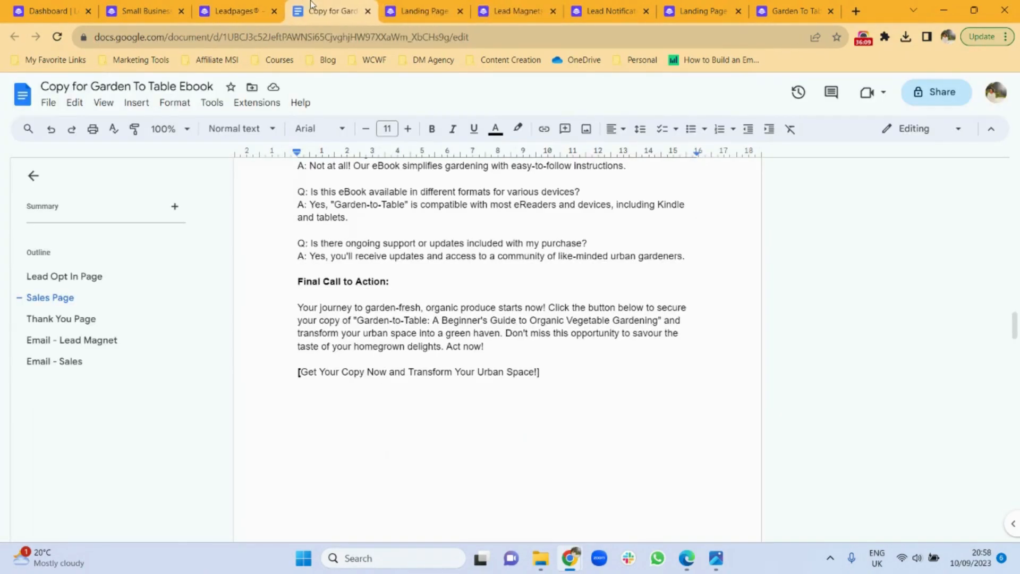
drag(1016, 332, 999, 249)
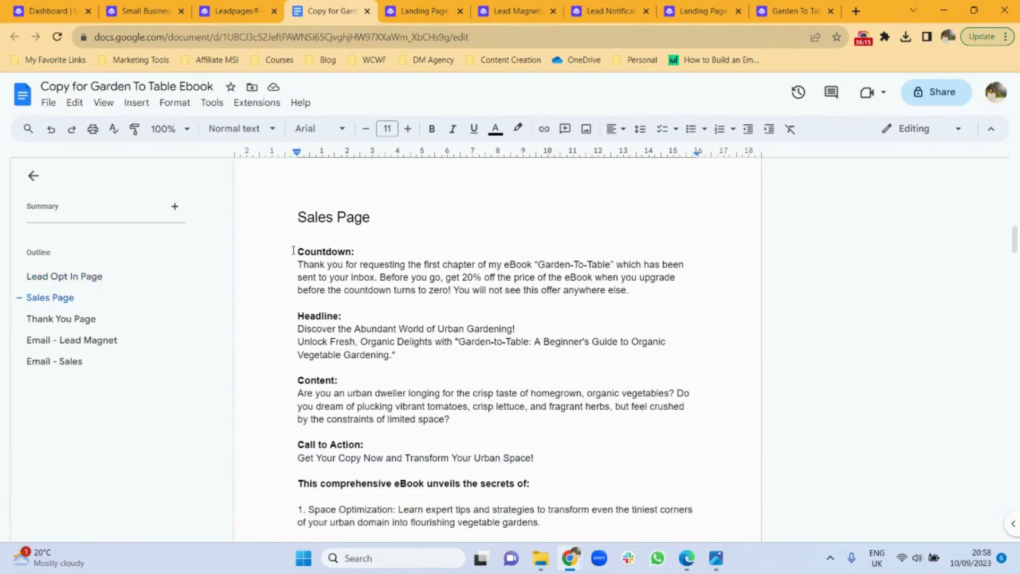
drag(293, 249, 641, 301)
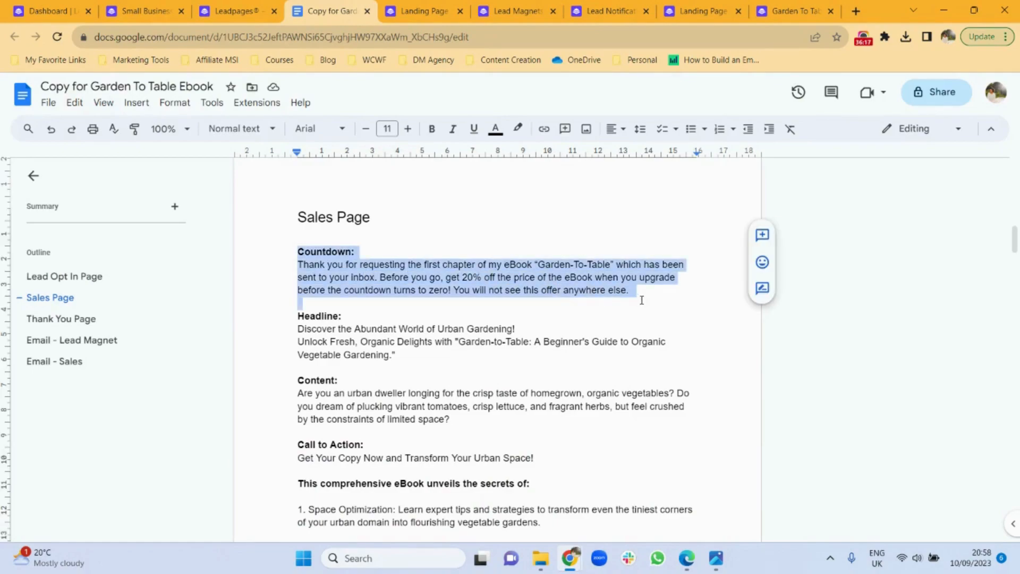
click(463, 317)
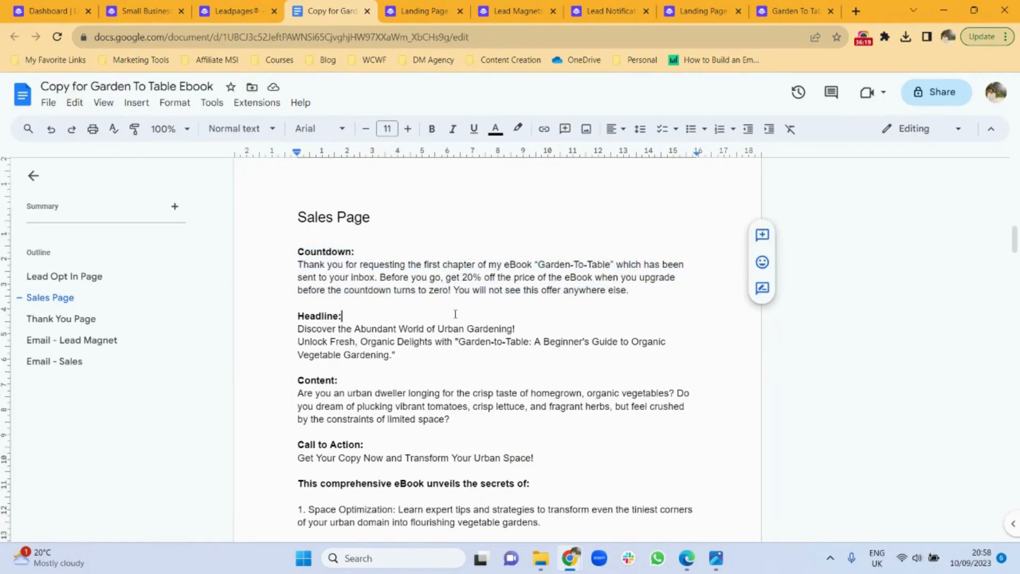
drag(401, 354, 298, 328)
key(ctrl+c)
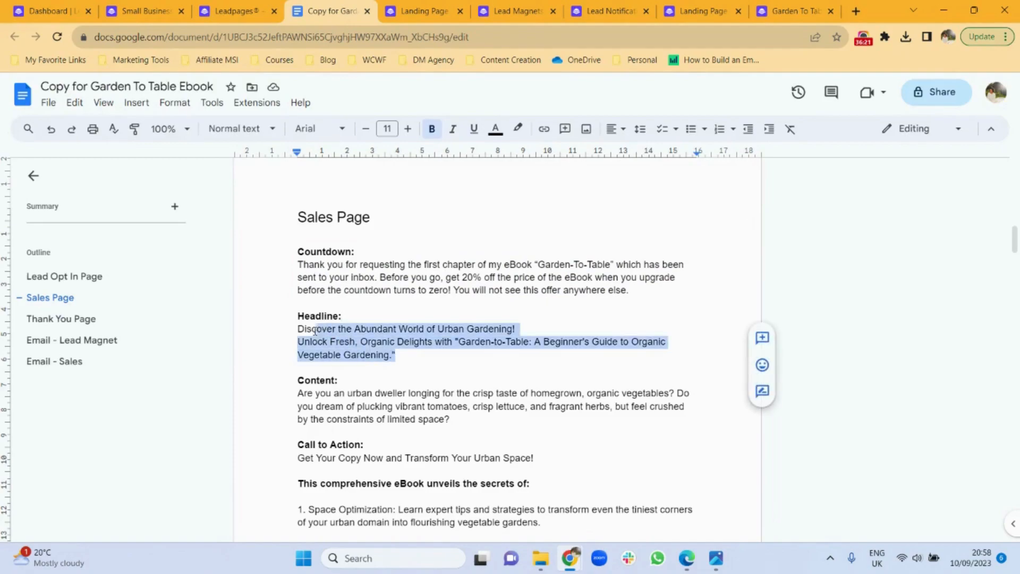
Return to the Leadpages editor, paste the copied headline into the hero section's text area and remove the trailing empty line
click(225, 7)
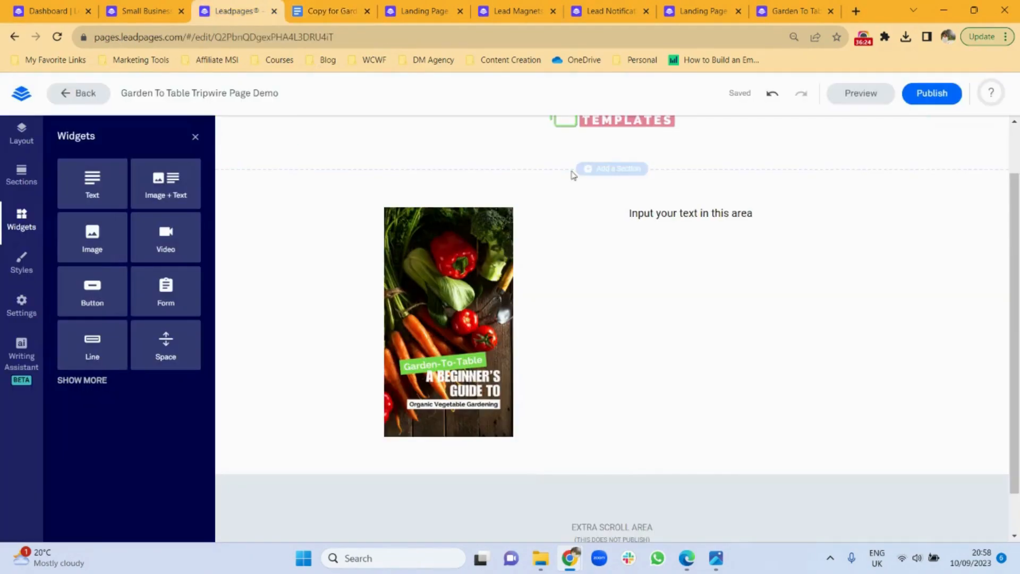
click(642, 207)
key(ctrl+v)
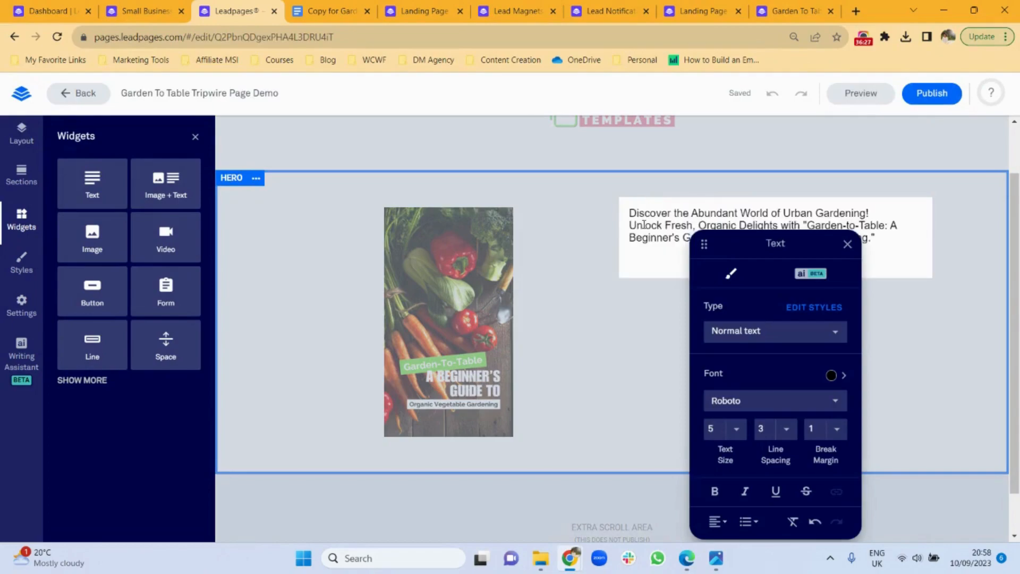
key(BackSpace)
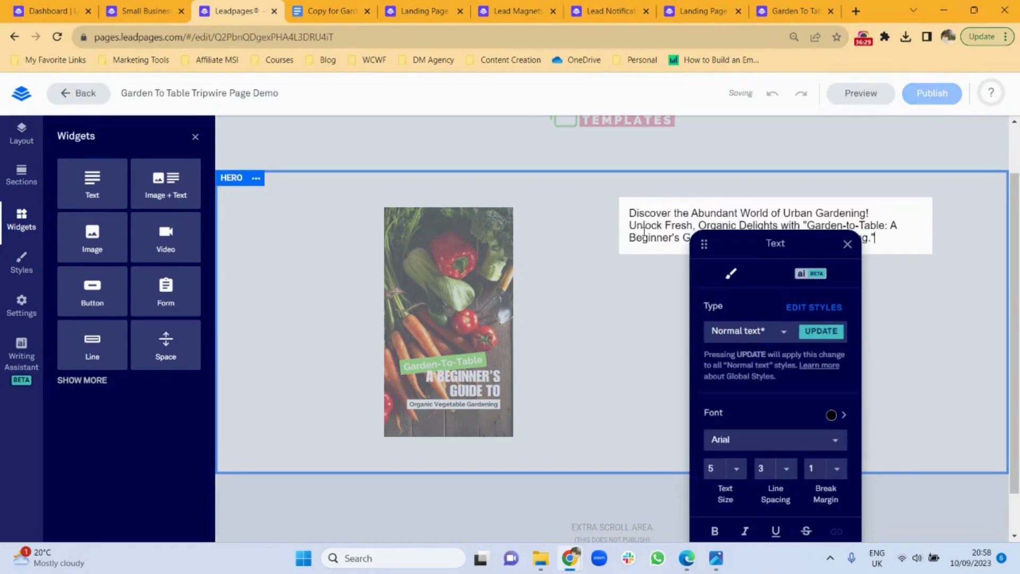
Try Headline 1 on the entire pasted hero text, then set it to Headline 2
triple_click(638, 225)
key(ctrl+a)
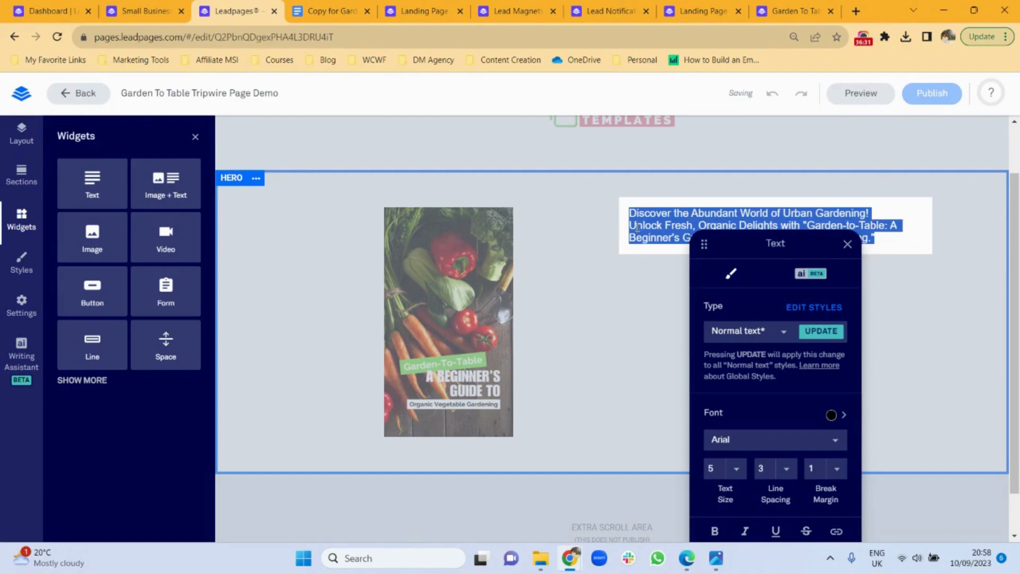
click(780, 339)
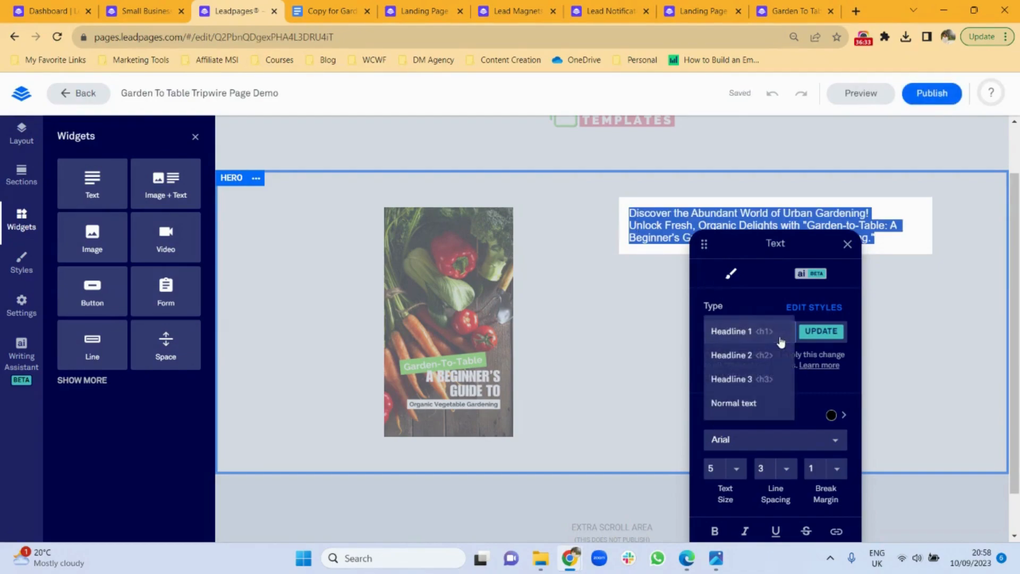
click(744, 333)
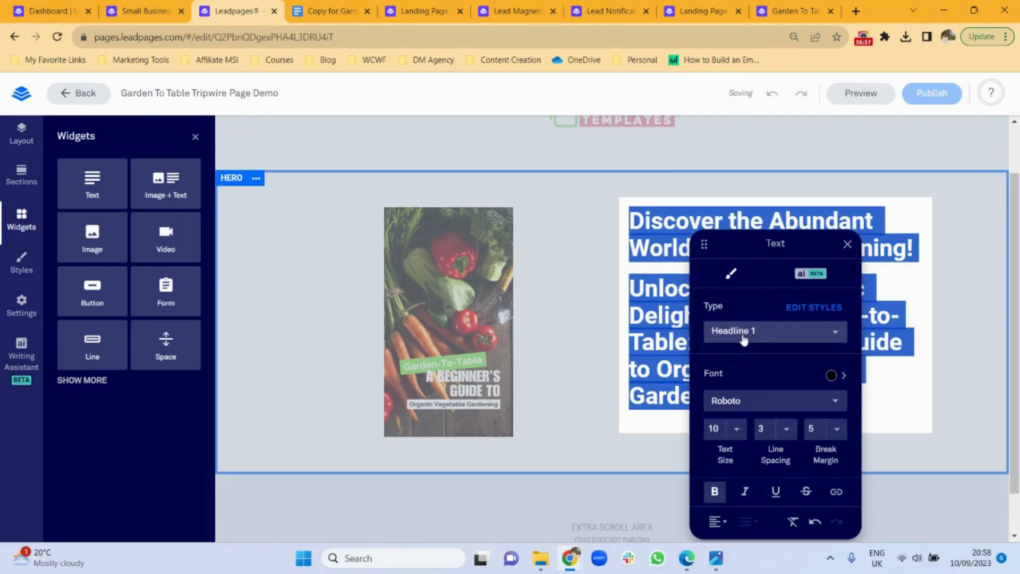
click(840, 335)
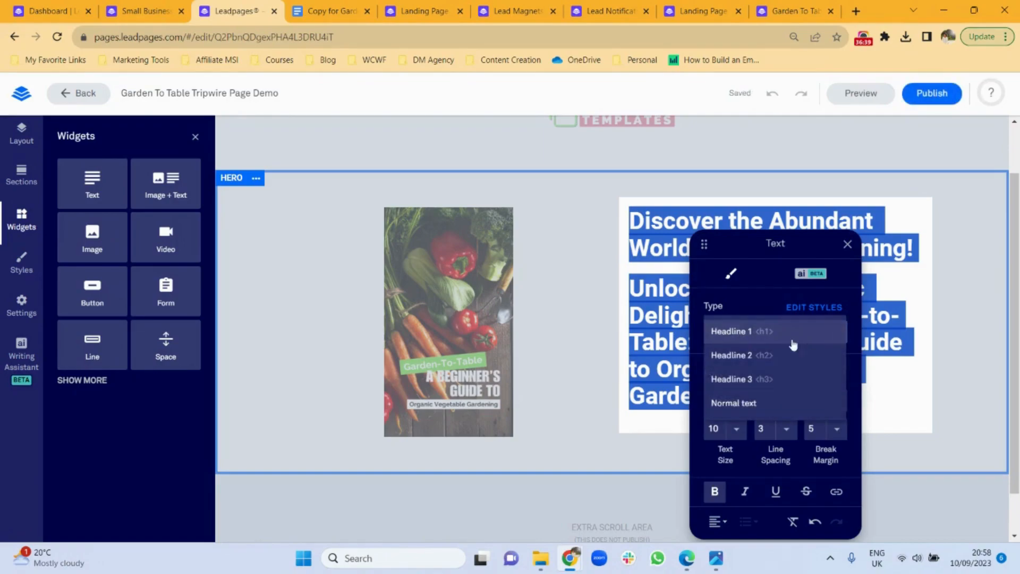
click(763, 359)
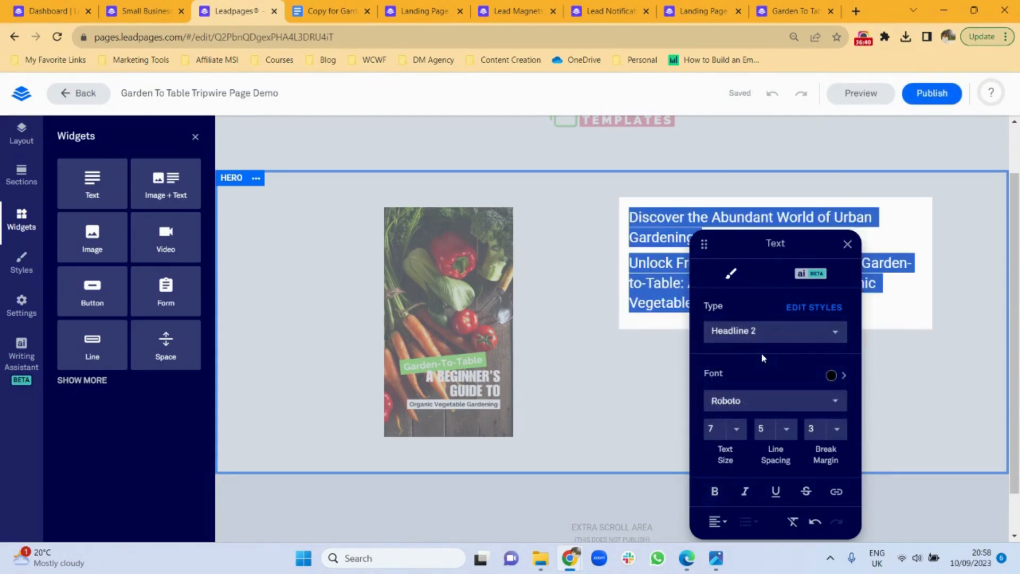
Set the entire hero text to the Raleway font and make it bold
click(835, 412)
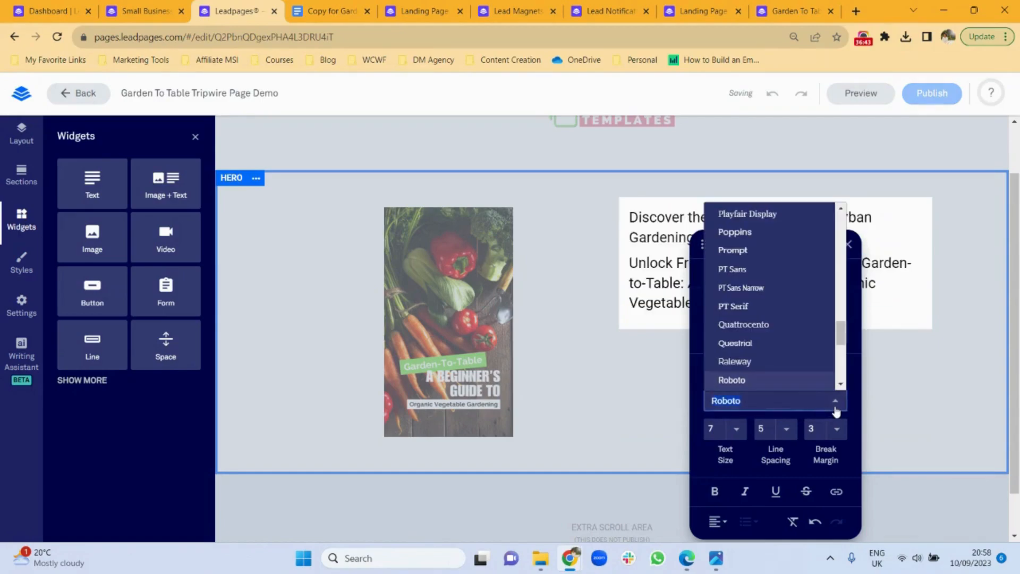
click(792, 373)
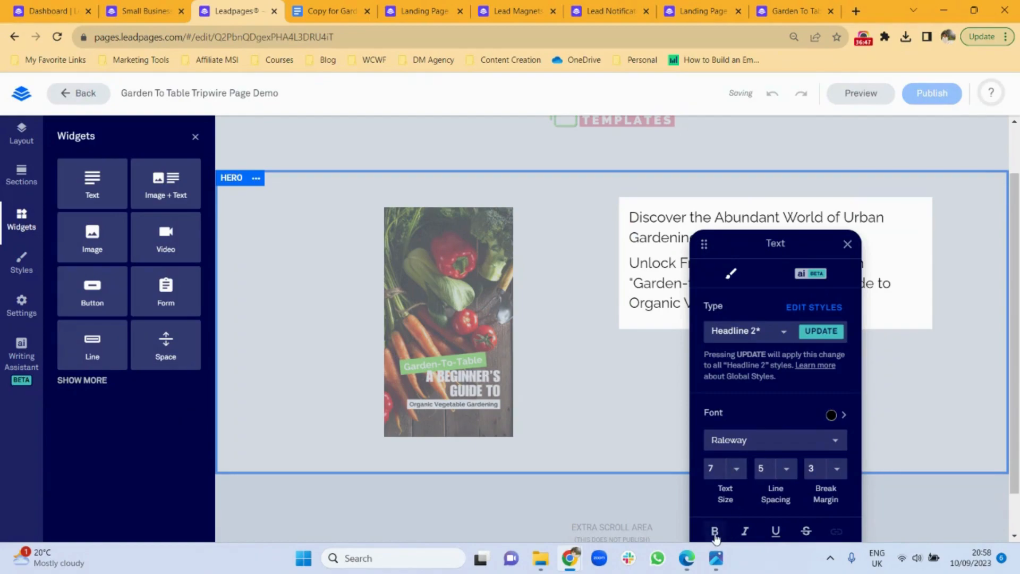
triple_click(661, 242)
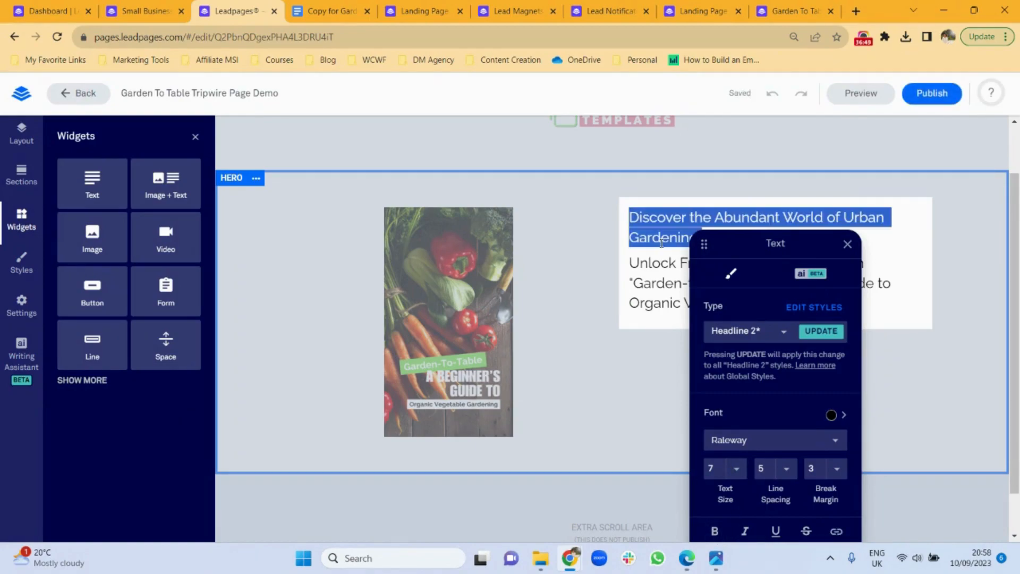
key(ctrl+a)
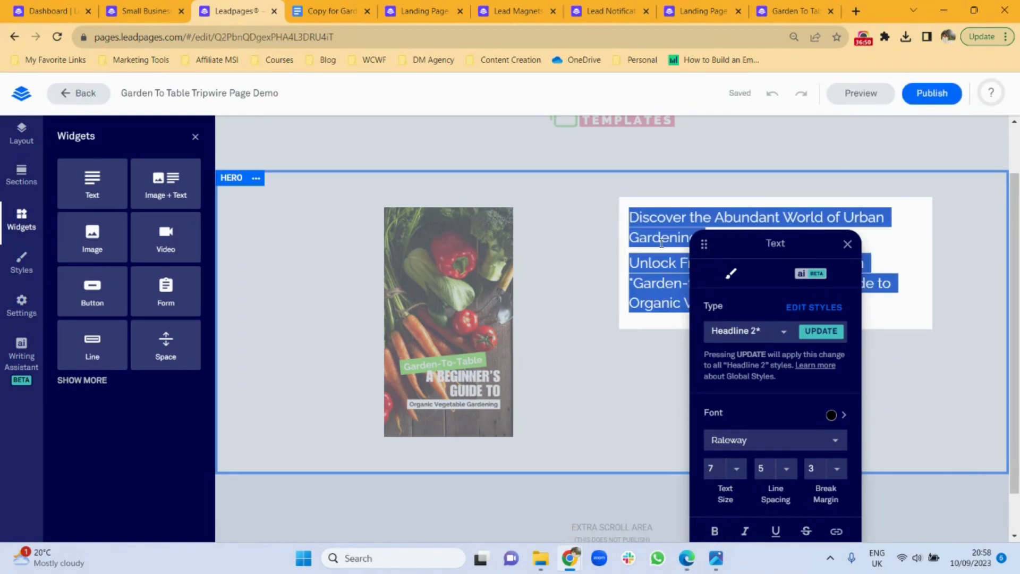
click(715, 531)
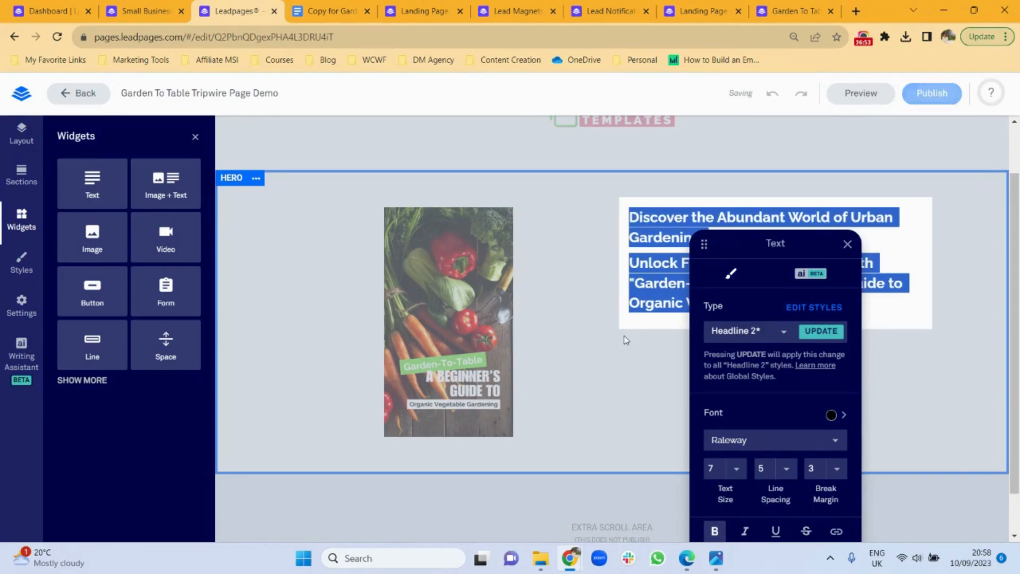
click(627, 343)
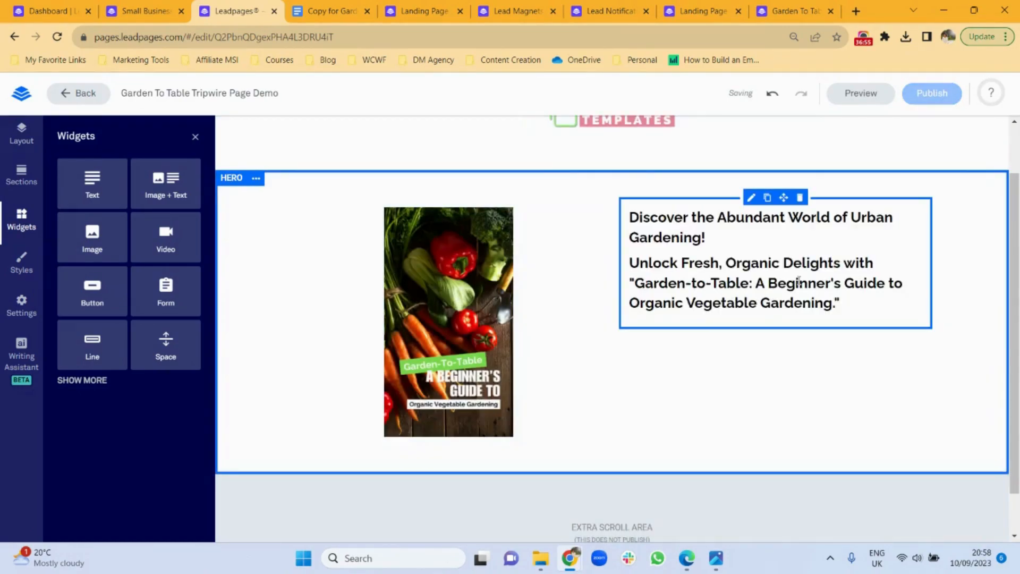
Apply the Headline 1 type to all of the hero text
triple_click(687, 267)
key(ctrl+a)
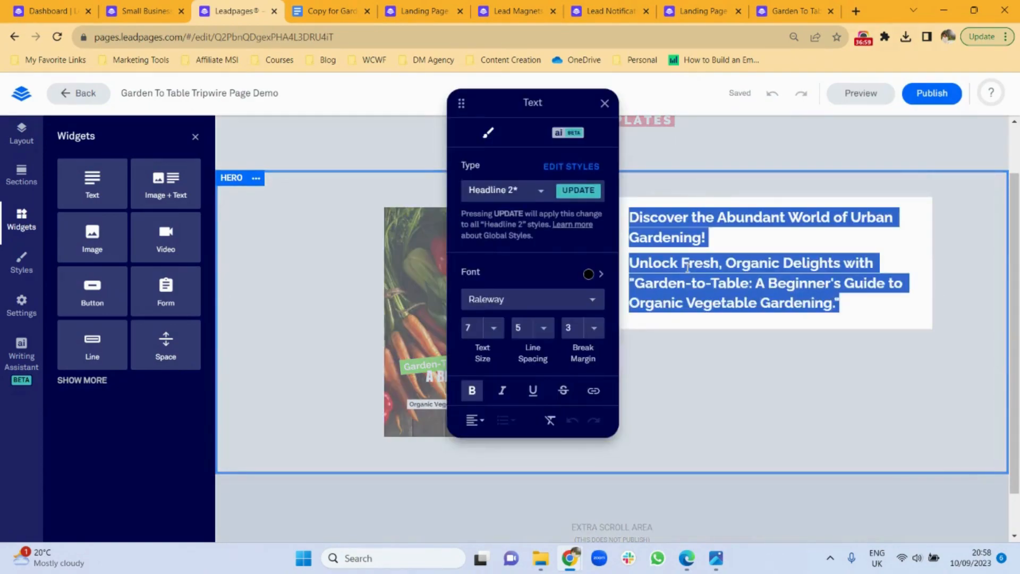
click(545, 193)
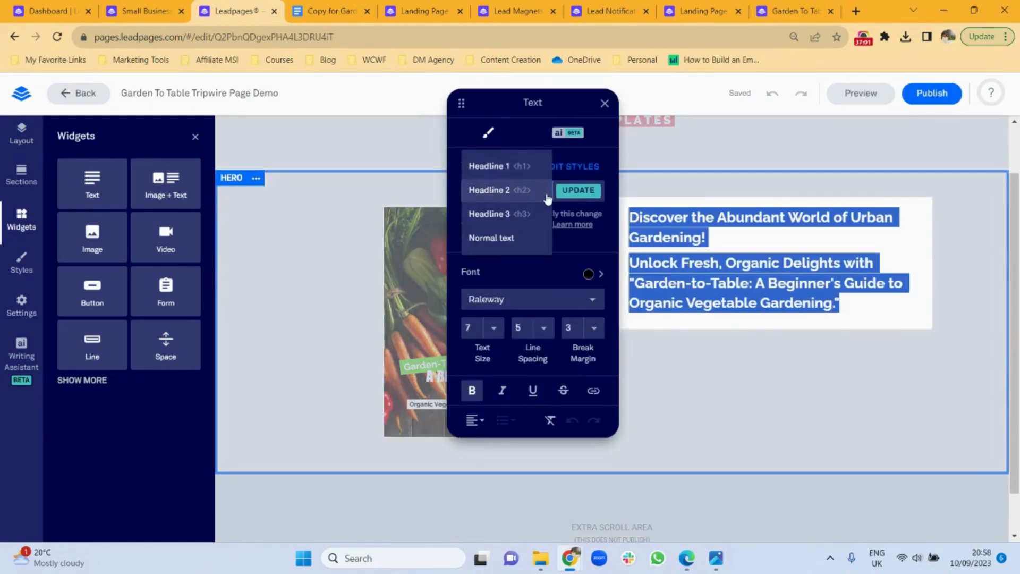
click(507, 165)
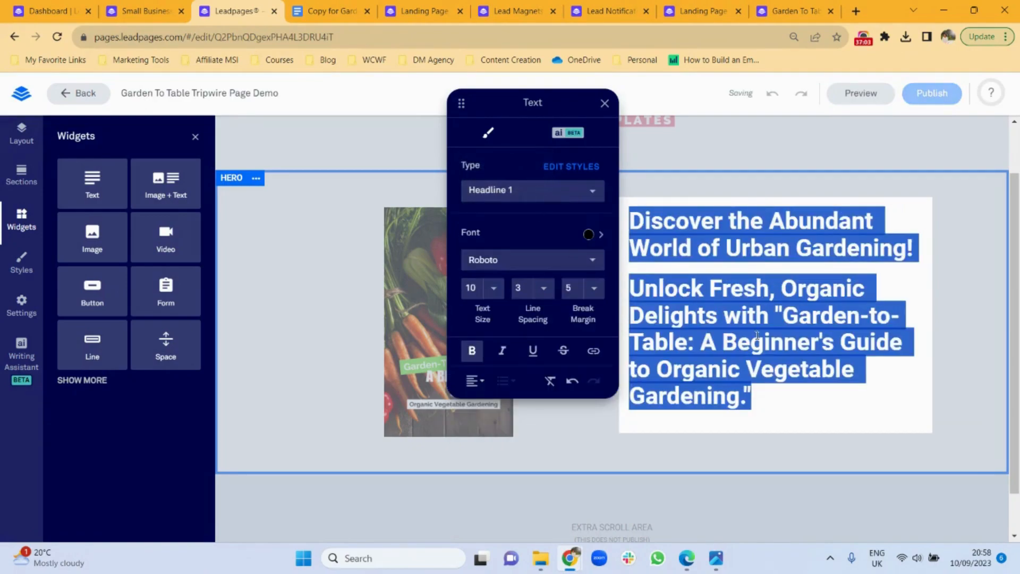
Format the second paragraph, starting "Unlock Fresh, Organic Delights", as Headline 2 in the Raleway font
click(778, 284)
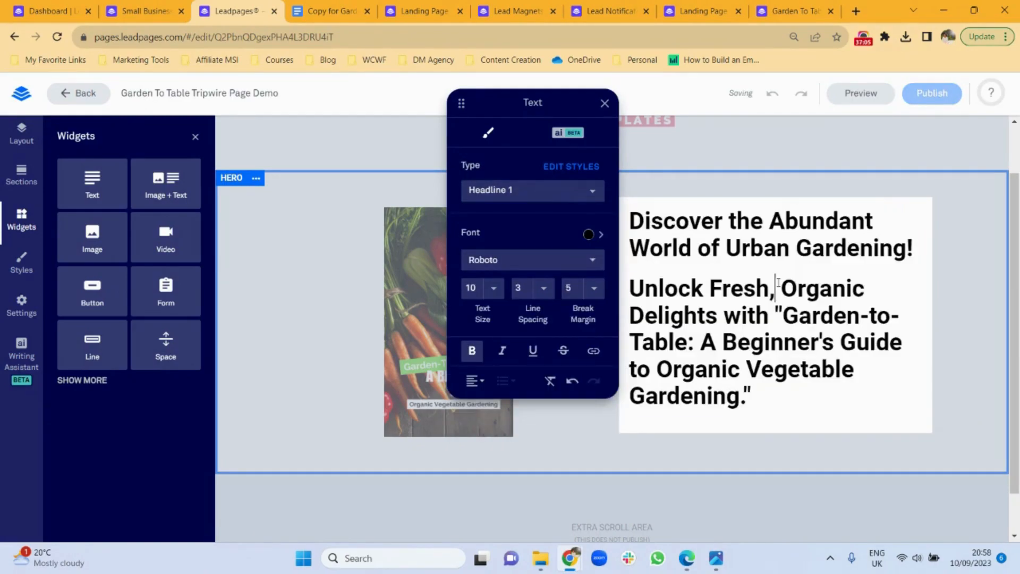
click(630, 286)
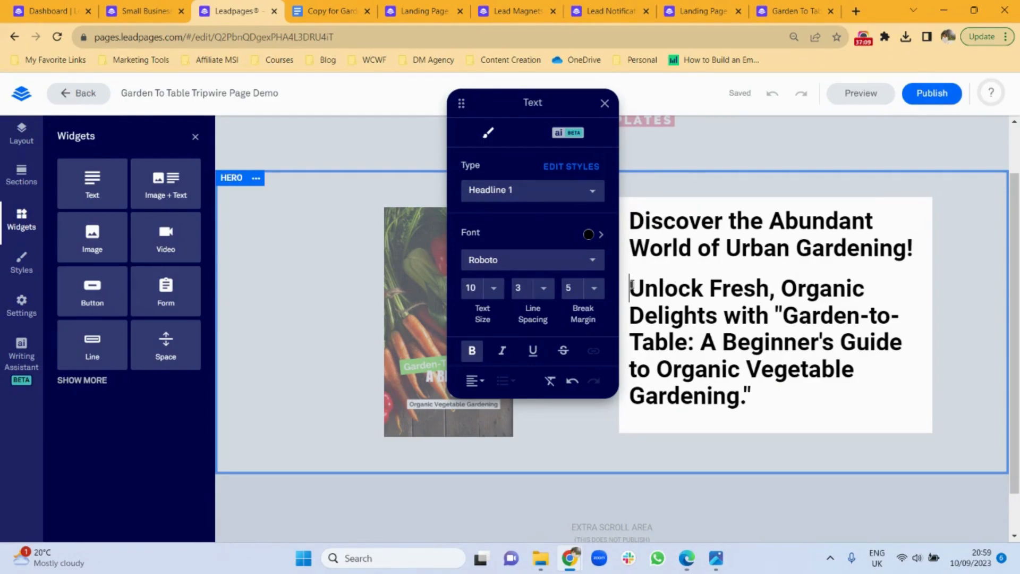
drag(631, 286, 757, 395)
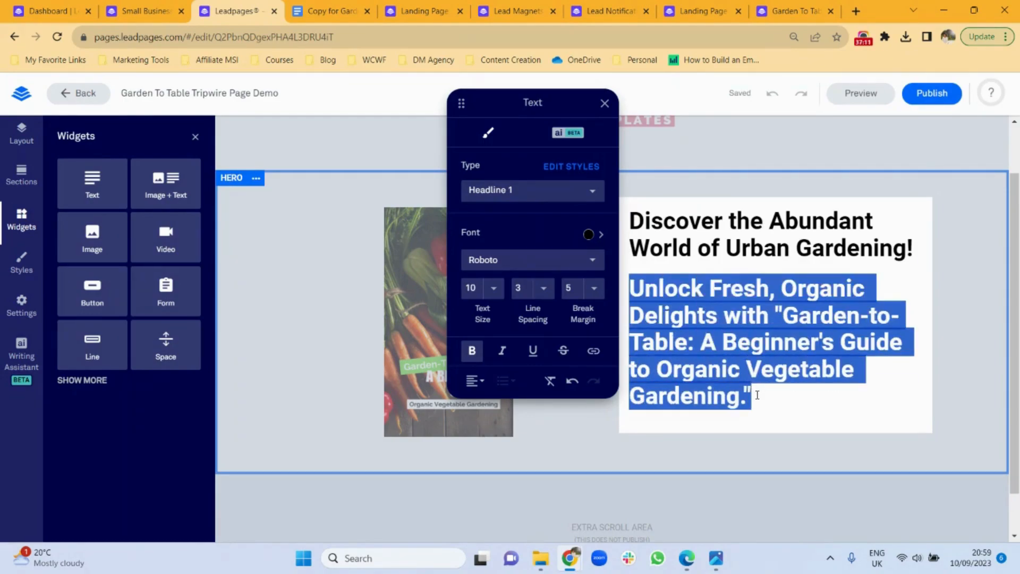
click(582, 193)
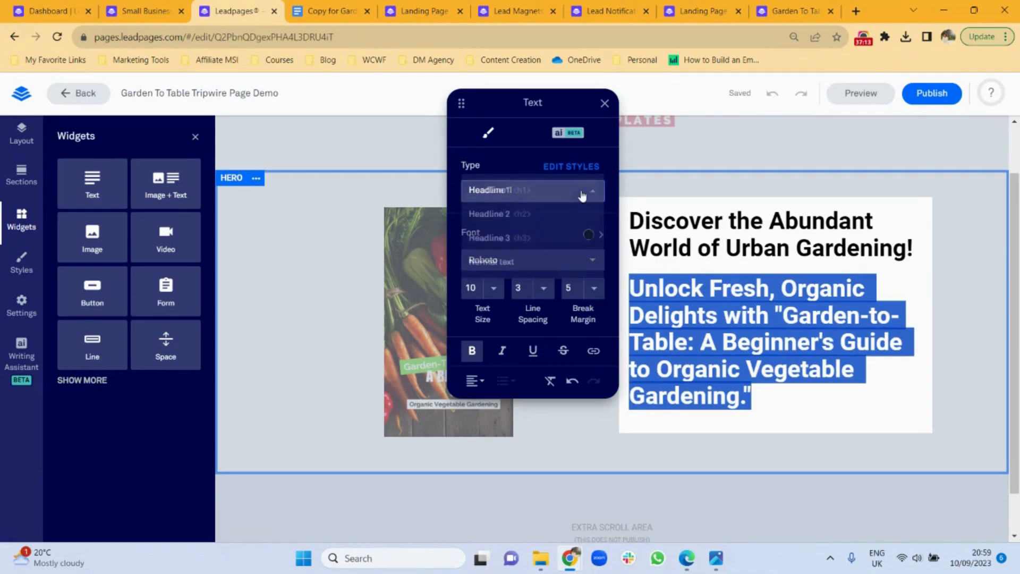
click(516, 215)
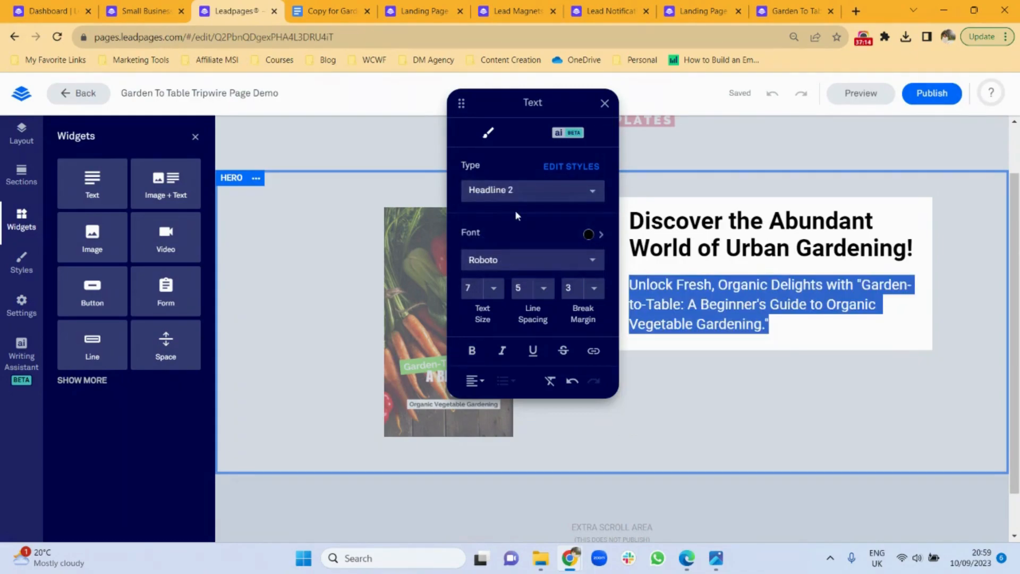
click(595, 266)
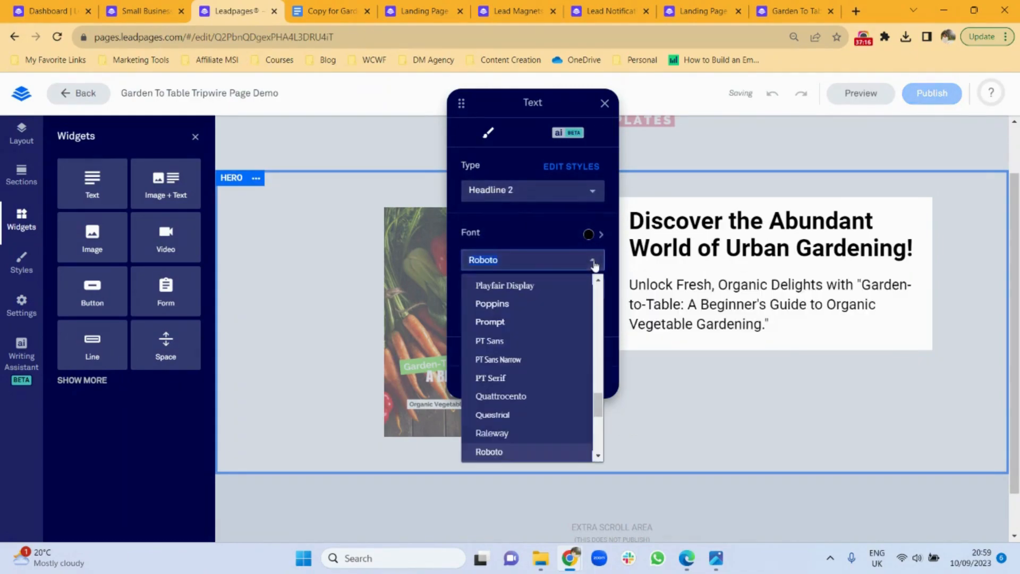
click(523, 433)
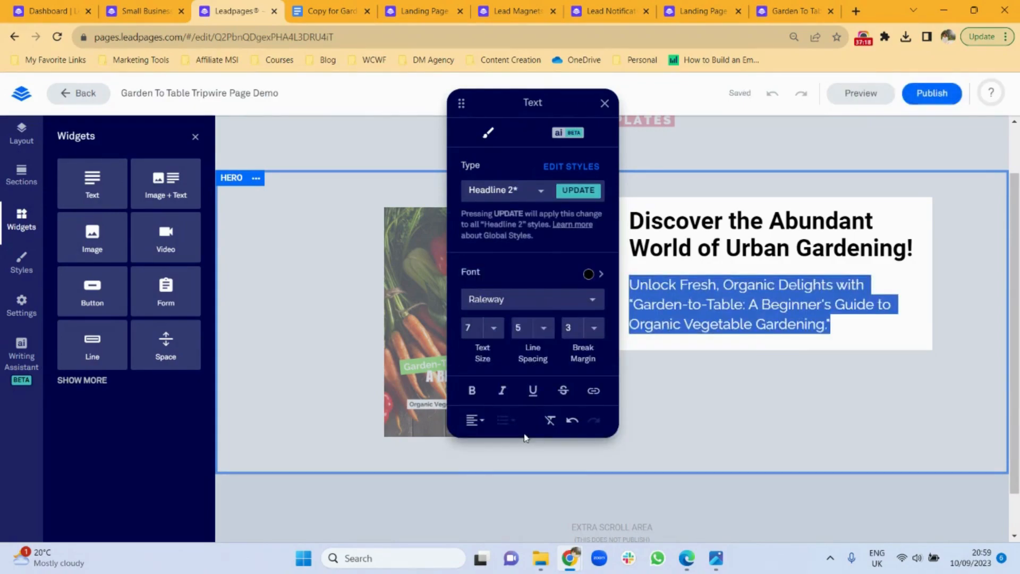
Set the hero headline "Discover the Abundant World of Urban Gardening!" to the Raleway font and finish editing the text
triple_click(718, 219)
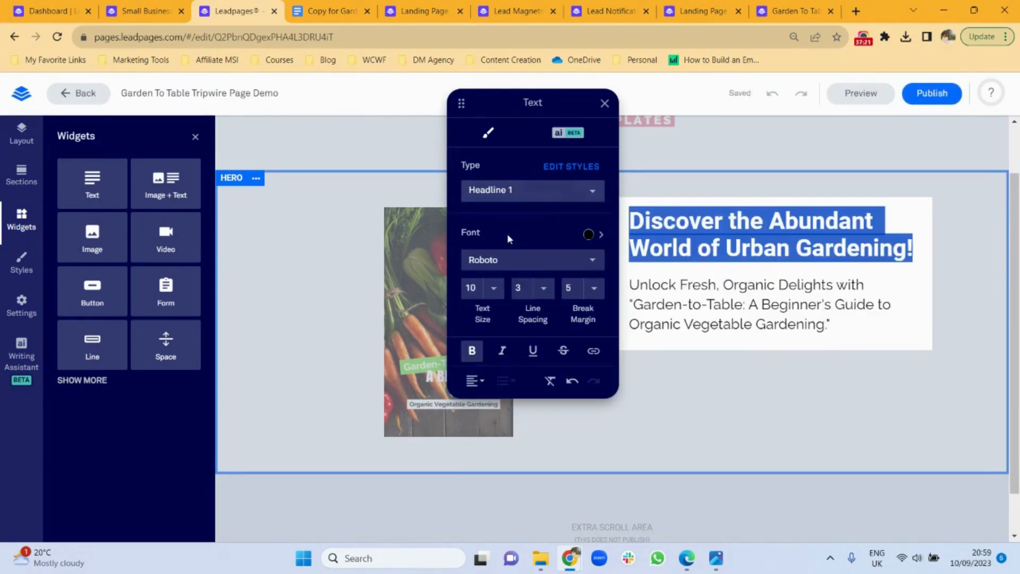
click(510, 260)
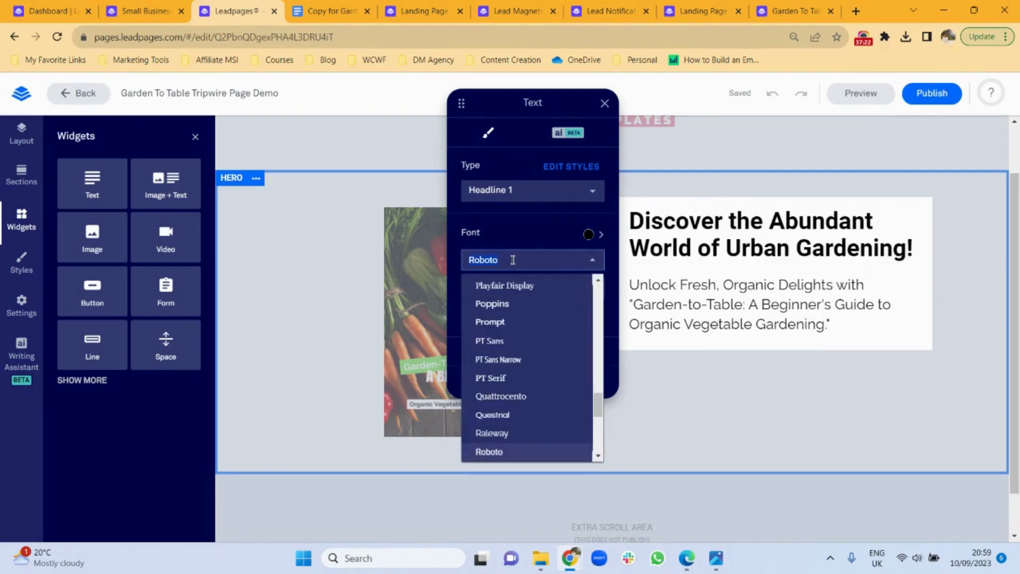
click(510, 431)
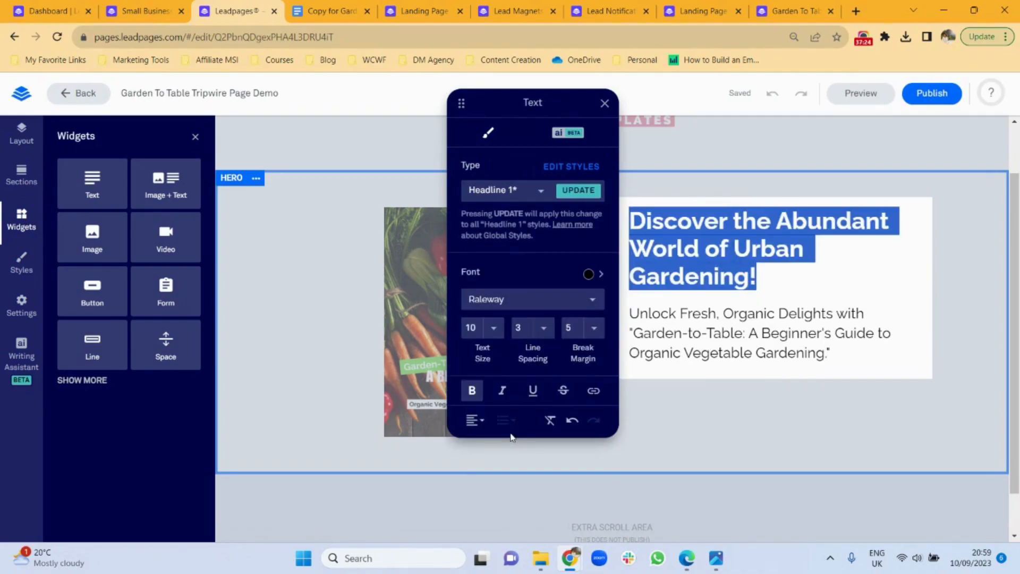
click(690, 419)
Switch to the Google Doc and copy the sales page's Content paragraph, starting "Are you an urban dweller"
click(321, 6)
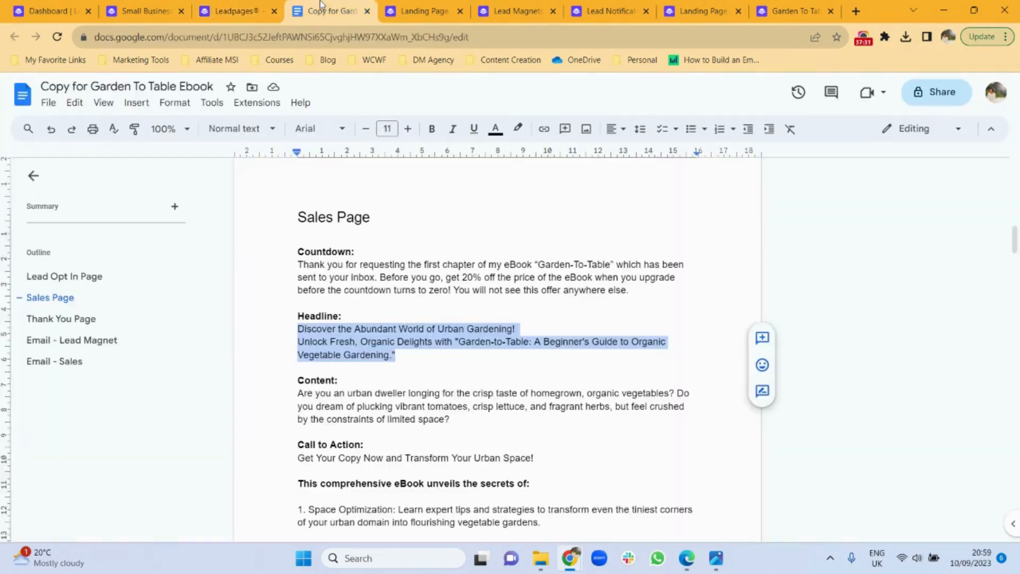
drag(453, 423, 289, 387)
click(289, 389)
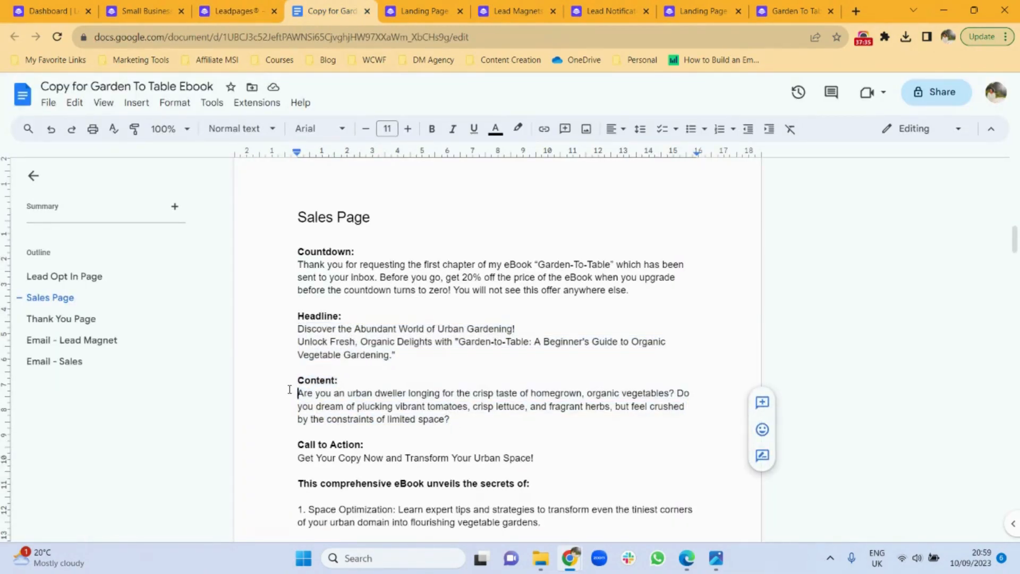
drag(458, 422, 297, 400)
key(ctrl+c)
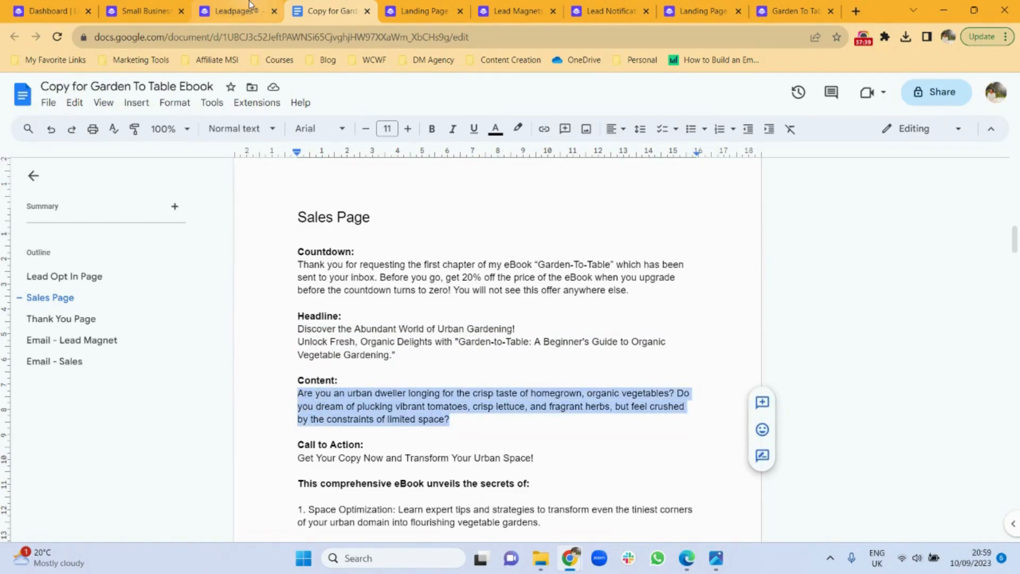
Back in Leadpages, add a text widget below the hero subheadline and replace its placeholder with the copied Content paragraph
click(234, 10)
click(698, 375)
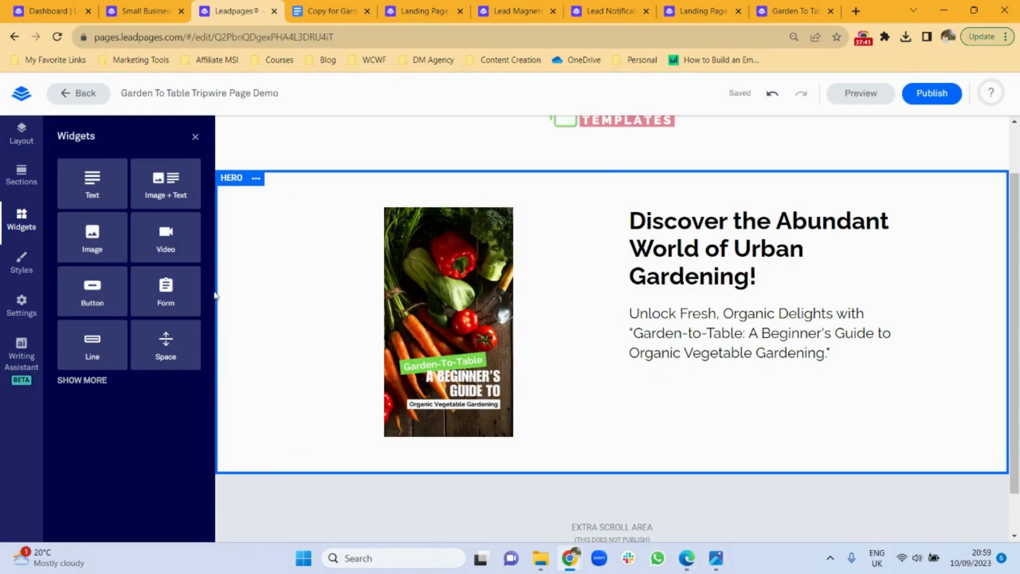
drag(92, 184, 701, 424)
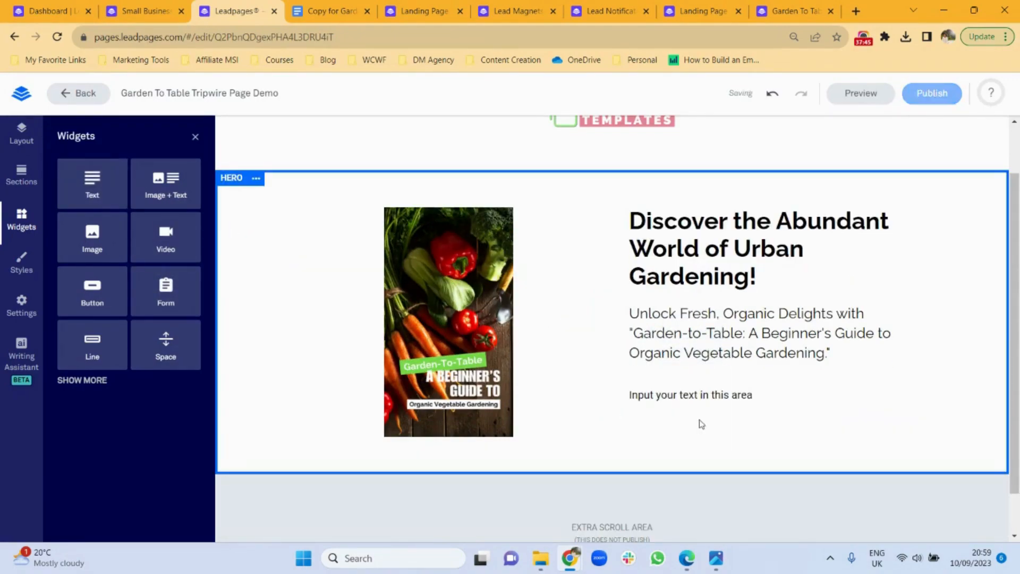
double_click(661, 396)
key(ctrl+v)
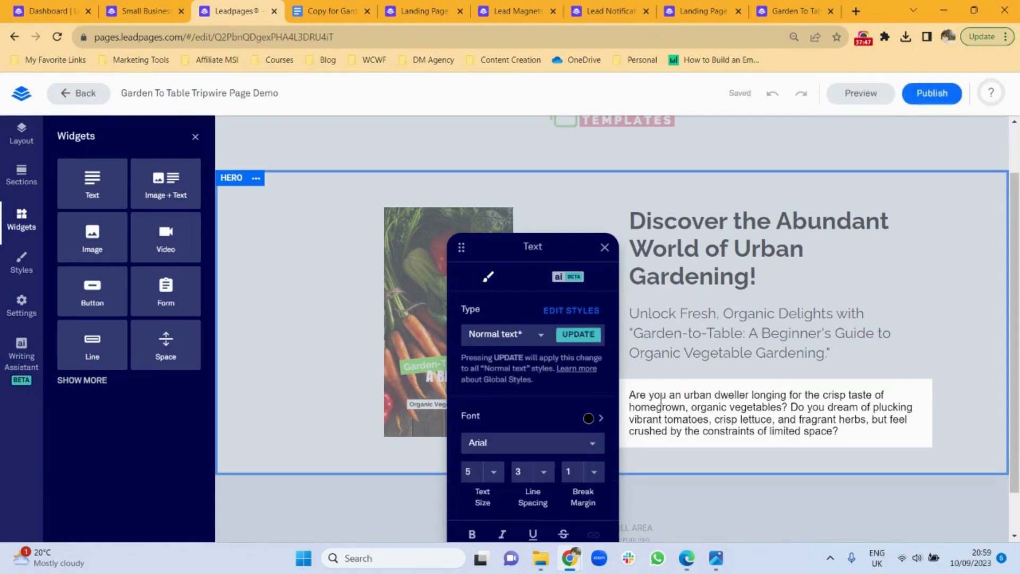
Format the "Are you an urban dweller" paragraph in the Raleway font with line spacing 5
triple_click(661, 398)
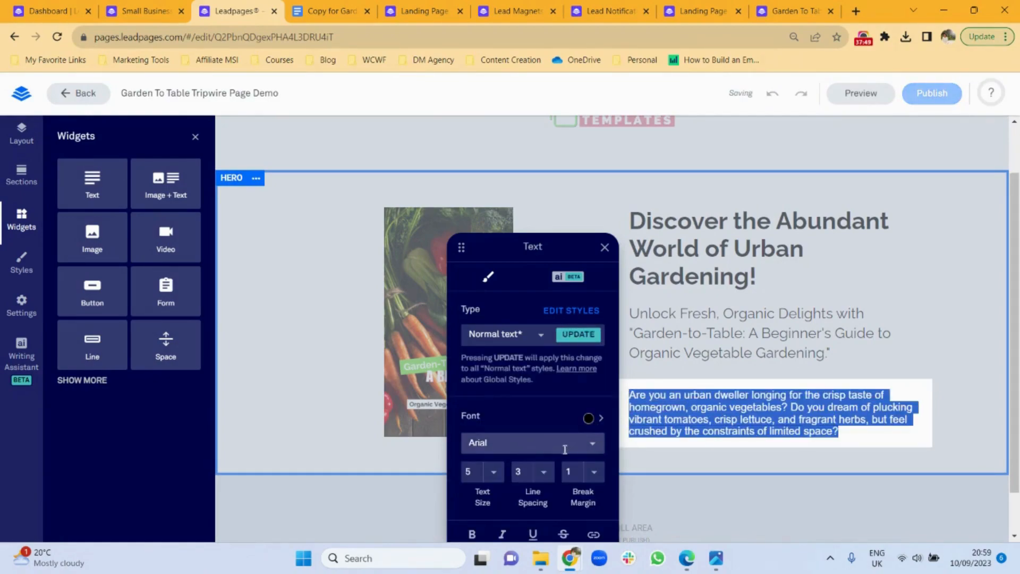
click(594, 450)
drag(598, 267, 593, 379)
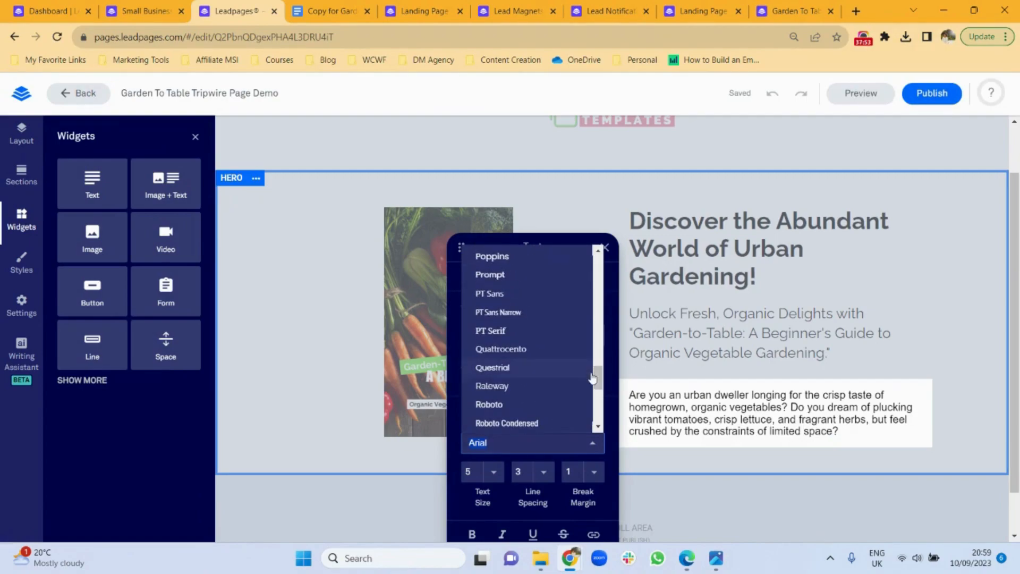
click(522, 386)
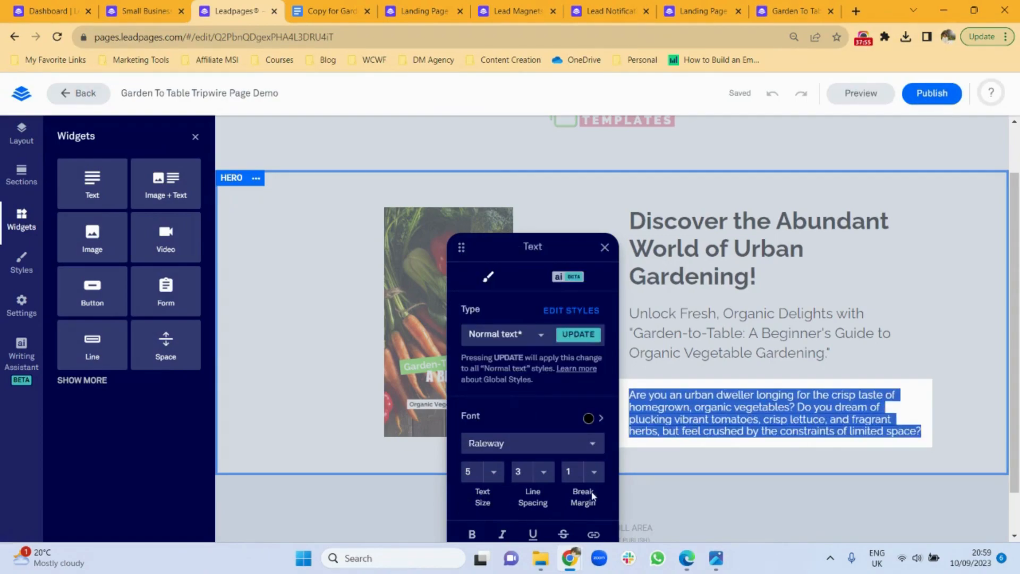
click(544, 473)
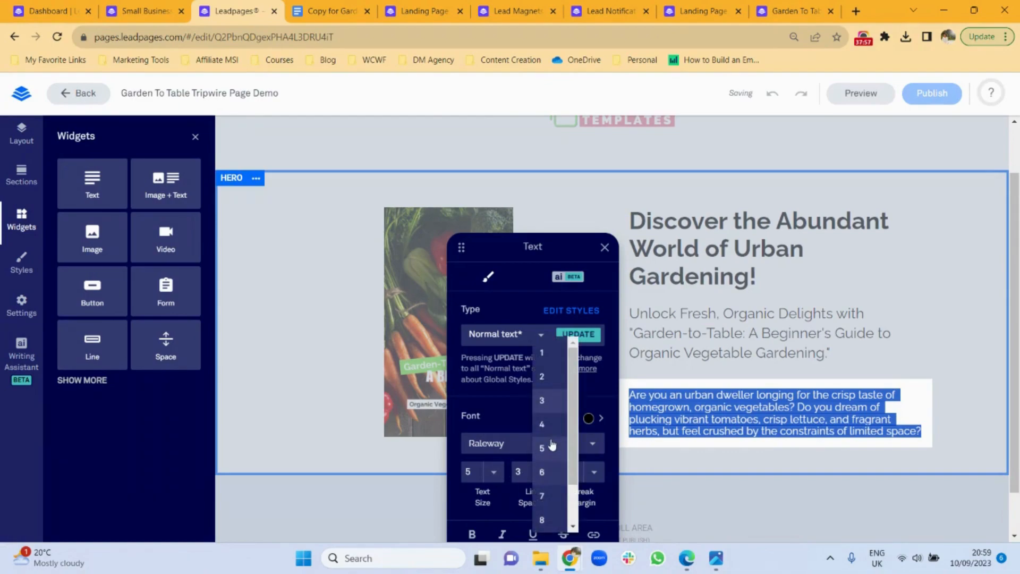
click(551, 452)
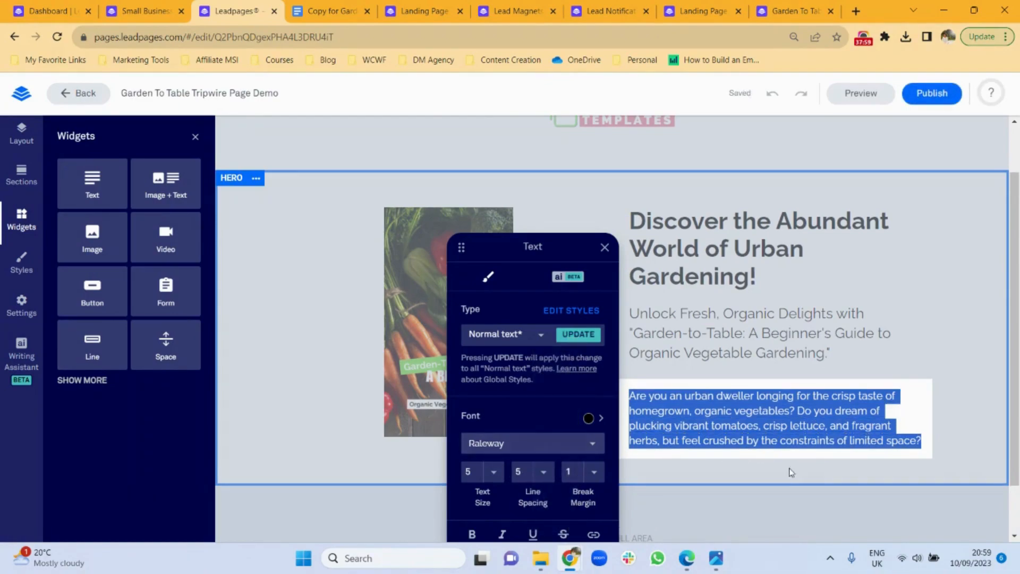
click(830, 468)
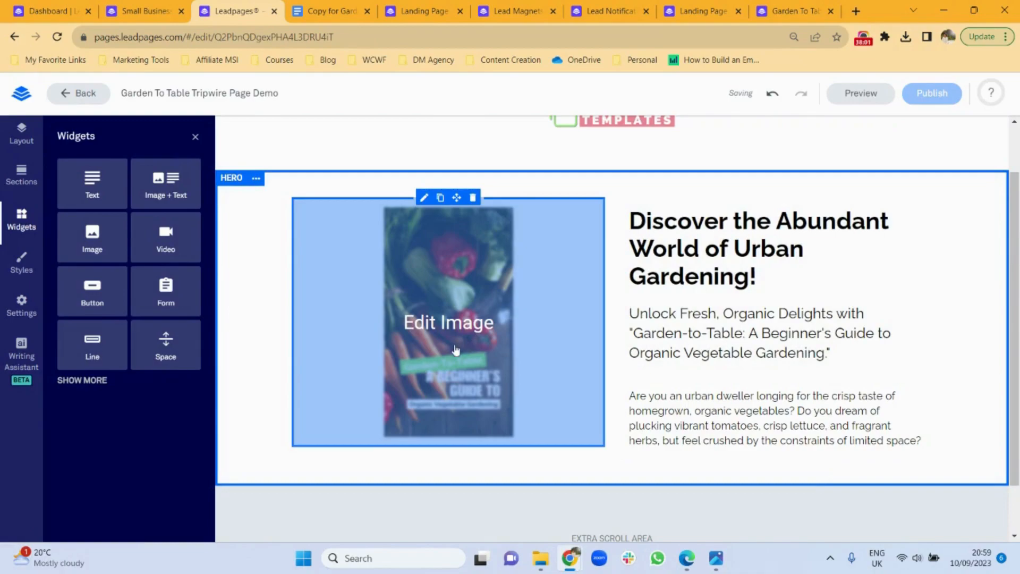
Enlarge the ebook cover image in the hero section so it extends past the text beside it
click(456, 341)
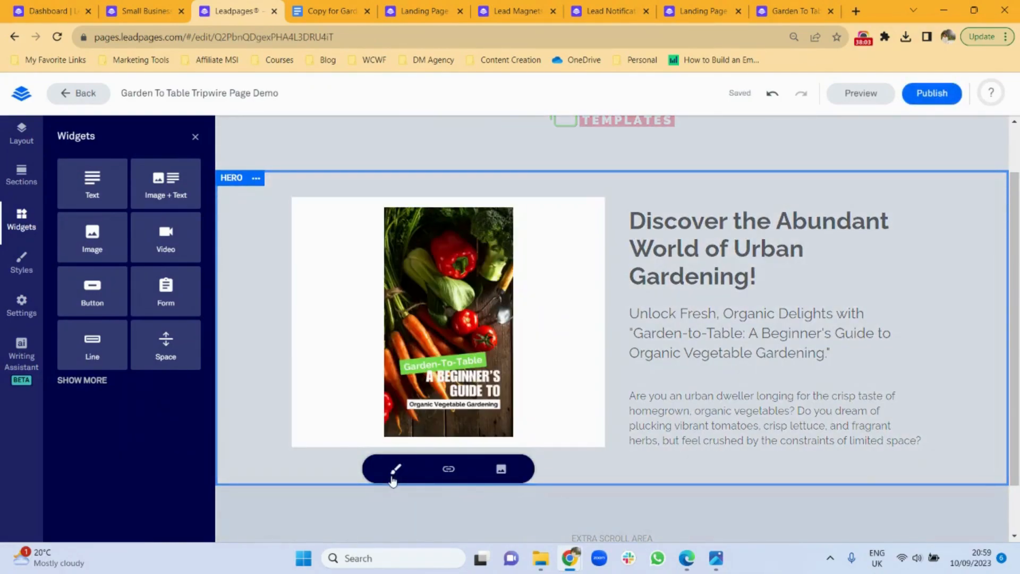
click(395, 469)
drag(444, 496, 467, 500)
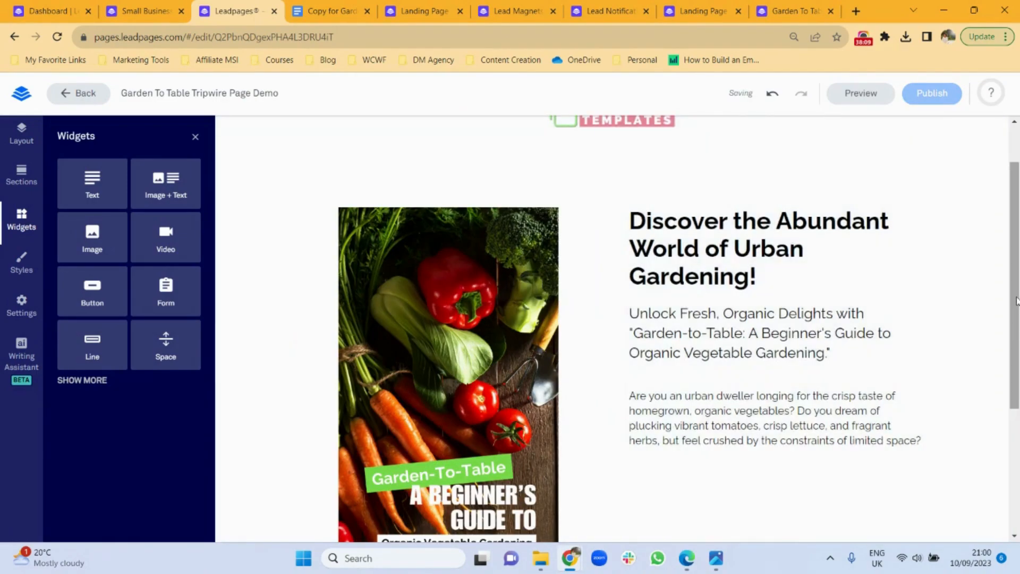
Add a button widget below the "Are you an urban dweller" paragraph in the hero section
drag(1016, 301, 1016, 335)
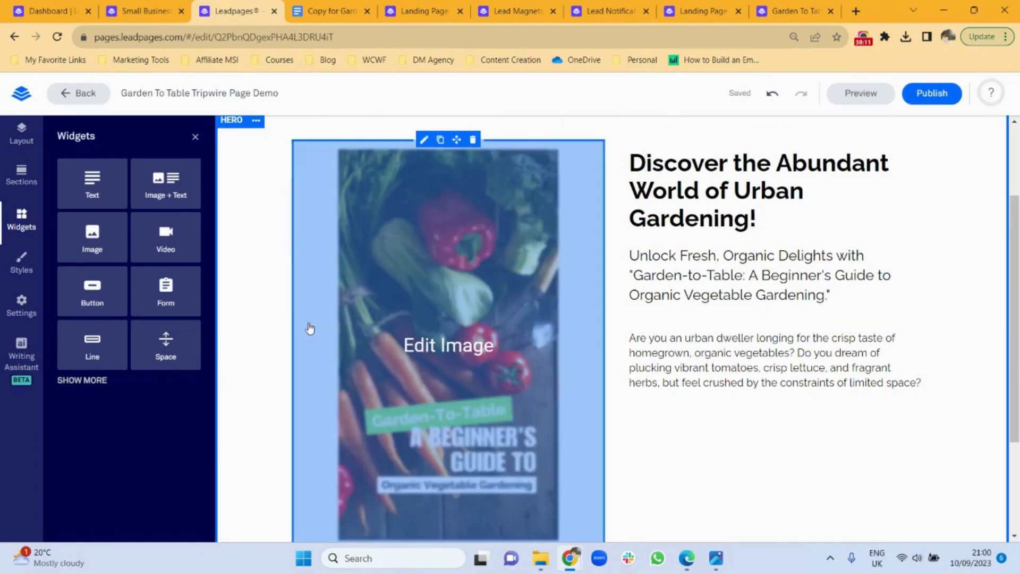
drag(106, 296, 697, 452)
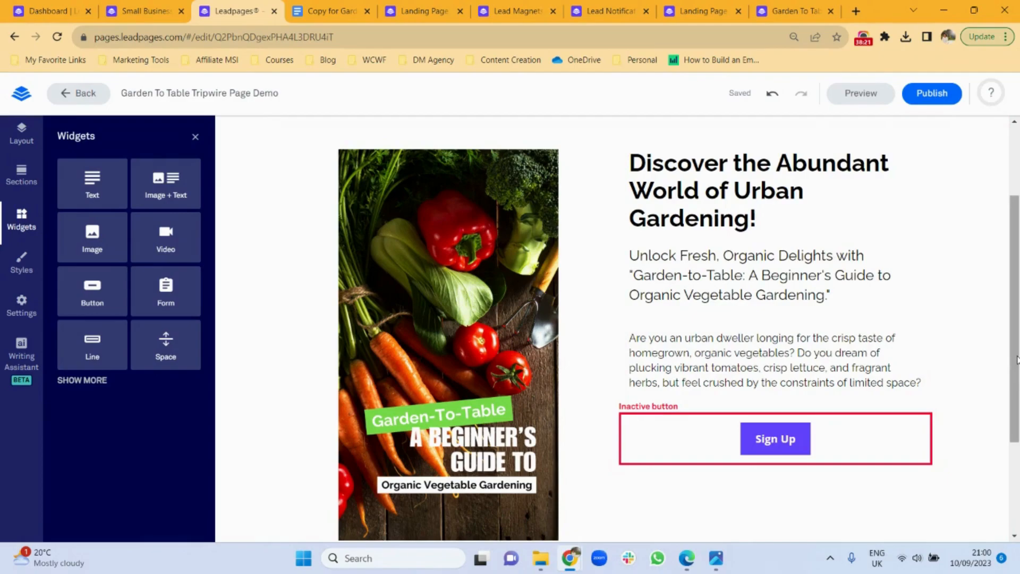
Insert a Blank section with a single column between the logo and the hero section
drag(1017, 359, 1017, 291)
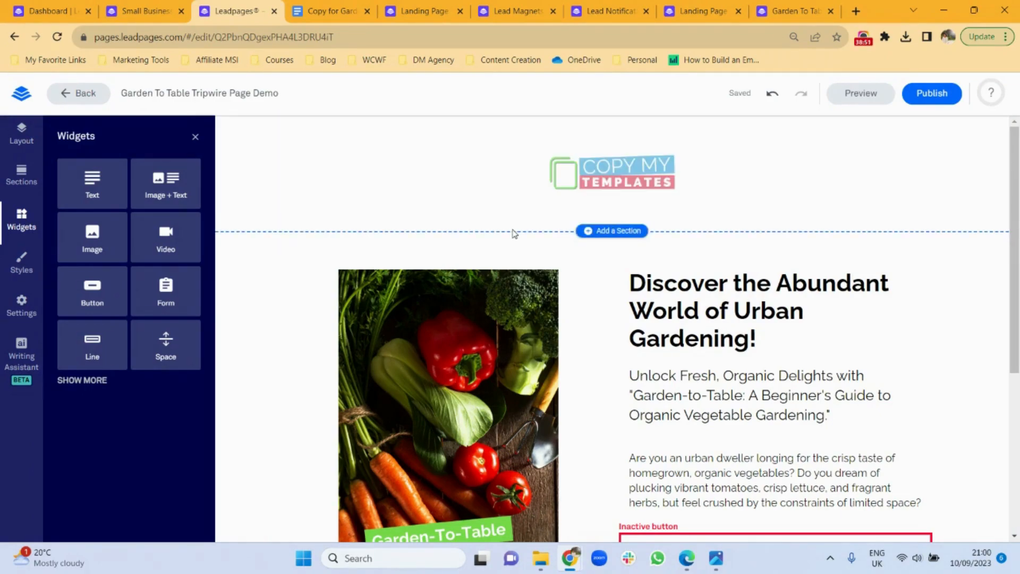
click(594, 233)
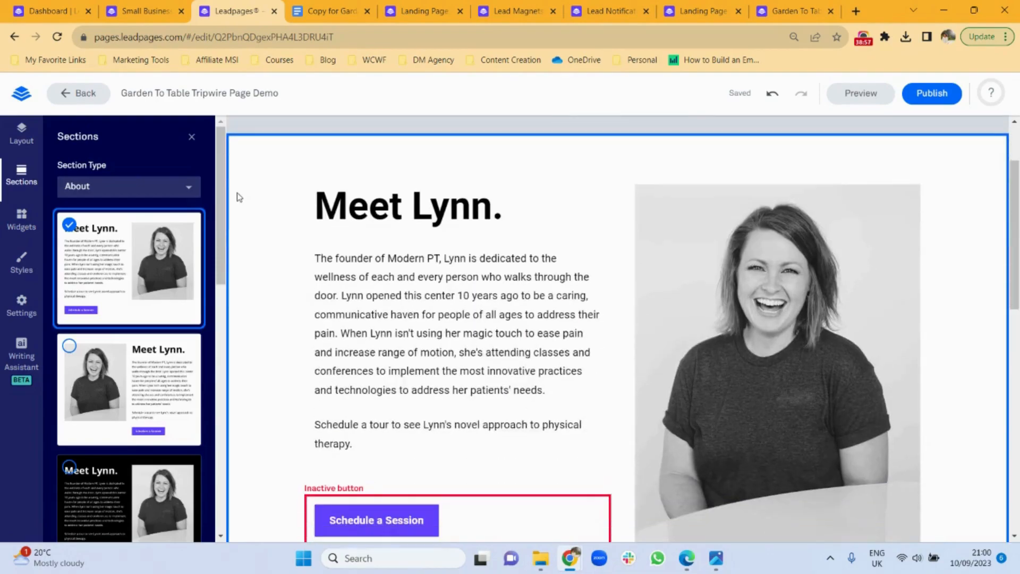
click(188, 191)
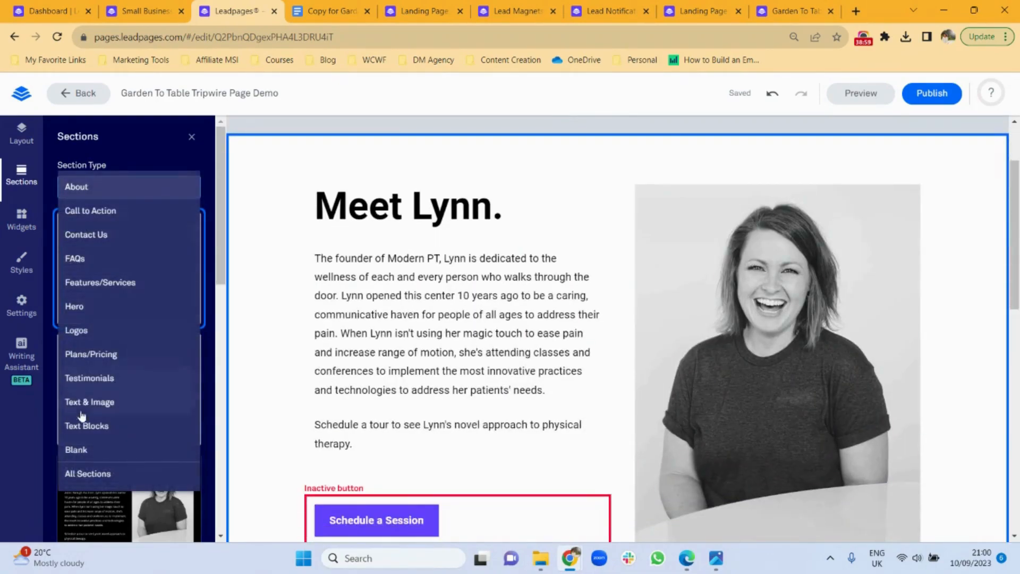
click(91, 451)
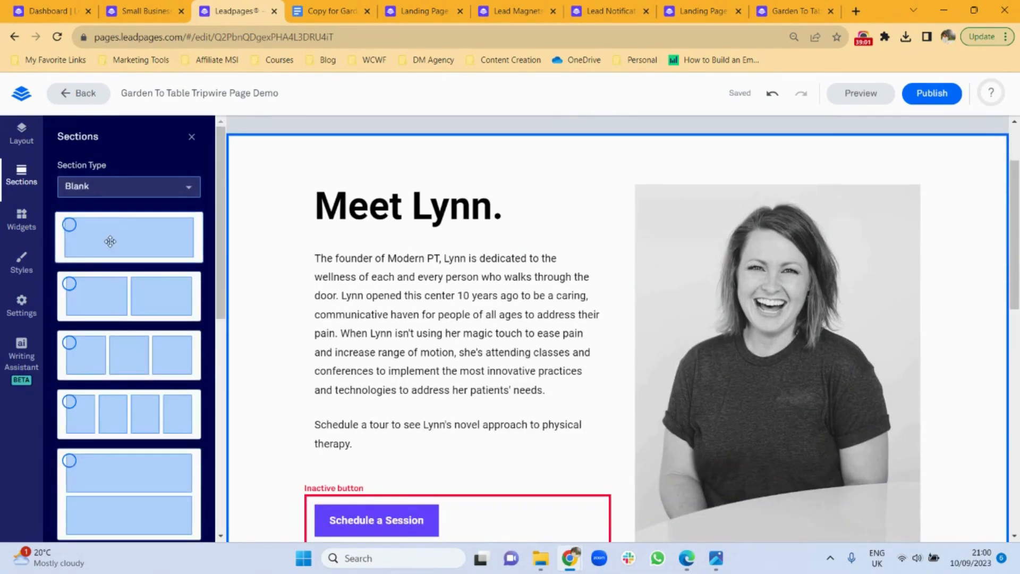
click(110, 242)
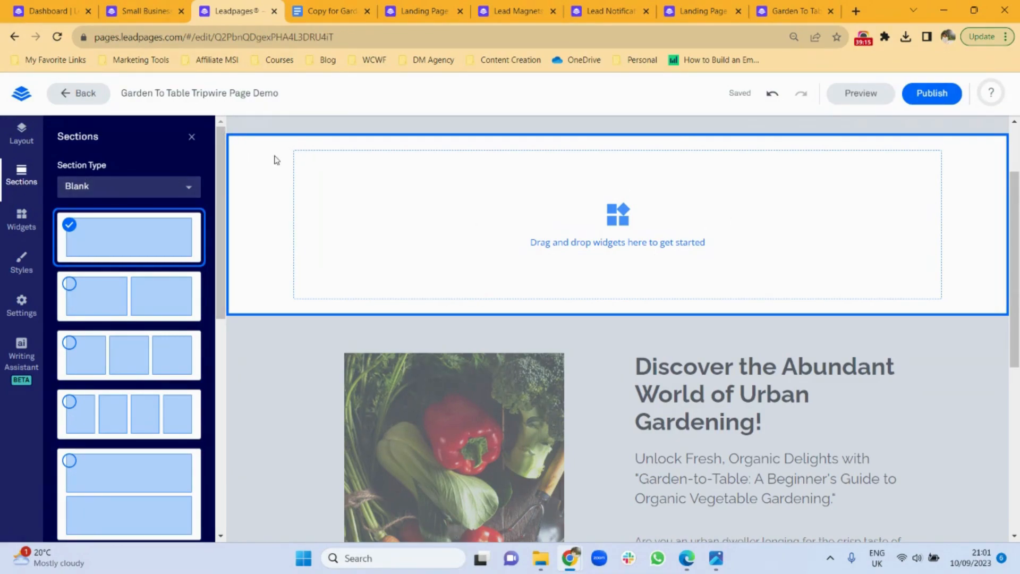
Set the new blank section's background to the light blue brand color
click(20, 222)
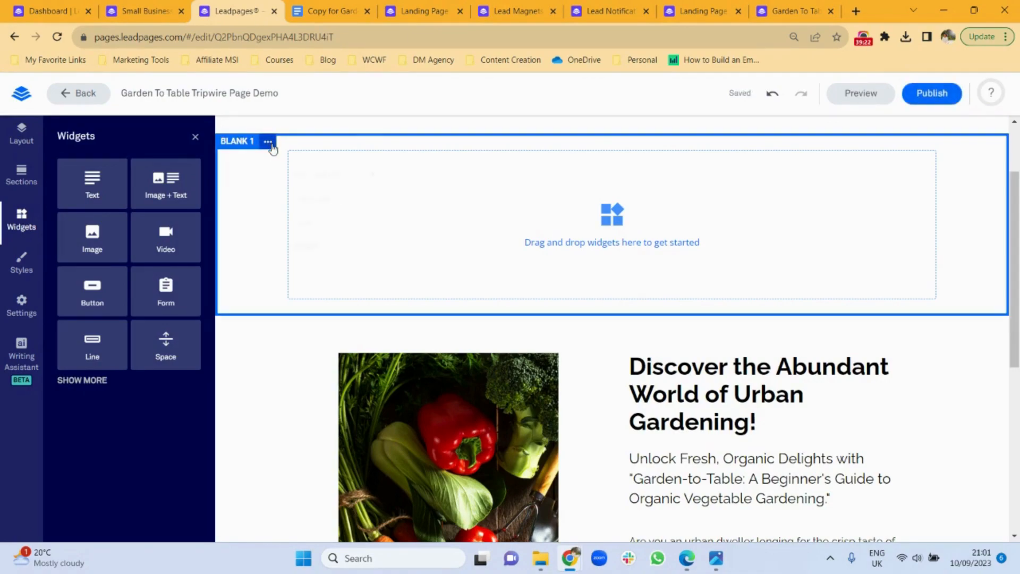
click(268, 142)
click(293, 153)
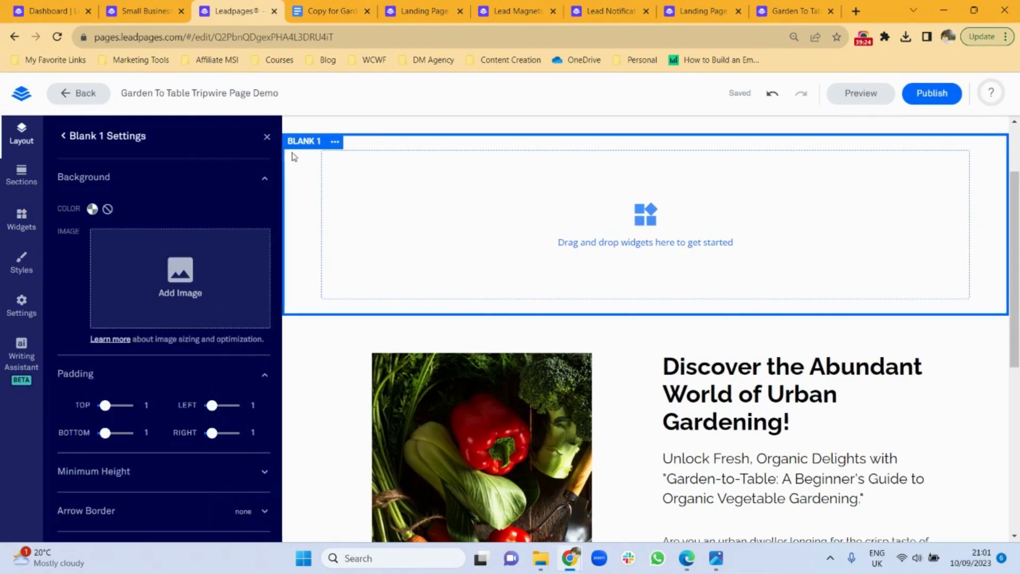
click(92, 210)
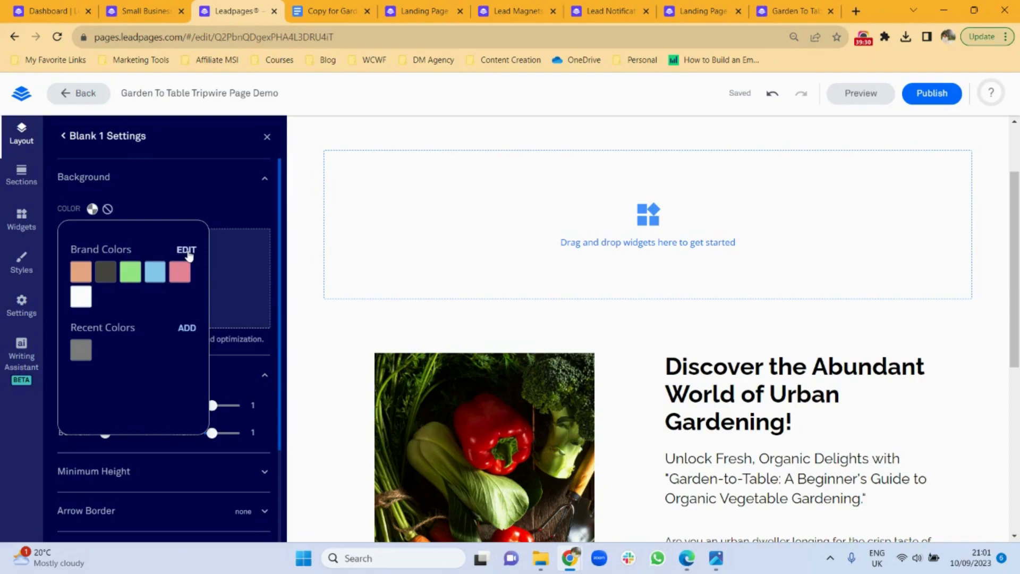
click(151, 280)
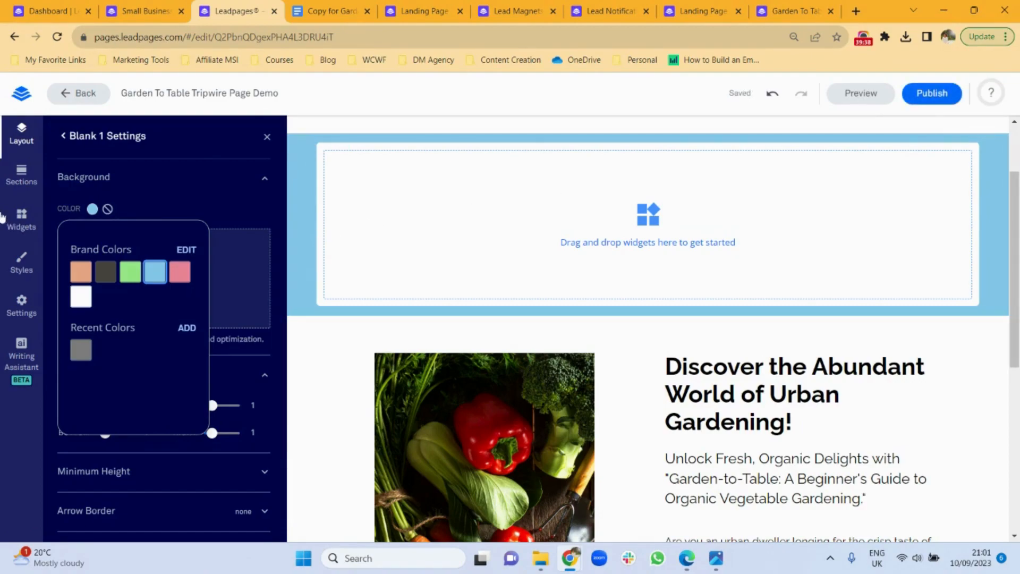
Add a text widget to the blue section and fill it with the Countdown paragraph copied from the Google Doc
click(21, 221)
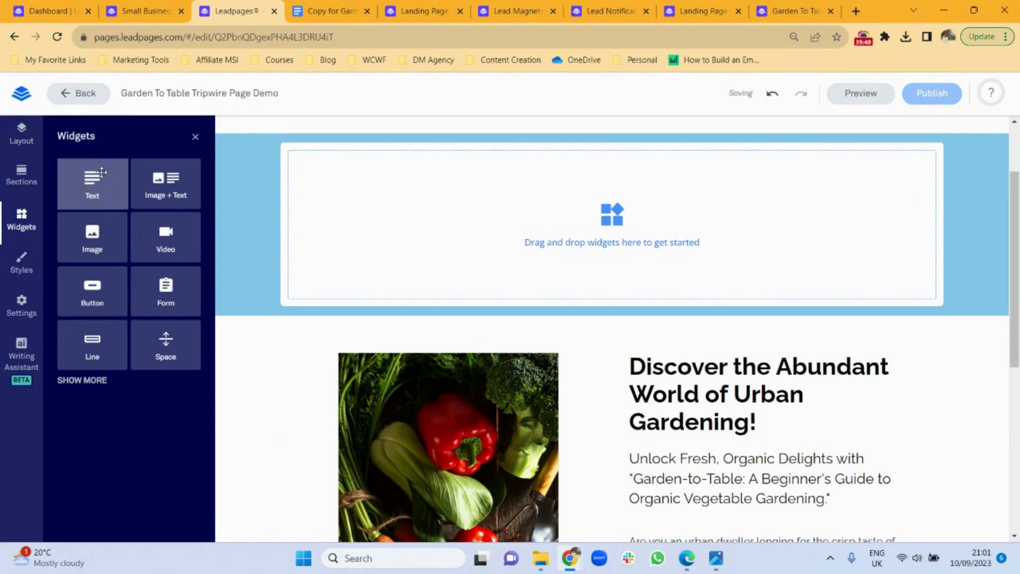
drag(100, 182, 409, 218)
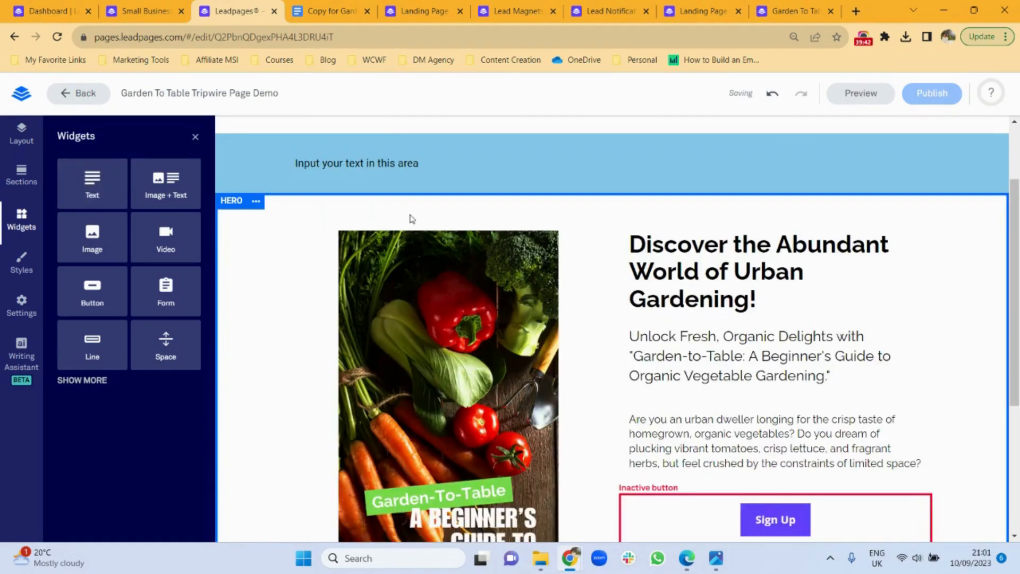
click(329, 6)
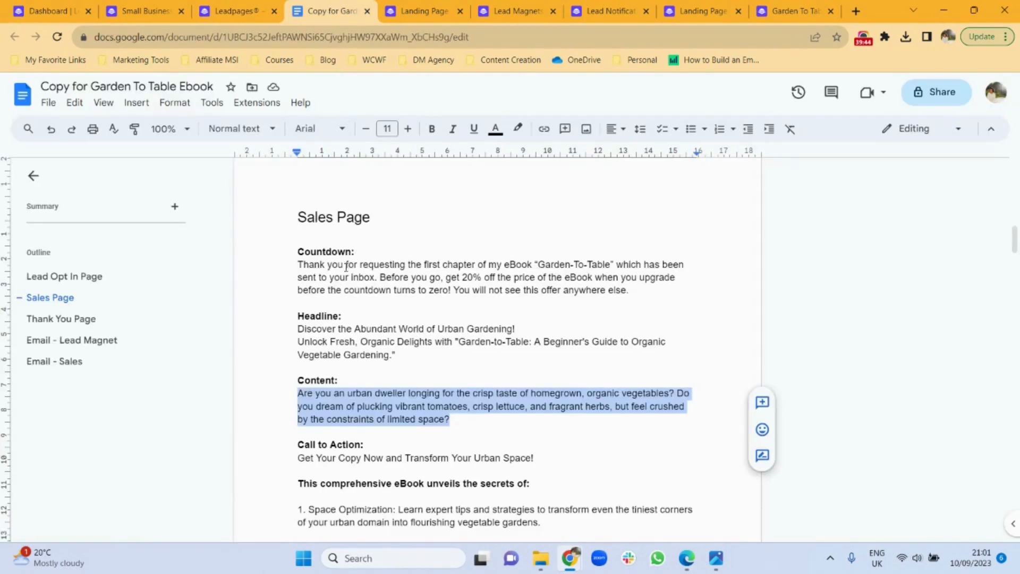
drag(632, 290, 290, 265)
key(ctrl+c)
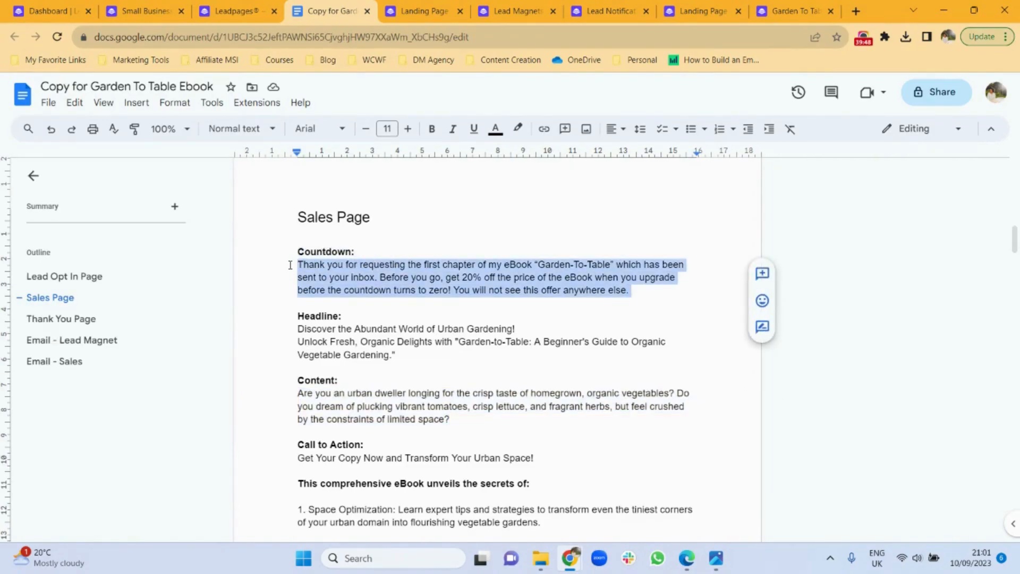
click(247, 7)
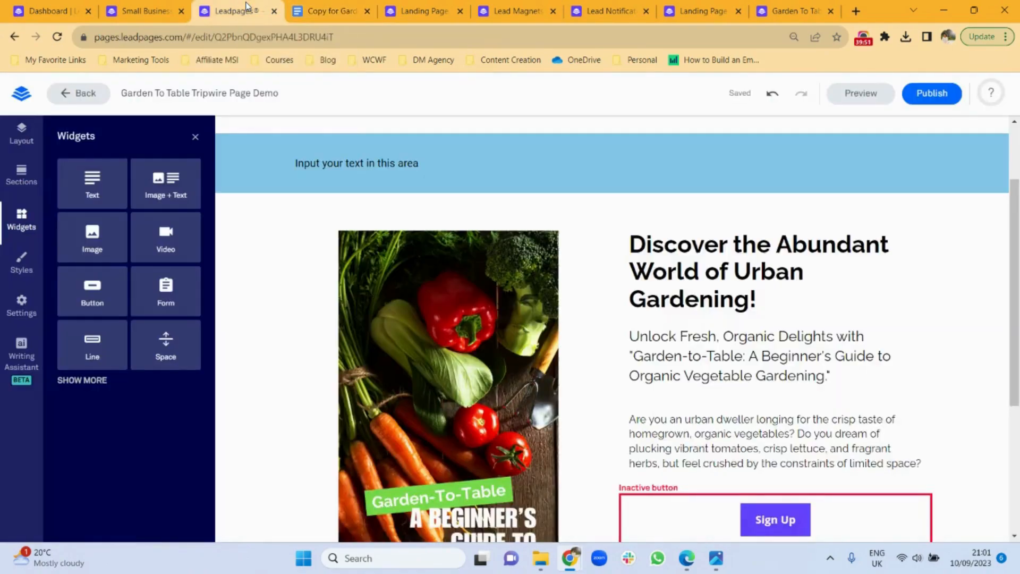
click(394, 165)
key(ctrl+v)
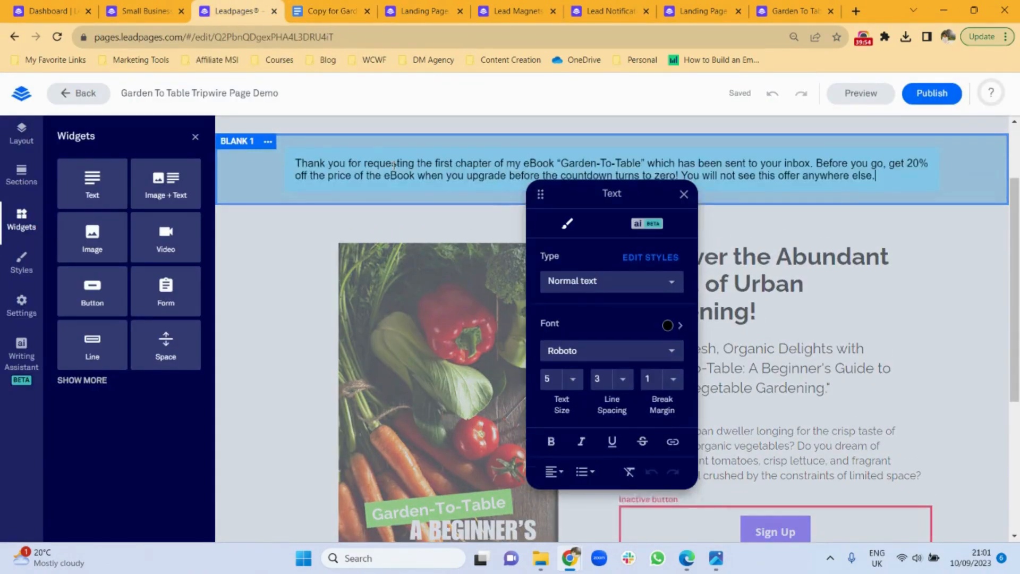
Change the font of the whole thank-you paragraph in the blue section to Raleway
triple_click(389, 165)
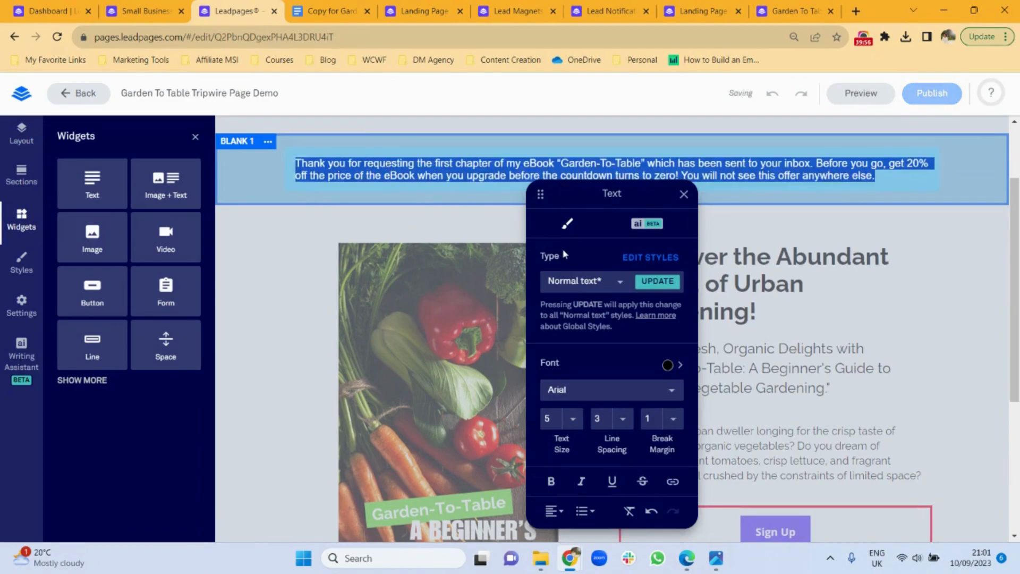
click(668, 390)
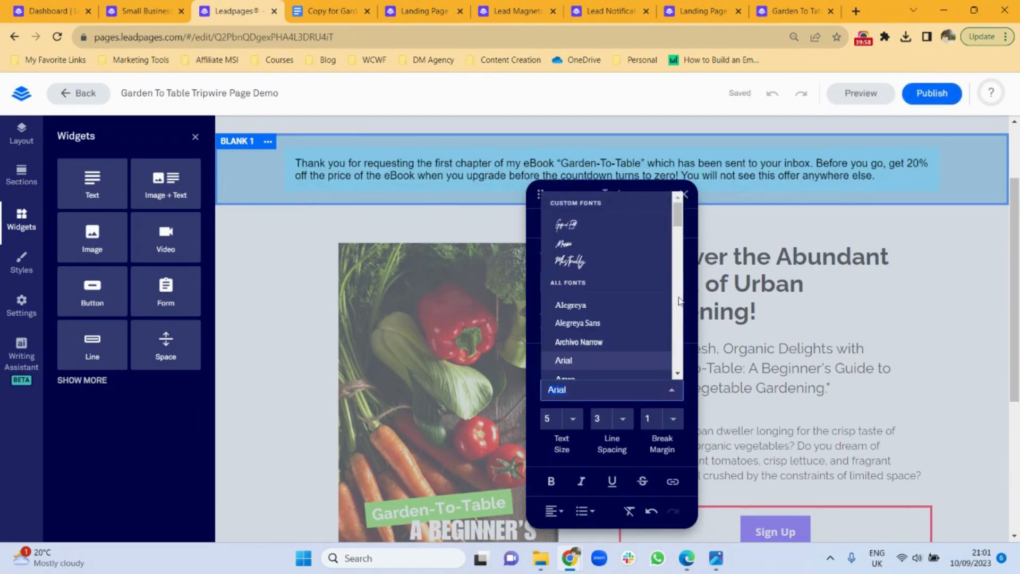
drag(677, 221, 682, 331)
click(606, 313)
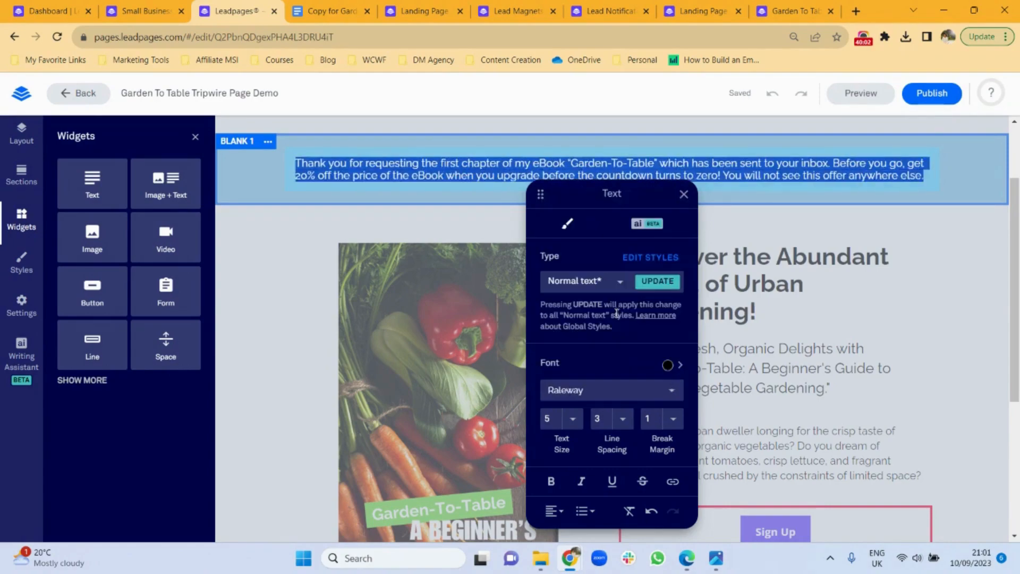
Set the thank-you paragraph's line spacing to 5 and center-align it
click(624, 427)
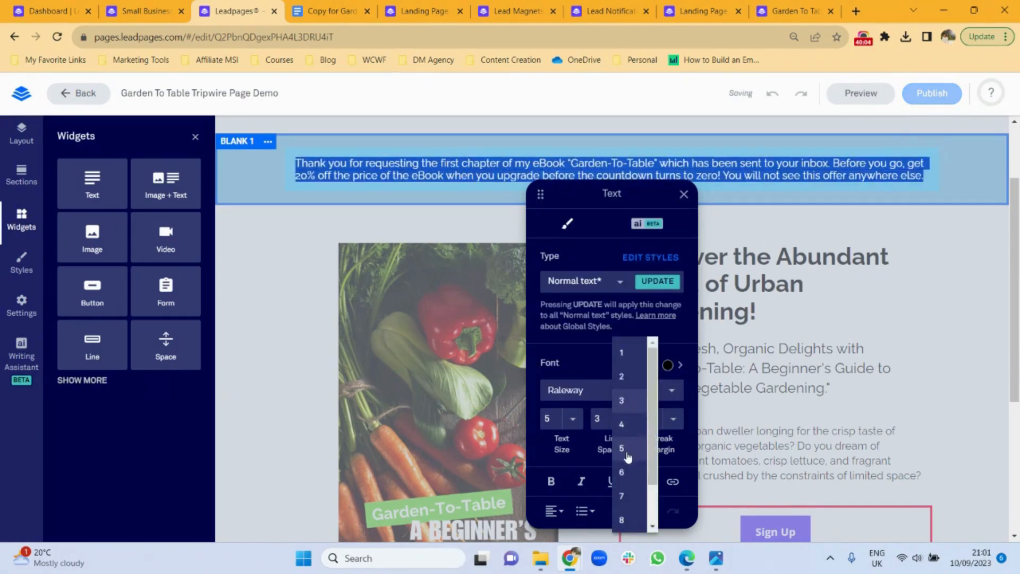
click(622, 449)
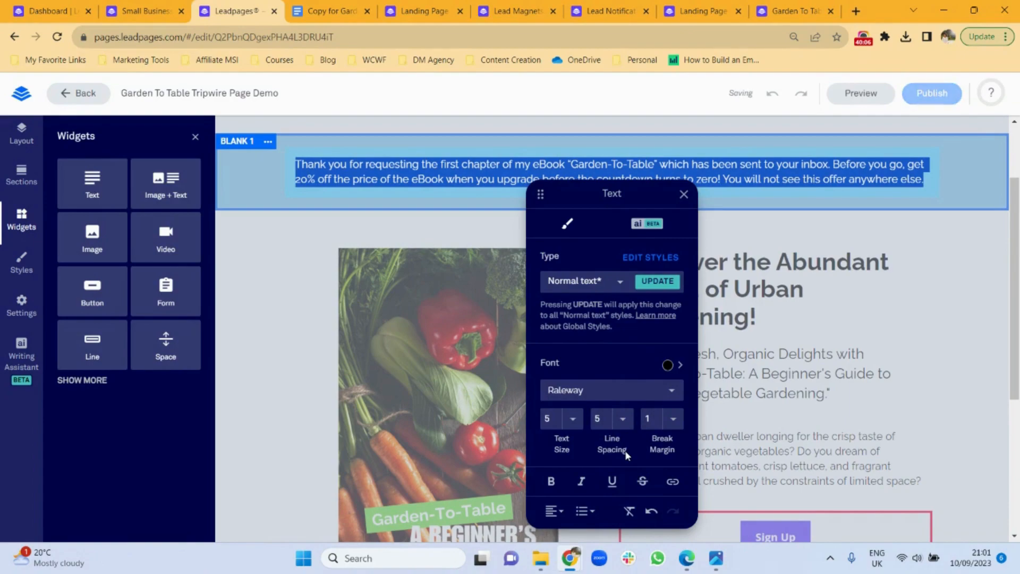
click(558, 514)
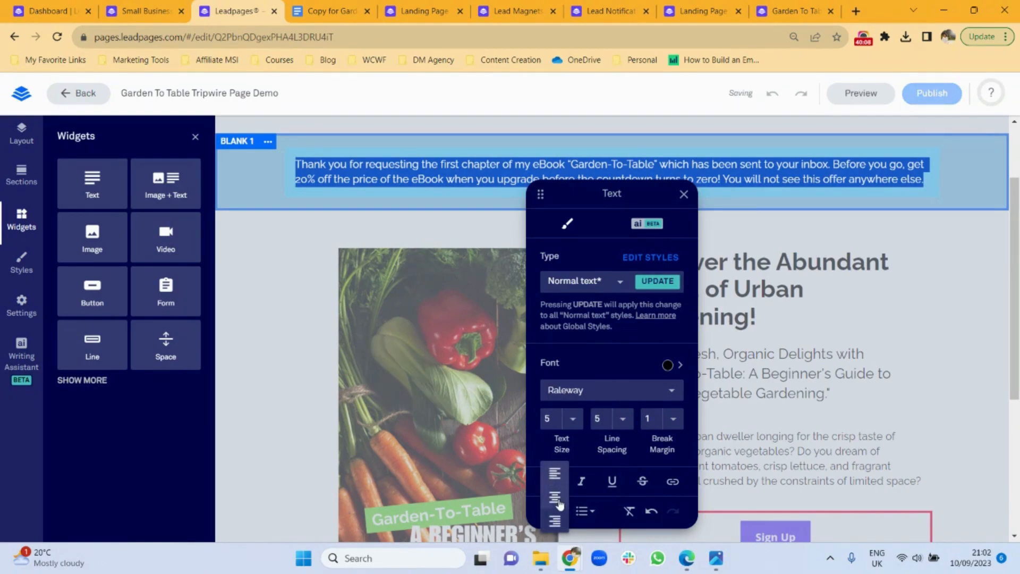
click(558, 500)
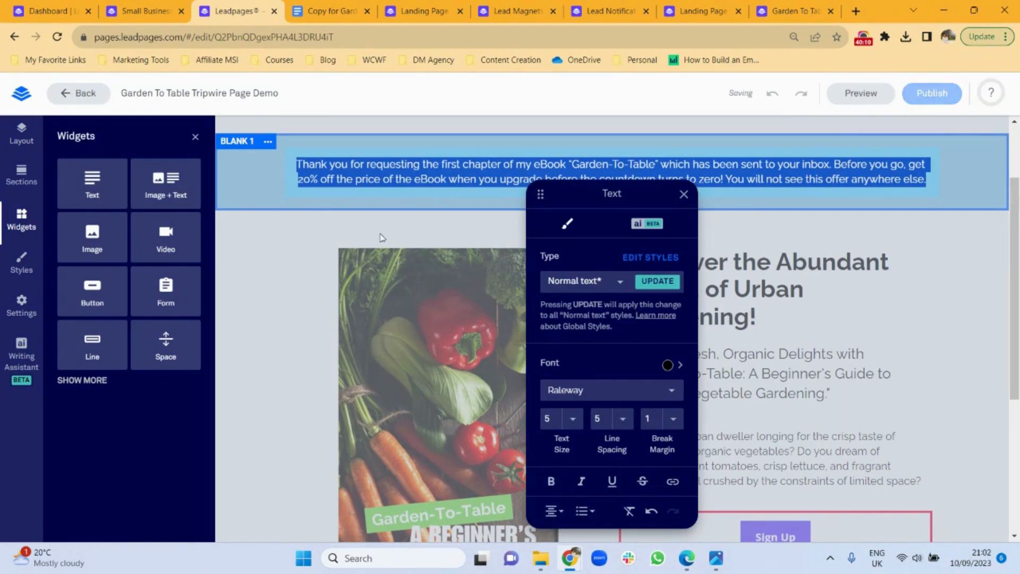
click(933, 245)
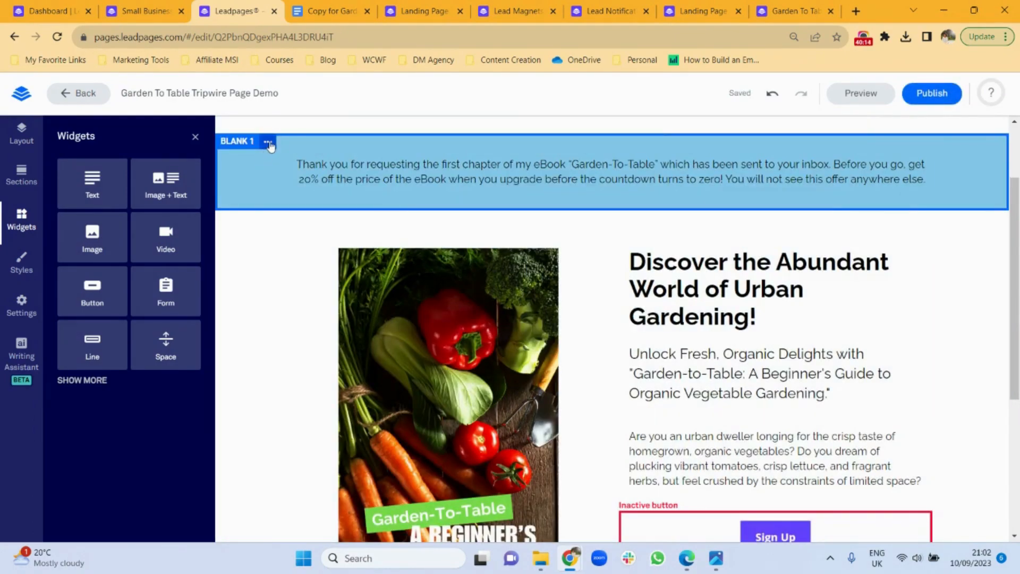
Change the background of the section behind the thank-you paragraph to the custom light red color E98585
click(268, 142)
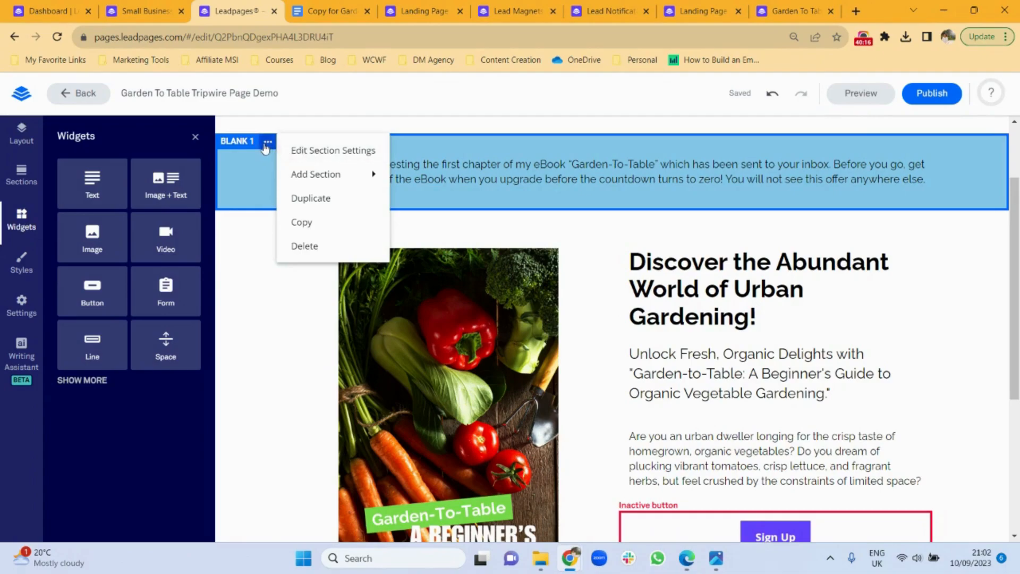
click(311, 153)
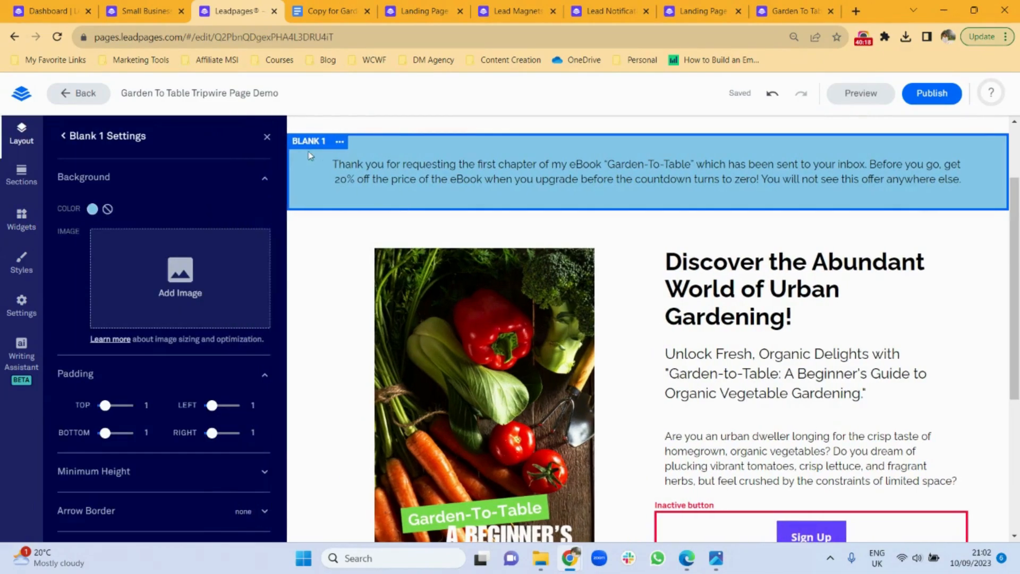
click(91, 209)
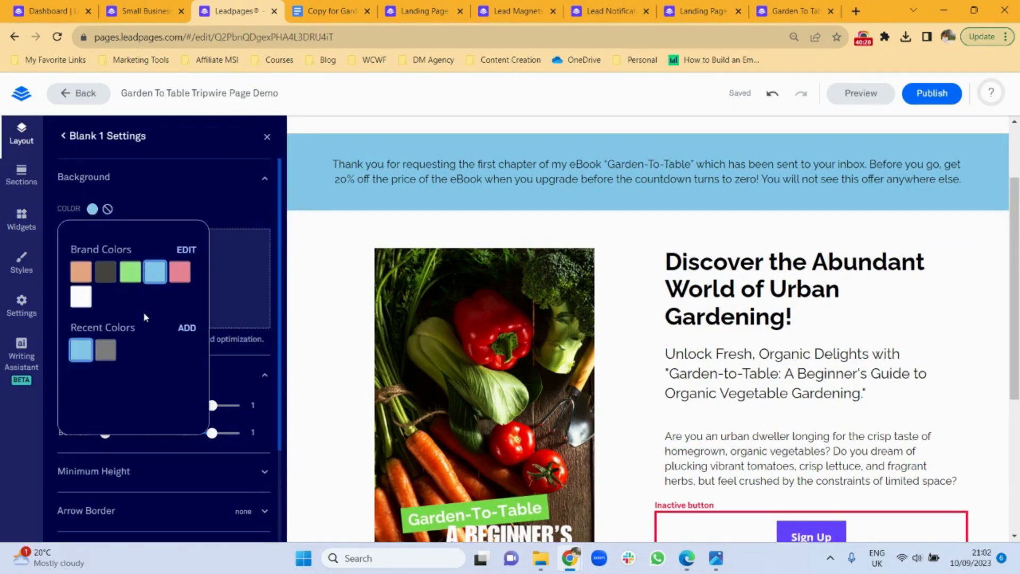
click(186, 250)
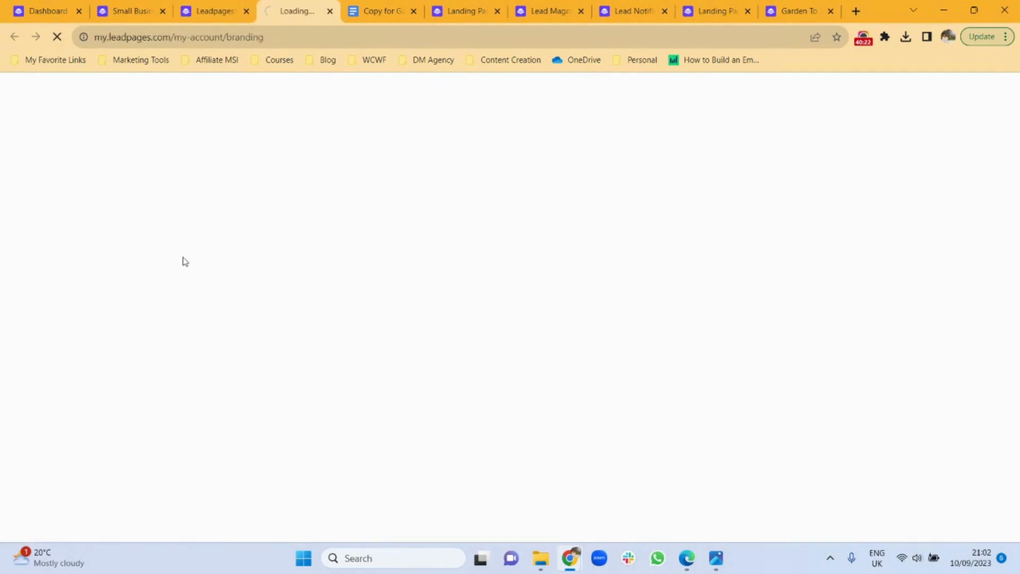
click(330, 11)
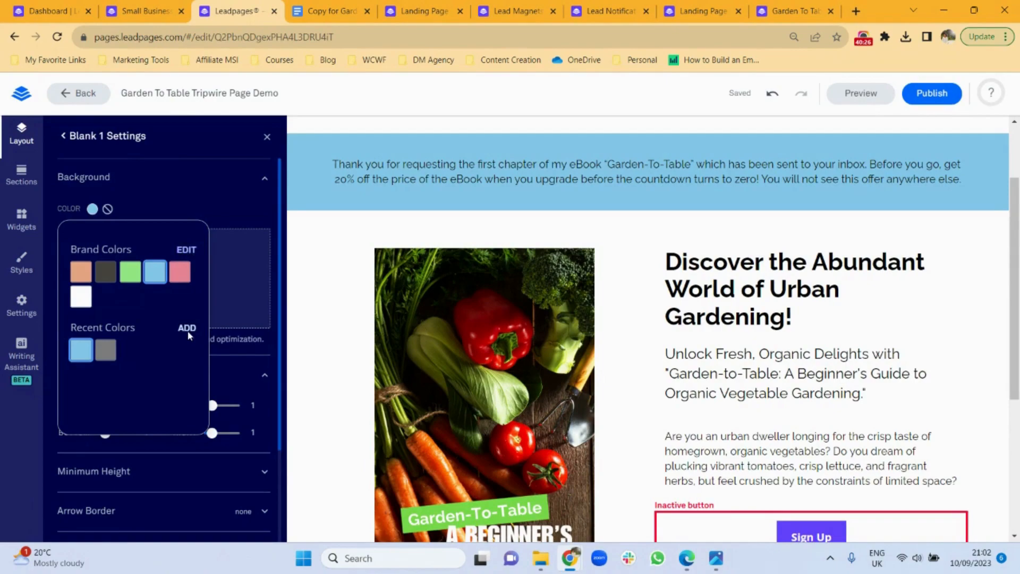
click(187, 332)
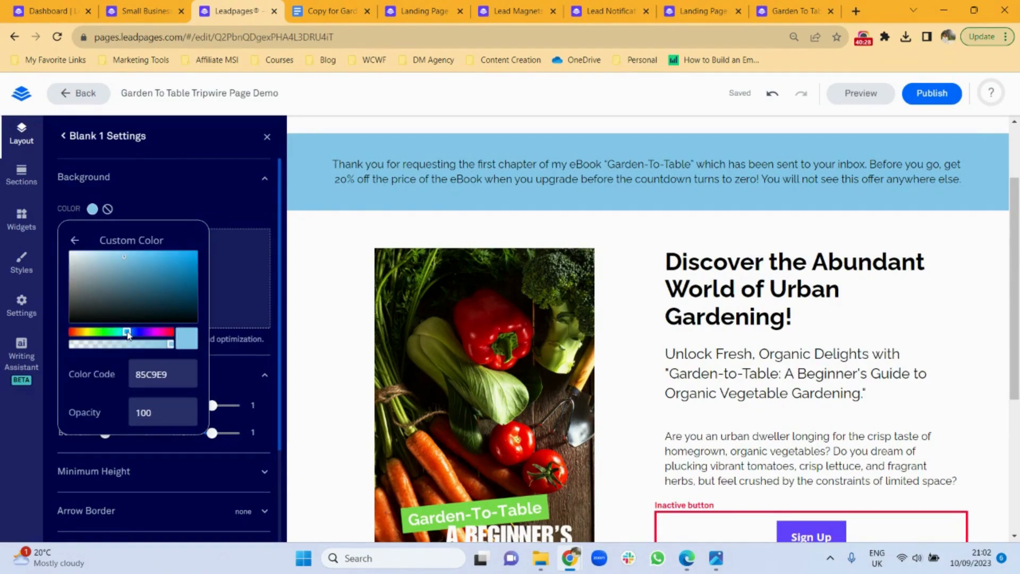
drag(131, 335, 68, 340)
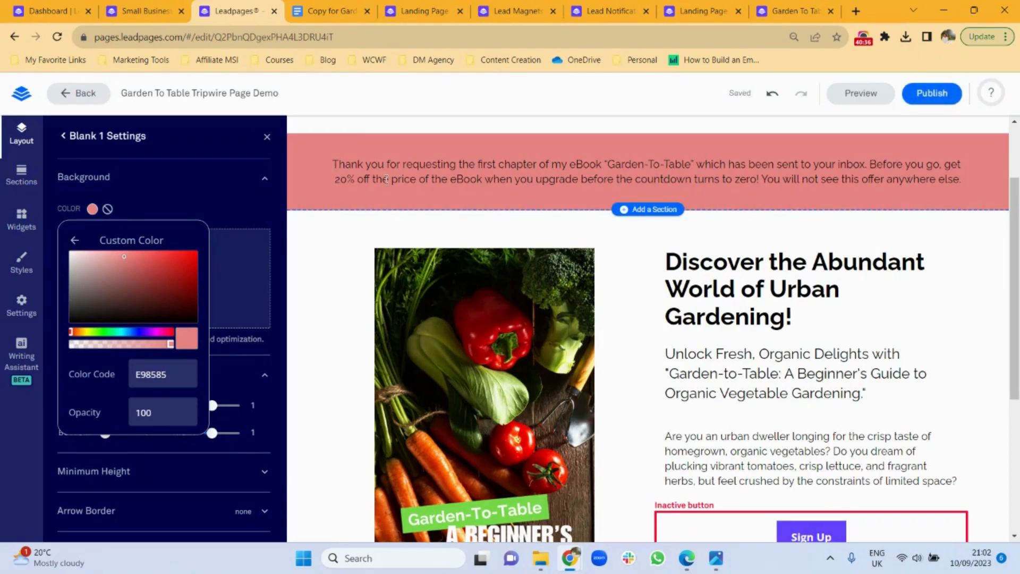
Make the entire thank-you paragraph in the red section bold
double_click(461, 168)
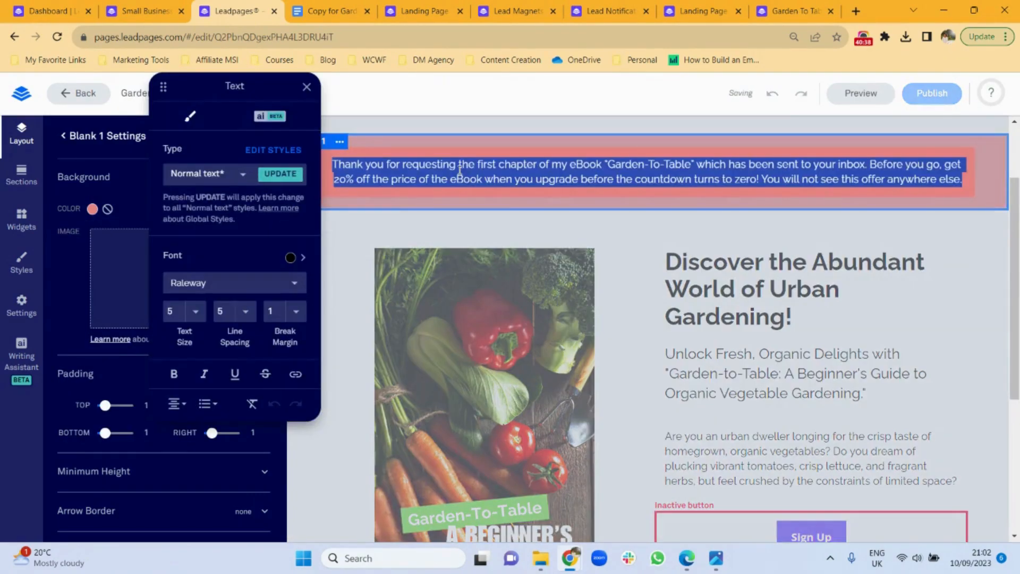
click(174, 374)
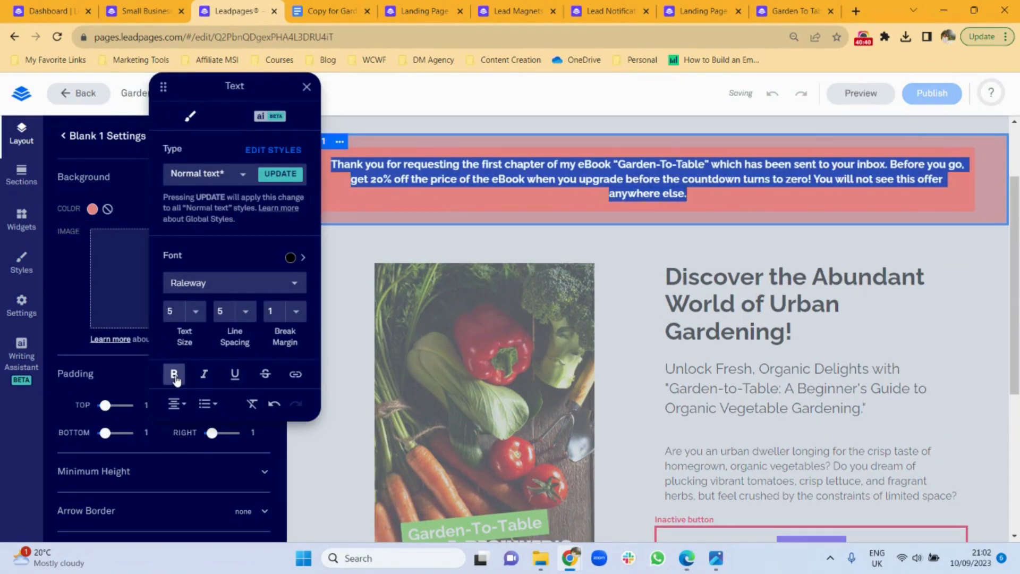
click(730, 234)
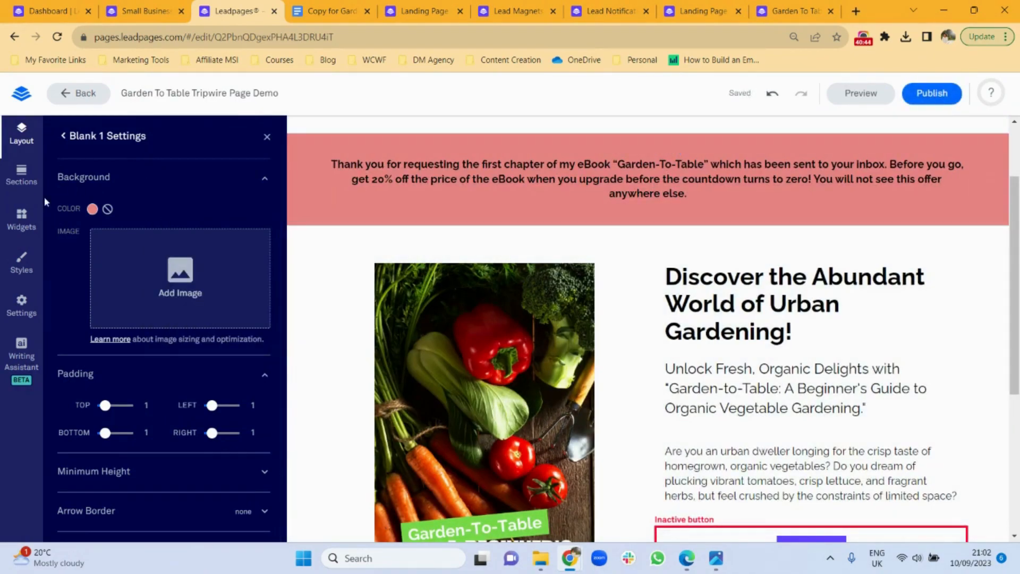
Add a Countdown widget below the thank-you paragraph in the red section
click(20, 227)
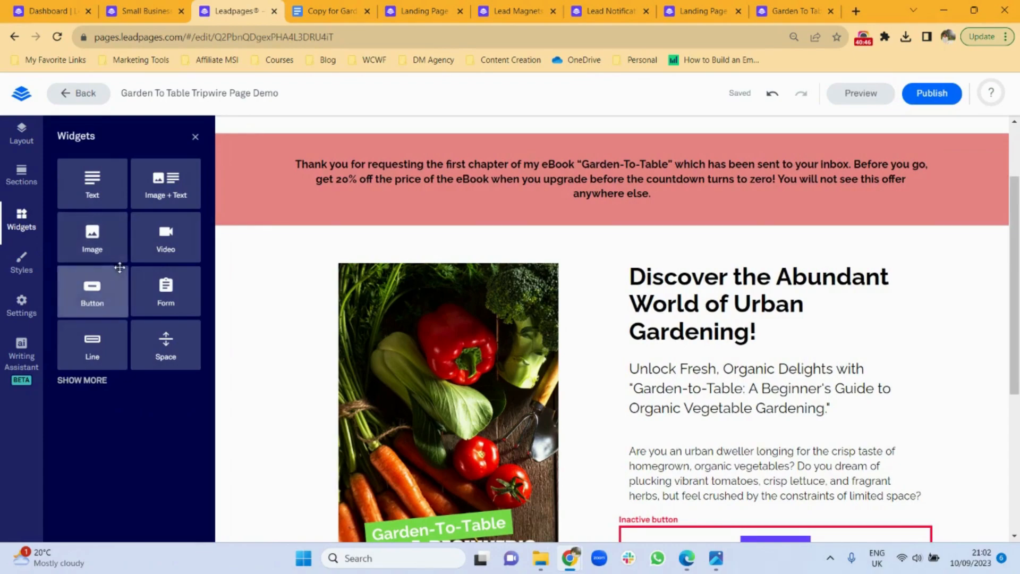
click(80, 382)
scroll(209, 407, down, 2)
scroll(209, 407, down, 3)
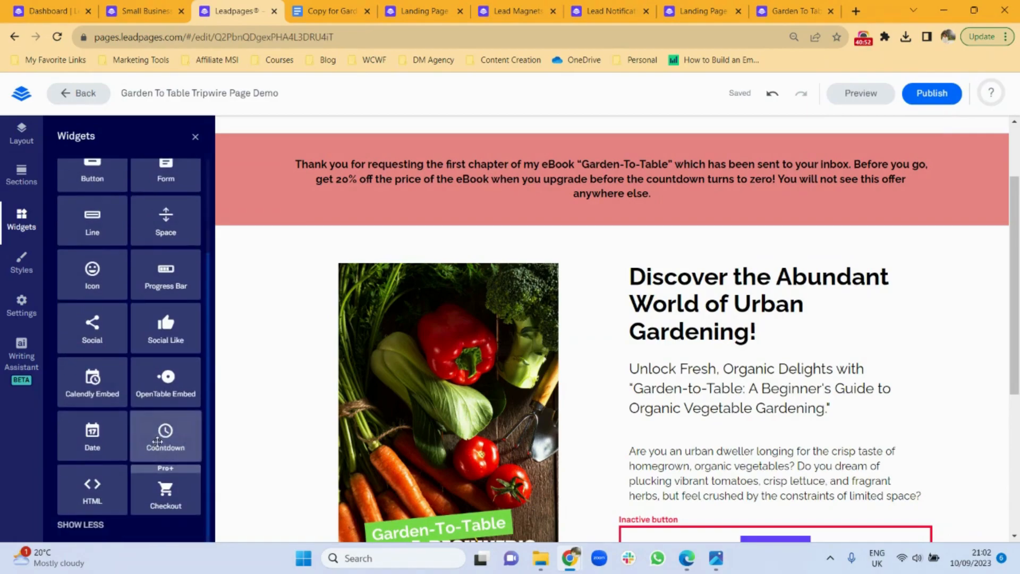
drag(161, 440, 525, 256)
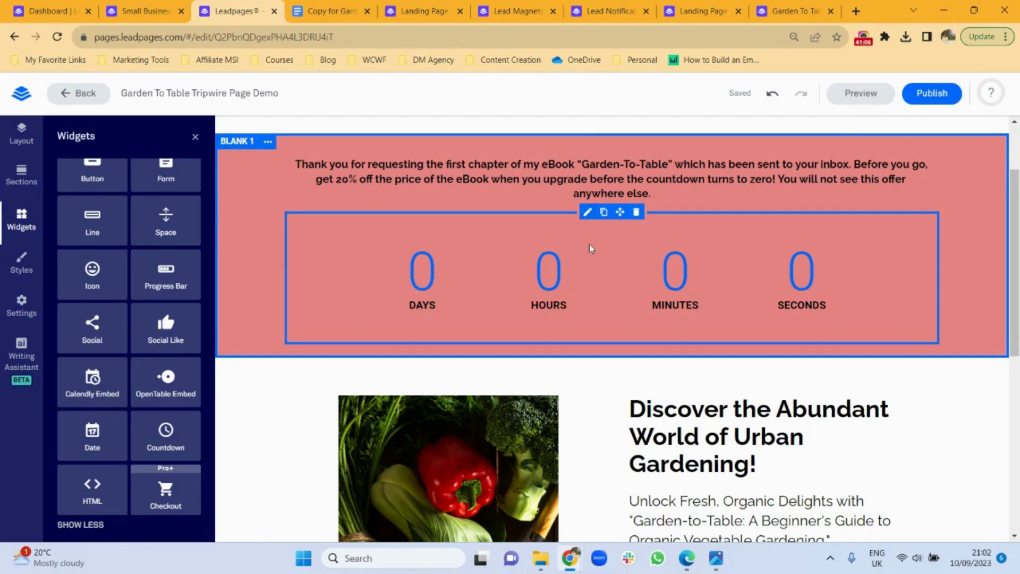
Make the countdown an Evergreen timer running for 0 days, 0 hours and 10 minutes
click(587, 213)
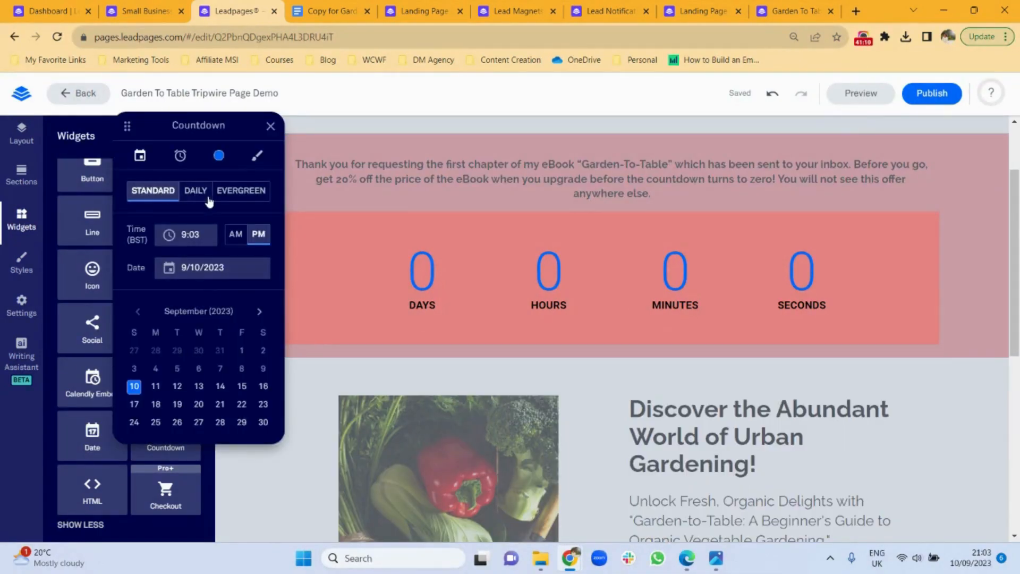
click(230, 192)
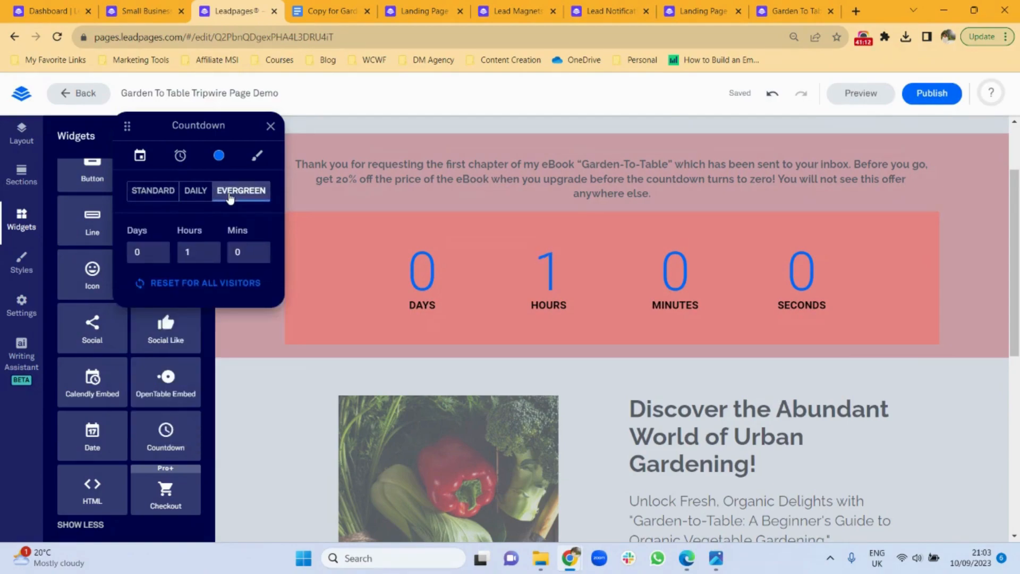
drag(194, 254, 170, 256)
text(0)
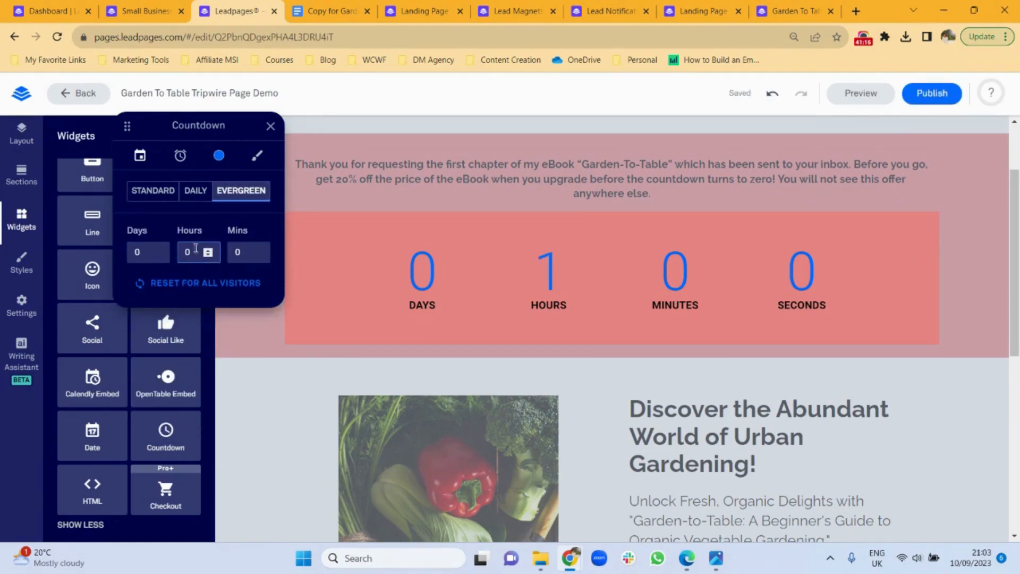
click(236, 252)
text(1)
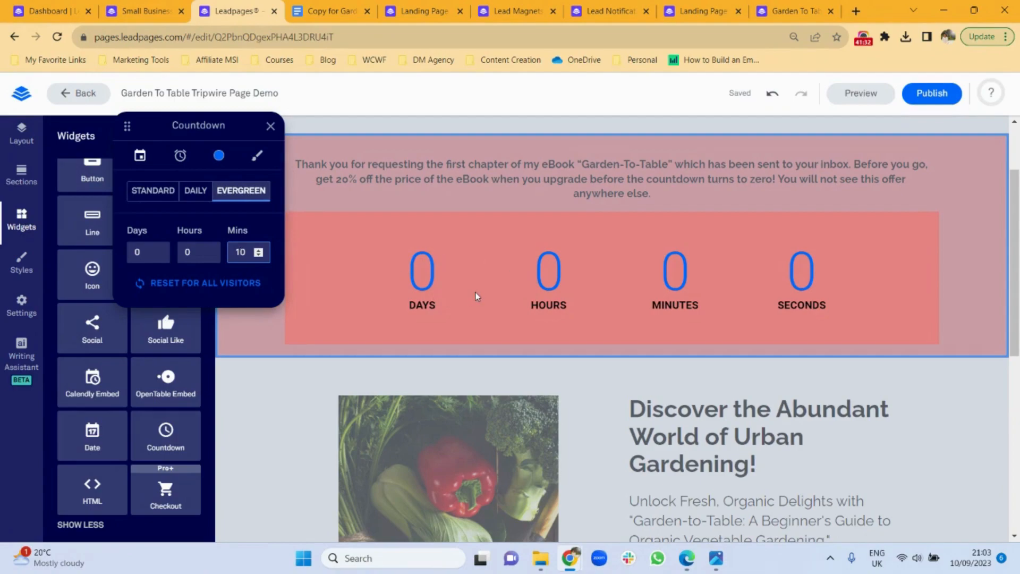
click(181, 156)
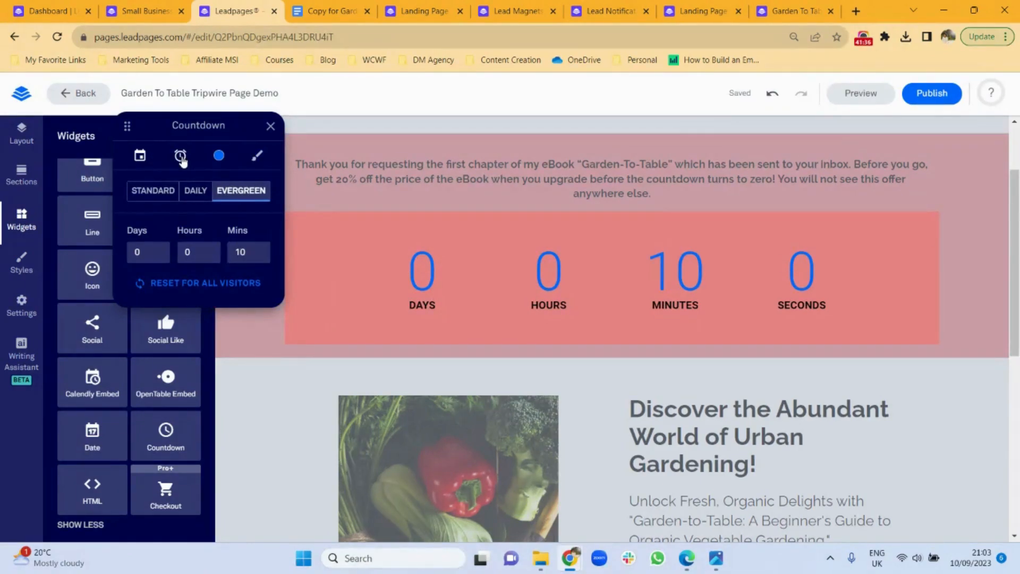
Apply the Boxes style to the countdown, trying the rounded and circular shapes before choosing square corners
click(257, 157)
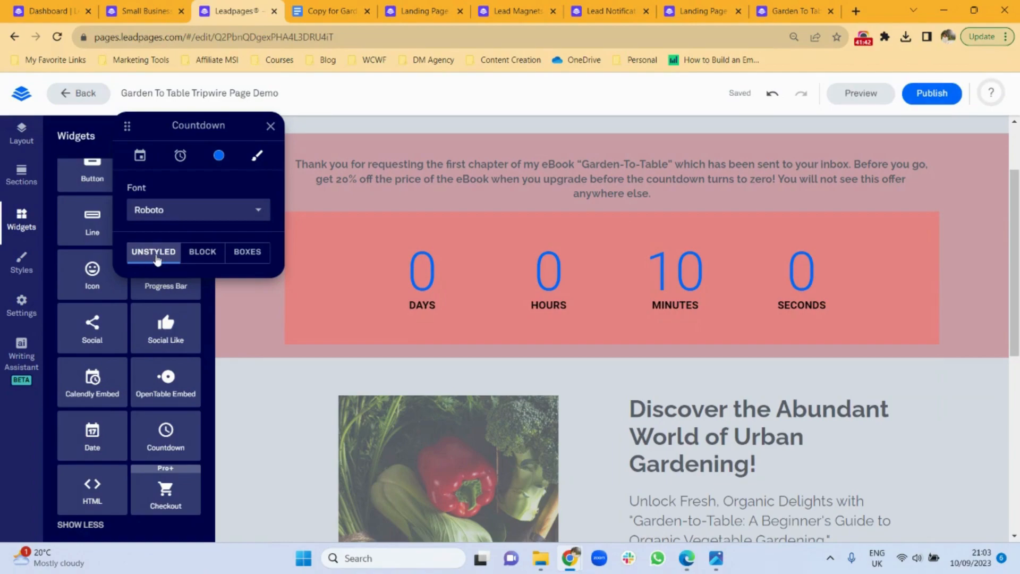
click(197, 257)
click(244, 257)
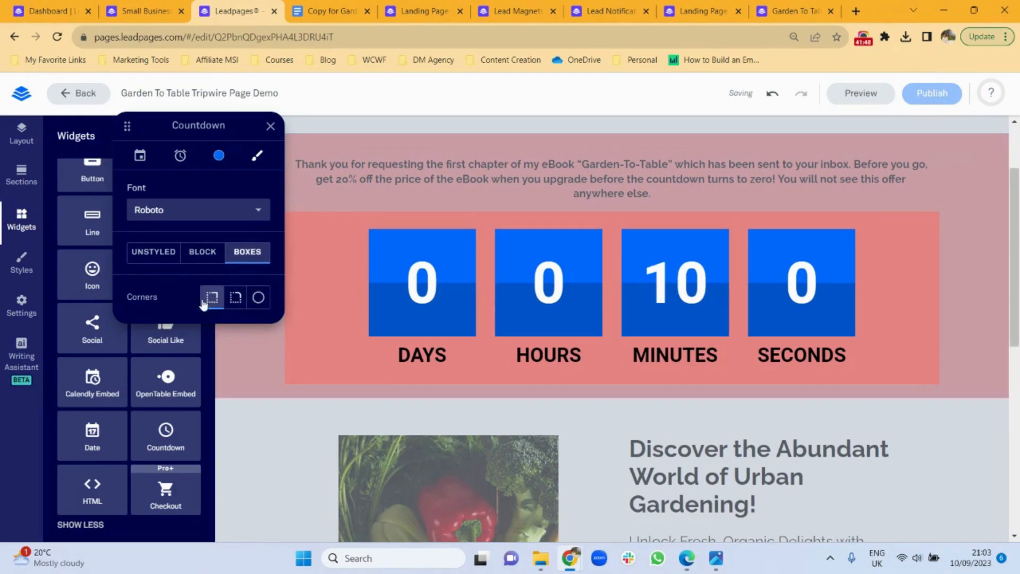
click(234, 299)
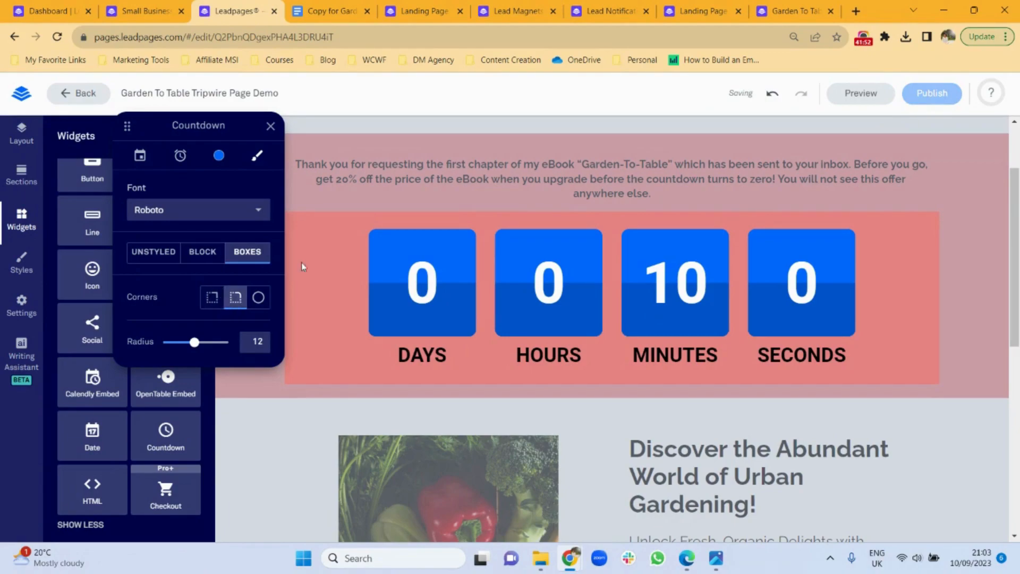
click(261, 299)
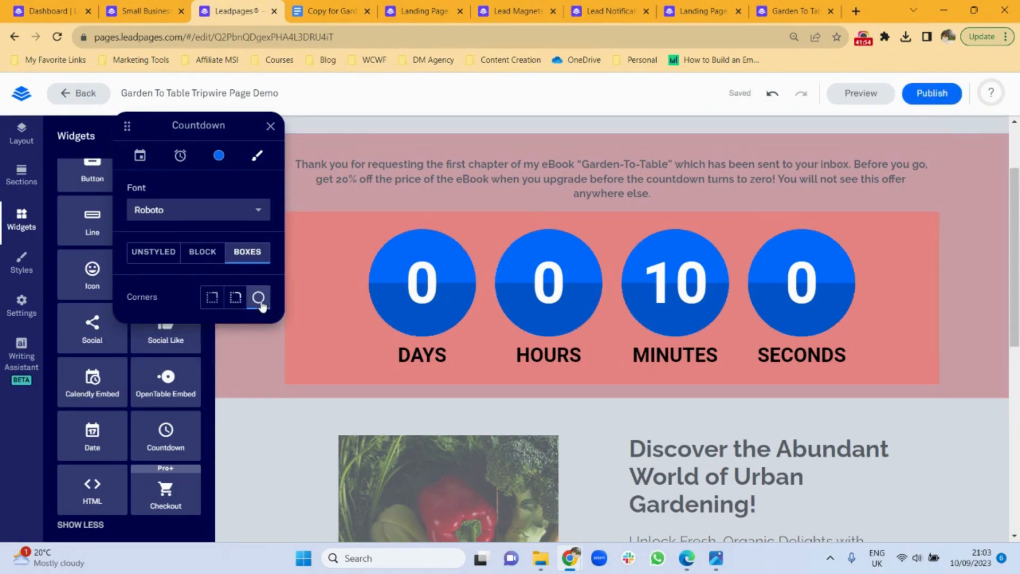
click(212, 299)
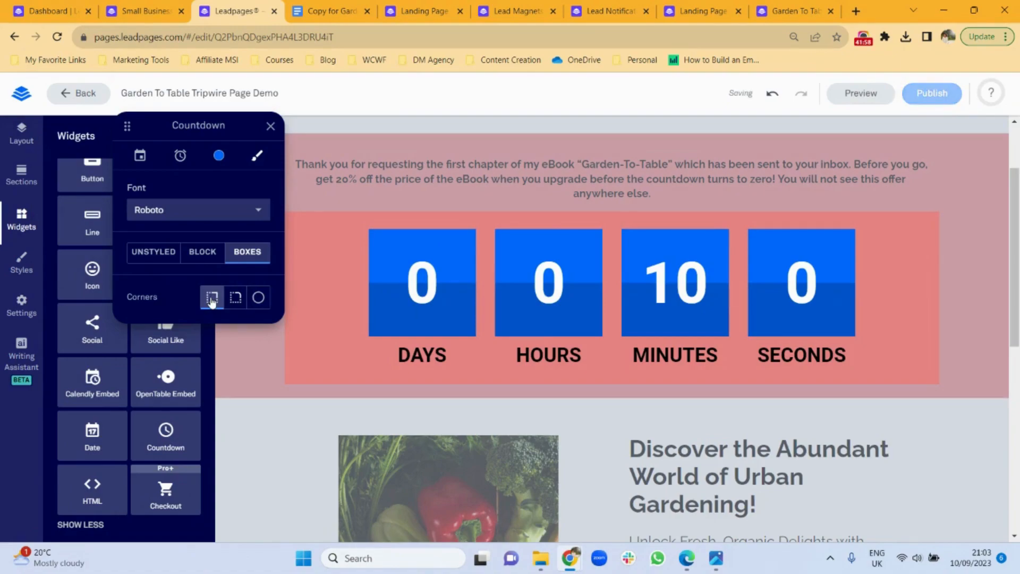
Set the countdown's font to Raleway and close the widget settings and widget list
click(246, 216)
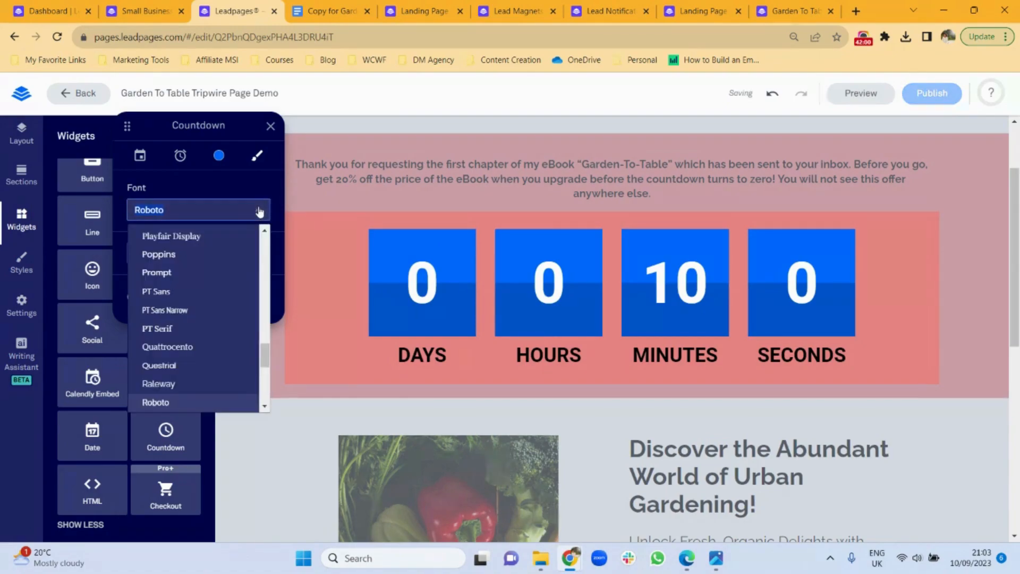
click(160, 384)
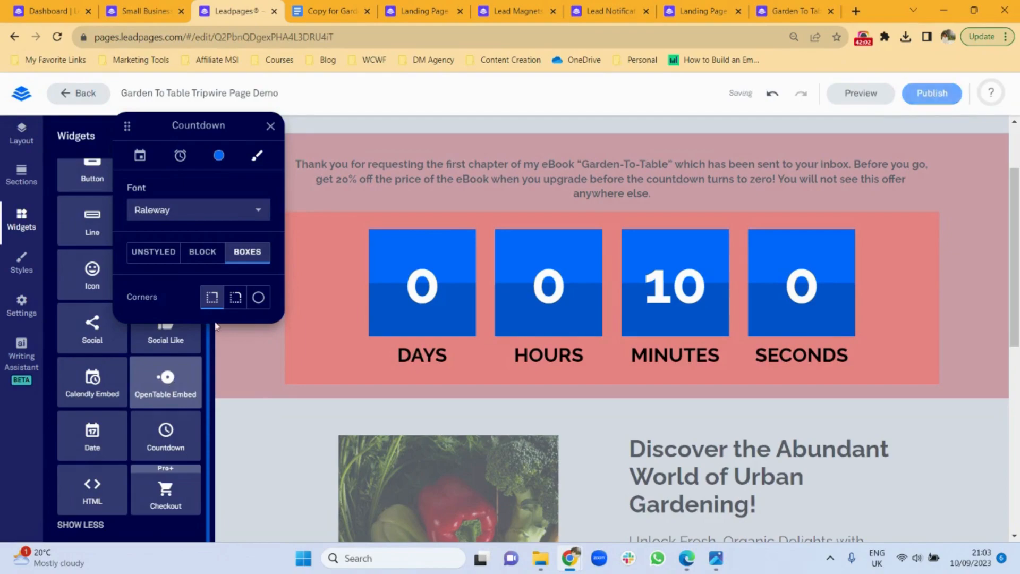
click(274, 449)
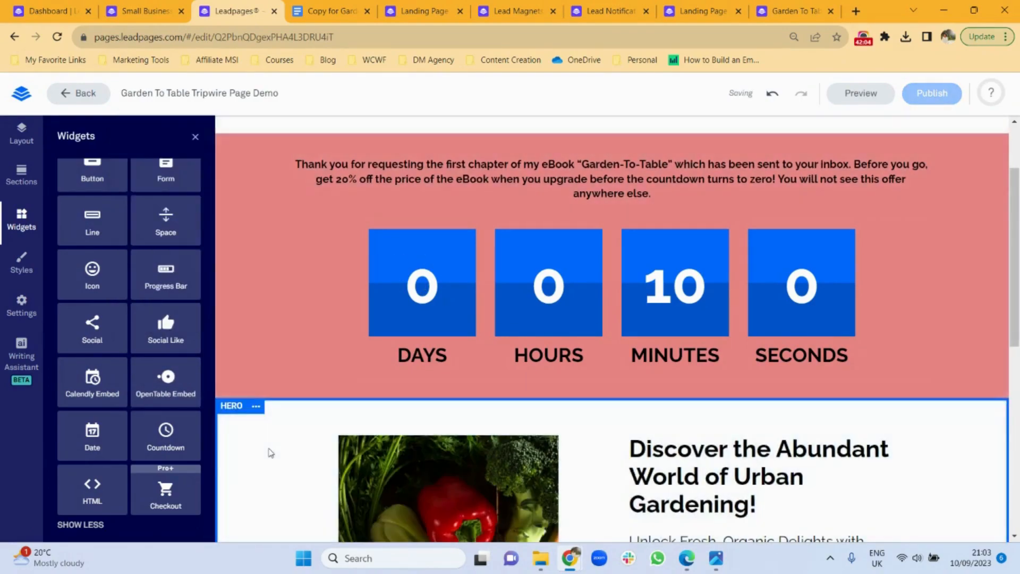
click(195, 138)
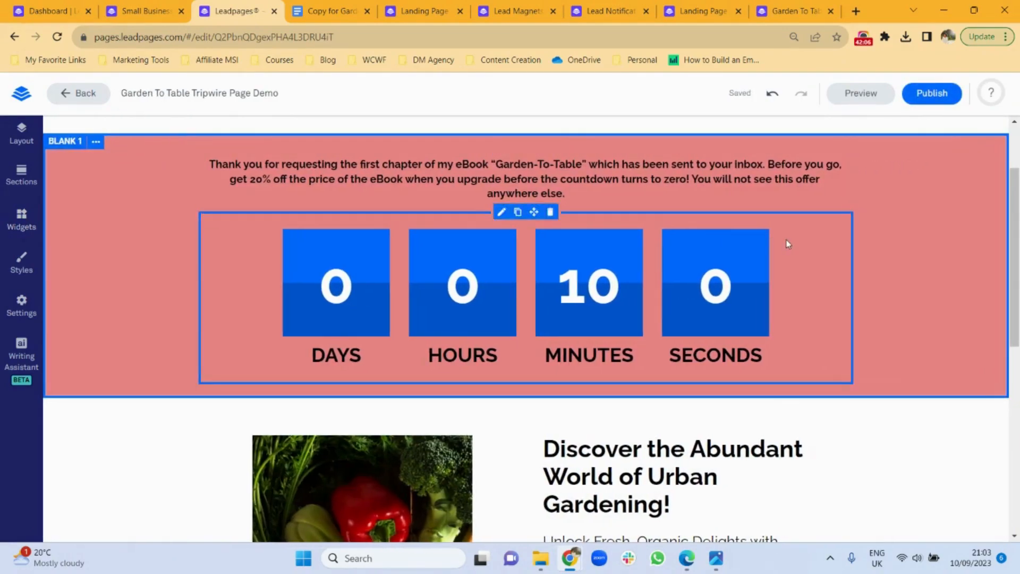
Place a Space widget on each side of the countdown in the red section
mouse_move(1018, 211)
mouse_down()
mouse_move(1018, 312)
mouse_move(1018, 184)
mouse_move(1018, 193)
mouse_up()
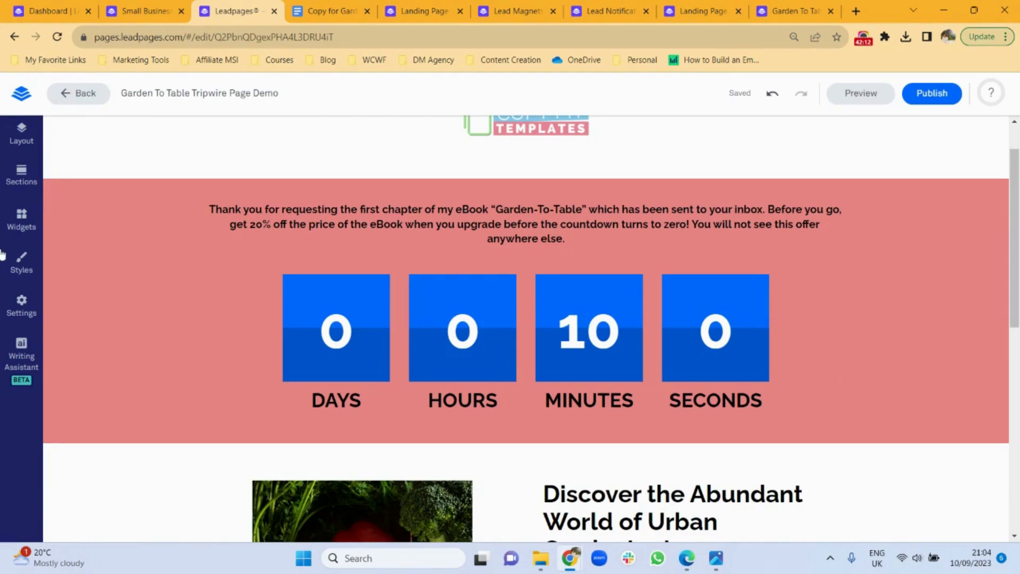
click(21, 229)
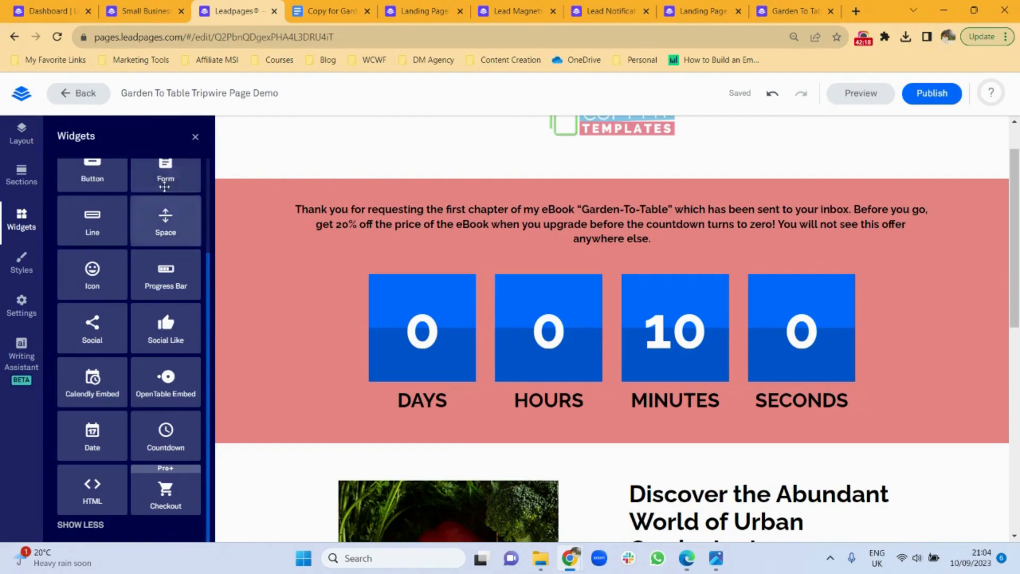
drag(167, 236, 301, 366)
drag(156, 233, 924, 348)
Widen the countdown's column on both sides by narrowing the adjoining spacer columns, and close the widget list
drag(501, 299, 429, 302)
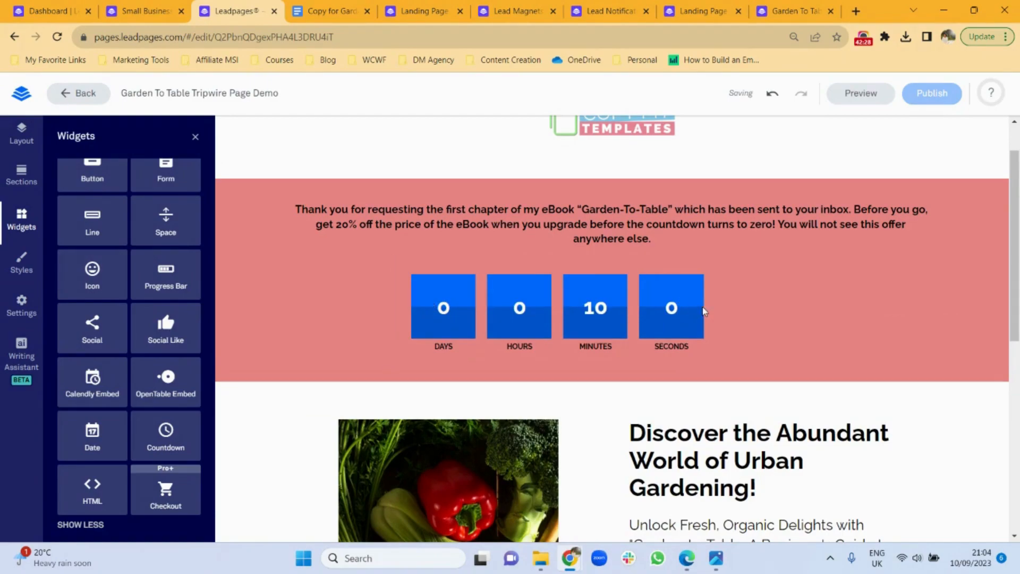
mouse_move(724, 313)
drag(721, 314, 833, 326)
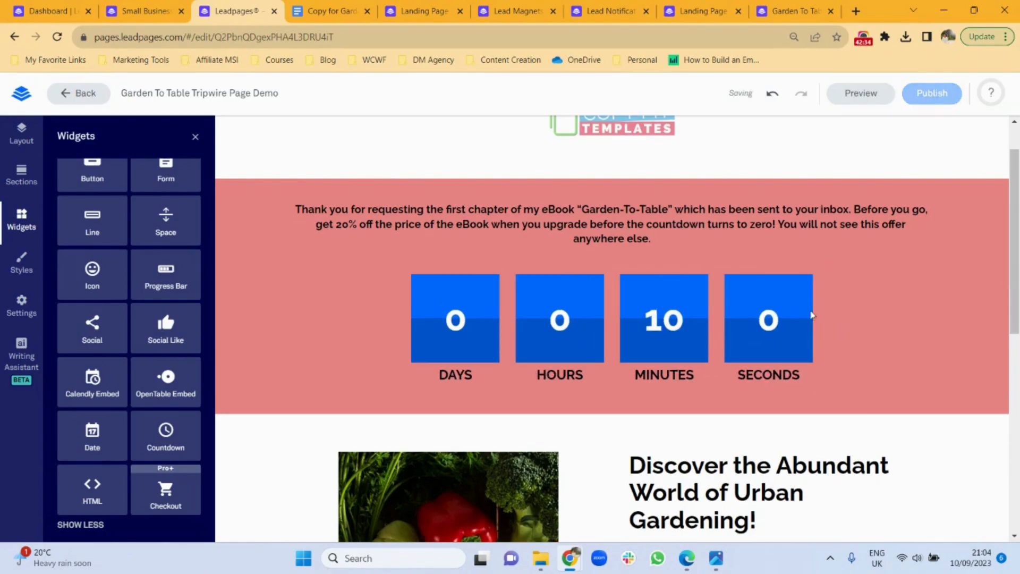
click(195, 138)
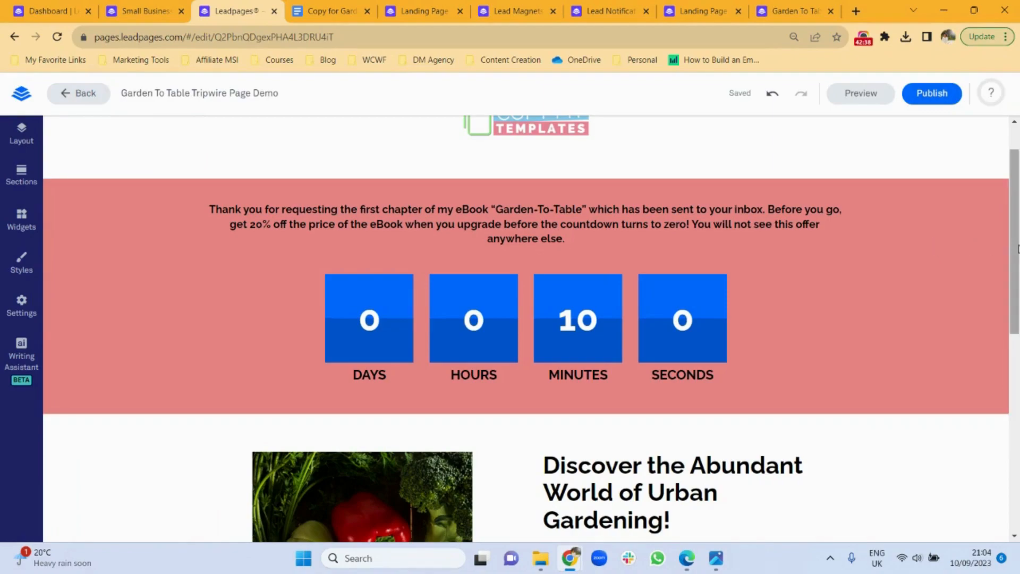
Underline the sentence "You will not see this offer anywhere else." in the thank-you paragraph
scroll(1018, 155, up, 1)
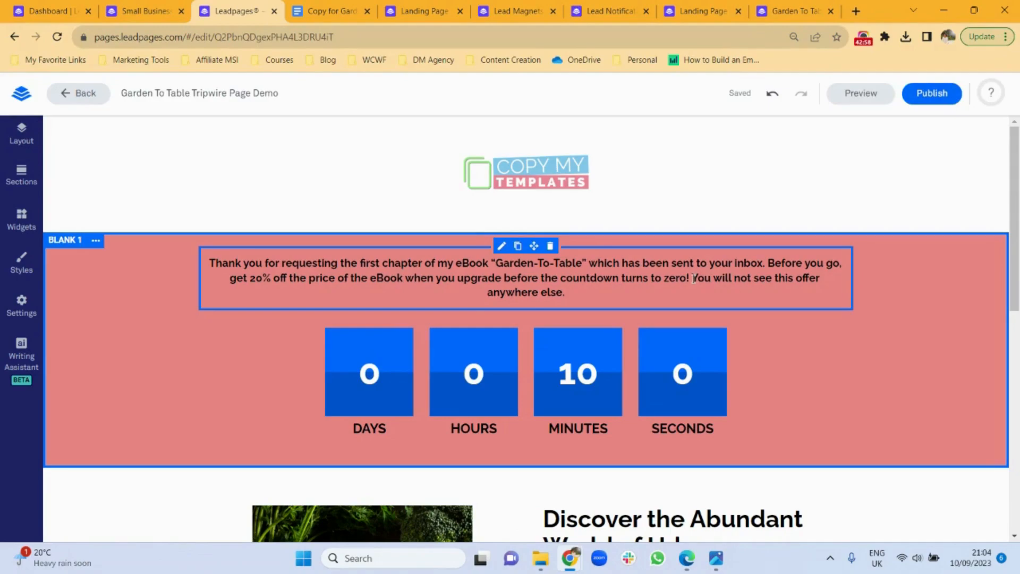
drag(692, 278, 696, 303)
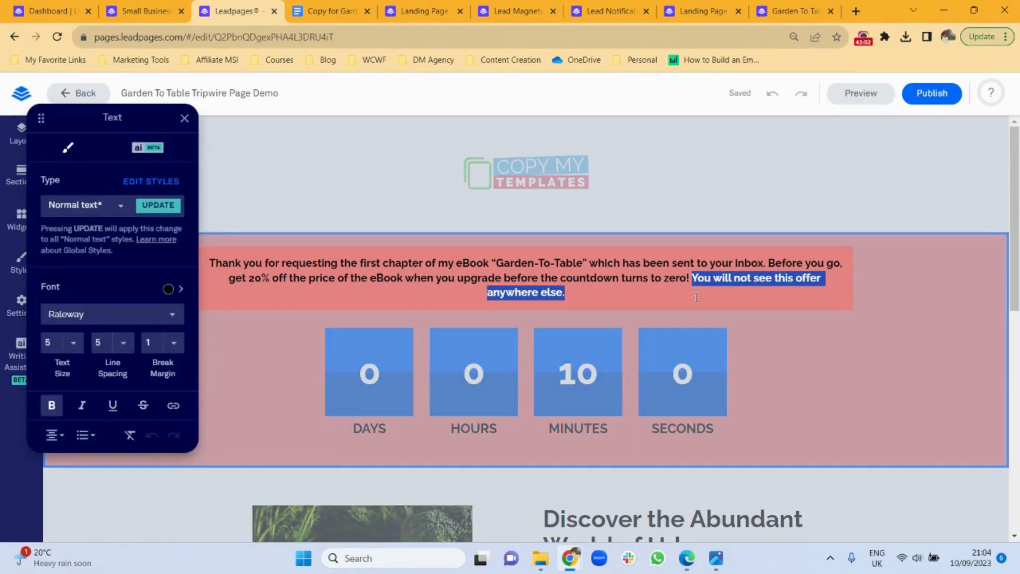
key(ctrl+u)
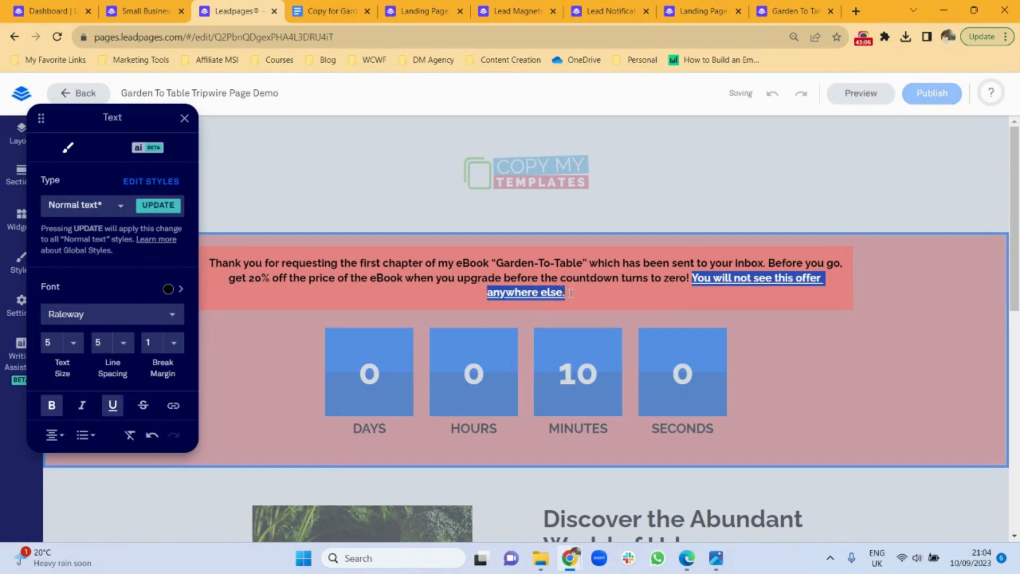
click(571, 293)
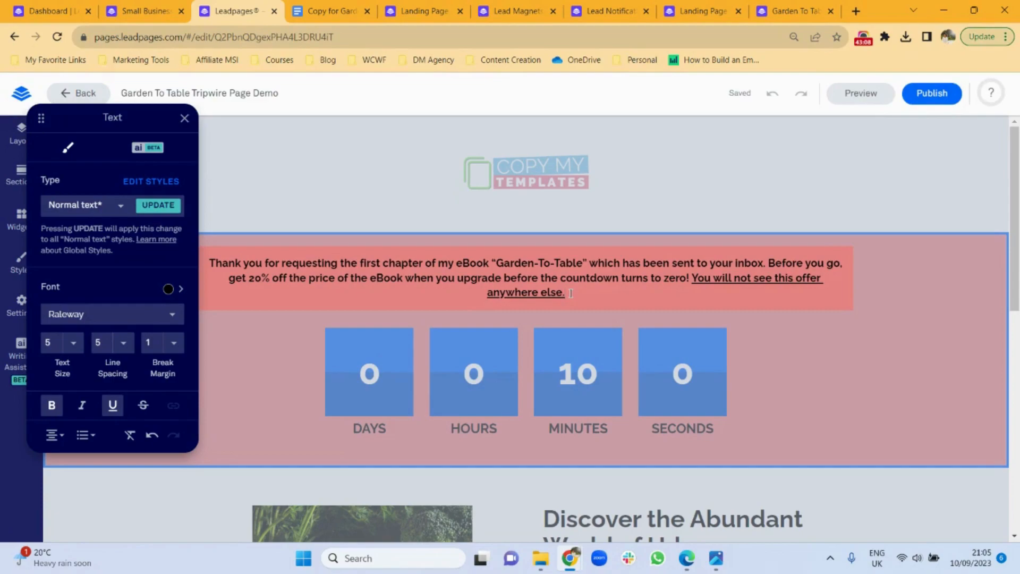
Insert "LIMITED TIME" before "offer" in the underlined sentence and add "ACT NOW!" at the paragraph's end
click(797, 279)
text(LIMITED TIME)
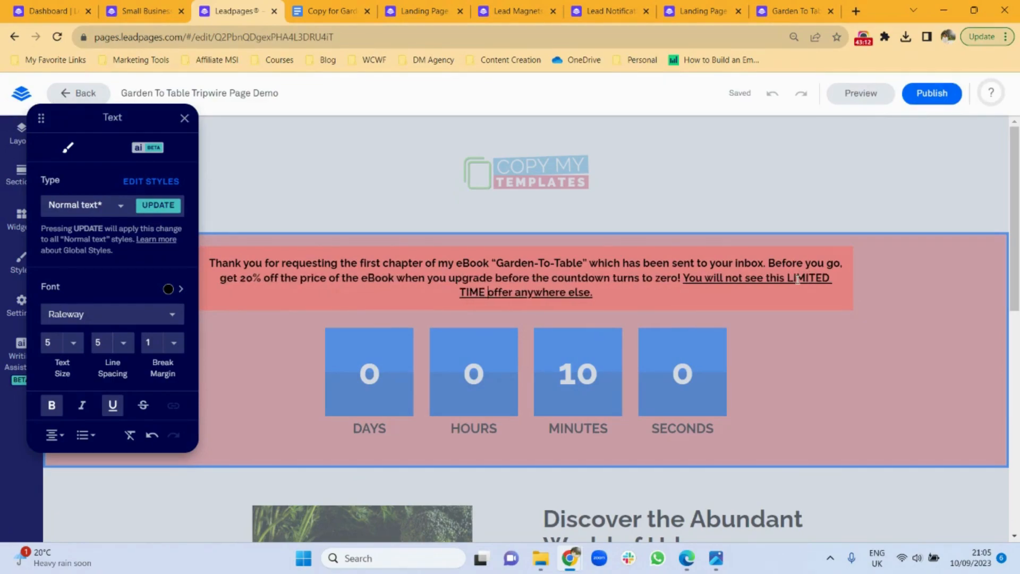
click(607, 301)
text(ACT NOW!)
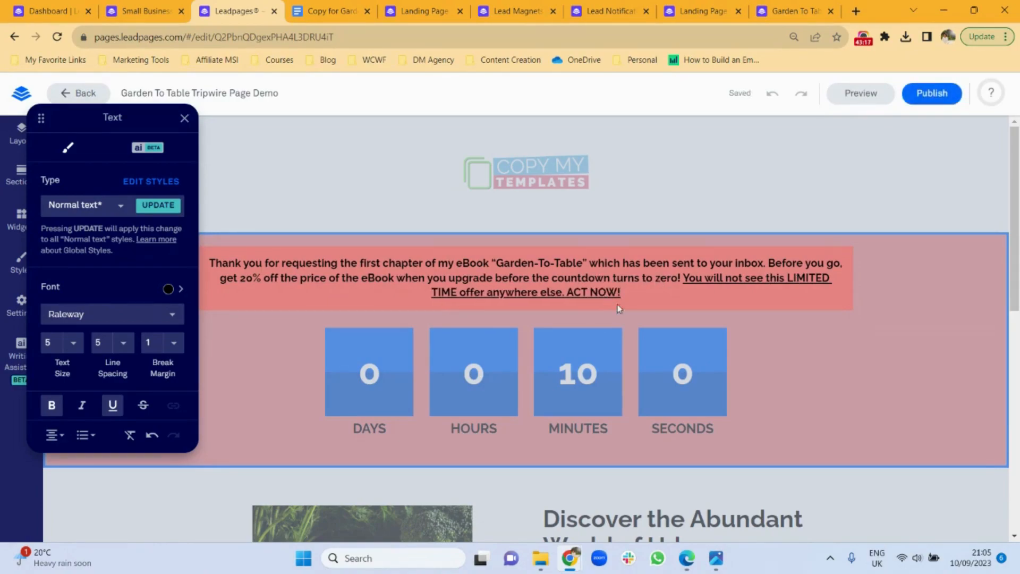
click(918, 334)
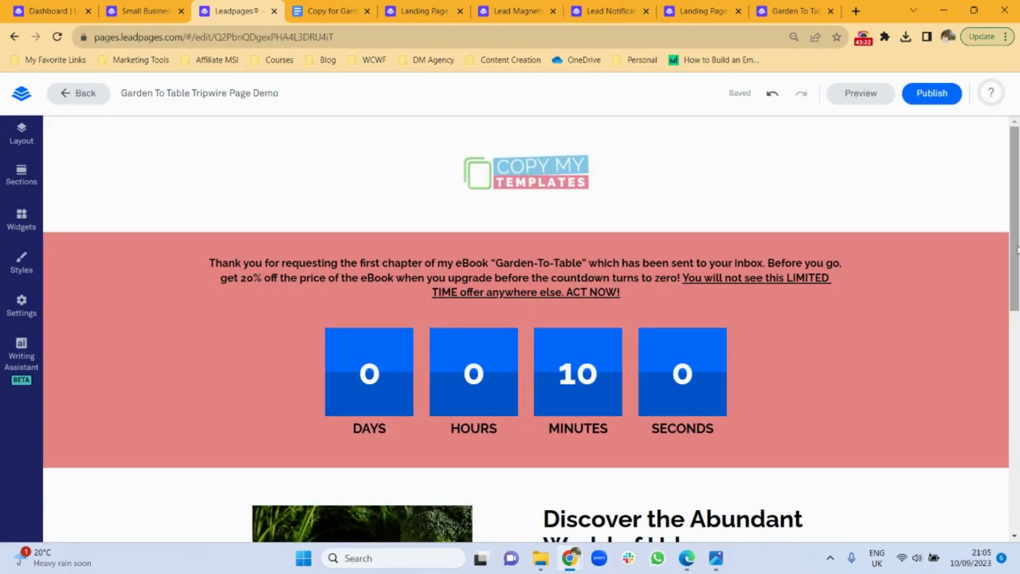
Make the Sign Up button below the hero copy full width
drag(1017, 249, 1007, 430)
mouse_move(682, 375)
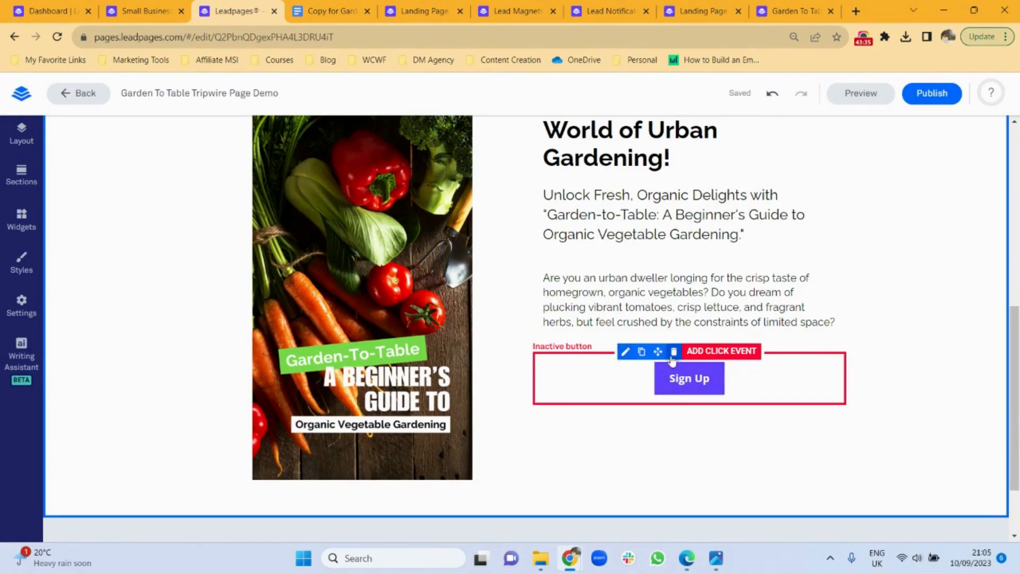
click(624, 352)
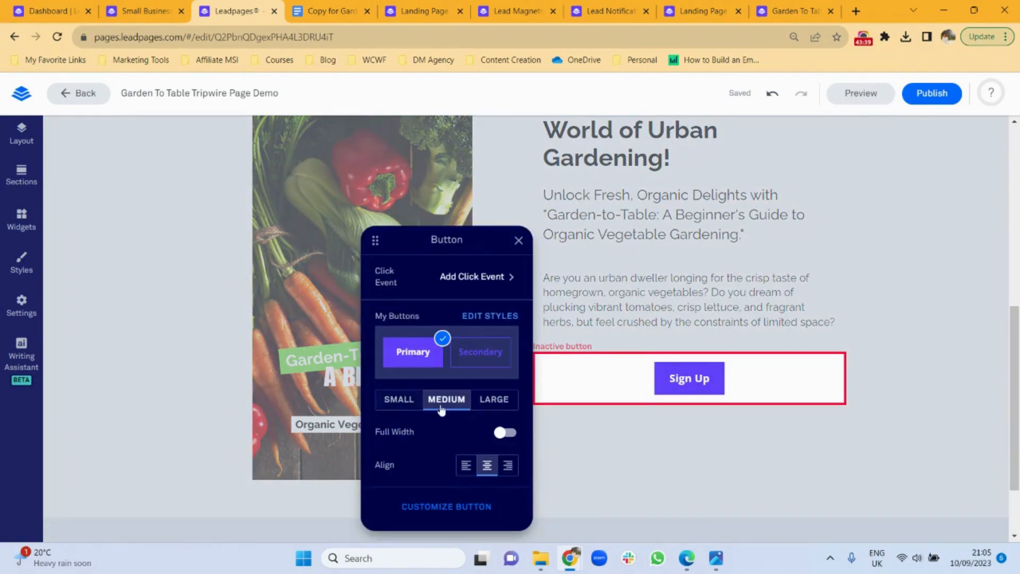
click(509, 433)
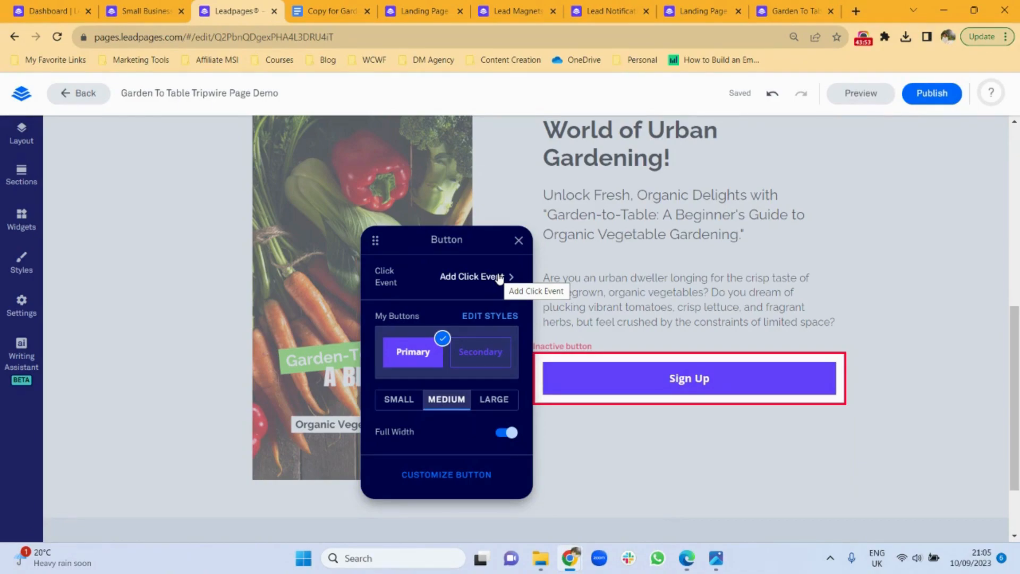
Set the Sign Up button's click event to open a pop-up and create a new pop-up for it
click(499, 276)
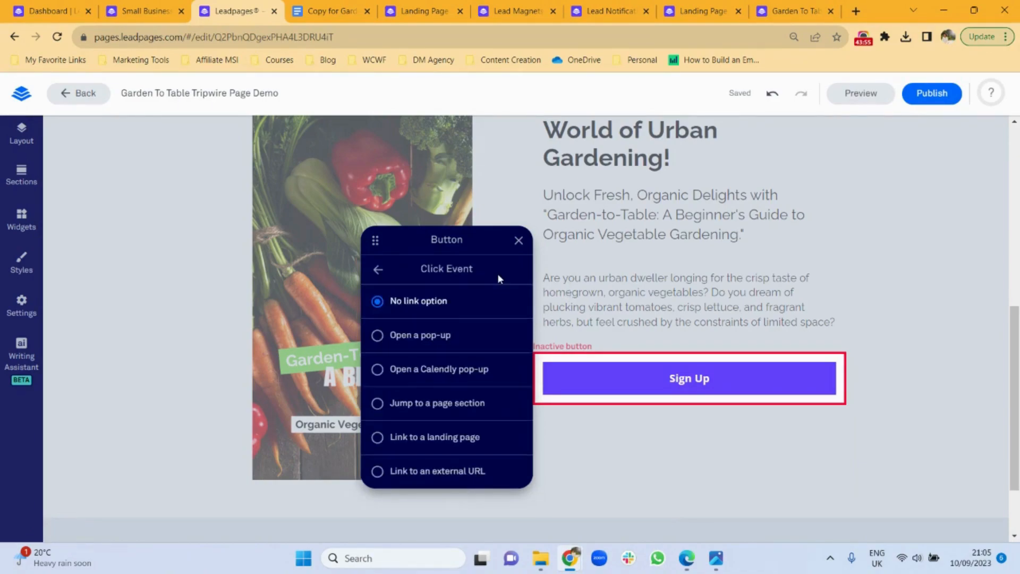
click(421, 337)
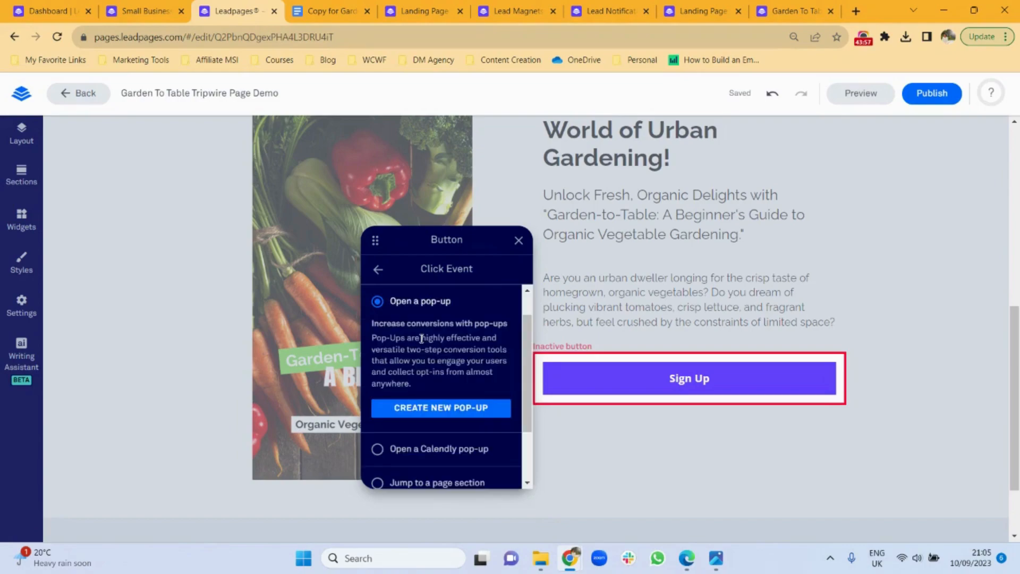
click(448, 410)
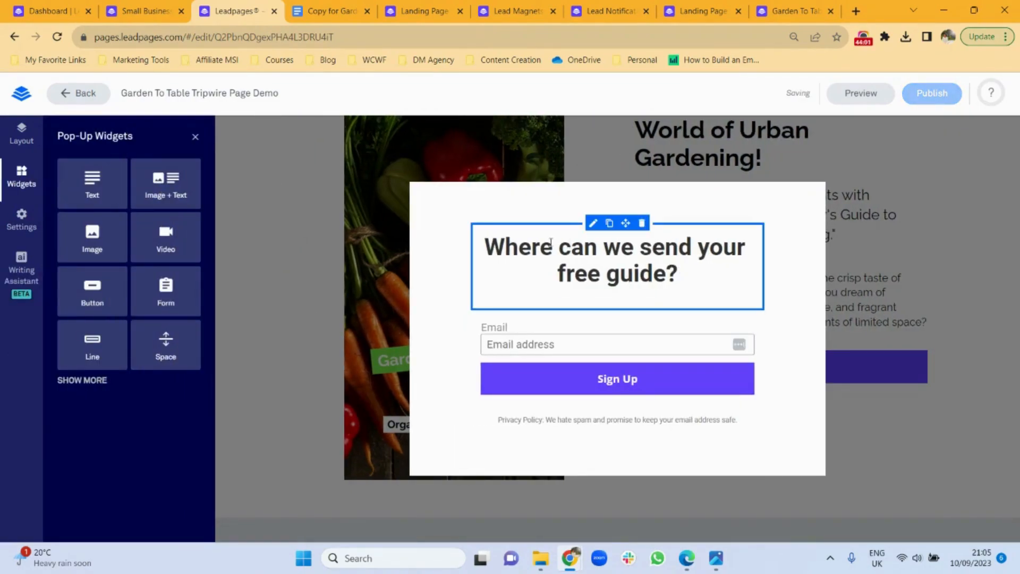
Replace the pop-up's headline text with "Enter Your Payment Details Below"
double_click(612, 250)
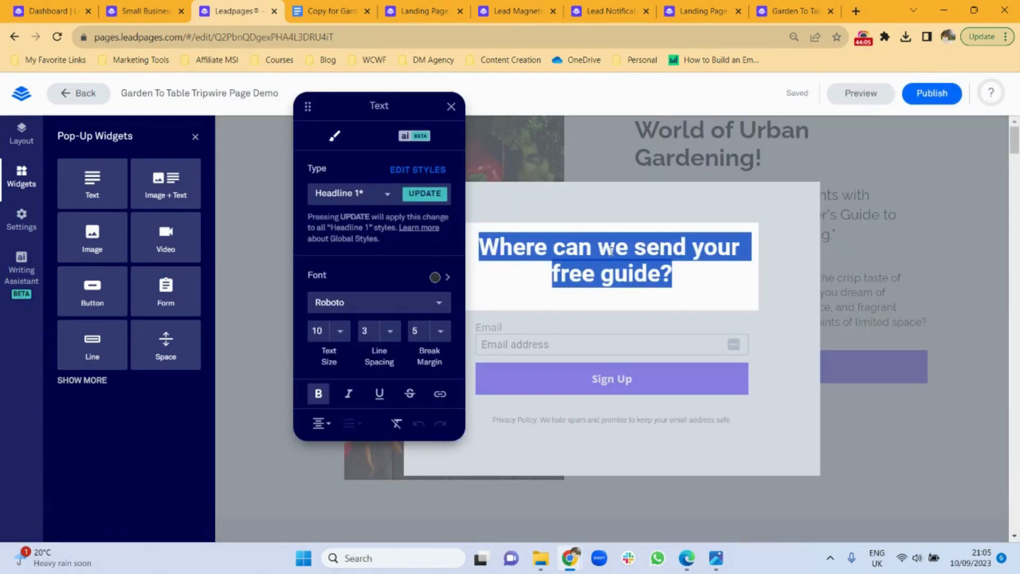
text(eNTER)
key(BackSpace)
key(BackSpace)
key(BackSpace)
key(BackSpace)
key(BackSpace)
text(E)
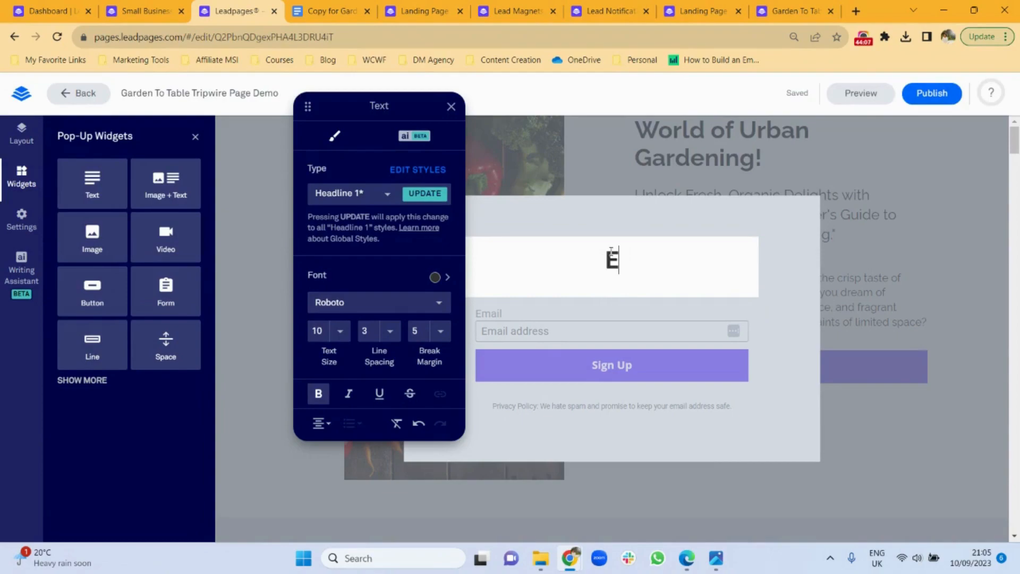
text(nter Your Payment detai)
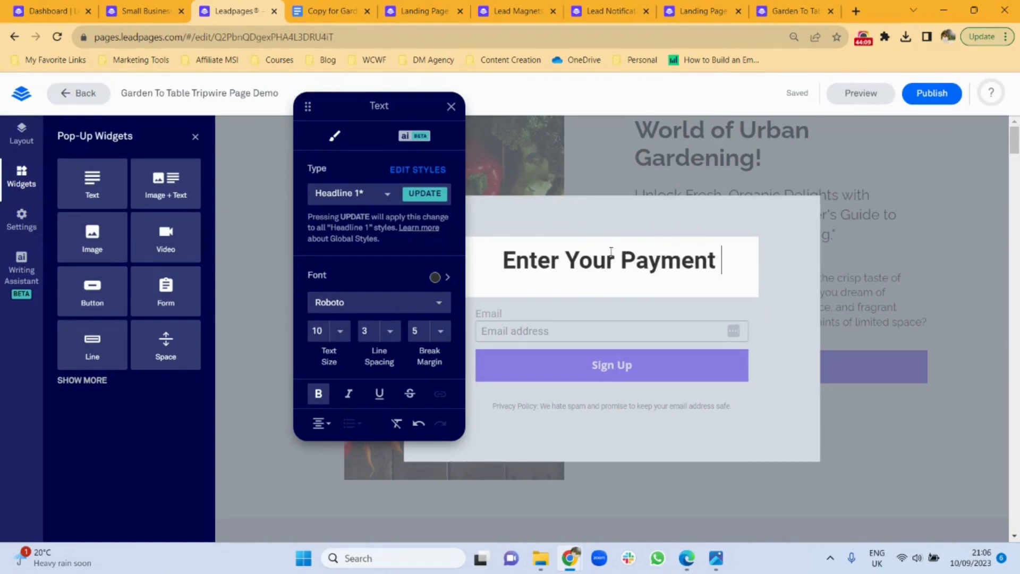
key(BackSpace)
key(BackSpace)
key(BackSpace)
key(BackSpace)
key(BackSpace)
text(Details Below)
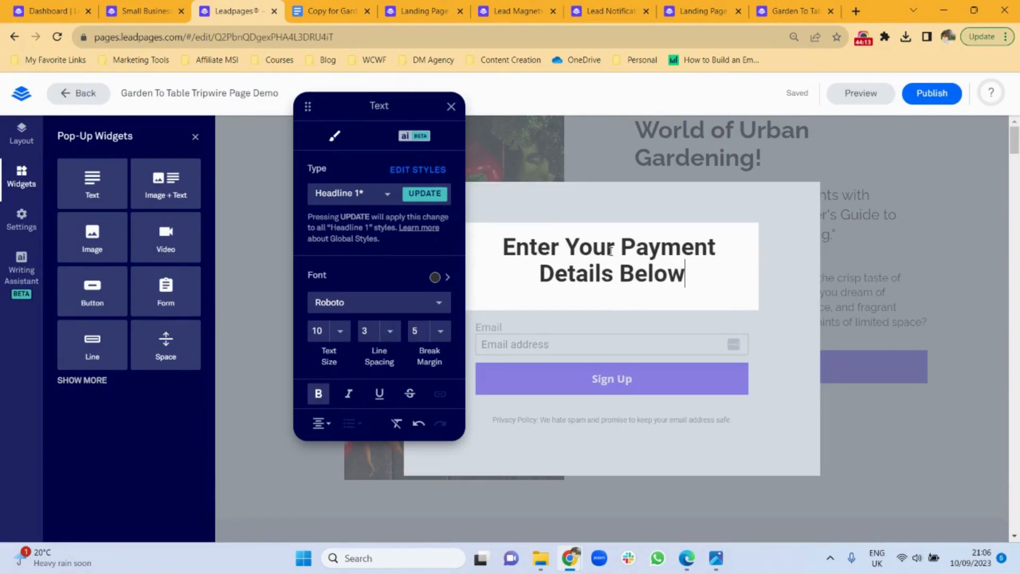
Change the pop-up heading's text type to Normal text with a line spacing of 5
triple_click(546, 255)
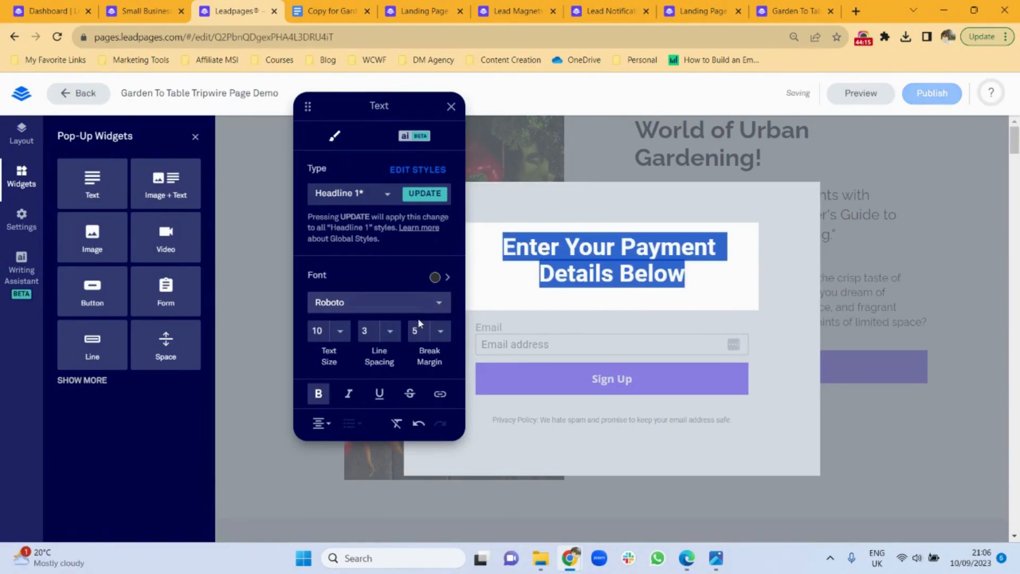
click(441, 304)
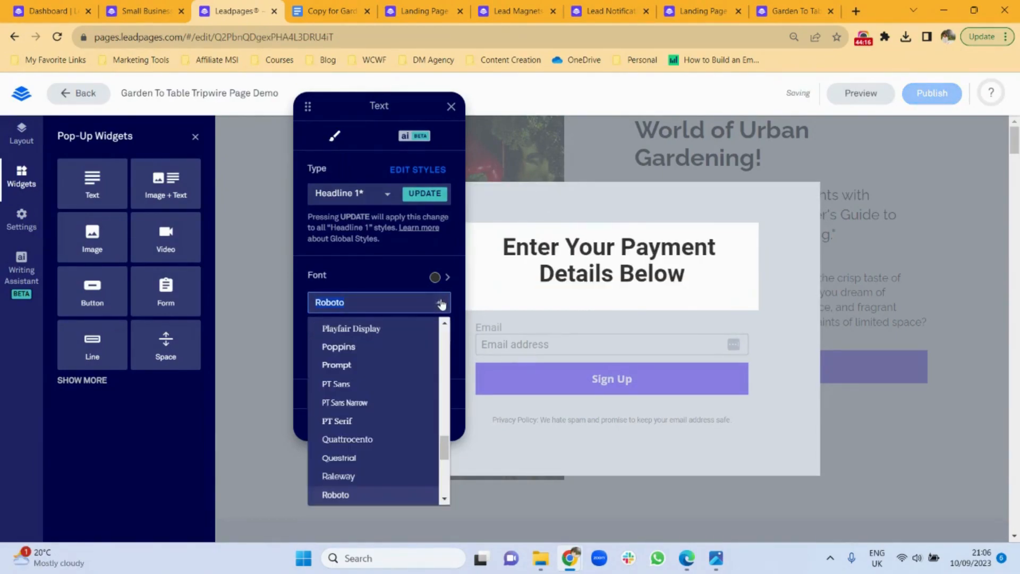
click(372, 476)
click(385, 196)
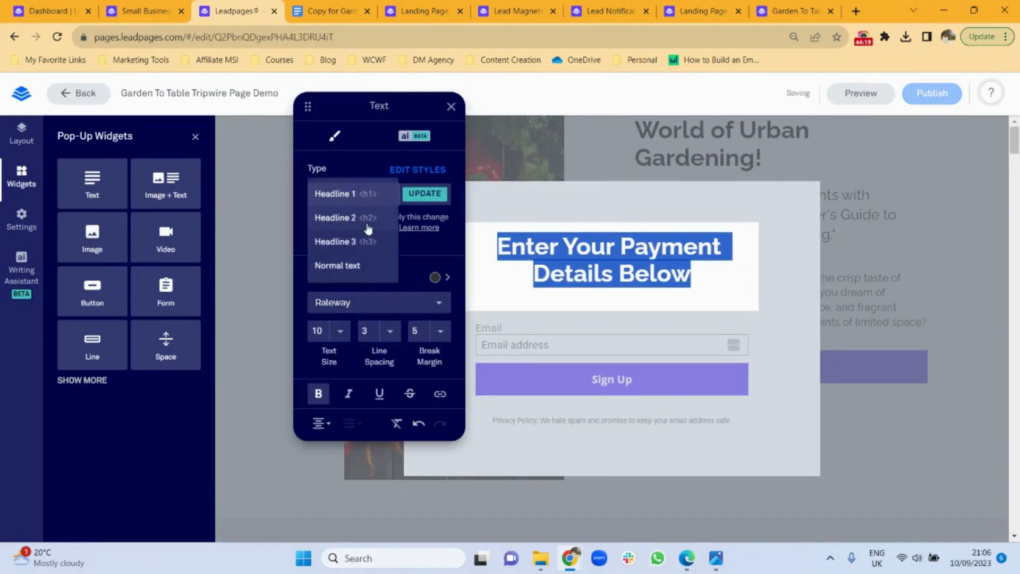
click(353, 266)
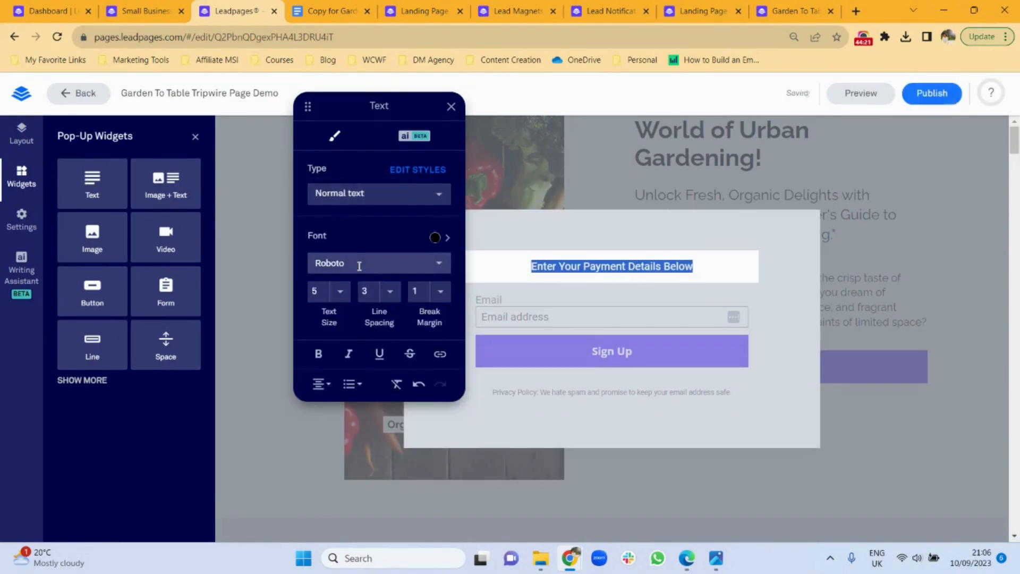
click(390, 291)
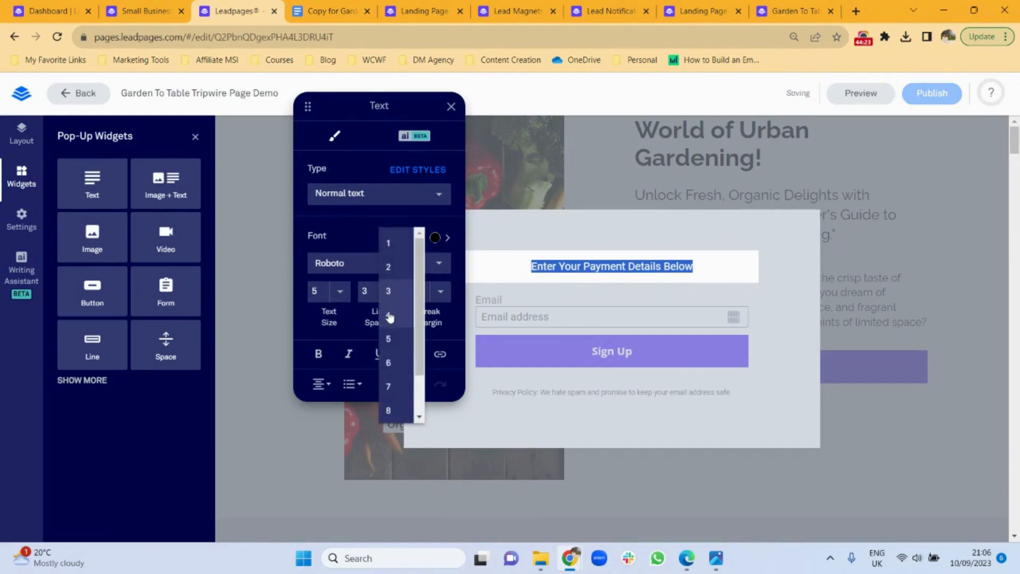
click(391, 340)
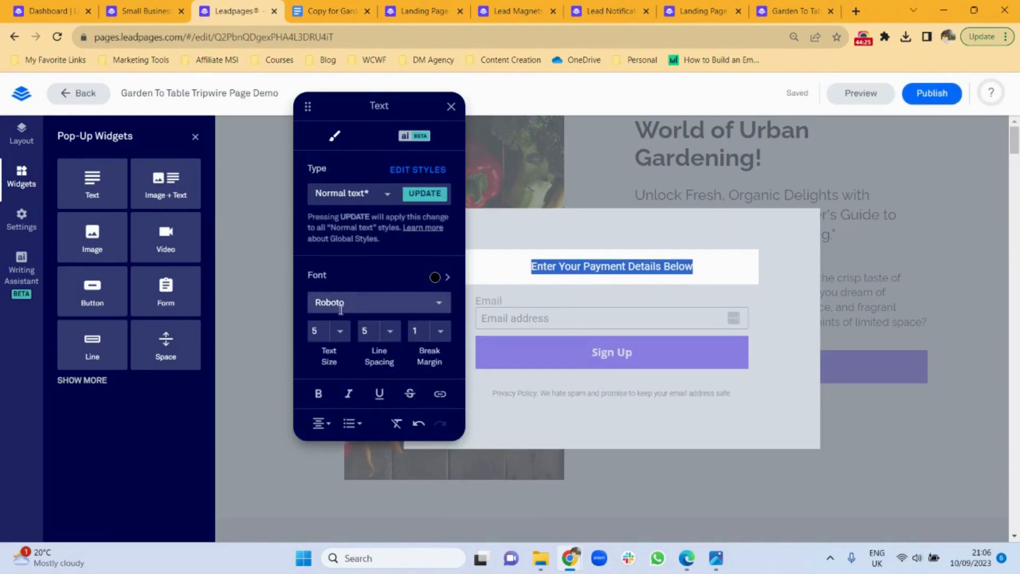
Set the pop-up heading's font to Raleway and text size to 7, and close the text settings
click(441, 302)
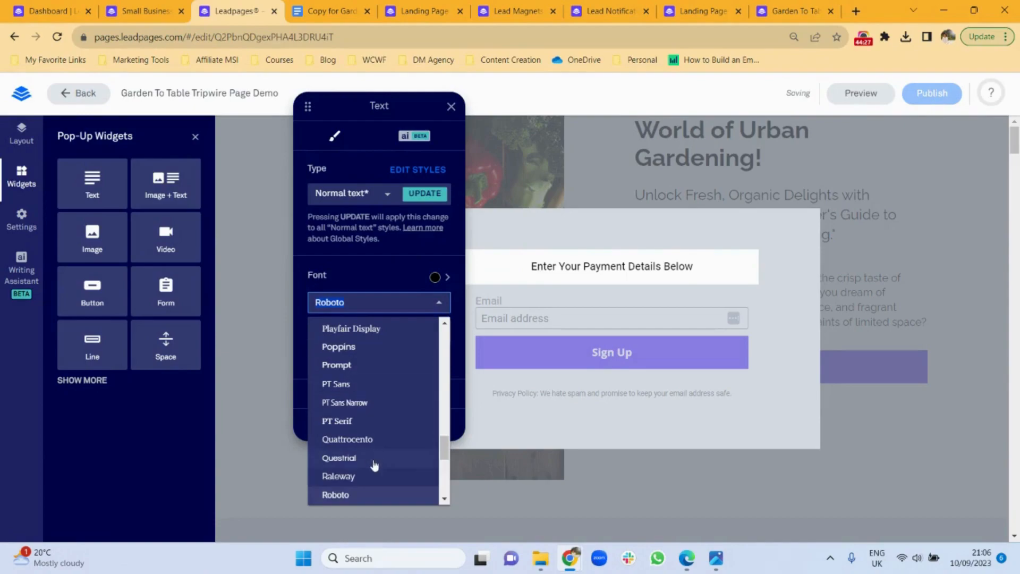
click(373, 482)
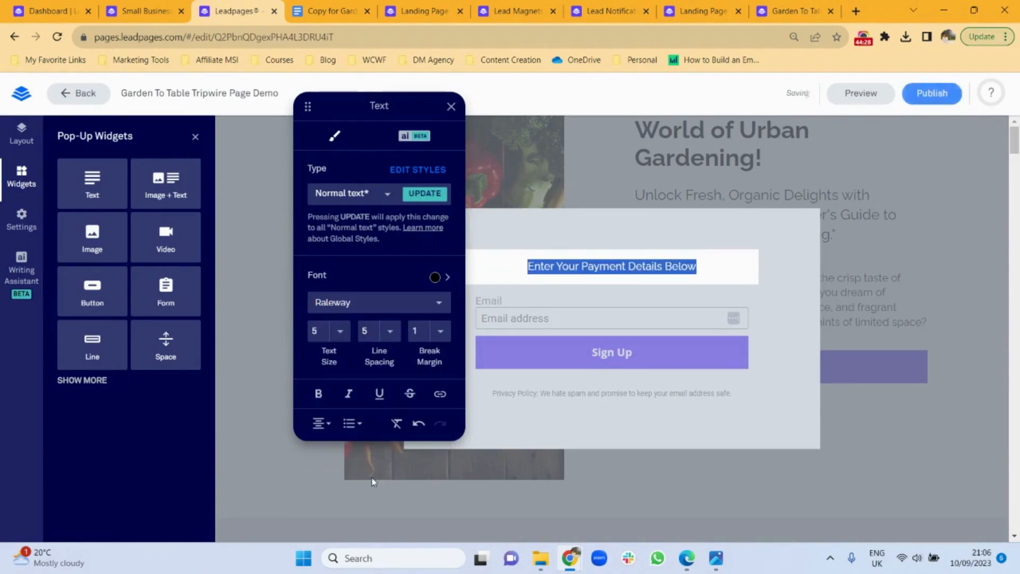
click(341, 334)
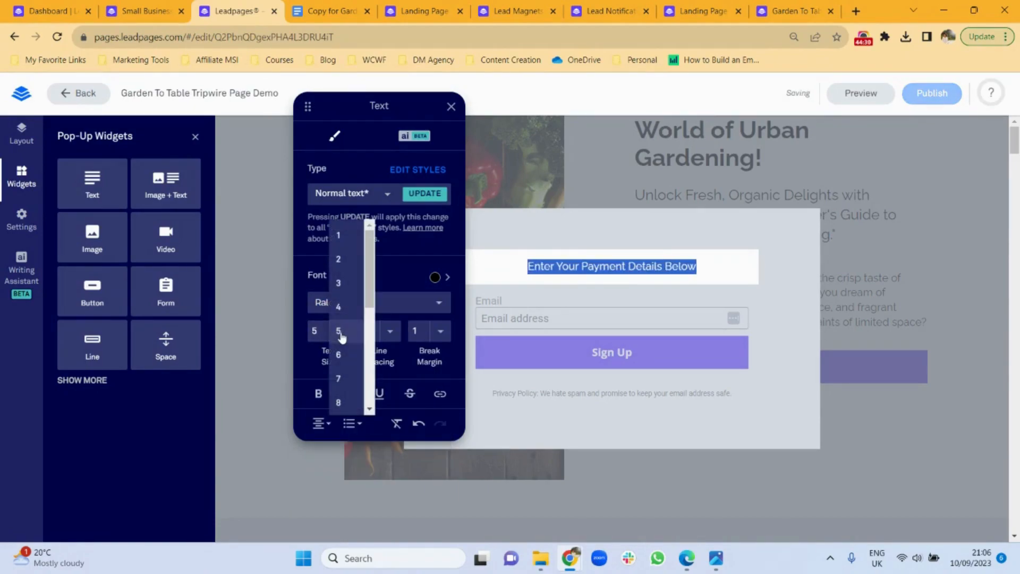
click(343, 382)
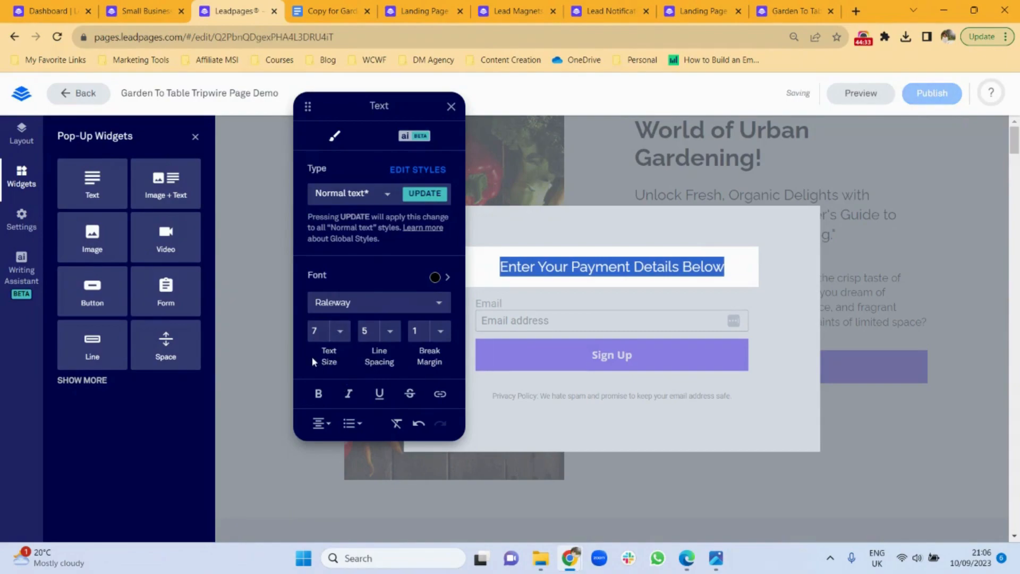
click(451, 107)
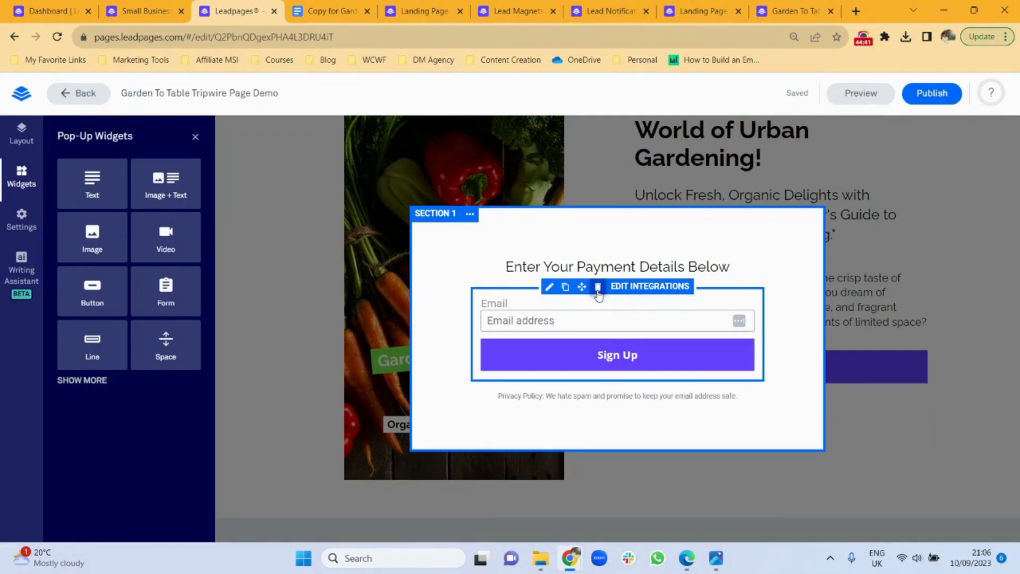
Delete the email sign-up form from the pop-up
click(598, 288)
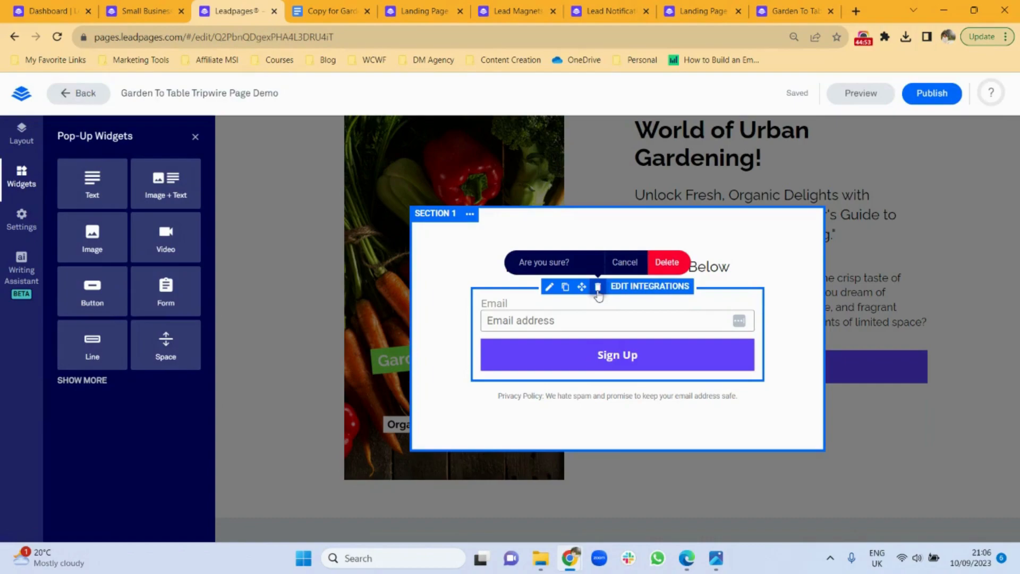
click(668, 266)
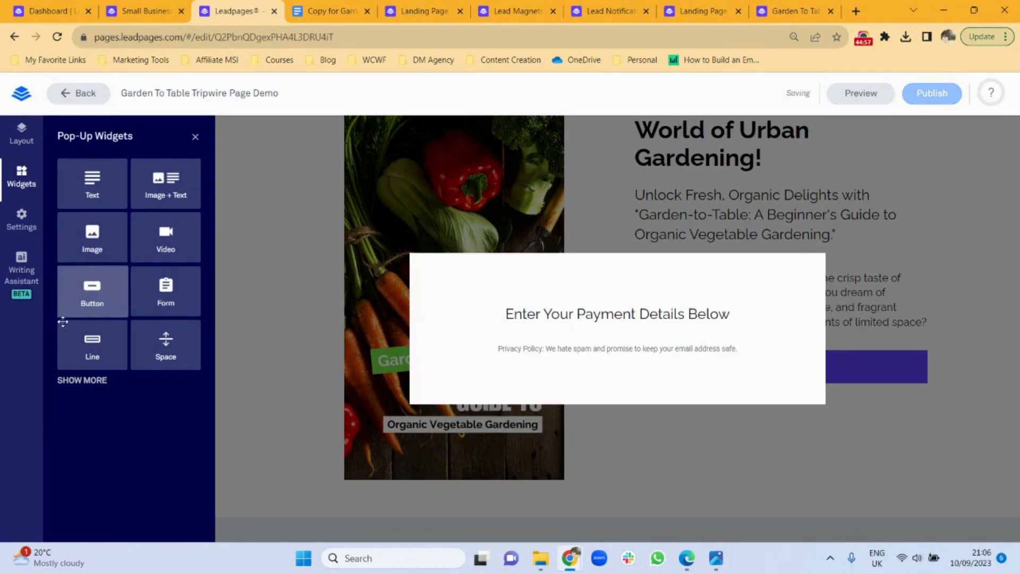
Add a Checkout widget to the pop-up between the payment heading and the privacy policy line
click(84, 383)
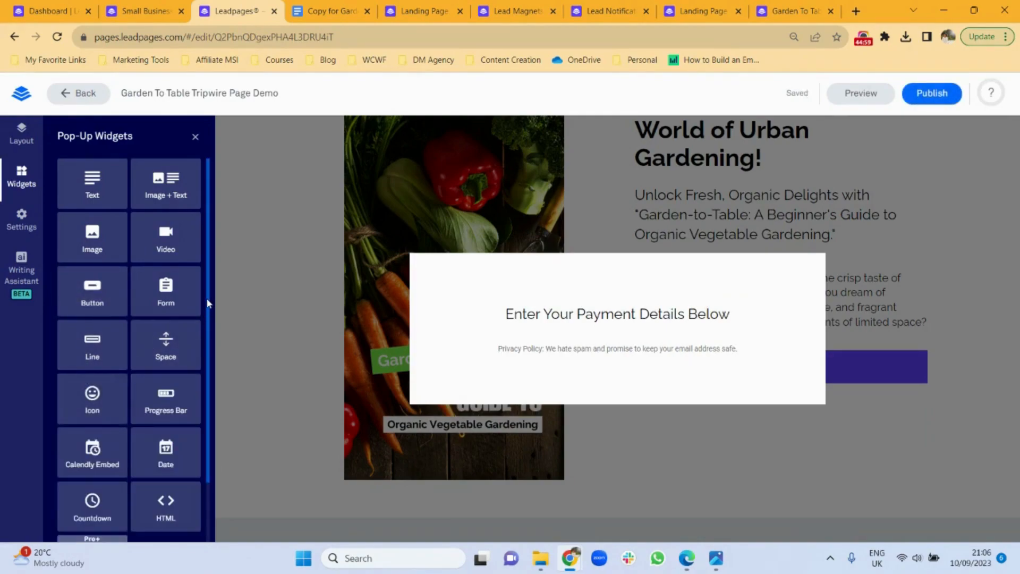
scroll(206, 329, down, 2)
drag(92, 488, 545, 326)
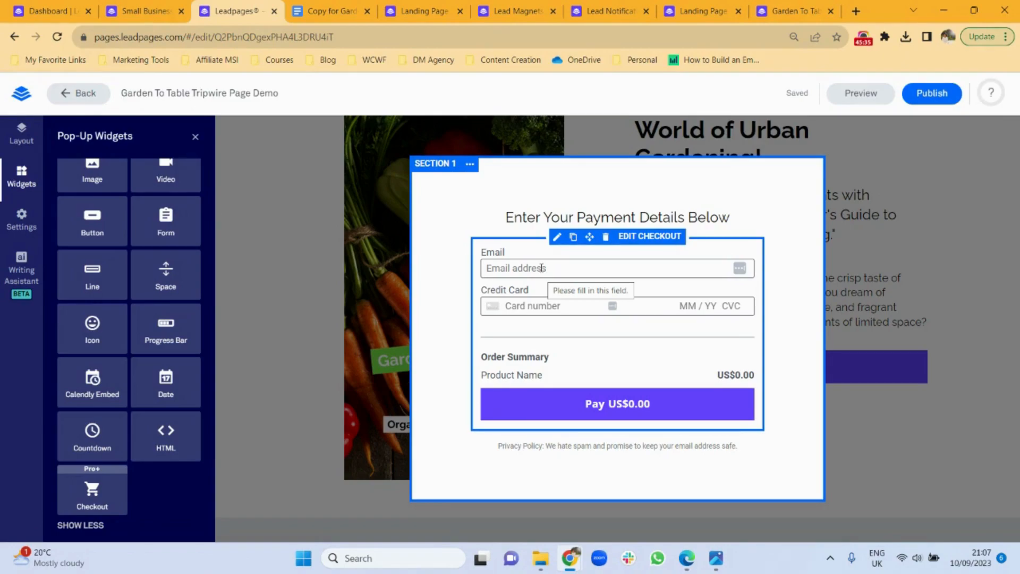
Set the checkout form to sell "Test product" at the US$0.00 price
click(686, 411)
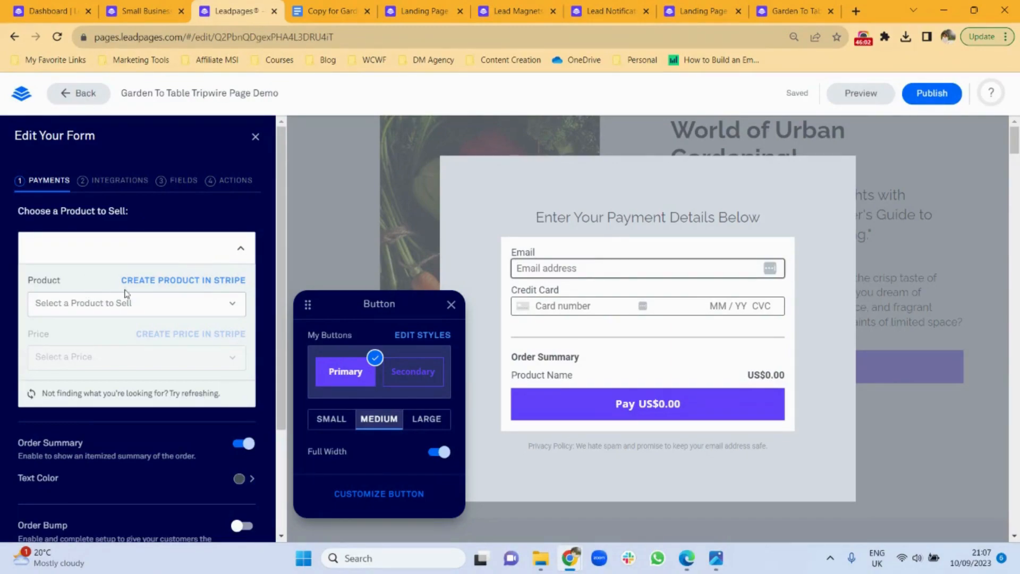
click(232, 307)
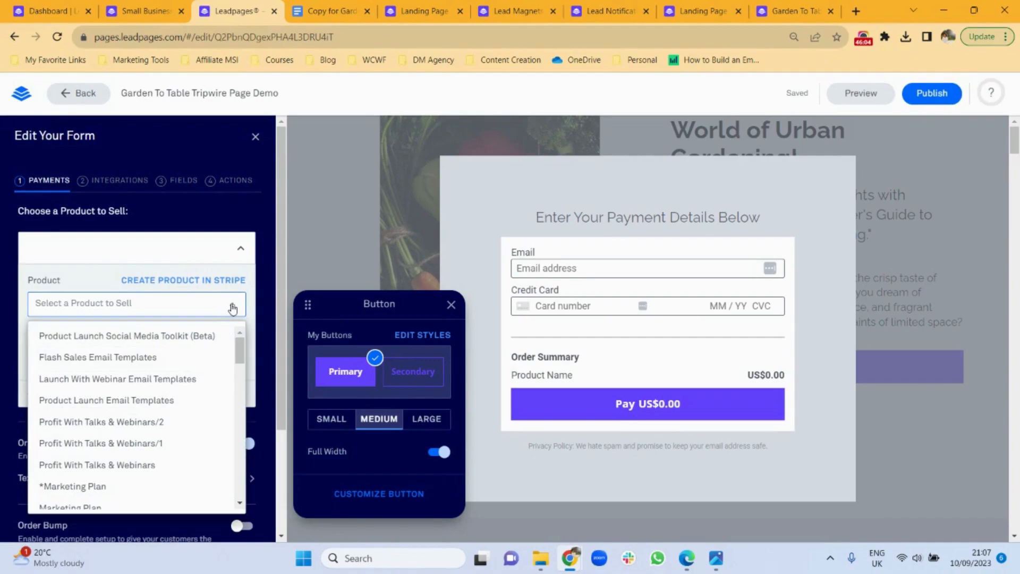
drag(242, 358, 240, 423)
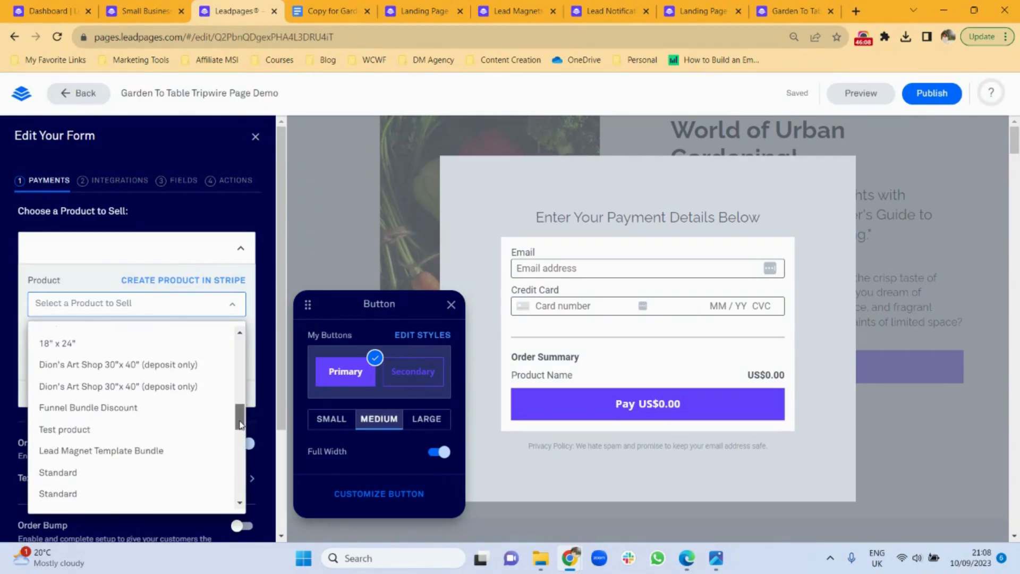
click(103, 433)
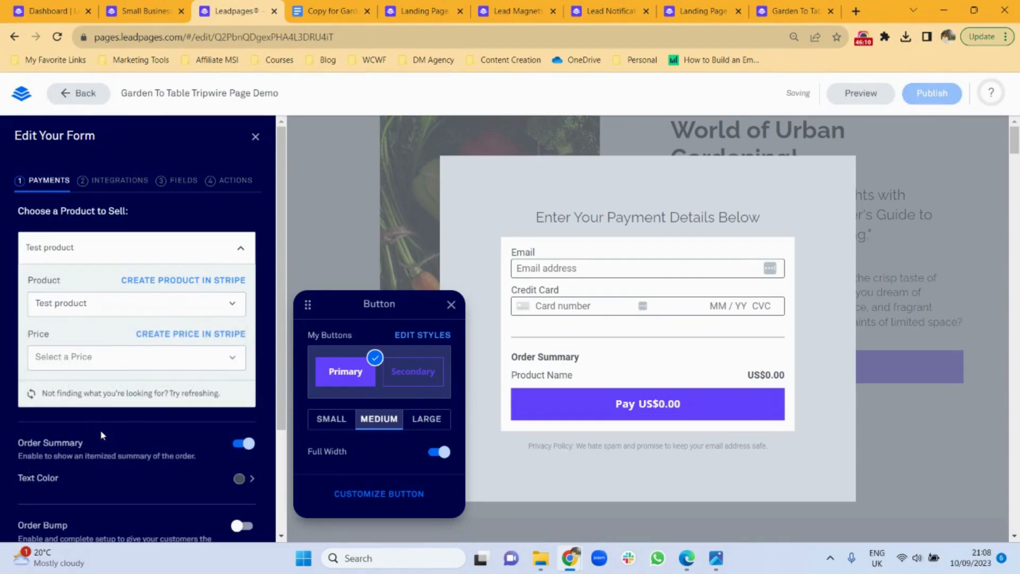
click(230, 358)
click(68, 393)
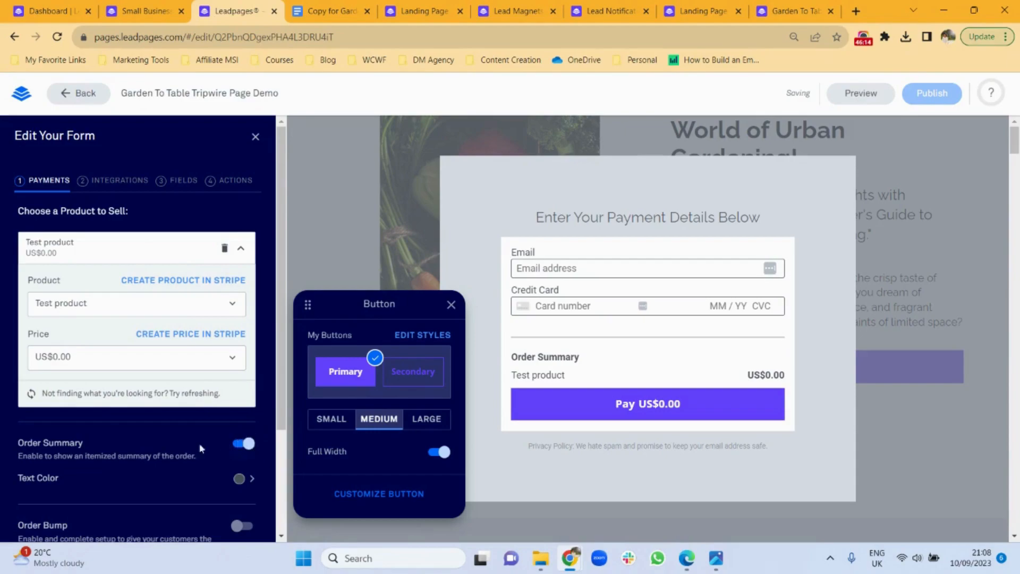
Advance the checkout form setup through its payment, integration and field settings to the actions stage, keeping the defaults
drag(280, 420, 285, 493)
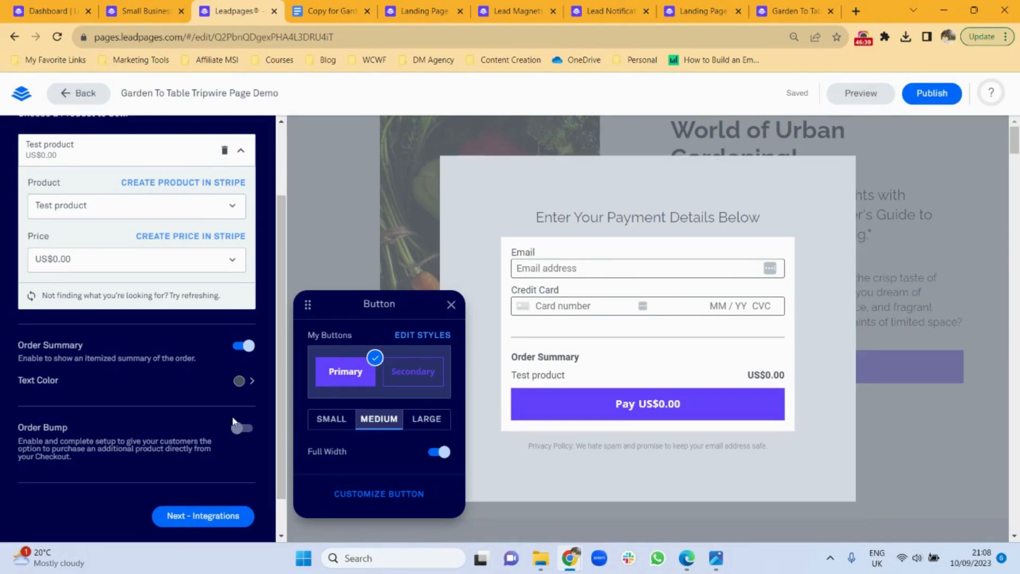
drag(283, 422, 288, 444)
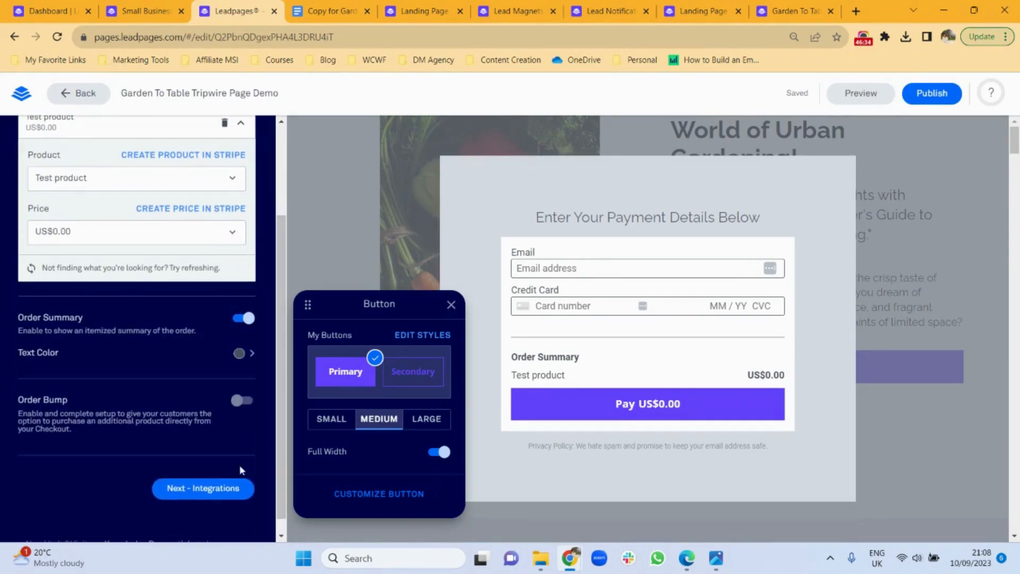
click(215, 495)
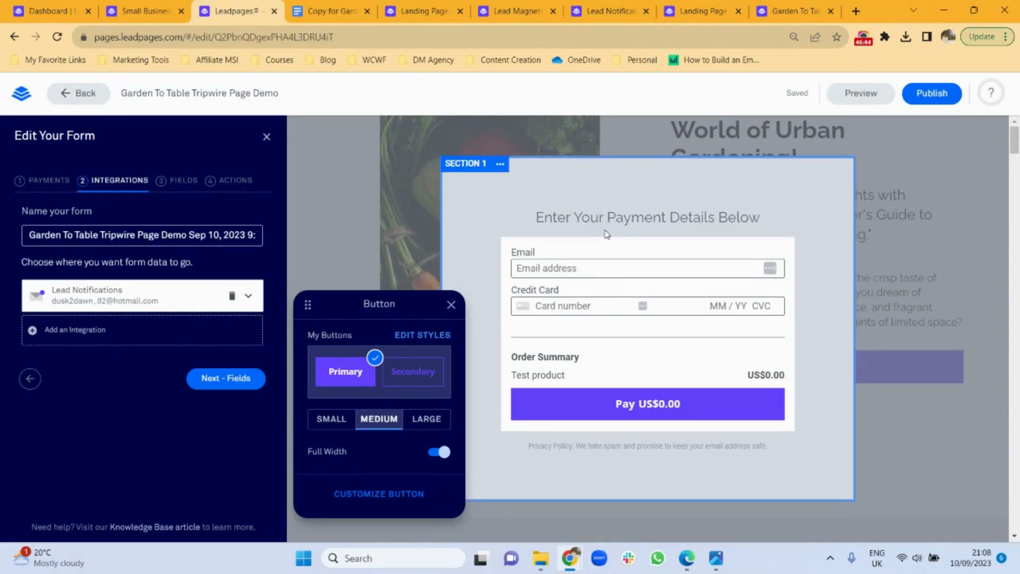
click(213, 386)
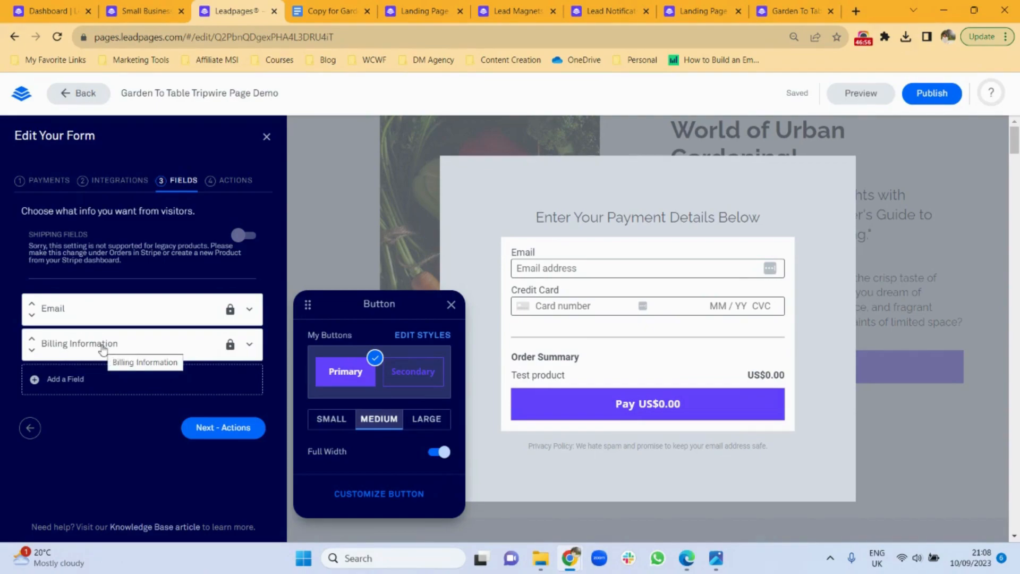
click(242, 433)
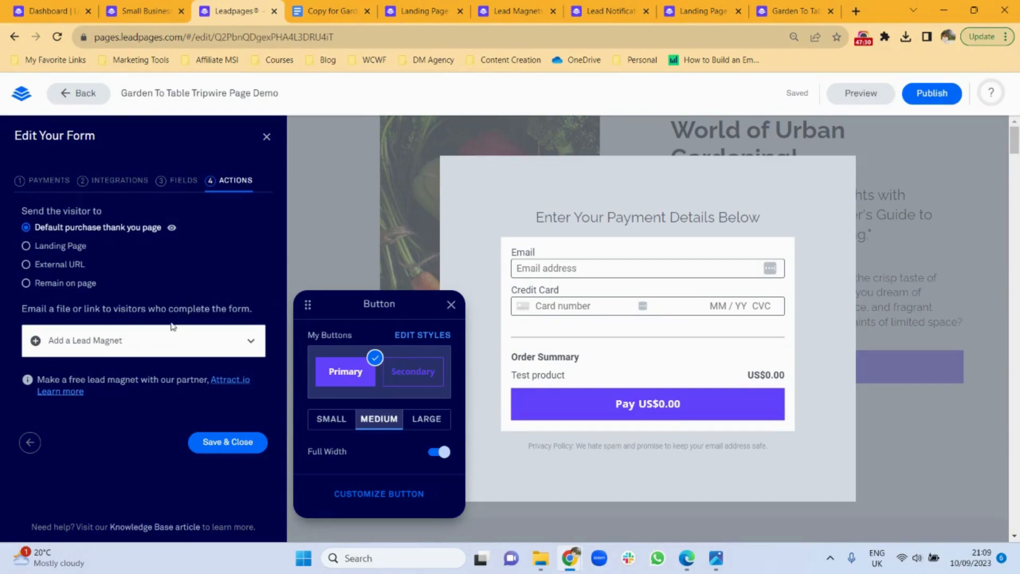
Create and save a lead magnet with subject line 'Your Garden-to-Table" eBook is Here!', the Garden To Table [FULL DEMO] PDF and the sales email message
click(252, 346)
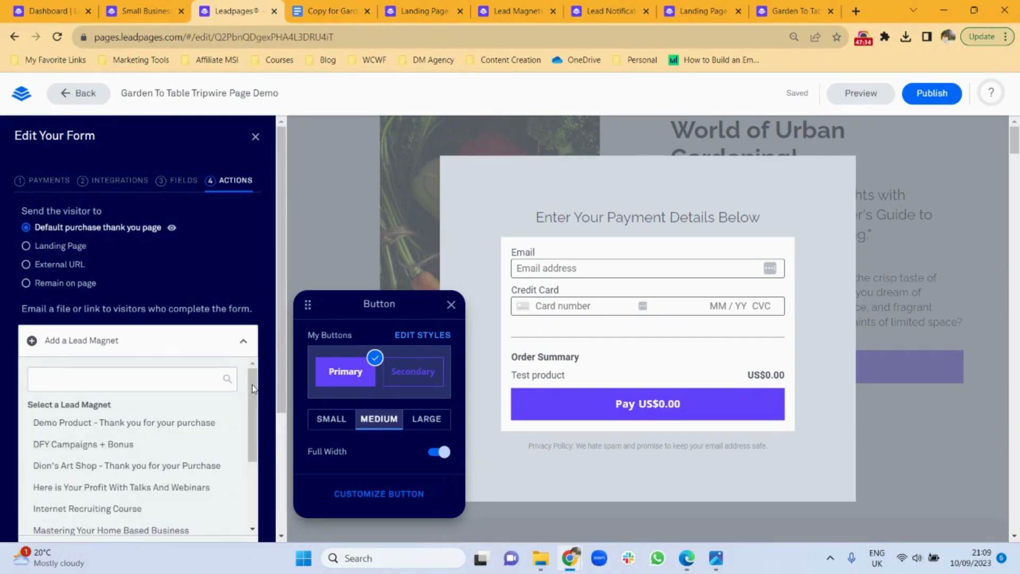
drag(251, 412, 257, 479)
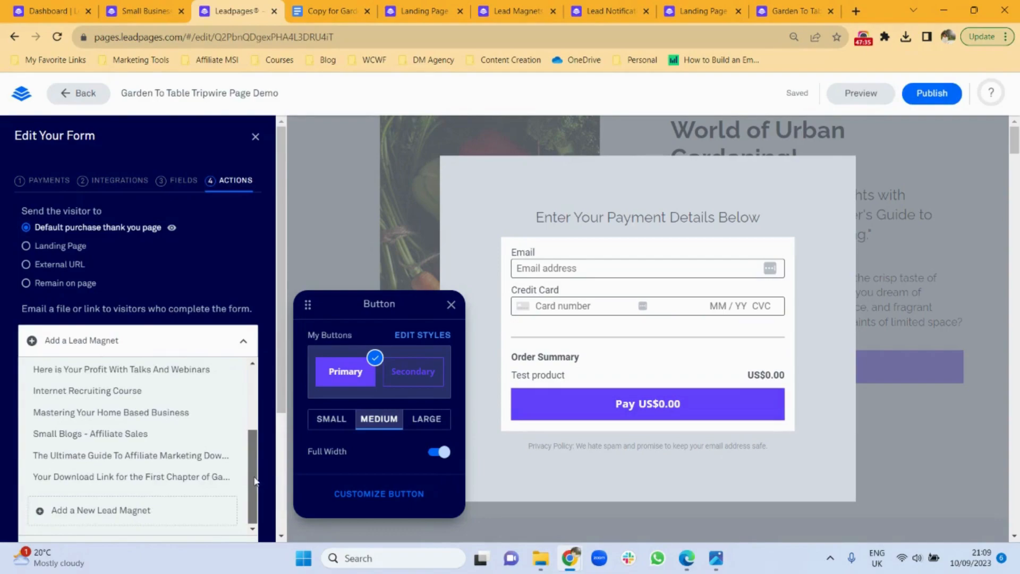
click(127, 511)
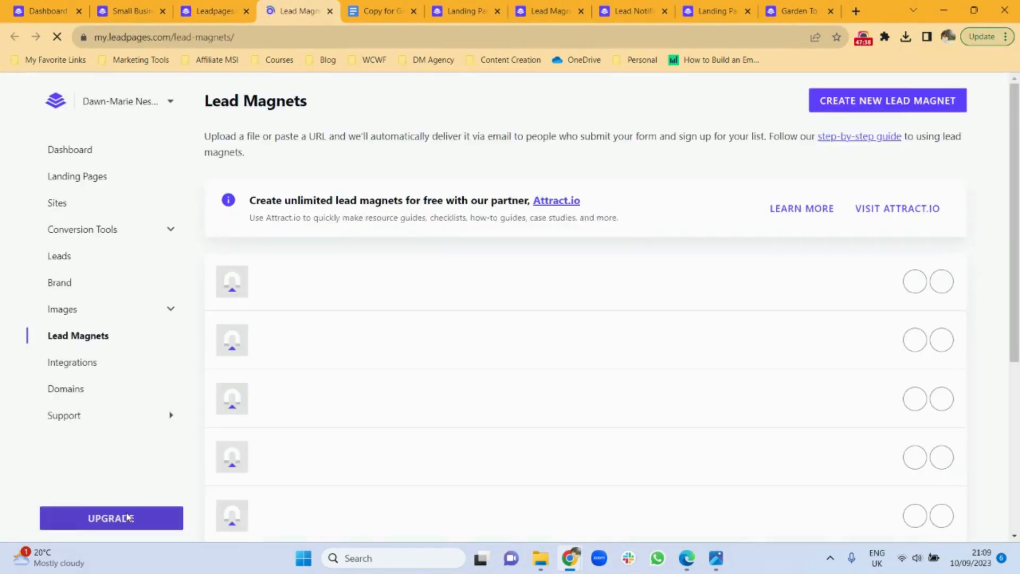
click(855, 107)
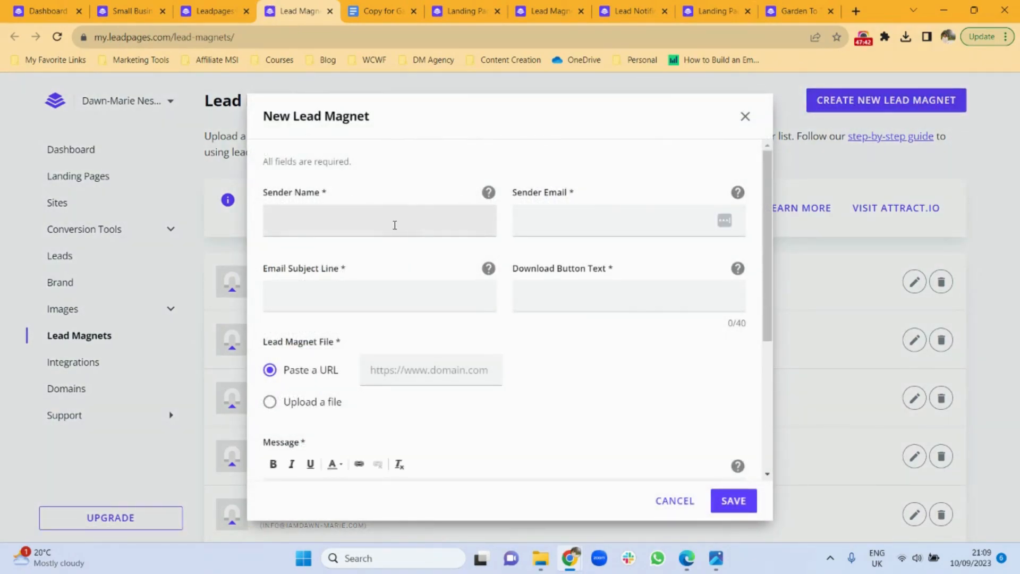
click(395, 225)
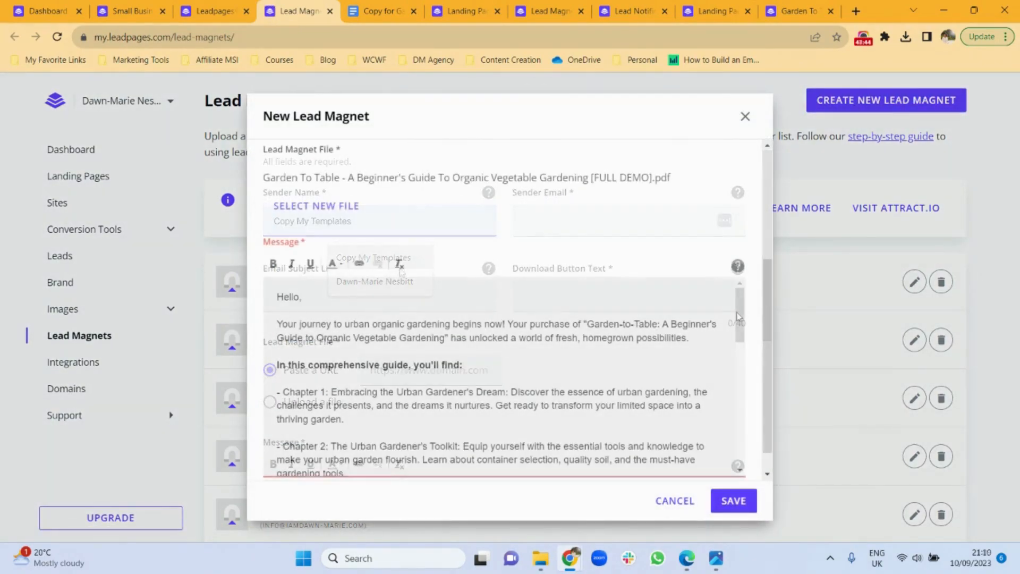
drag(741, 321, 738, 463)
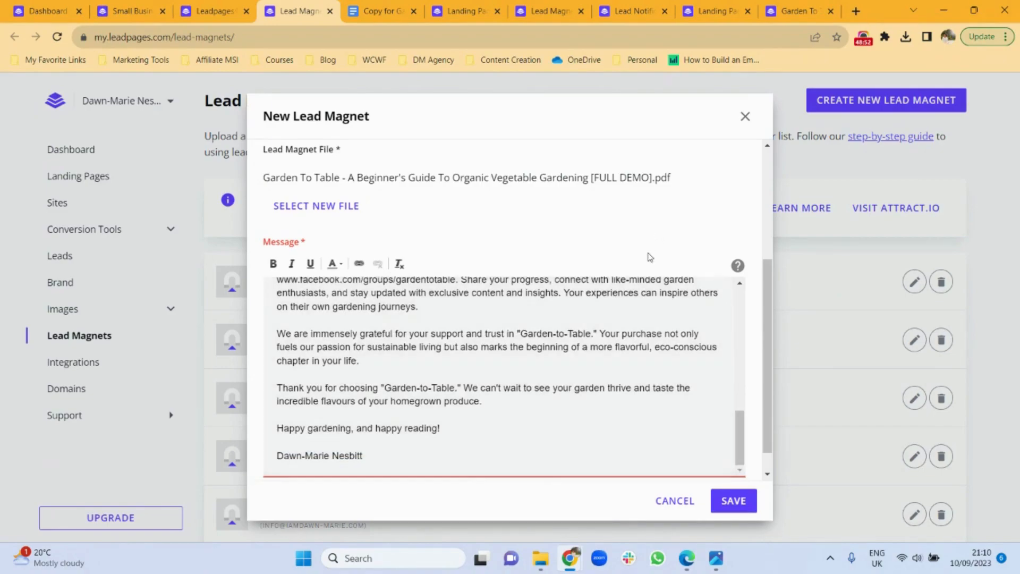
click(738, 508)
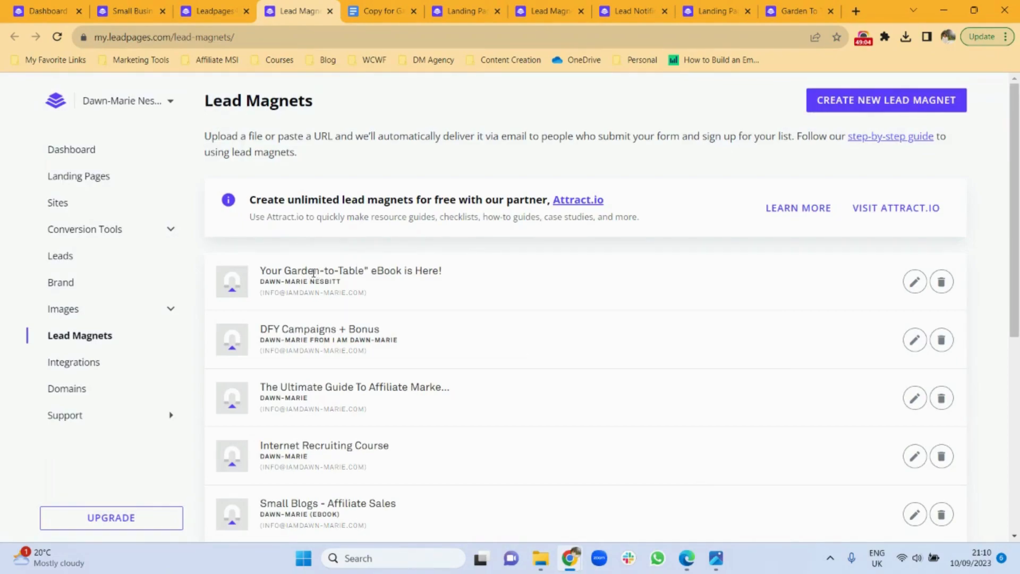
Back in the page editor, refresh the lead magnets, attach 'Your Garden-to-Table" eBook is Here!' to the checkout form, and save and close it
click(215, 6)
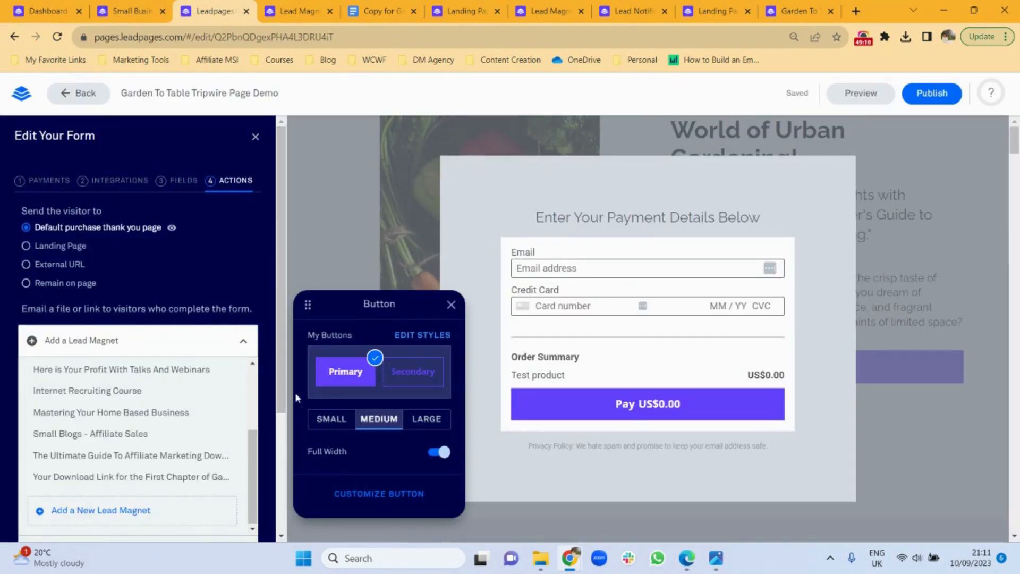
scroll(283, 435, down, 2)
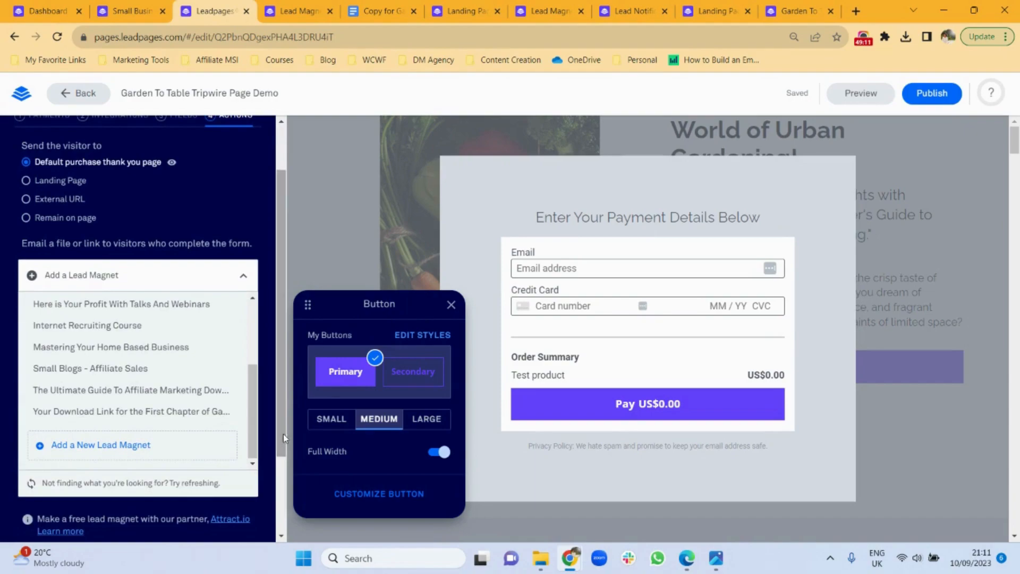
click(189, 483)
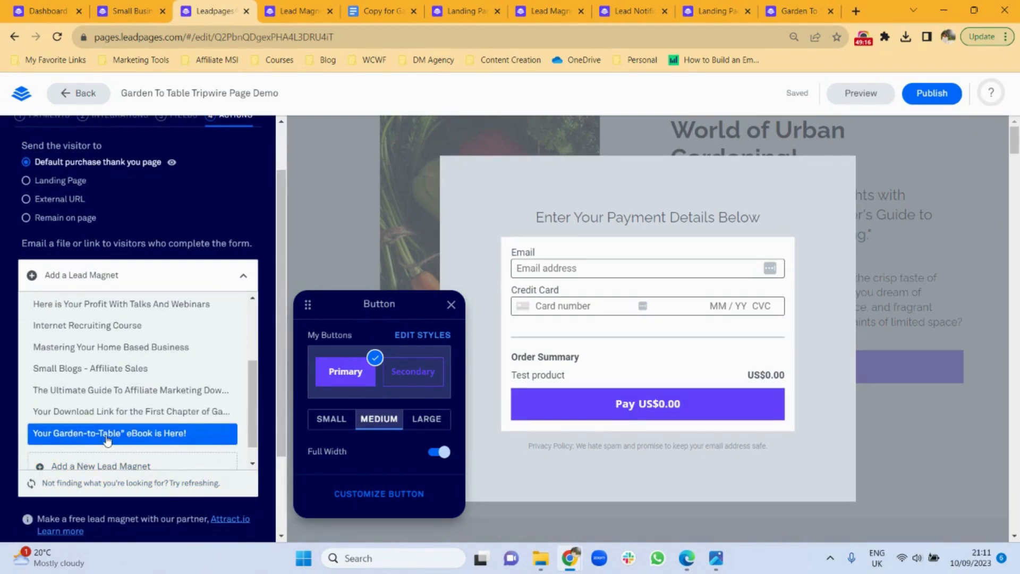
click(67, 435)
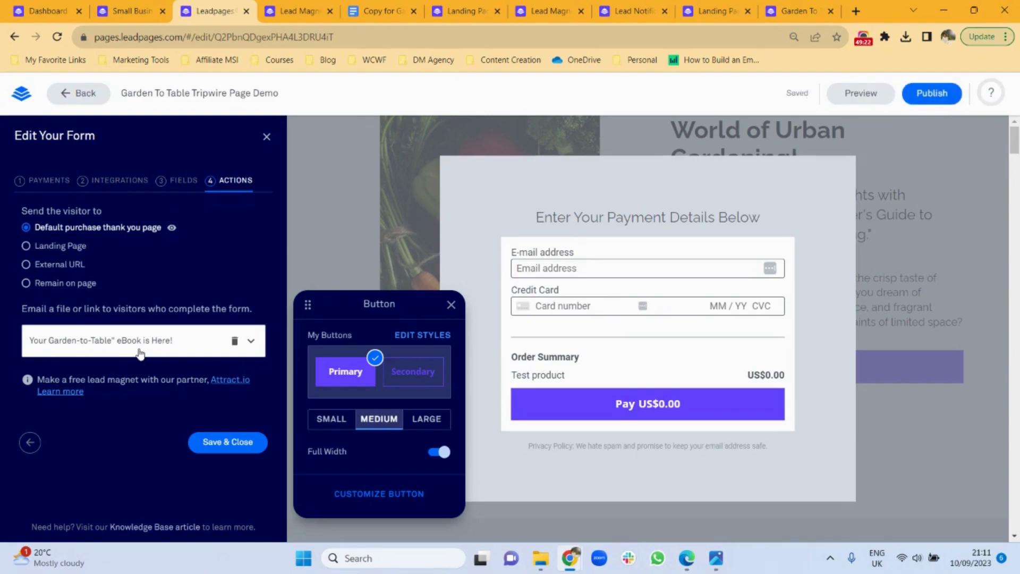
click(227, 444)
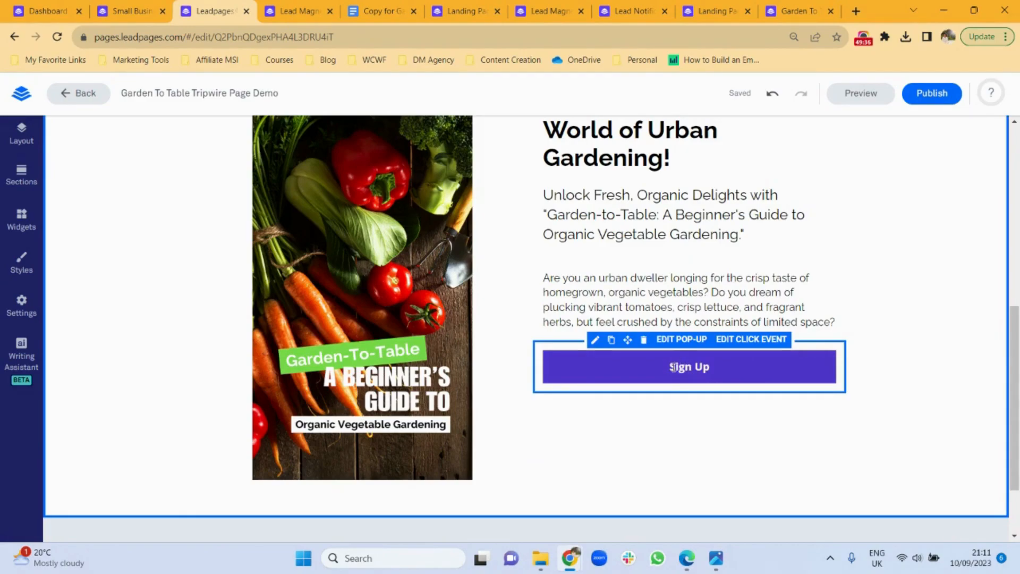
Copy the call-to-action line from the Sales Page section of the Google Docs copy document, and close the Lead Magnets page
click(382, 10)
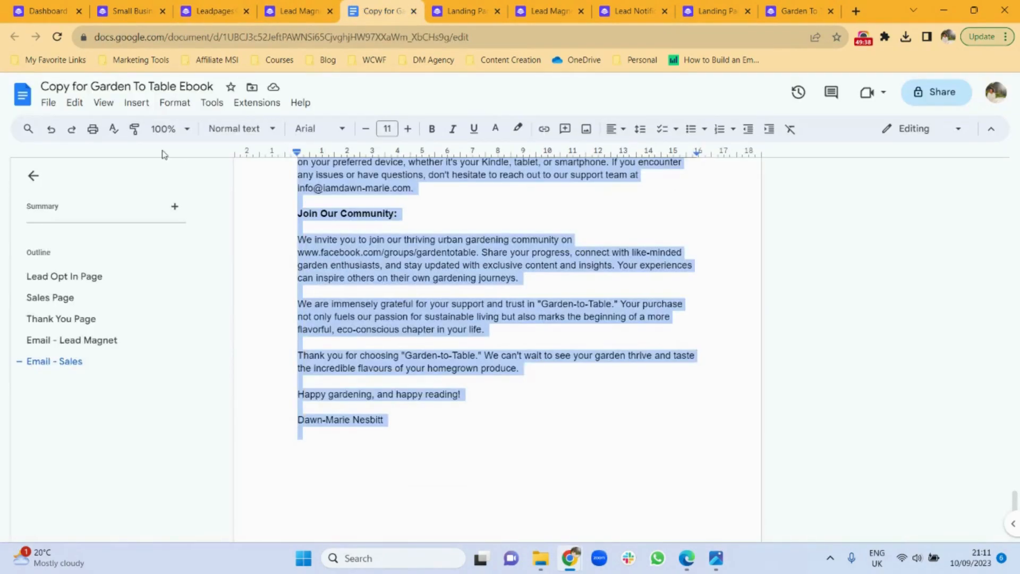
click(42, 297)
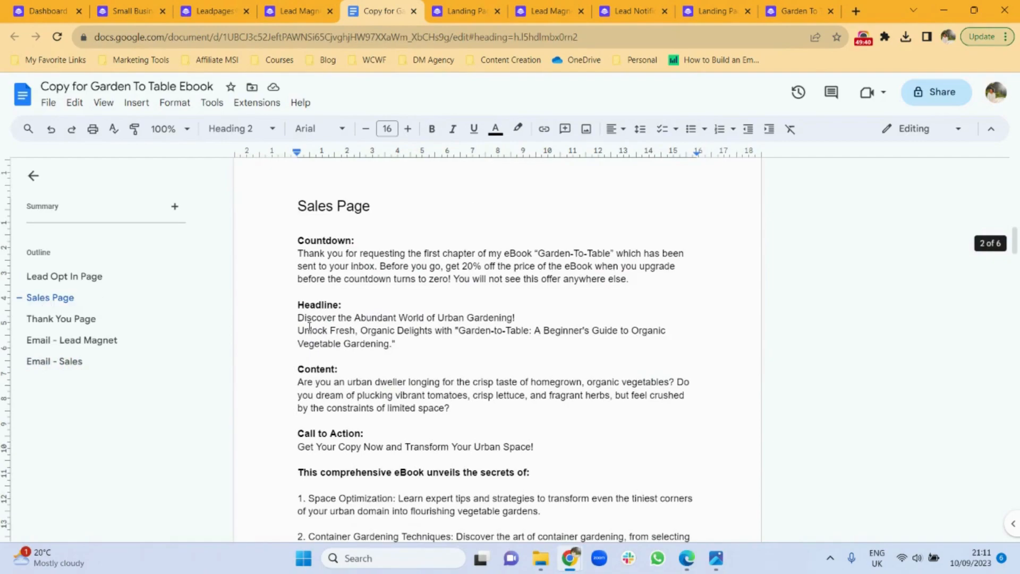
click(535, 447)
drag(535, 446, 294, 452)
key(ctrl+c)
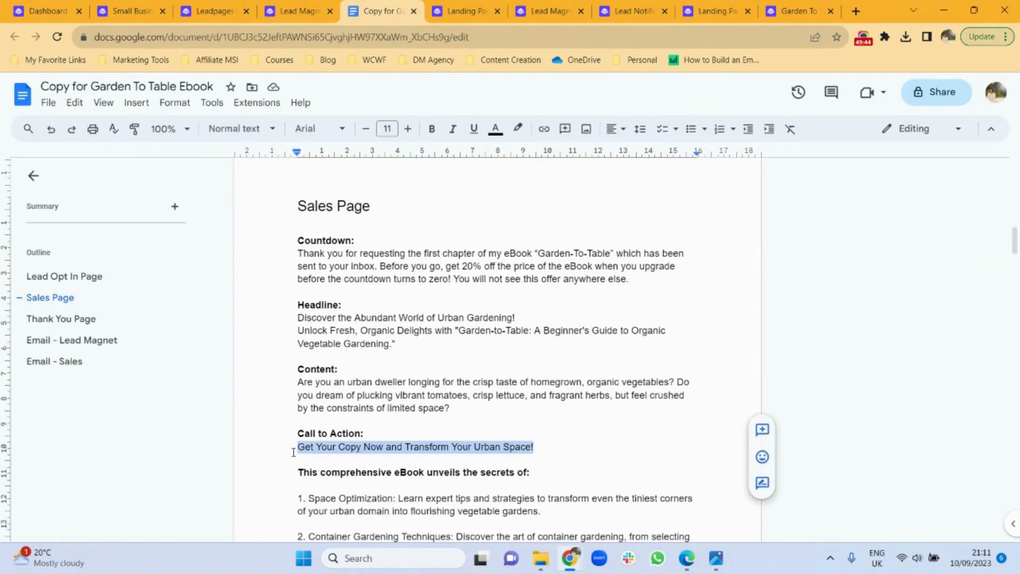
click(277, 5)
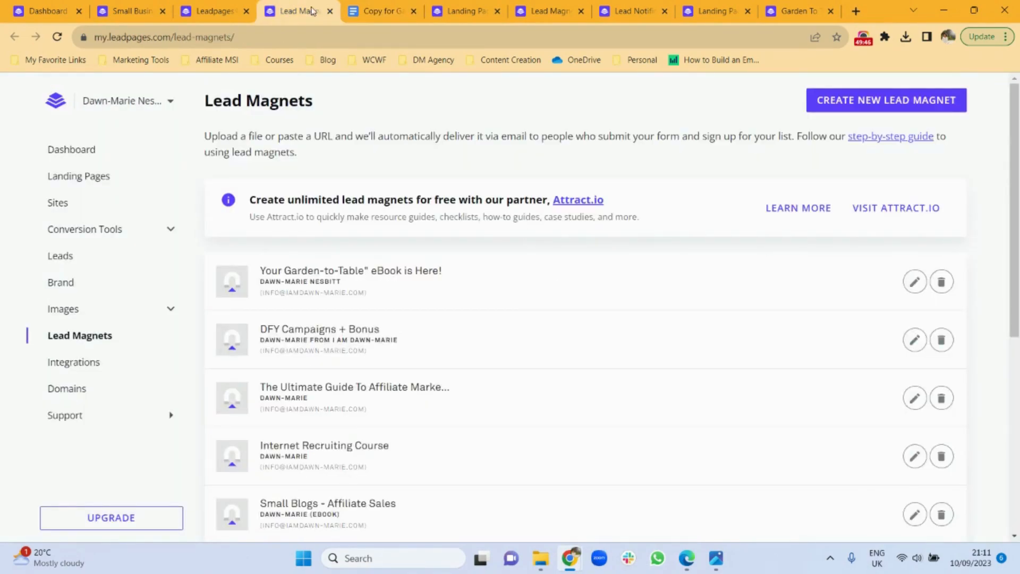
click(330, 11)
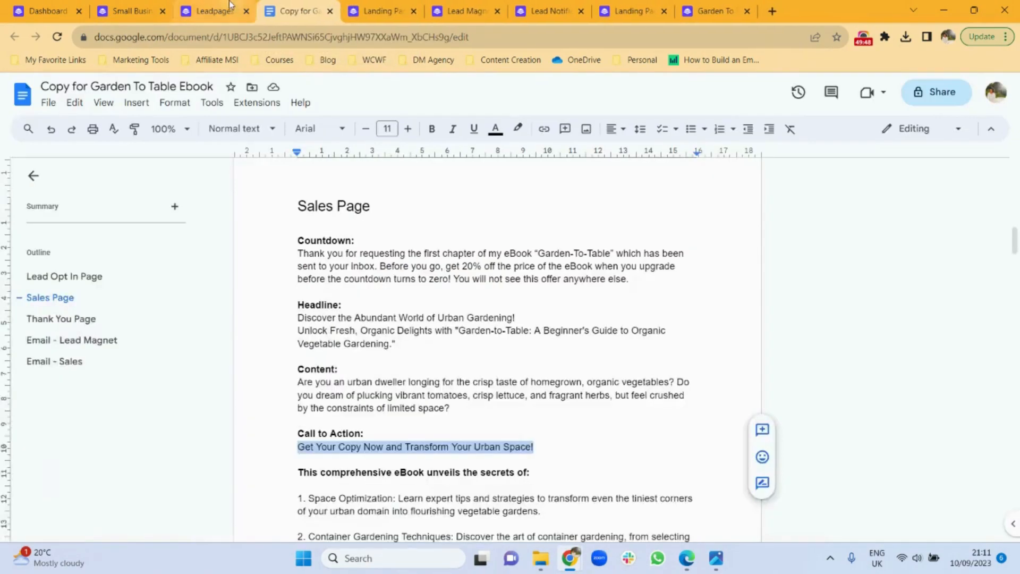
In the Leadpages editor, replace the "Sign Up" button text with "Get Your Copy Now and Transform Your Urban Space!"
click(221, 6)
click(722, 360)
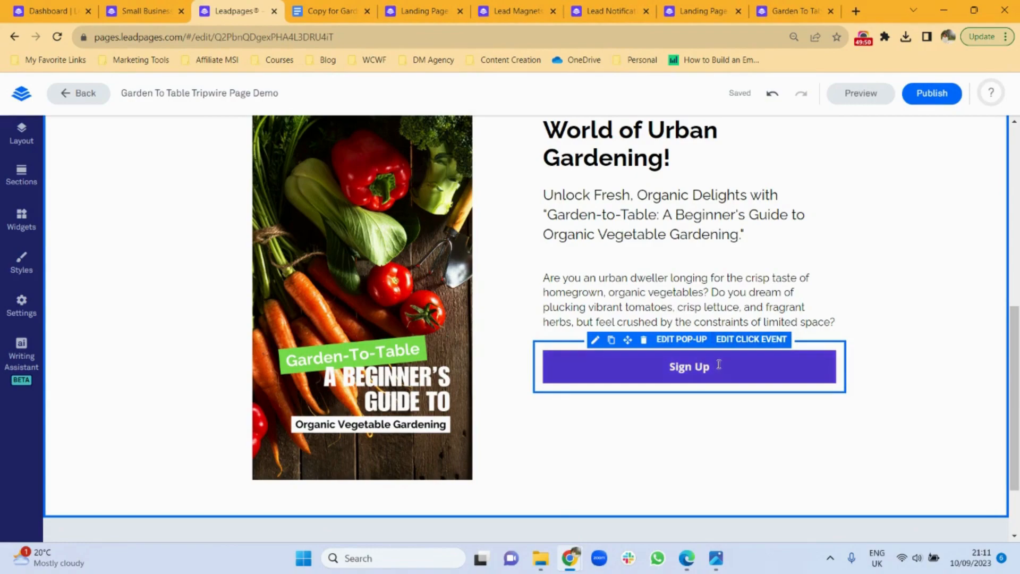
click(719, 364)
key(BackSpace)
key(BackSpace)
key(BackSpace)
key(BackSpace)
key(BackSpace)
key(BackSpace)
key(BackSpace)
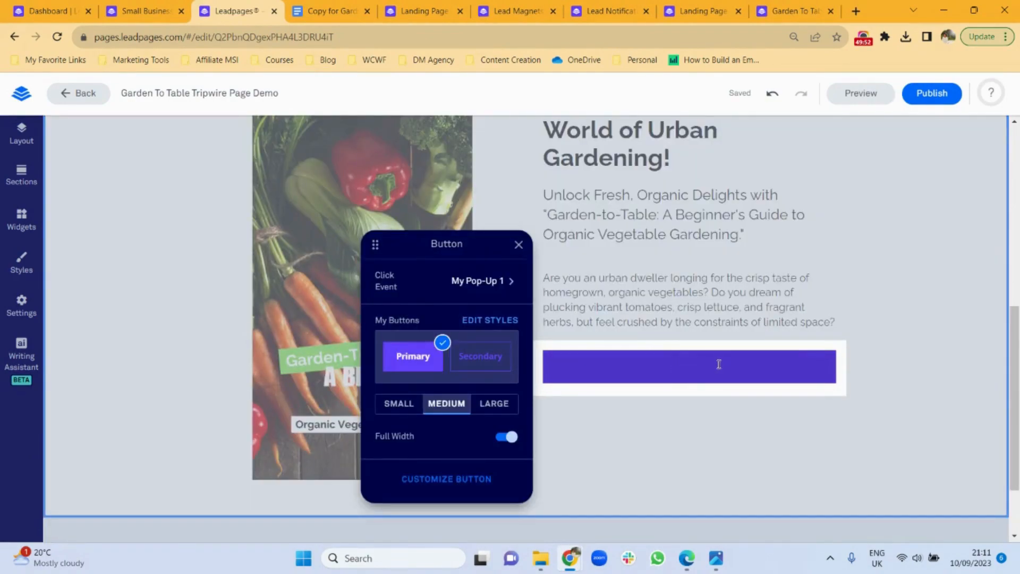
key(ctrl+v)
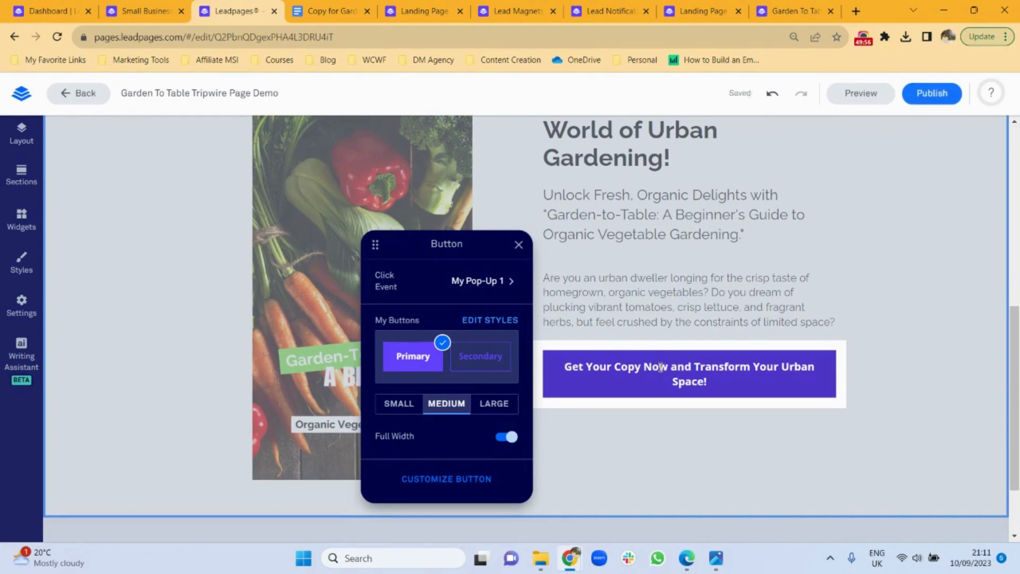
Shorten the button text to "Get Your Copy And Transform Your Urban Space!" and close the button settings
key(BackSpace)
key(BackSpace)
key(BackSpace)
key(BackSpace)
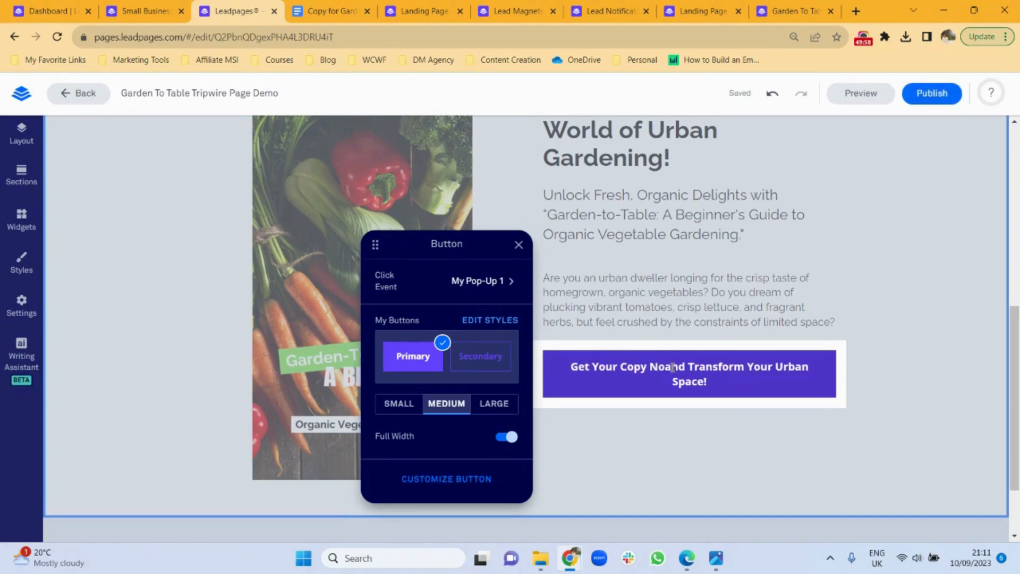
key(Delete)
text(A)
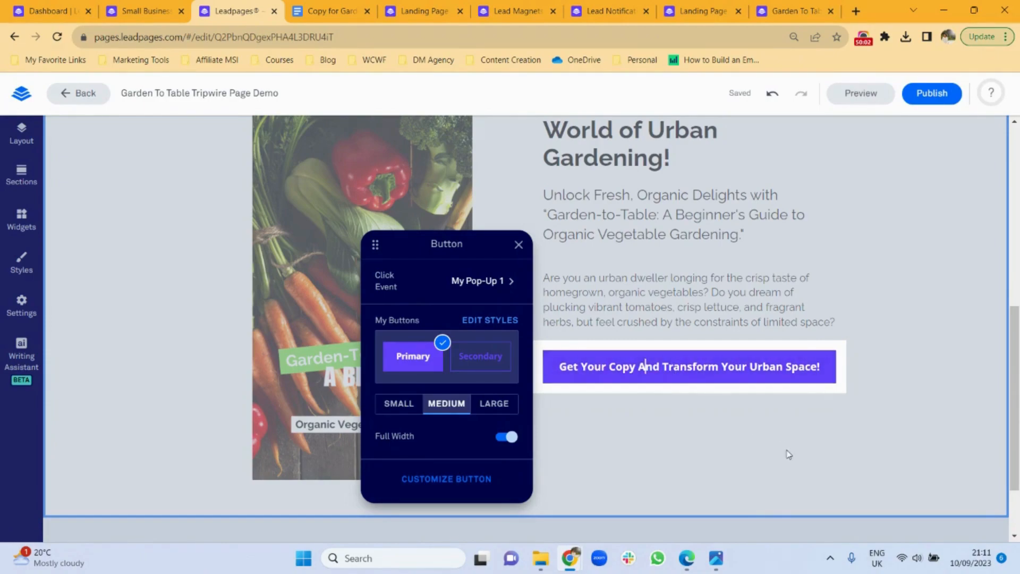
key(End)
drag(1016, 330, 1012, 396)
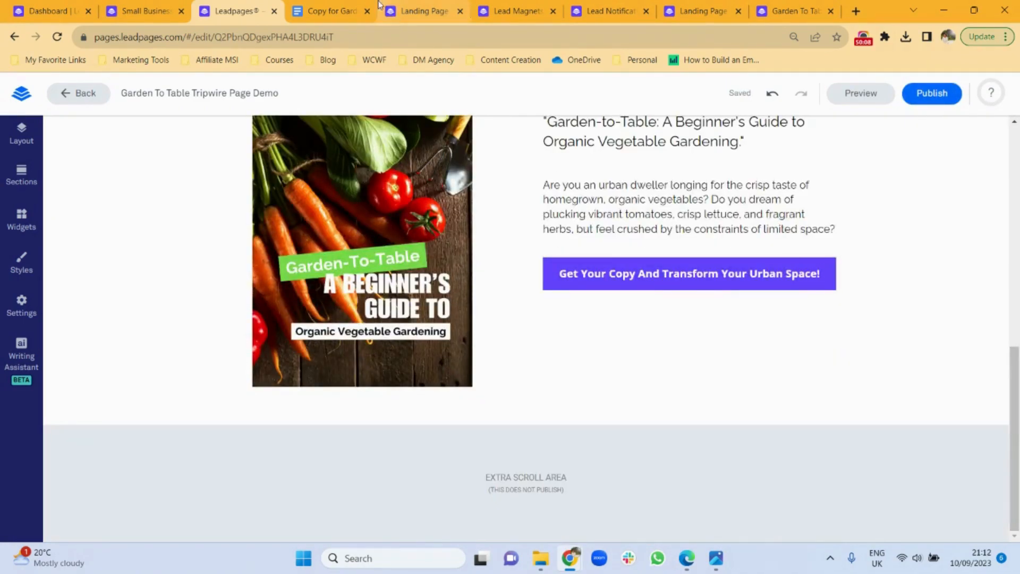
Check the Sales Page copy in Google Docs, and back in Leadpages add a section below the hero and choose the Blank section type
click(336, 9)
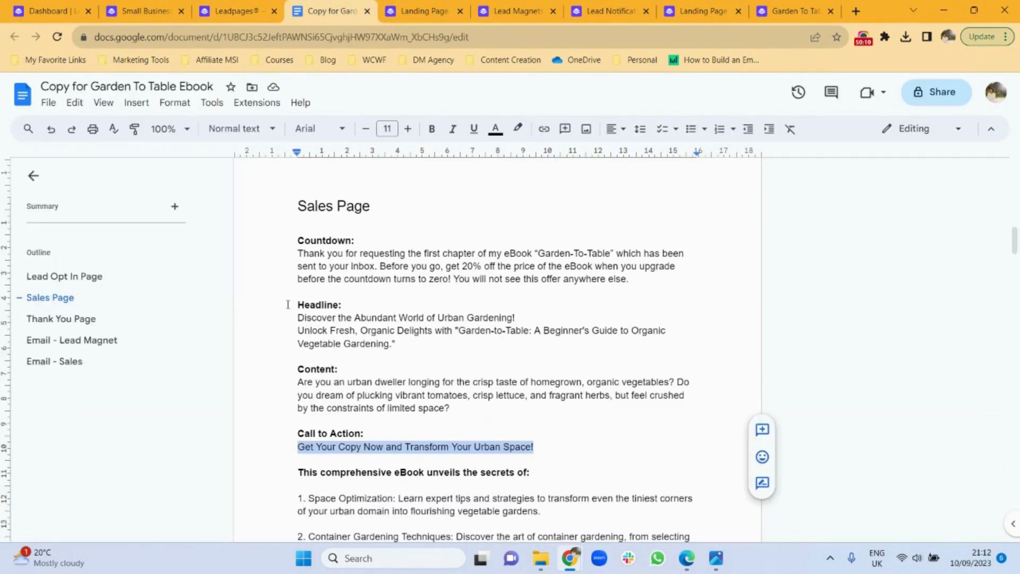
drag(288, 305, 553, 451)
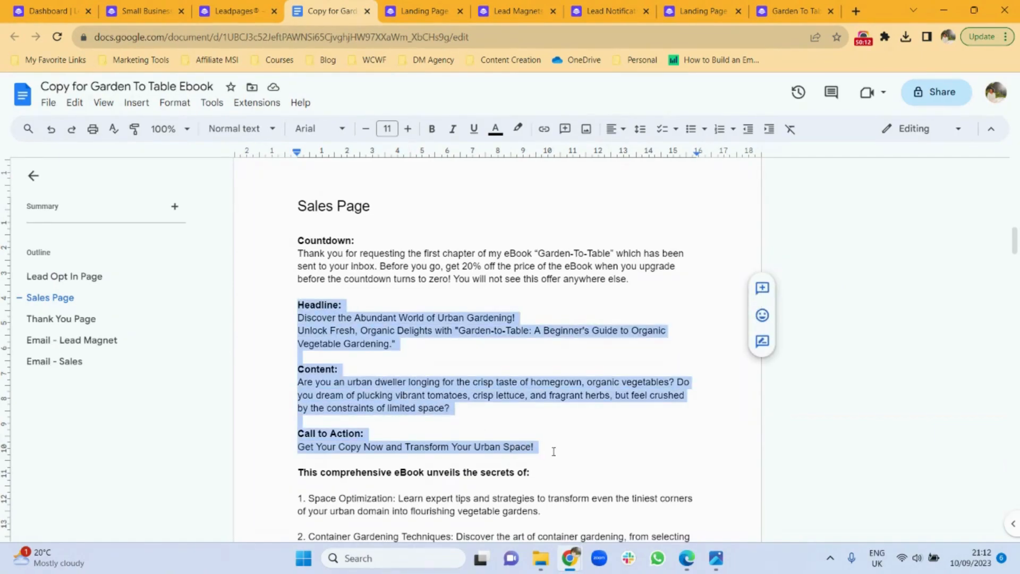
drag(1018, 238, 1018, 262)
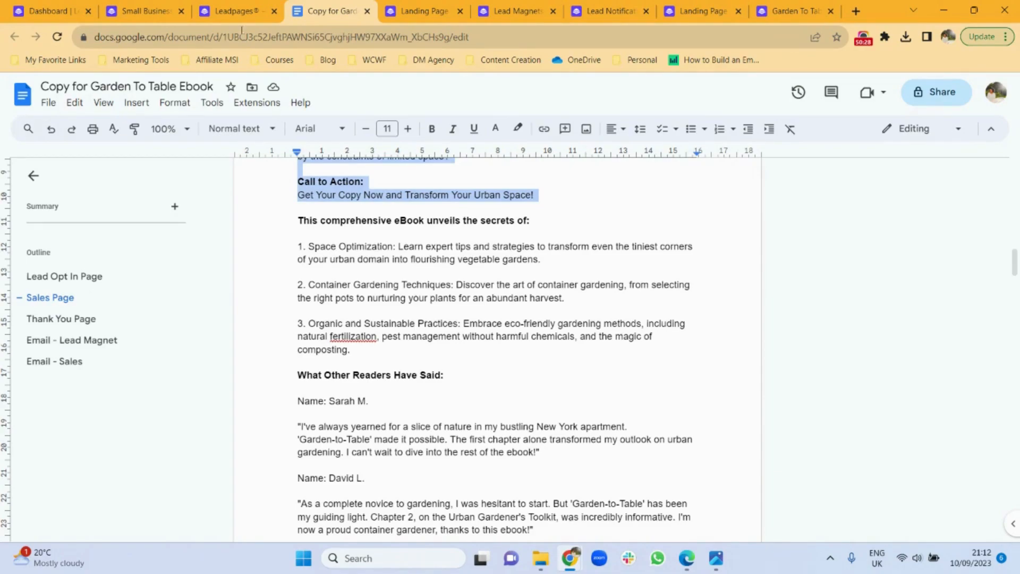
click(228, 11)
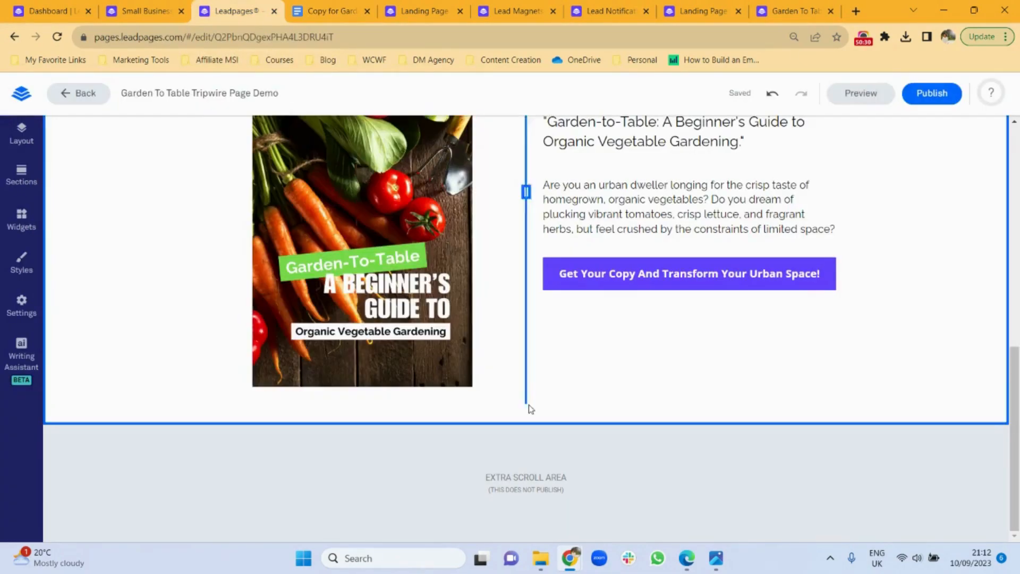
click(550, 425)
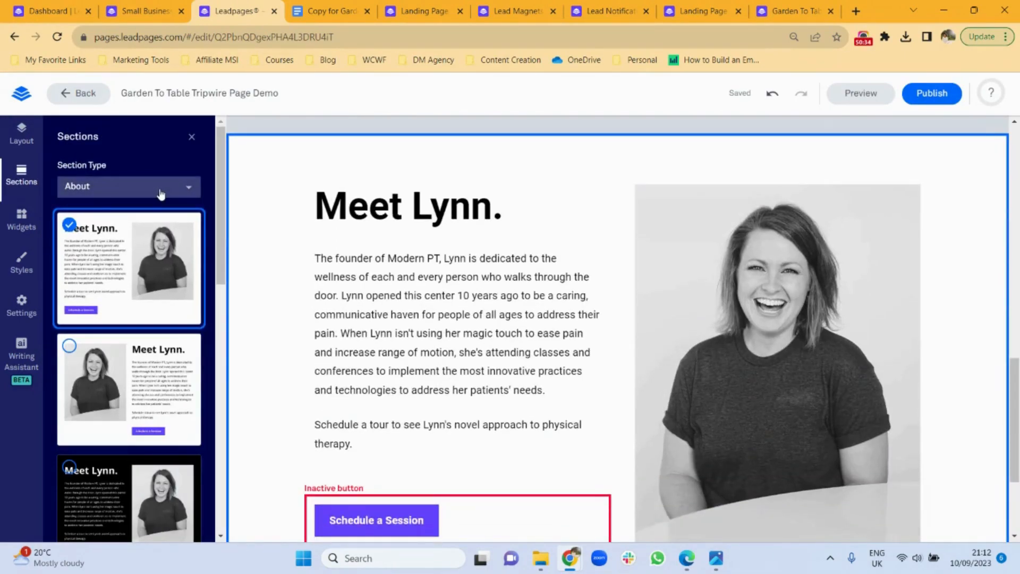
click(161, 193)
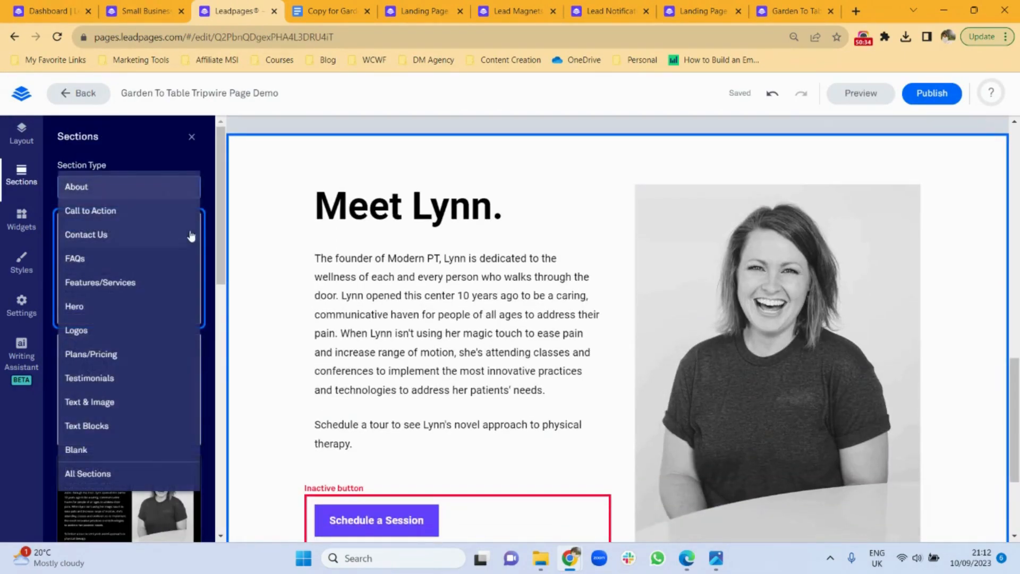
click(115, 459)
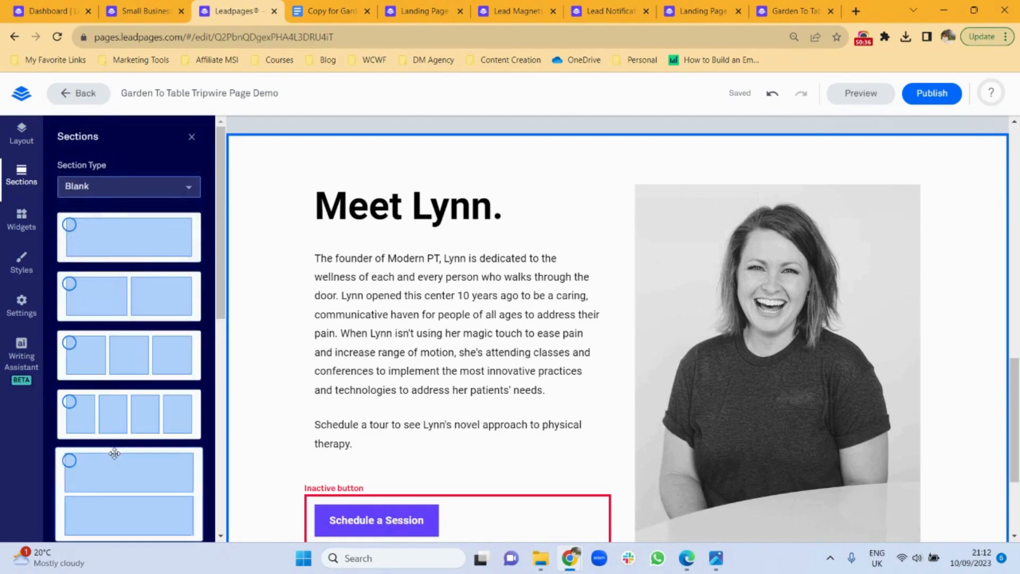
Copy the heading "This comprehensive eBook unveils the secrets of" from the Sales Page copy in Google Docs
click(315, 11)
drag(300, 222, 529, 222)
key(ctrl+c)
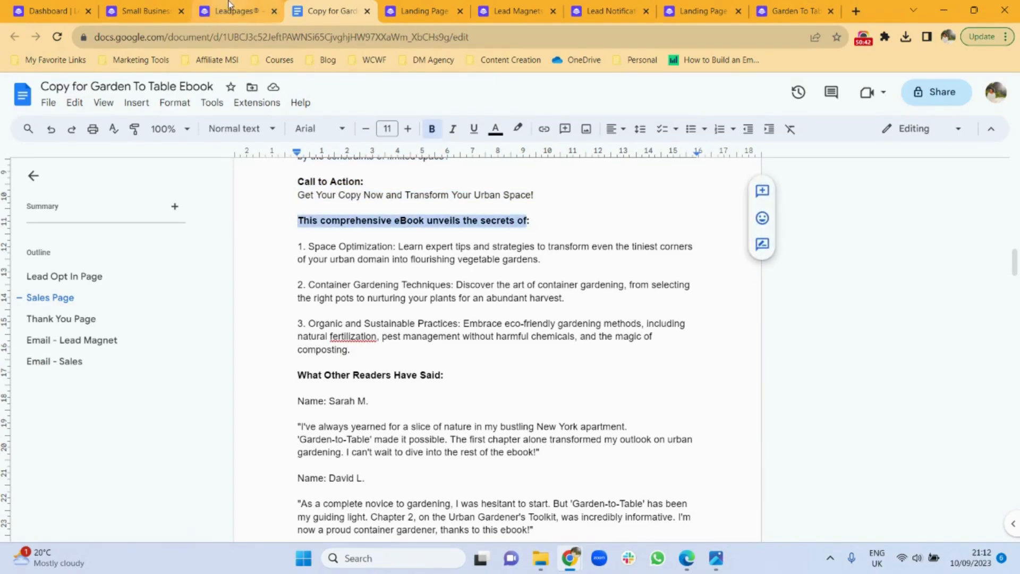
Back in Leadpages, apply the single-column blank layout to the new section and place a Text widget in it
click(229, 6)
click(112, 241)
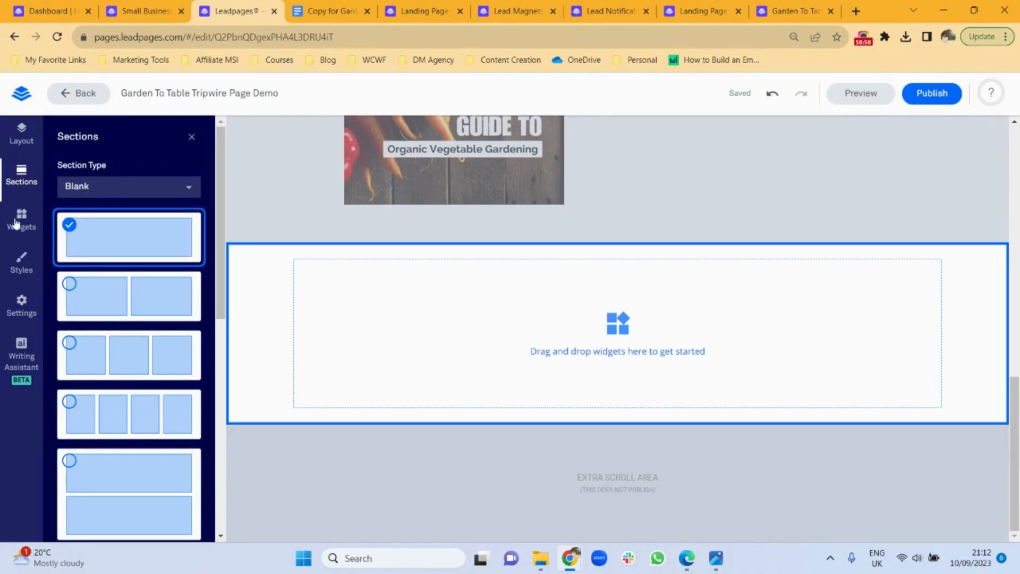
click(16, 225)
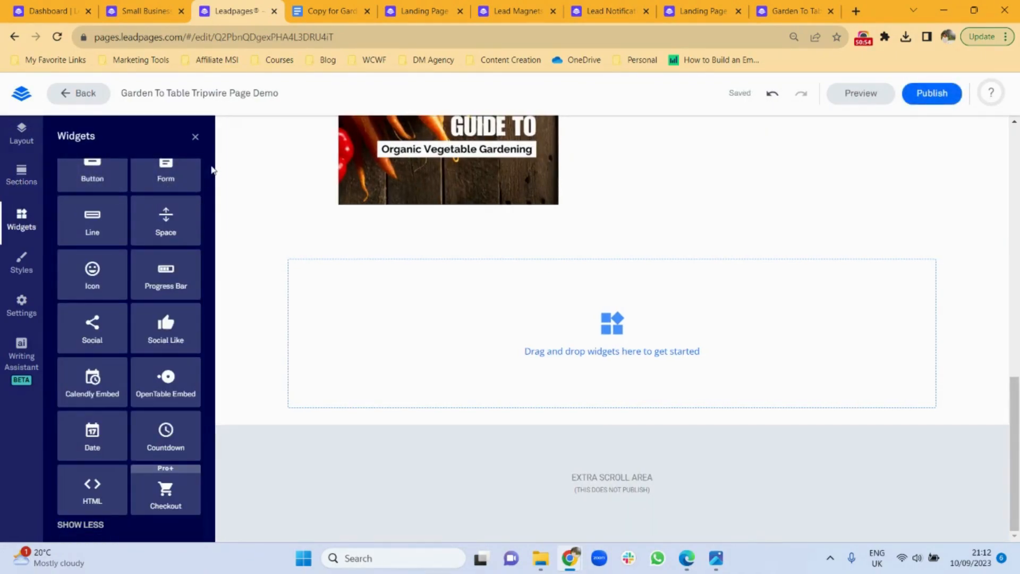
scroll(160, 239, up, 3)
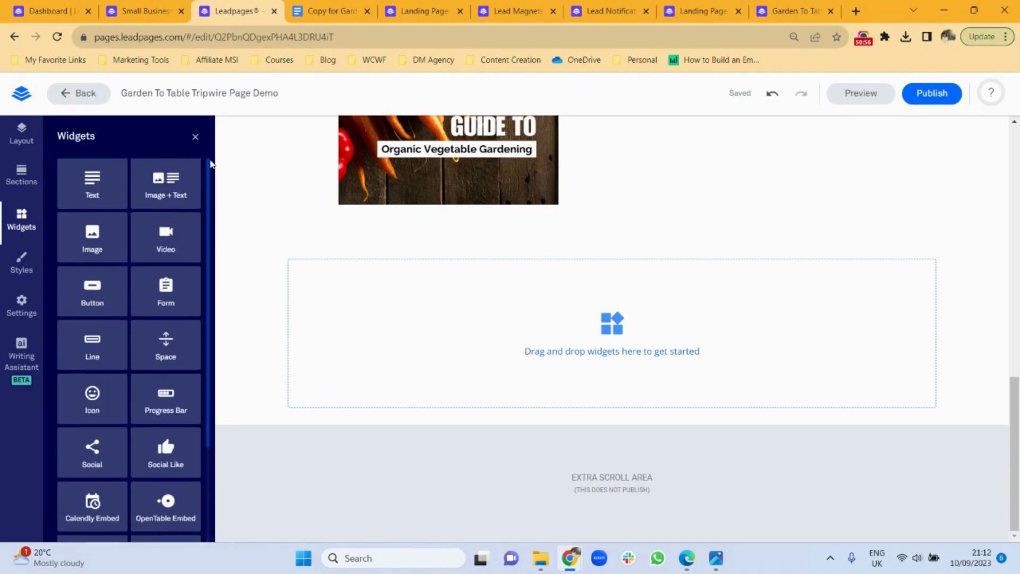
drag(101, 175, 400, 315)
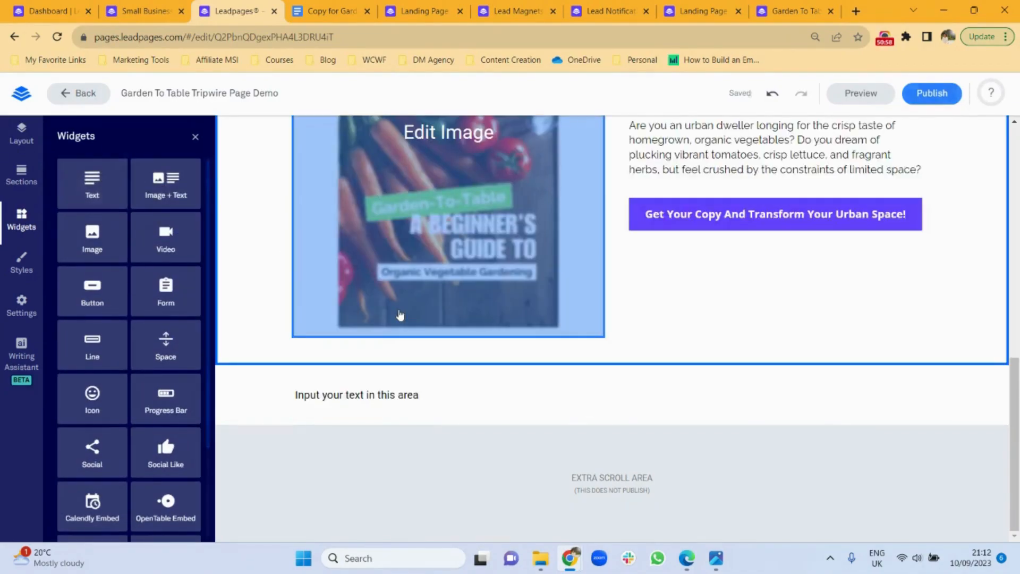
Recheck the copied line in Google Docs and replace the new widget's placeholder text with "This comprehensive eBook unveils the secrets of"
click(329, 8)
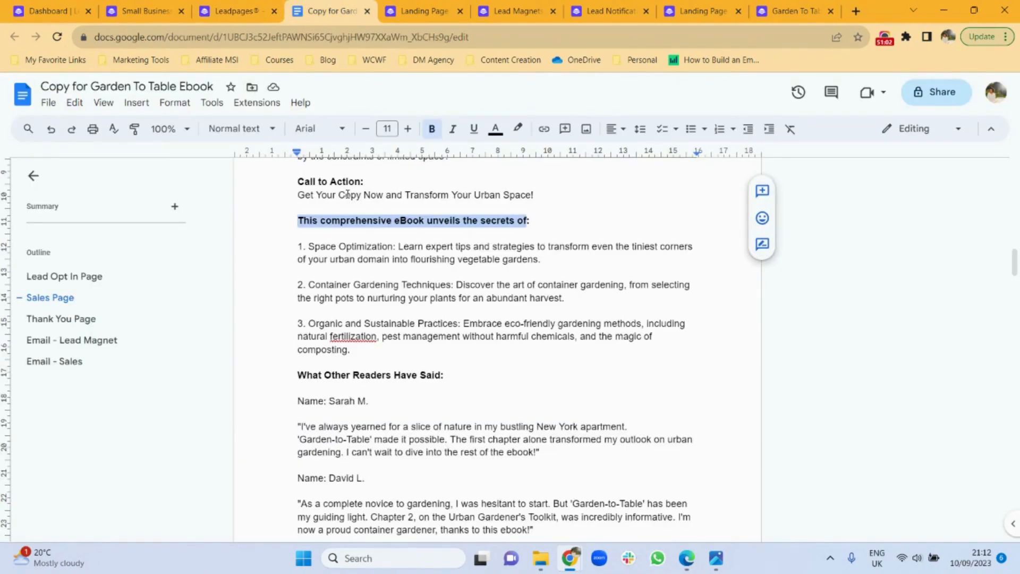
click(239, 12)
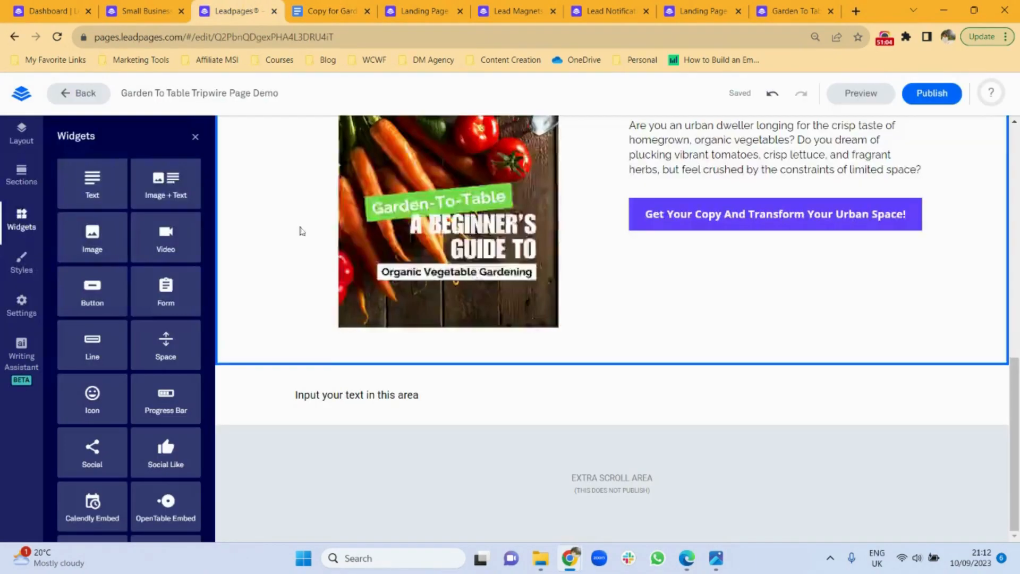
click(345, 397)
key(ctrl+v)
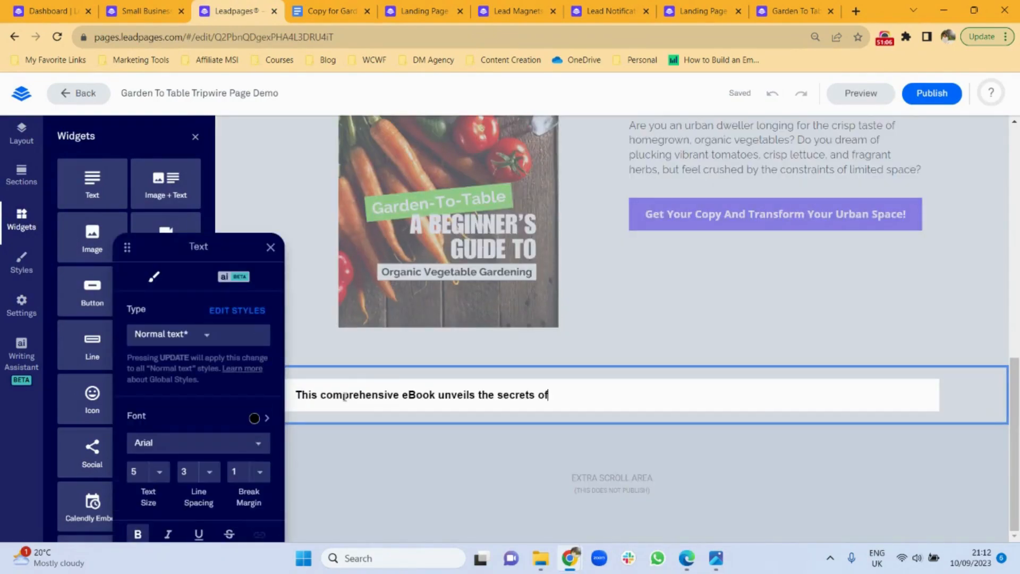
Format the "This comprehensive eBook unveils the secrets of" line as Headline 1 in the Raleway font
triple_click(353, 396)
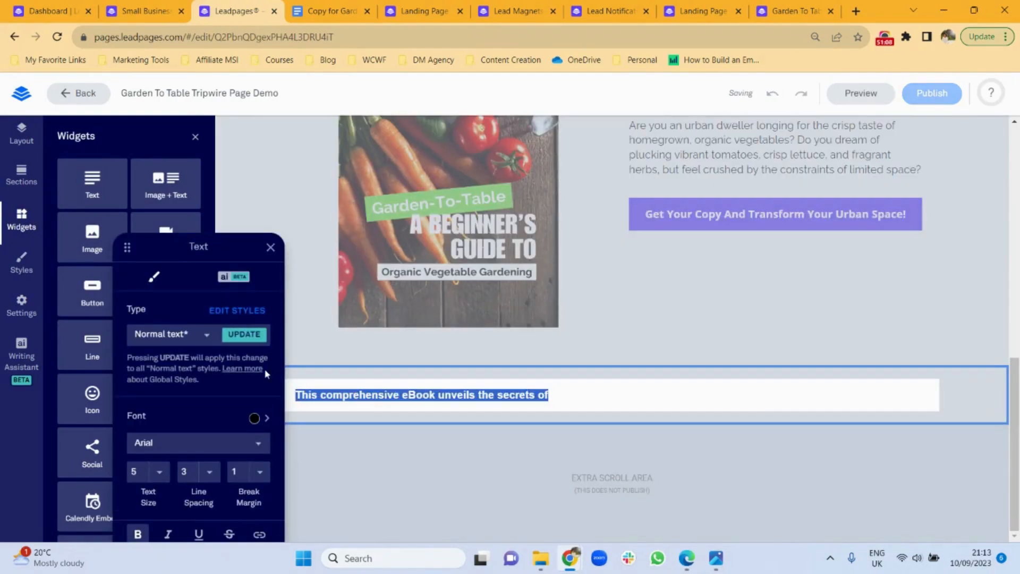
click(200, 334)
click(164, 338)
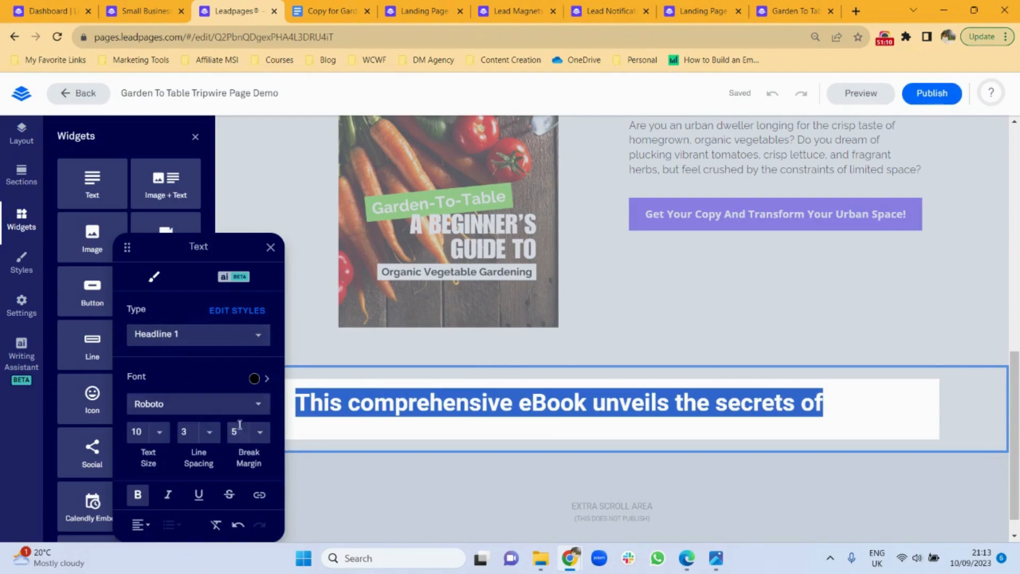
click(258, 403)
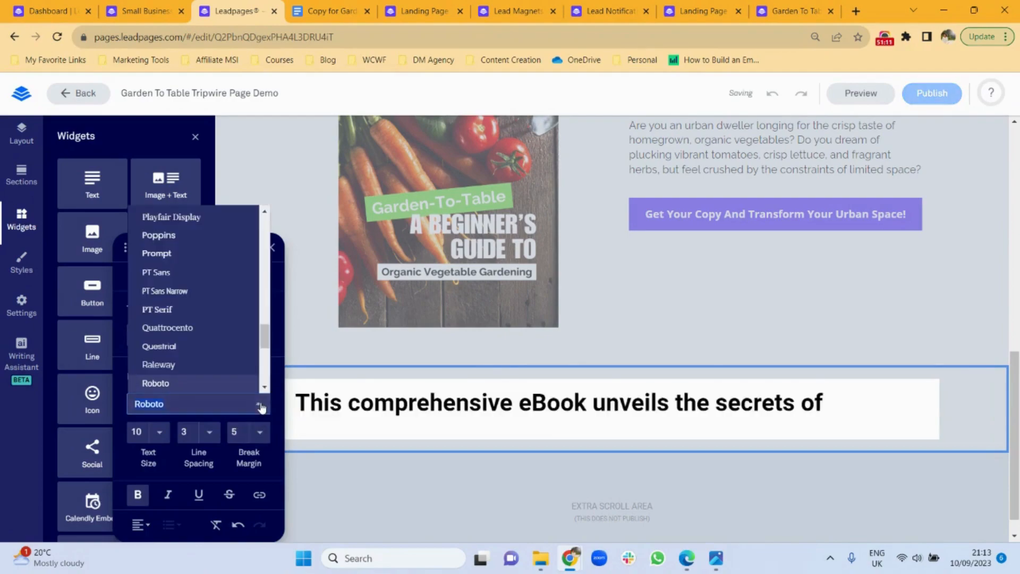
click(180, 365)
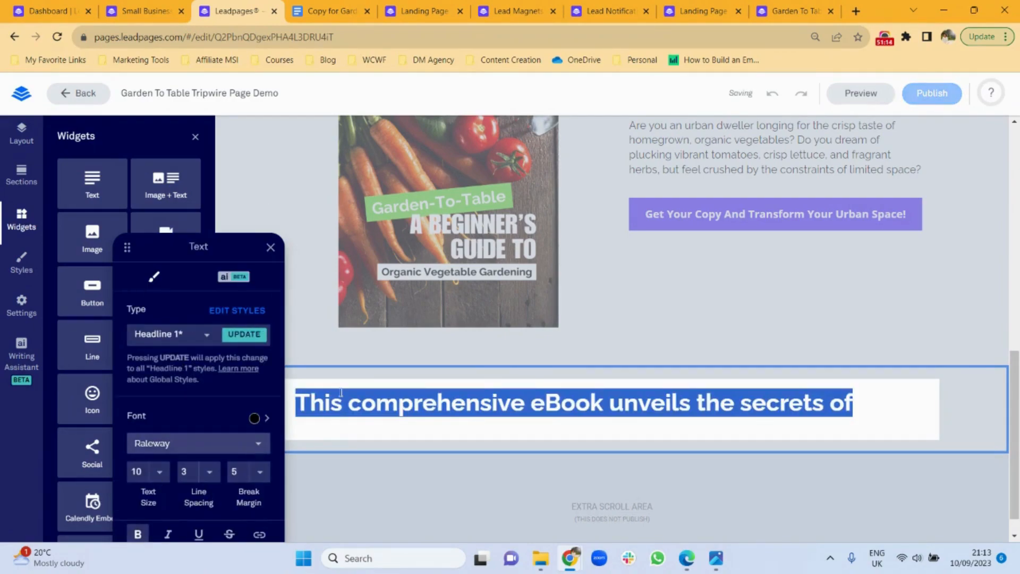
Centre the new section's heading, add a colon at its end, and close the text settings
click(1005, 37)
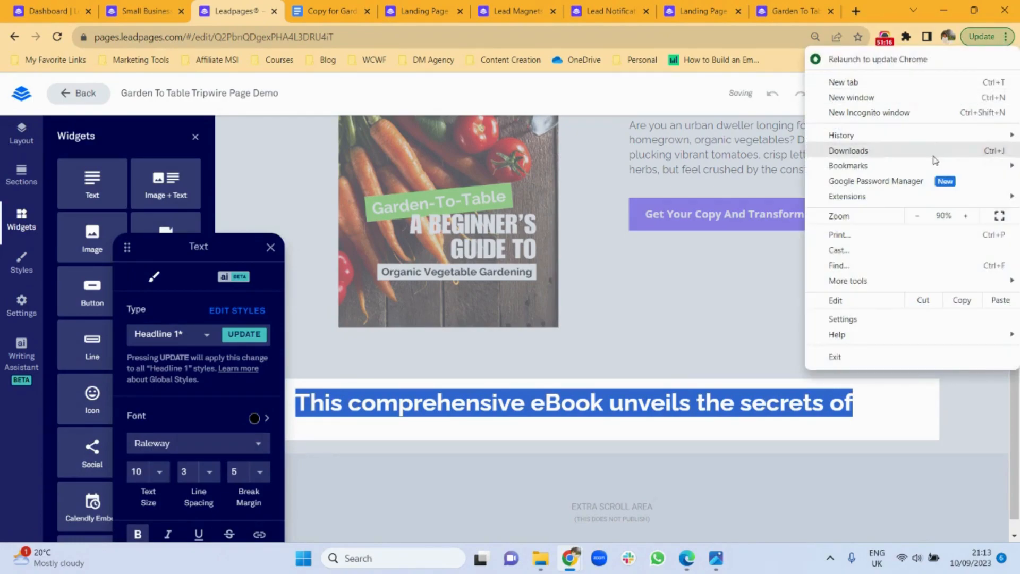
click(915, 222)
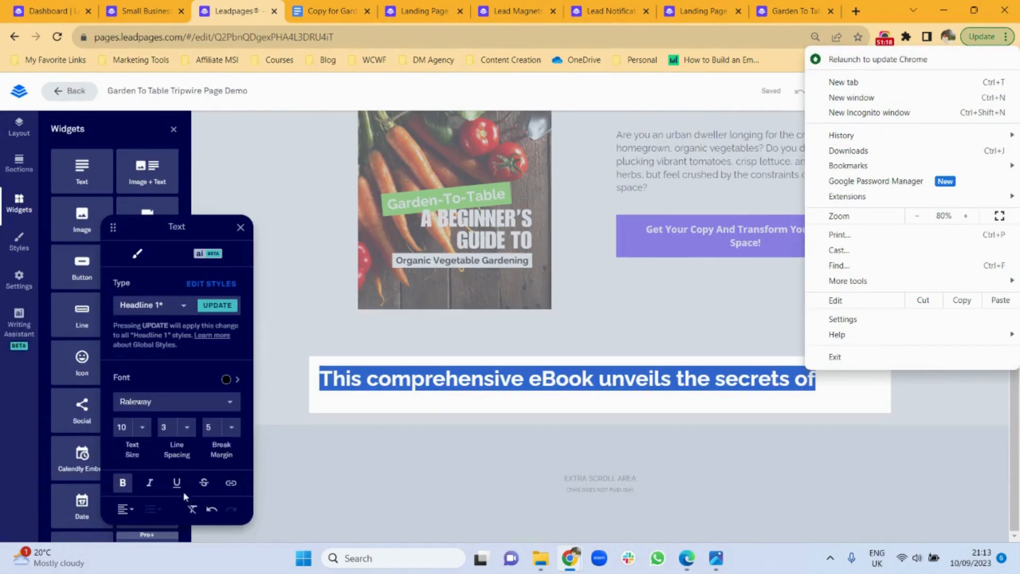
click(128, 513)
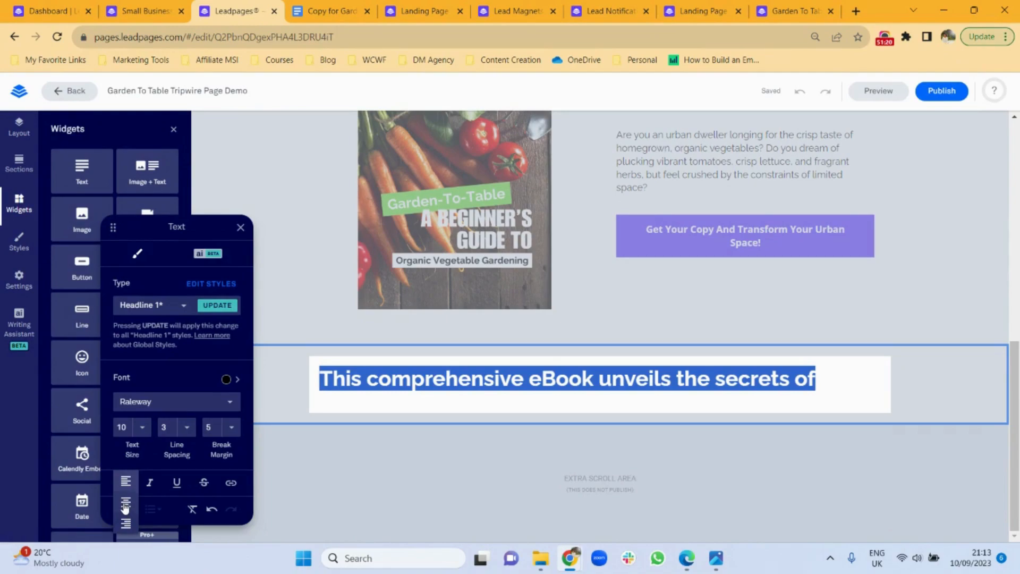
click(125, 509)
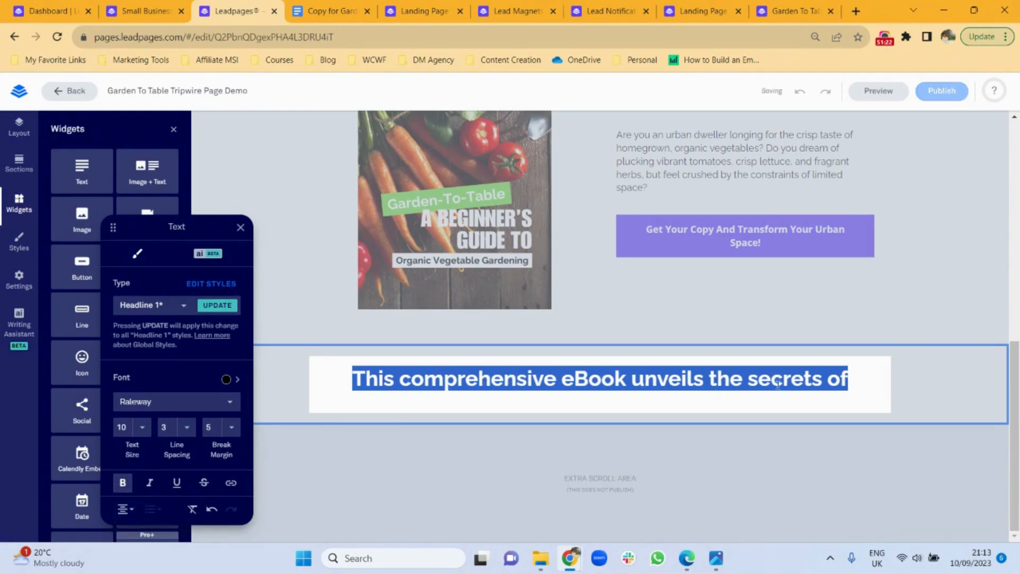
click(853, 381)
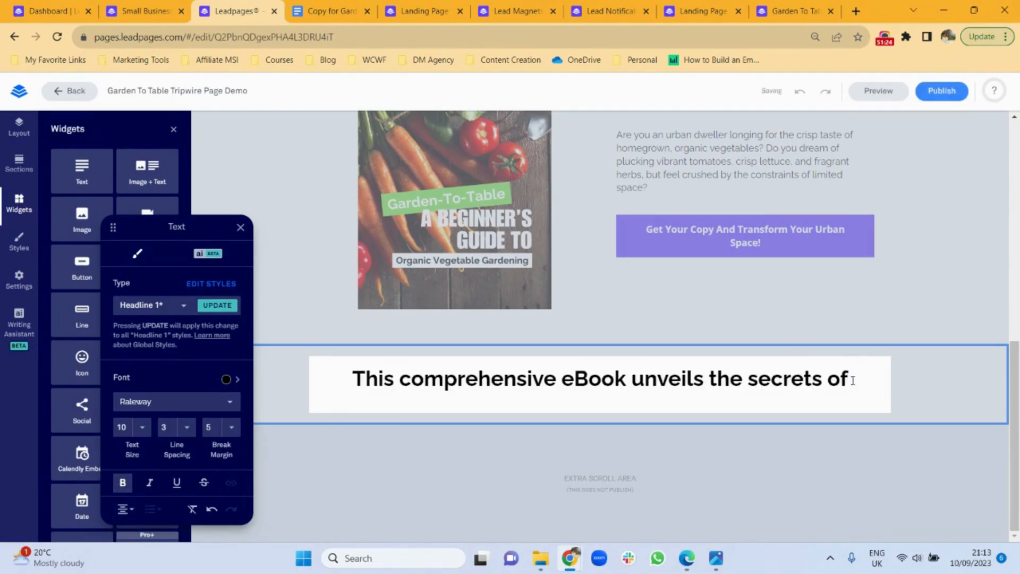
text(:)
click(445, 455)
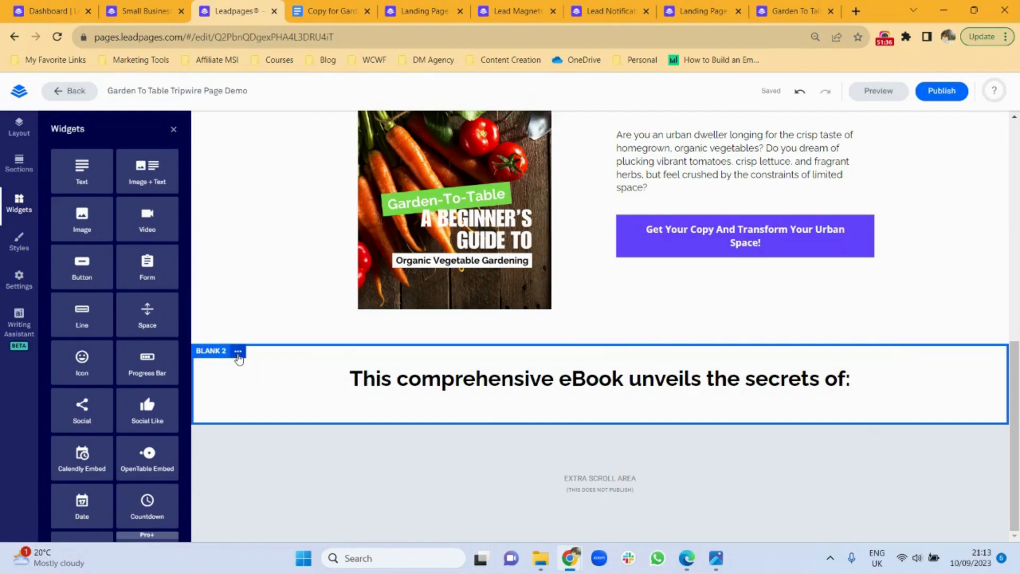
Duplicate the heading row in the Blank 2 section's layout, and duplicate the copied row's column twice to make three columns
click(238, 352)
click(269, 358)
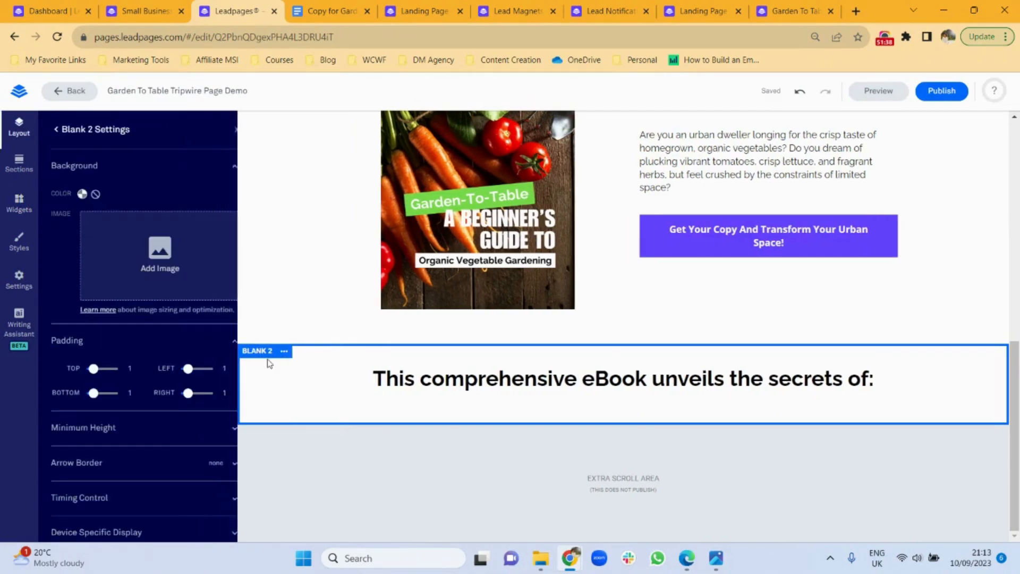
click(56, 130)
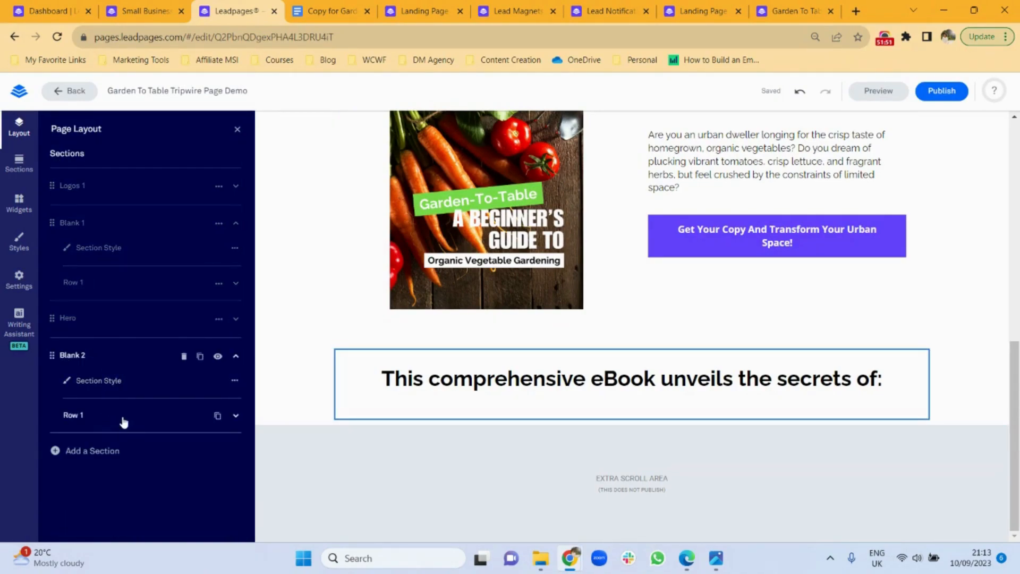
click(217, 416)
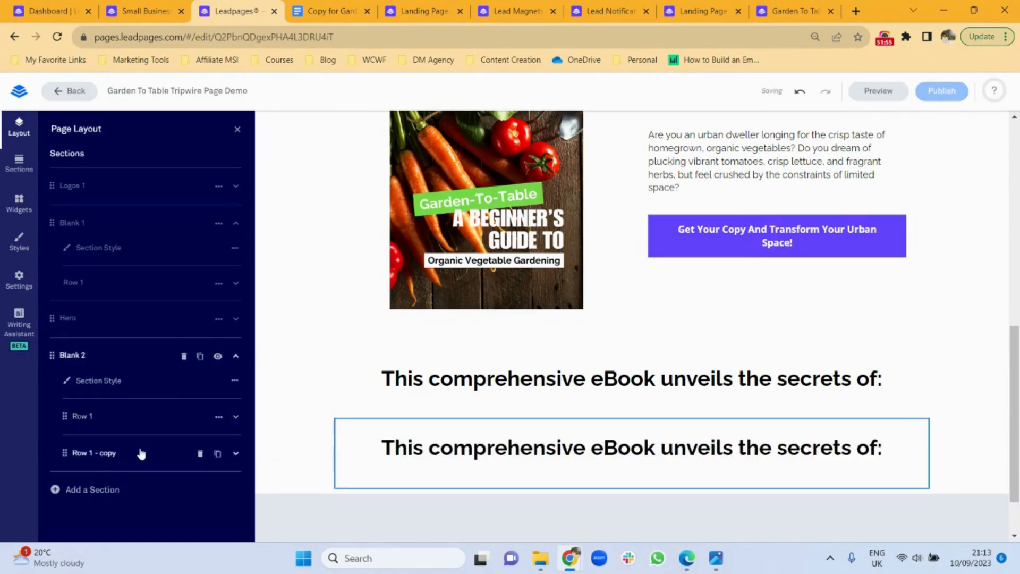
click(236, 455)
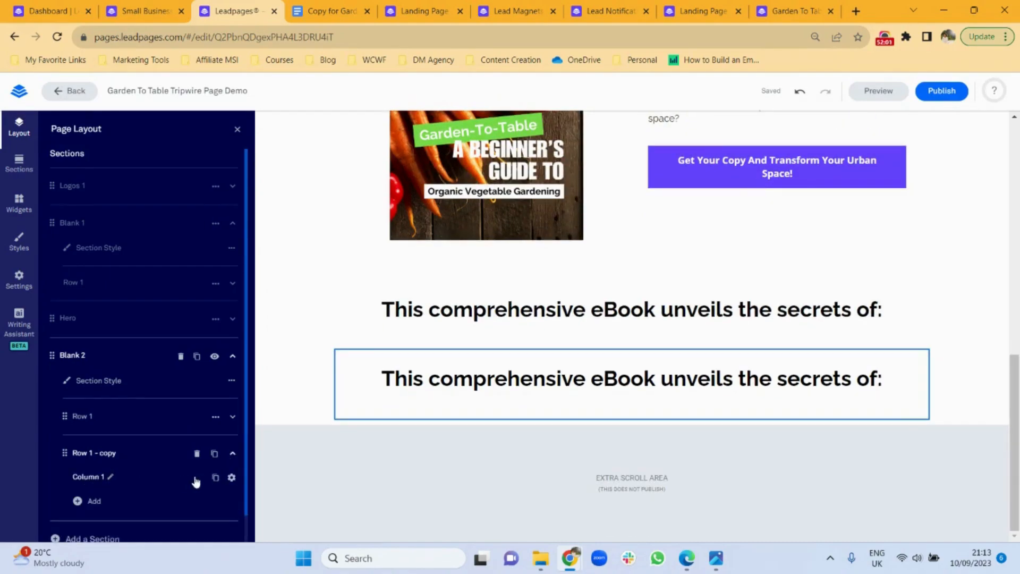
click(215, 477)
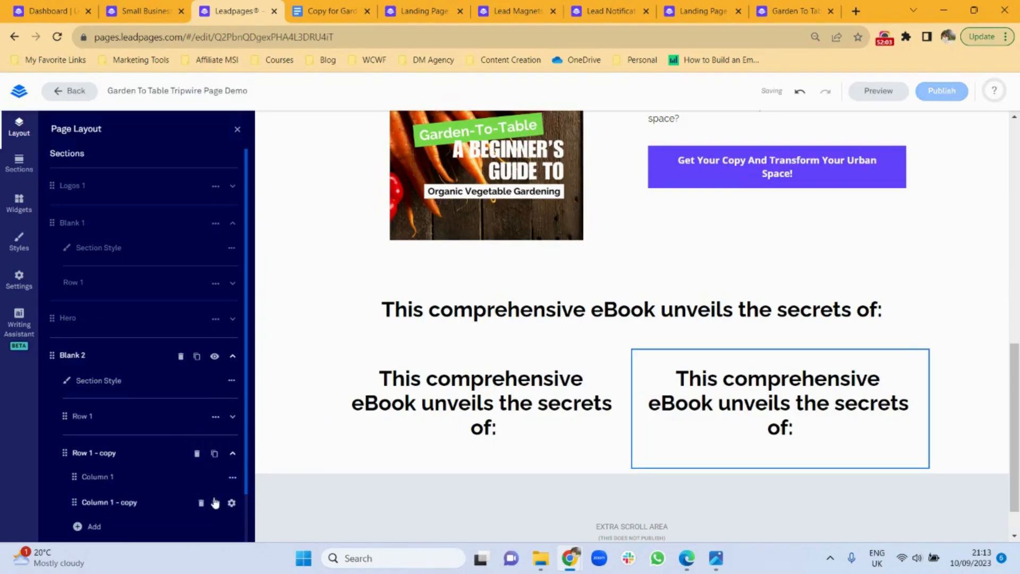
click(215, 503)
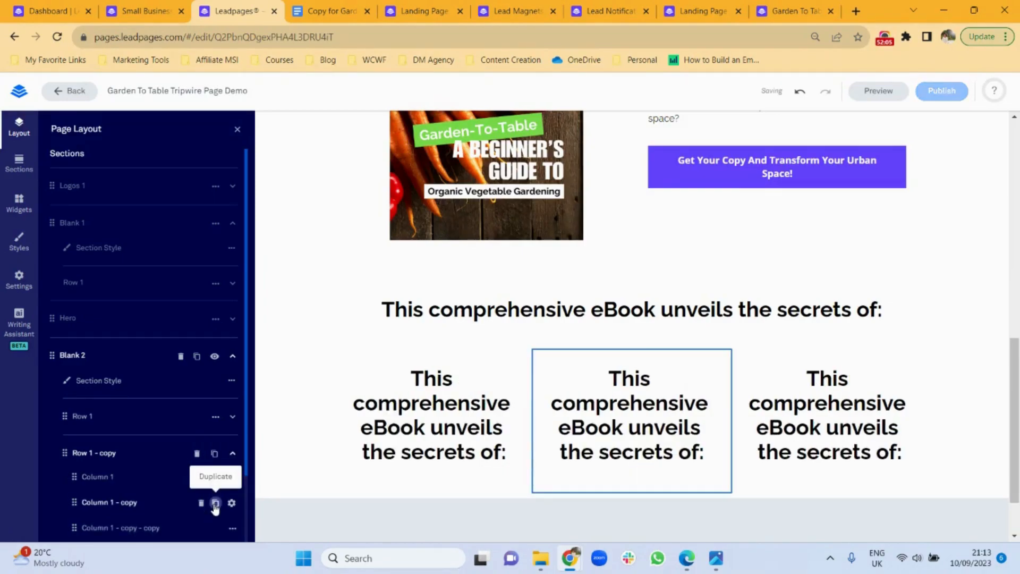
Rename the three-column row of the Blank 2 section to "Bullet Points" and its heading row to "Title"
click(122, 454)
triple_click(106, 453)
text(Bullet Points)
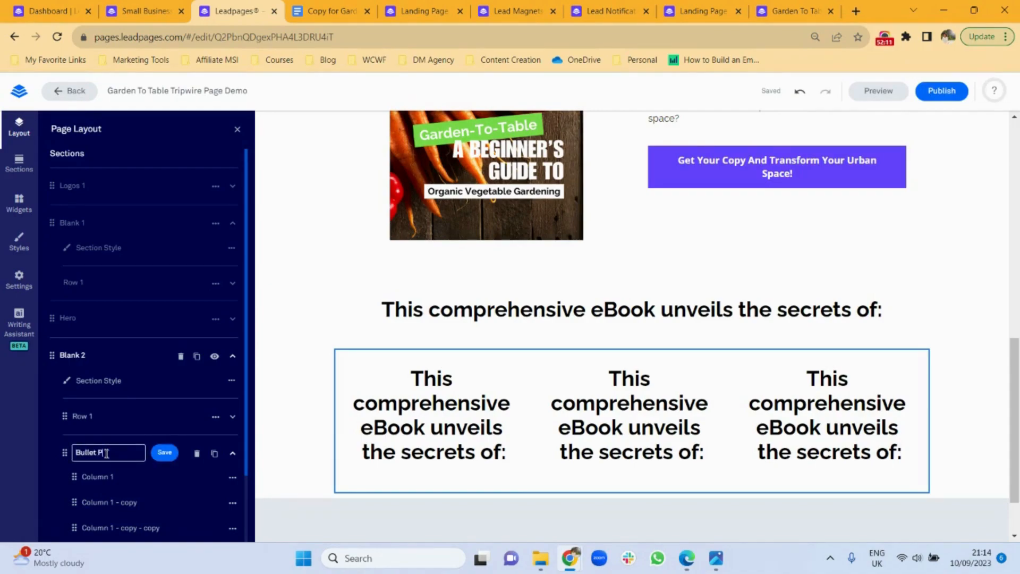
click(160, 452)
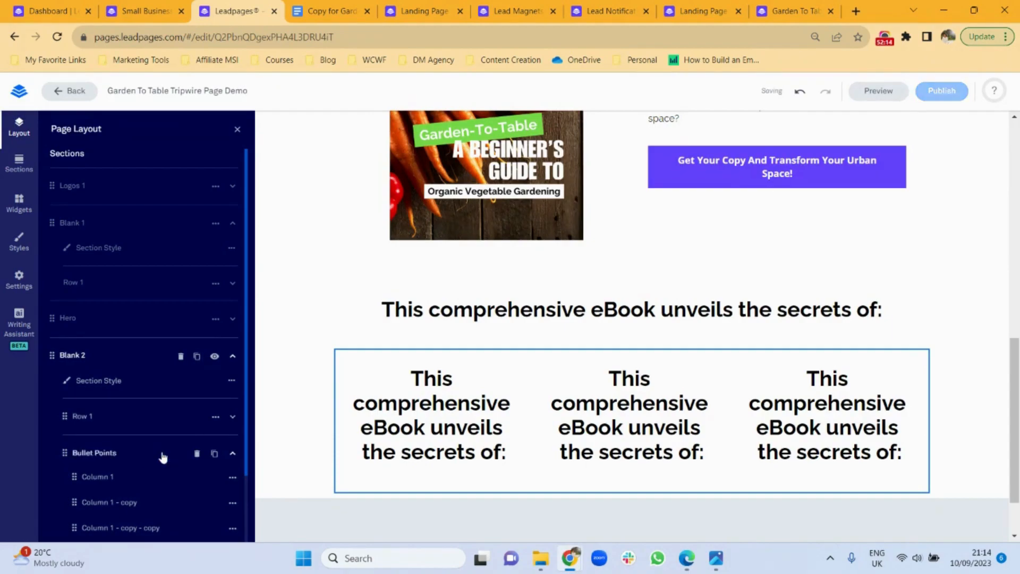
click(99, 419)
text(Title)
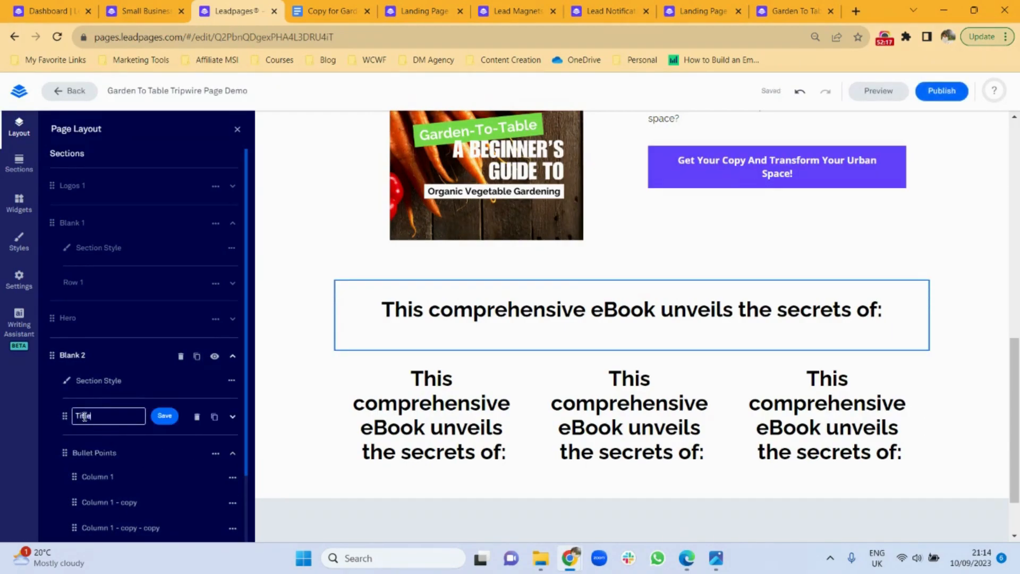
click(164, 415)
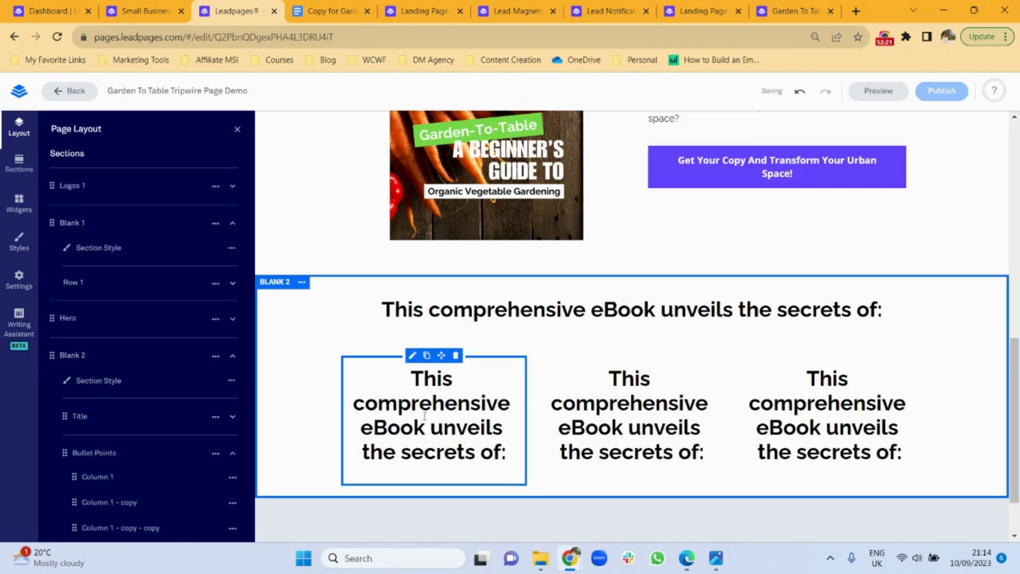
Delete the copied heading from the first column of the Bullet Points row and place an Image + Text widget there
click(455, 356)
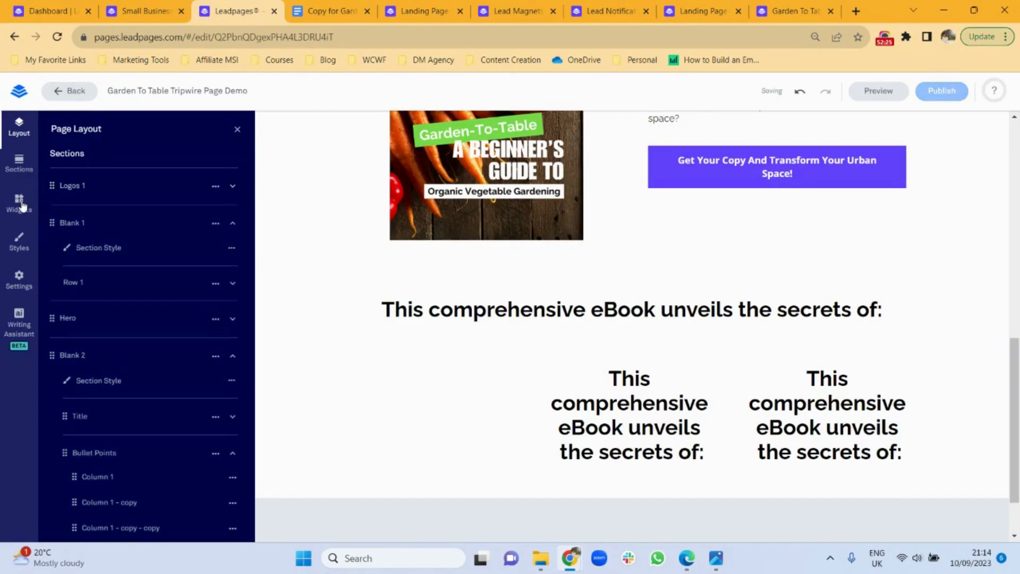
click(19, 202)
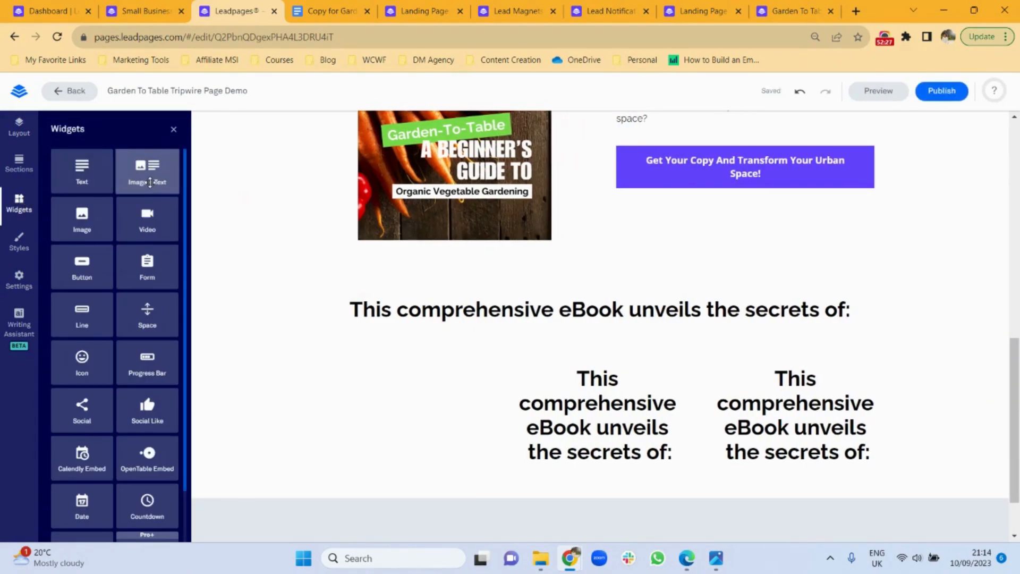
drag(142, 177, 364, 429)
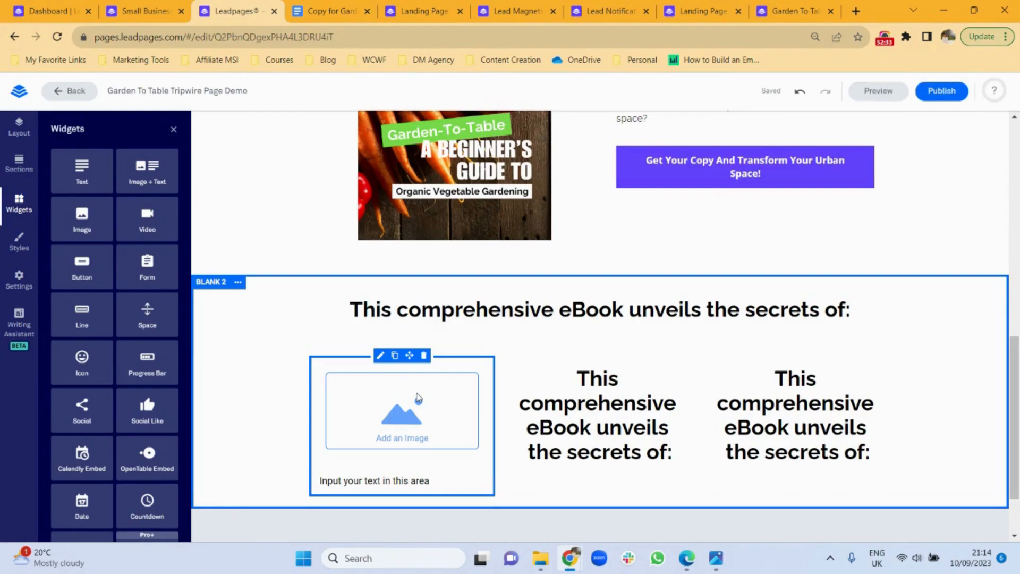
Delete the copied headings from the second and third columns of the Bullet Points row
click(597, 420)
click(599, 403)
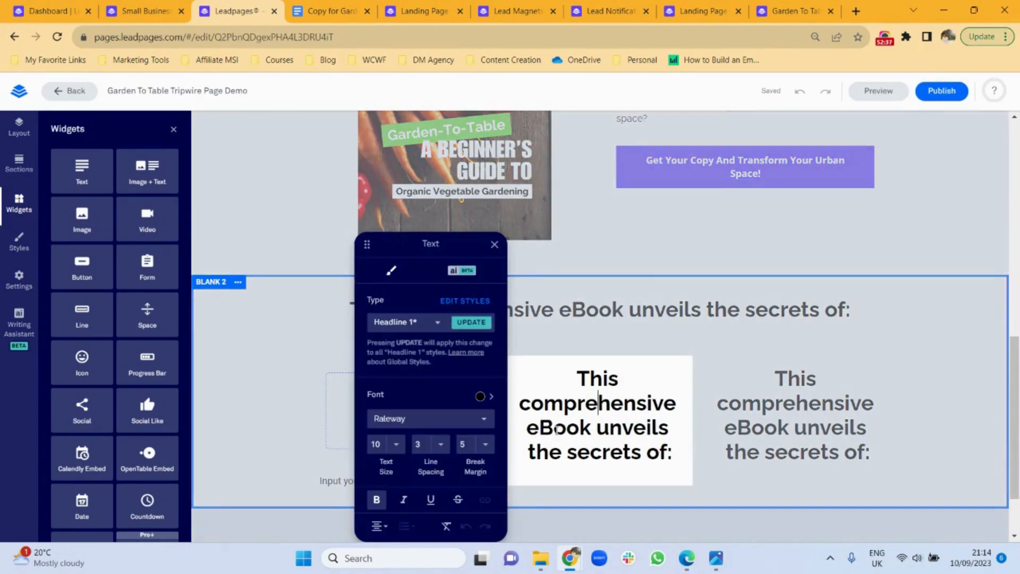
click(707, 480)
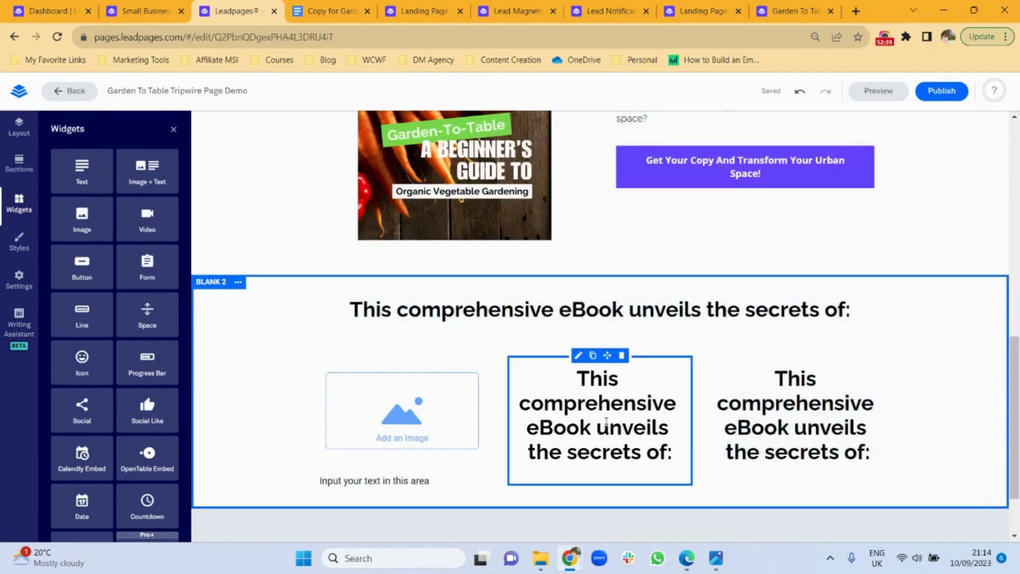
click(624, 357)
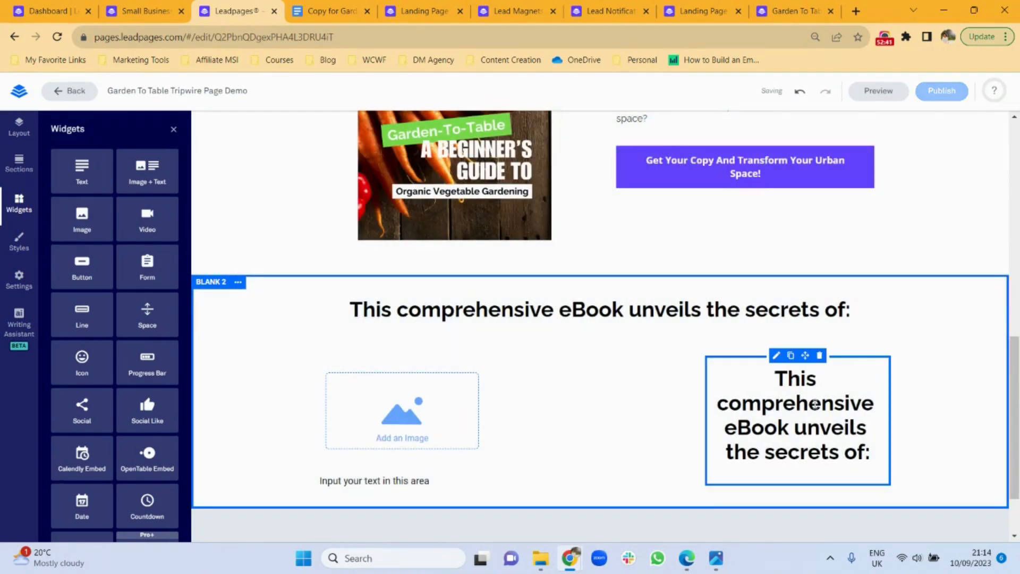
click(819, 355)
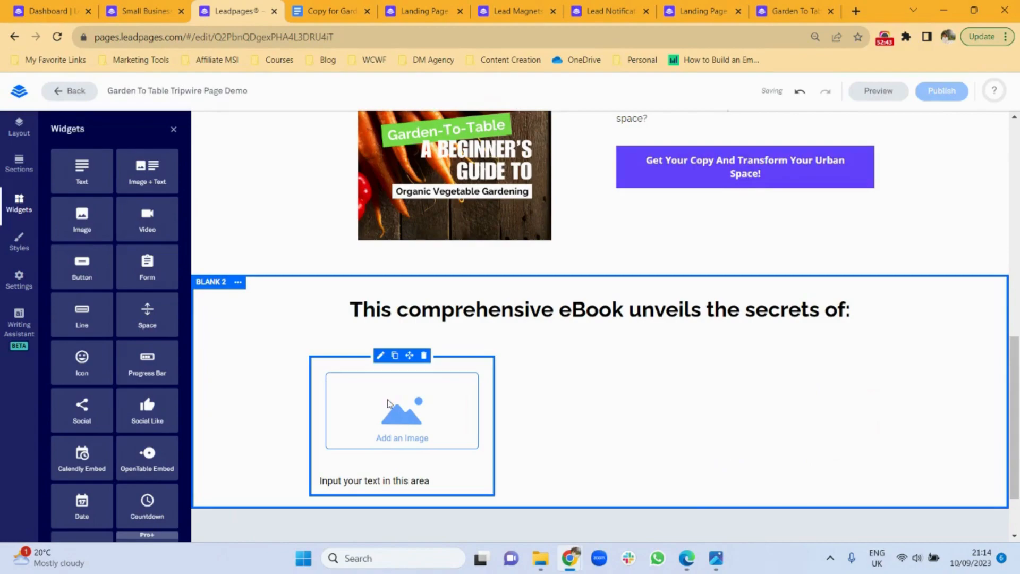
Insert the image 1.png from the image library into the first column's Image + Text widget
click(370, 417)
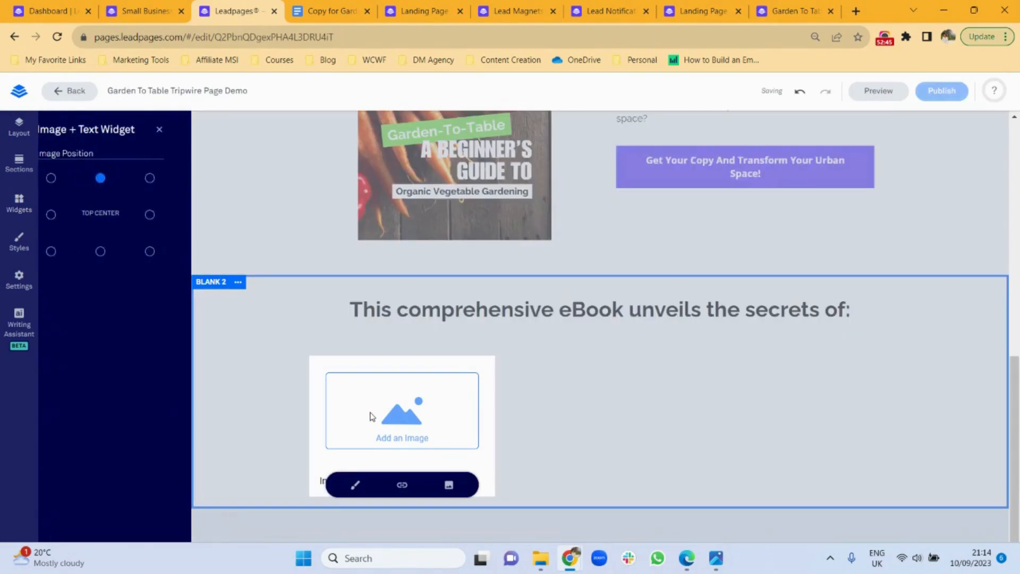
click(448, 489)
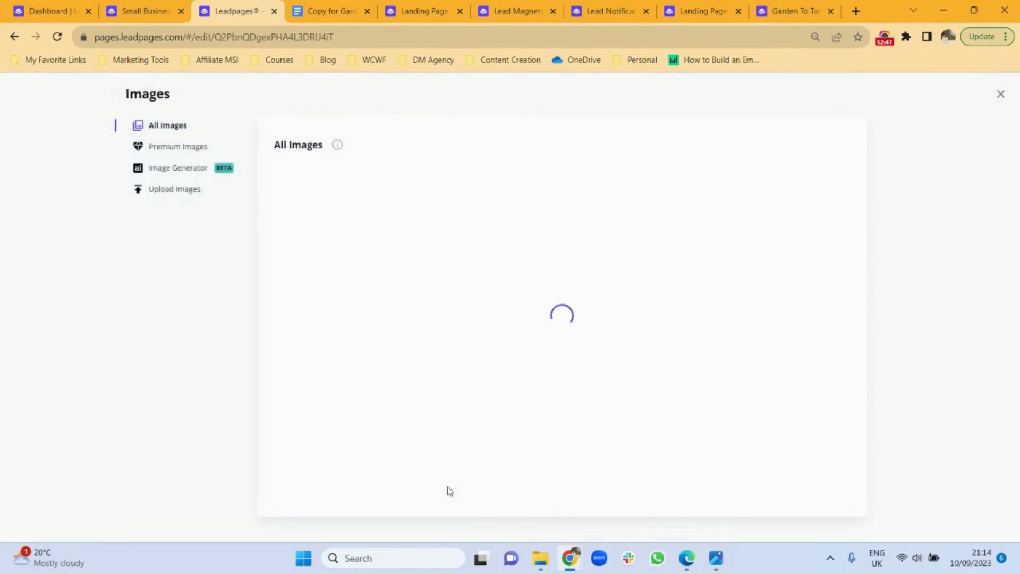
click(806, 312)
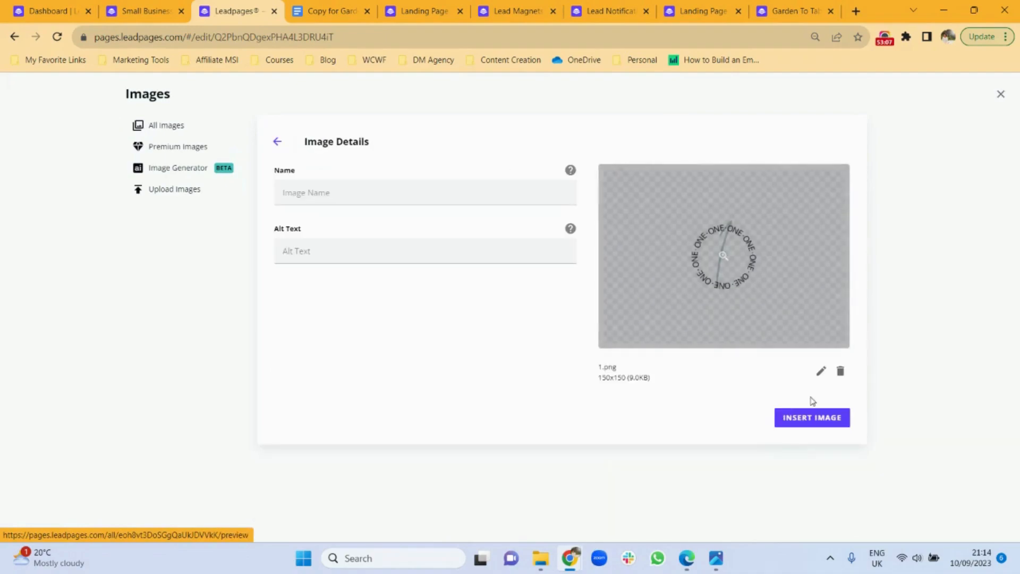
click(816, 416)
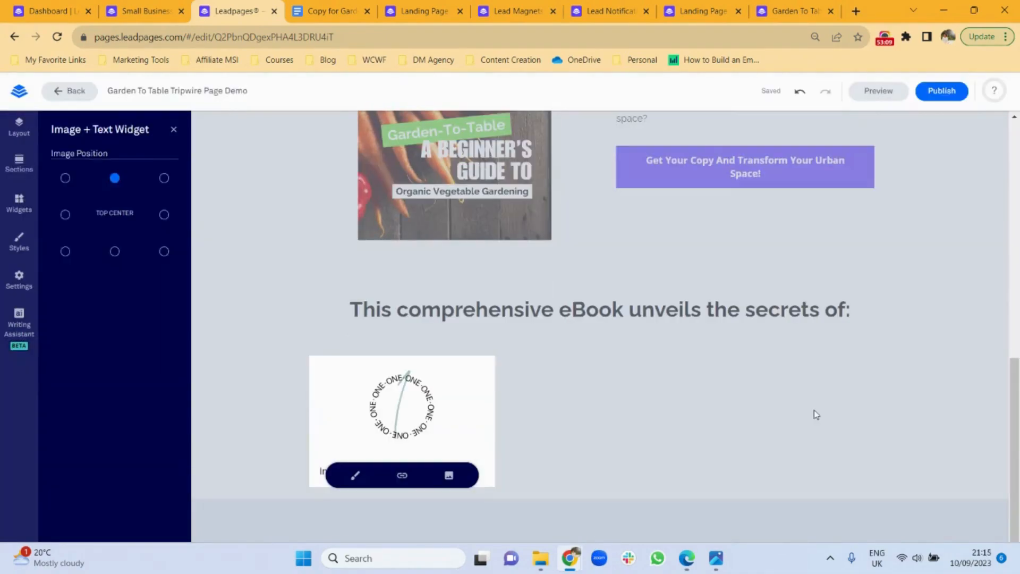
Copy the Space Optimization point without its number from the Google Docs copy document and paste it over the widget's placeholder text in Leadpages
click(494, 477)
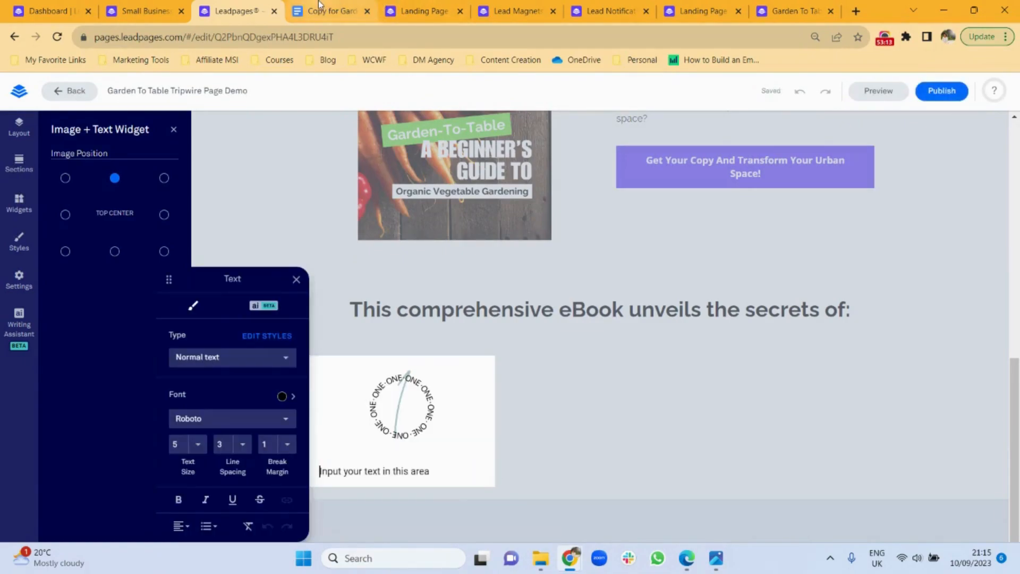
click(332, 11)
drag(542, 261, 310, 247)
key(ctrl+c)
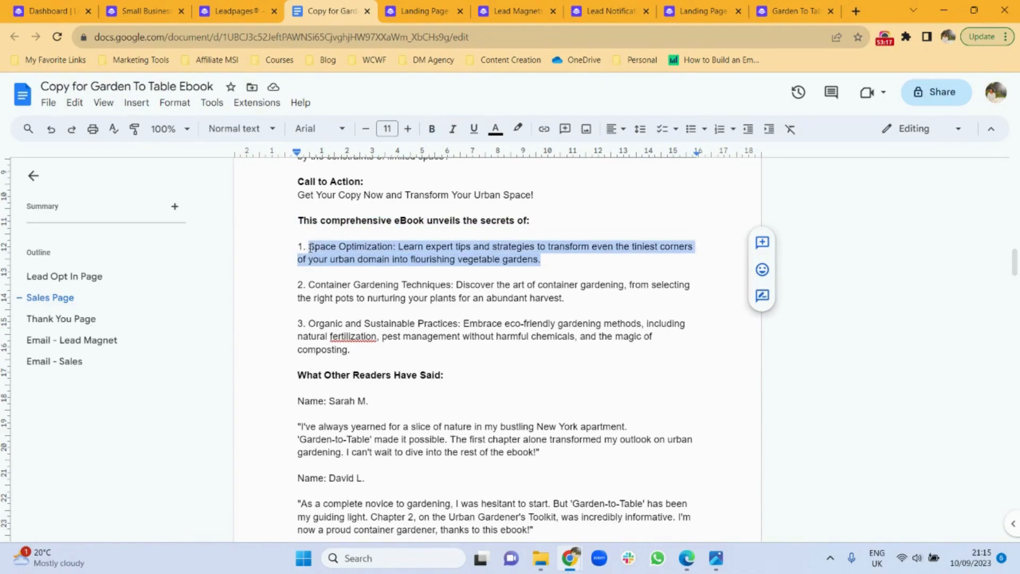
click(237, 11)
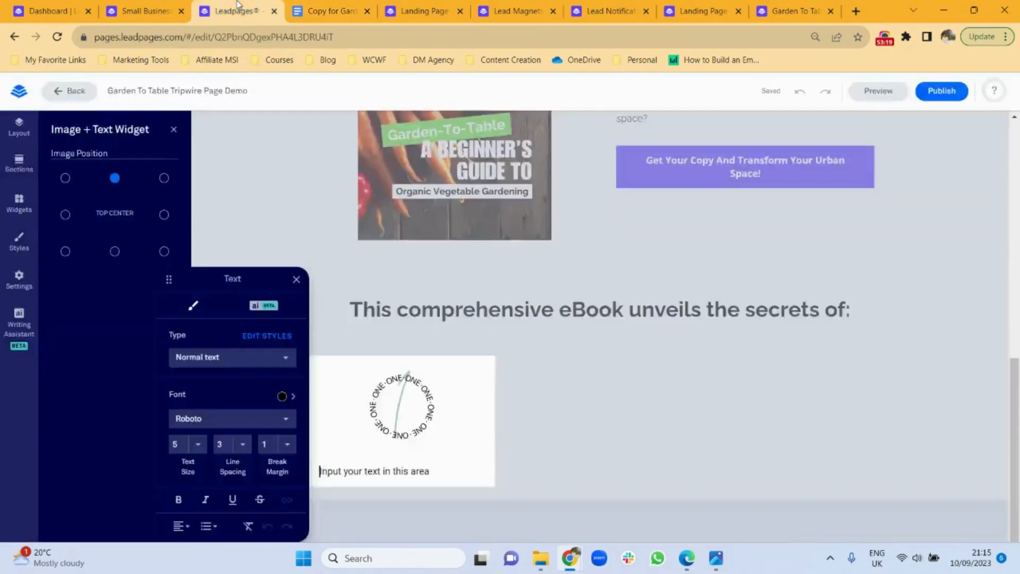
triple_click(386, 471)
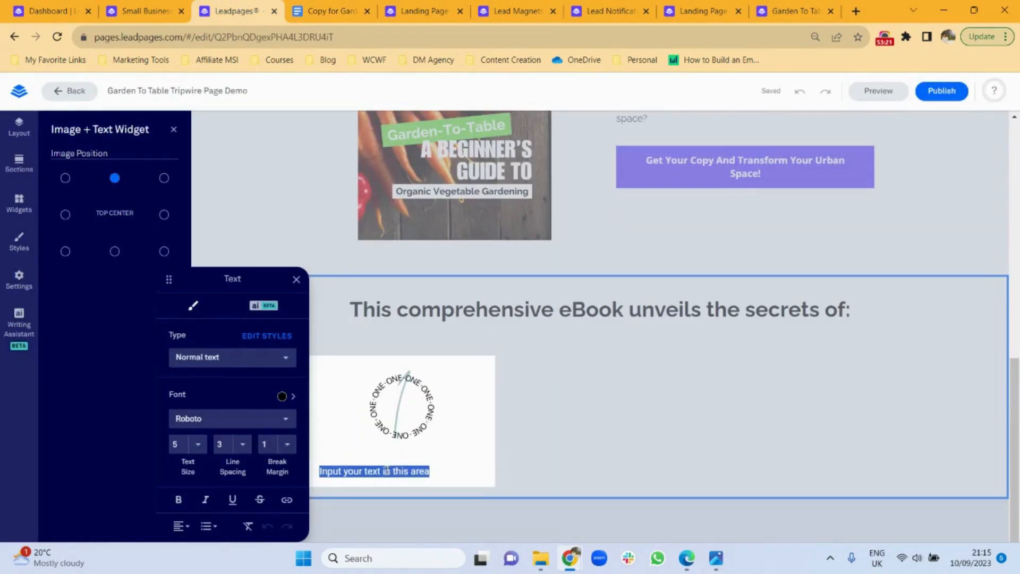
key(ctrl+v)
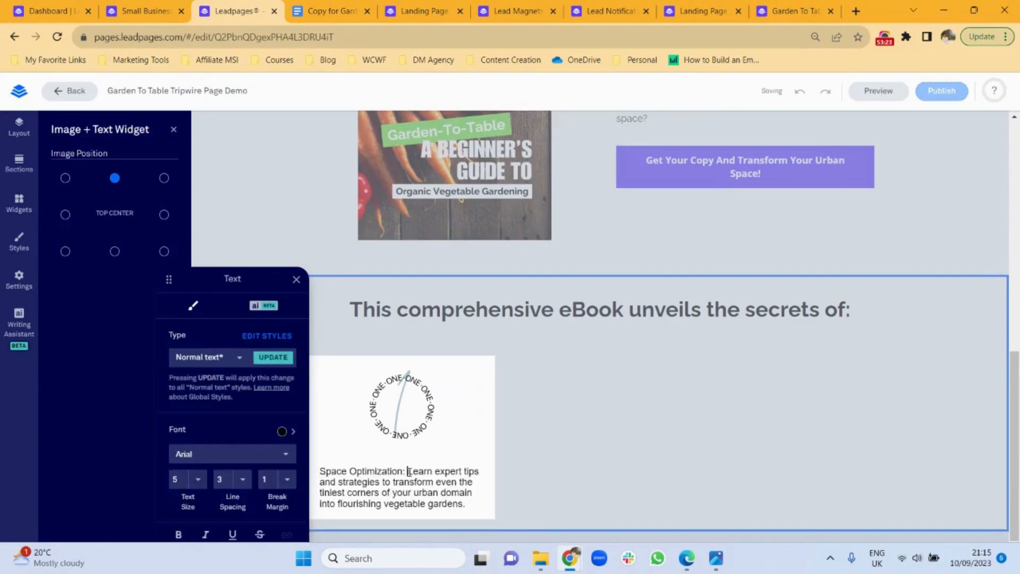
Break the pasted text after "Space Optimization:" so the description starts on its own line
click(410, 471)
key(Return)
drag(410, 471, 319, 472)
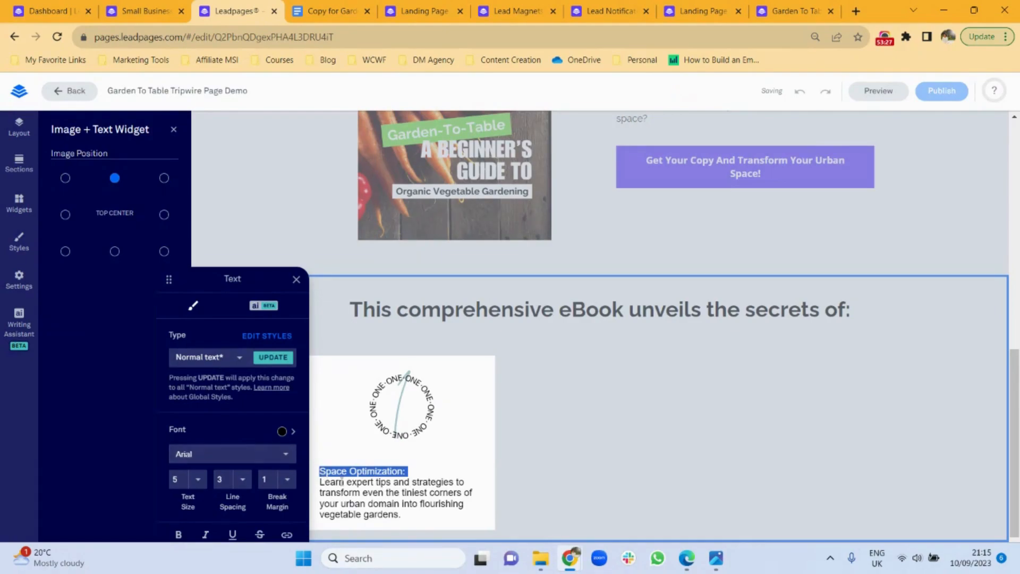
Set all of the widget's text to the Raleway font with line spacing 5
triple_click(342, 482)
key(ctrl+a)
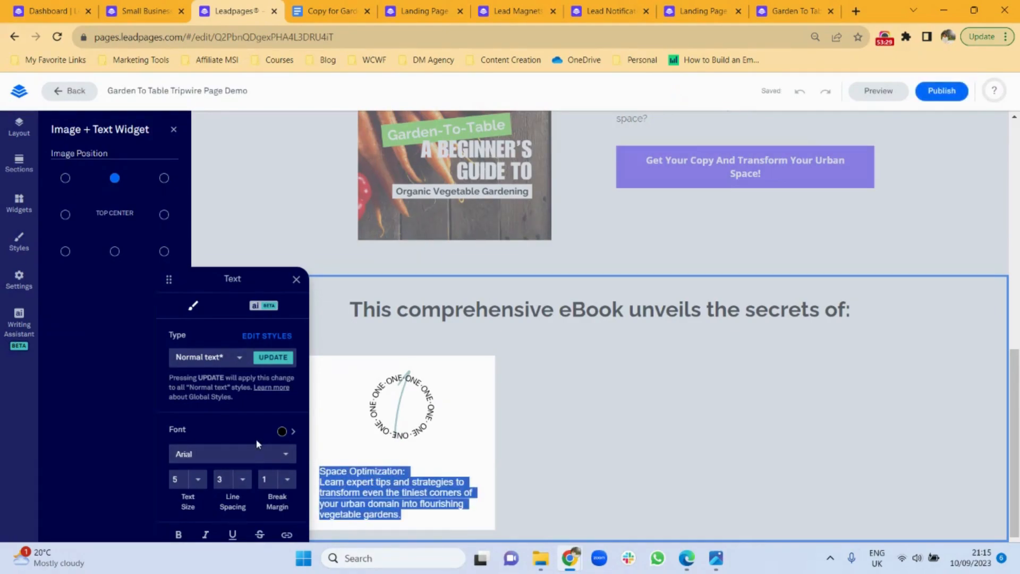
click(254, 454)
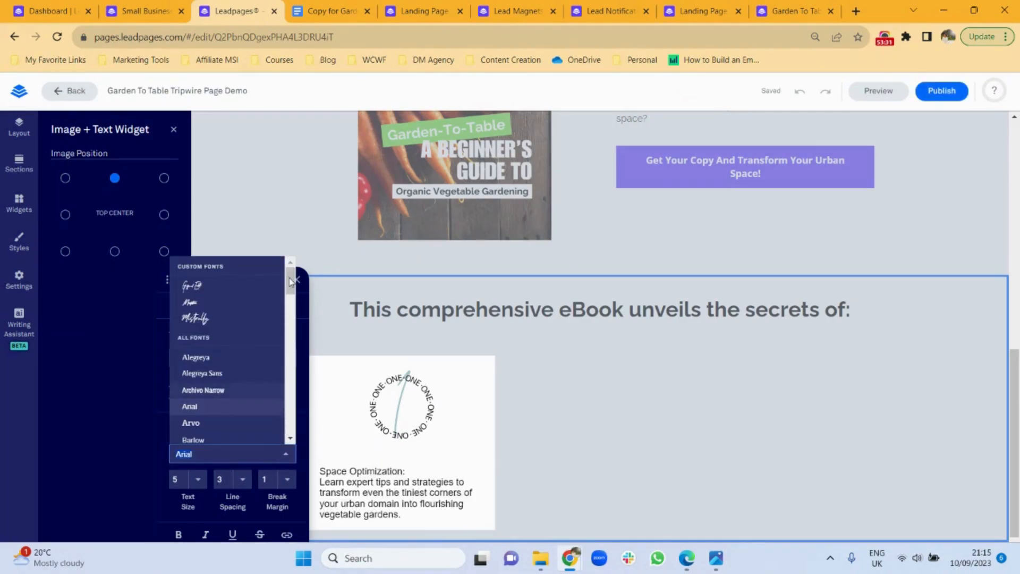
drag(291, 281, 290, 396)
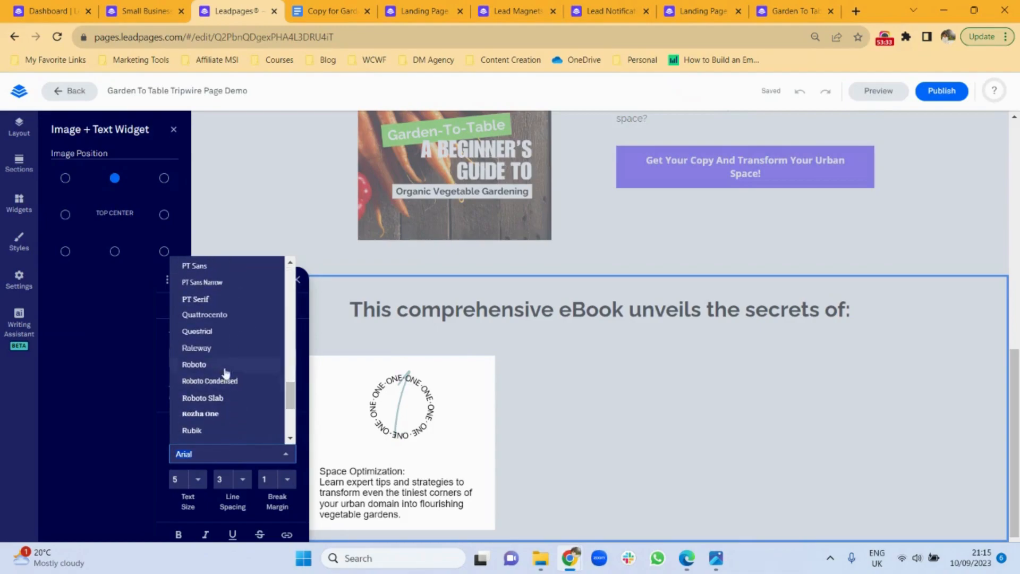
click(196, 346)
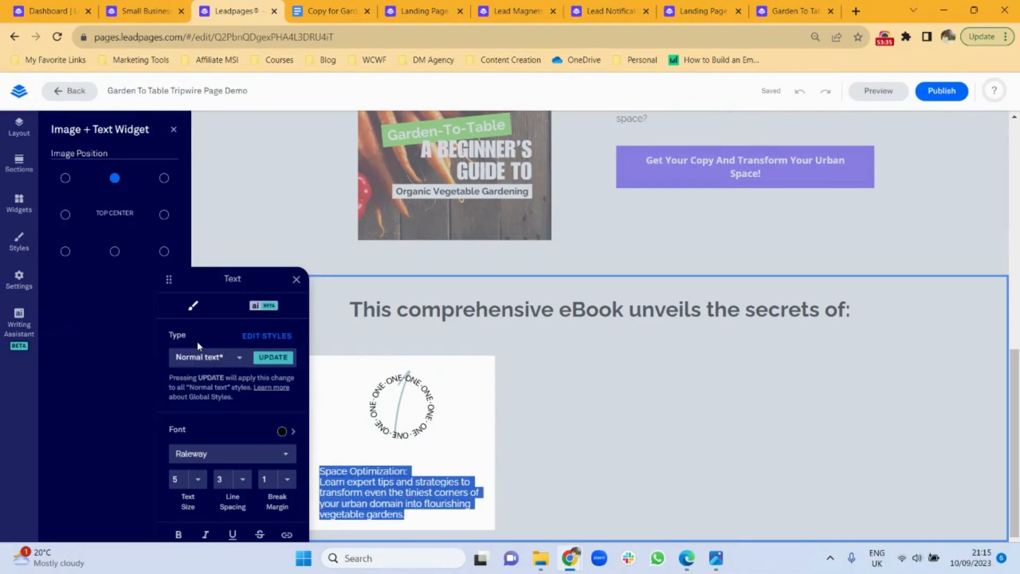
click(242, 480)
click(240, 459)
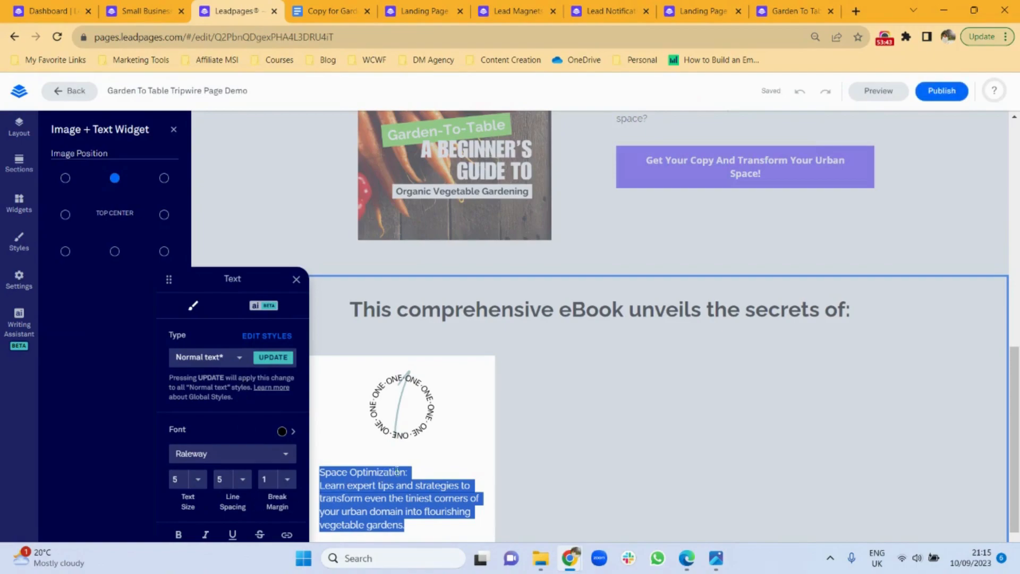
Make the "Space Optimization:" line bold
drag(409, 472, 321, 471)
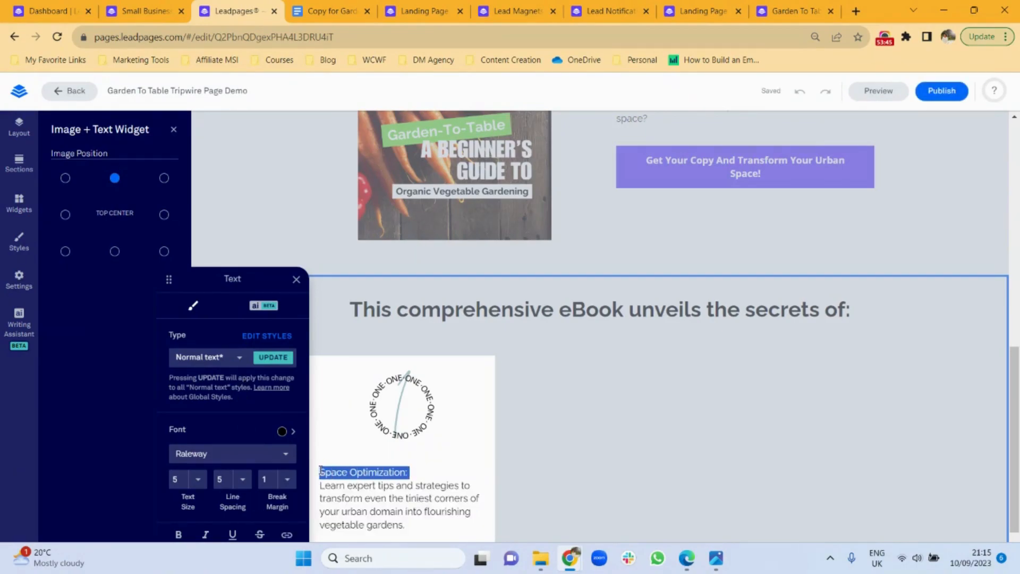
click(179, 535)
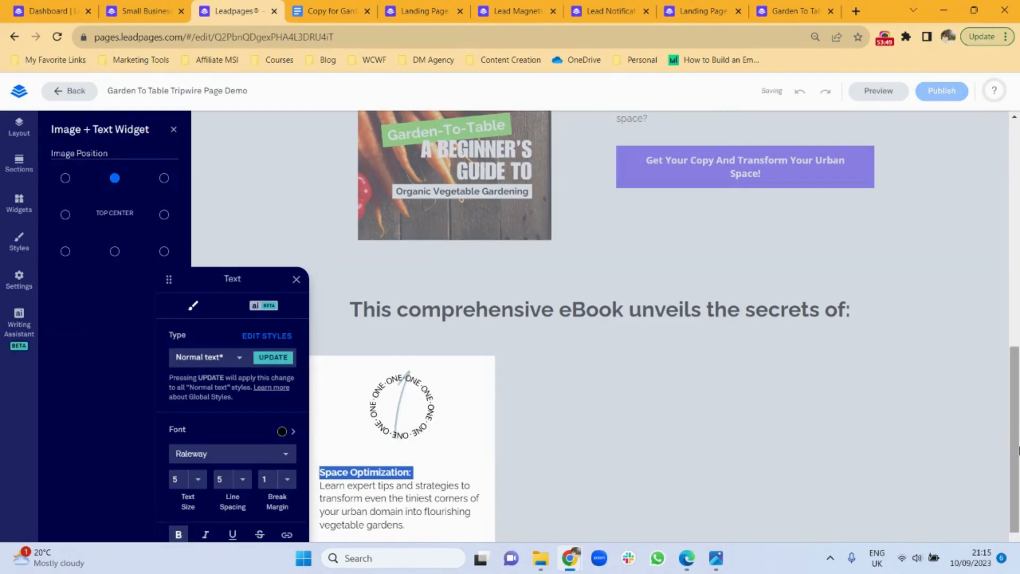
drag(1018, 449, 1016, 492)
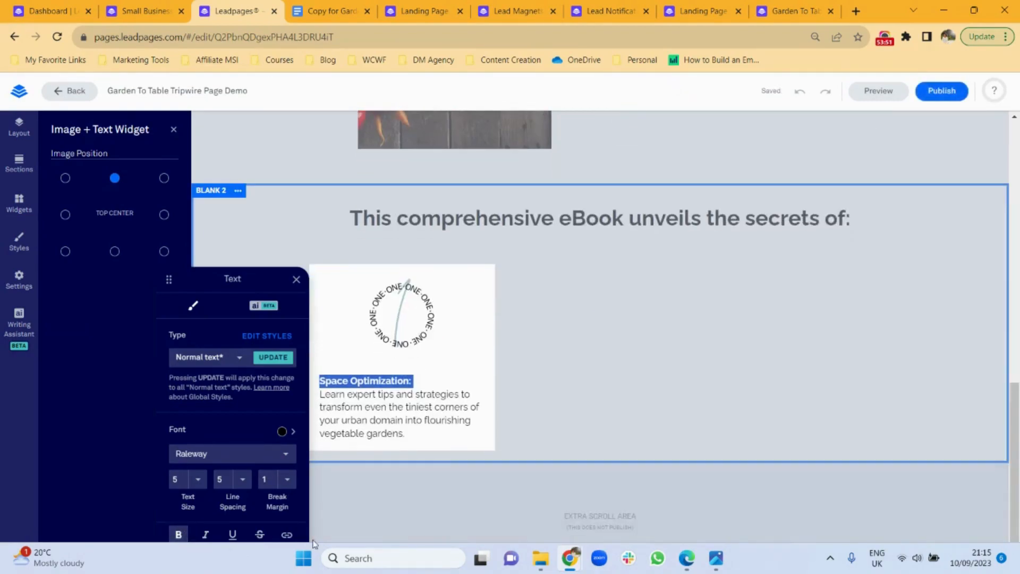
click(302, 452)
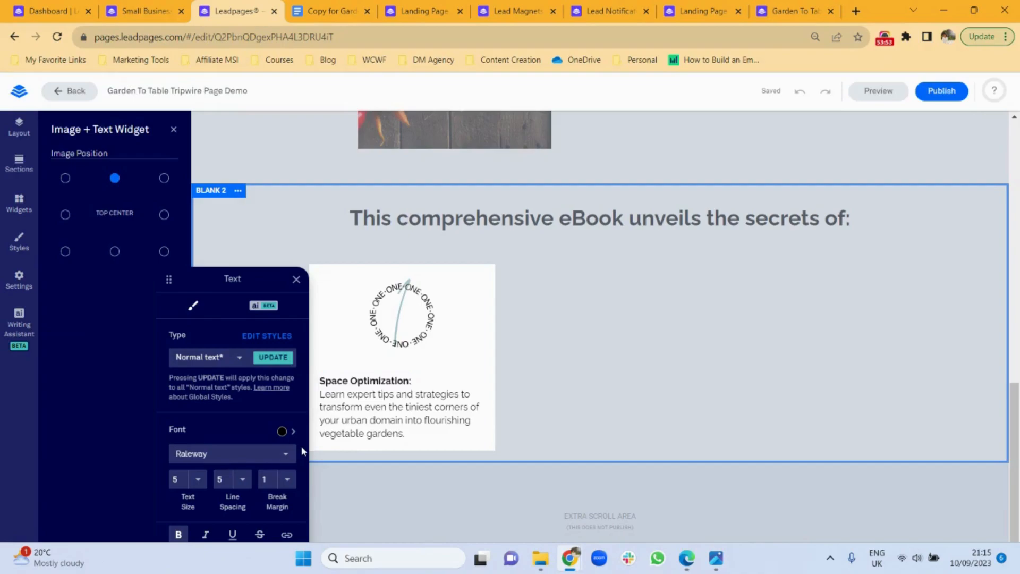
Centre all of the widget's text and close the text settings
drag(184, 273, 186, 149)
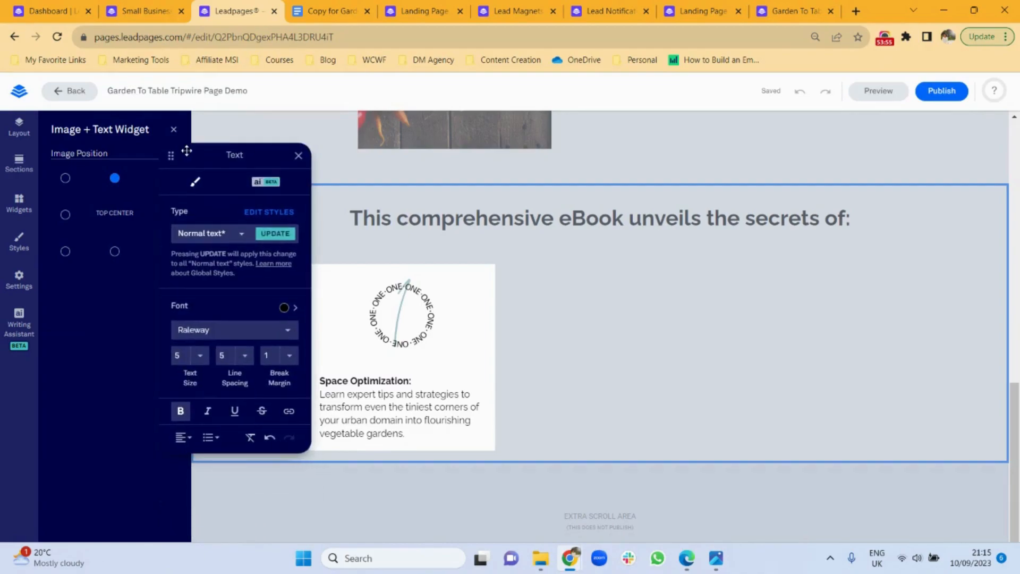
triple_click(352, 416)
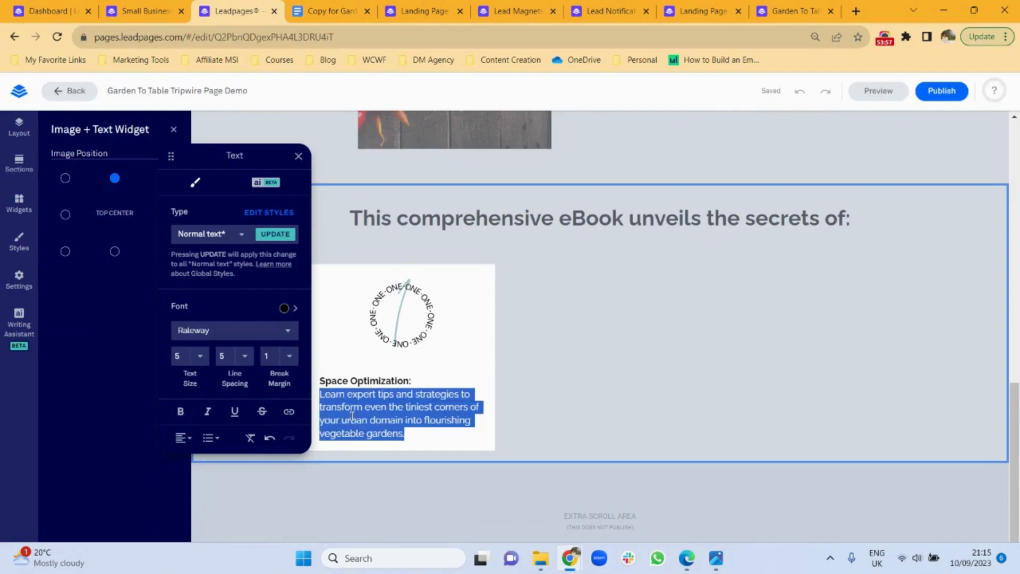
key(ctrl+a)
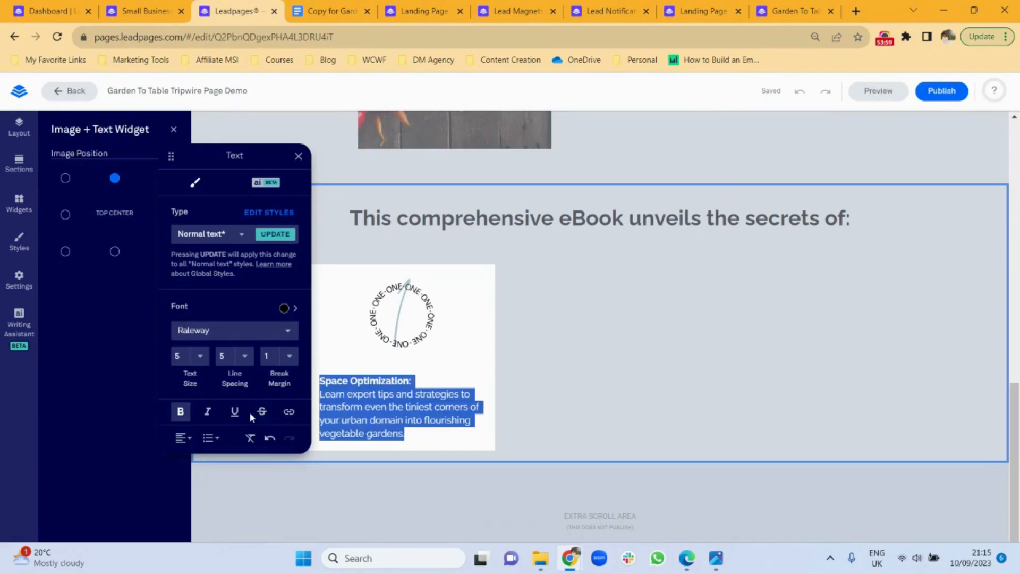
click(183, 439)
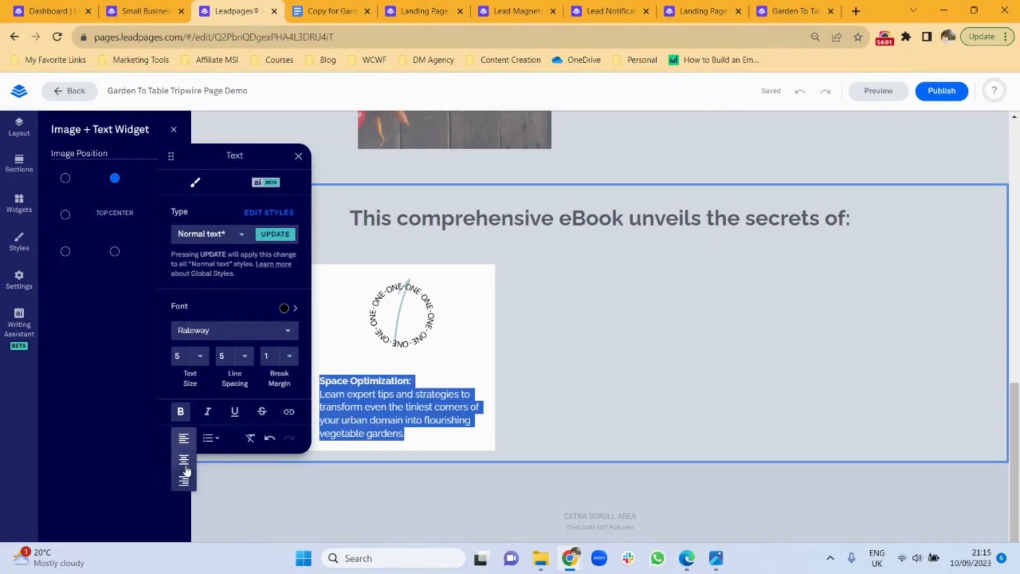
click(183, 460)
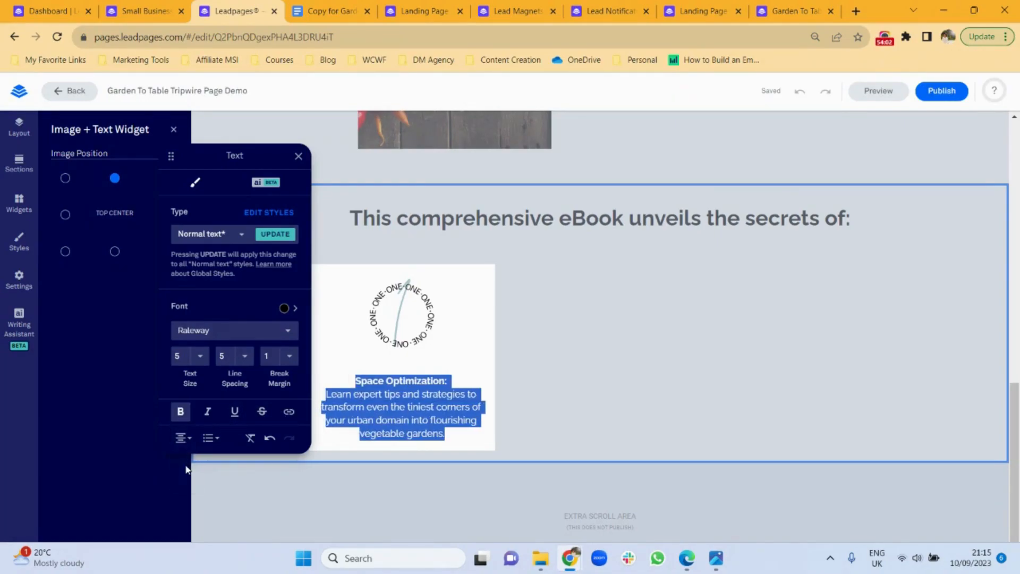
click(474, 382)
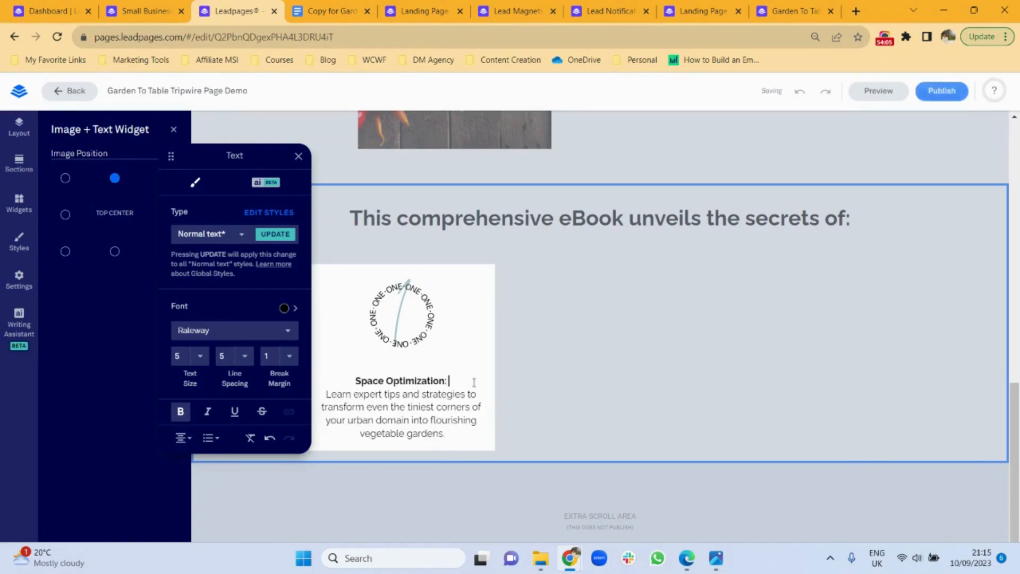
click(298, 156)
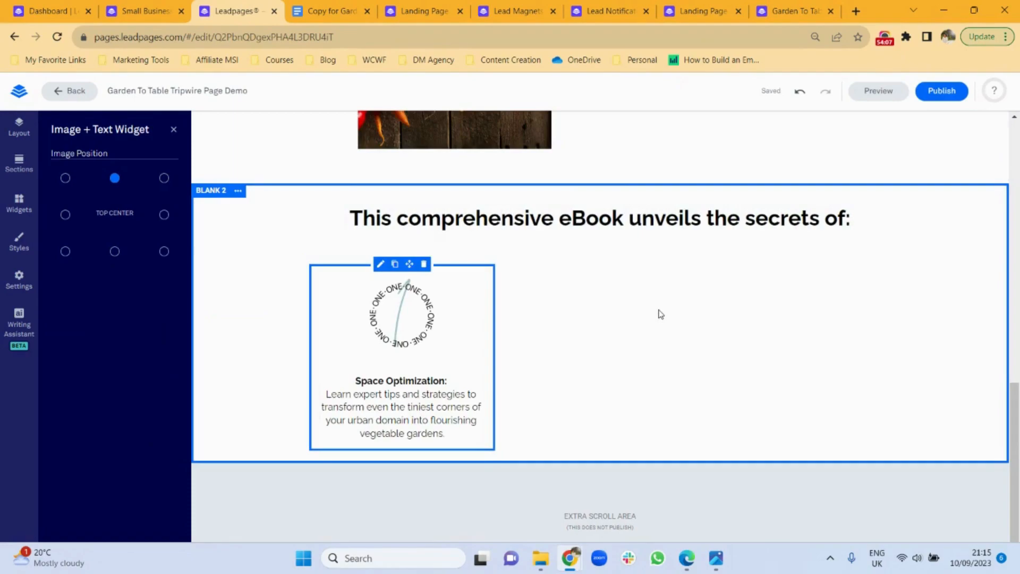
Duplicate the "Space Optimization:" image and text widget twice and arrange the copies as three equal columns
click(395, 265)
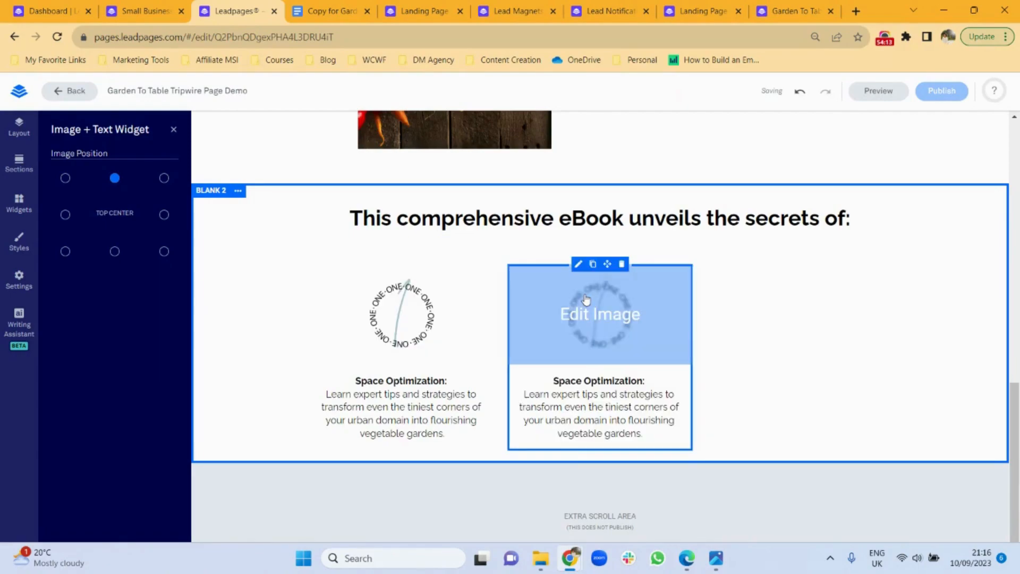
click(593, 264)
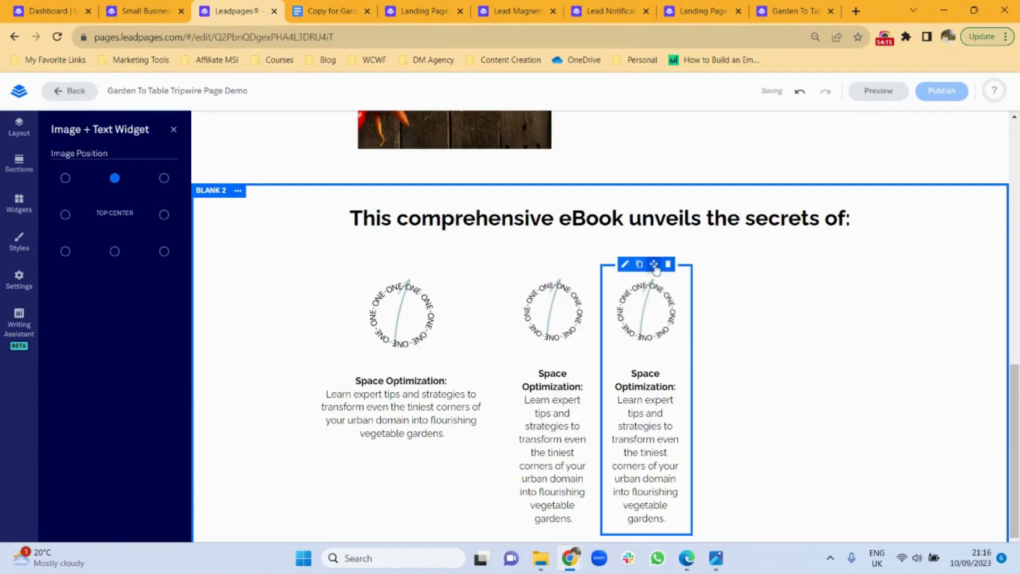
drag(654, 264, 821, 277)
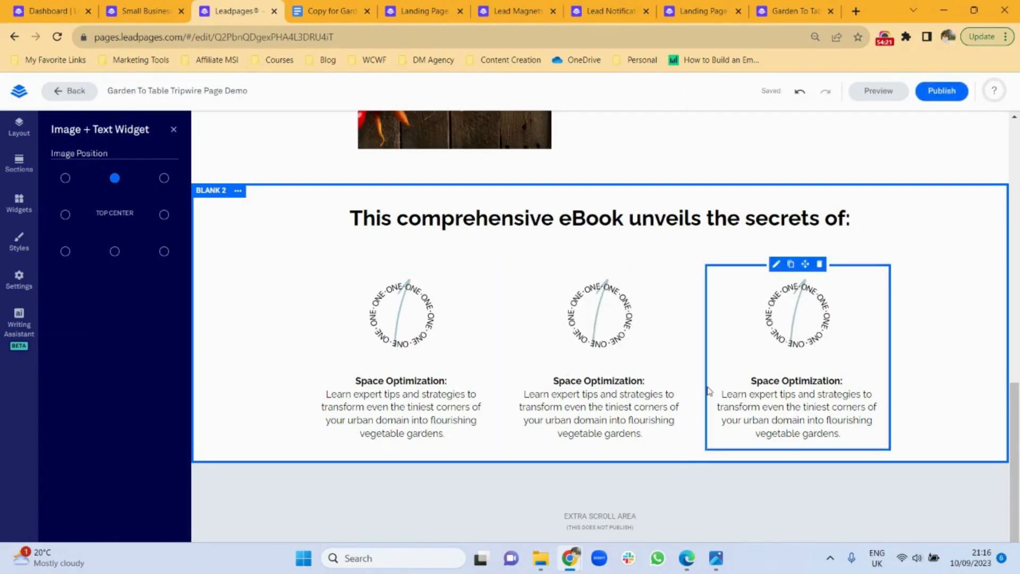
Replace the middle column's image with 2.jpg
click(619, 322)
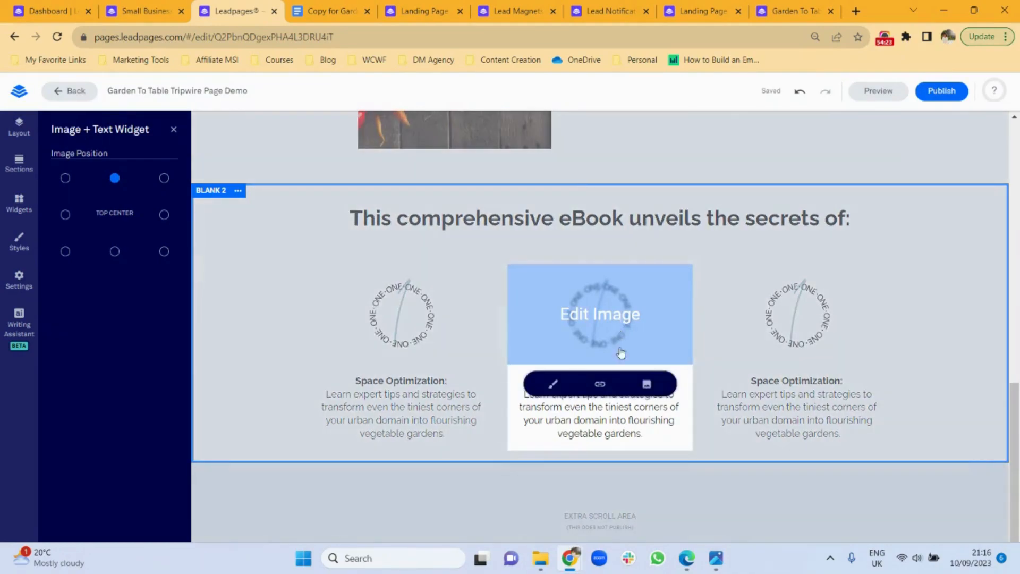
click(651, 382)
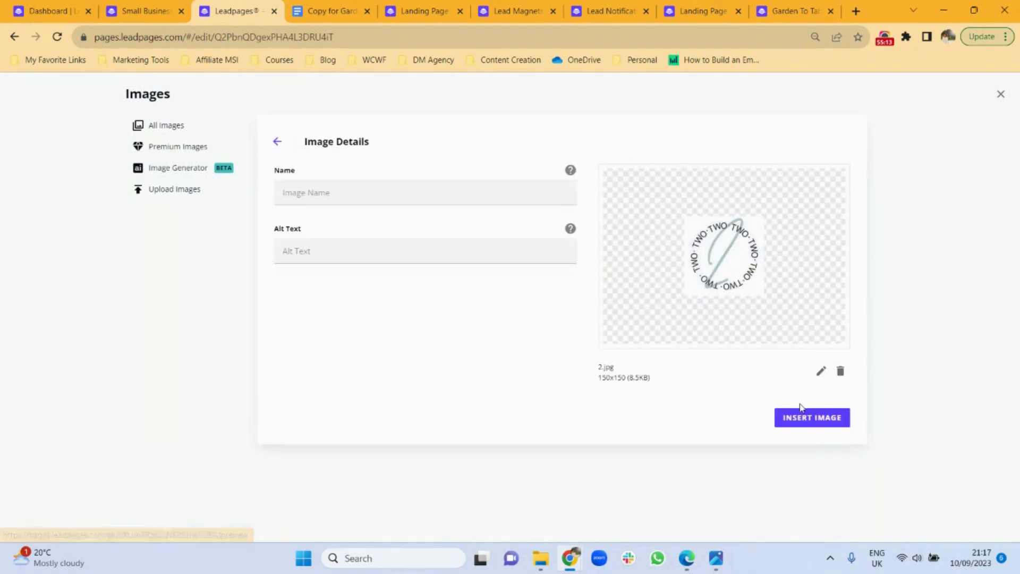
click(806, 420)
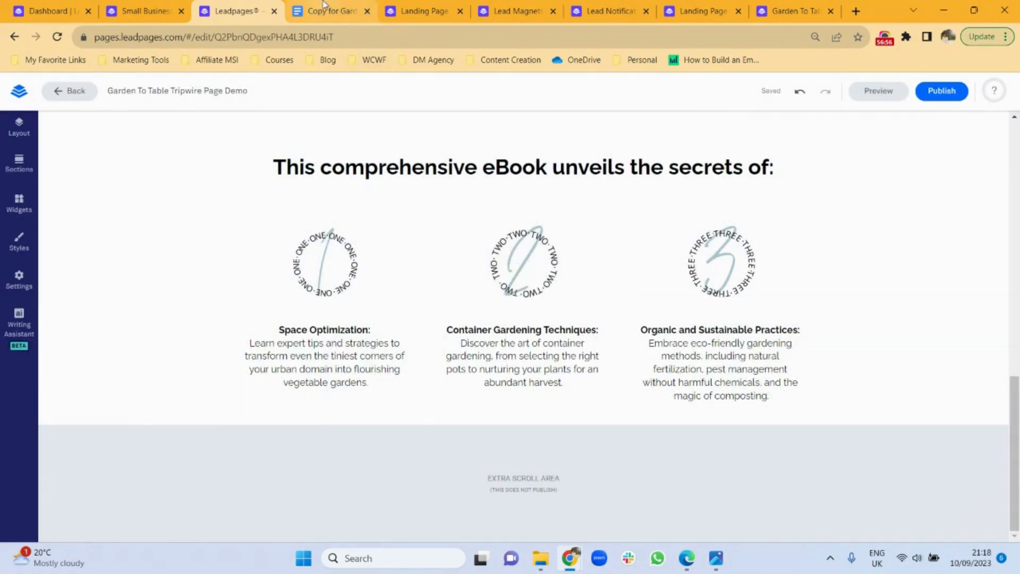
Review the reader testimonials copy in the Google Docs document "Copy for Garden To Table Ebook" and return to the Leadpages editor
click(330, 11)
click(401, 380)
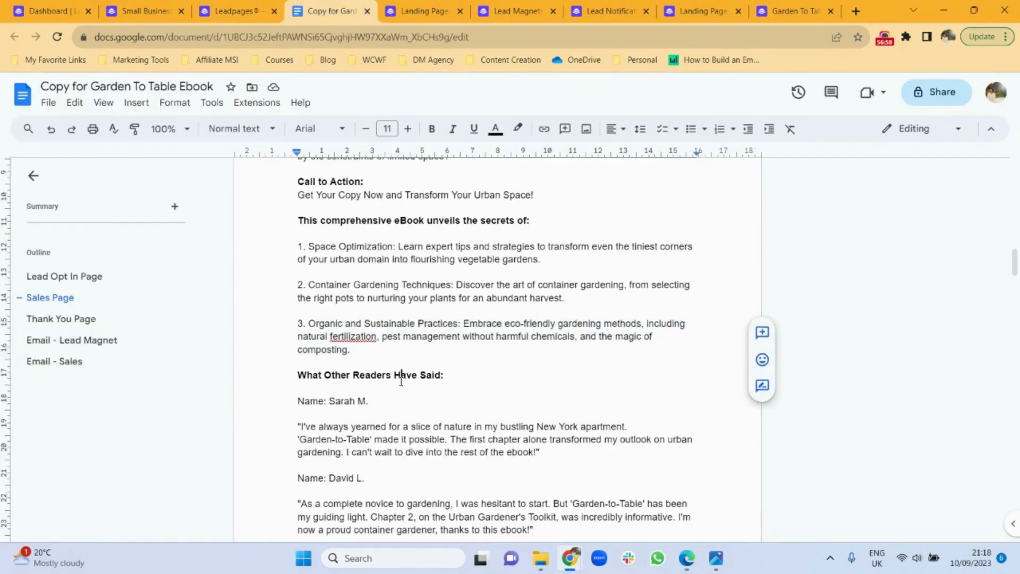
scroll(1015, 268, down, 1)
mouse_move(1014, 272)
mouse_down()
mouse_move(1016, 302)
mouse_move(1015, 274)
mouse_move(1016, 285)
mouse_up()
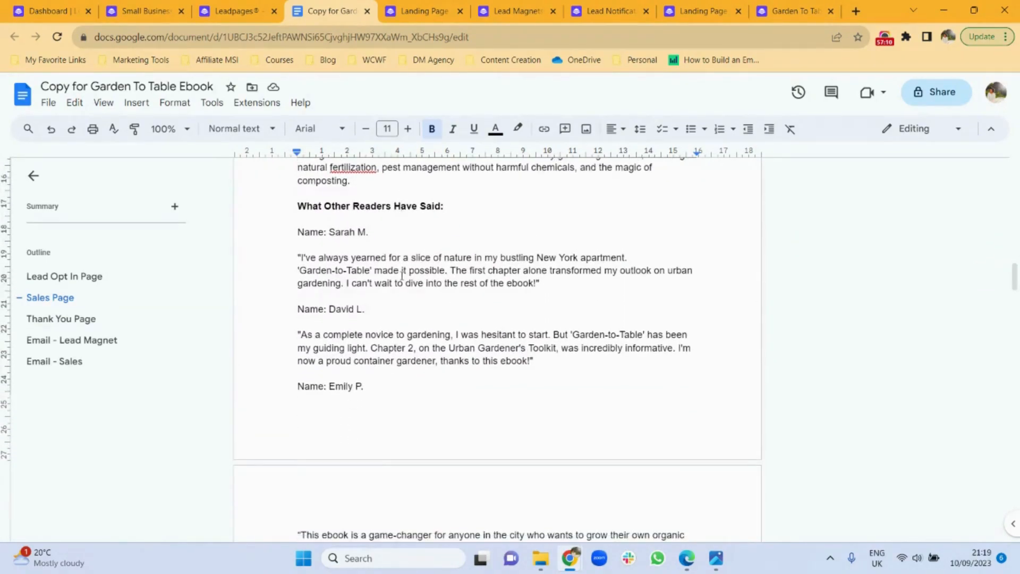
click(233, 11)
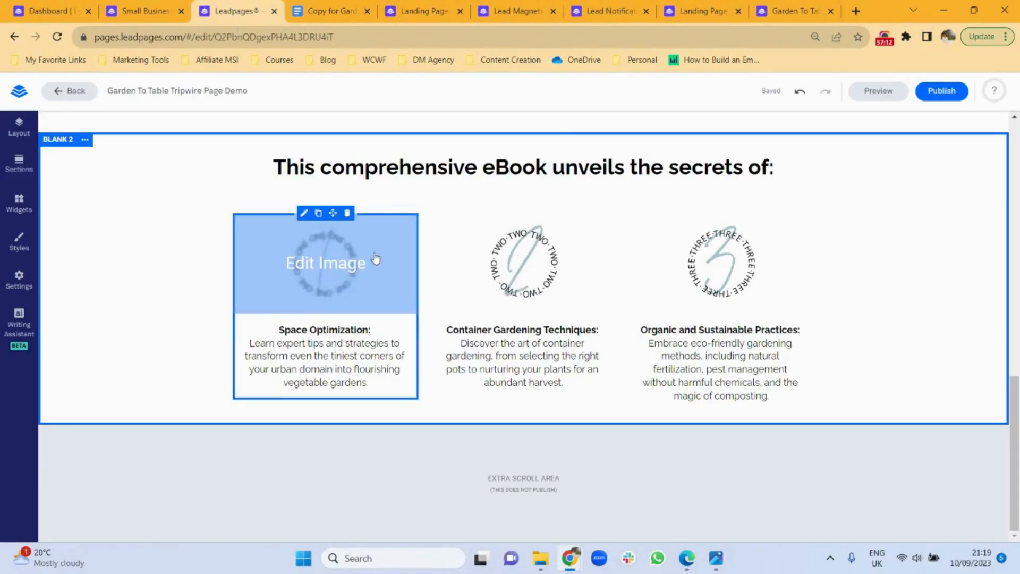
Add a blank single-column section below the three eBook benefits and place a text widget in it
drag(1015, 394, 1013, 387)
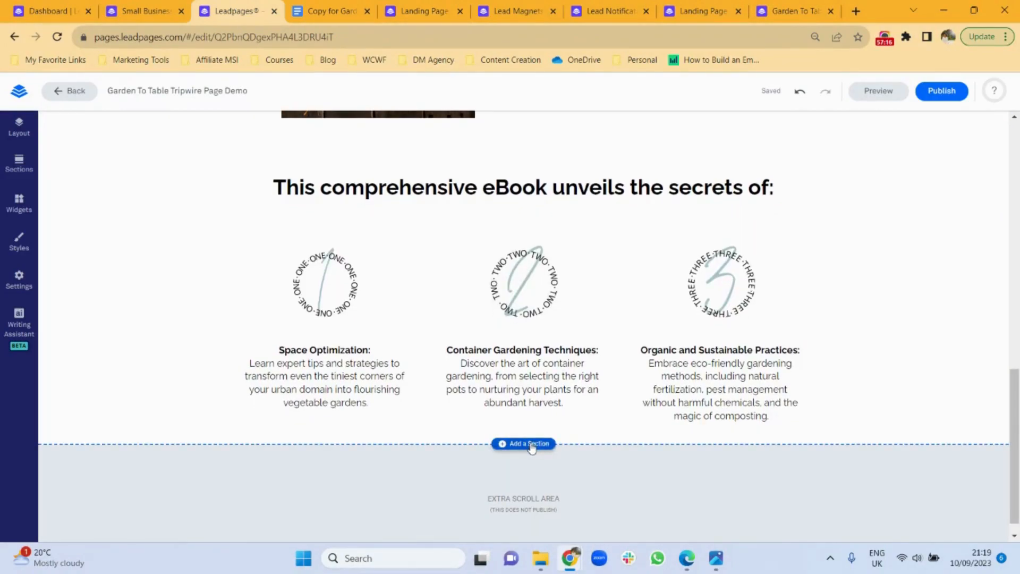
click(531, 448)
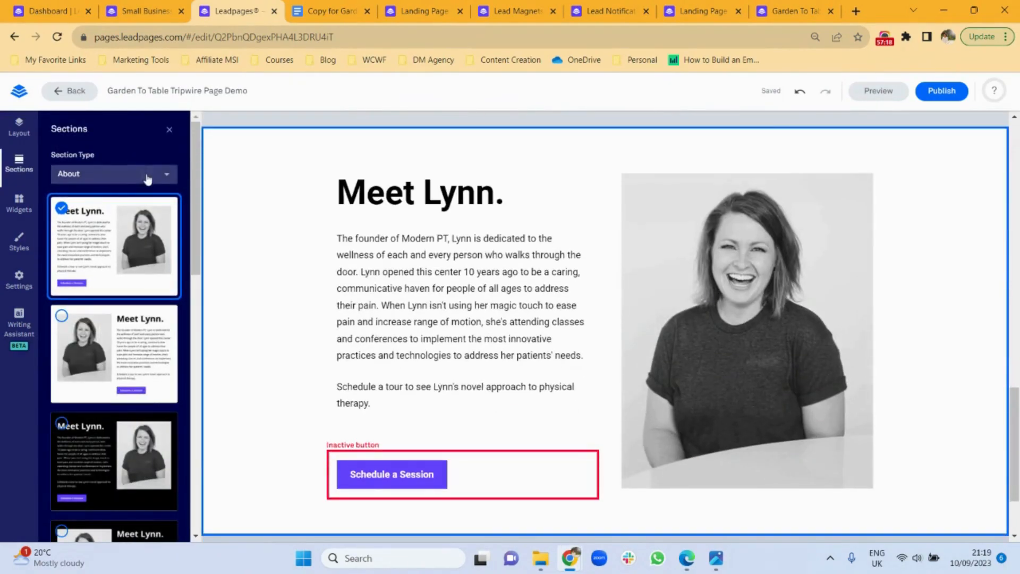
click(152, 184)
click(109, 407)
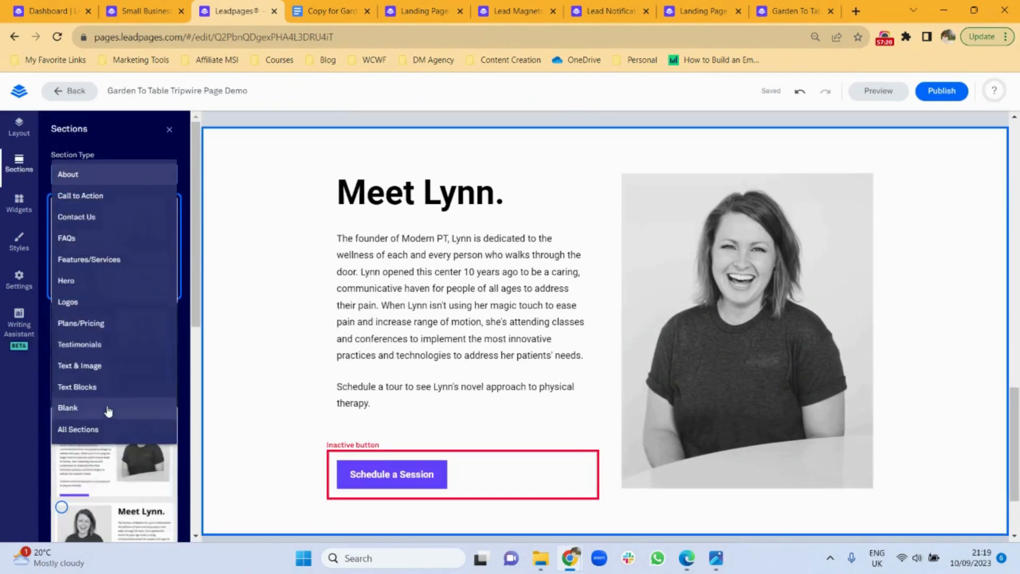
click(103, 228)
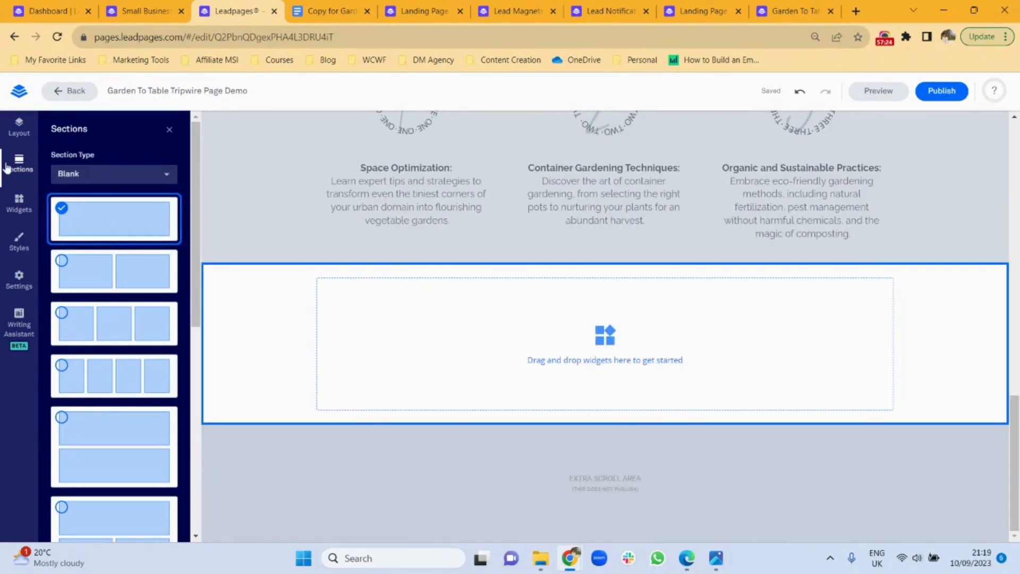
click(13, 205)
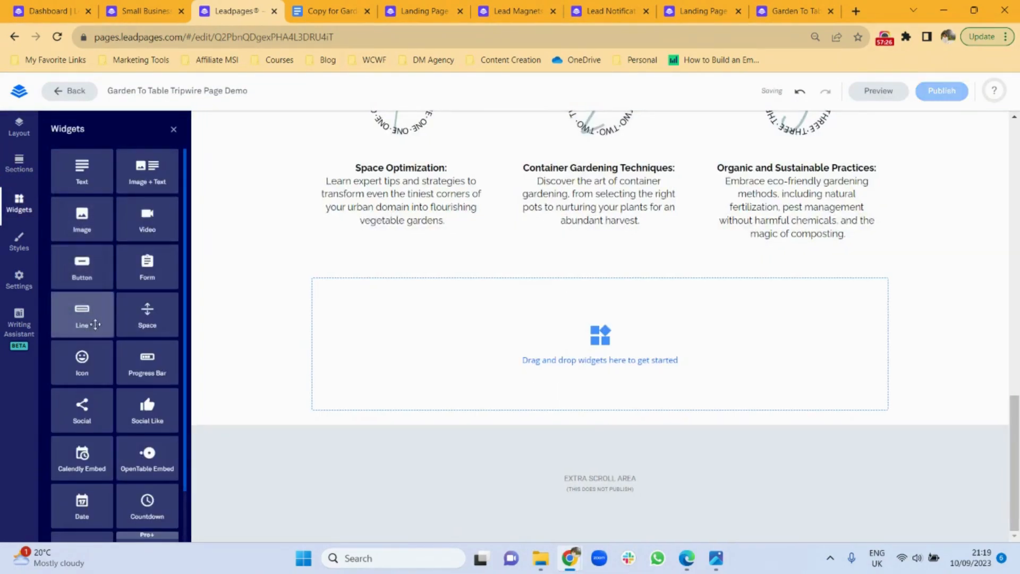
drag(89, 173, 414, 340)
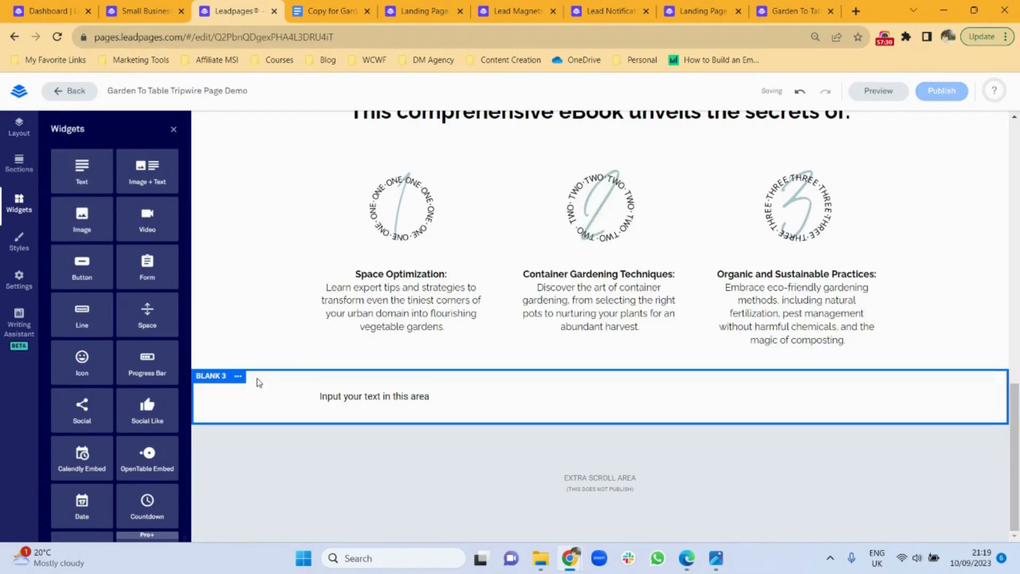
Copy the heading "What Other Readers Have Said:" from the Google Docs copy and replace the new Leadpages text widget's placeholder with it
click(325, 6)
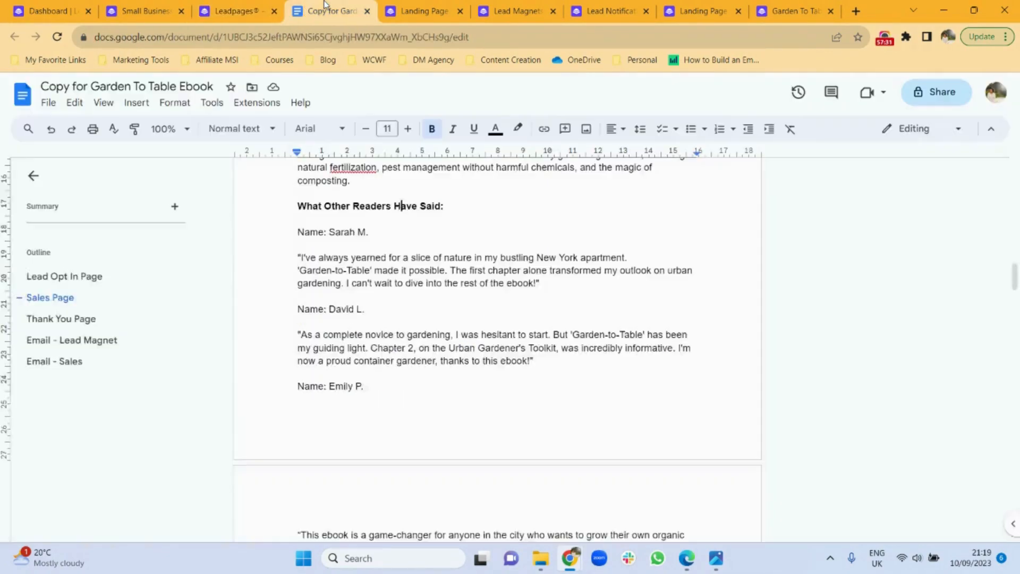
triple_click(344, 207)
key(ctrl+c)
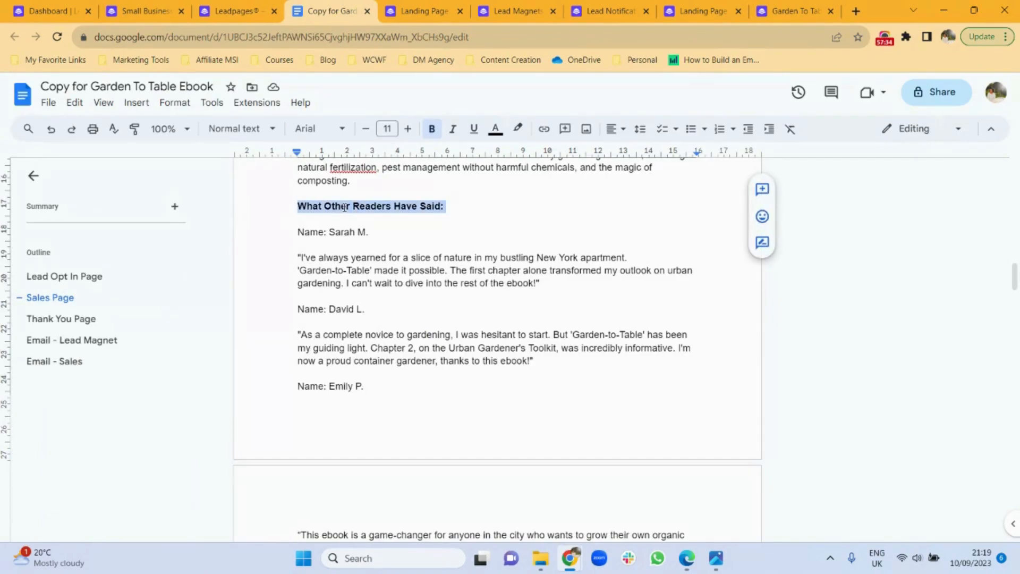
drag(237, 10, 328, 11)
click(341, 396)
double_click(353, 393)
click(354, 393)
triple_click(353, 393)
key(ctrl+v)
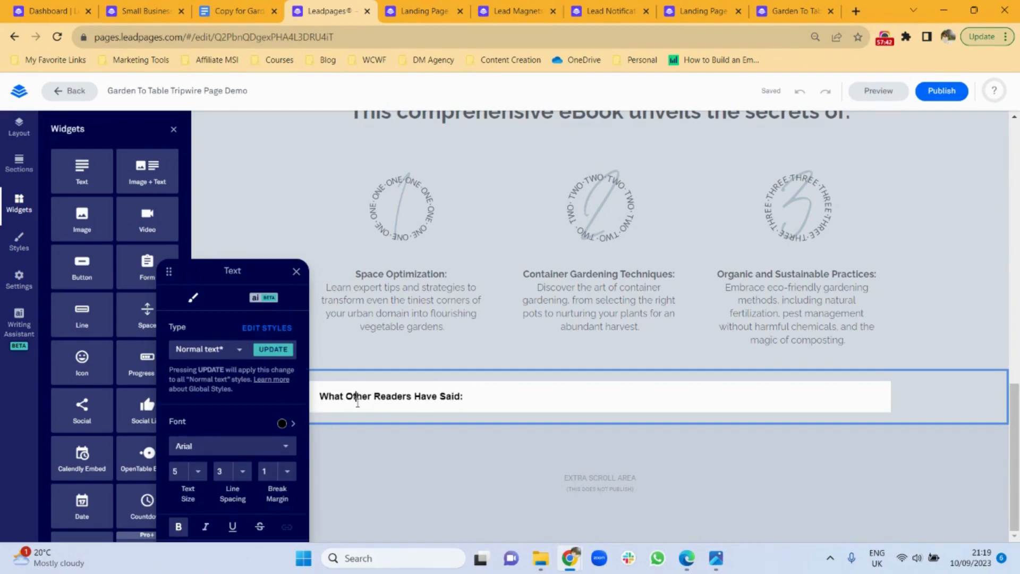
Format the "What Other Readers Have Said:" heading as centred Headline 1 in Raleway and close the text settings
triple_click(357, 398)
click(234, 351)
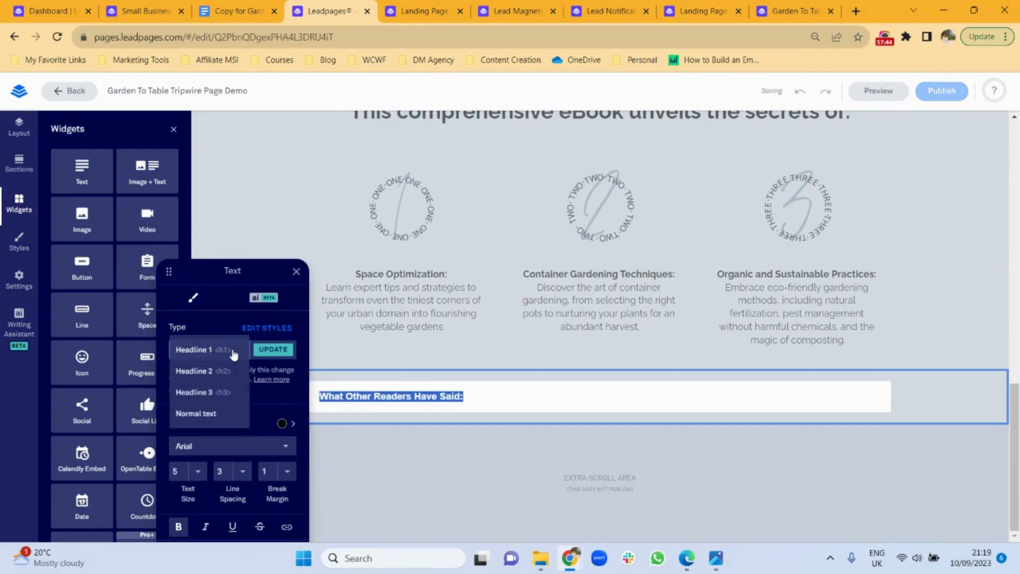
click(203, 352)
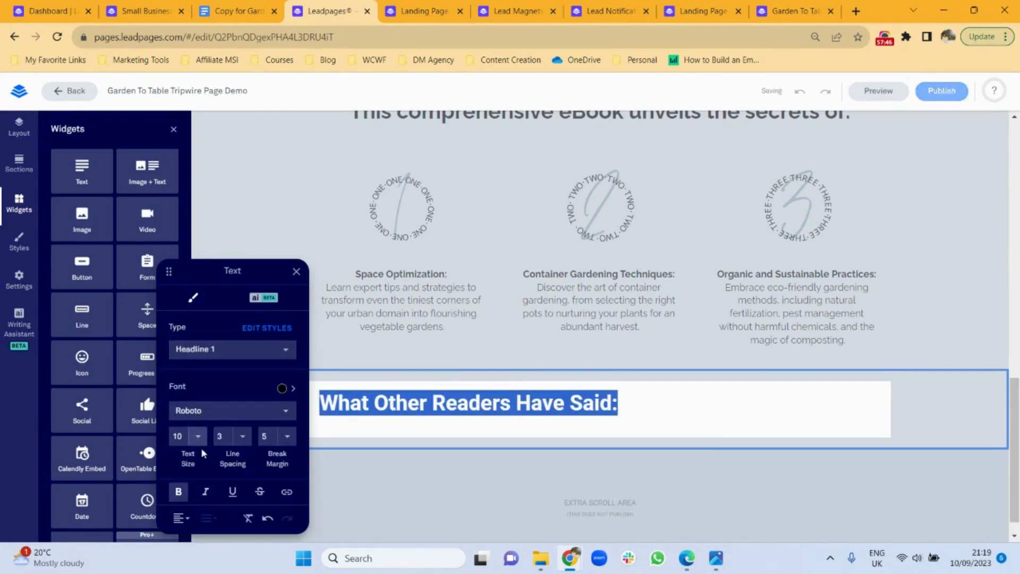
click(181, 522)
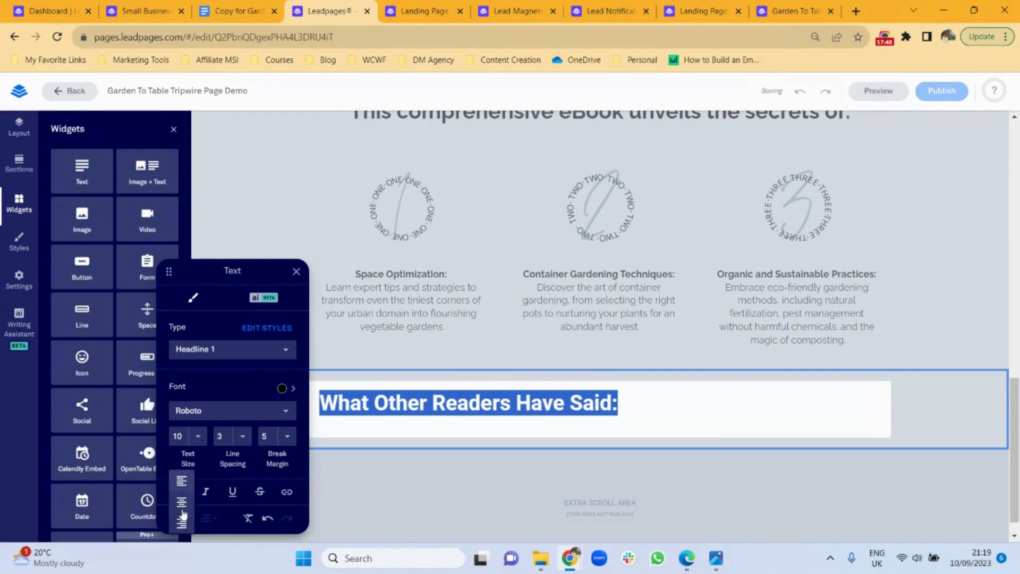
click(182, 511)
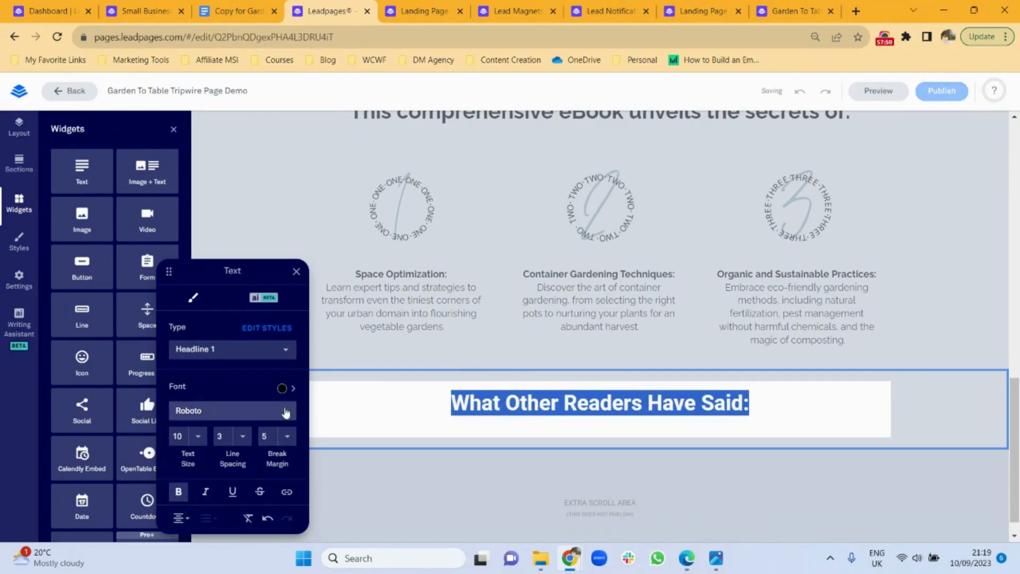
click(282, 410)
click(239, 376)
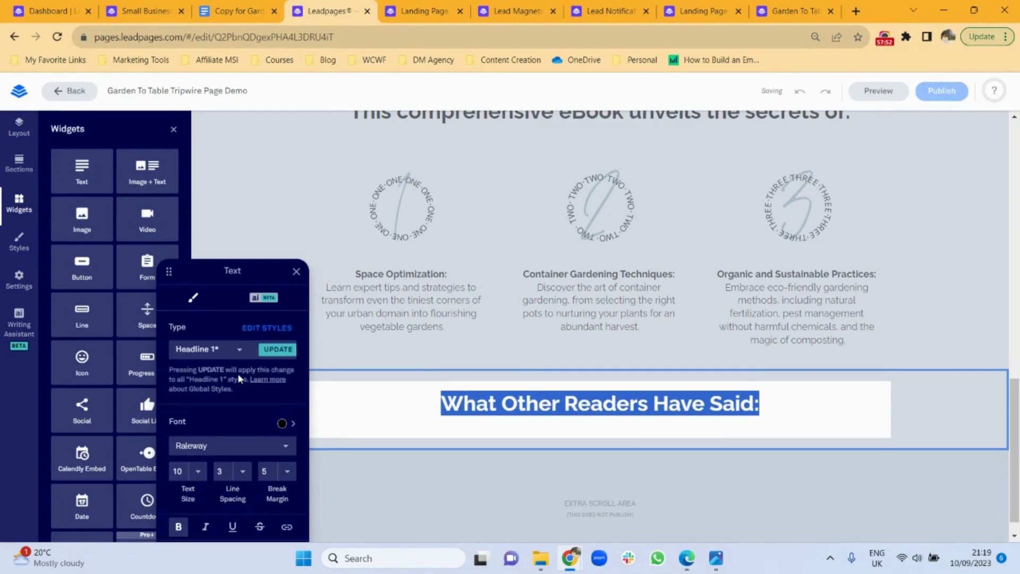
click(391, 481)
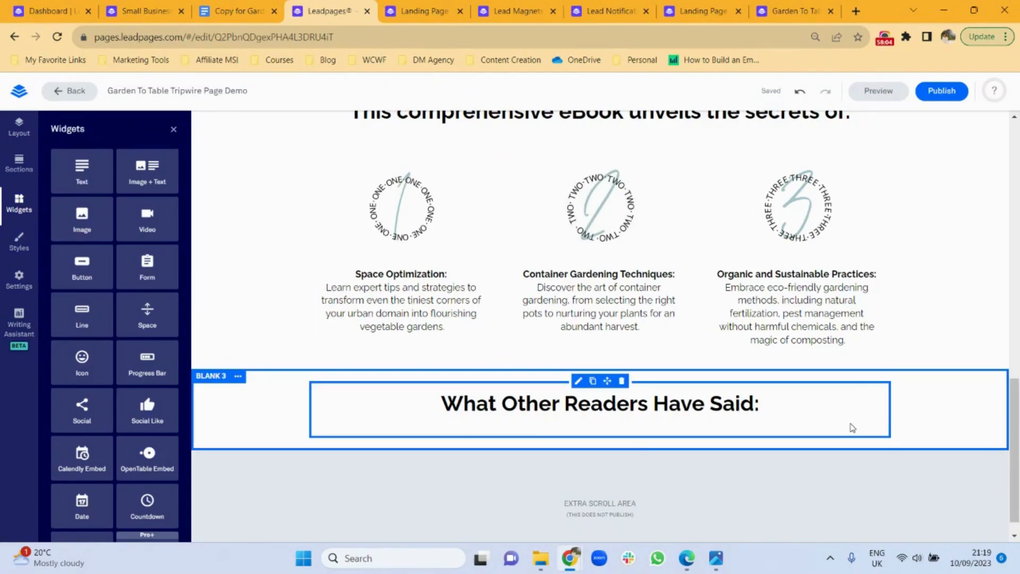
Open the Blank 3 section's settings and go back to the page's layout list of sections
click(238, 377)
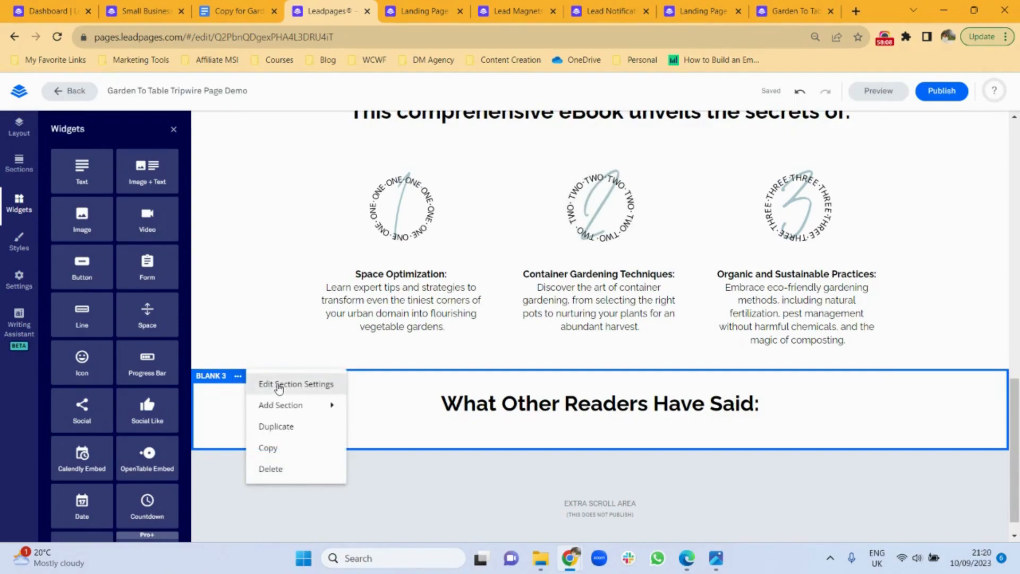
click(274, 385)
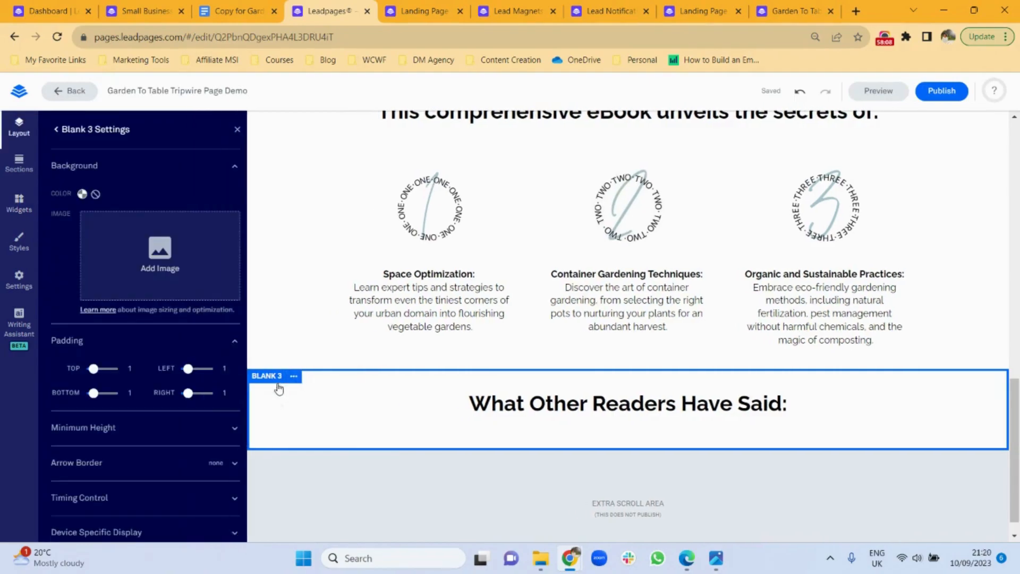
click(57, 129)
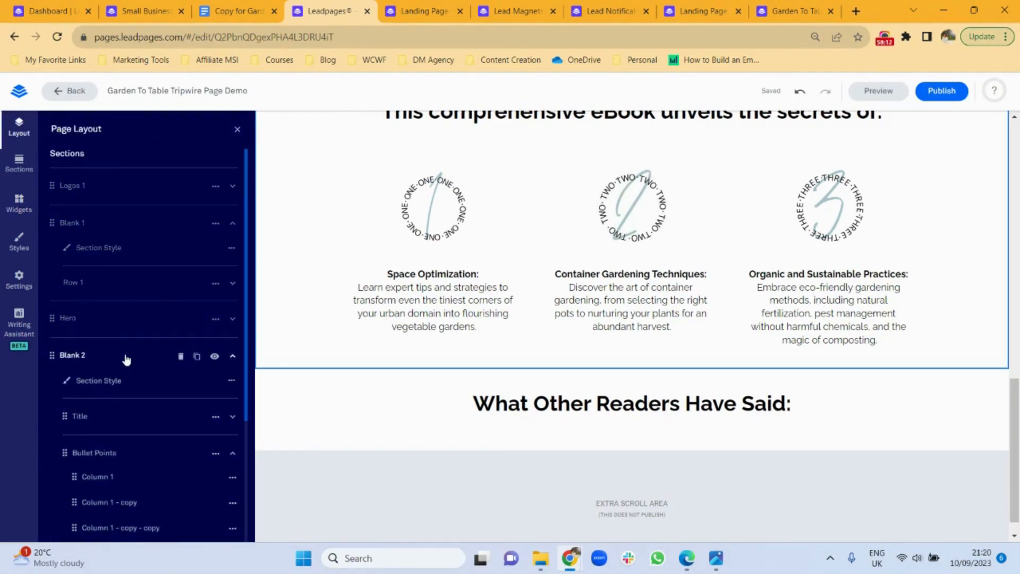
Duplicate the "What Other Readers Have Said:" heading row in the Blank 3 section
click(233, 360)
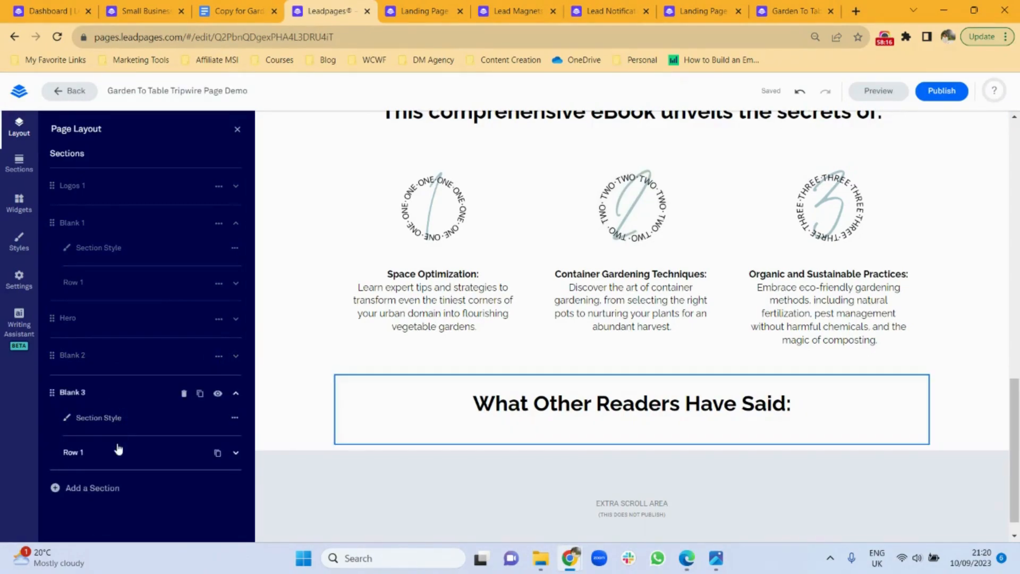
click(217, 454)
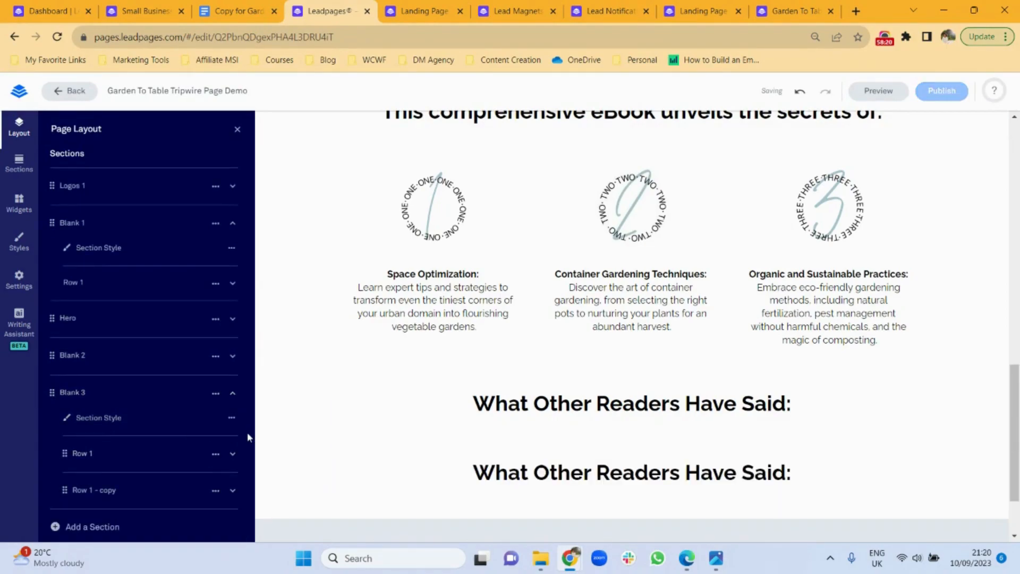
drag(247, 437, 247, 480)
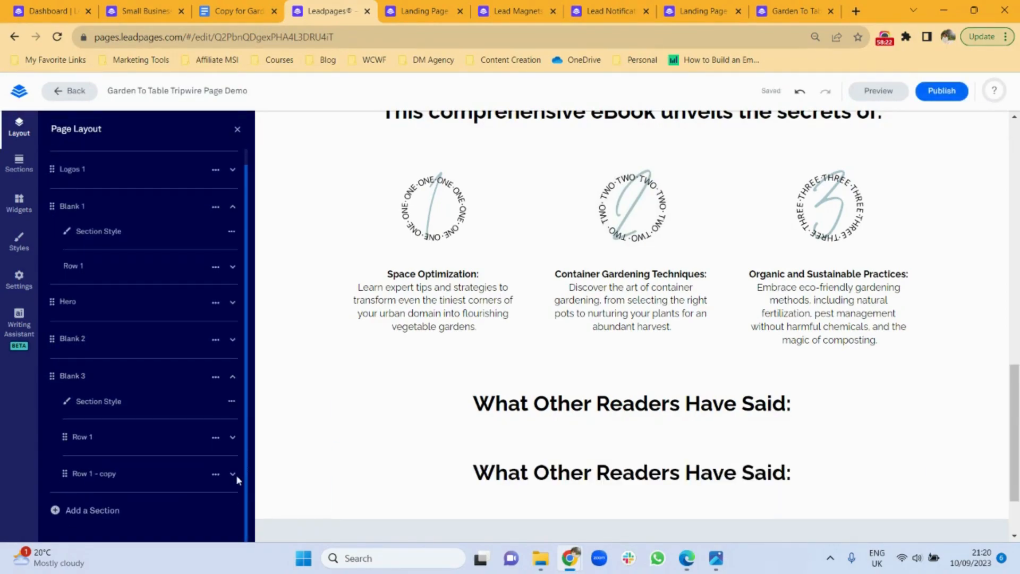
Duplicate the column inside Row 1 - copy to make two columns, and duplicate that two-column row
click(234, 476)
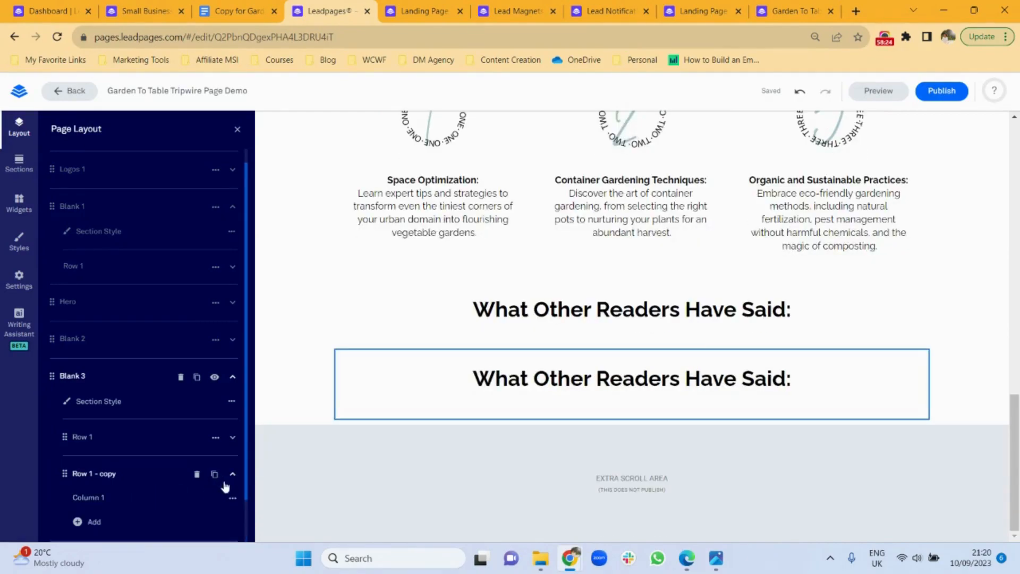
scroll(247, 483, down, 1)
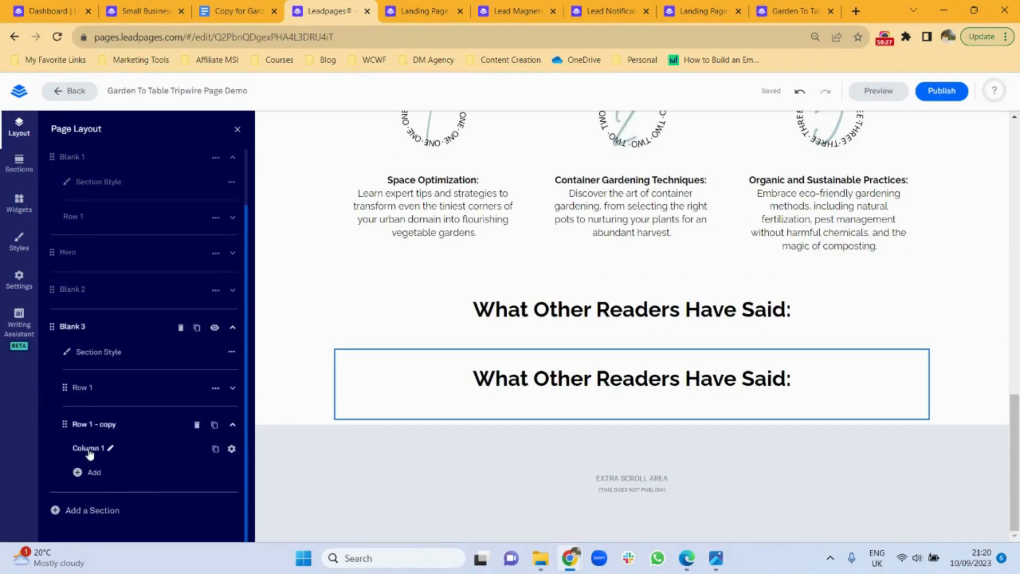
click(216, 450)
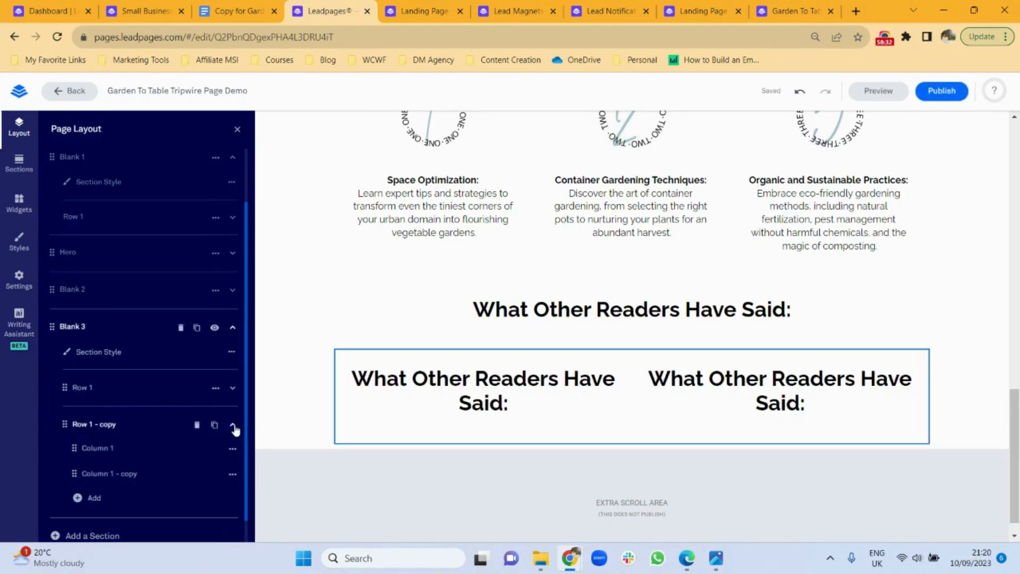
click(234, 429)
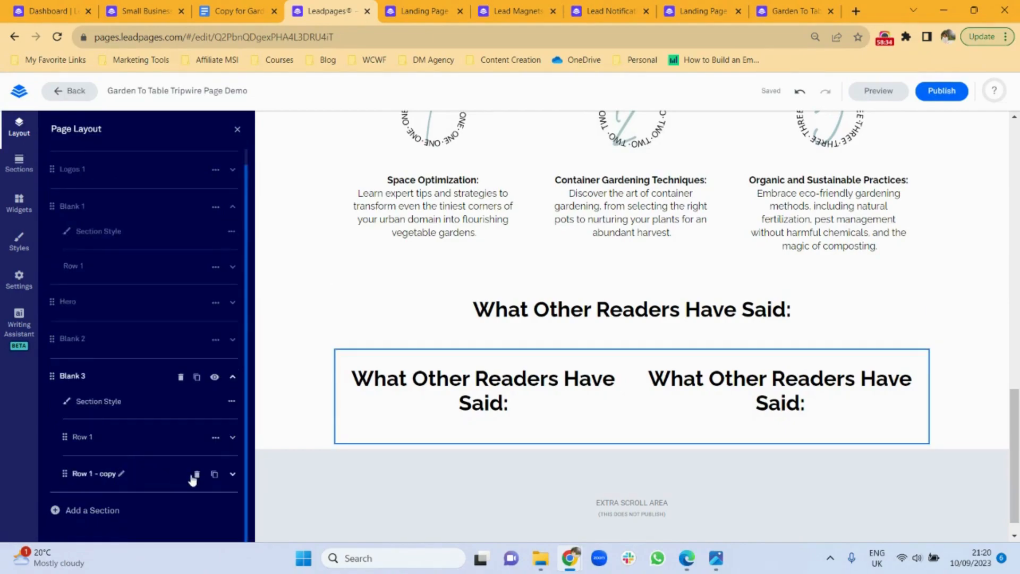
click(215, 477)
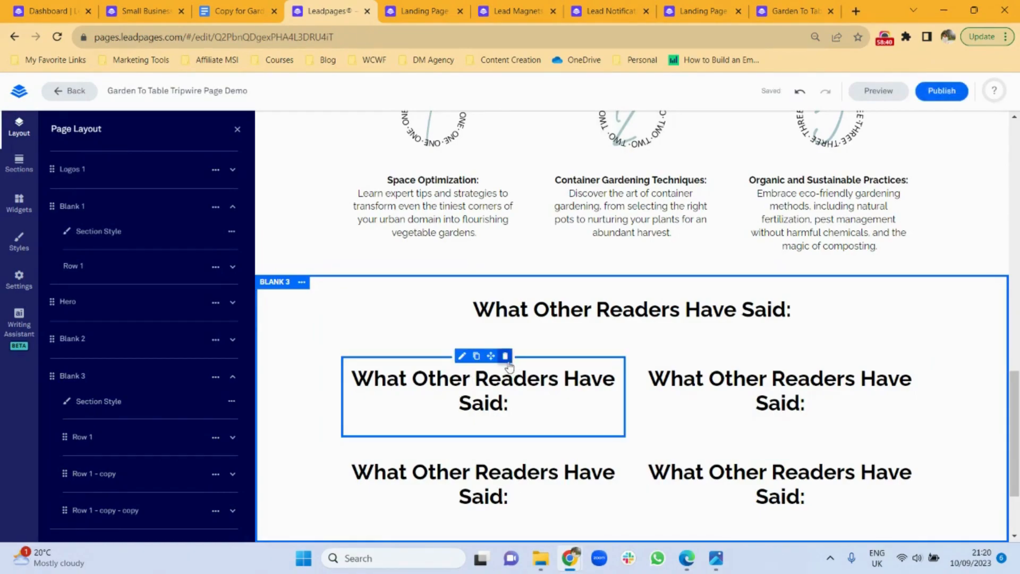
Replace the left heading in the first two-column row with an Image + Text widget
click(506, 357)
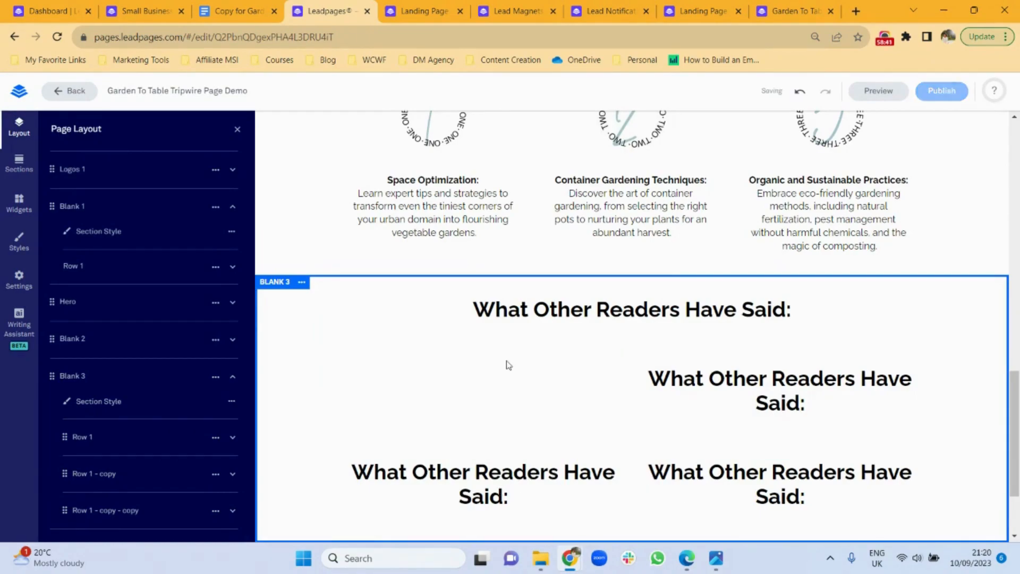
click(14, 213)
drag(147, 170, 402, 406)
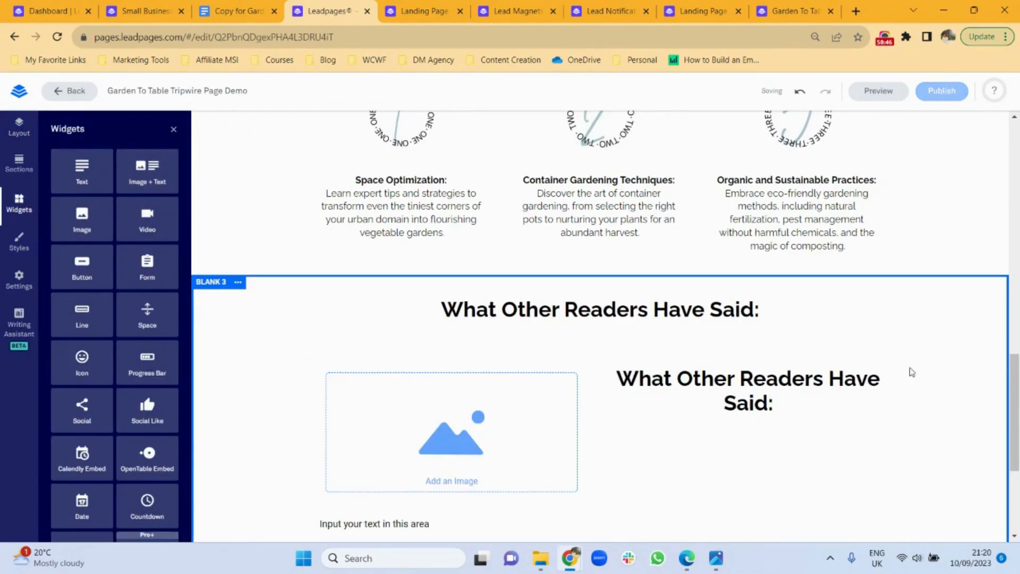
Insert "black woman for FB about pic.jpg" from the image library into the Image + Text widget
scroll(1002, 402, down, 4)
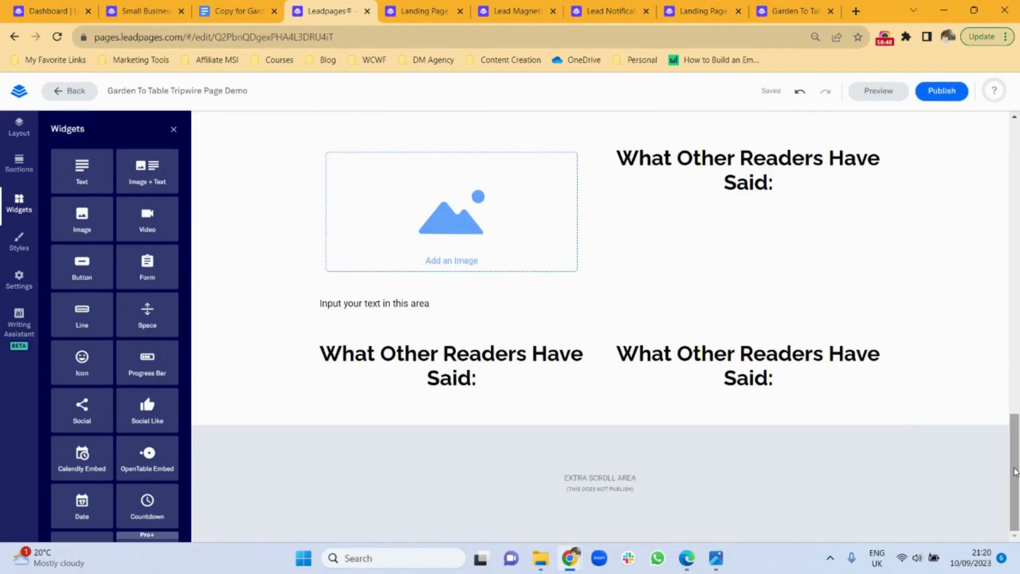
click(430, 233)
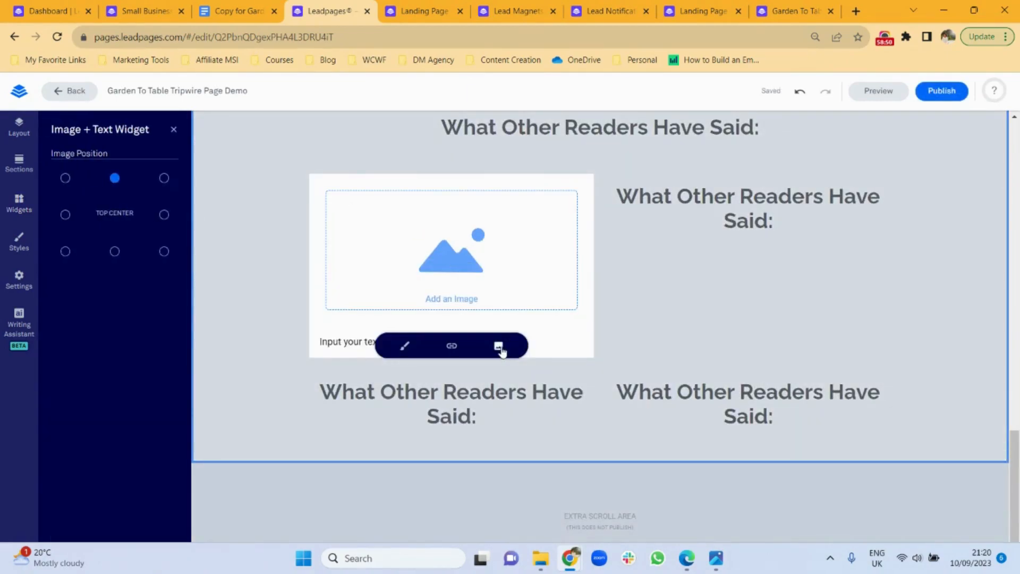
click(499, 345)
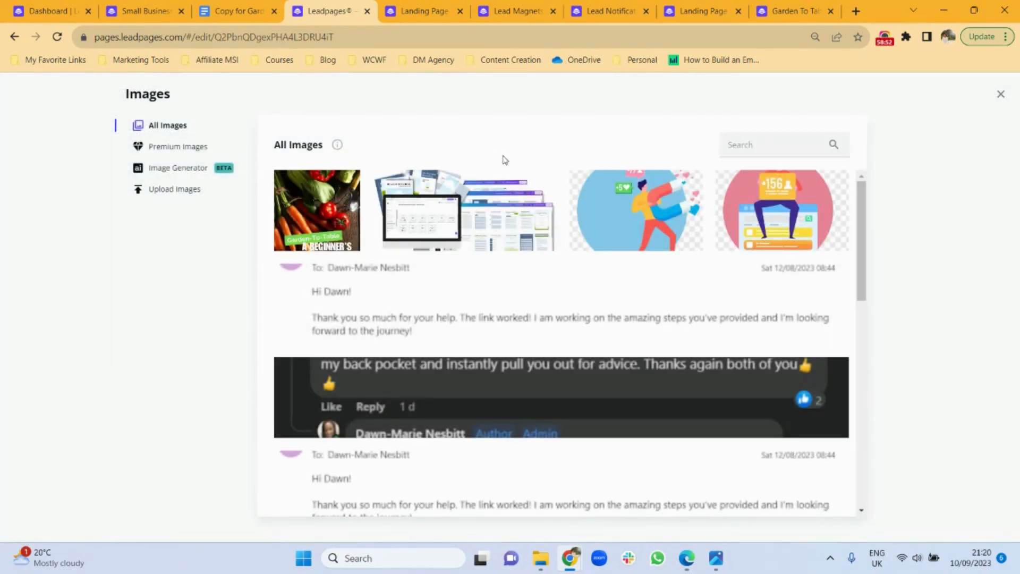
drag(862, 195, 862, 321)
click(314, 387)
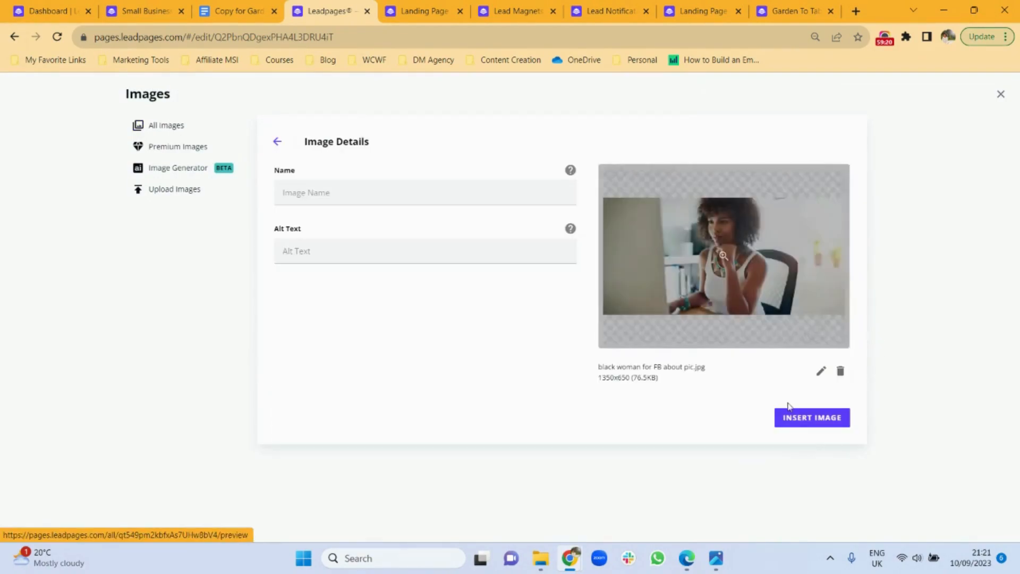
click(800, 418)
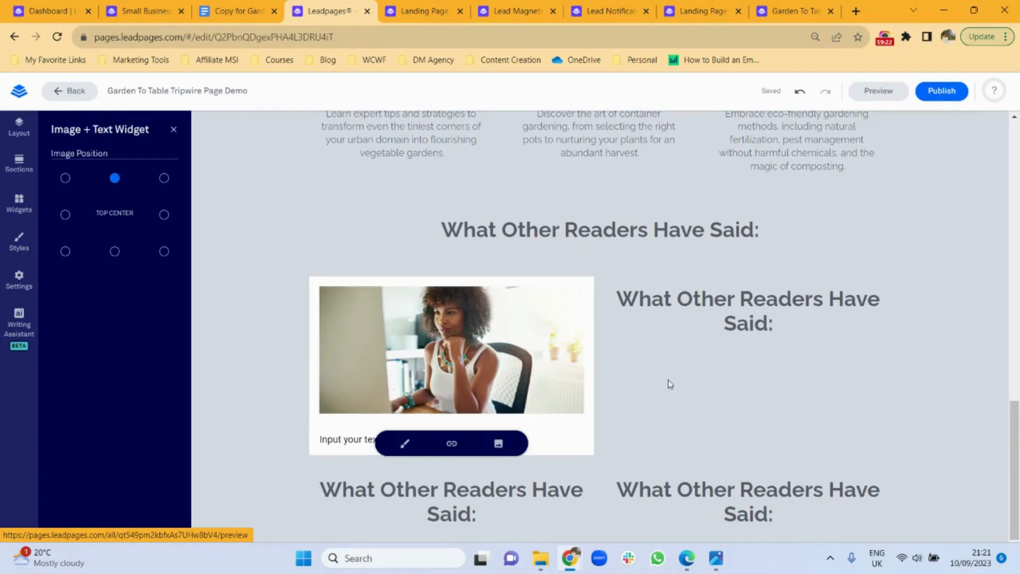
Copy the first reader testimonial, "I've always yearned for a slice of nature…", from the Google Docs copy and paste it over the Leadpages widget's placeholder text
click(246, 5)
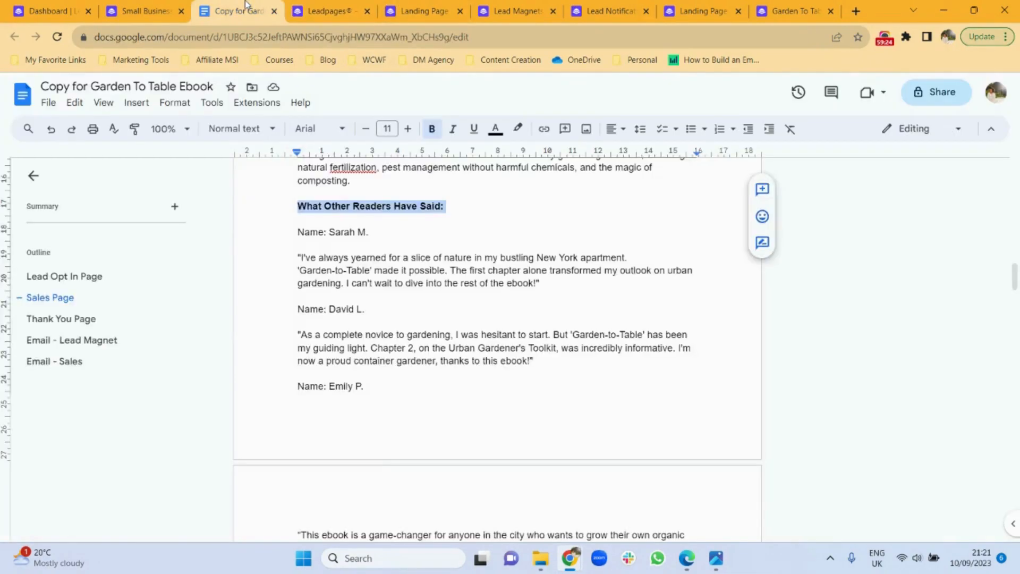
drag(296, 256, 552, 283)
key(ctrl+c)
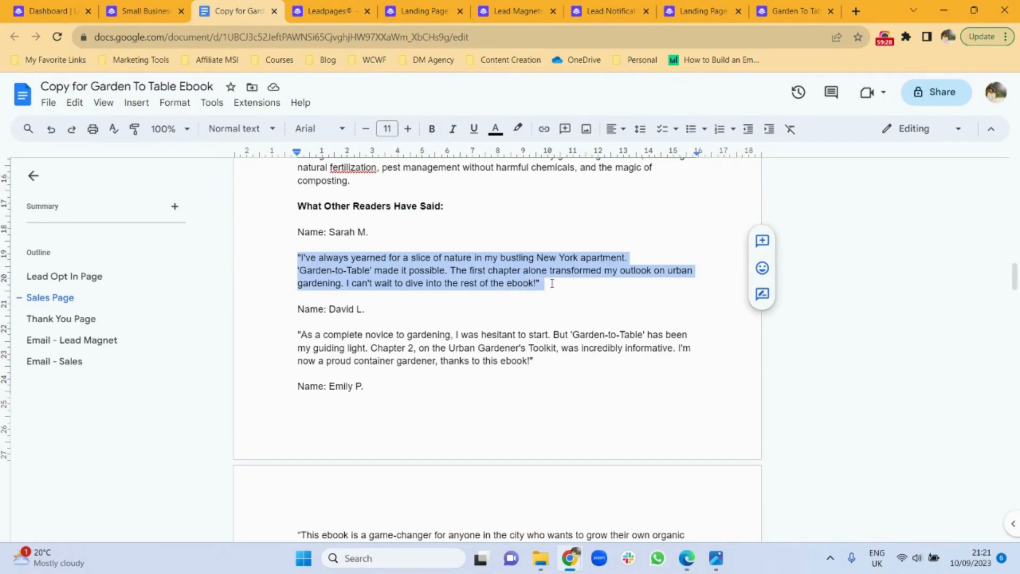
drag(336, 10, 421, 234)
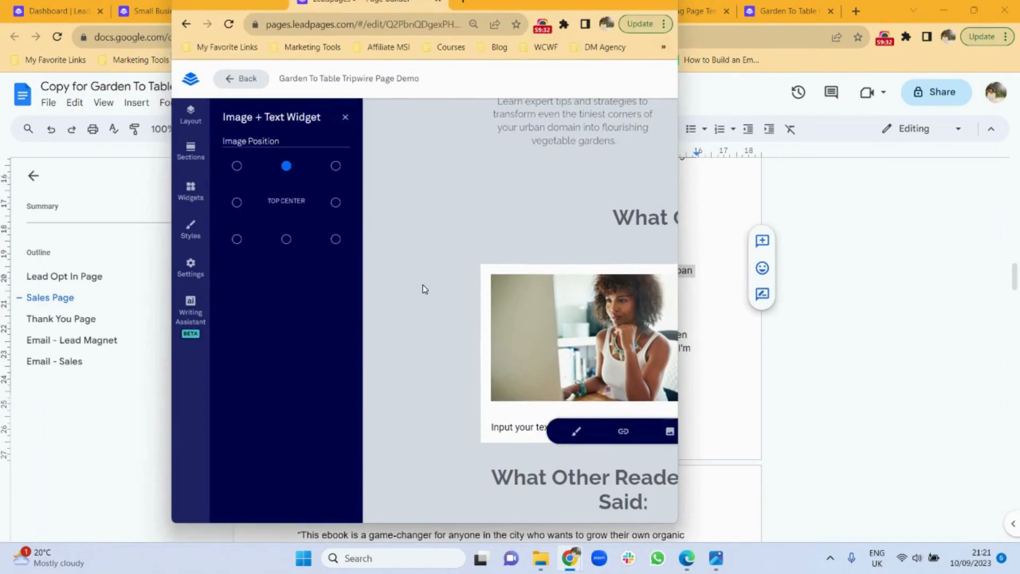
drag(264, 31, 329, 10)
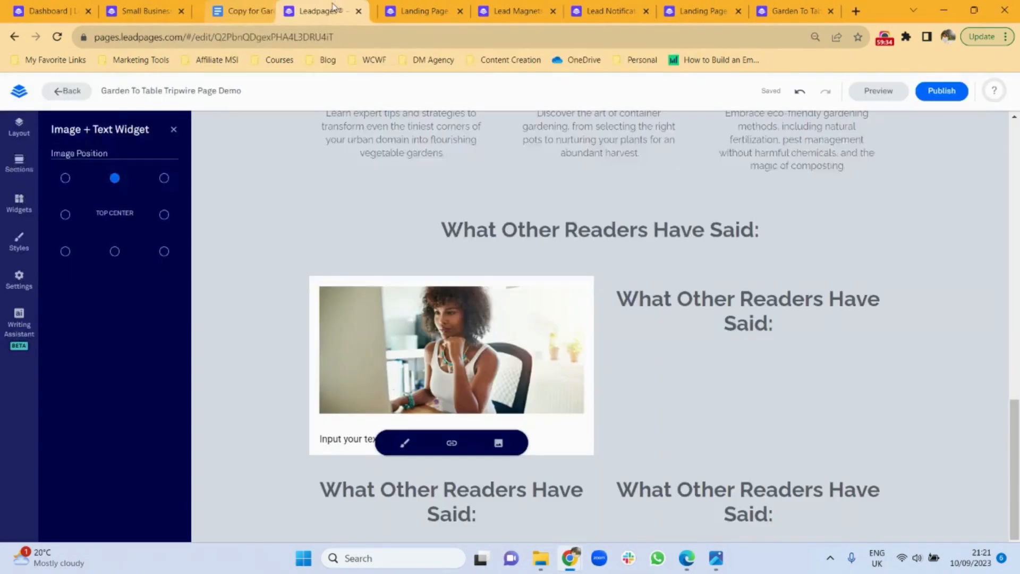
double_click(347, 439)
key(ctrl+v)
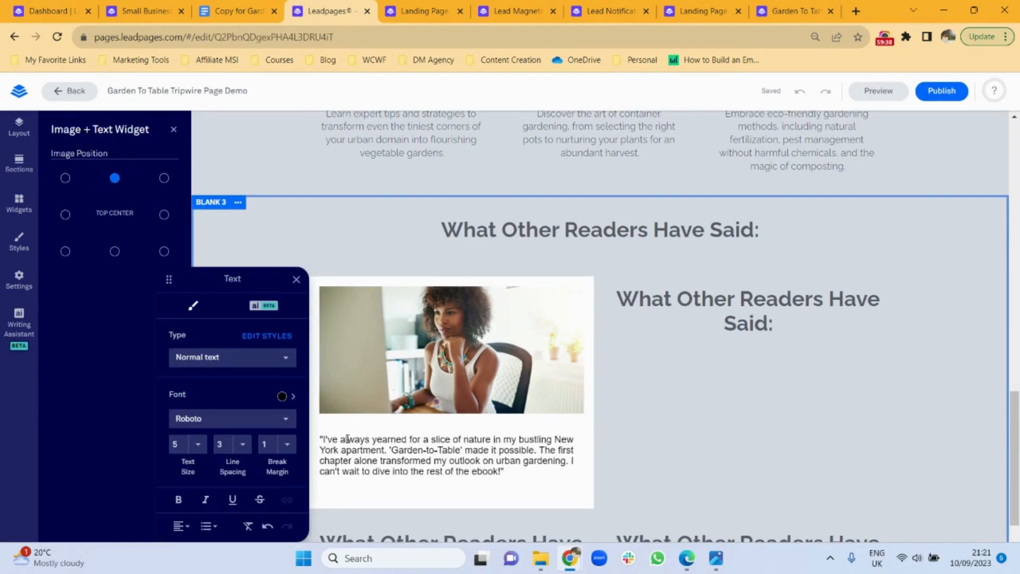
Set the pasted testimonial's font to Raleway and its line spacing to 5
key(ctrl+a)
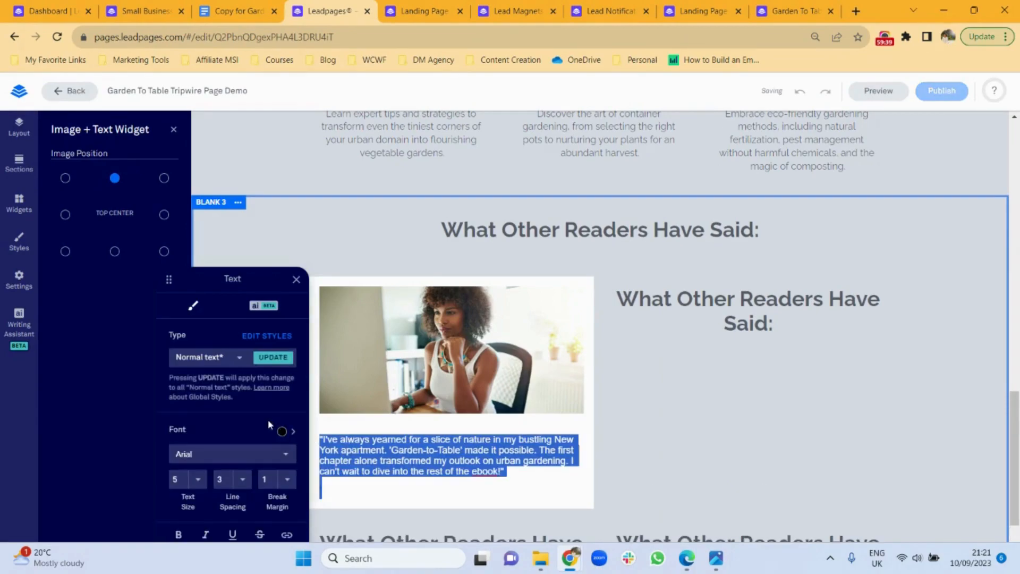
click(281, 455)
drag(293, 283, 294, 395)
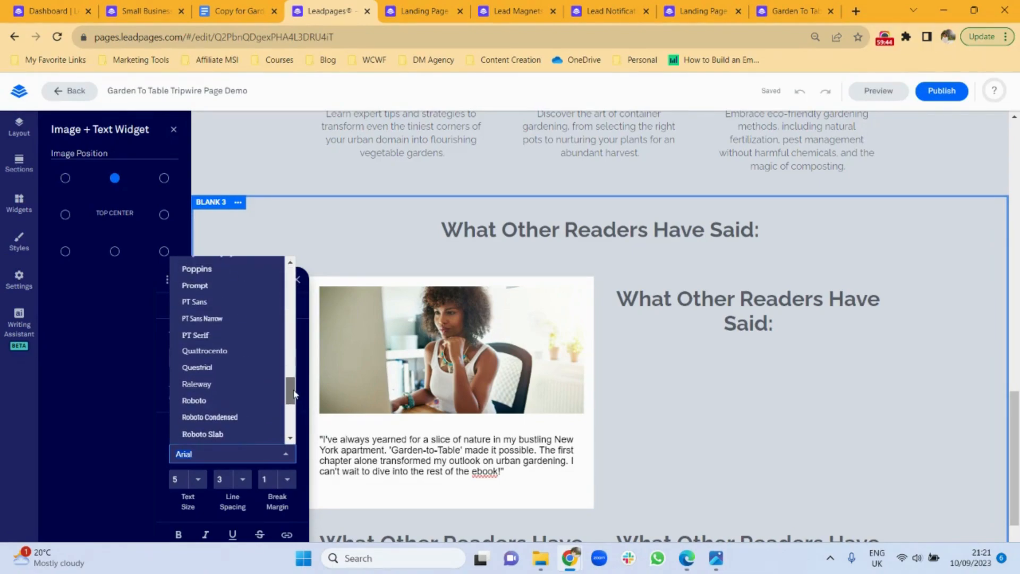
click(211, 382)
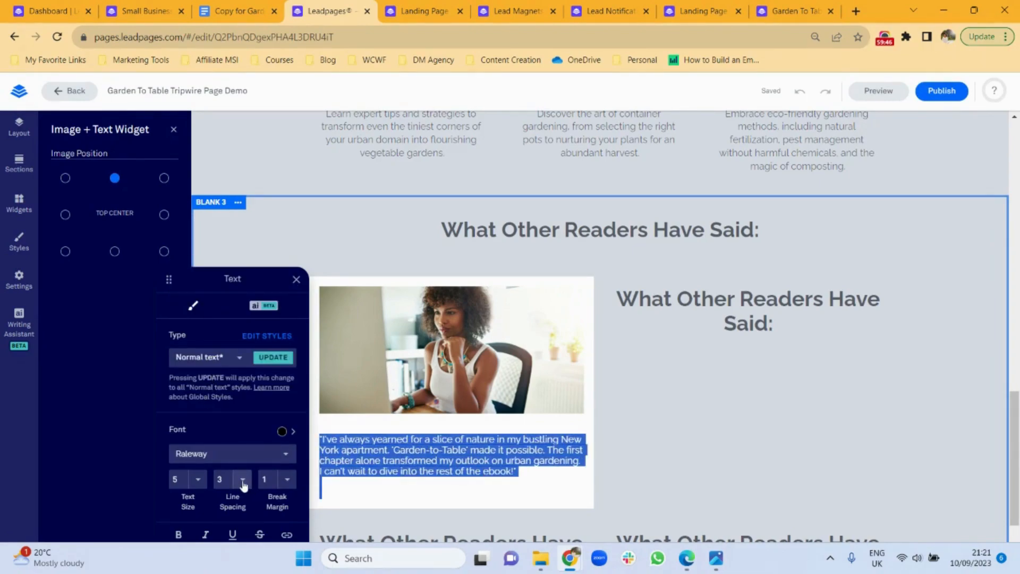
click(243, 481)
click(243, 462)
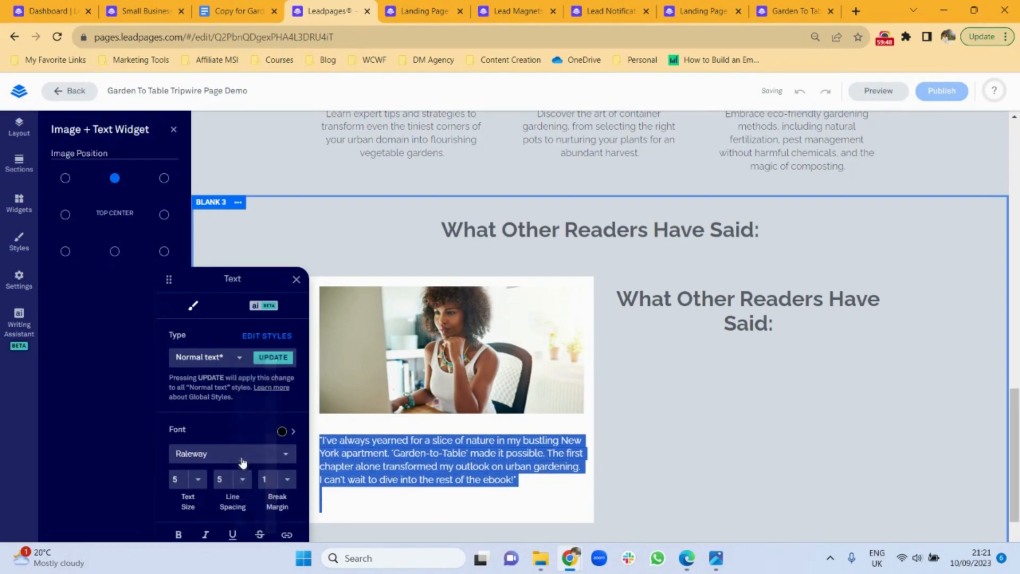
Remove the empty line below the testimonial and italicize the quote
click(341, 504)
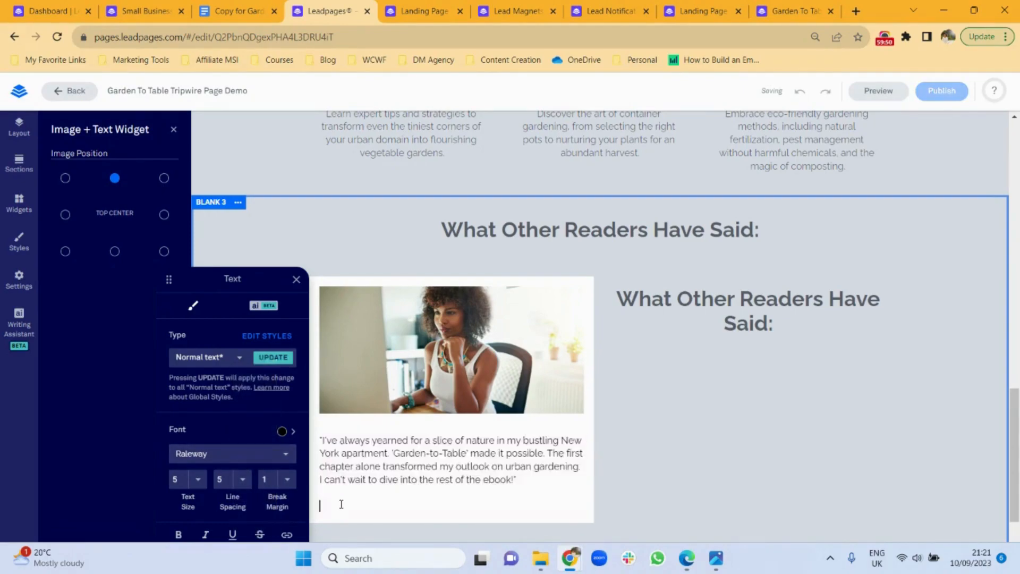
key(BackSpace)
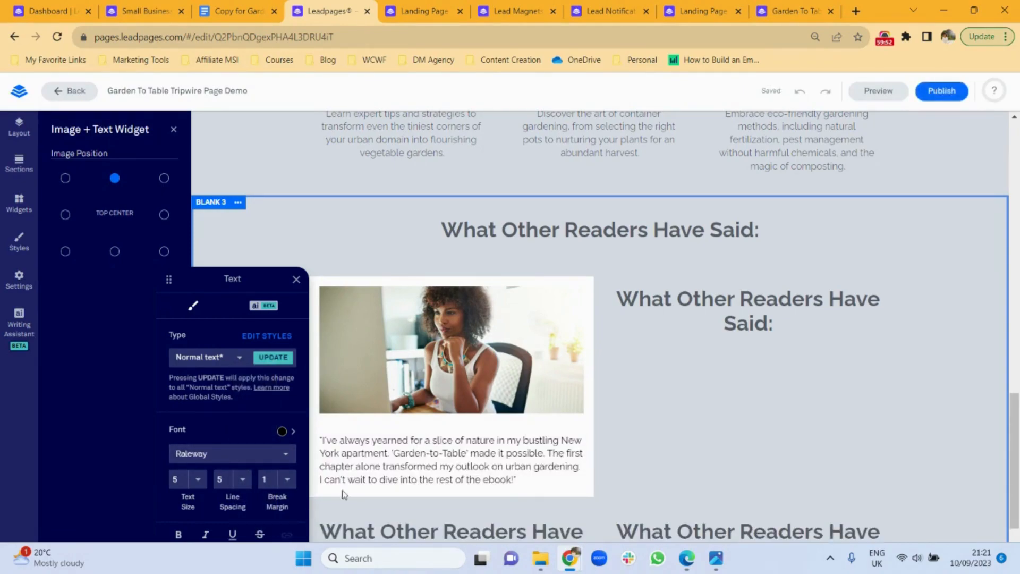
triple_click(340, 458)
key(ctrl+i)
Copy the first reviewer's name from the Google Docs copy and add it on a new line below the testimonial in Leadpages
click(237, 7)
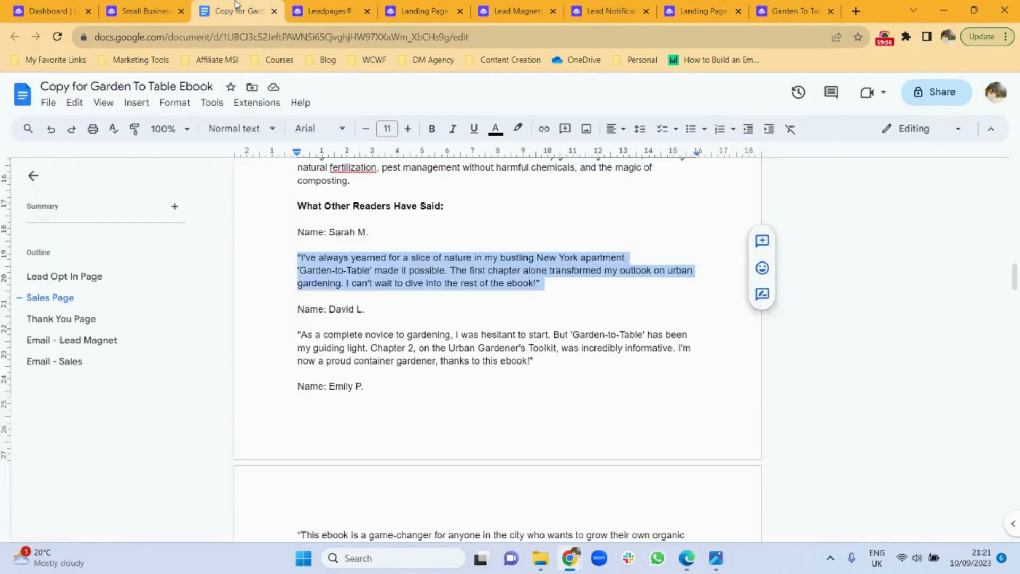
click(371, 232)
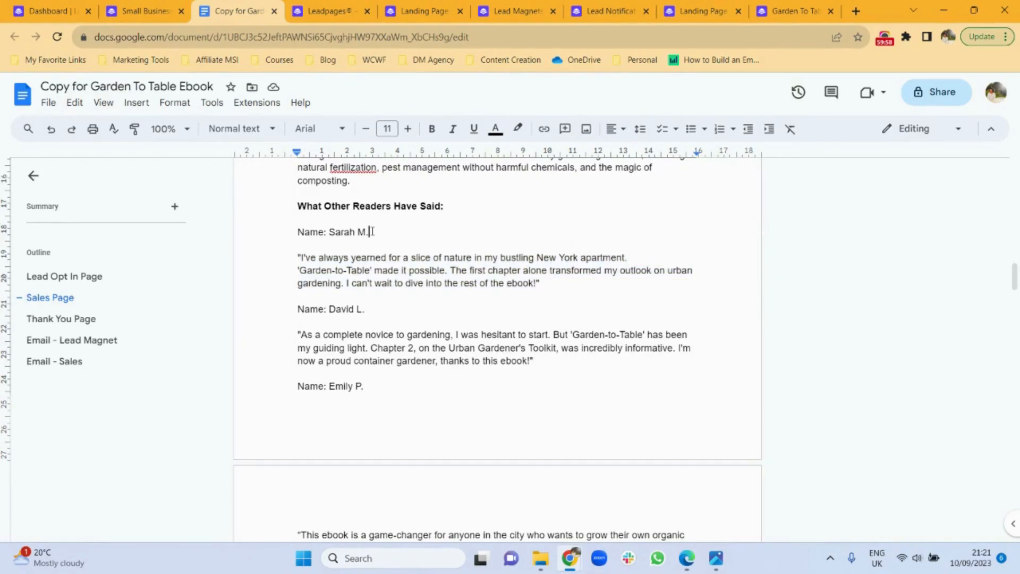
drag(372, 232, 335, 232)
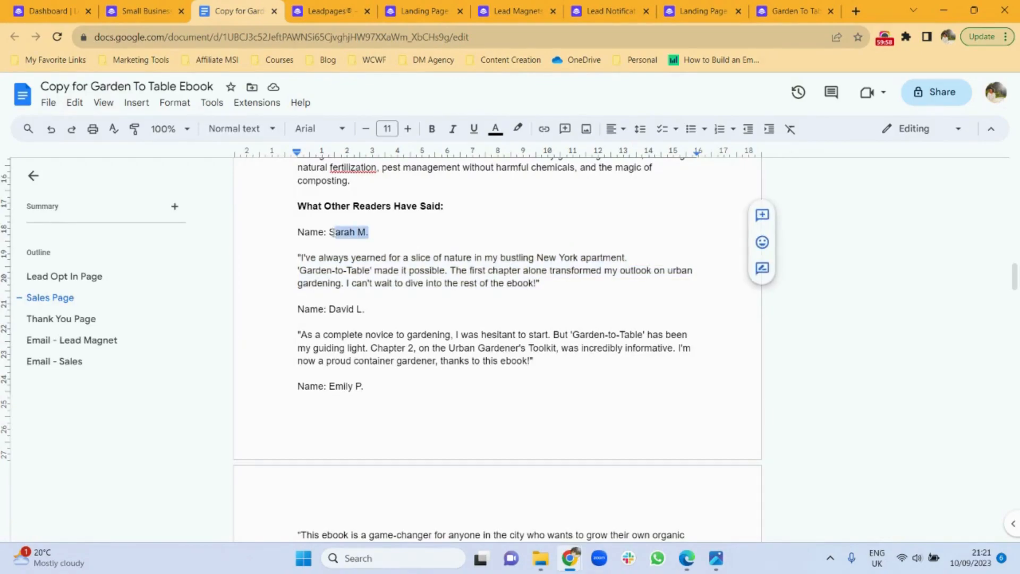
click(313, 8)
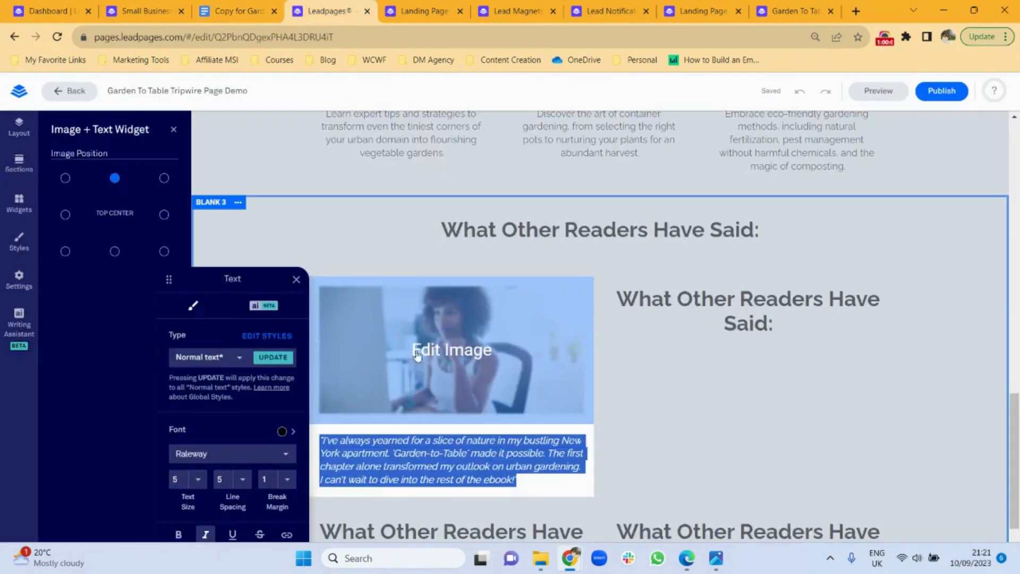
click(532, 483)
key(Return)
text(Sarah M.)
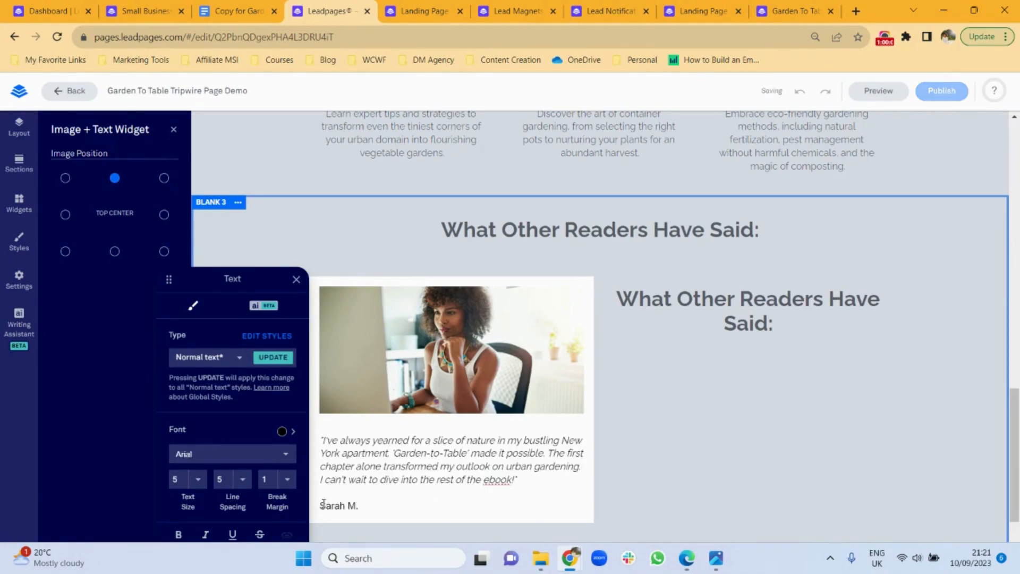
Format the reviewer's name below the testimonial in bold Raleway
triple_click(320, 503)
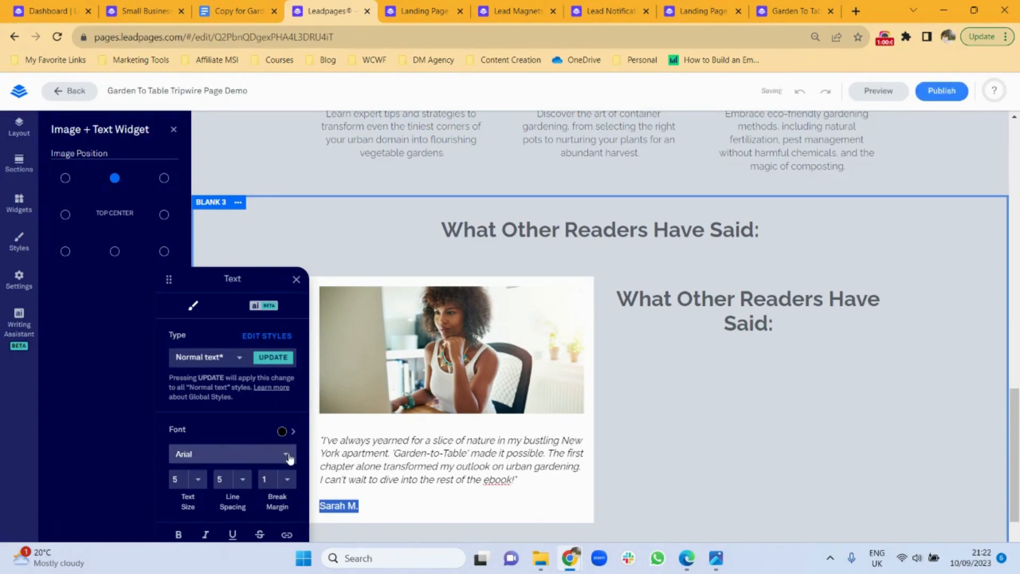
click(288, 454)
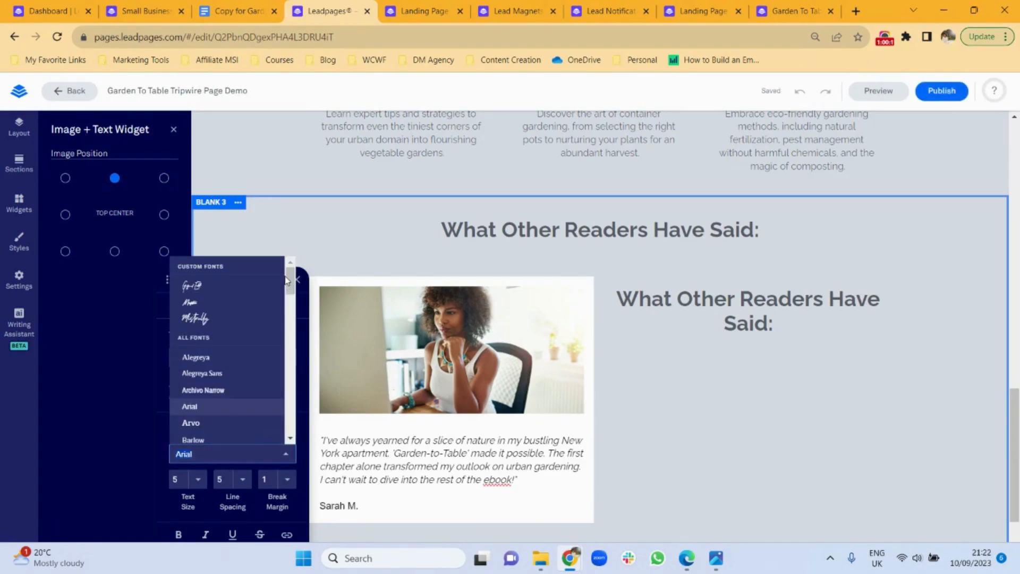
drag(291, 287, 298, 406)
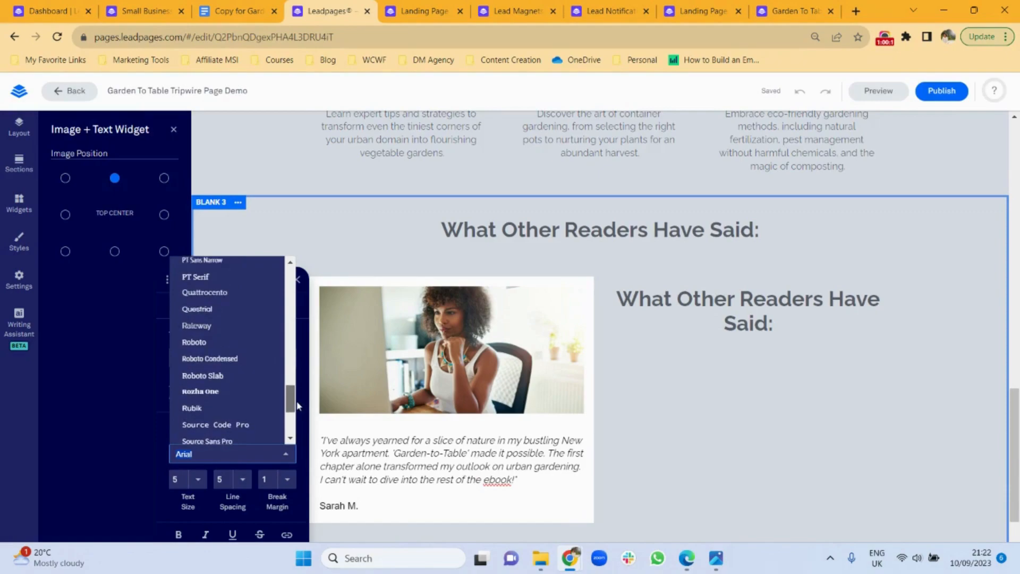
click(228, 326)
click(179, 535)
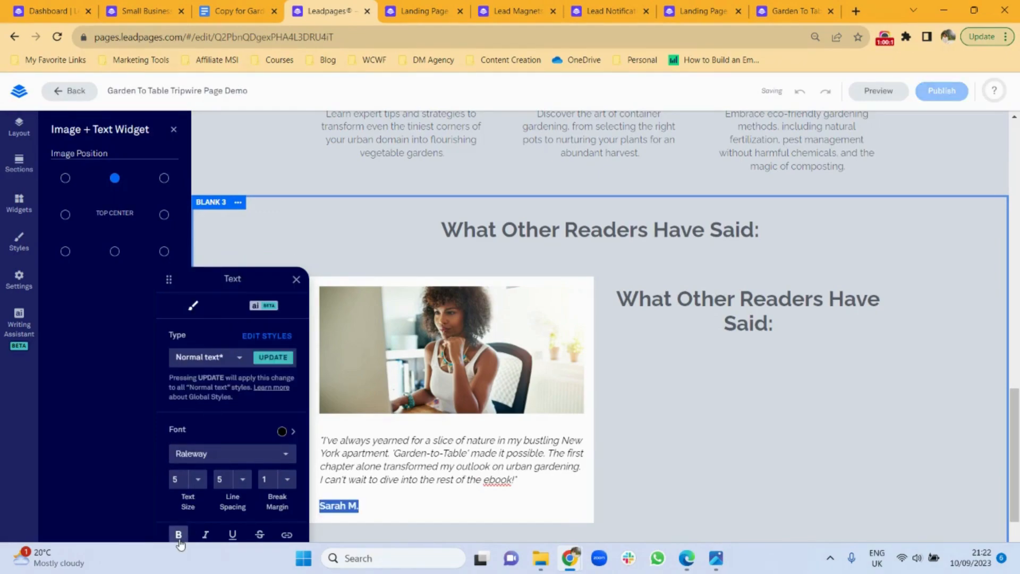
Delete the duplicate heading beside the first testimonial and put a copy of that testimonial in its place
click(297, 280)
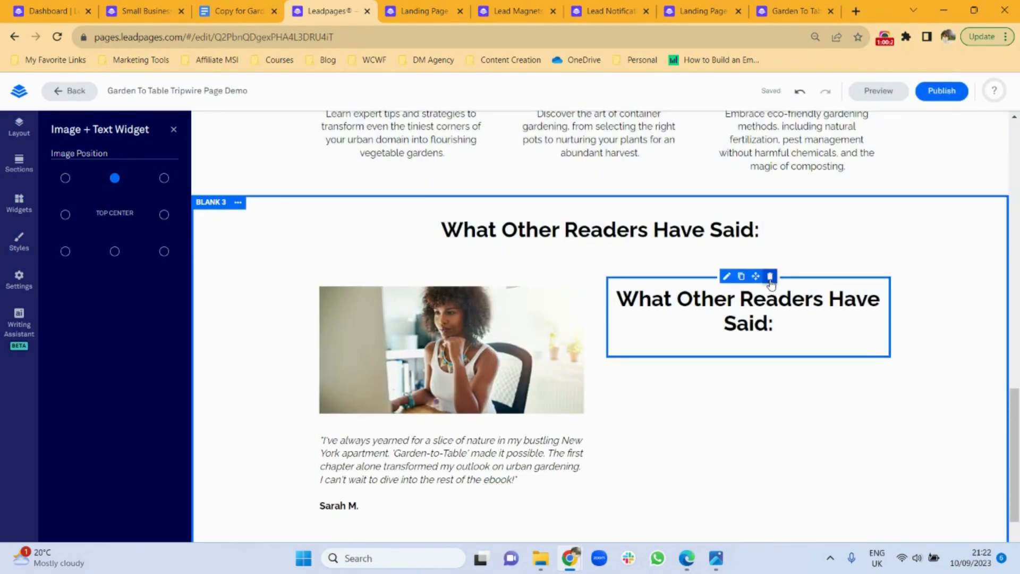
click(770, 277)
click(445, 277)
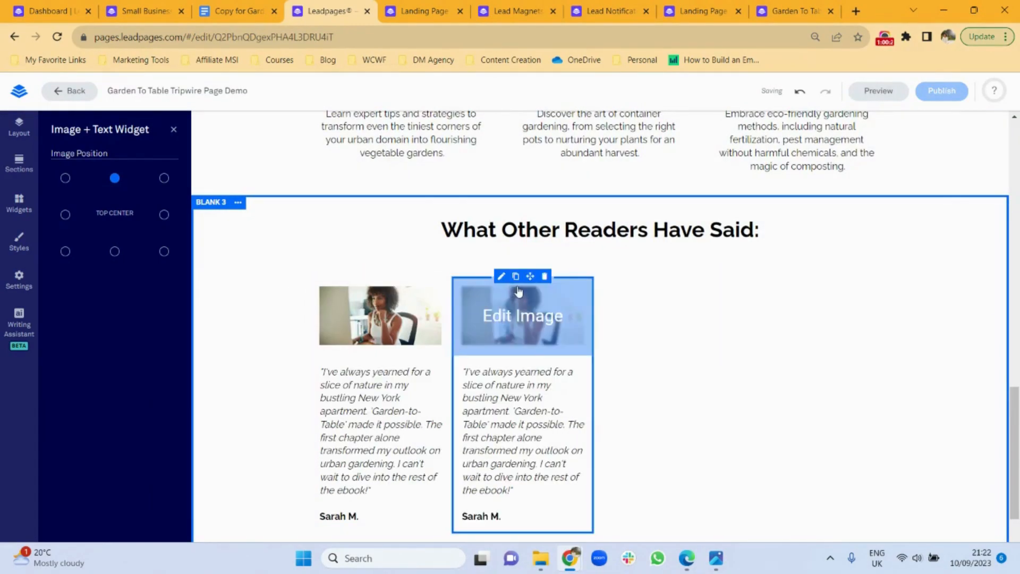
drag(530, 276, 688, 308)
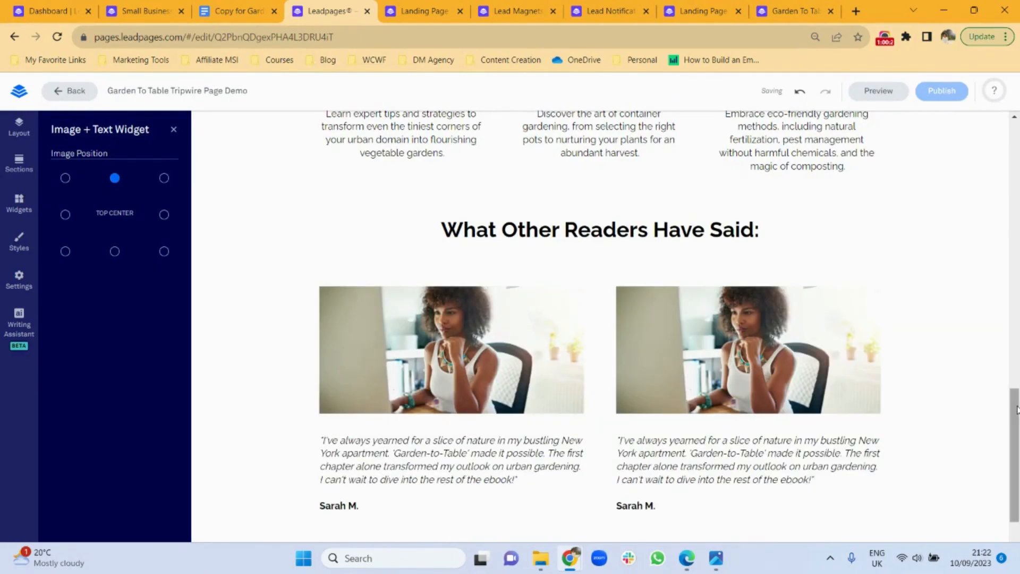
Replace the photo in the copied testimonial with the picture of a cheering man with a laptop
drag(1014, 408, 1015, 446)
click(789, 259)
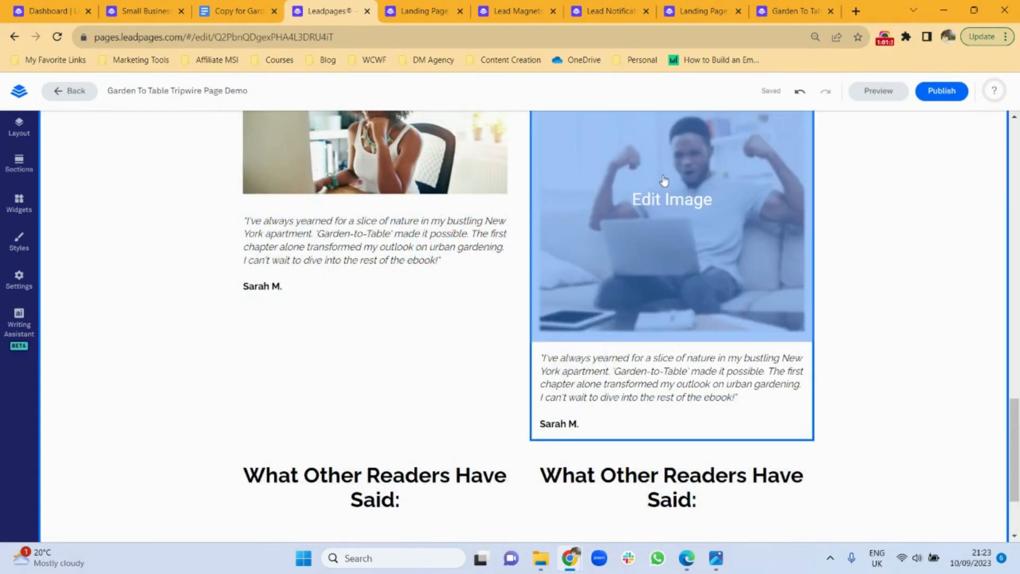
drag(1014, 425, 1015, 371)
scroll(712, 295, down, 3)
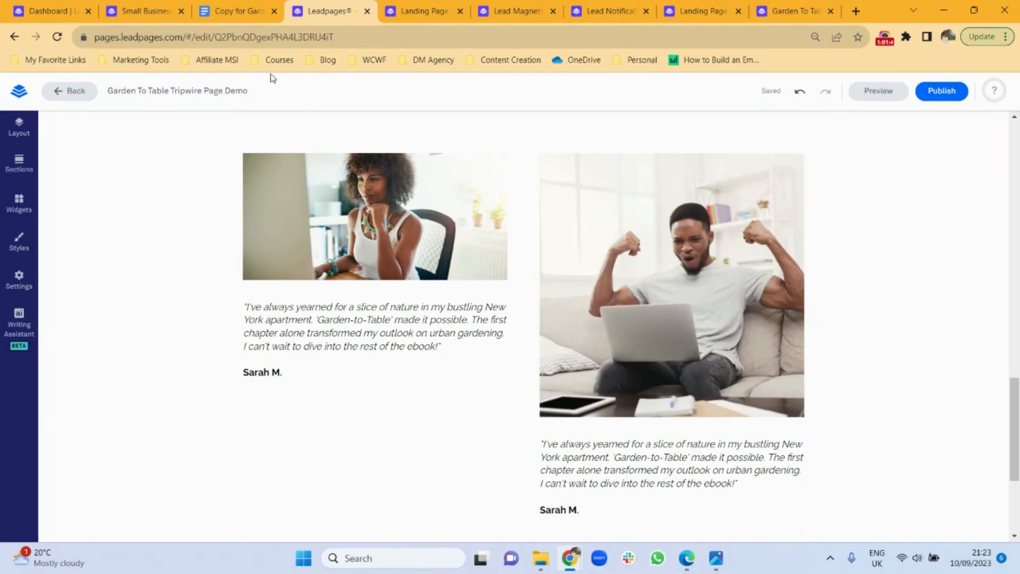
Copy the second quote, "As a complete novice to gardening...", from the Google Docs copy and replace the second testimonial's quote with it in Leadpages
click(233, 10)
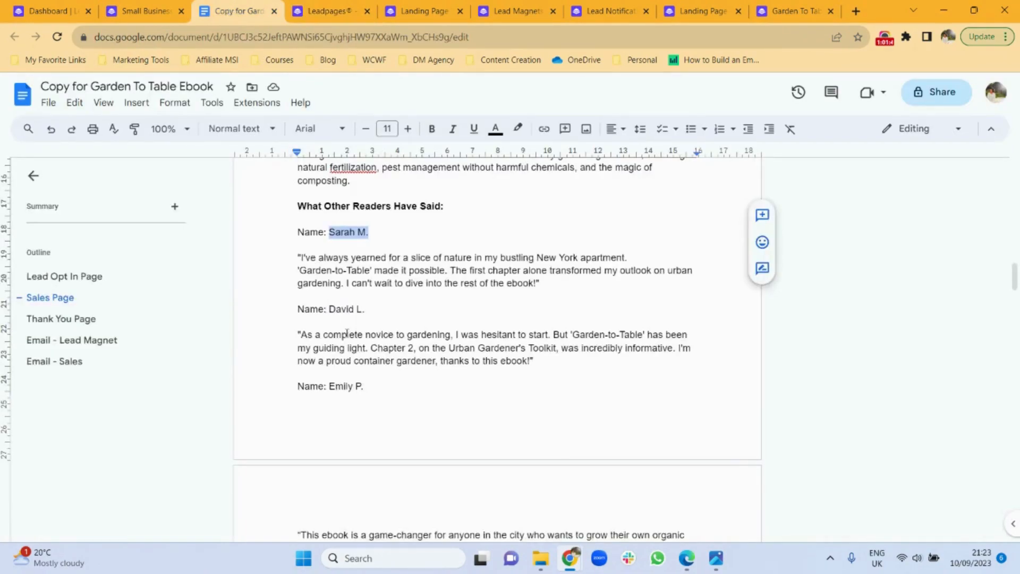
drag(534, 361, 302, 336)
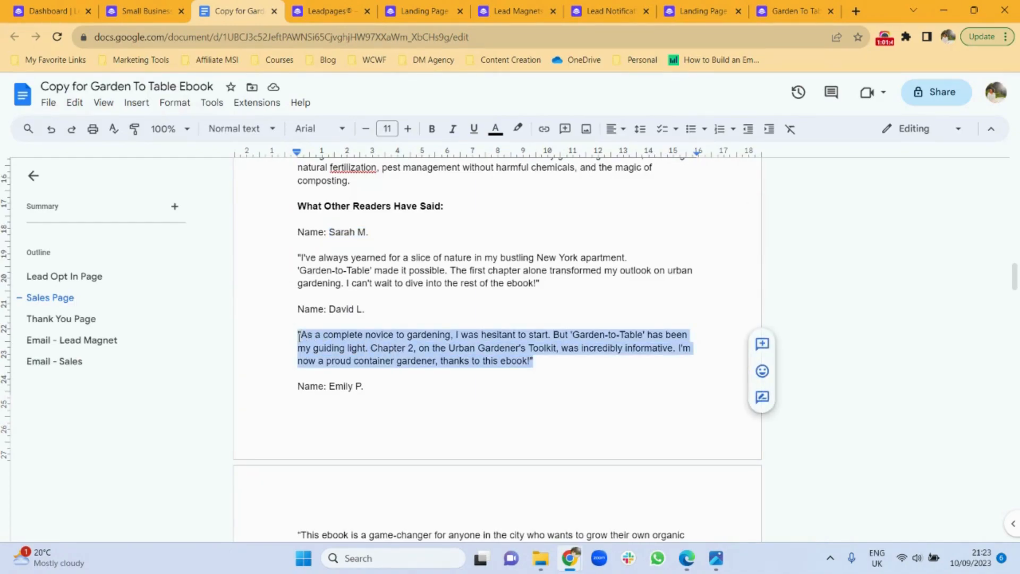
click(325, 10)
triple_click(703, 469)
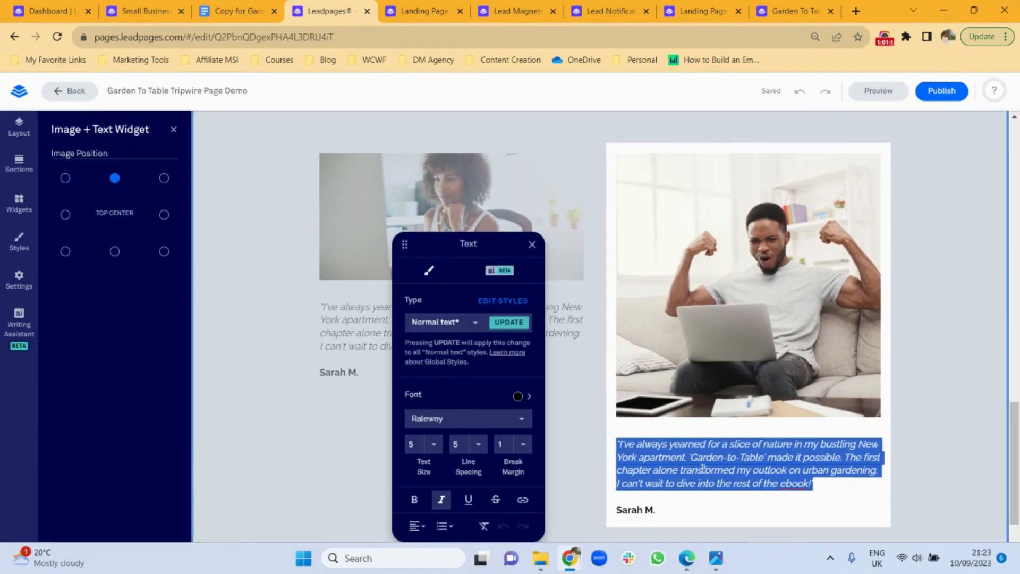
text("As a complete novice to gardening, I was hesitant to start. But 'Garden-to-Table' has been my guiding light. Chapter 2, on the Urban Gardener's Toolkit, was incredibly informative. I'm now a proud container gardener, thanks to this ebook!")
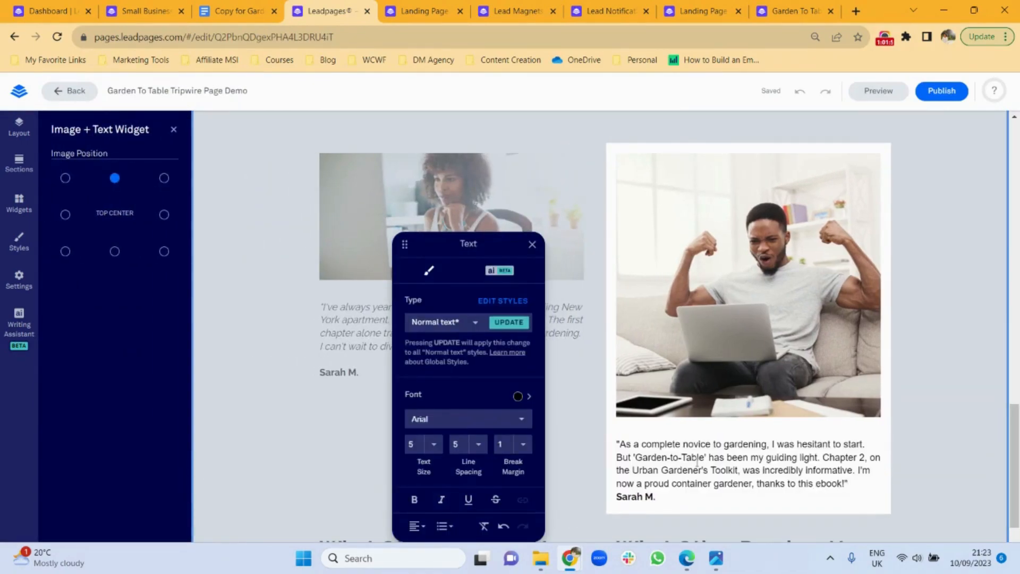
Format the second testimonial's quote in italic Raleway
triple_click(697, 463)
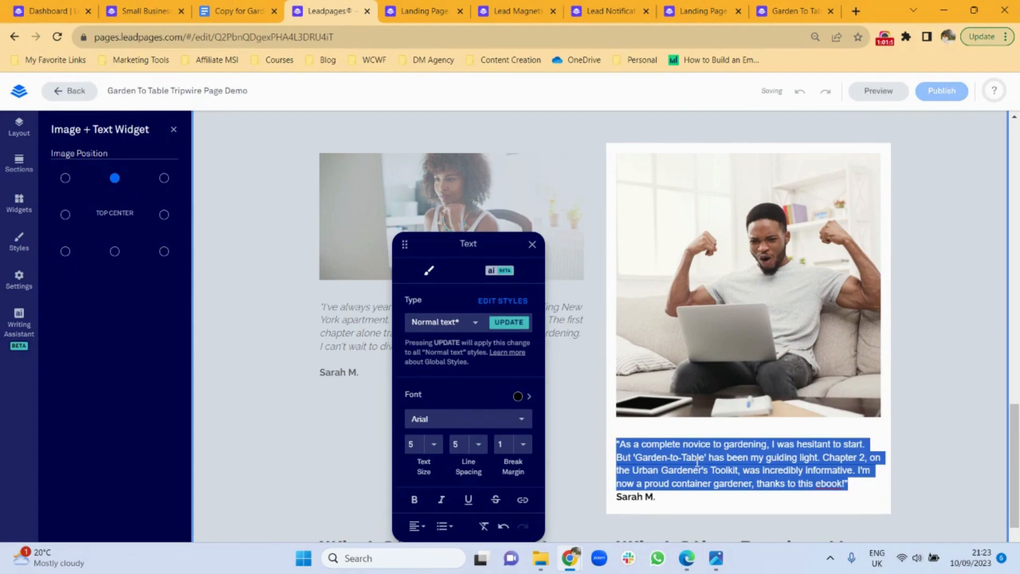
click(527, 421)
drag(528, 248, 526, 360)
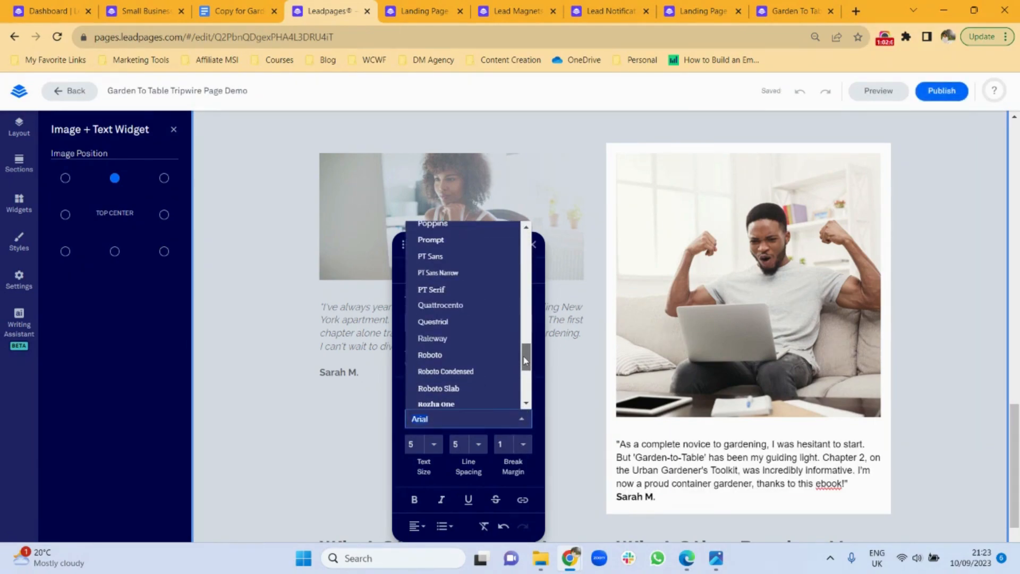
click(439, 341)
click(443, 502)
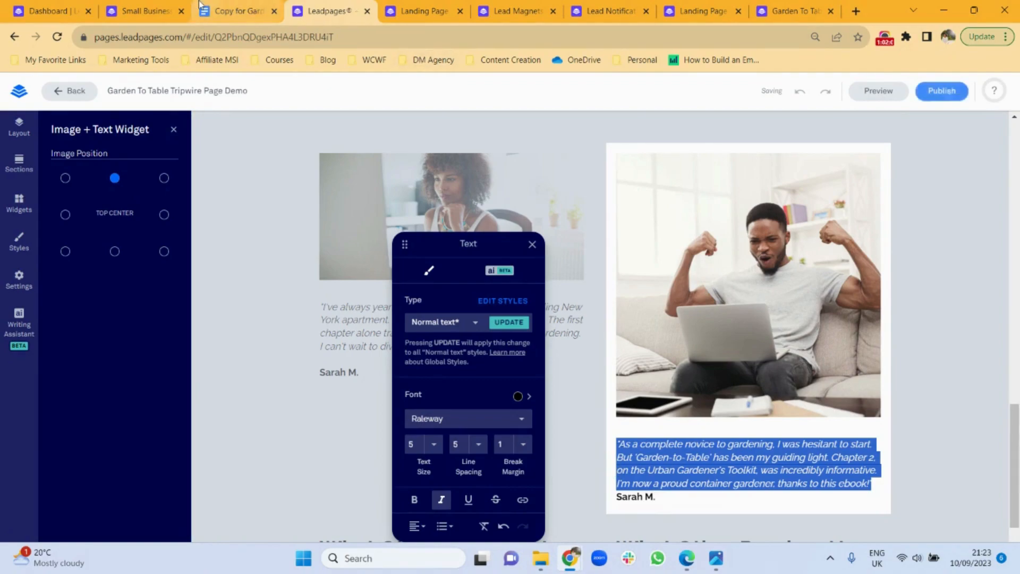
Copy the second reviewer's name from the Google Docs copy and replace the name under the second testimonial in Leadpages
click(236, 11)
drag(367, 310, 329, 310)
key(ctrl+c)
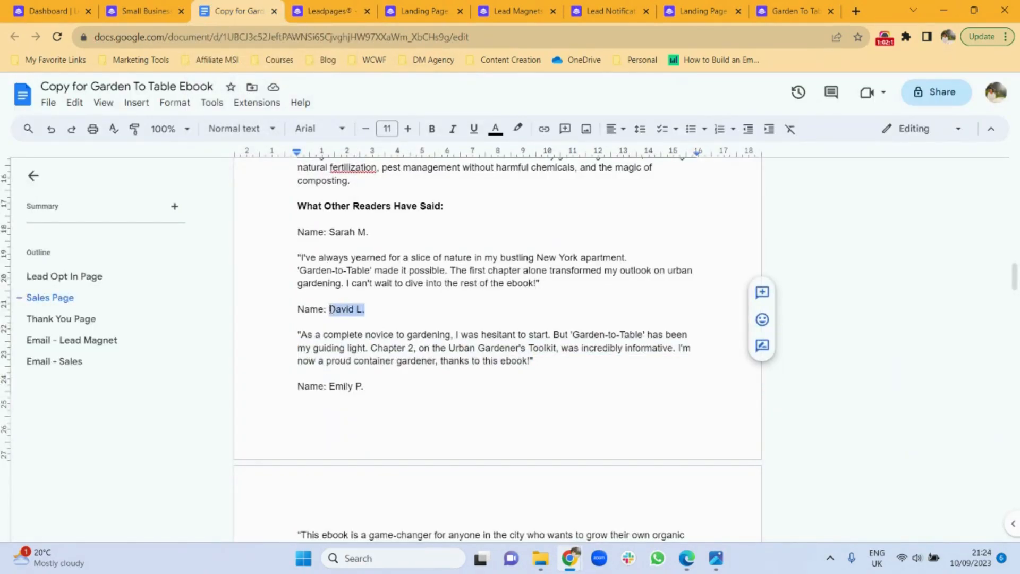
click(328, 11)
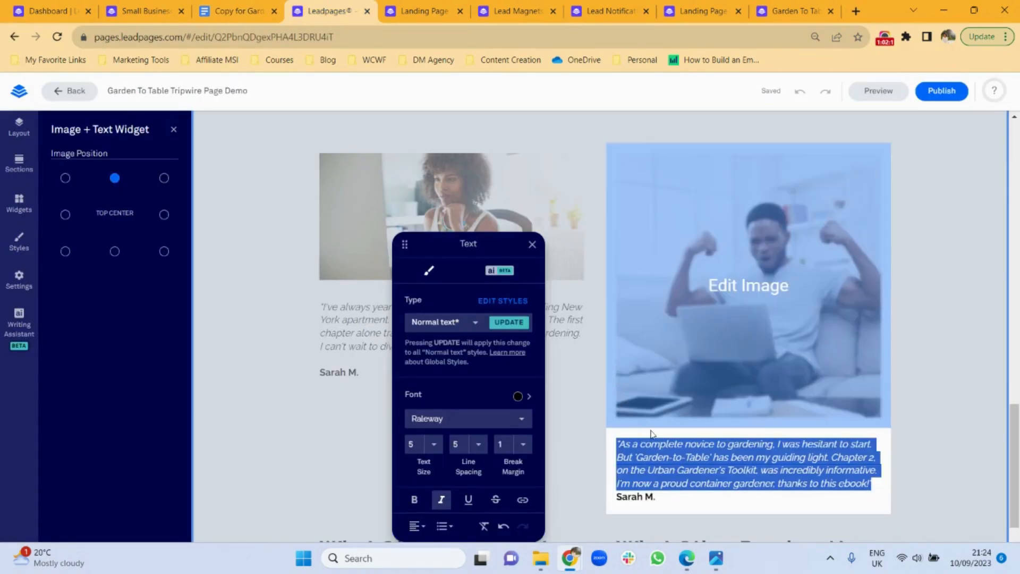
click(657, 495)
drag(657, 495, 613, 504)
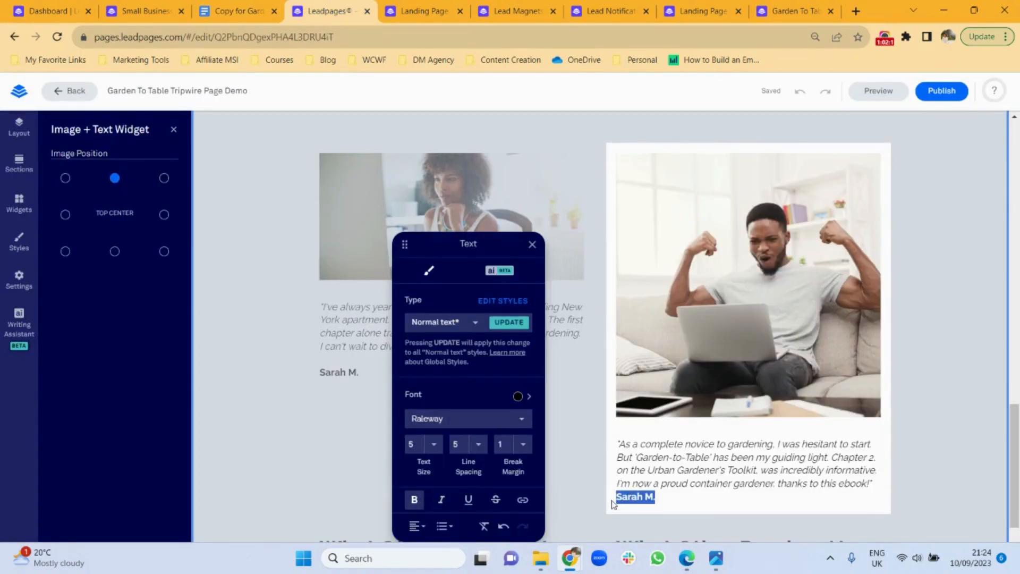
key(ctrl+v)
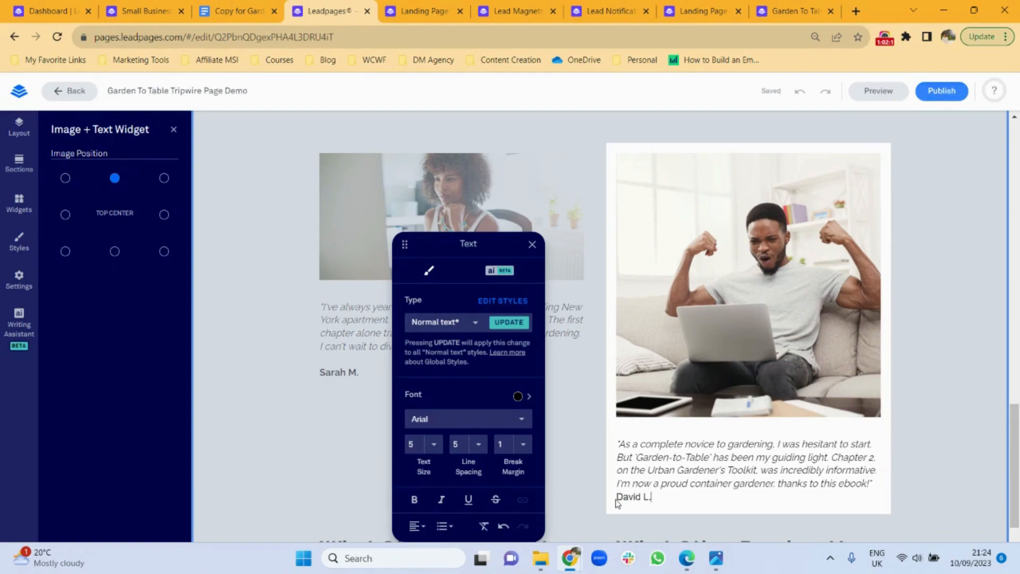
Format the second reviewer's name in bold Raleway and add an empty line between it and the quote
triple_click(617, 495)
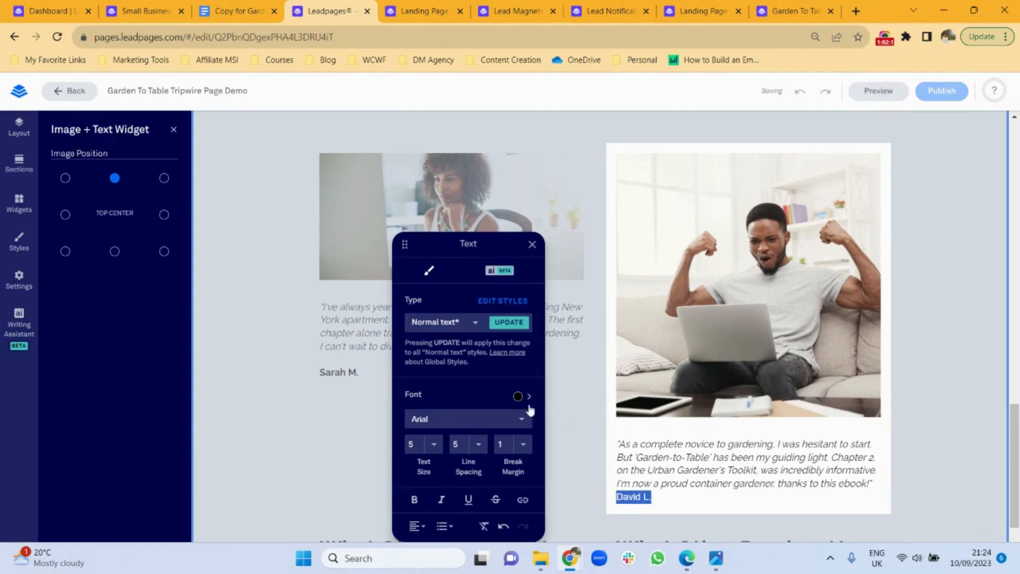
click(520, 420)
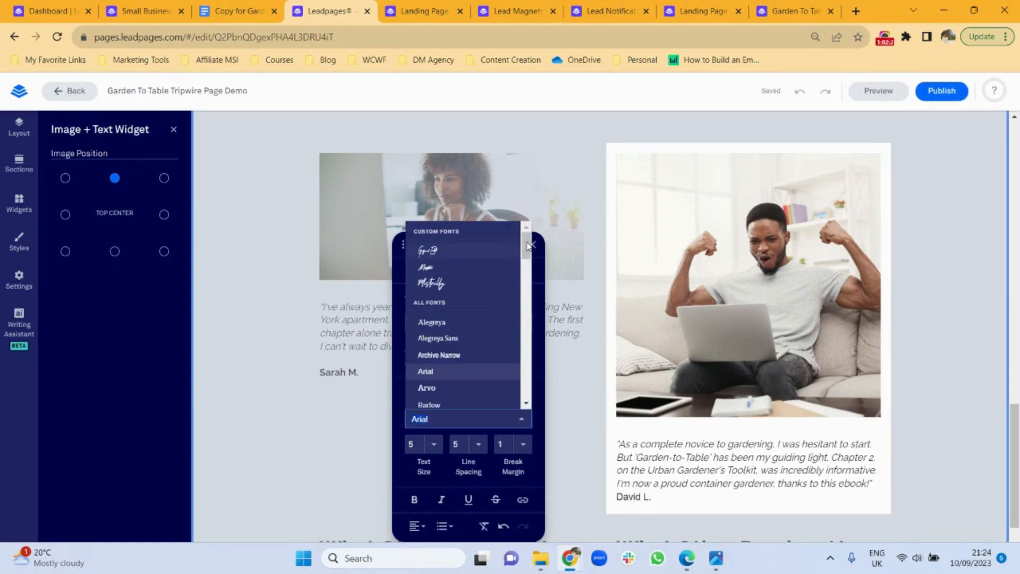
drag(528, 264, 527, 372)
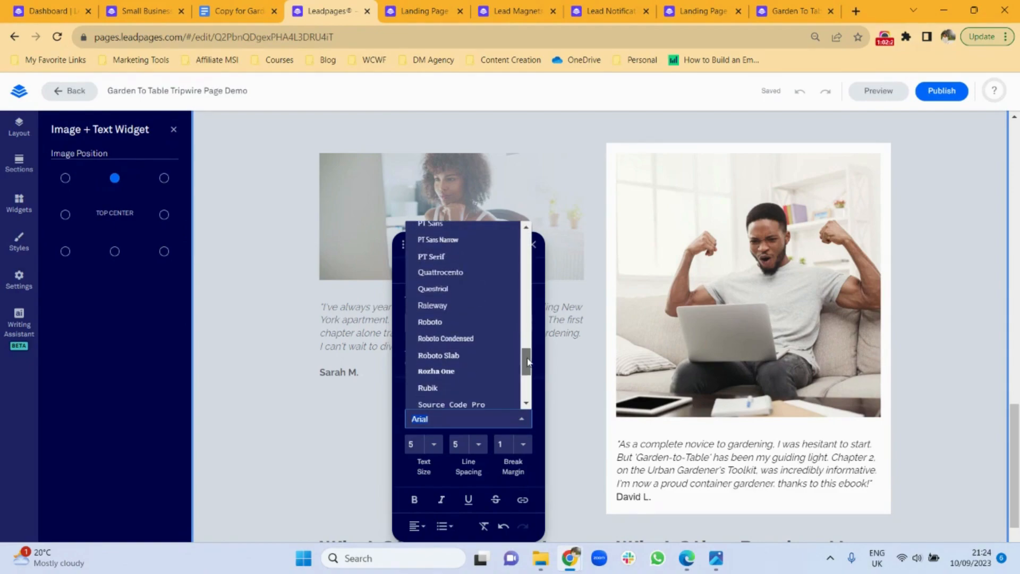
click(459, 307)
click(414, 504)
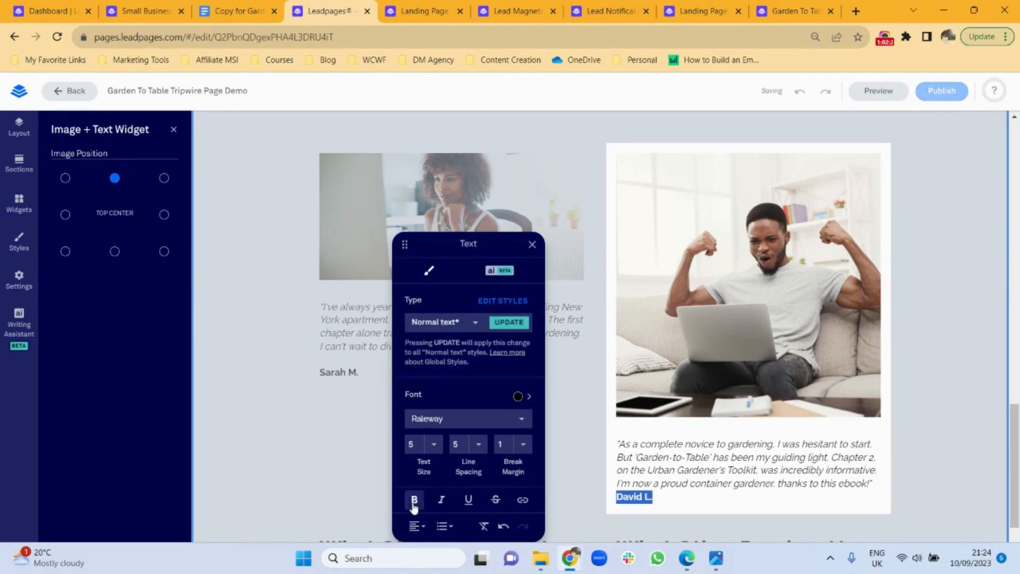
click(616, 497)
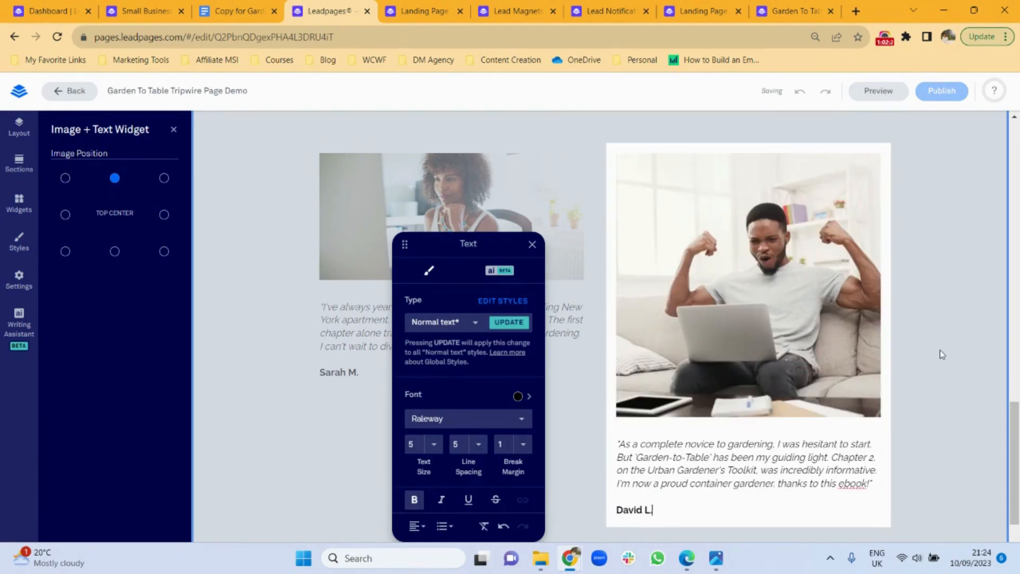
click(939, 349)
Duplicate the first testimonial, delete the extra heading below it, and move the copy into that space in the second row
drag(1017, 446, 1016, 487)
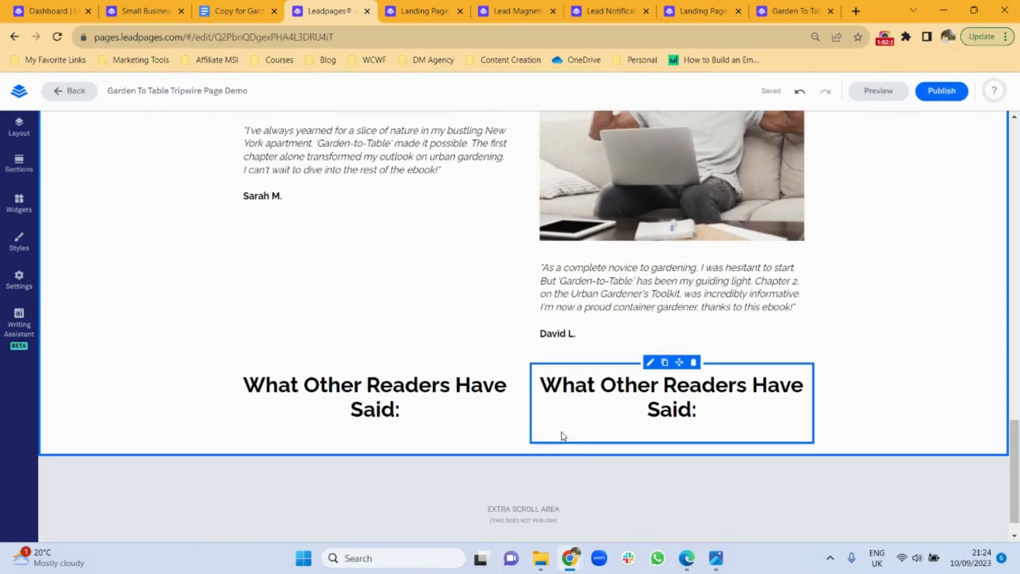
drag(1014, 465, 1015, 412)
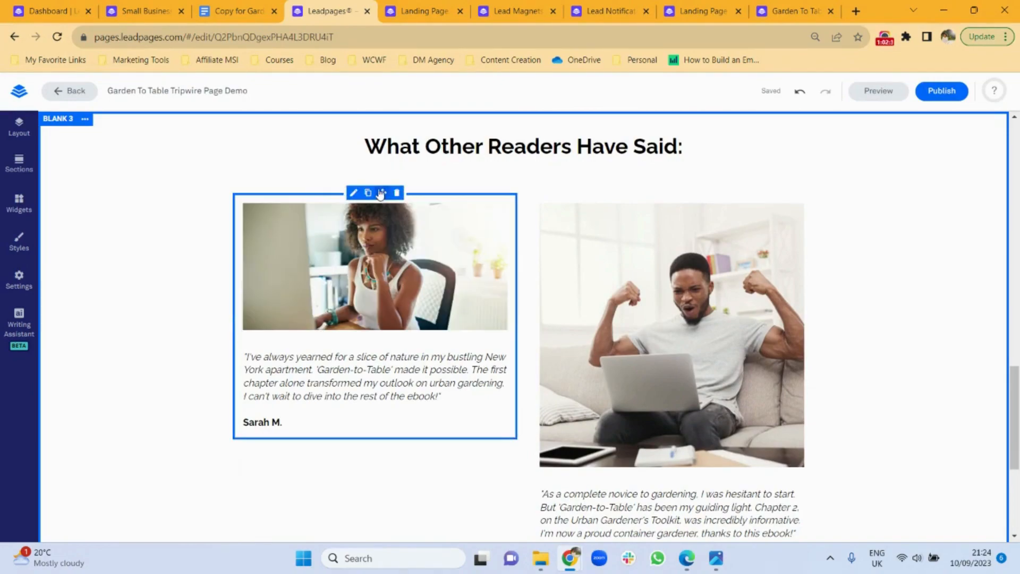
click(367, 193)
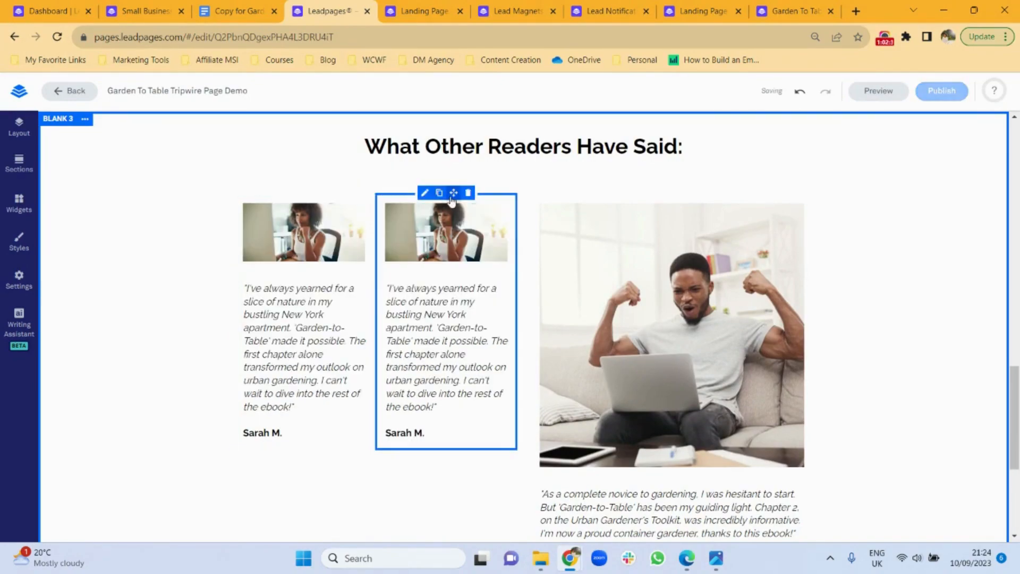
drag(1017, 399, 1016, 462)
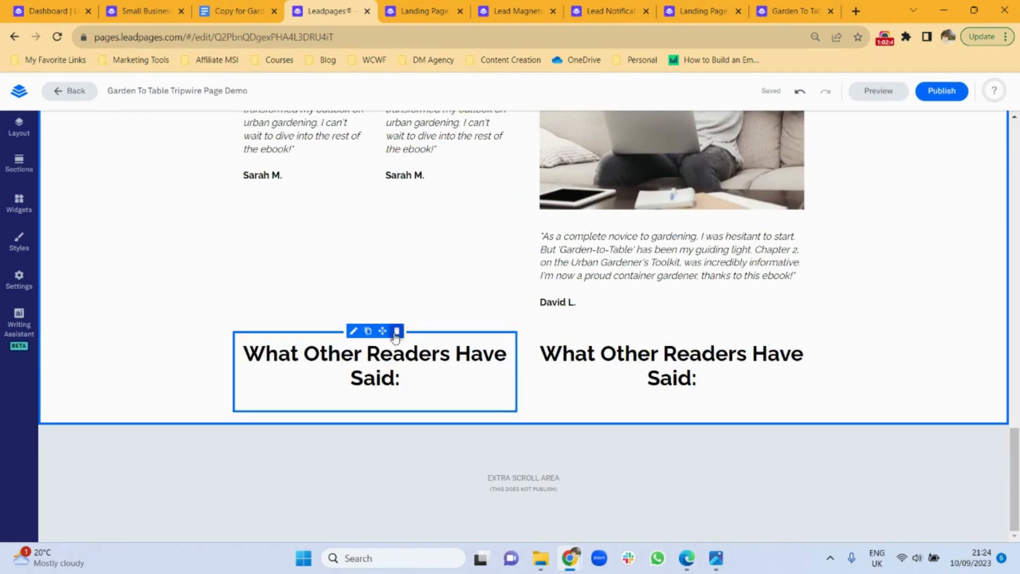
click(396, 332)
drag(1016, 462, 1018, 390)
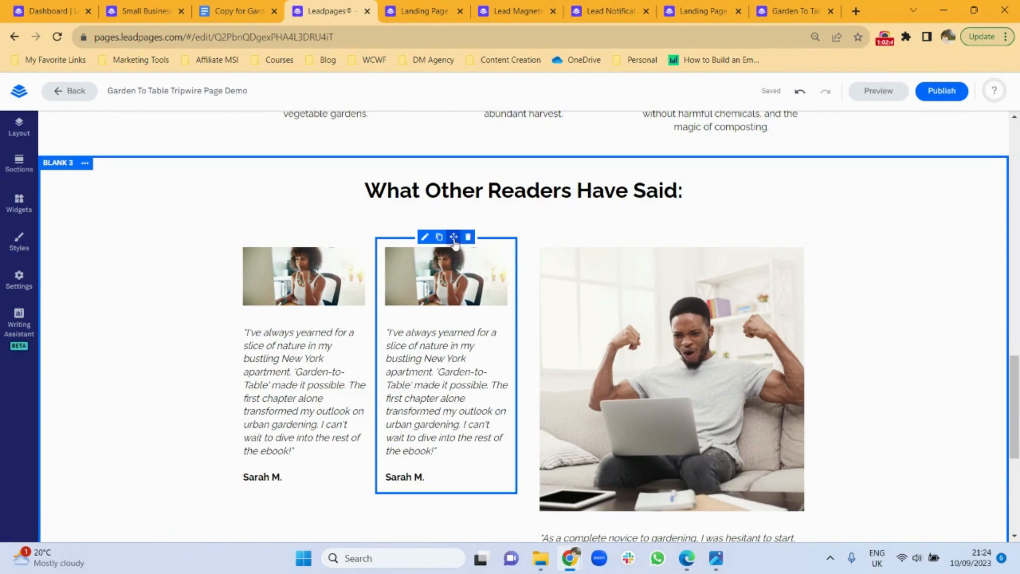
drag(454, 239, 420, 542)
drag(418, 383, 416, 402)
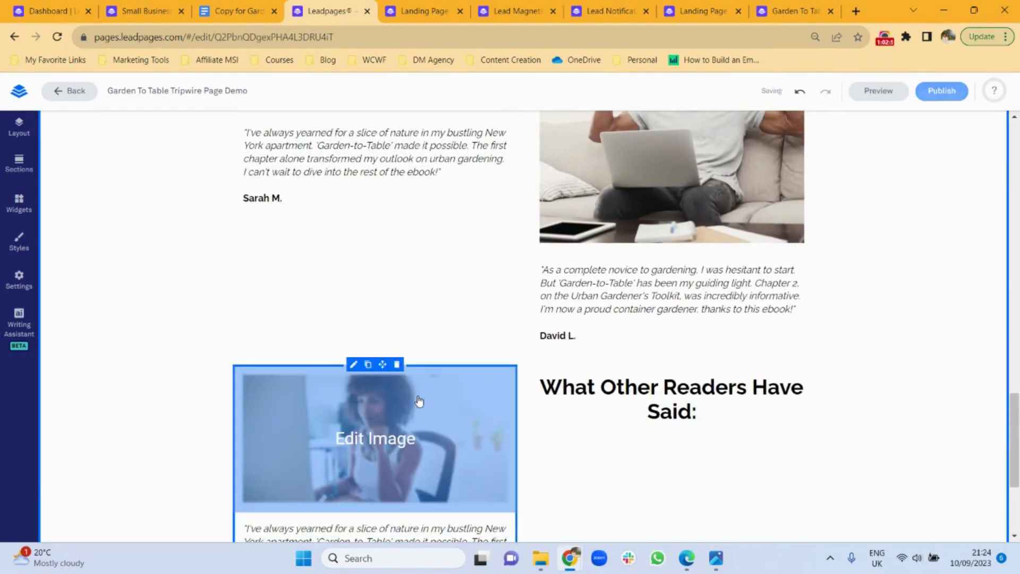
Delete the last extra heading and move a duplicate of the second testimonial into its place in the second row
mouse_move(758, 411)
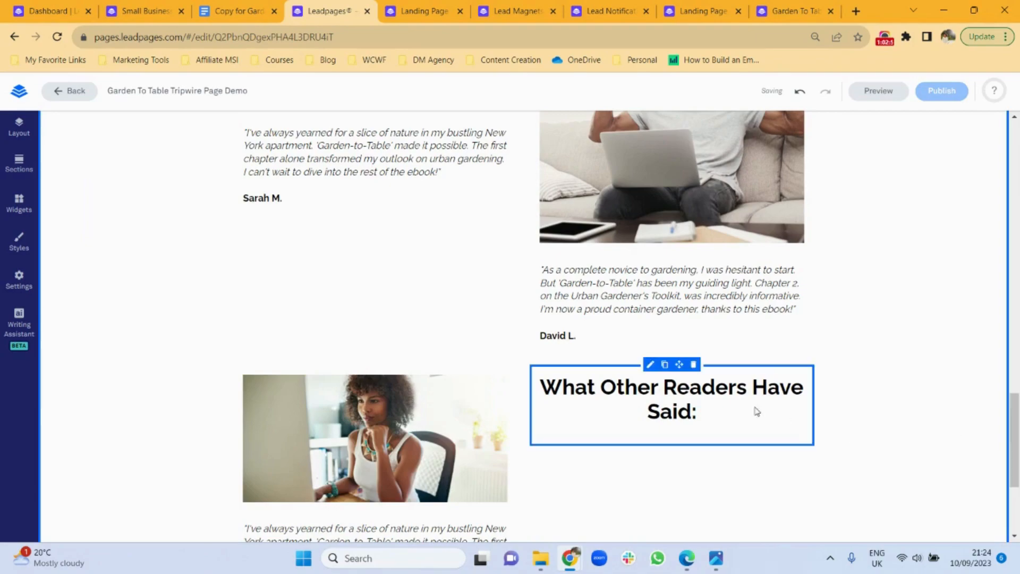
click(693, 366)
drag(1017, 423, 1017, 360)
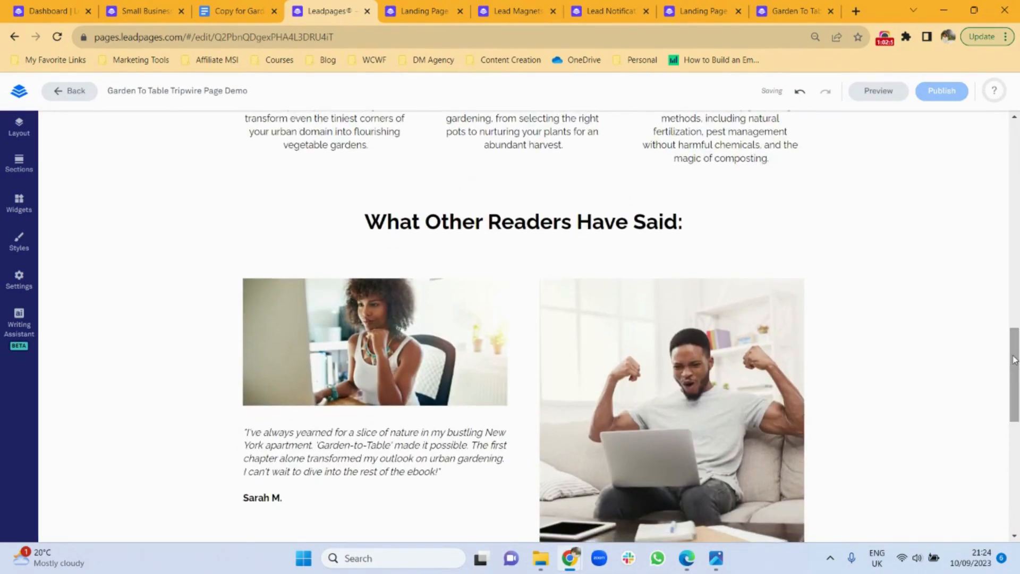
click(664, 268)
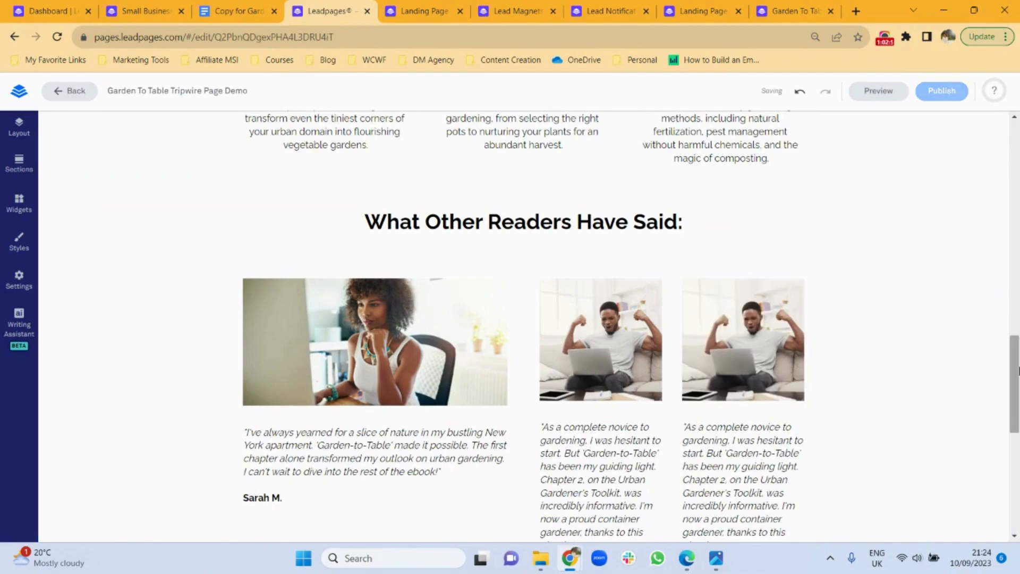
drag(1018, 371, 1017, 389)
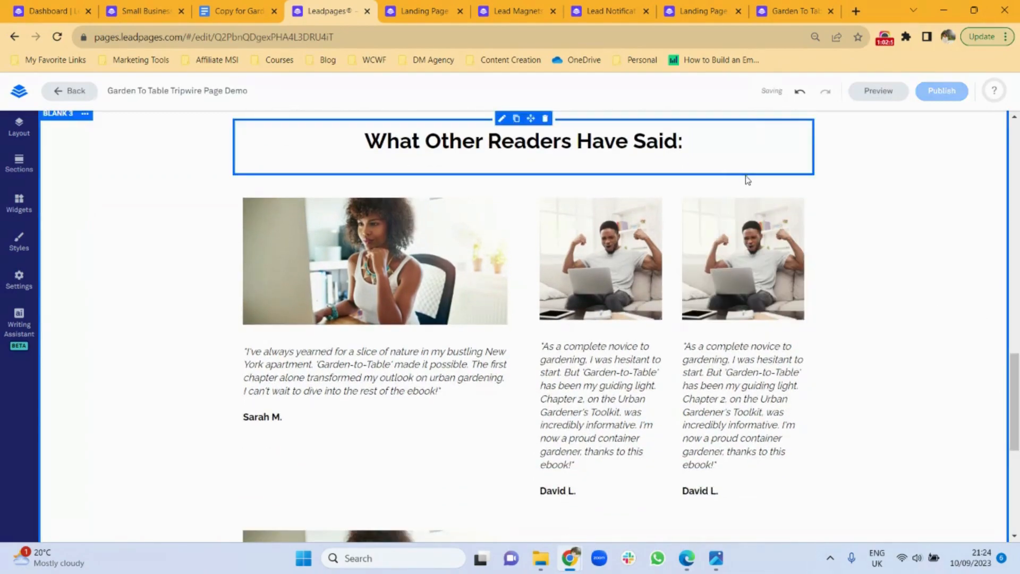
drag(750, 188, 655, 457)
drag(1015, 447, 1004, 353)
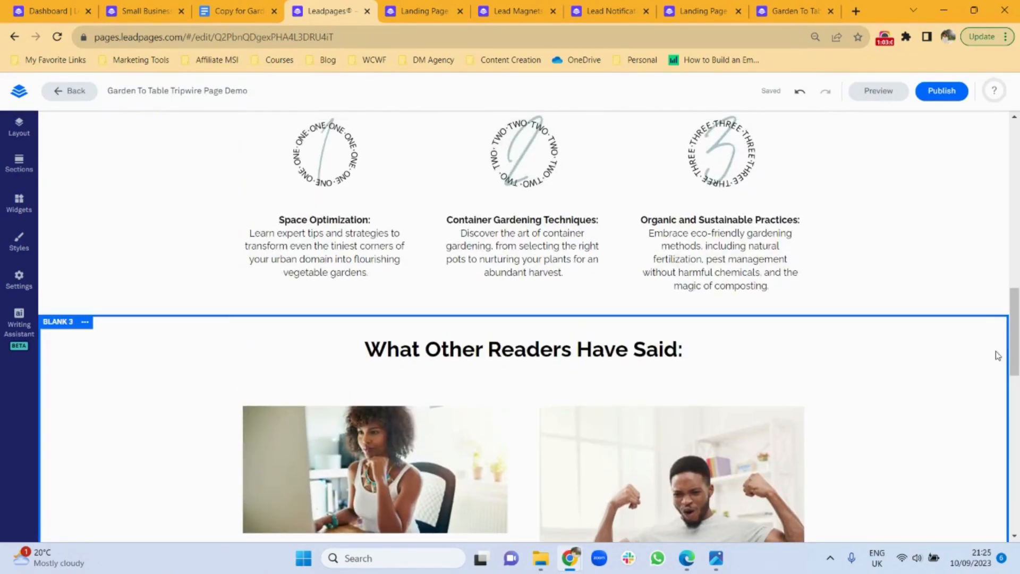
Review the remaining testimonials, frequently asked questions and final call to action in the Google Docs copy, and return to Leadpages
click(219, 11)
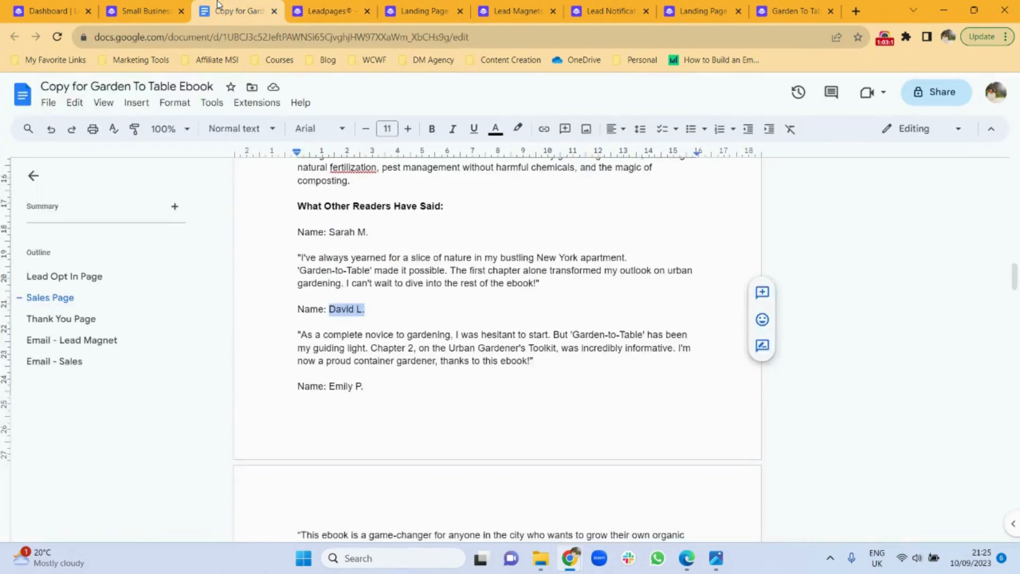
drag(1015, 279, 1016, 318)
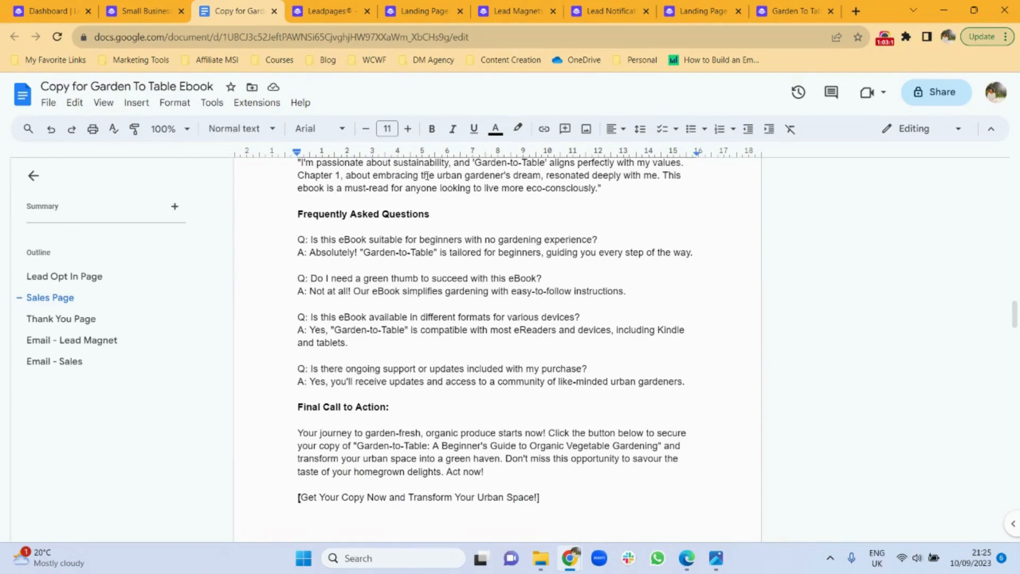
click(325, 10)
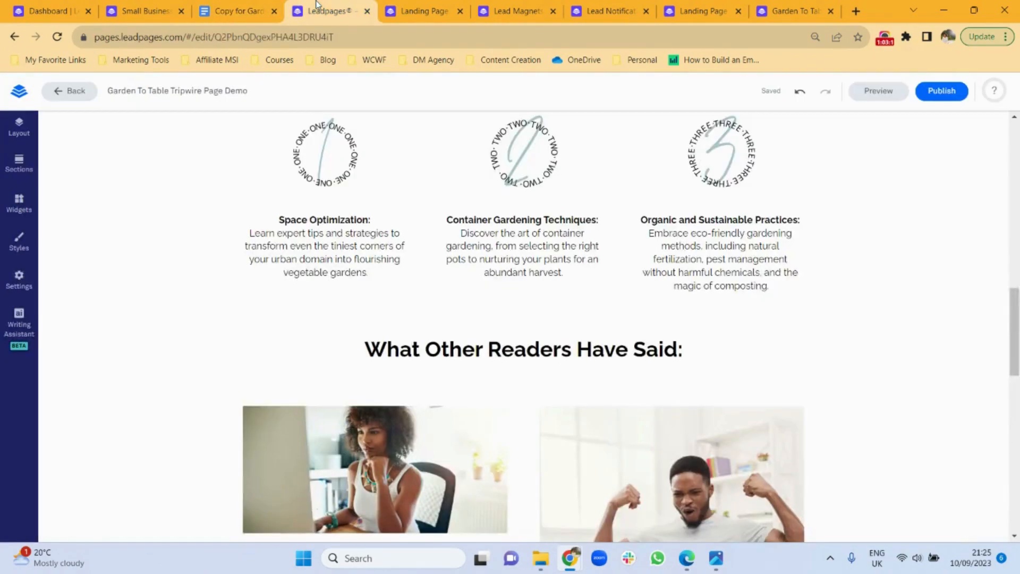
Add a blank single-column section below the testimonials and place a text widget in it
drag(1015, 308, 1006, 476)
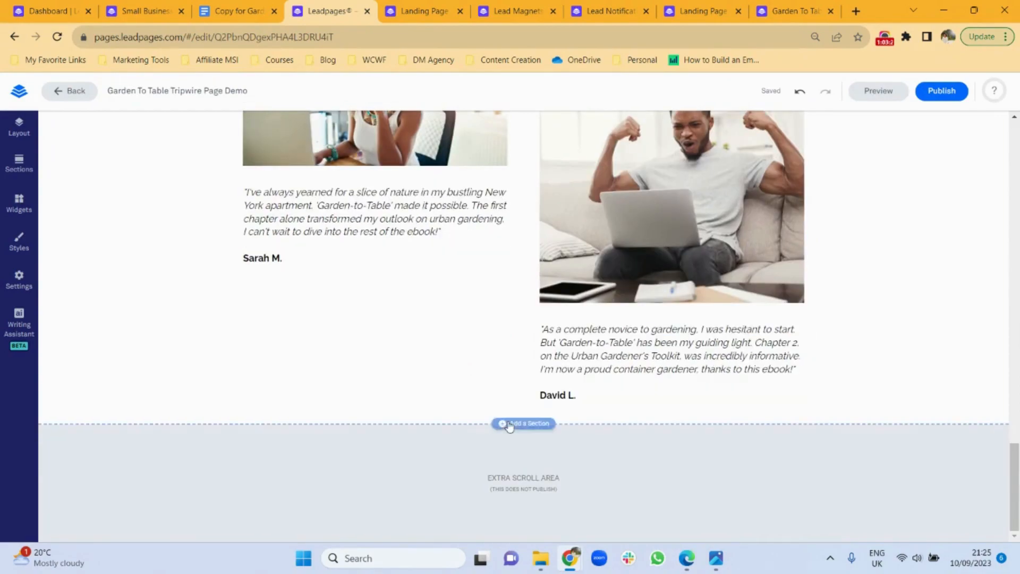
click(510, 423)
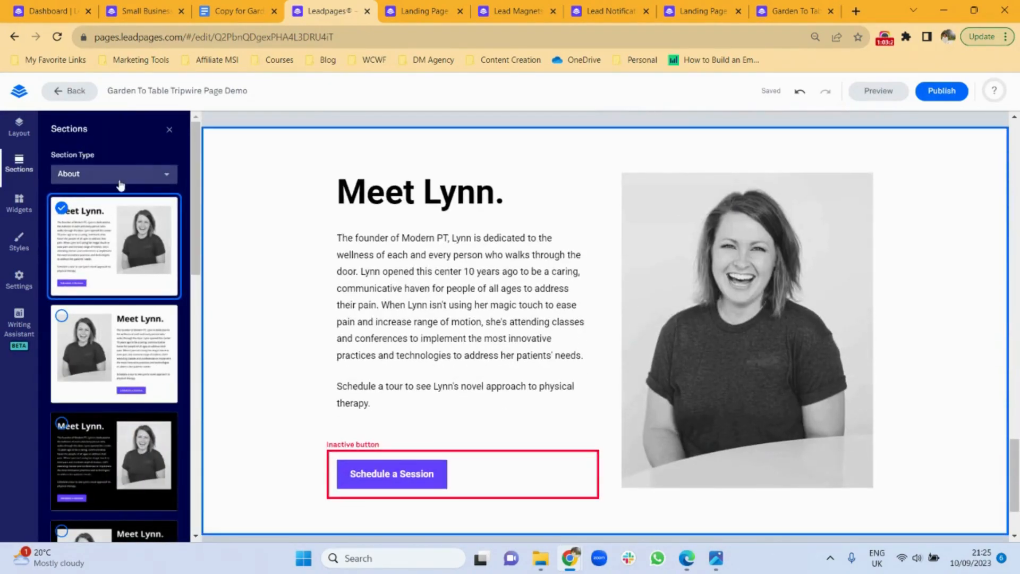
click(121, 181)
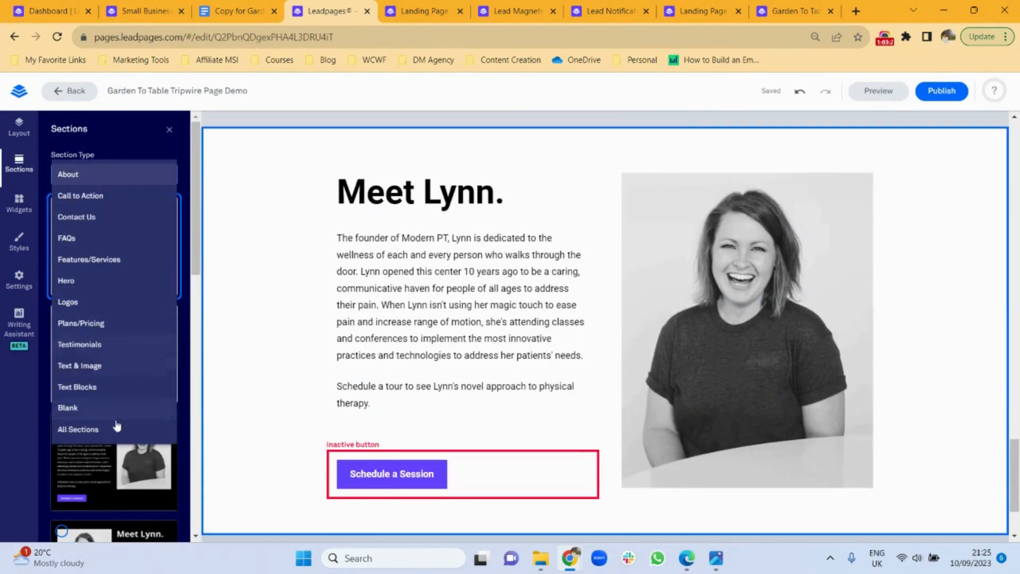
click(107, 410)
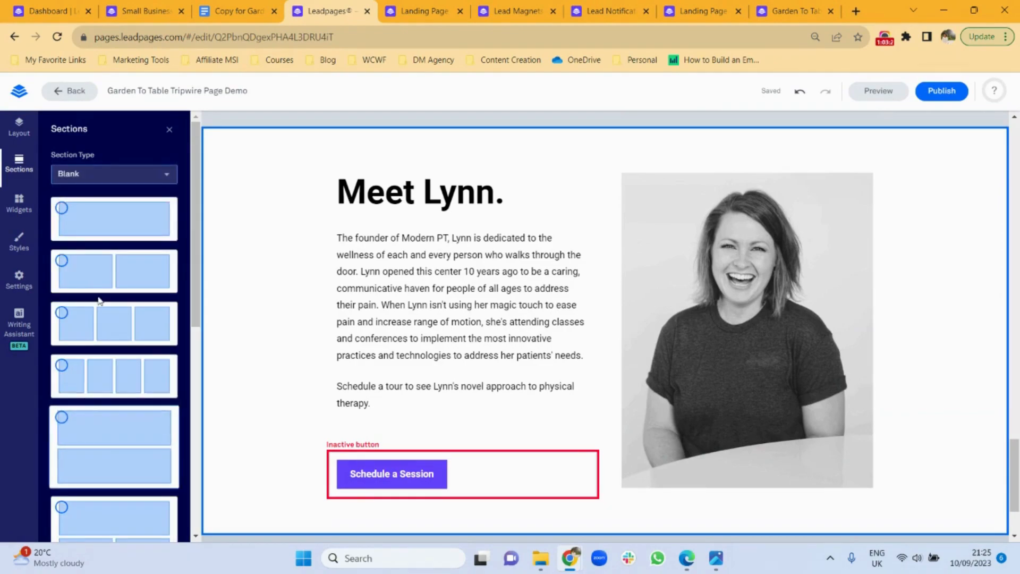
click(91, 219)
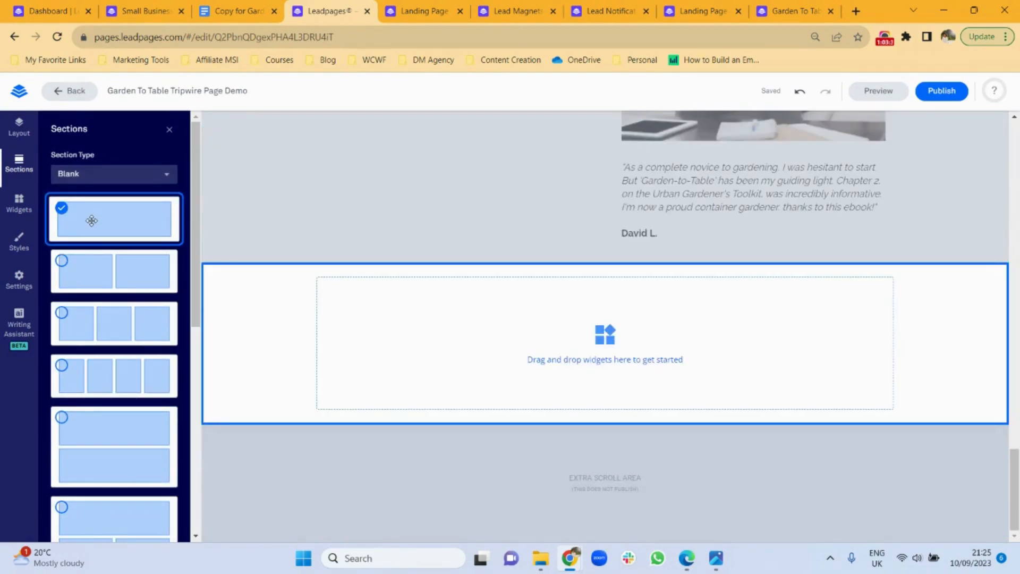
click(19, 204)
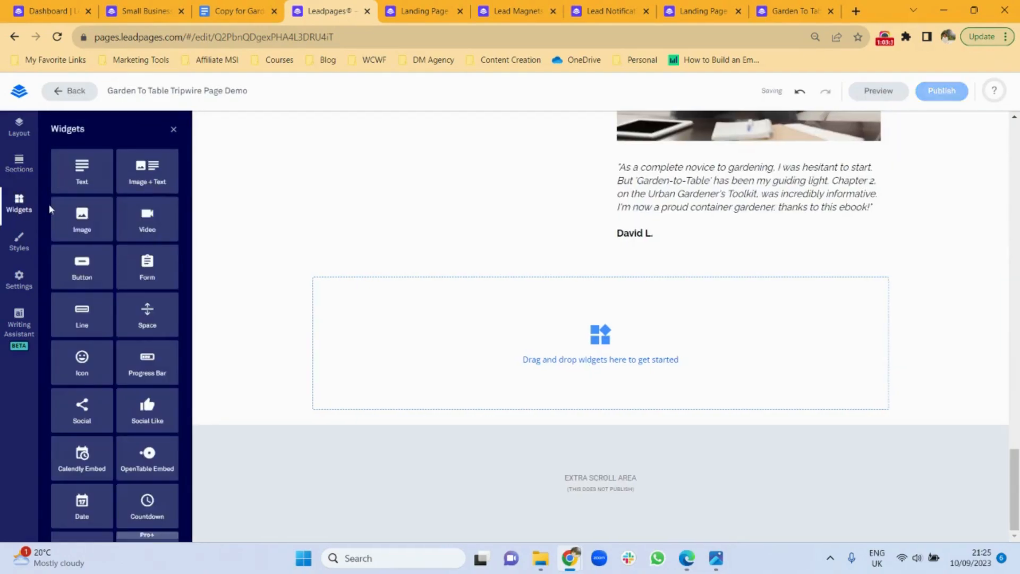
drag(90, 184, 381, 350)
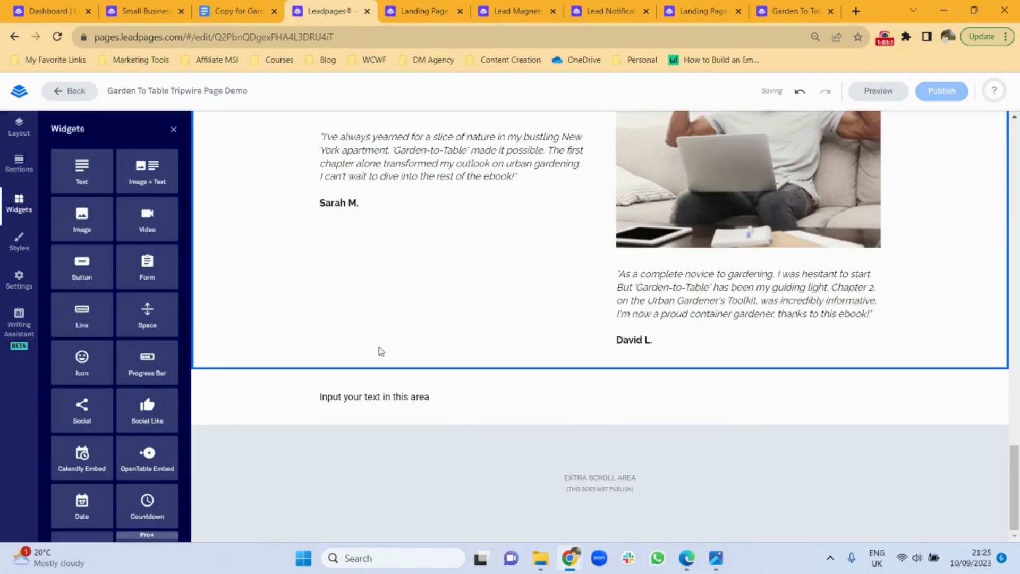
Copy the "Frequently Asked Questions" heading from the Google Docs copy and paste it over the placeholder text in Leadpages
click(230, 7)
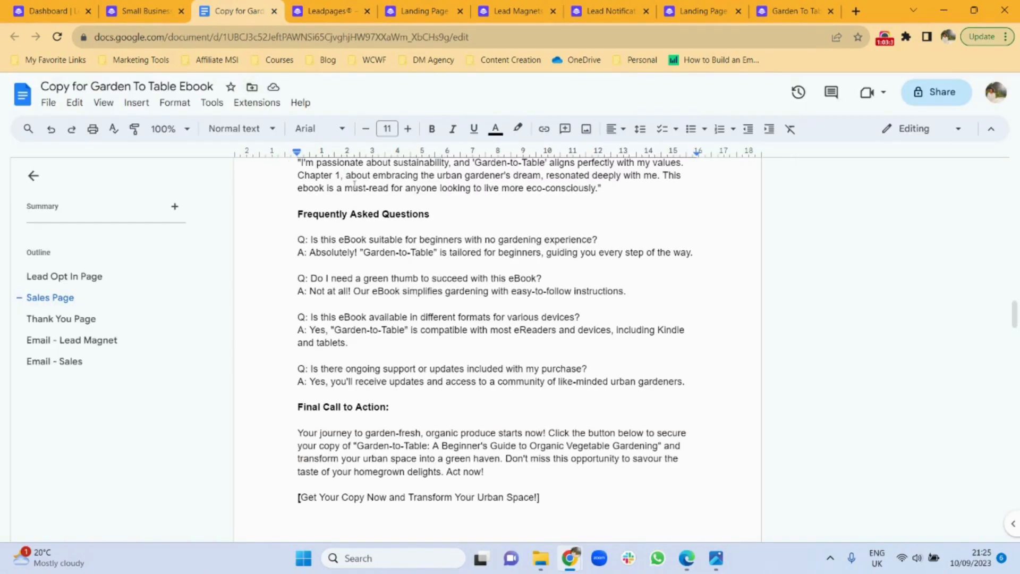
triple_click(364, 213)
key(ctrl+c)
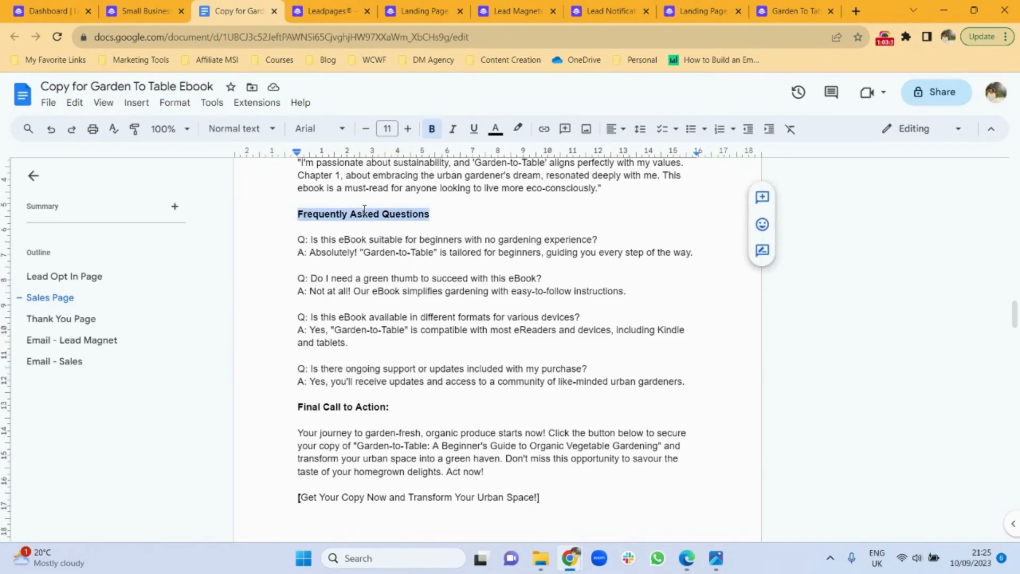
click(326, 11)
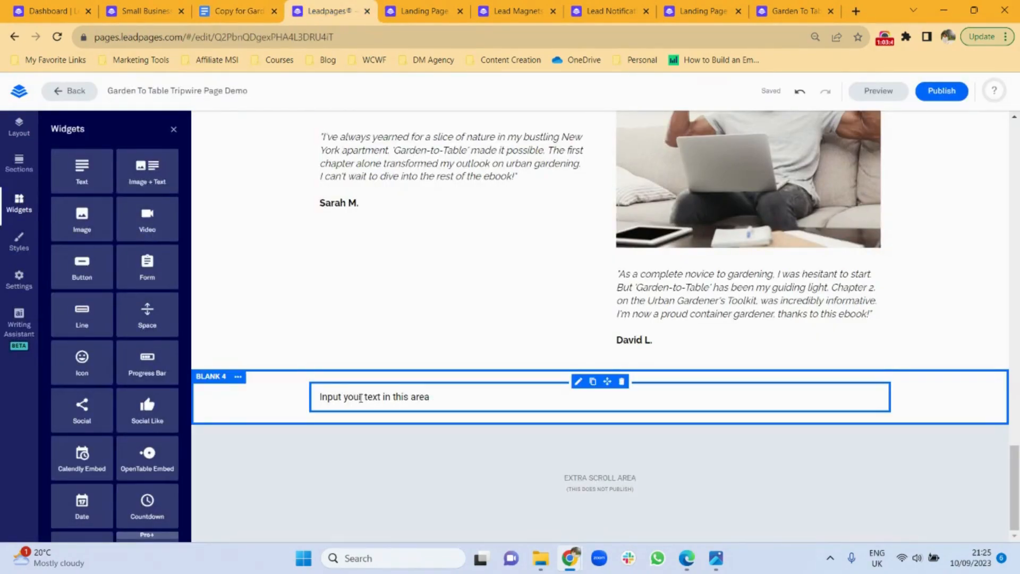
triple_click(361, 397)
key(ctrl+v)
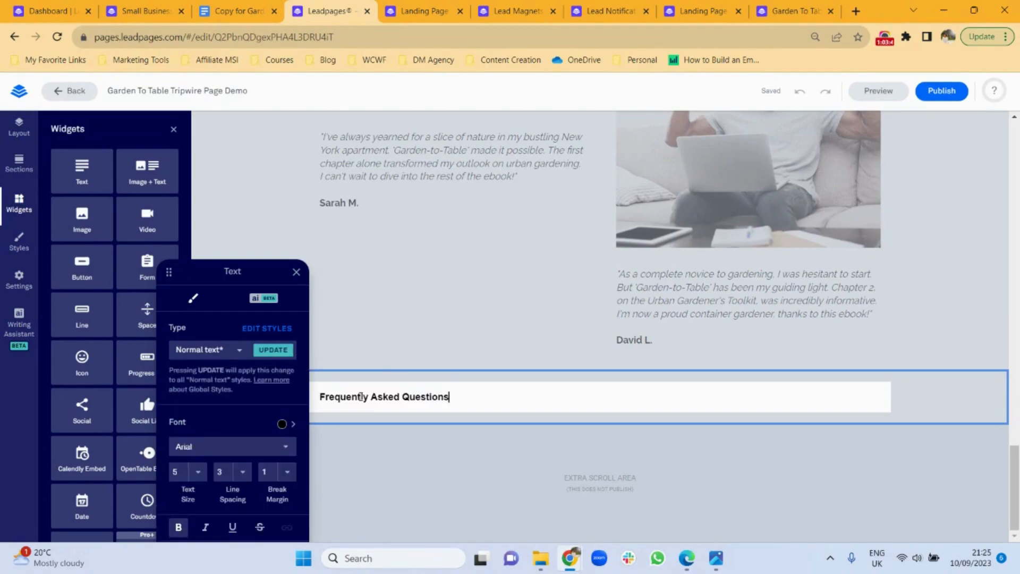
Format the "Frequently Asked Questions" text as Headline 1 and center it
triple_click(361, 397)
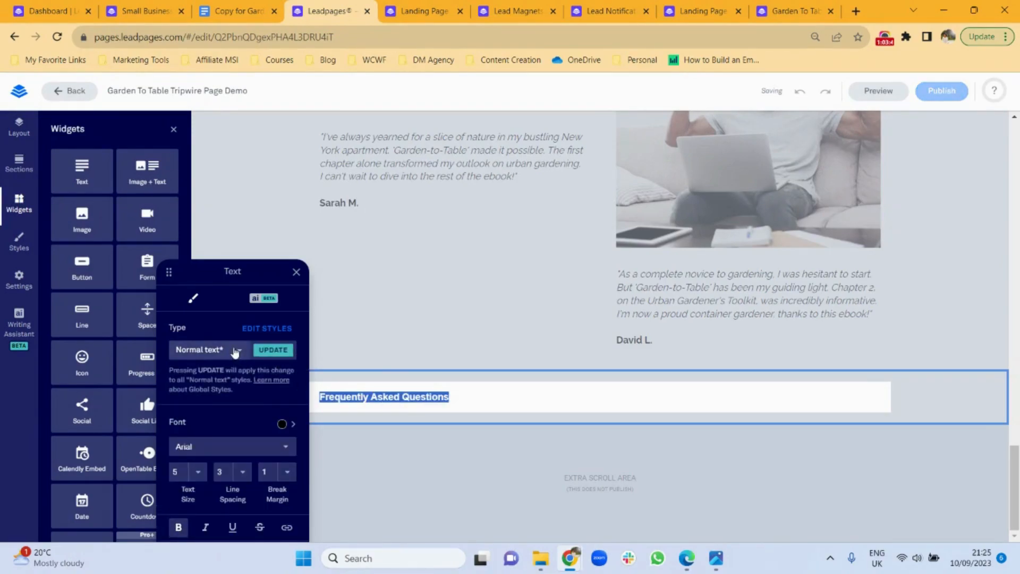
click(233, 350)
click(205, 360)
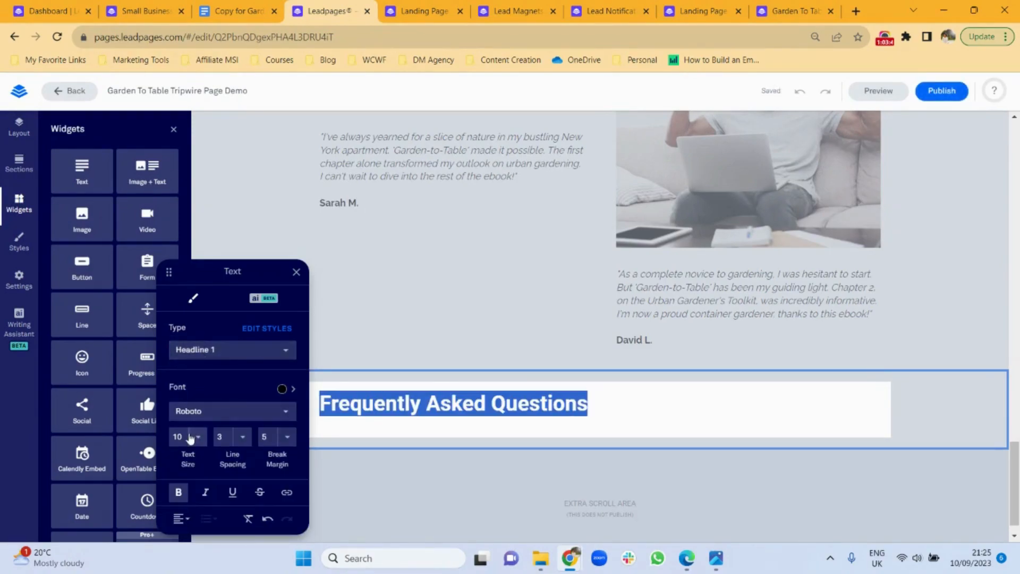
click(180, 519)
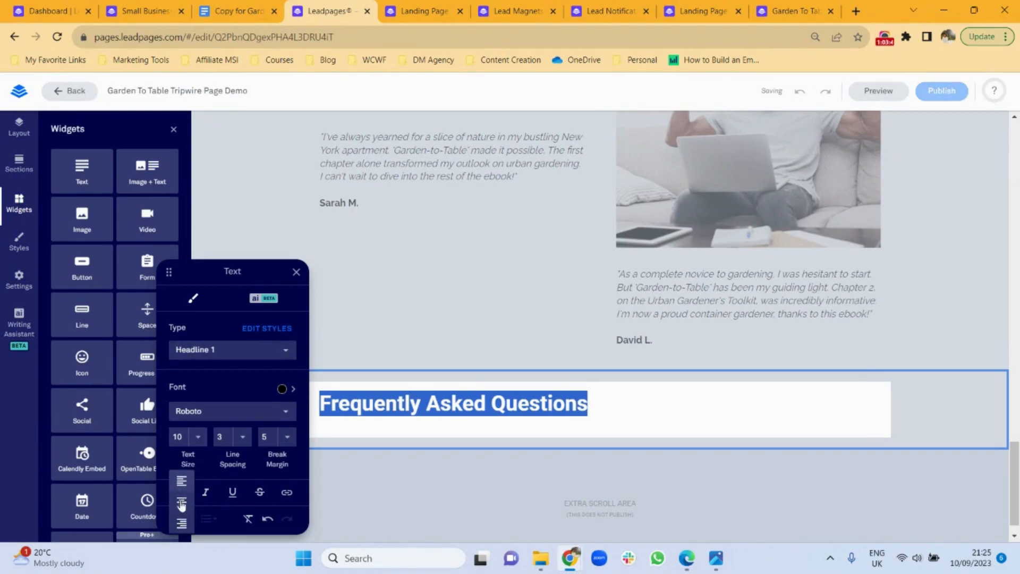
click(182, 502)
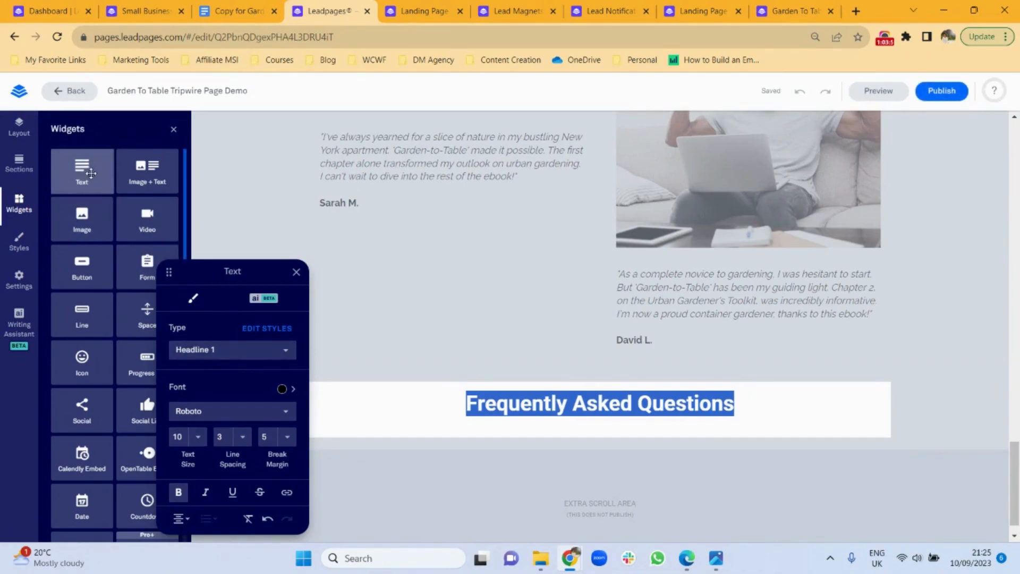
Add a text widget below the FAQ heading and fill it with the four questions and answers from the Google Docs copy
drag(91, 173, 497, 478)
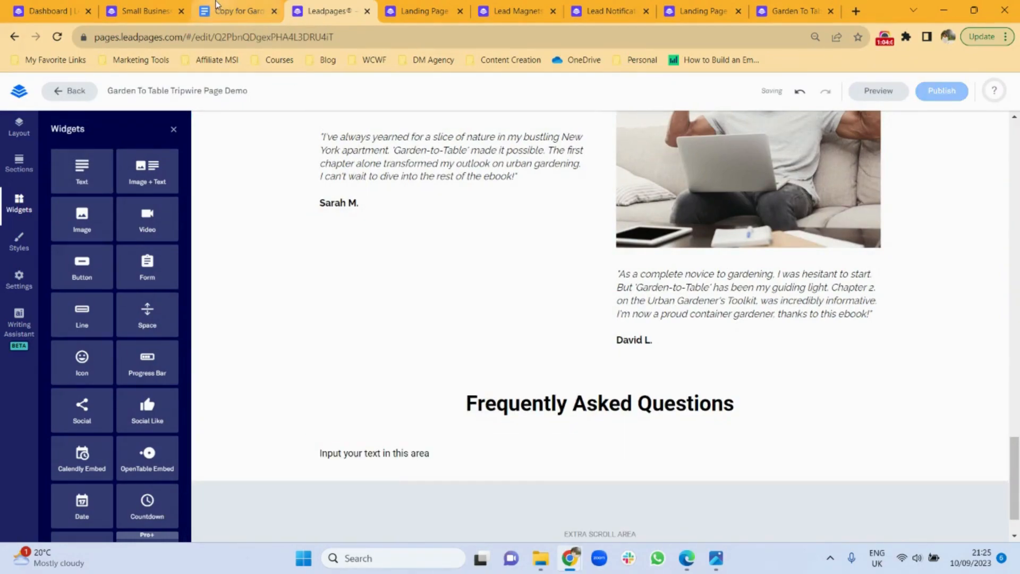
click(217, 4)
drag(299, 240, 700, 390)
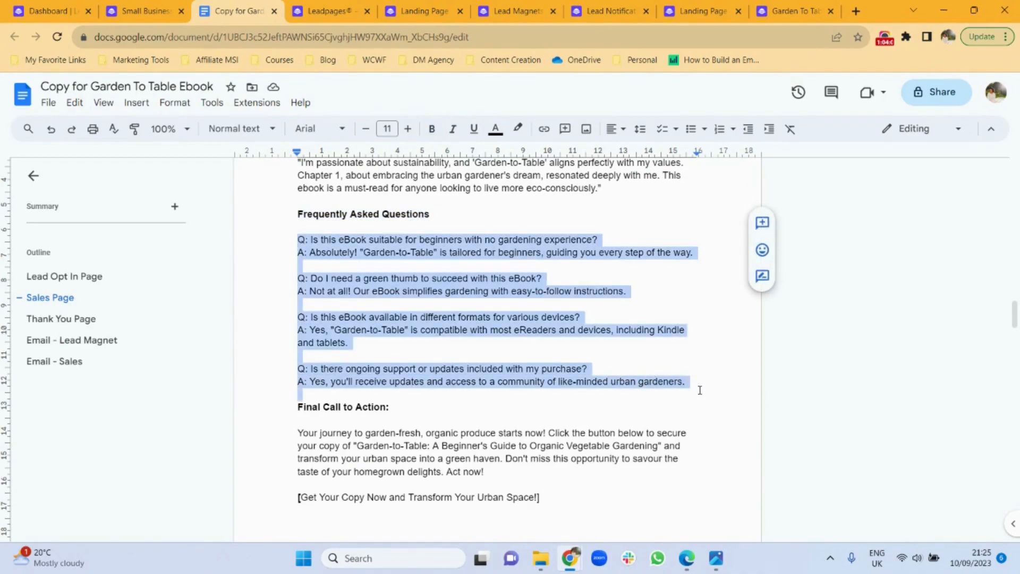
click(327, 10)
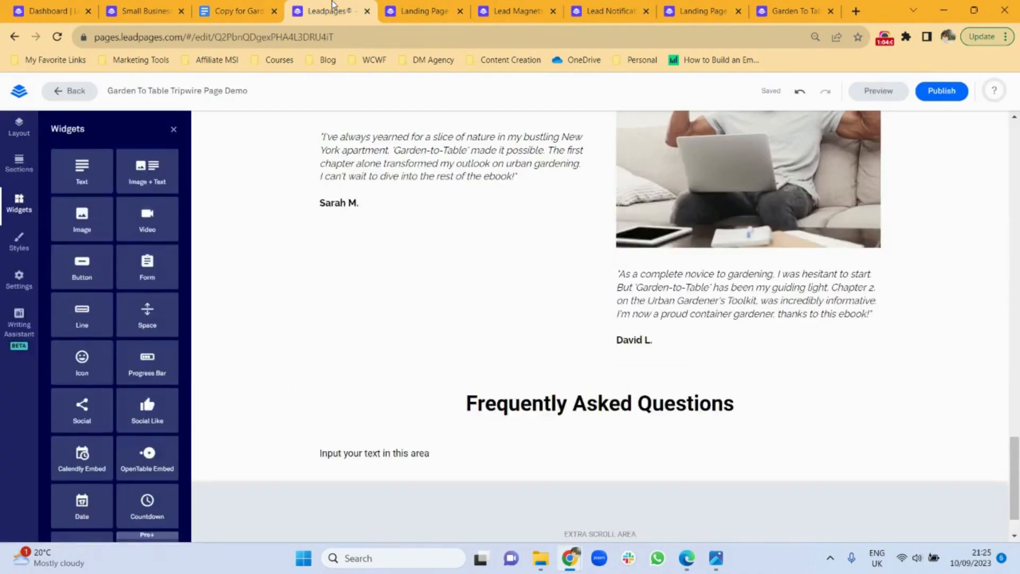
click(386, 455)
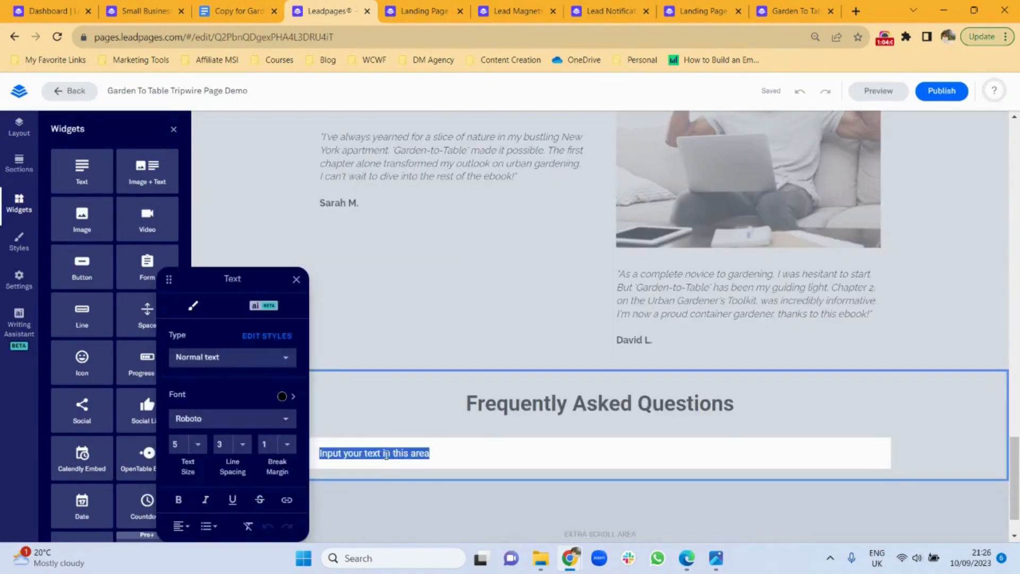
key(ctrl+v)
Set all the question and answer text to the Raleway font with line spacing 5
key(ctrl+a)
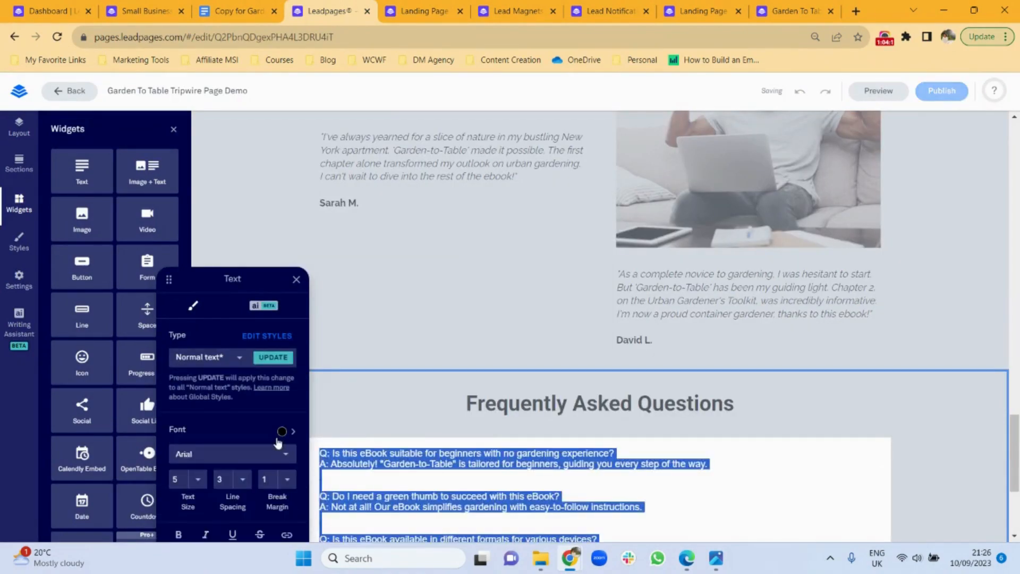
click(284, 456)
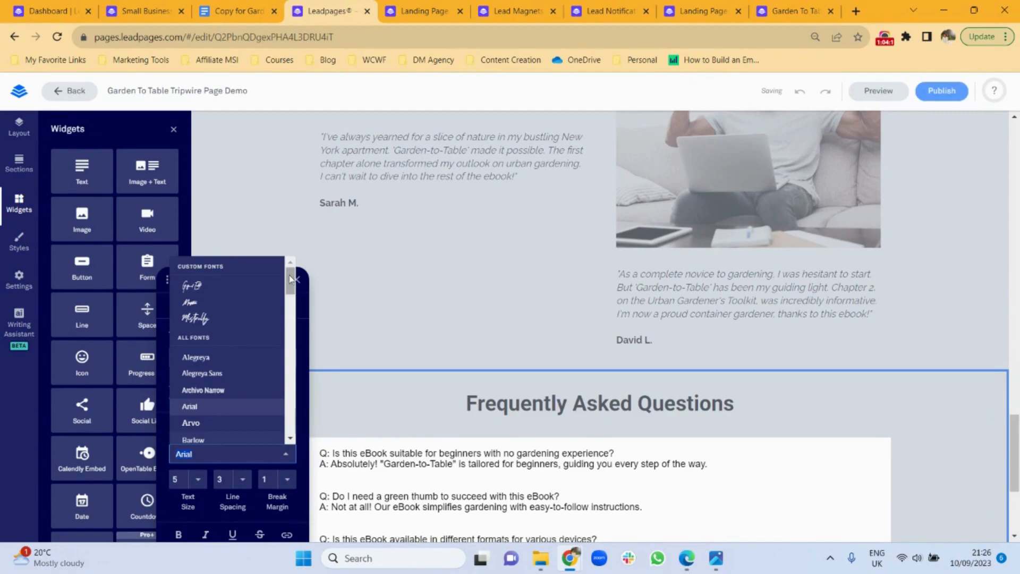
drag(290, 281, 282, 394)
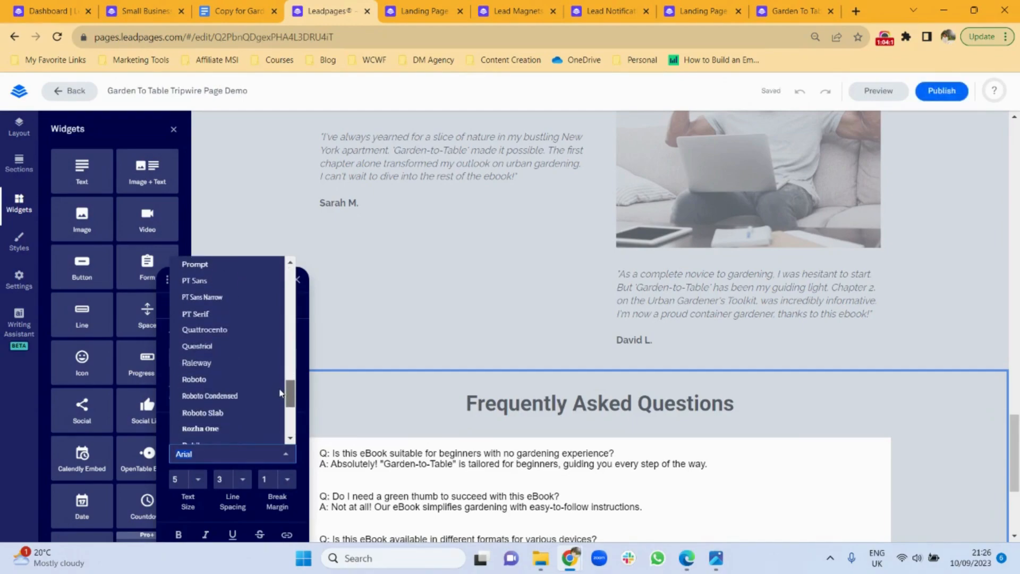
click(221, 363)
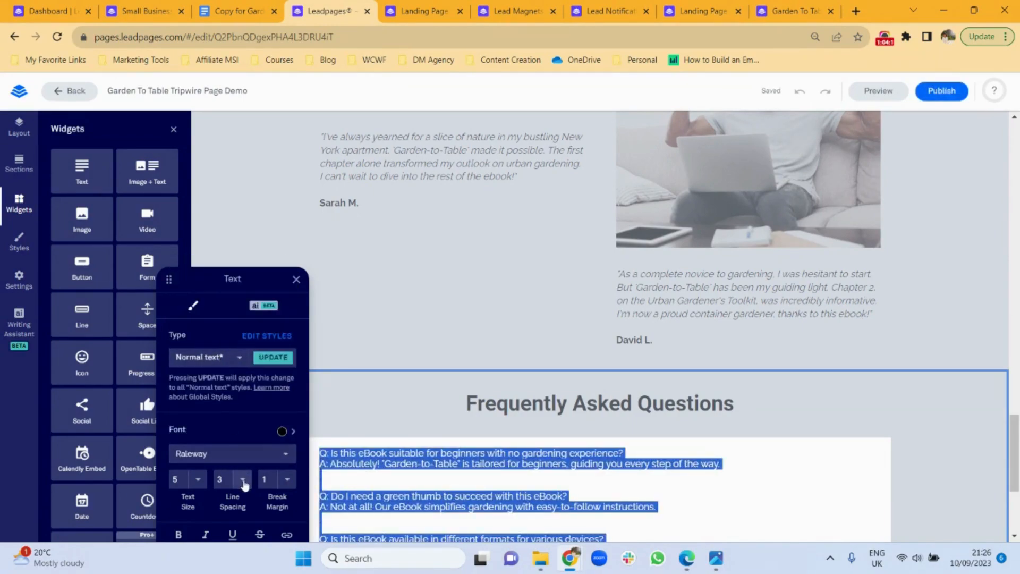
click(244, 479)
click(244, 455)
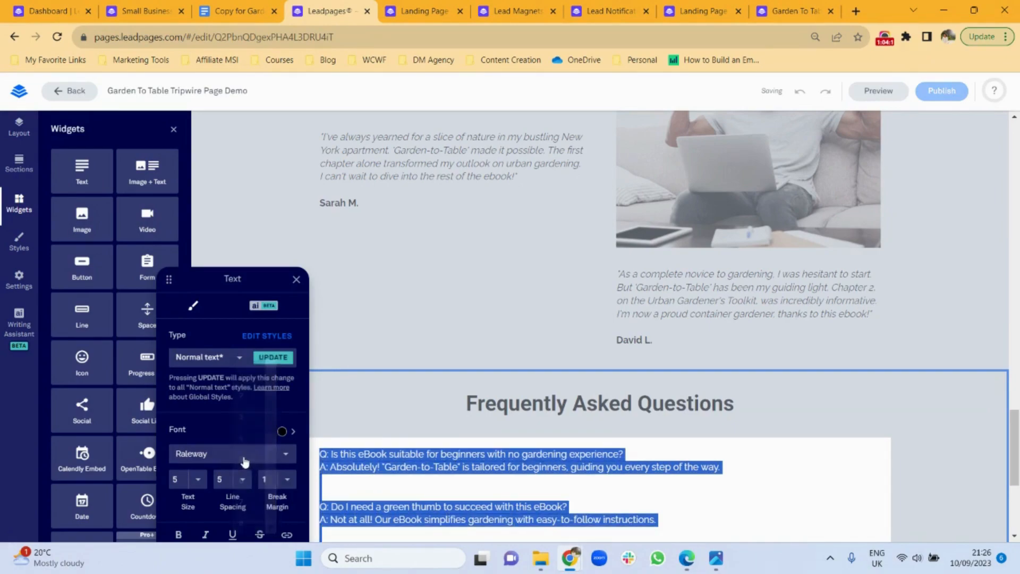
click(360, 496)
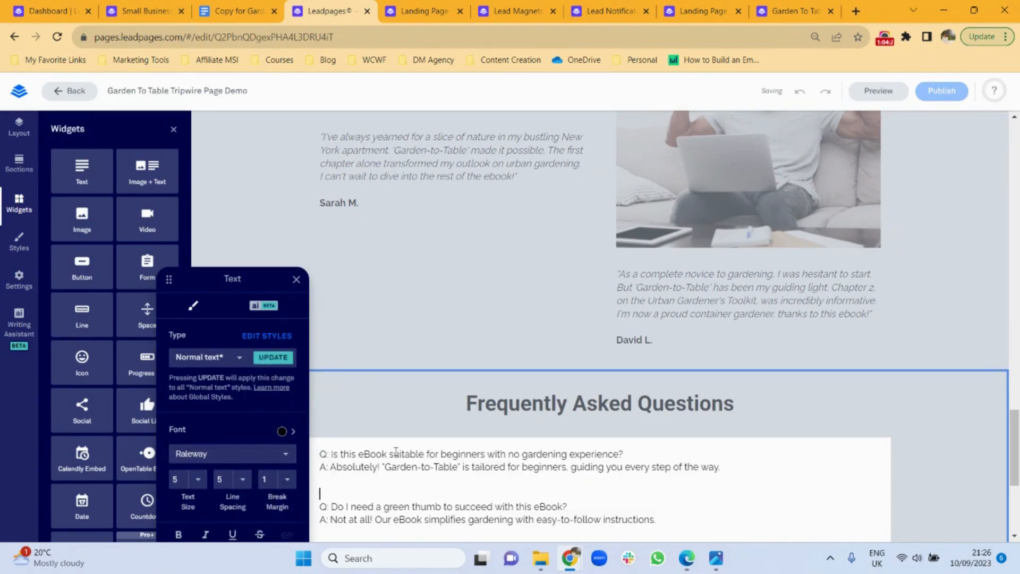
click(415, 425)
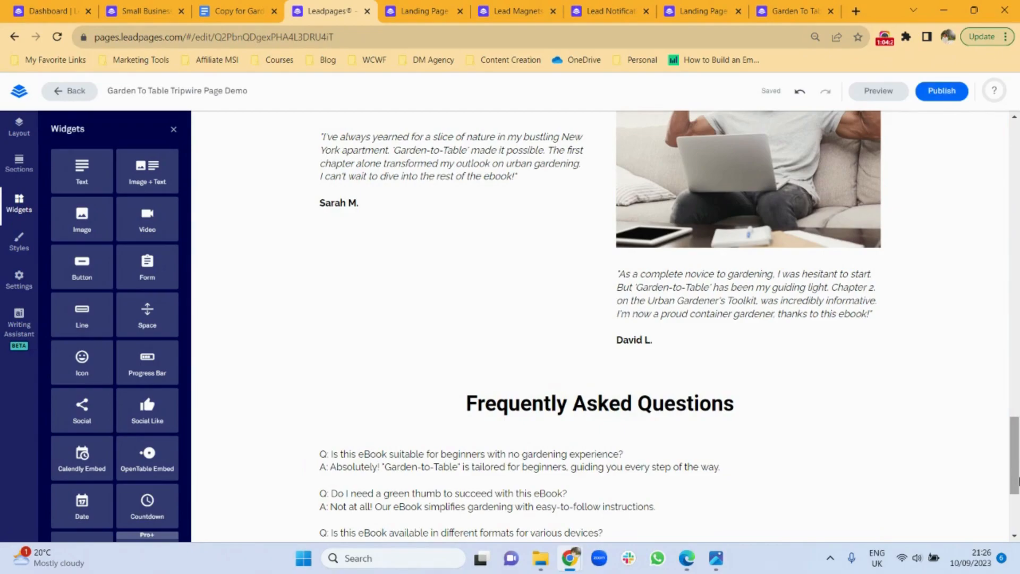
drag(1016, 470, 979, 556)
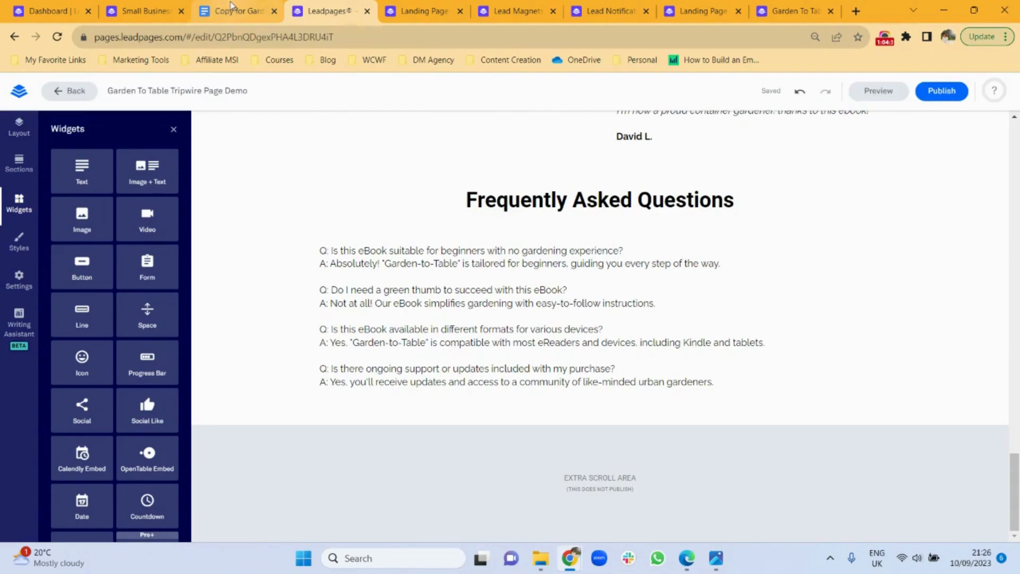
Check the final call to action in the Google Docs copy and duplicate the Hero section in Leadpages
click(238, 11)
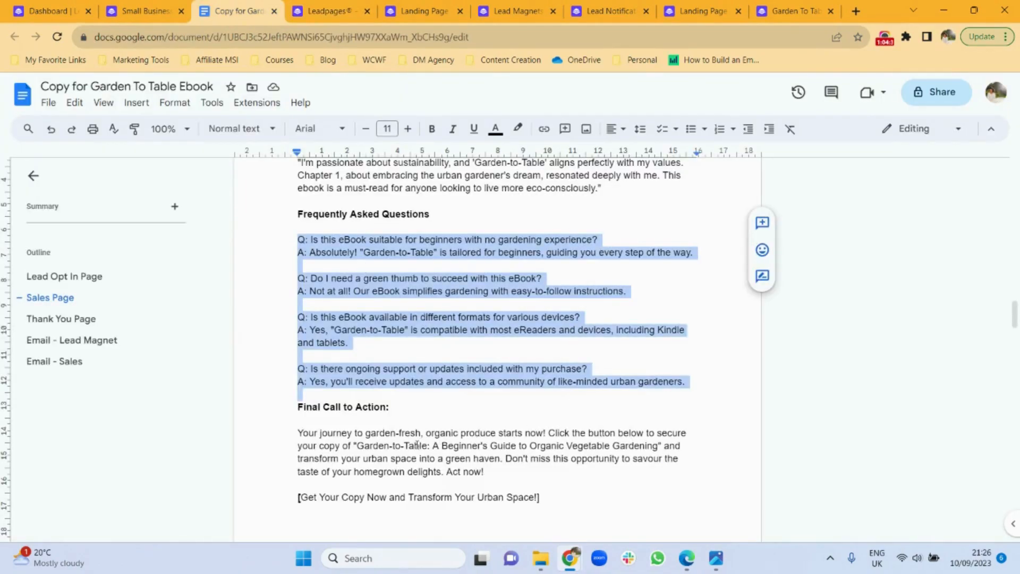
click(327, 11)
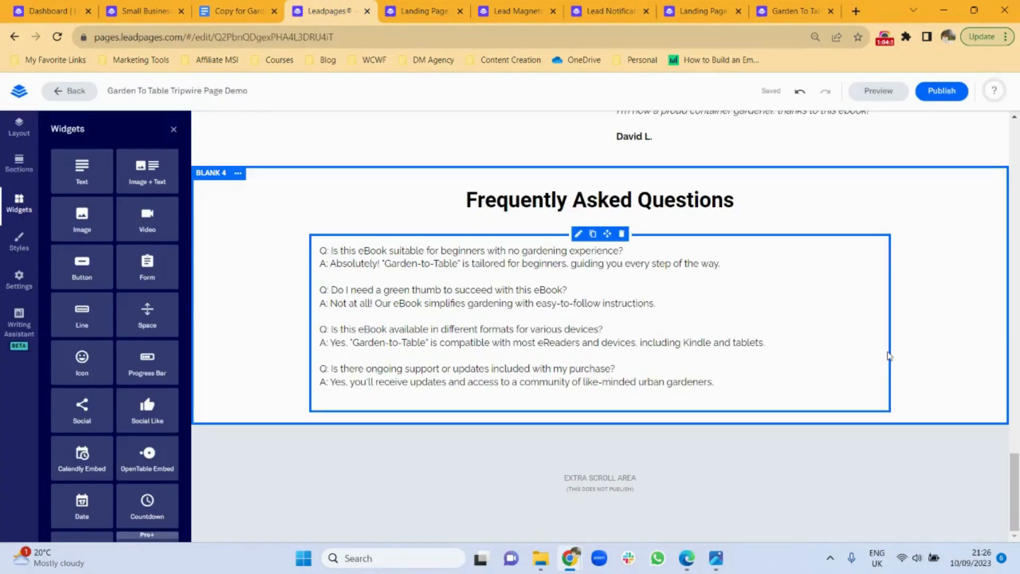
drag(1016, 470, 1017, 192)
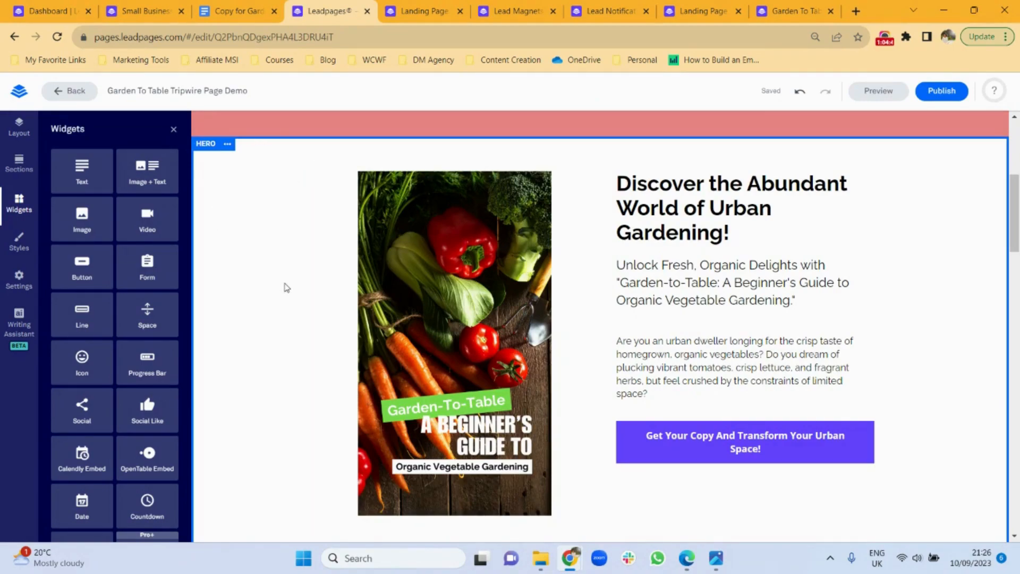
click(227, 144)
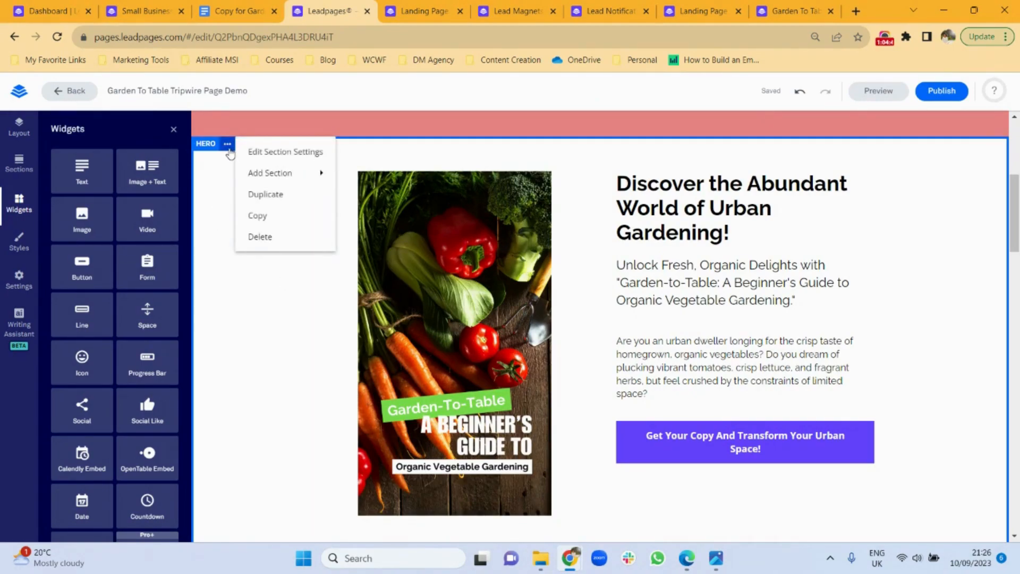
click(276, 204)
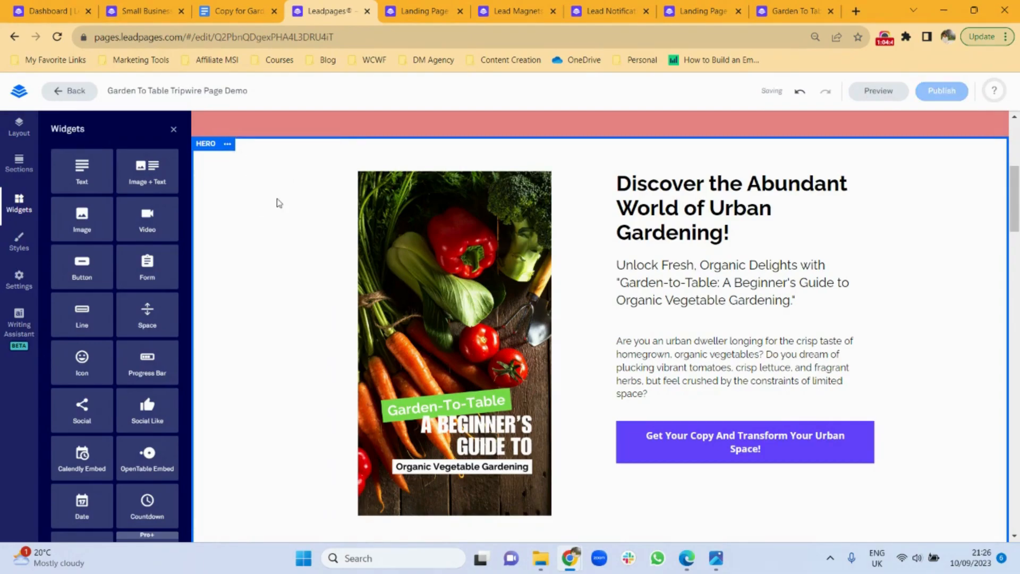
Collapse the expanded sections in the page layout and move the original Hero section below Blank 3, the testimonials section
drag(1016, 207, 1017, 268)
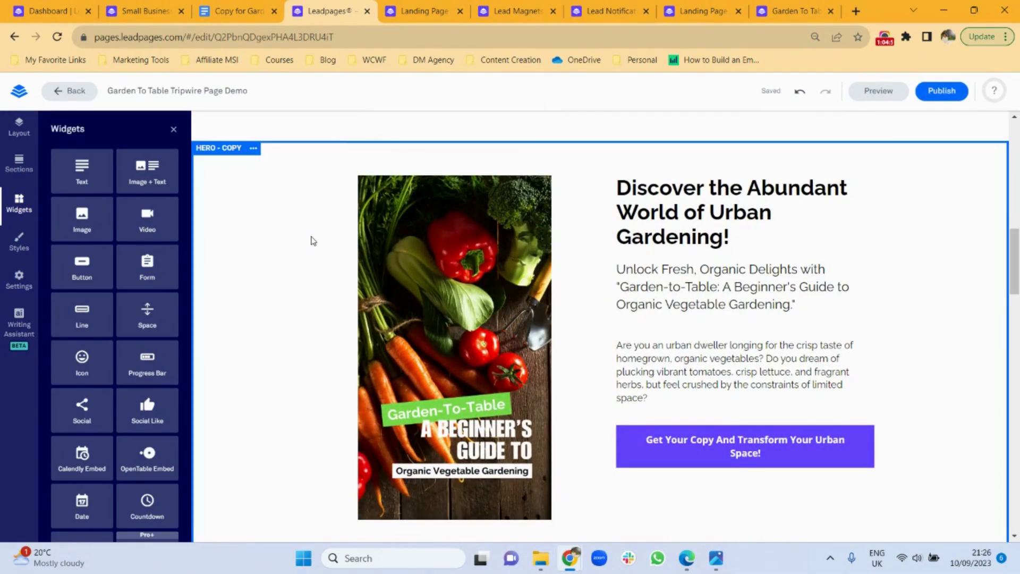
scroll(257, 197, down, 1)
scroll(340, 228, up, 1)
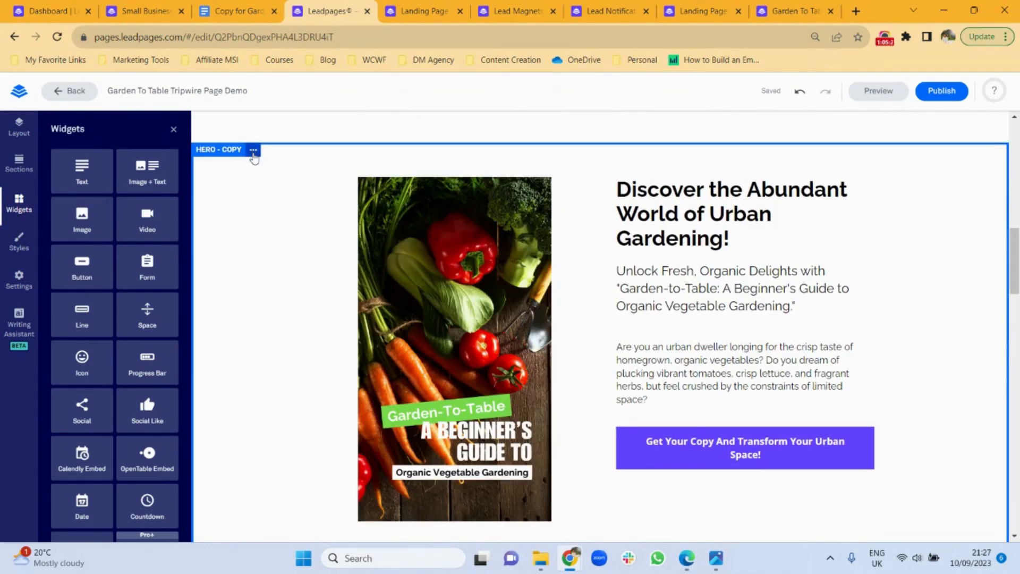
click(254, 151)
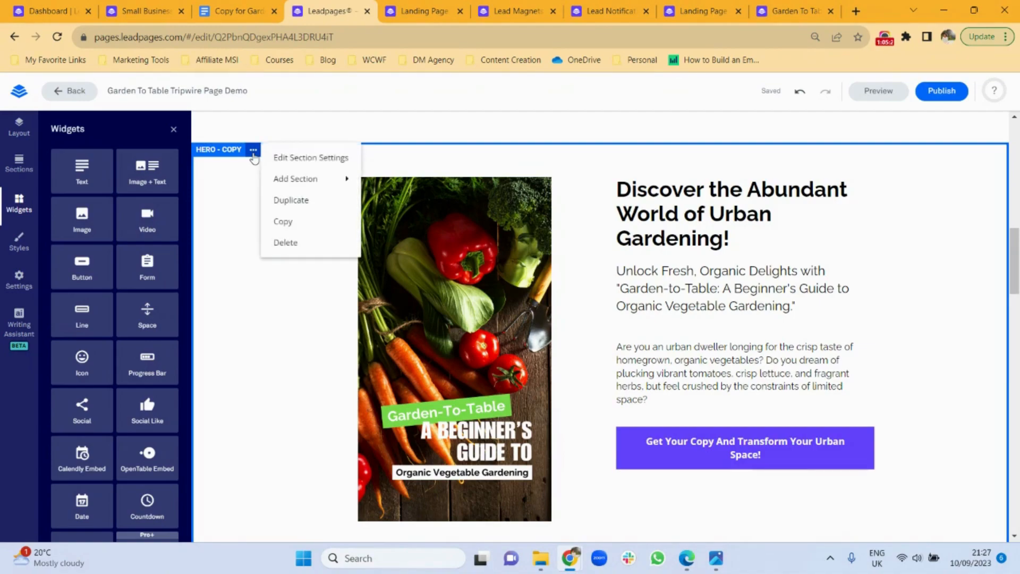
click(287, 158)
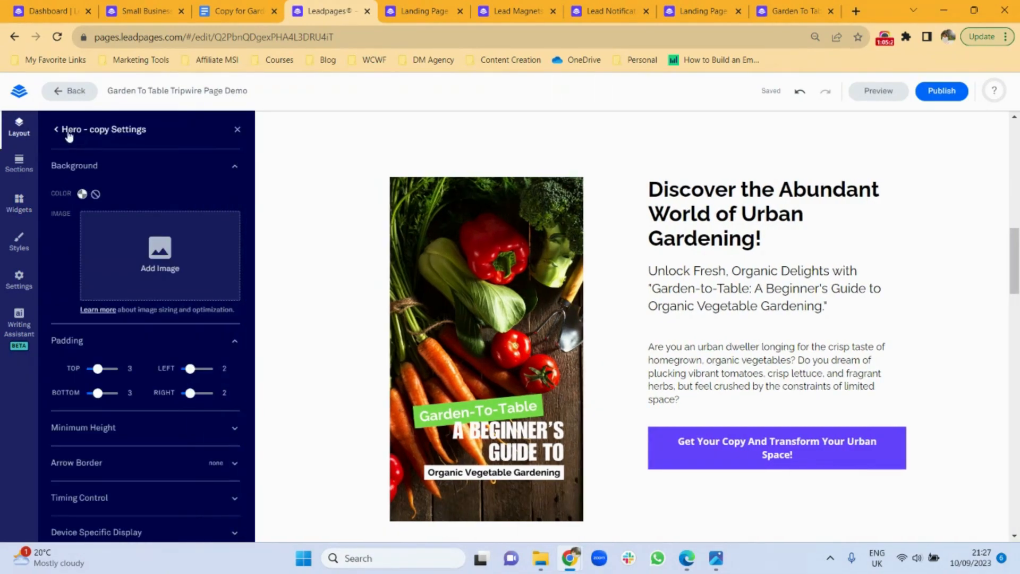
click(56, 131)
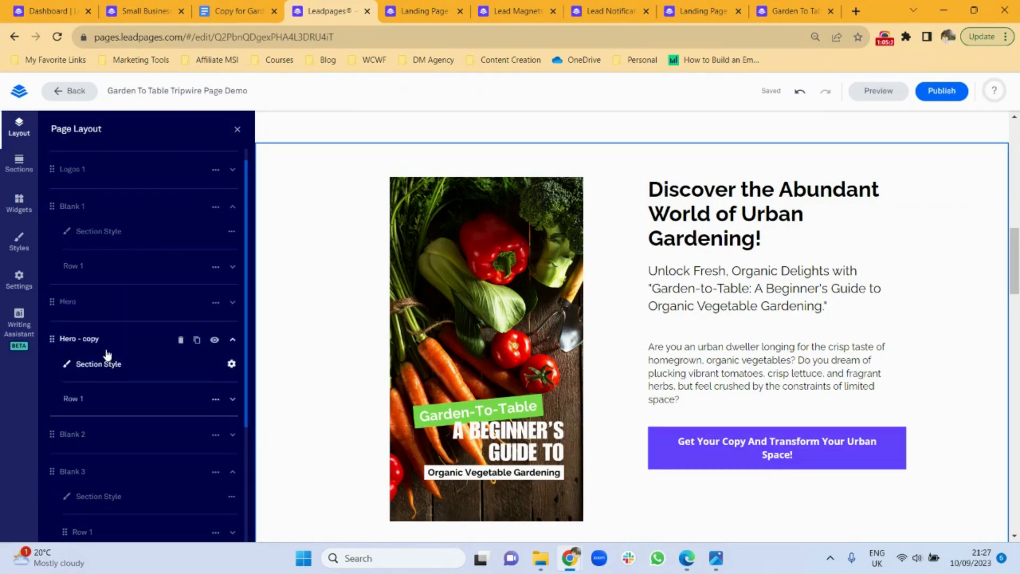
click(231, 342)
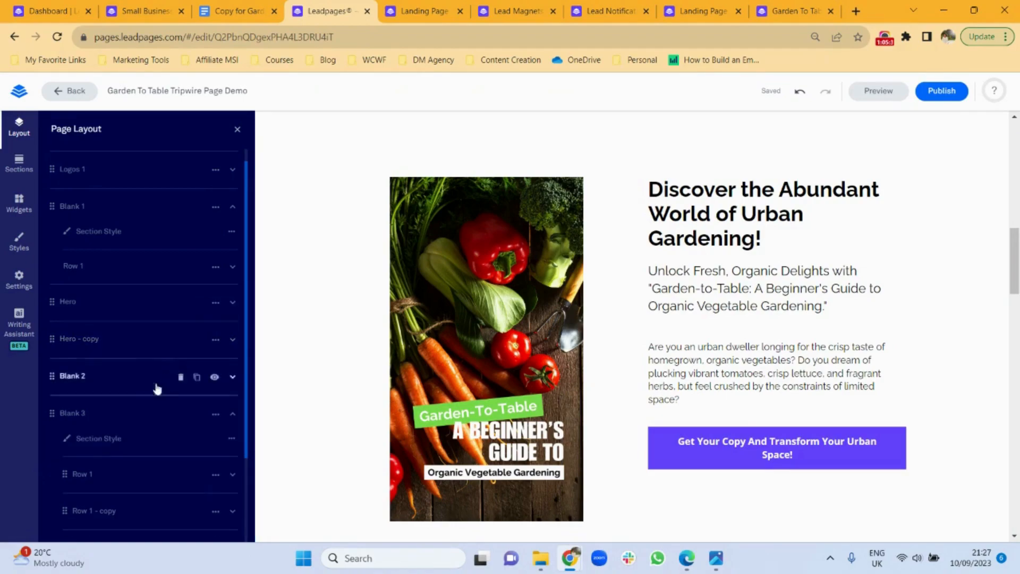
click(233, 415)
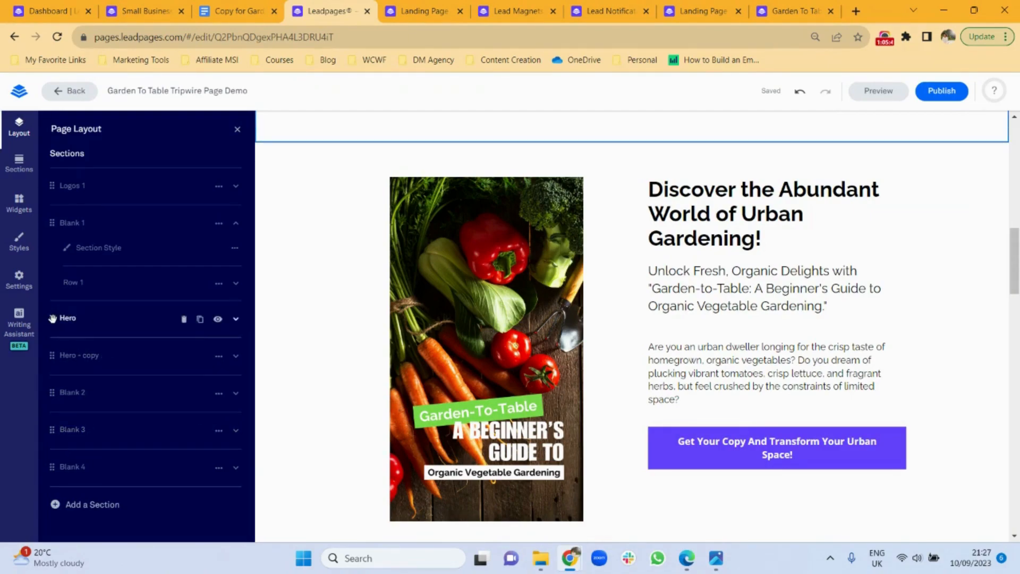
drag(52, 318, 50, 431)
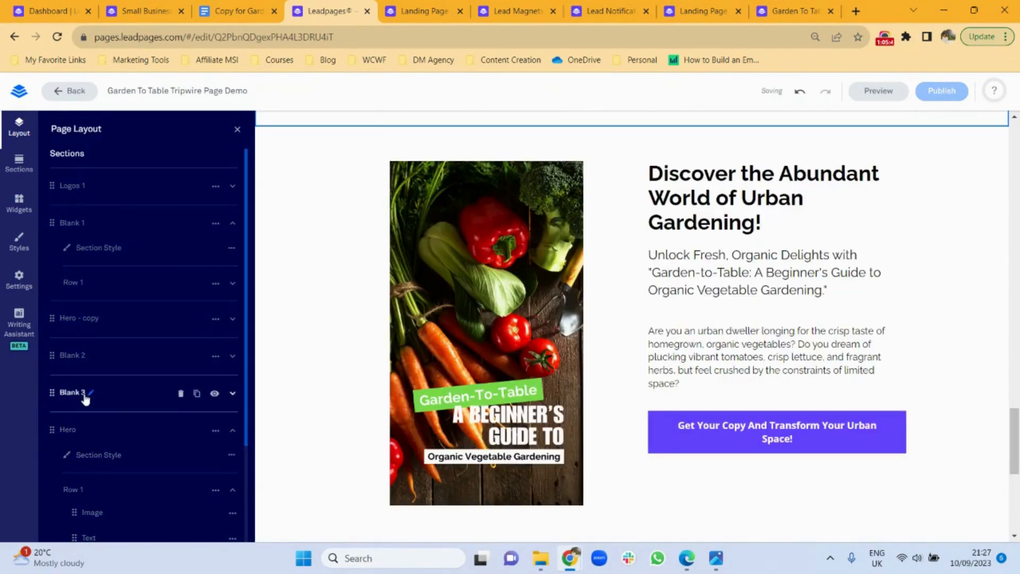
Move the Hero section below Blank 4, the FAQ section, making it the last section of the page
click(104, 401)
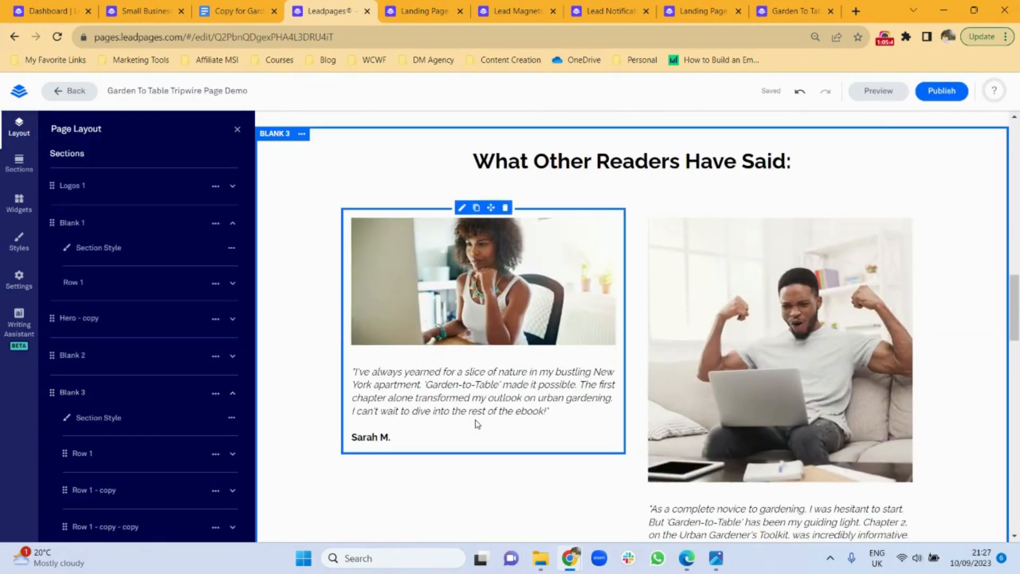
drag(1015, 308, 1015, 472)
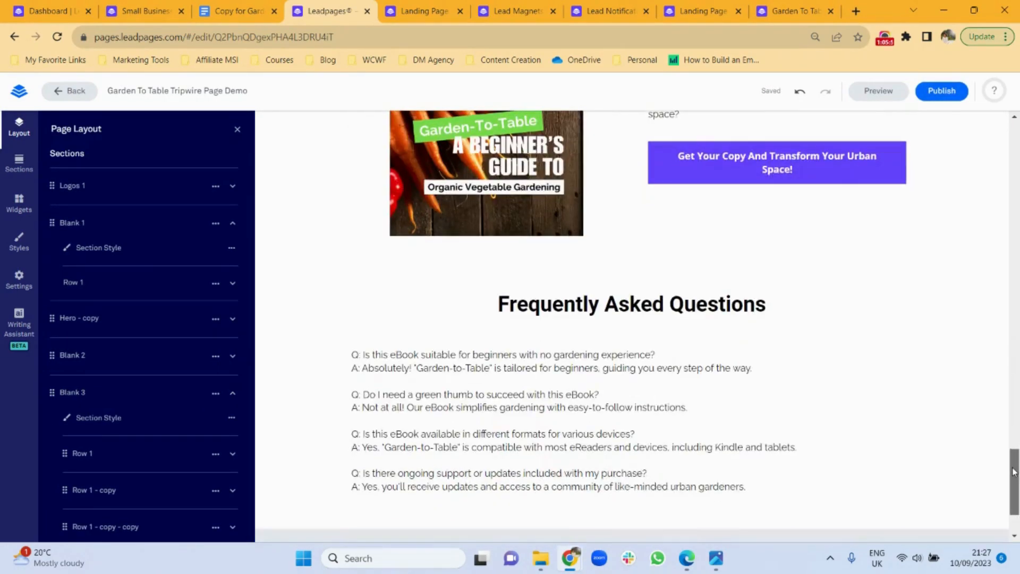
click(232, 396)
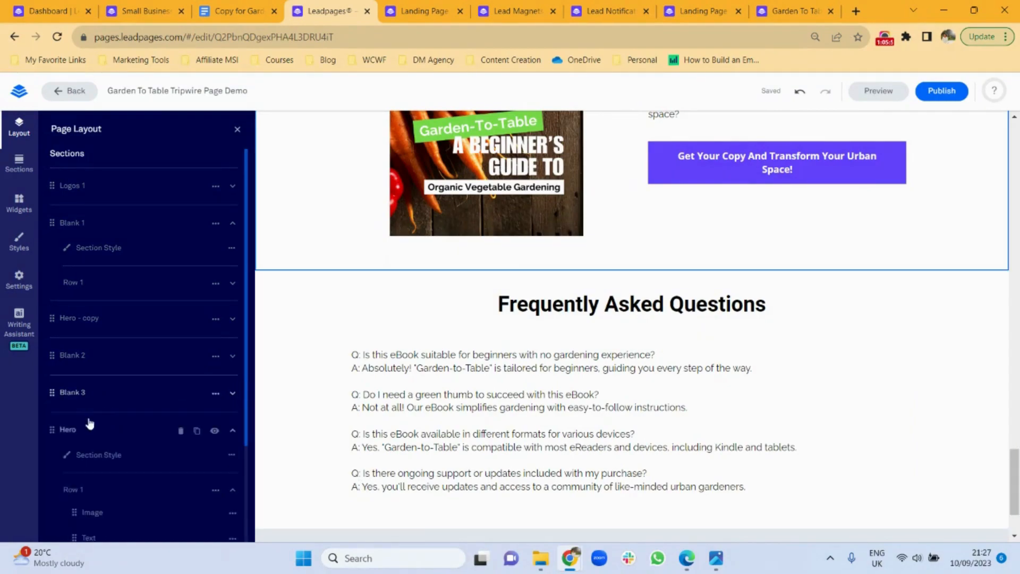
scroll(246, 478, down, 3)
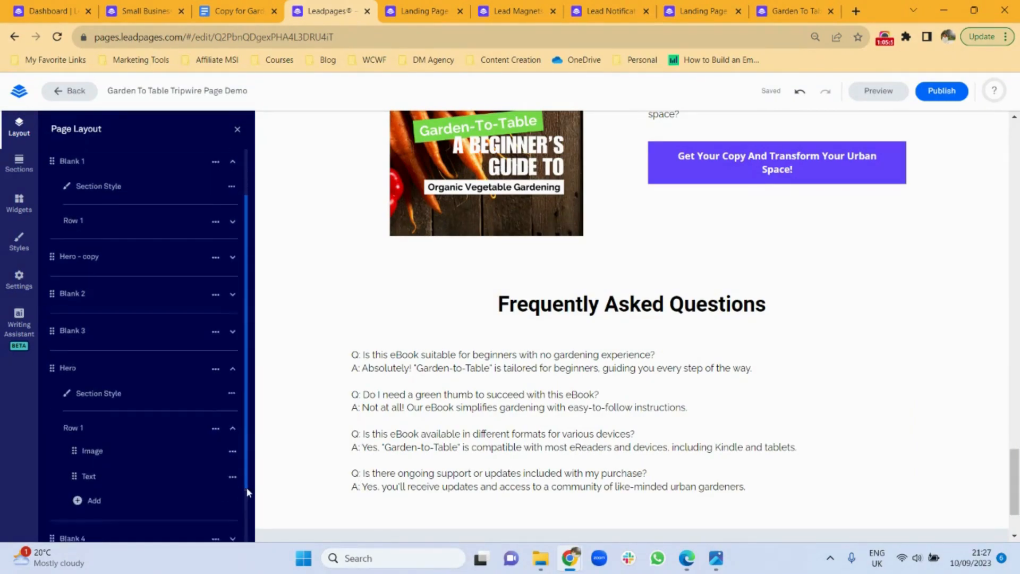
click(232, 321)
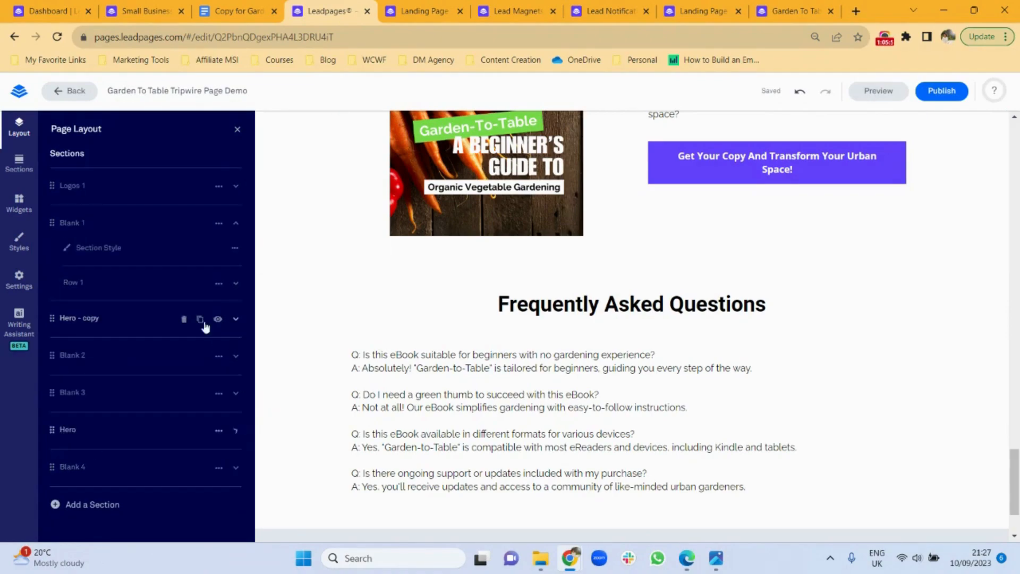
mouse_move(52, 318)
mouse_down()
mouse_move(57, 401)
mouse_move(57, 303)
mouse_move(57, 322)
mouse_up()
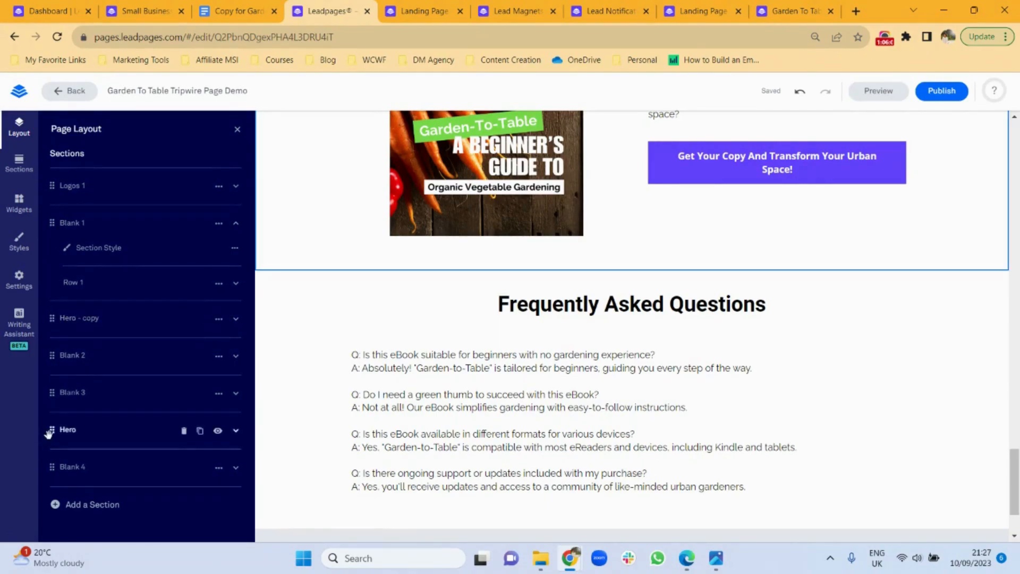
drag(51, 443, 53, 481)
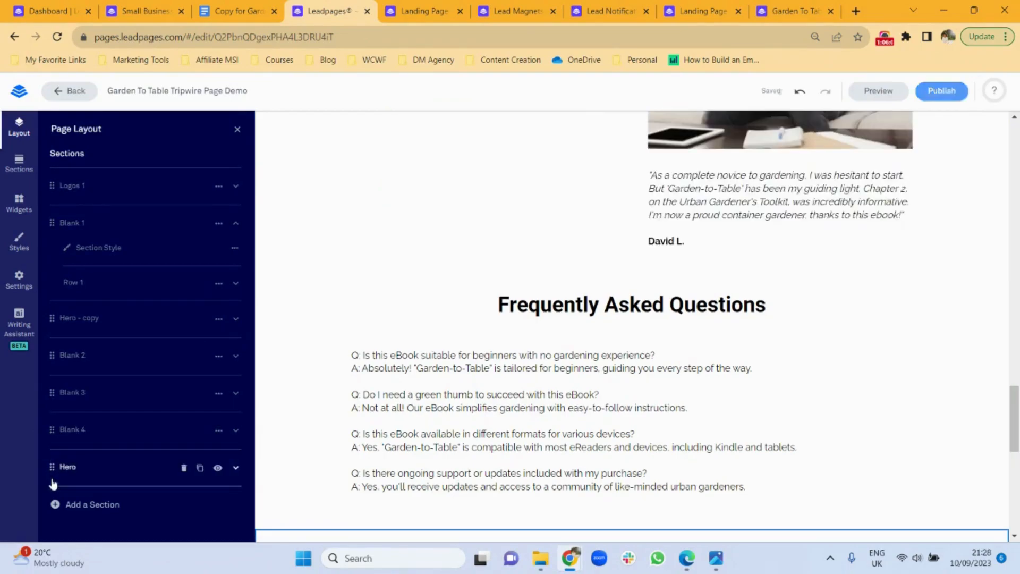
click(237, 130)
Replace the body paragraph of the last Hero section with the Final Call to Action paragraph from the Google Docs copy
drag(1015, 423, 986, 483)
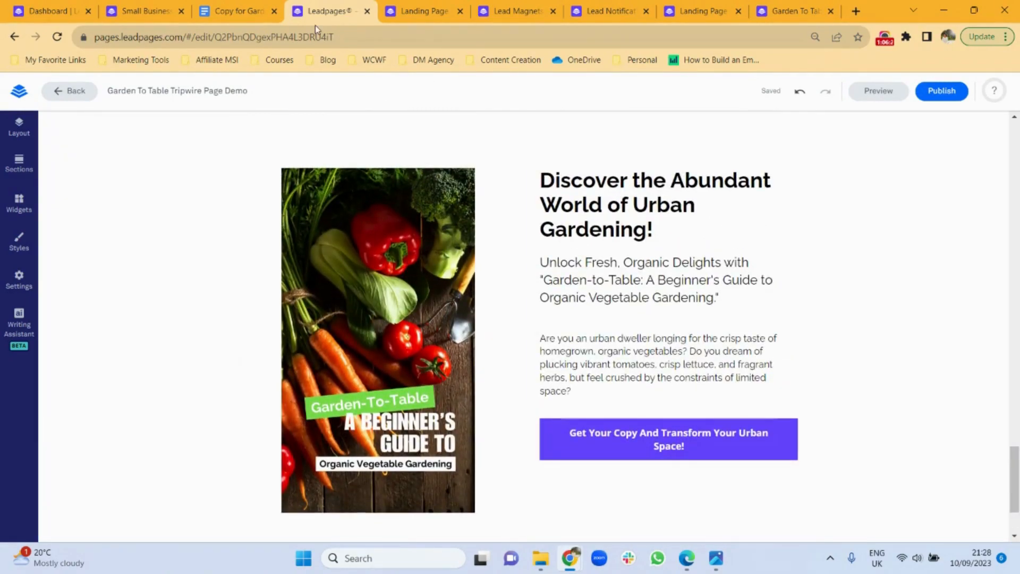
click(236, 6)
click(386, 437)
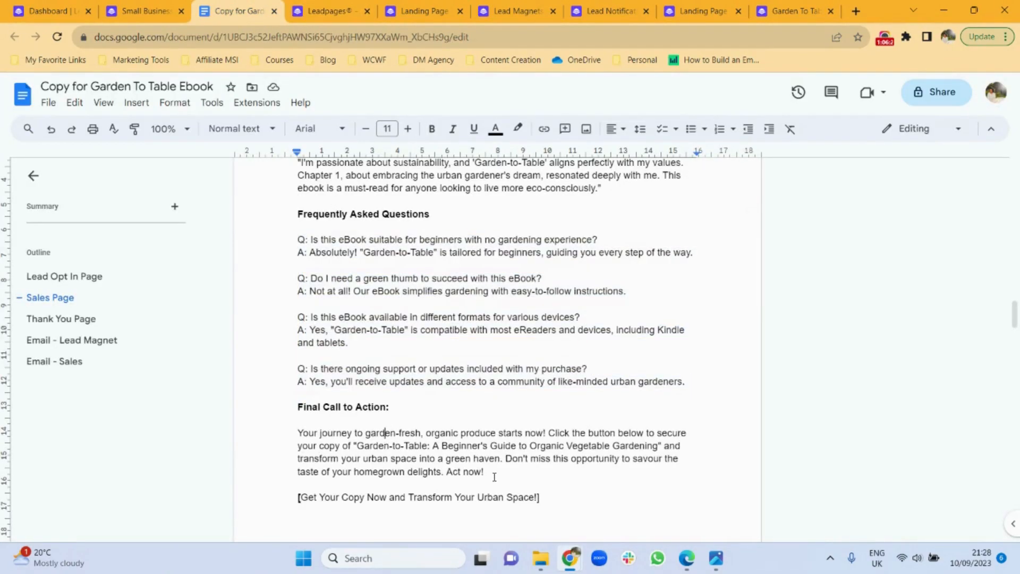
drag(491, 470, 334, 419)
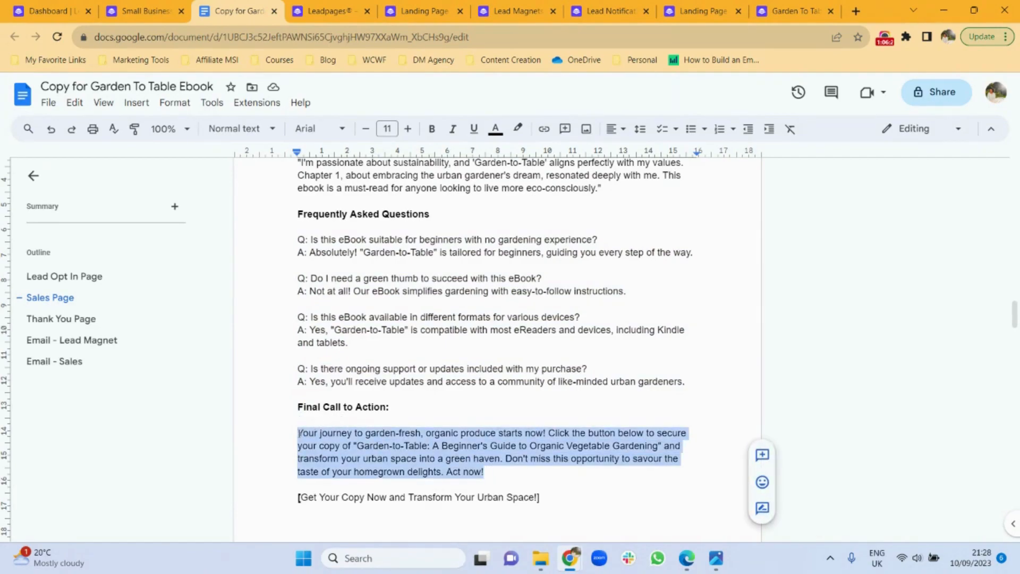
click(328, 4)
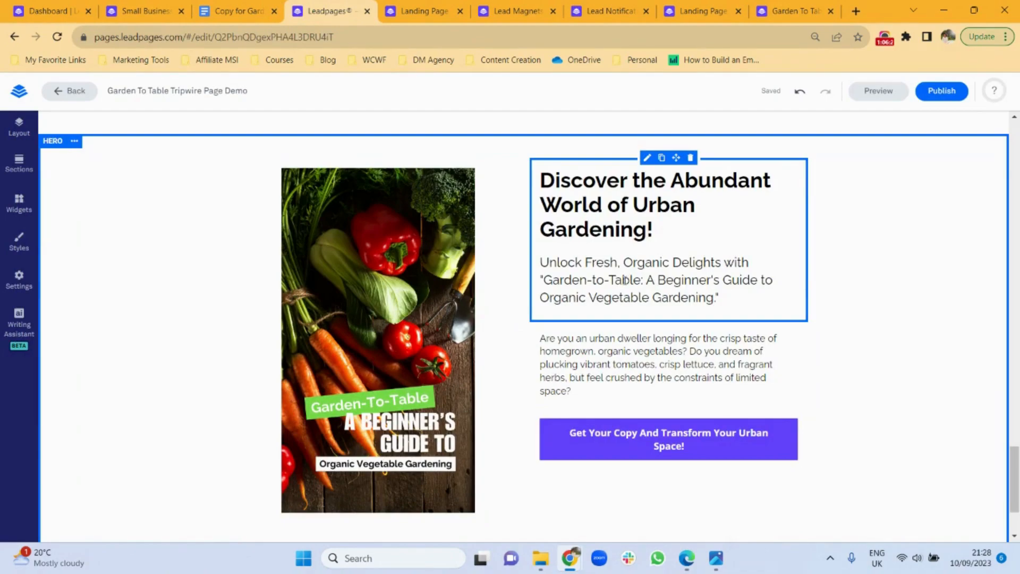
click(637, 353)
double_click(636, 353)
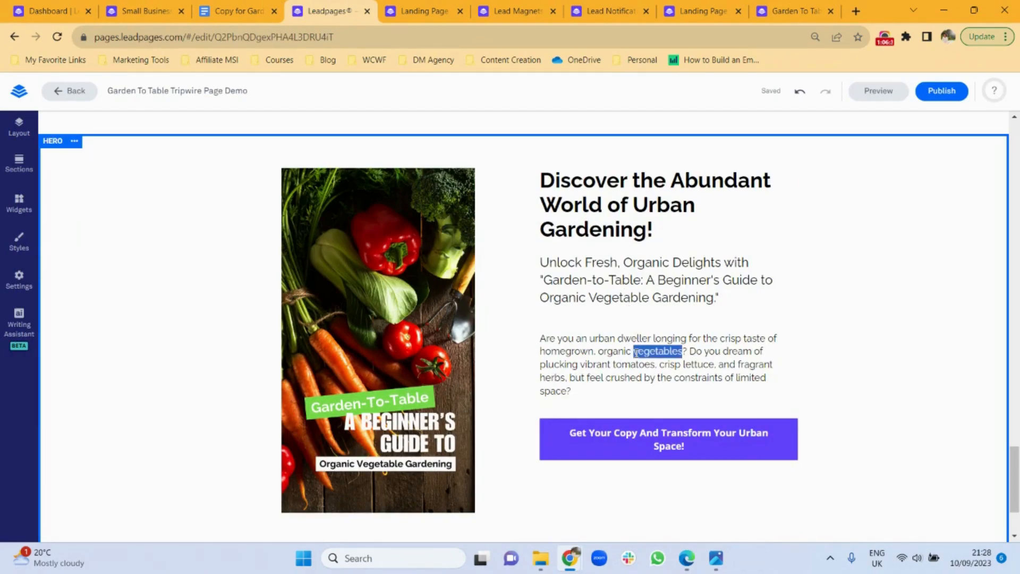
click(637, 352)
key(ctrl+v)
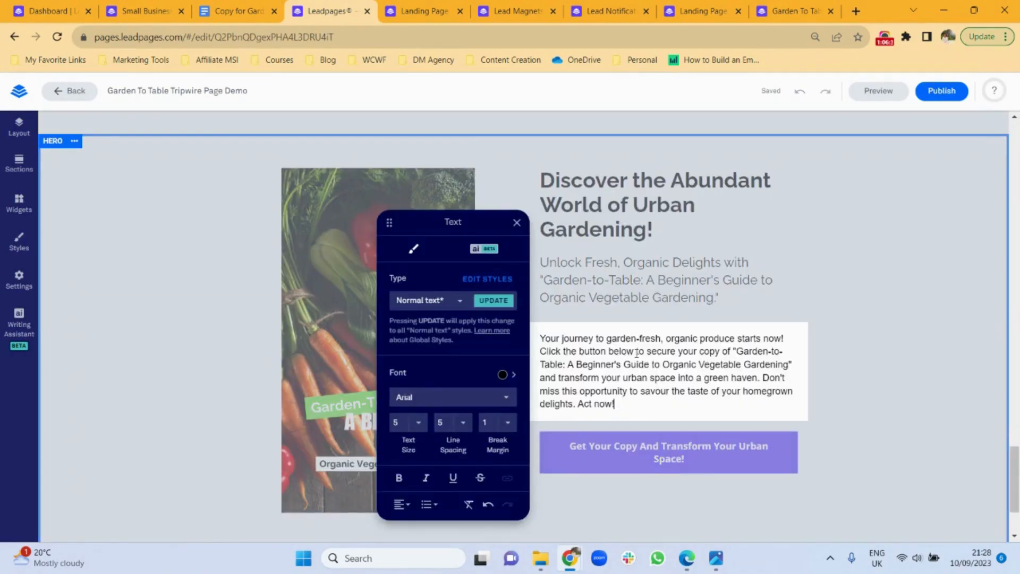
Set the font of the final call to action paragraph to Raleway
triple_click(621, 356)
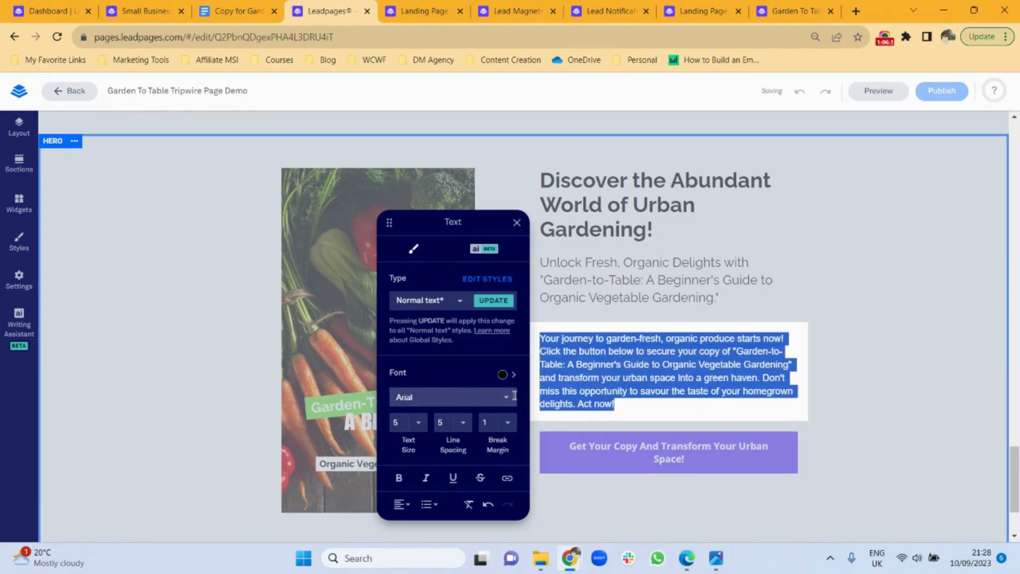
click(461, 399)
click(505, 400)
click(581, 380)
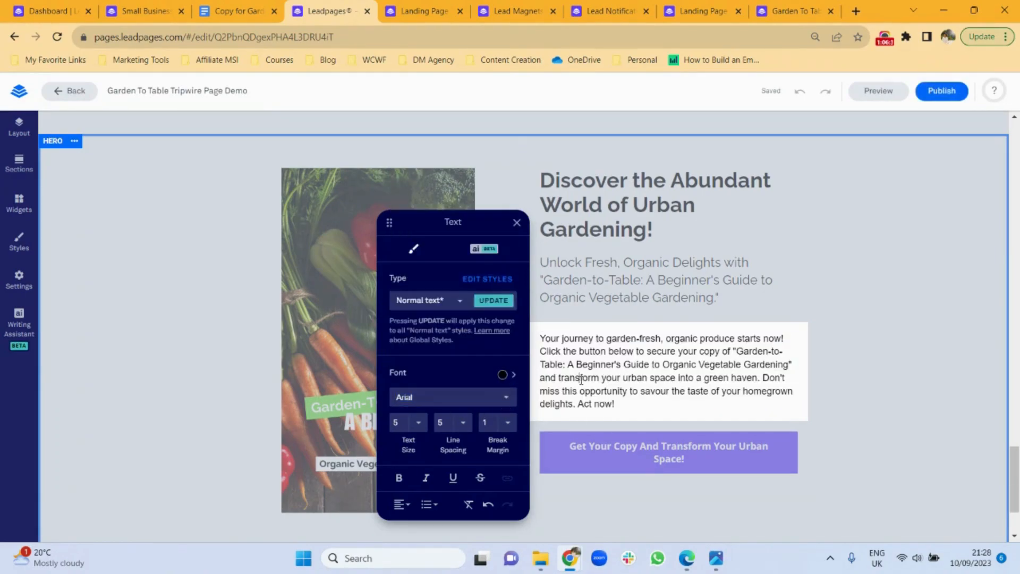
click(503, 401)
drag(512, 229, 509, 343)
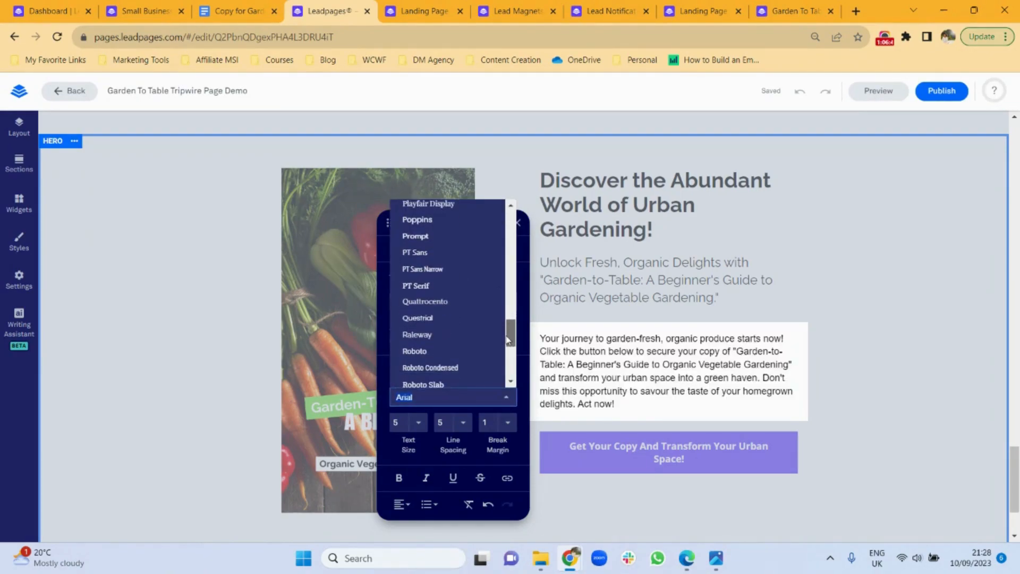
click(461, 335)
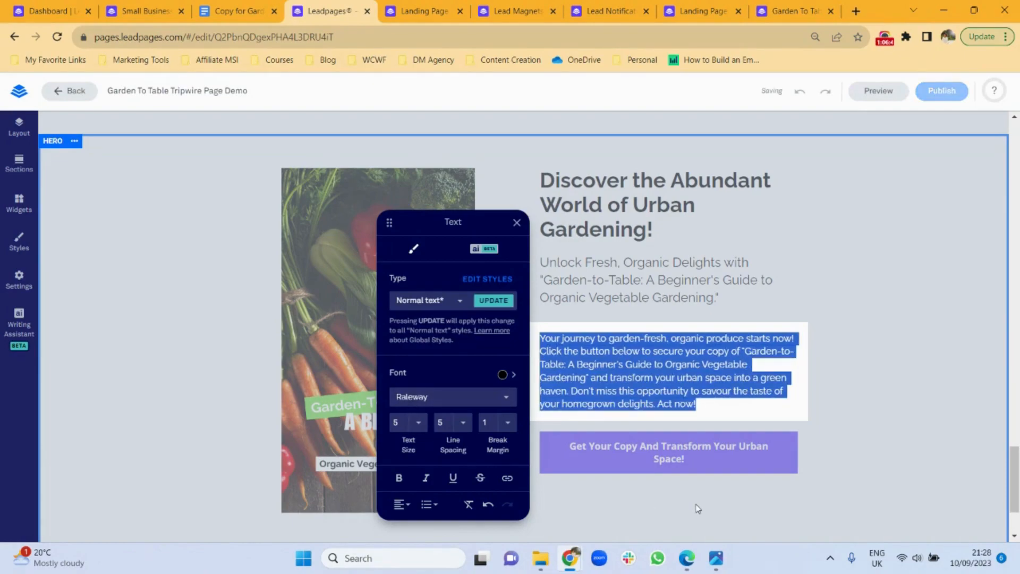
click(696, 508)
Check the final call to action in the Google Docs copy, then review the countdown and first Hero section in Leadpages
click(241, 8)
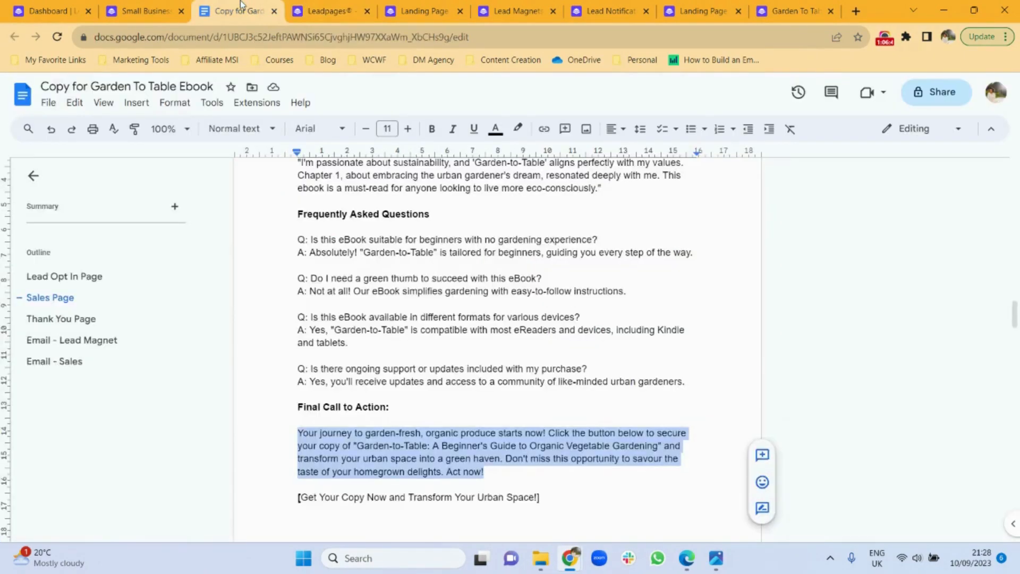
drag(326, 10, 362, 8)
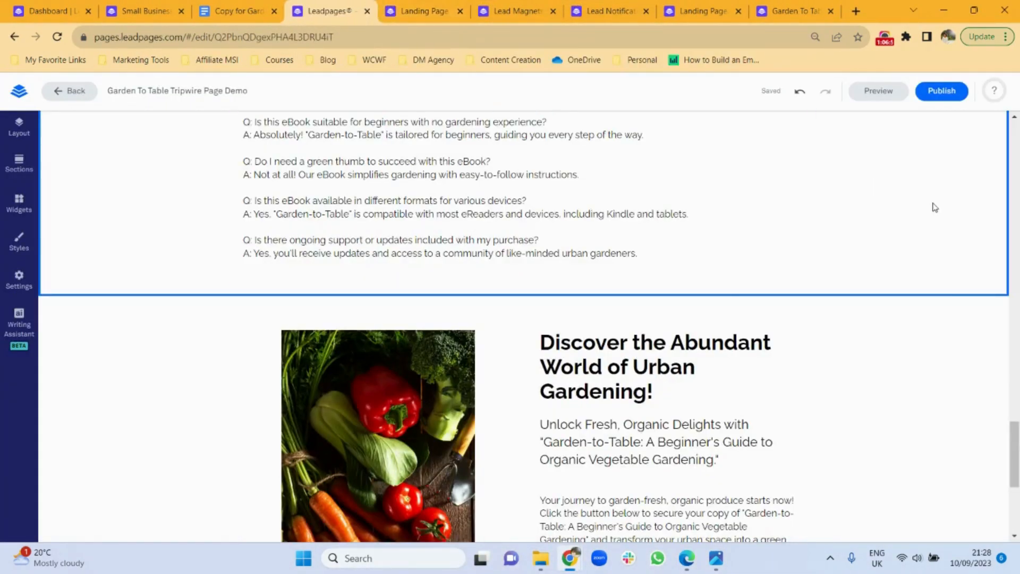
drag(1018, 449, 1018, 140)
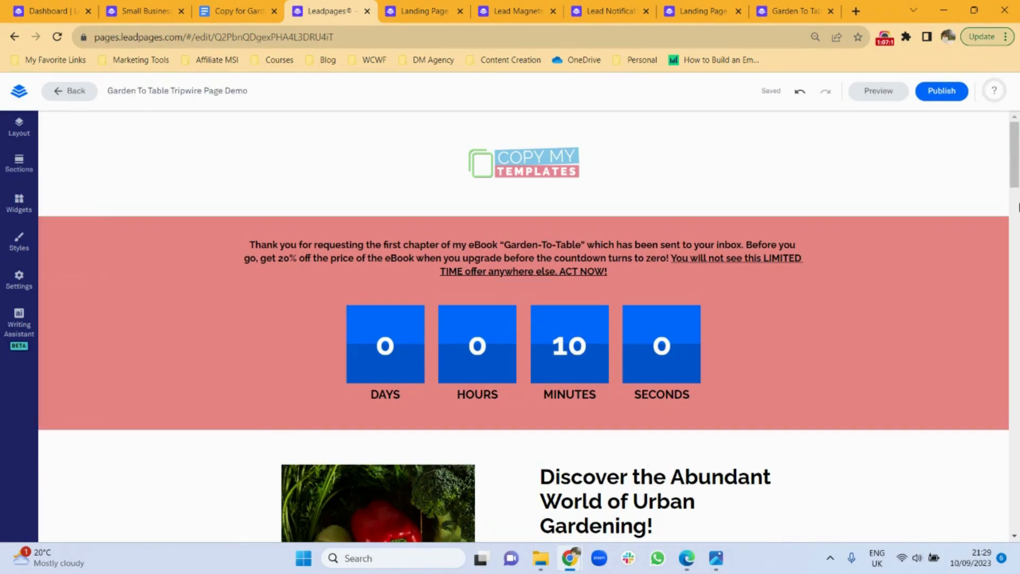
drag(1018, 175, 1018, 214)
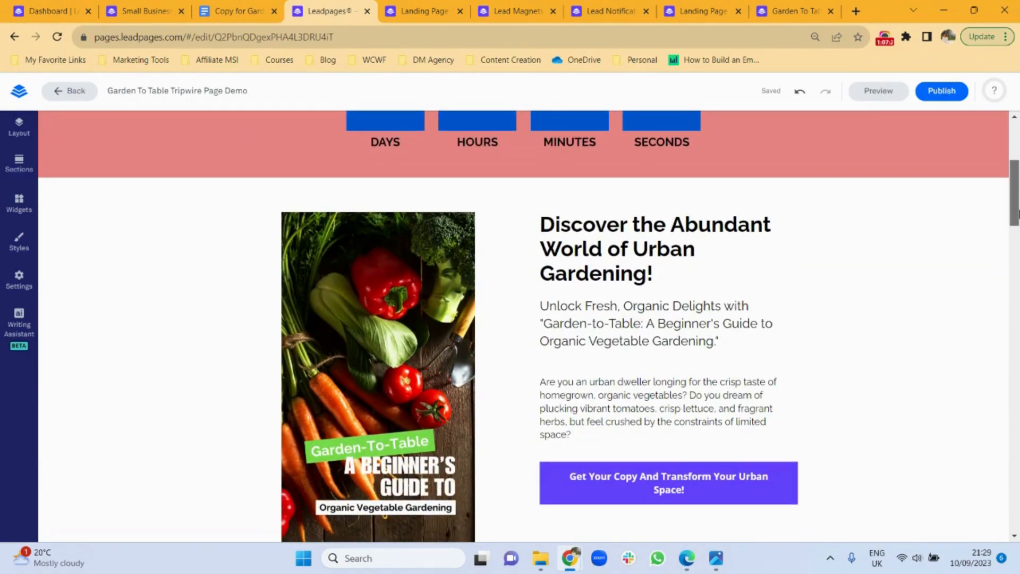
drag(1018, 213, 1018, 219)
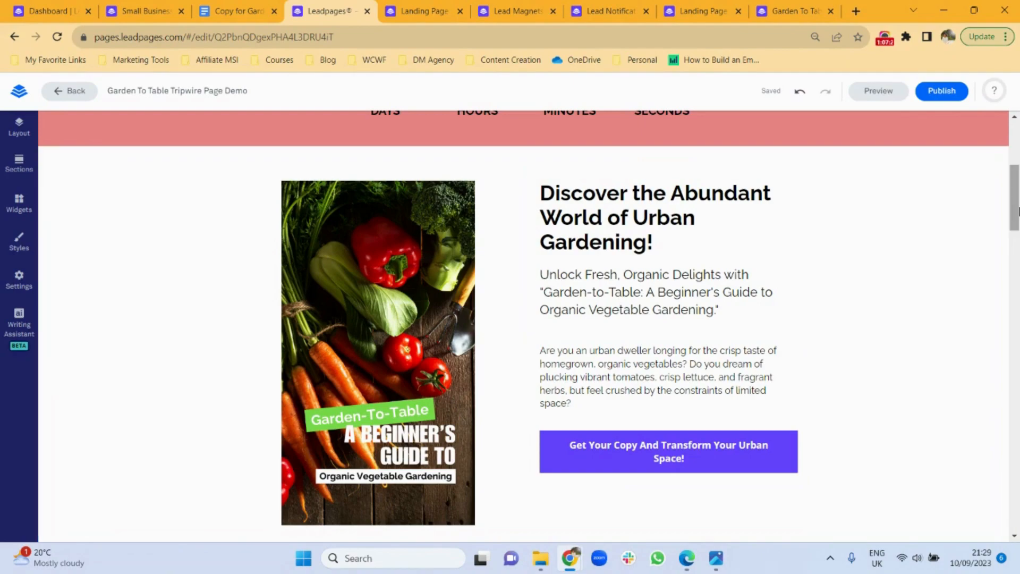
drag(1017, 198, 1018, 151)
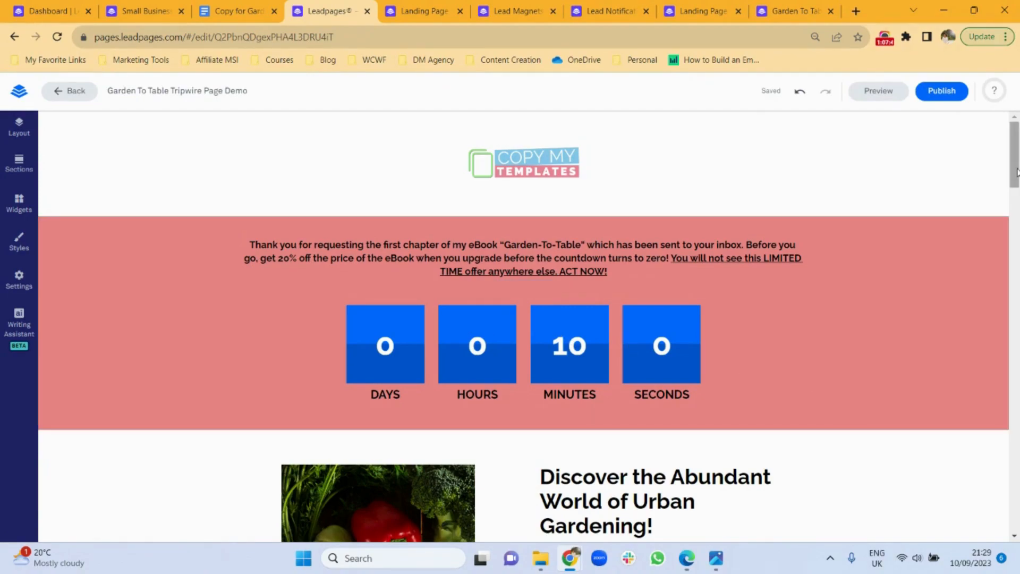
drag(1015, 169, 1015, 228)
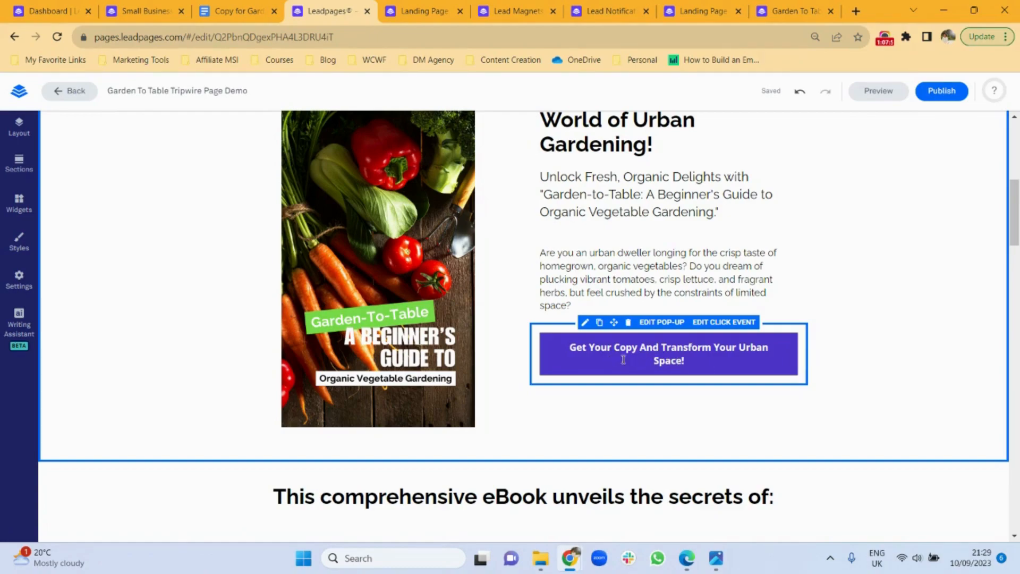
drag(1013, 223, 1011, 169)
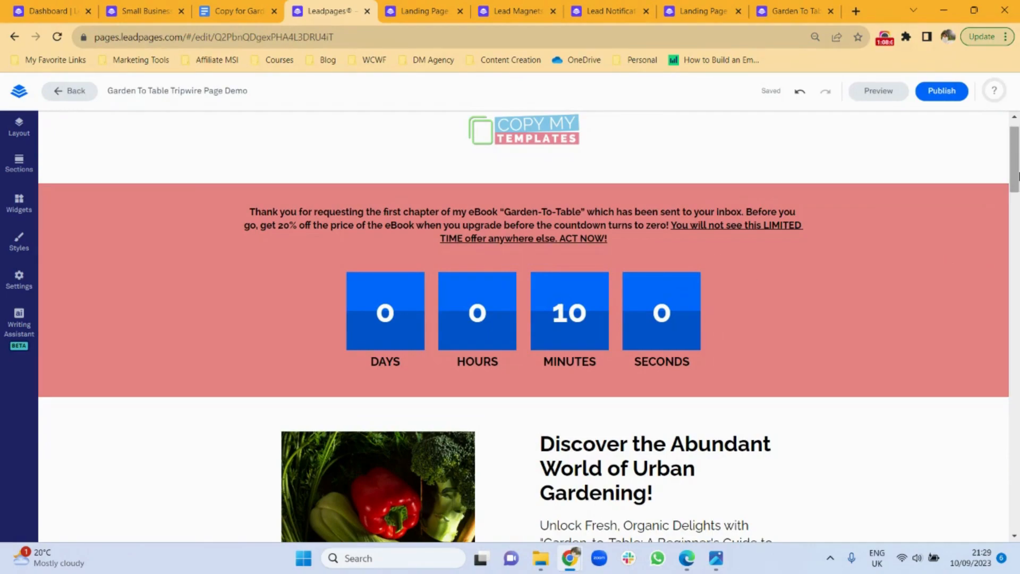
Add a single-column blank section between the first Hero section and the "This comprehensive eBook unveils the secrets of:" section
drag(1015, 168, 1015, 232)
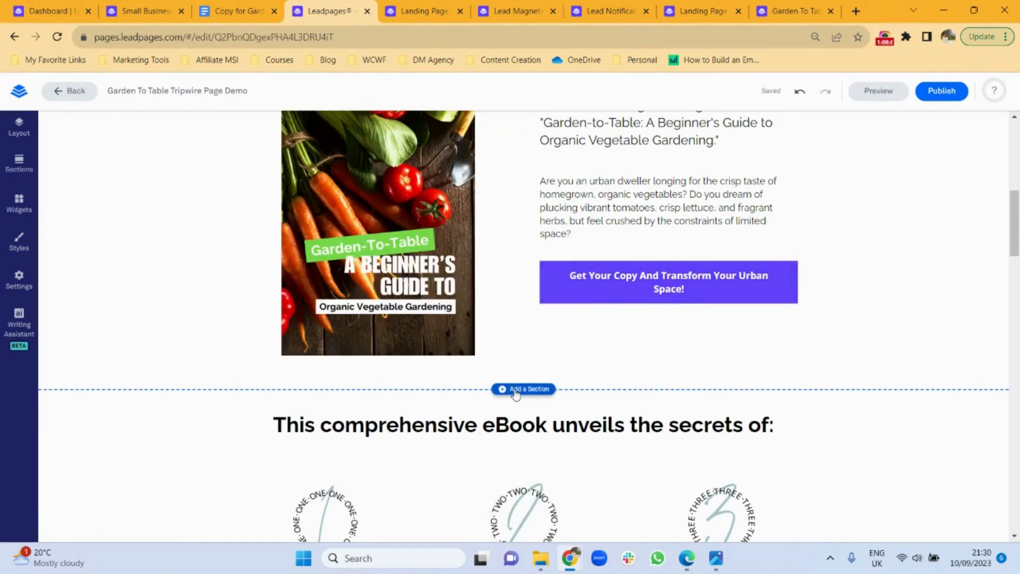
click(515, 391)
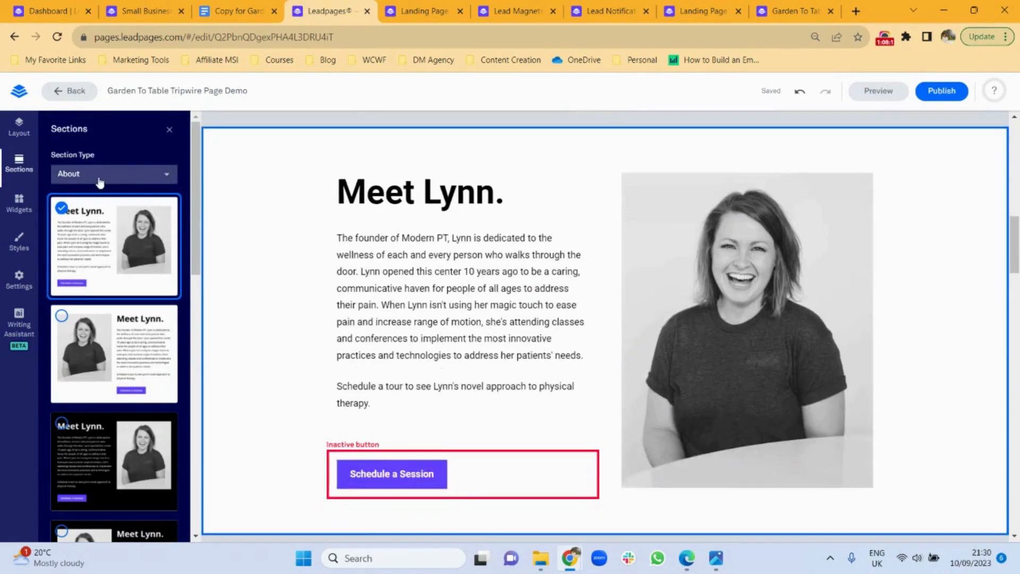
click(101, 183)
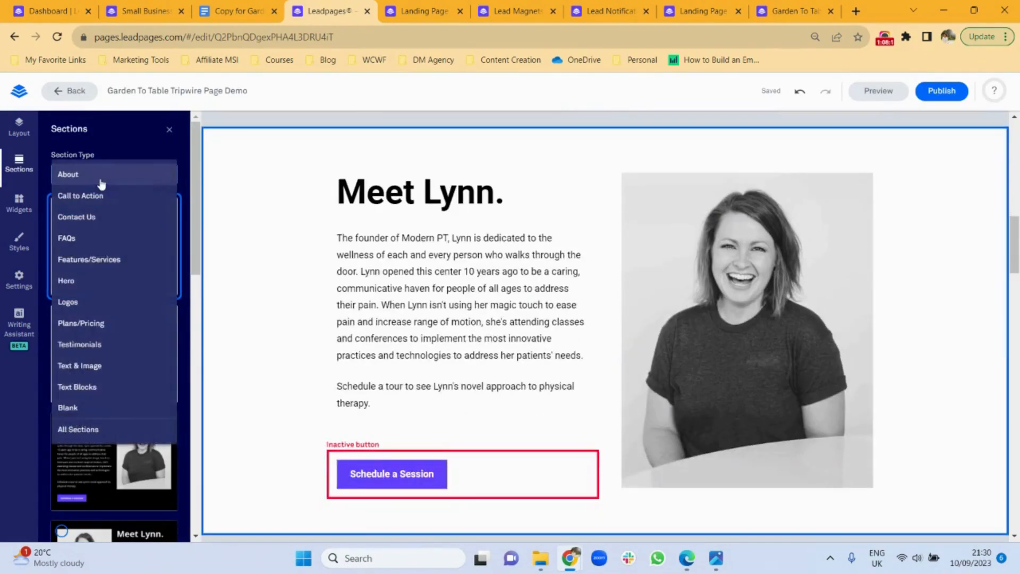
click(84, 408)
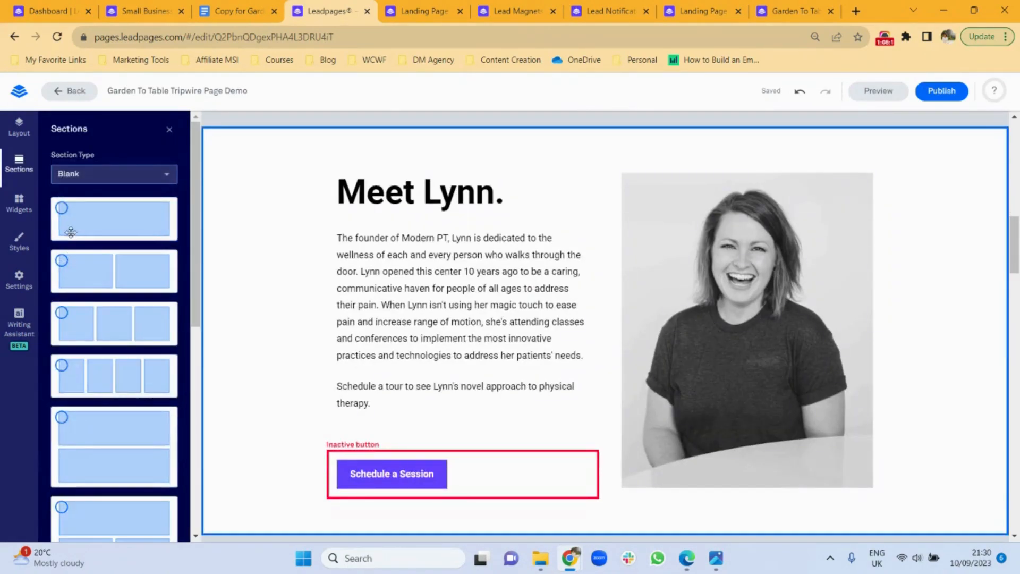
click(70, 236)
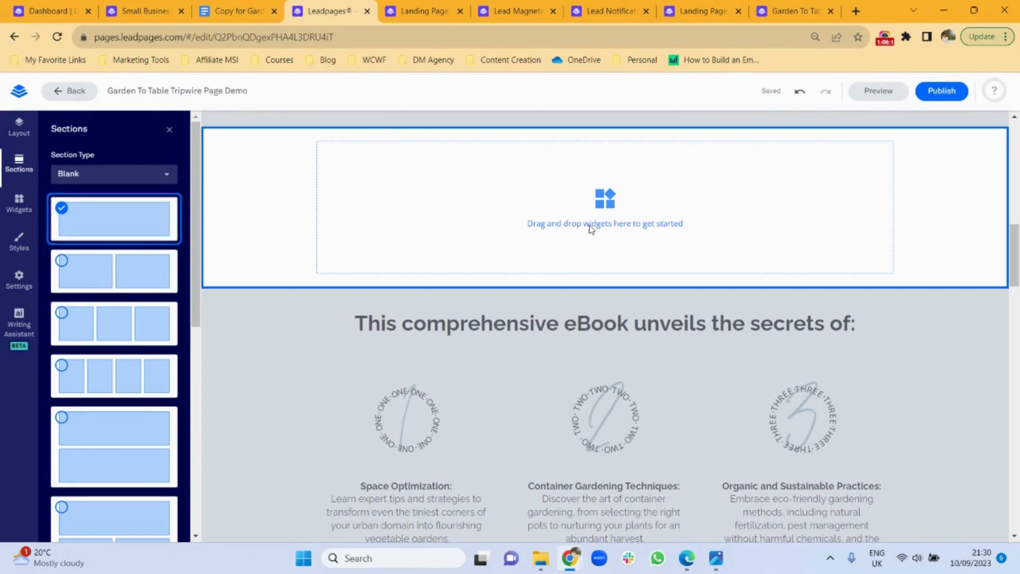
Move the "Get Your Copy And Transform Your Urban Space!" button from the first Hero section into the empty blank section below it
scroll(1018, 261, up, 5)
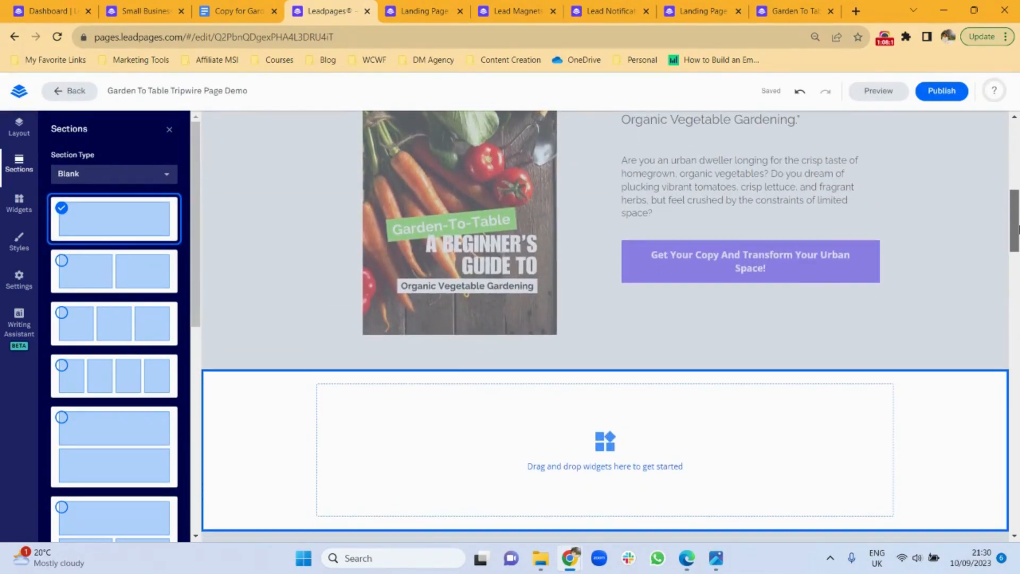
click(930, 199)
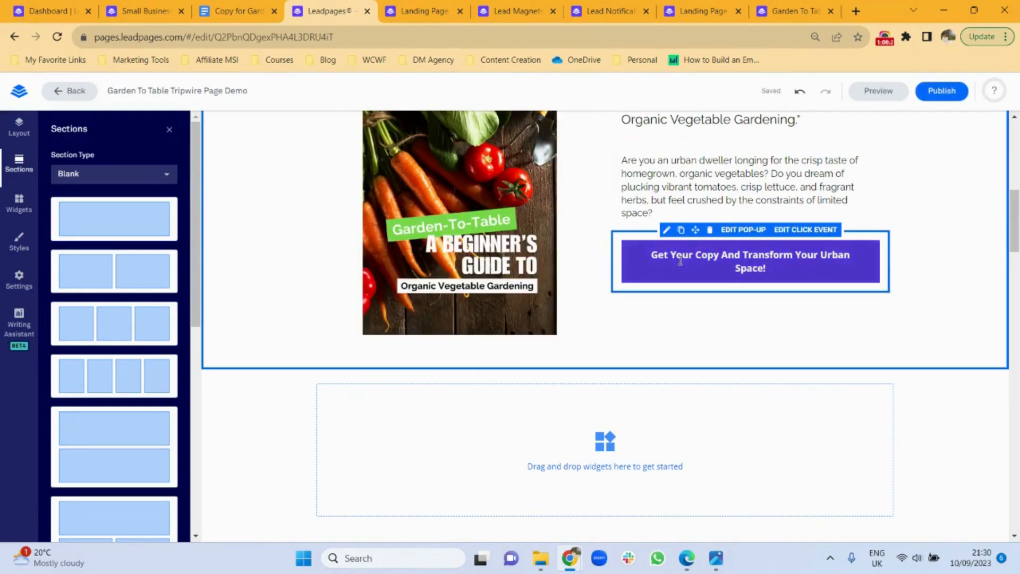
drag(696, 229, 628, 468)
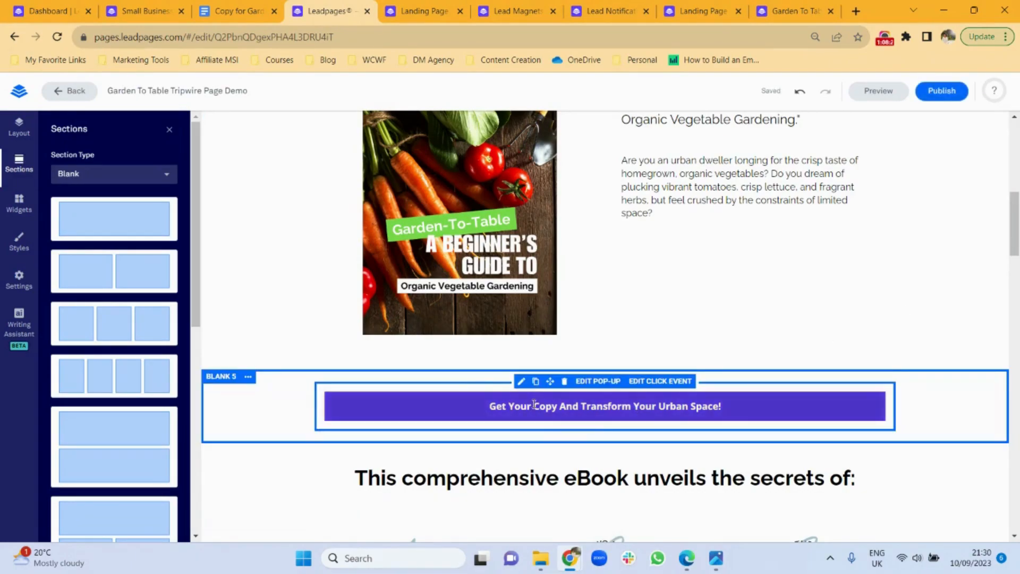
Add a single-column blank section at the end of the page and move the last Hero section's call-to-action button into it
drag(1014, 250, 1012, 539)
mouse_move(542, 417)
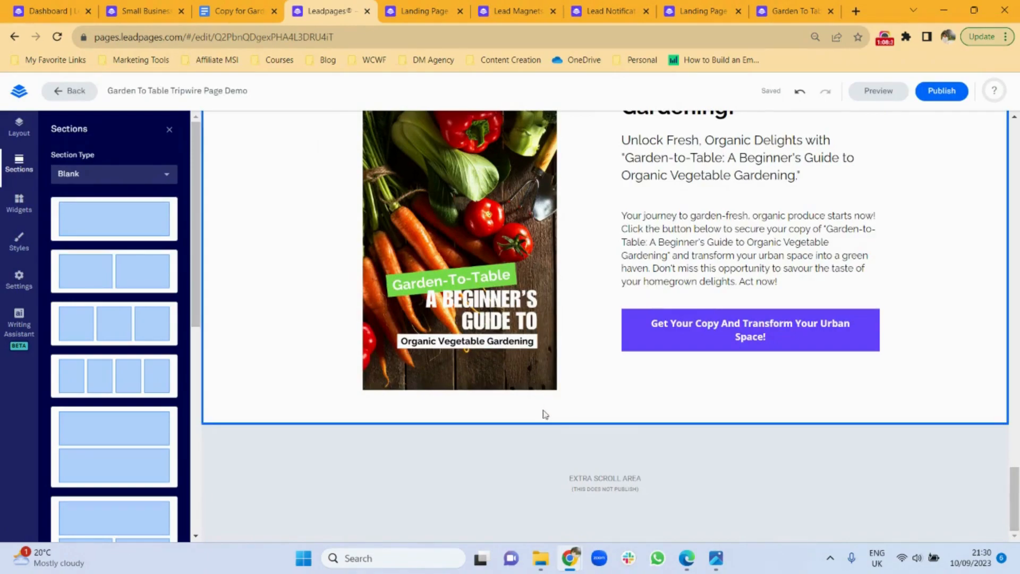
click(581, 424)
click(61, 210)
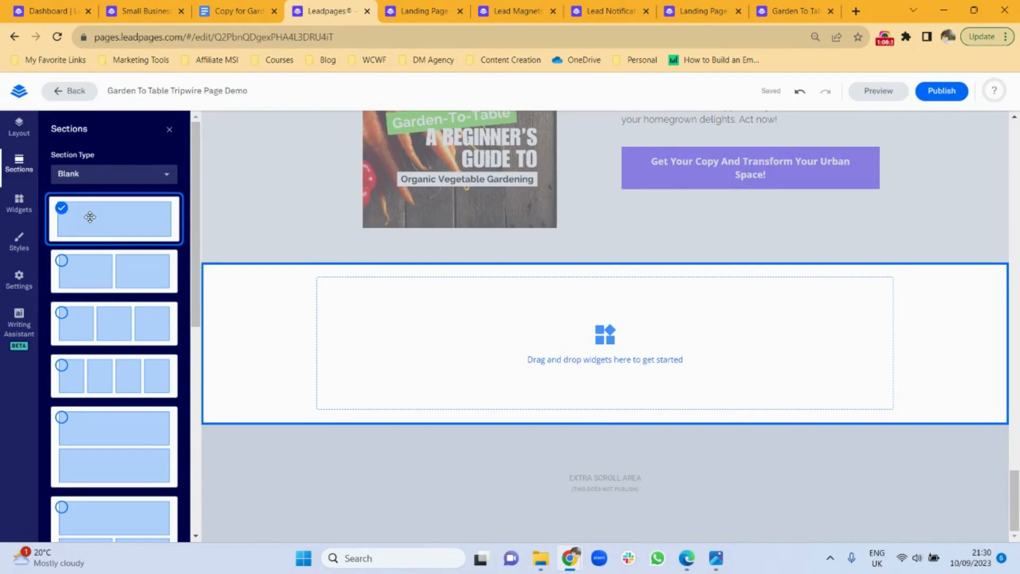
click(916, 209)
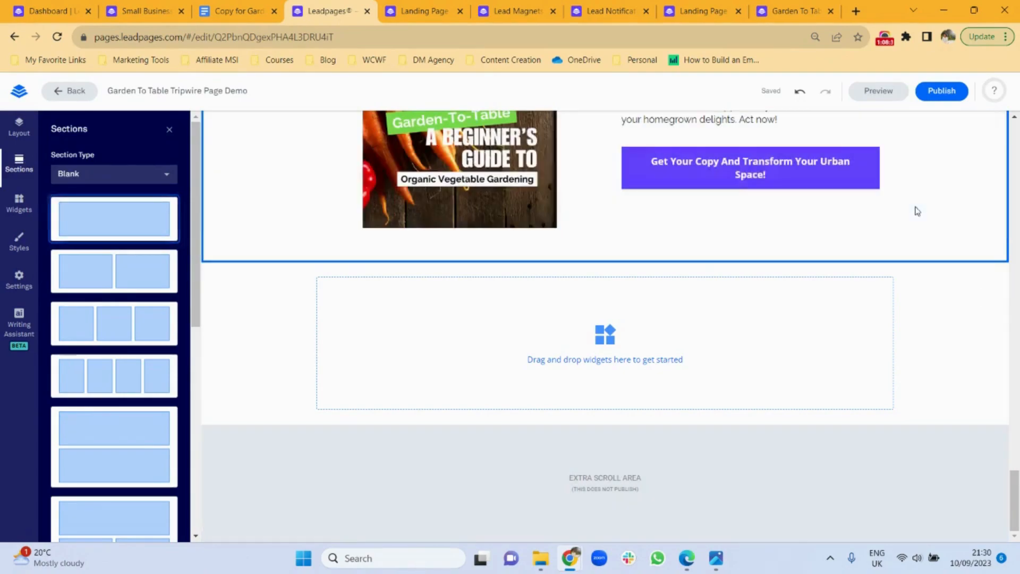
drag(698, 139, 657, 321)
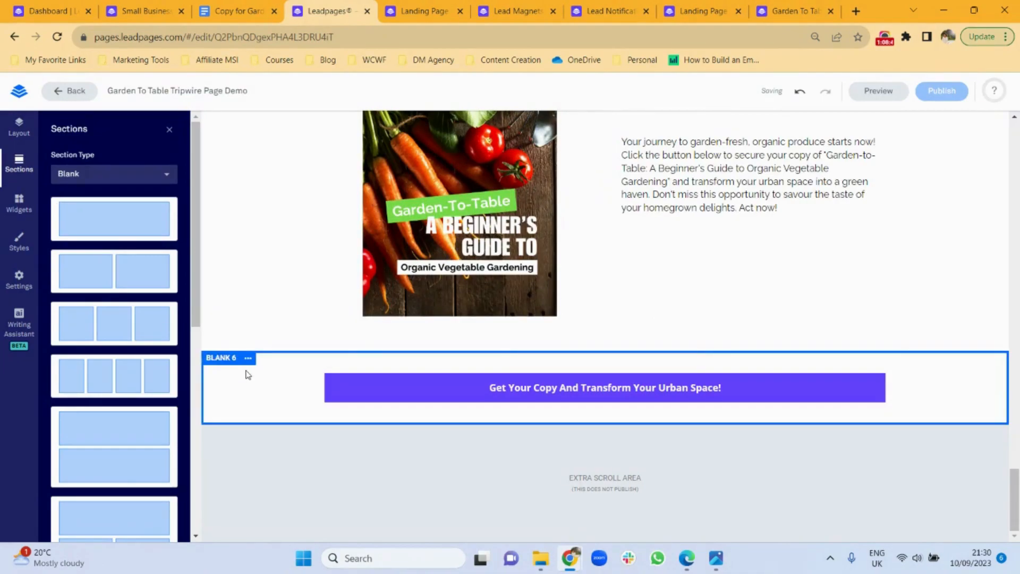
Rename the Blank 6 section at the end of the page as "CTA 2"
click(247, 358)
click(275, 365)
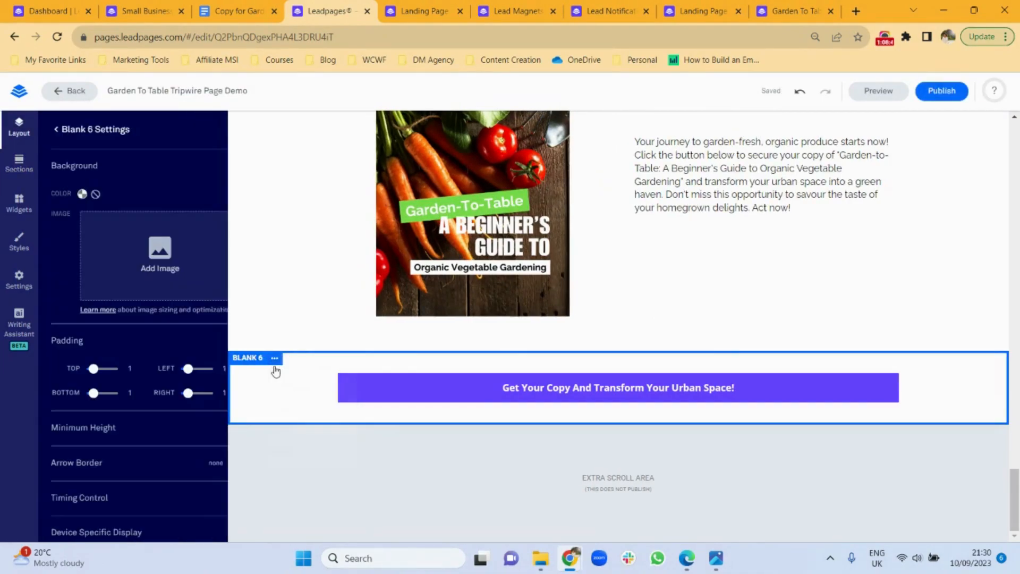
click(58, 128)
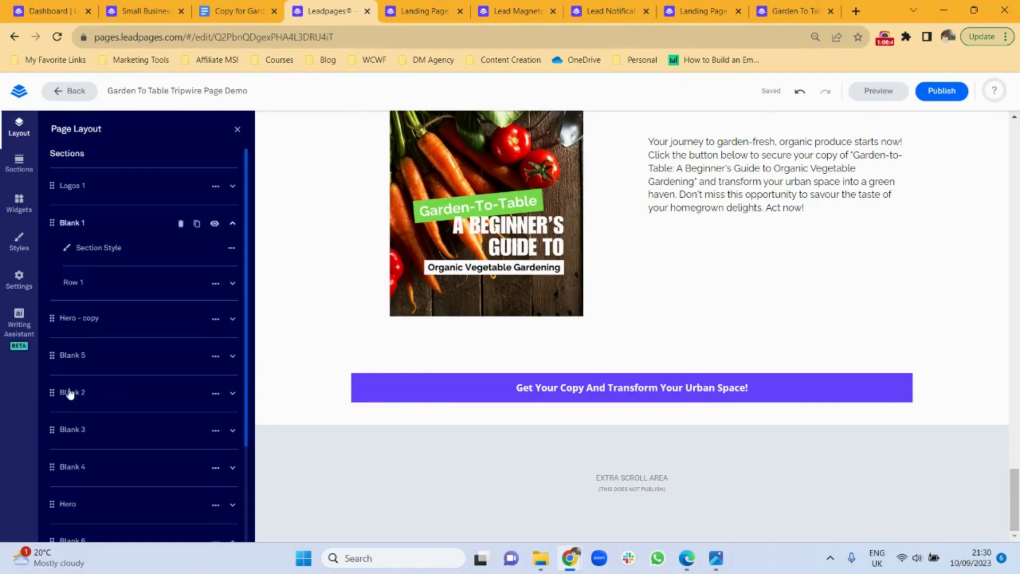
drag(246, 445, 248, 540)
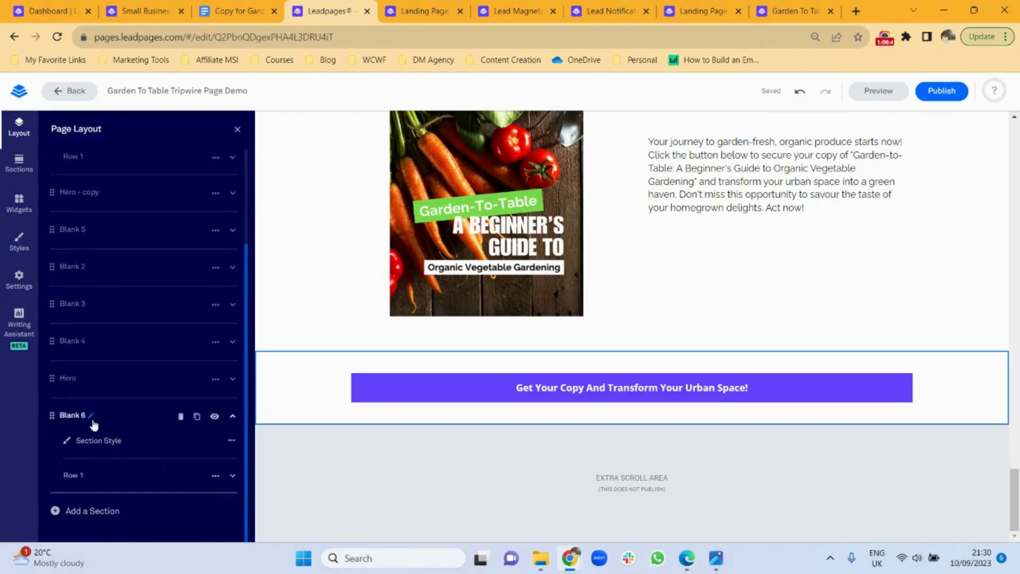
click(77, 415)
triple_click(77, 415)
text(CTA 2)
click(148, 416)
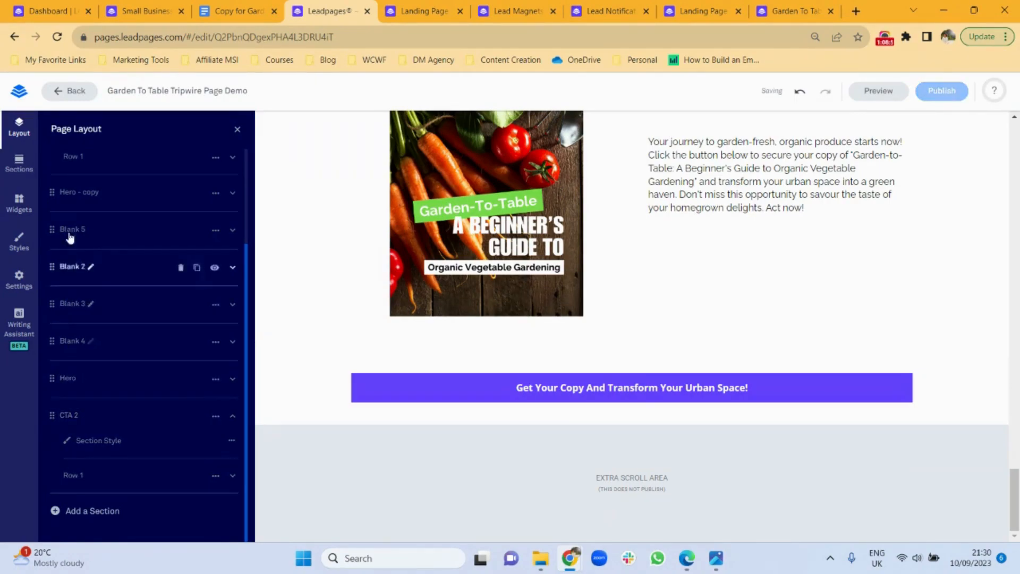
Rename the last Hero section, just above CTA 2, as "Final CTA with Image"
click(82, 380)
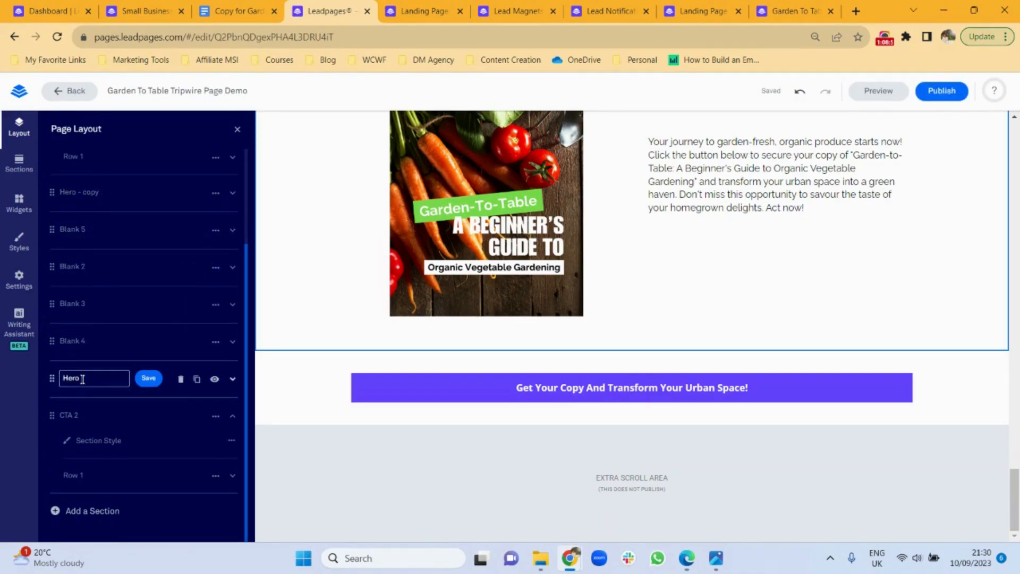
double_click(69, 378)
text(Final CTA with Image)
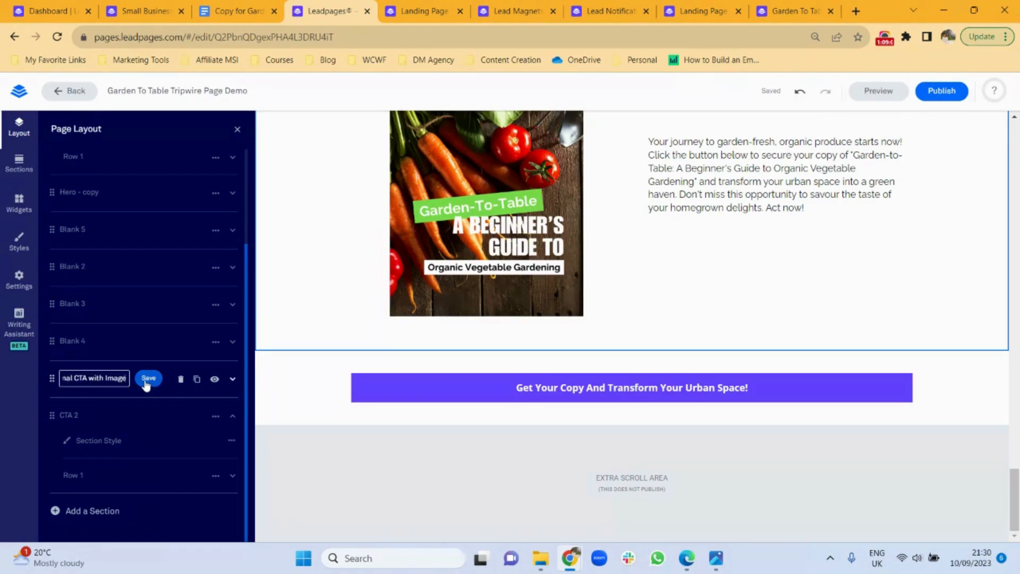
click(147, 379)
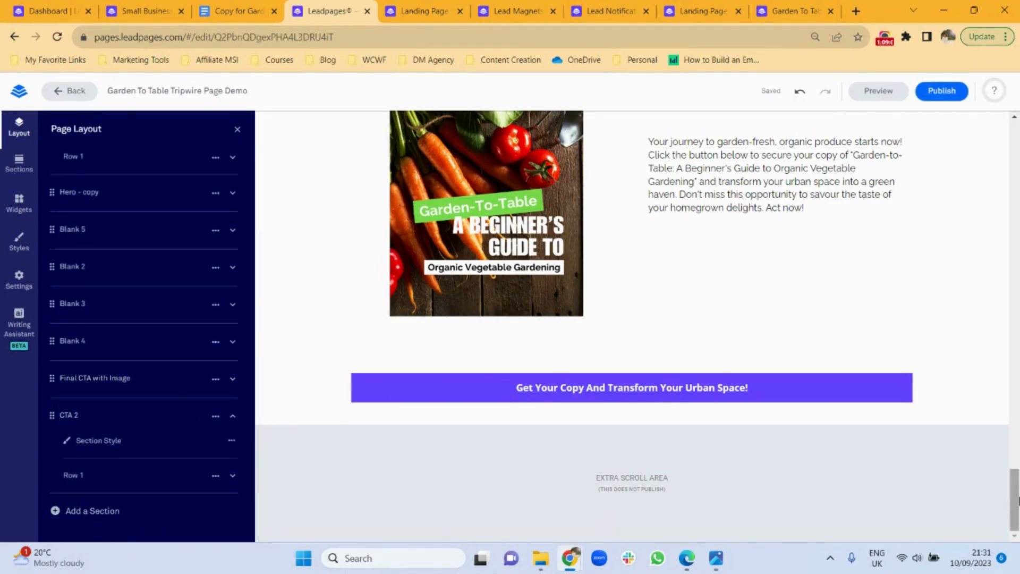
Rename the Blank 5 section holding the button below the first Hero as "CTA 1"
drag(1017, 500, 1016, 239)
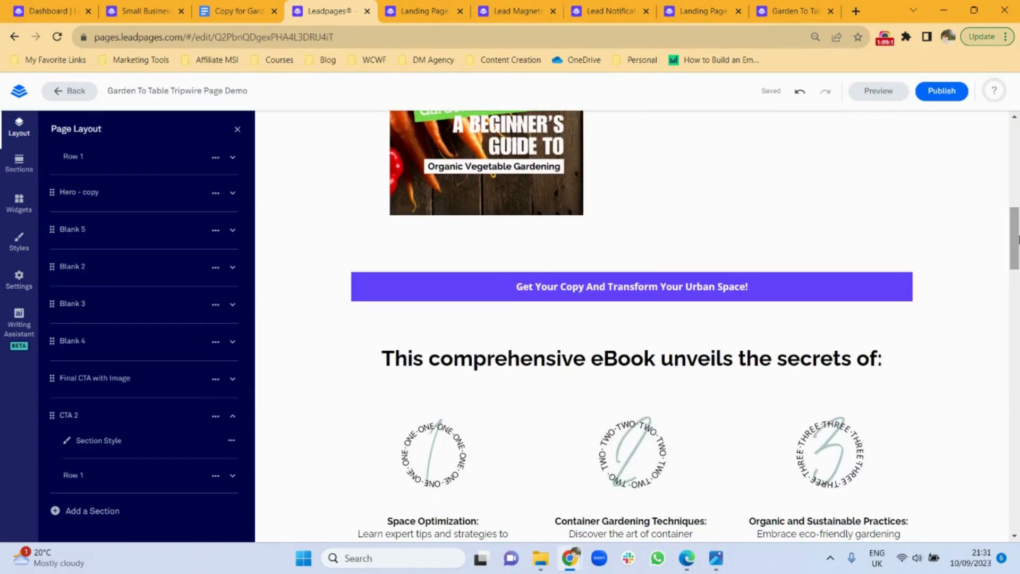
click(302, 257)
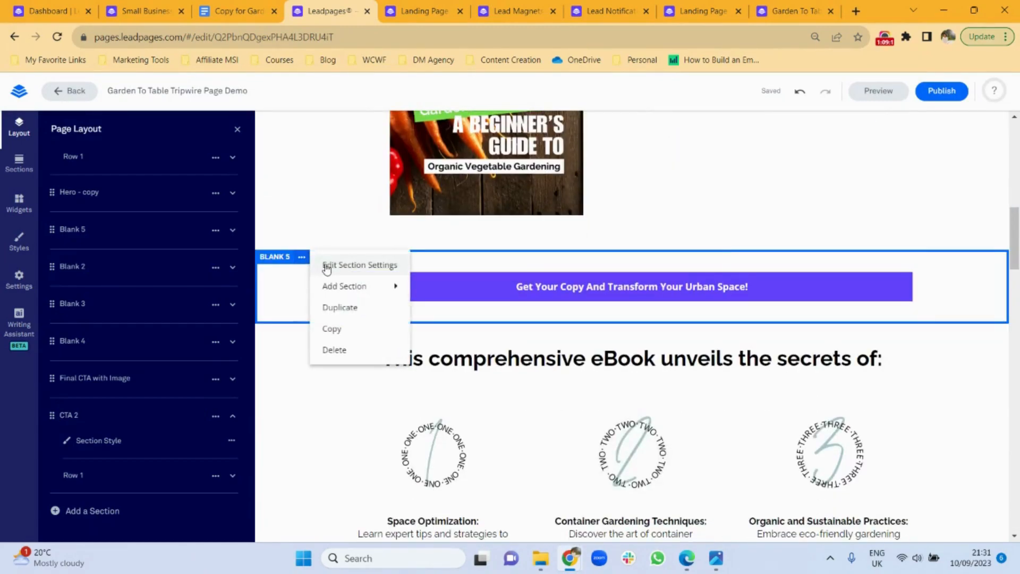
click(328, 266)
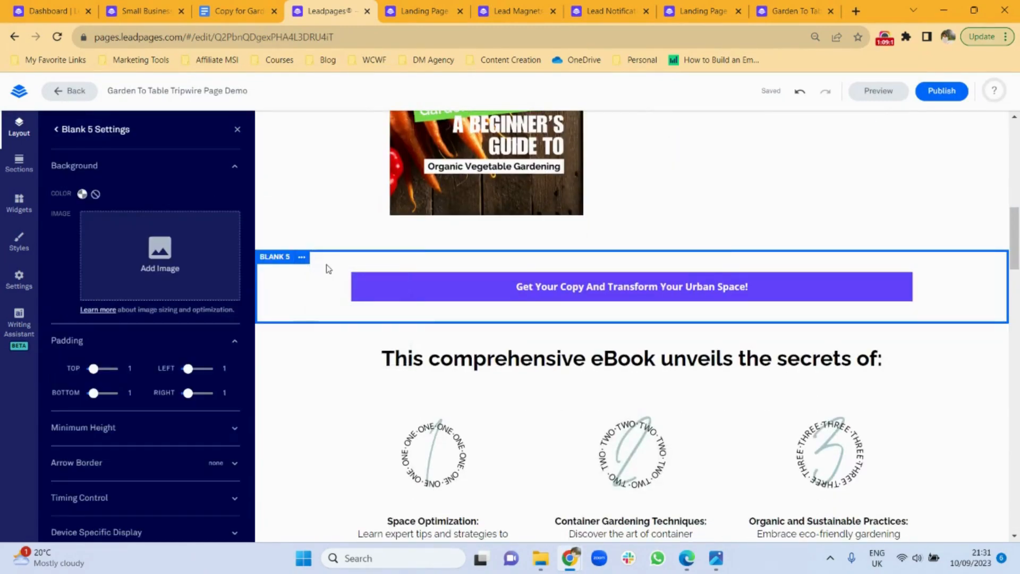
click(54, 133)
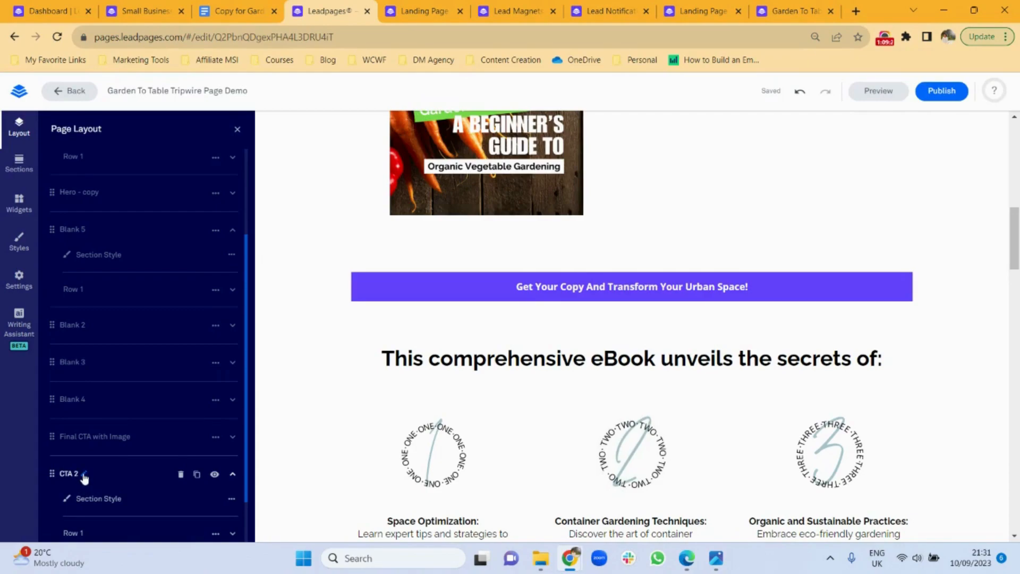
drag(247, 467, 193, 382)
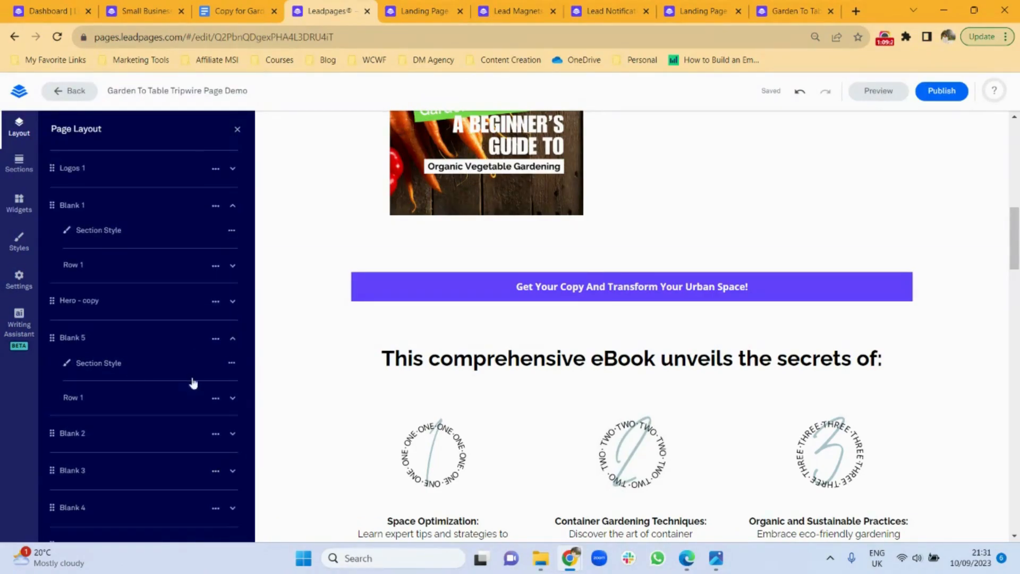
click(91, 342)
double_click(79, 338)
text(CTA)
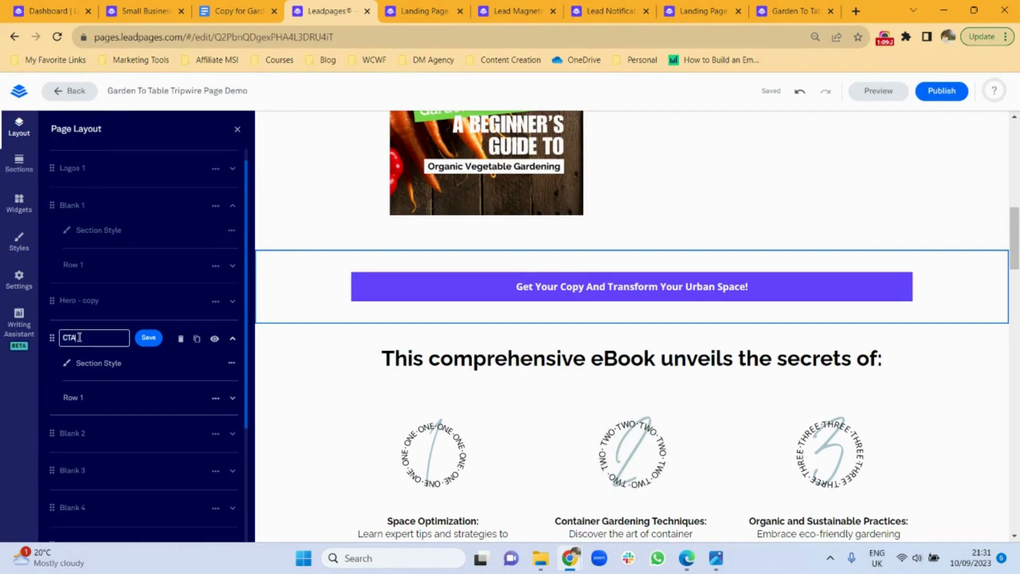
click(148, 337)
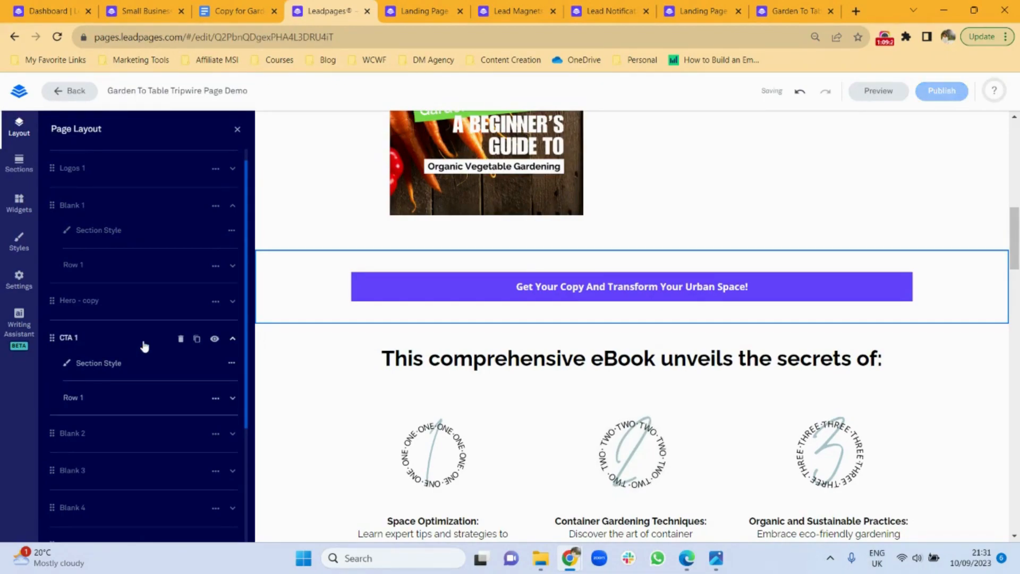
click(238, 129)
Set the countdown timer to hide the CTA 1 and CTA 2 sections at expiration
drag(1012, 243, 1012, 158)
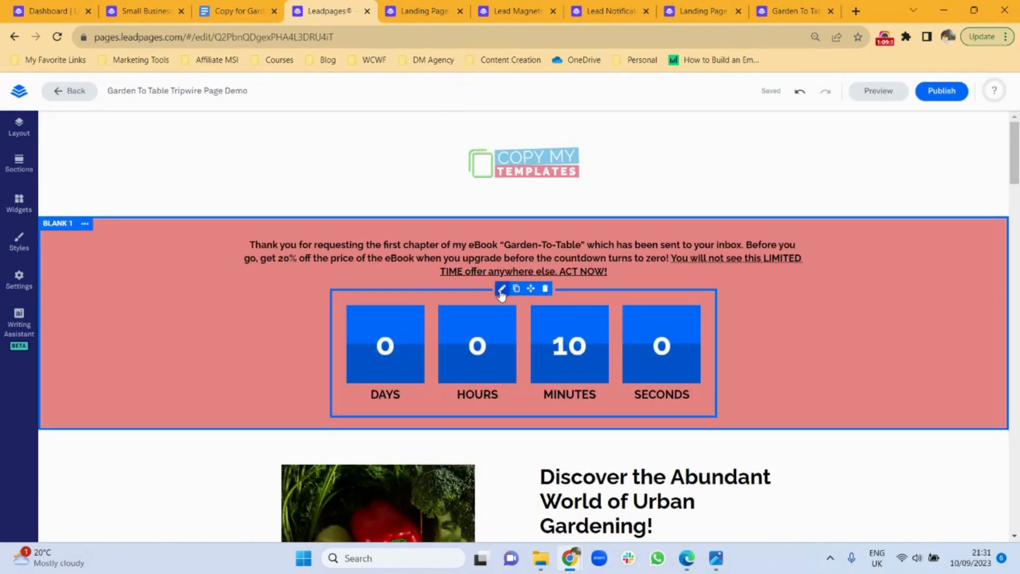
click(501, 290)
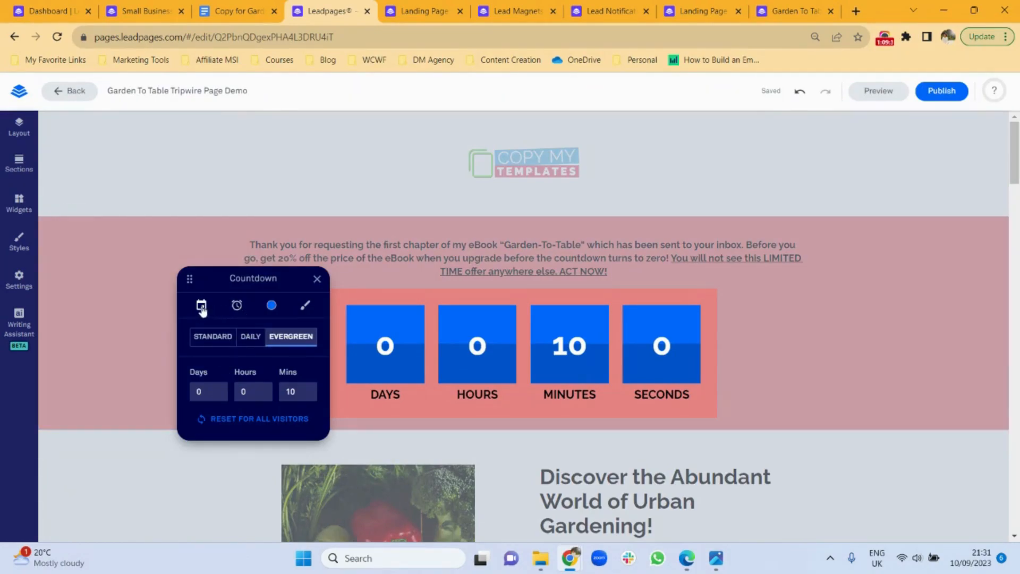
click(236, 313)
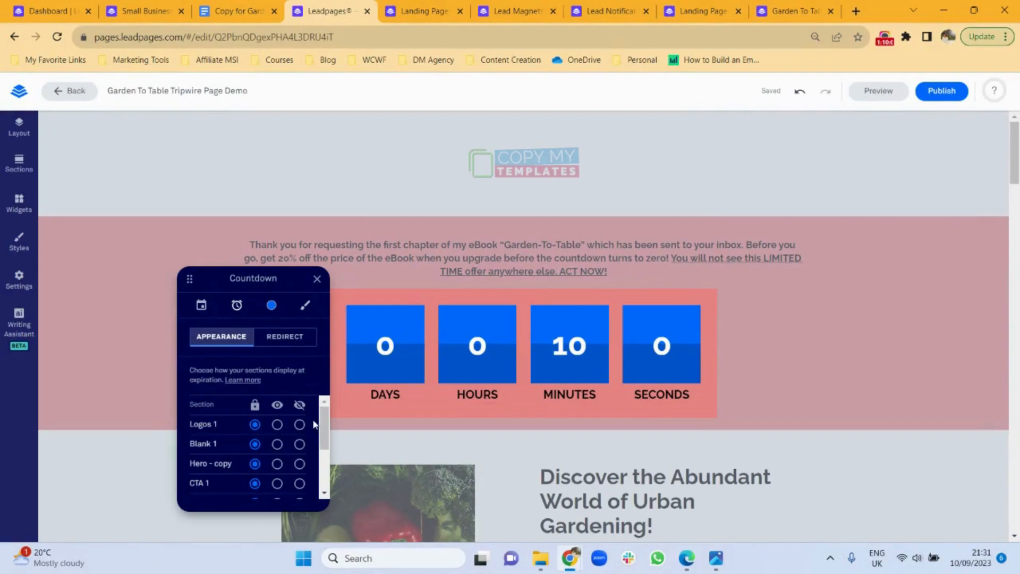
click(301, 484)
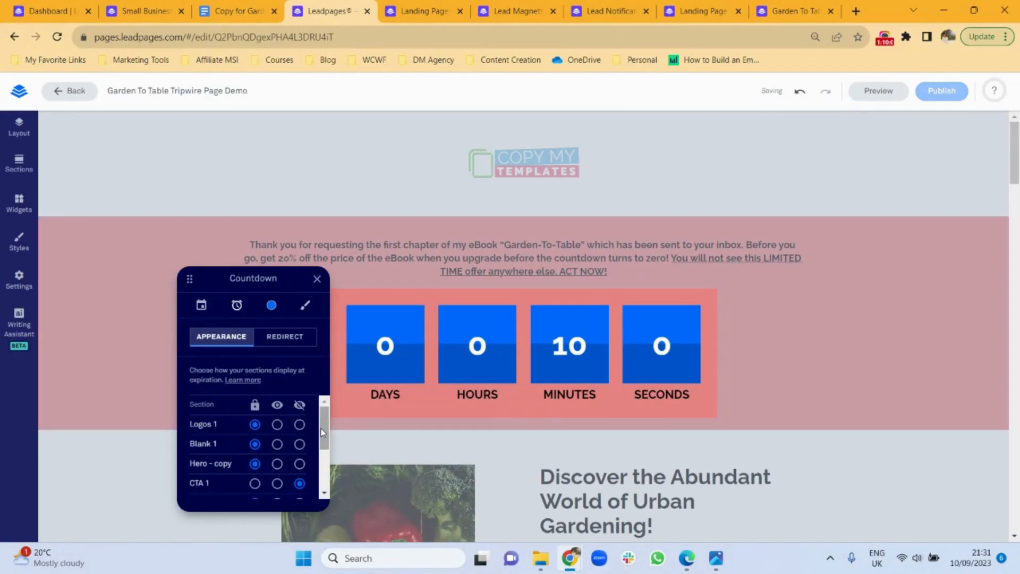
drag(323, 425, 322, 476)
click(300, 489)
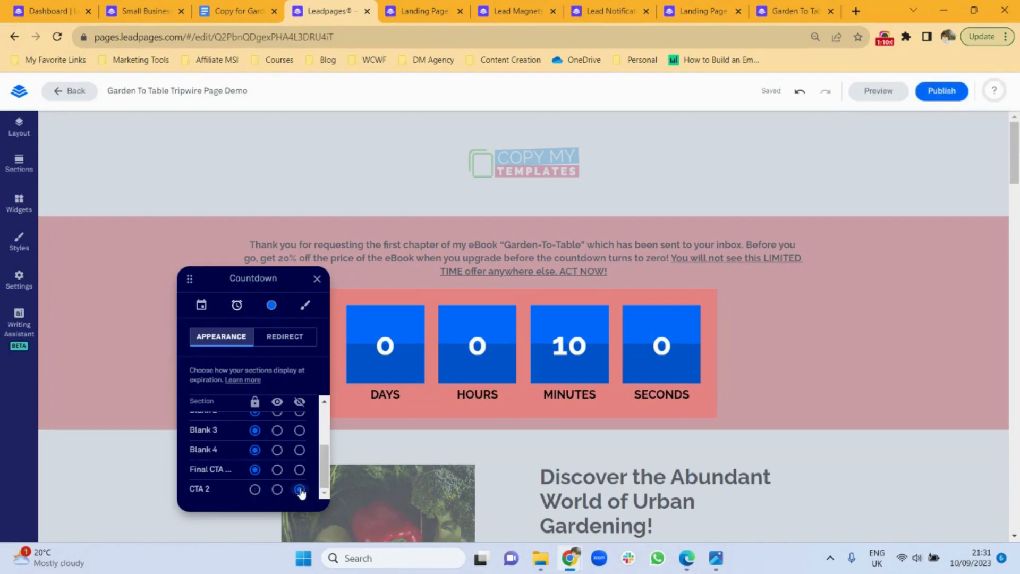
drag(325, 472, 324, 420)
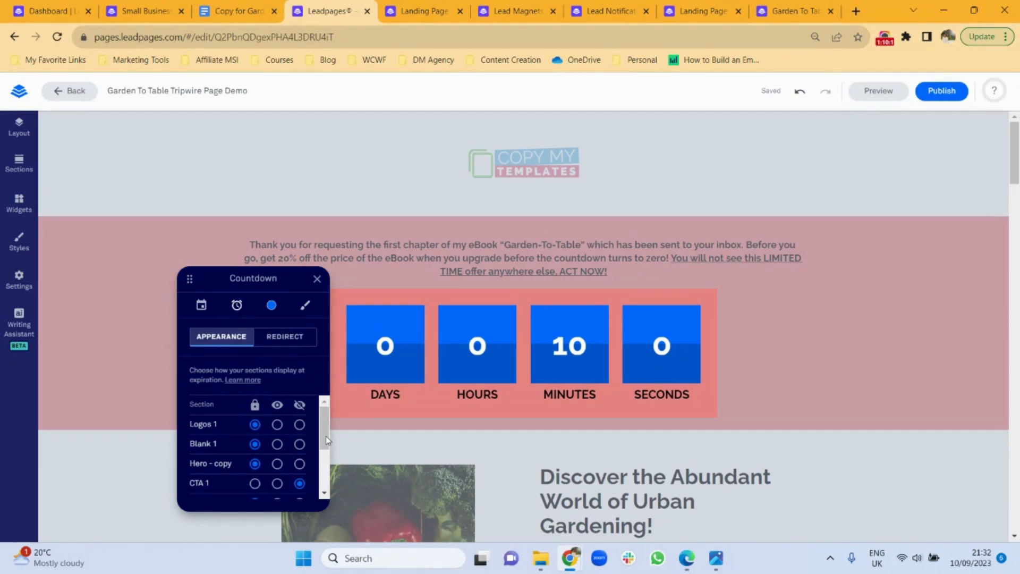
drag(327, 441, 326, 485)
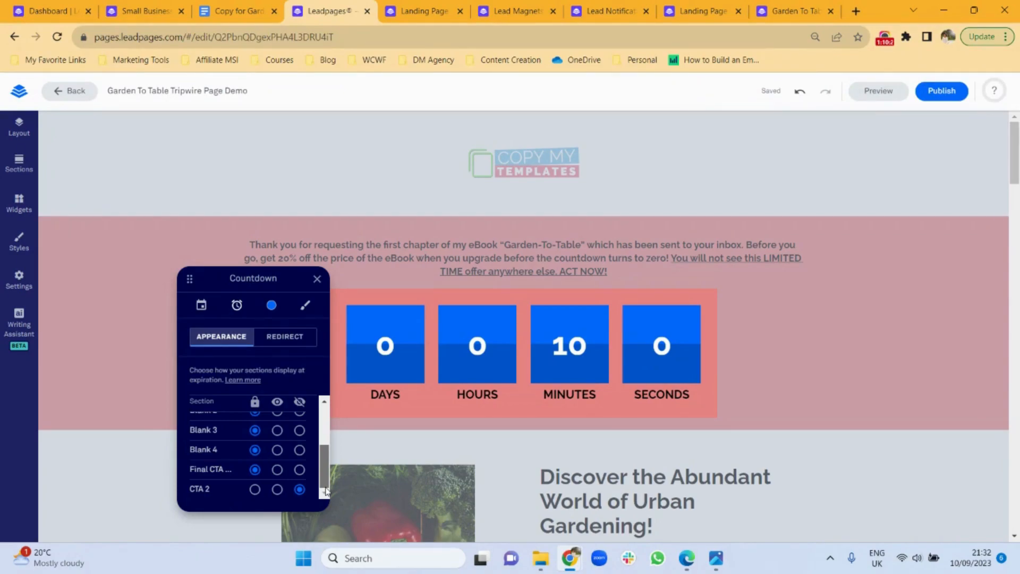
click(317, 279)
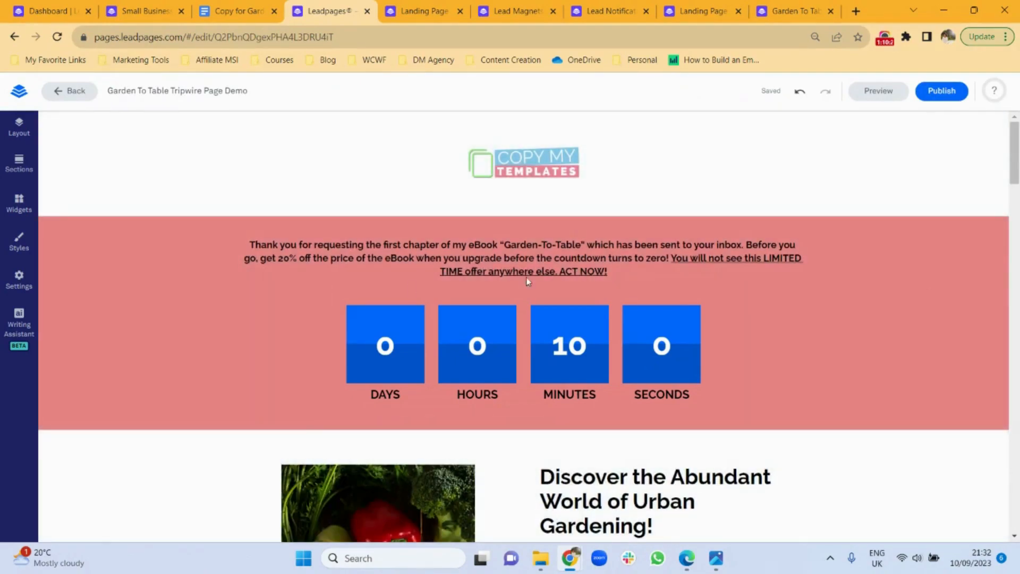
drag(1015, 182, 1015, 160)
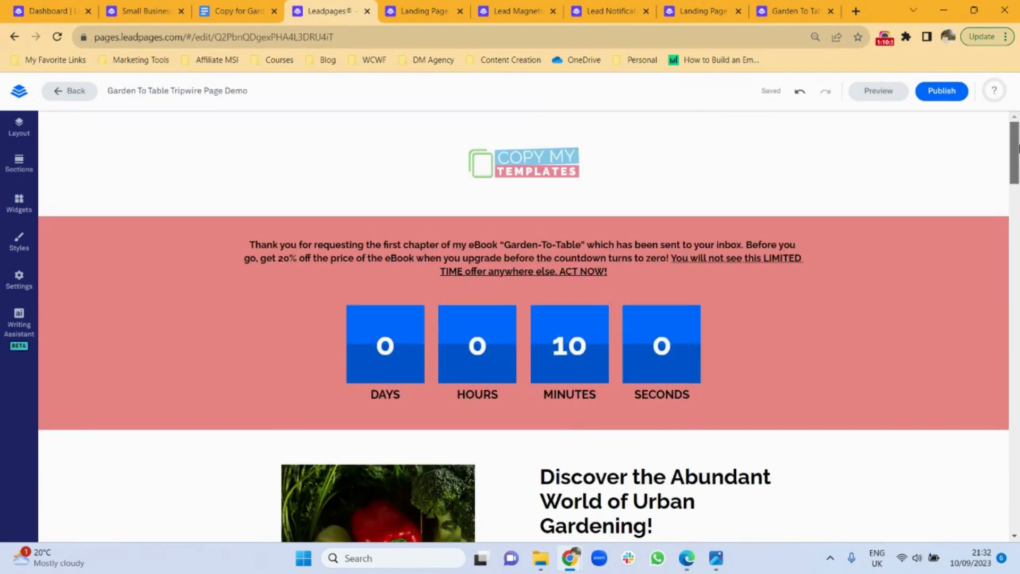
Publish the tripwire page on copymytemplates.com with the slug shortened to "garden-to-table-tripwire"
click(939, 92)
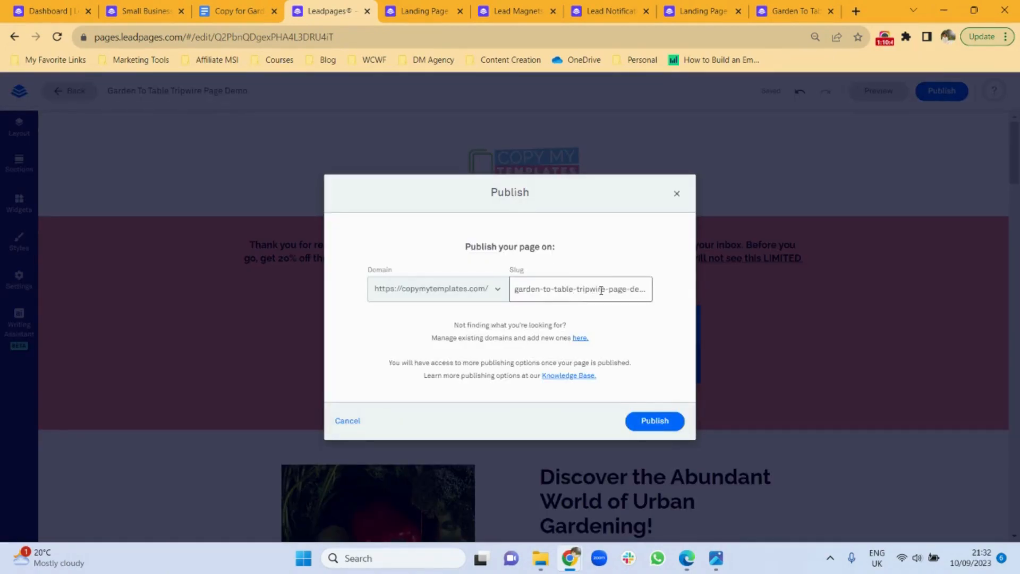
drag(607, 289, 664, 294)
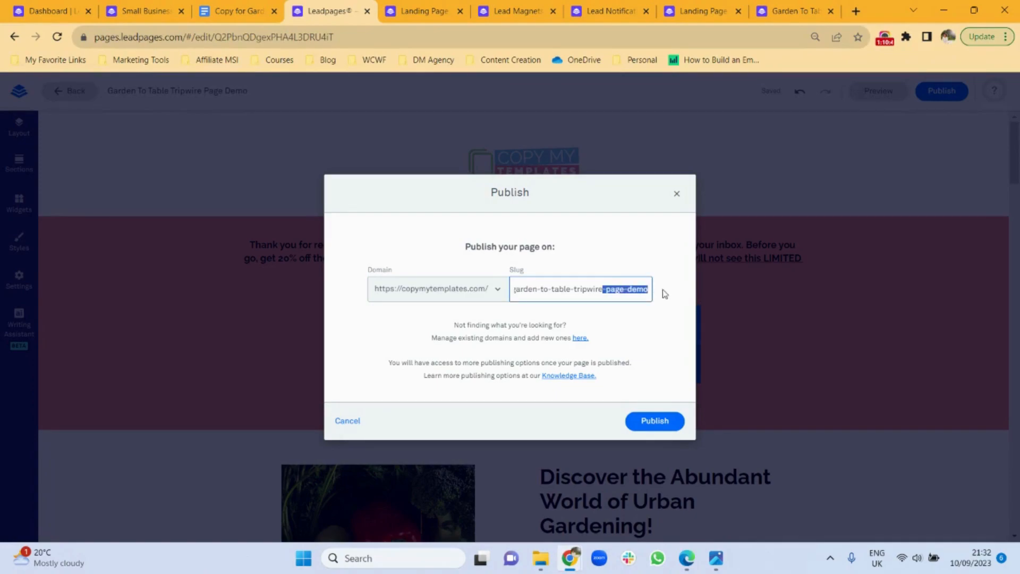
key(BackSpace)
click(636, 417)
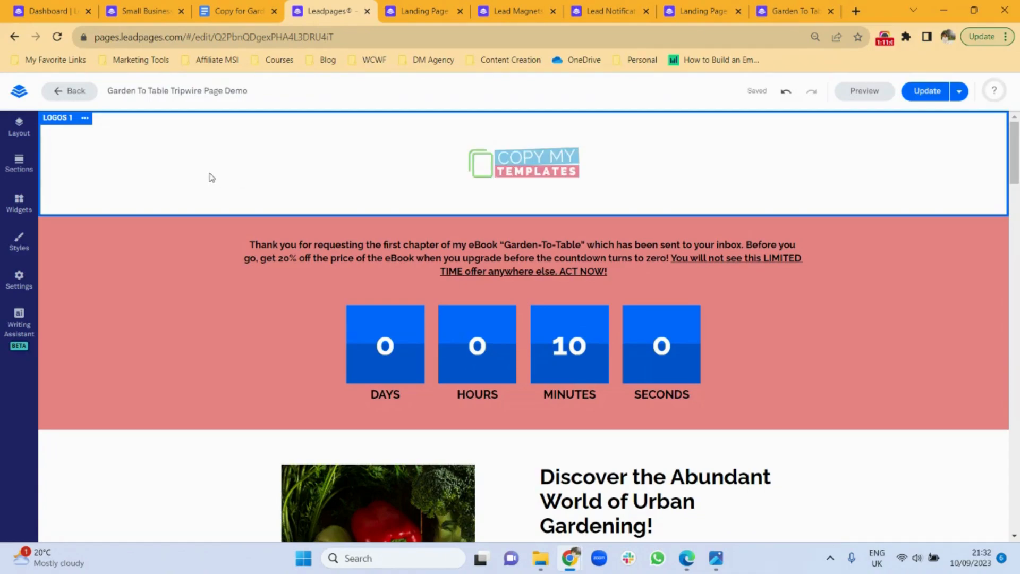
Start a new landing page from the Blank template
click(16, 95)
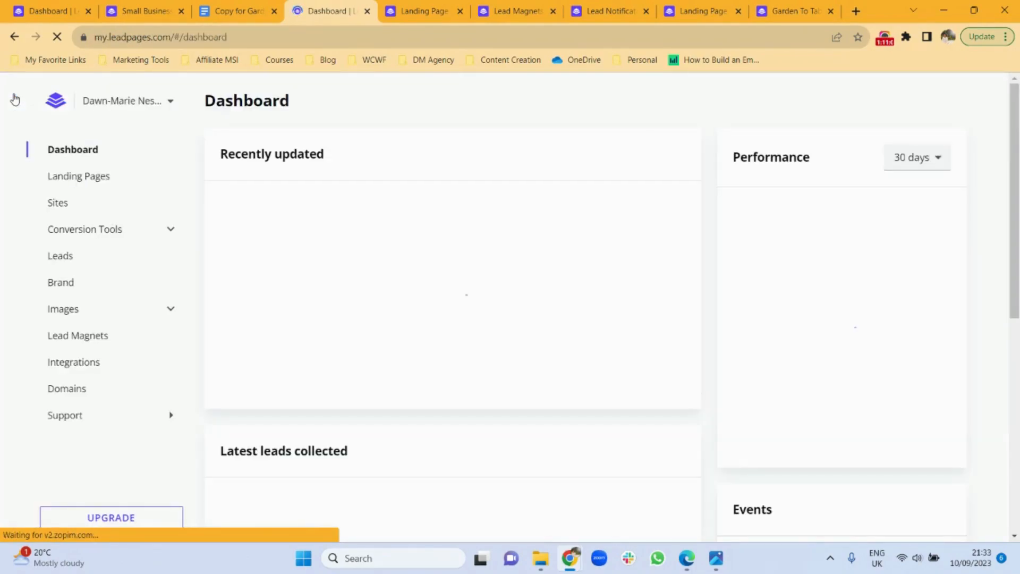
click(63, 179)
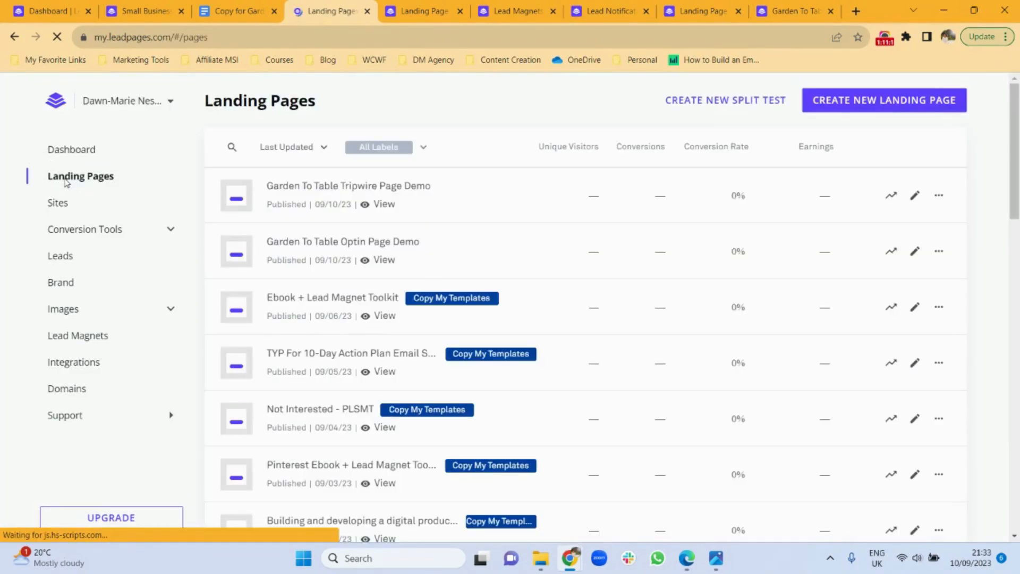
click(874, 105)
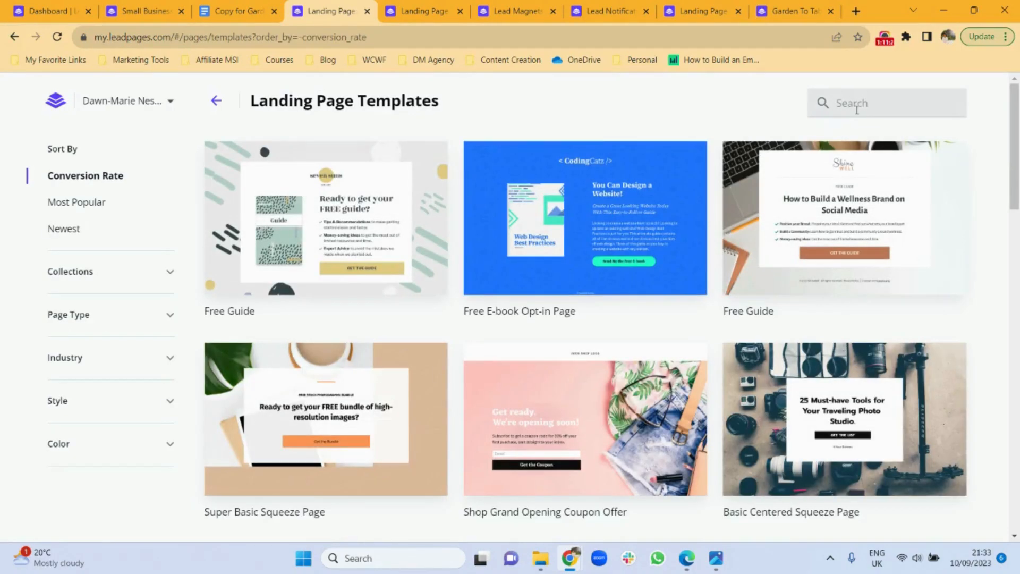
click(857, 109)
text(Blank)
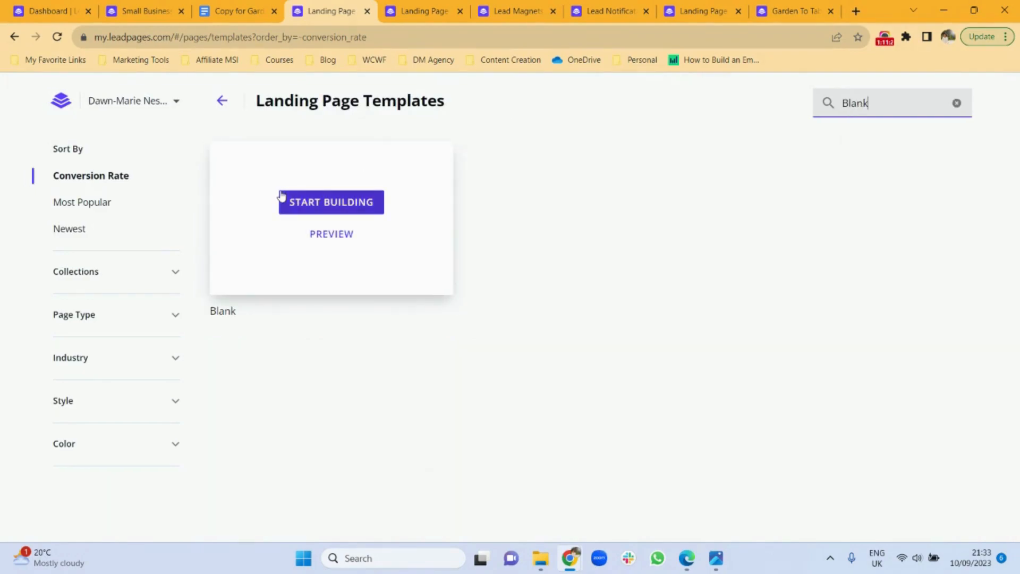
click(308, 207)
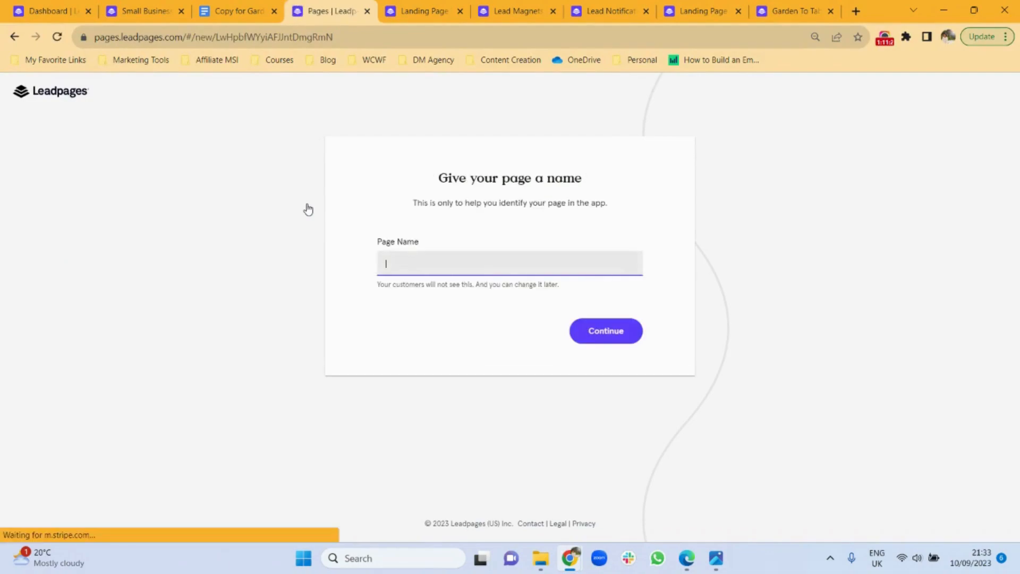
Name the new page "Garden To Table Thank You" and continue to the editor
text(Garden To Table Optin Page Demo)
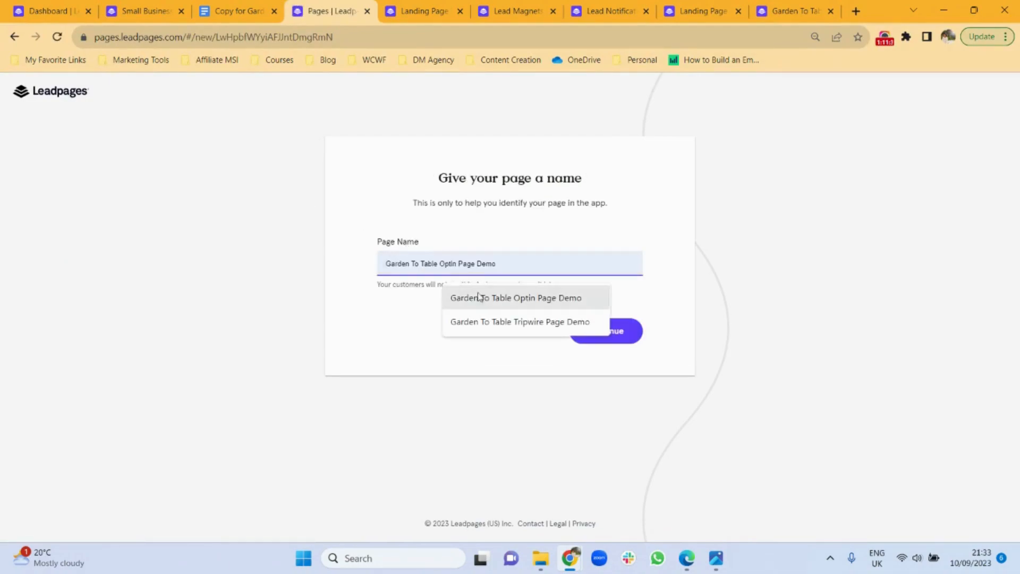
click(515, 298)
key(BackSpace)
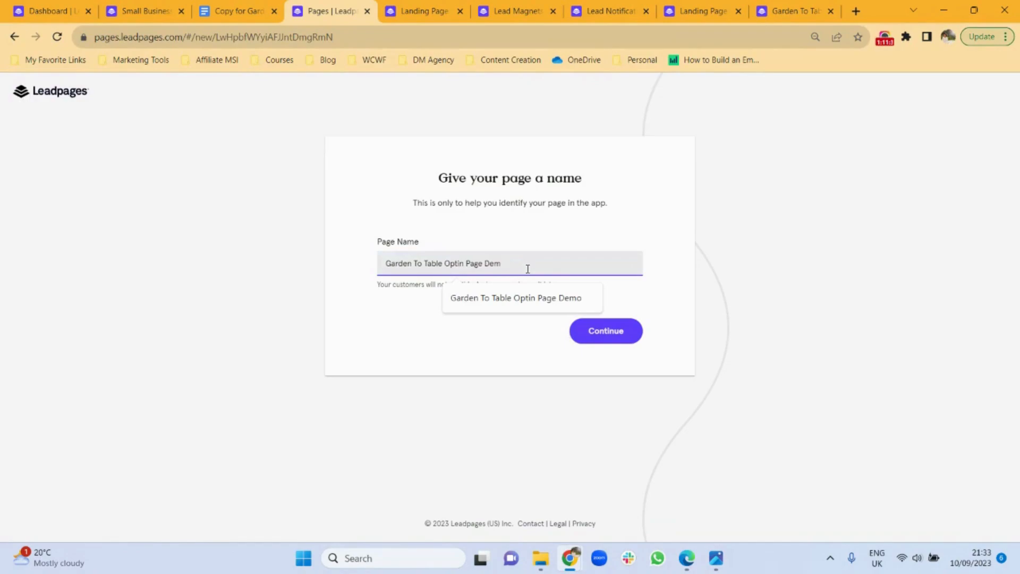
key(BackSpace)
key(BackSpace)
key(BackSpace)
key(BackSpace)
key(BackSpace)
key(BackSpace)
key(BackSpace)
key(BackSpace)
key(BackSpace)
key(BackSpace)
text(Thank)
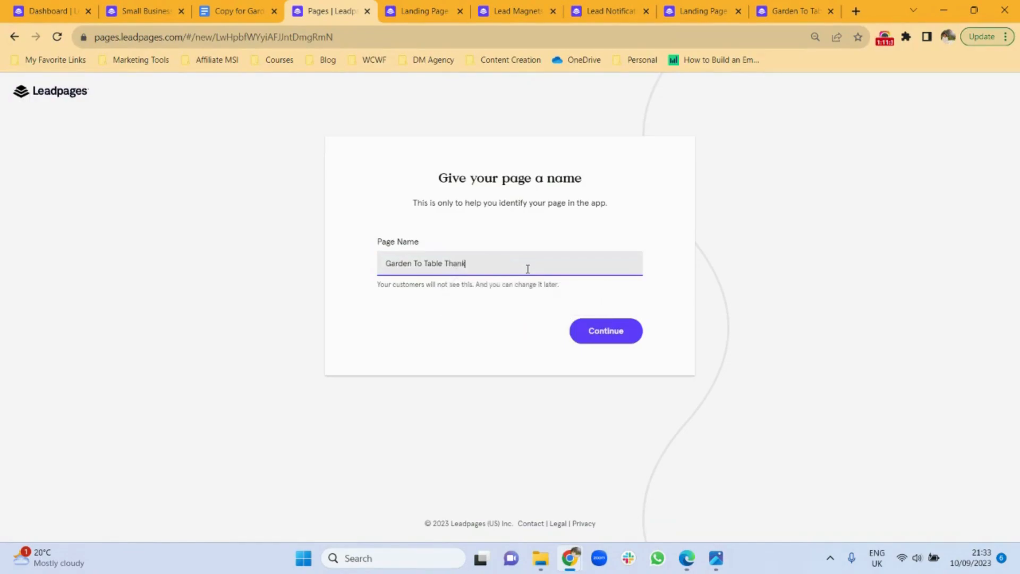
text( You)
click(588, 330)
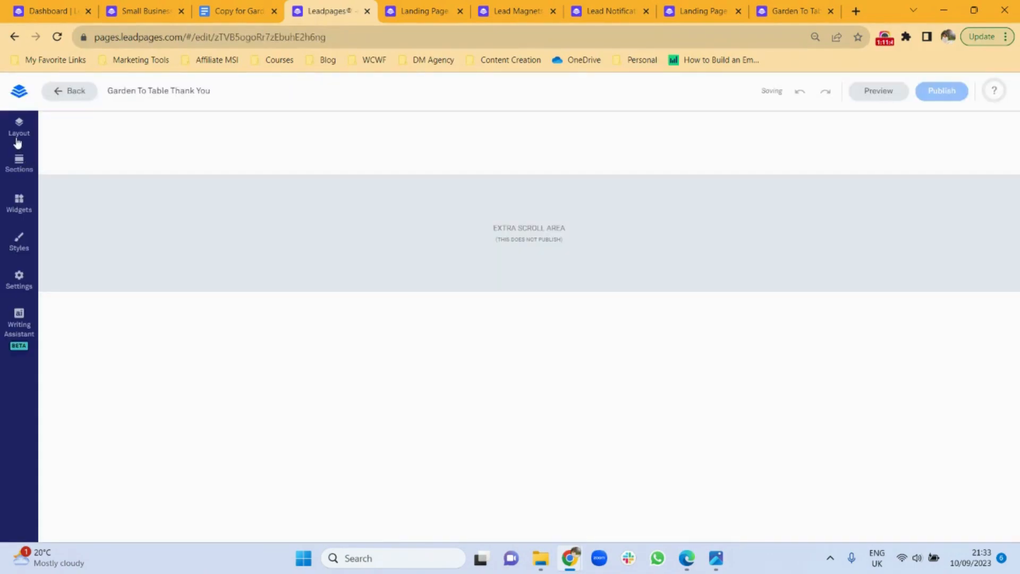
Add the white single-row Logos section above the empty Hero section
click(18, 211)
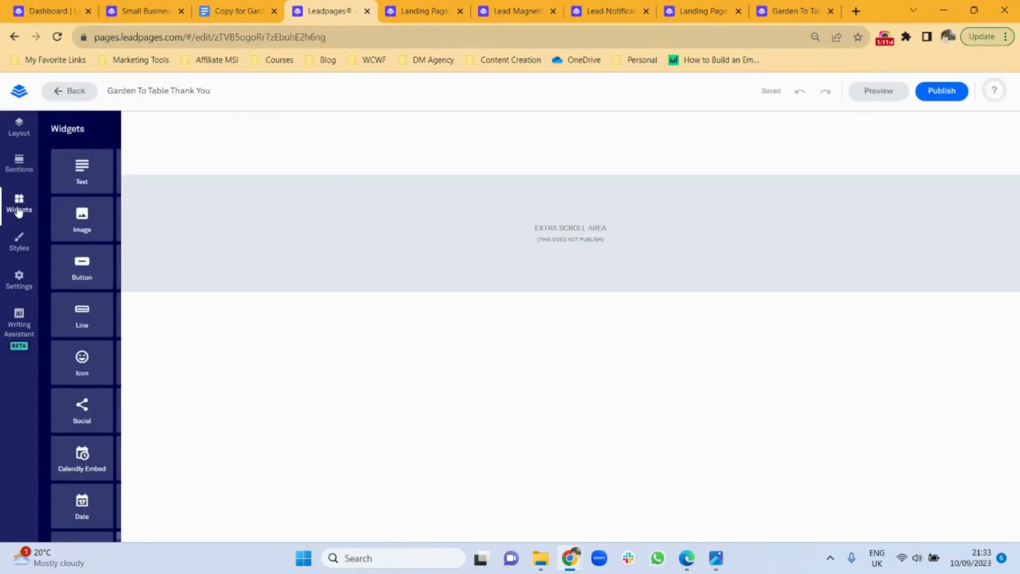
click(16, 167)
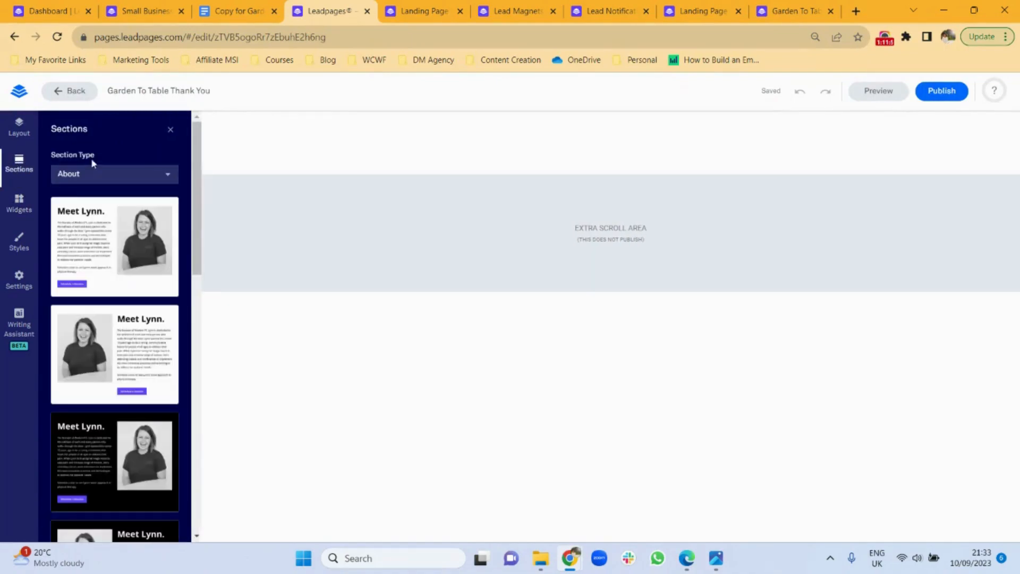
click(166, 175)
click(88, 302)
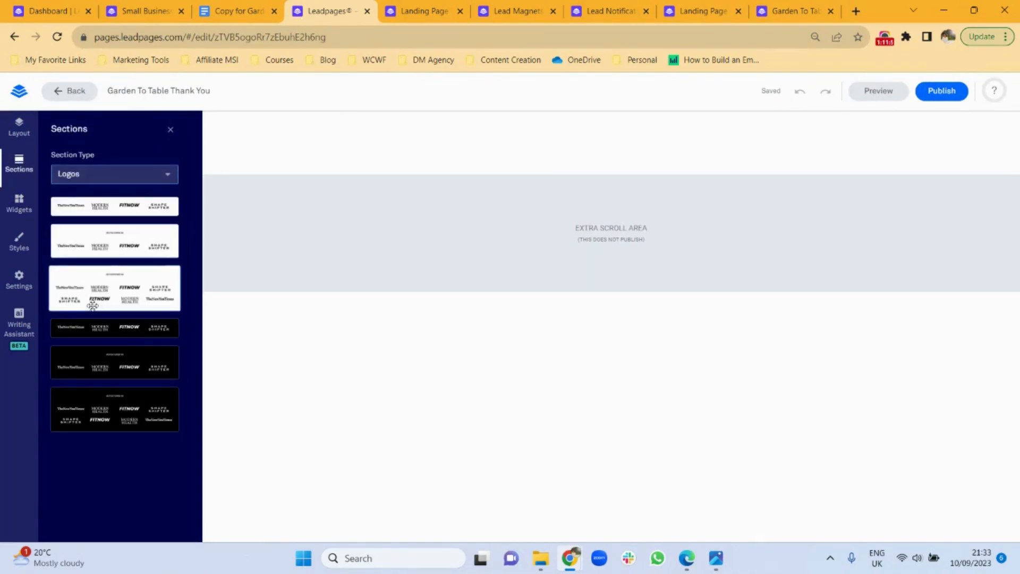
drag(129, 206, 415, 145)
Delete the first logo, Modern Health and Shape Shifter from the Logos section, keeping only FITNOW
click(437, 162)
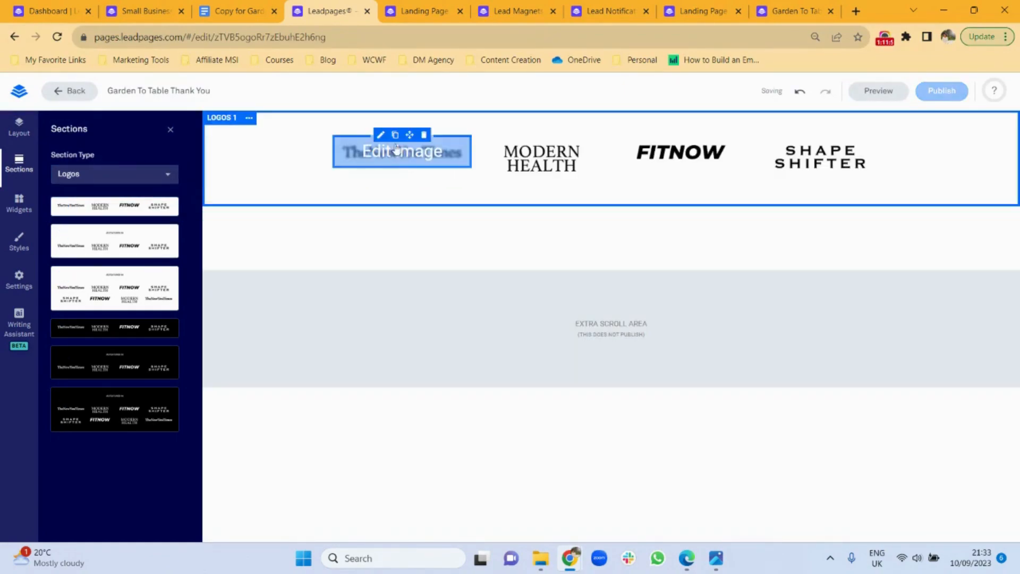
click(424, 134)
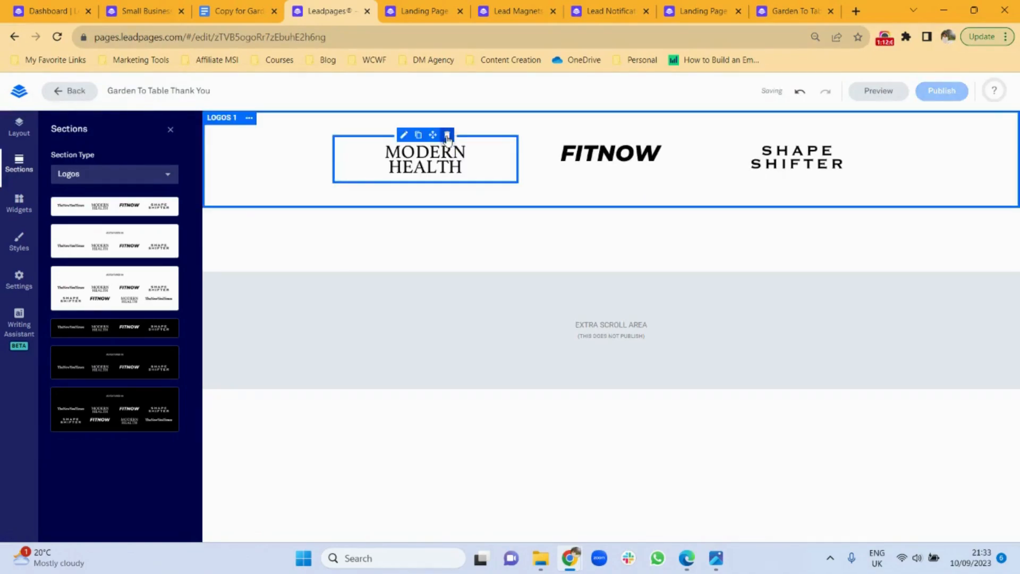
click(447, 134)
click(773, 135)
Replace the FITNOW logo with the "Copy my templates logo" image, searching the image library for "logo"
click(616, 164)
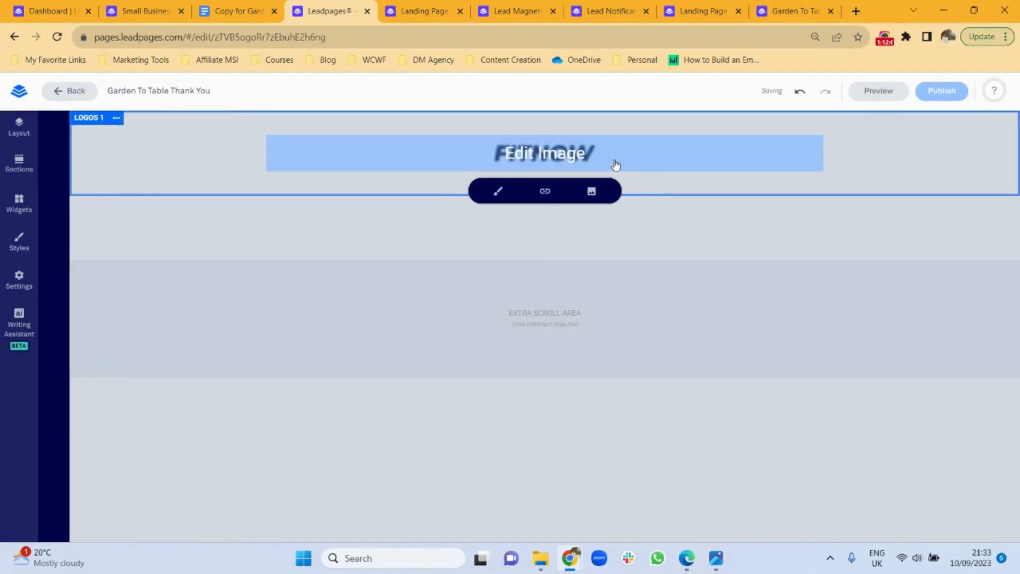
click(577, 192)
click(748, 146)
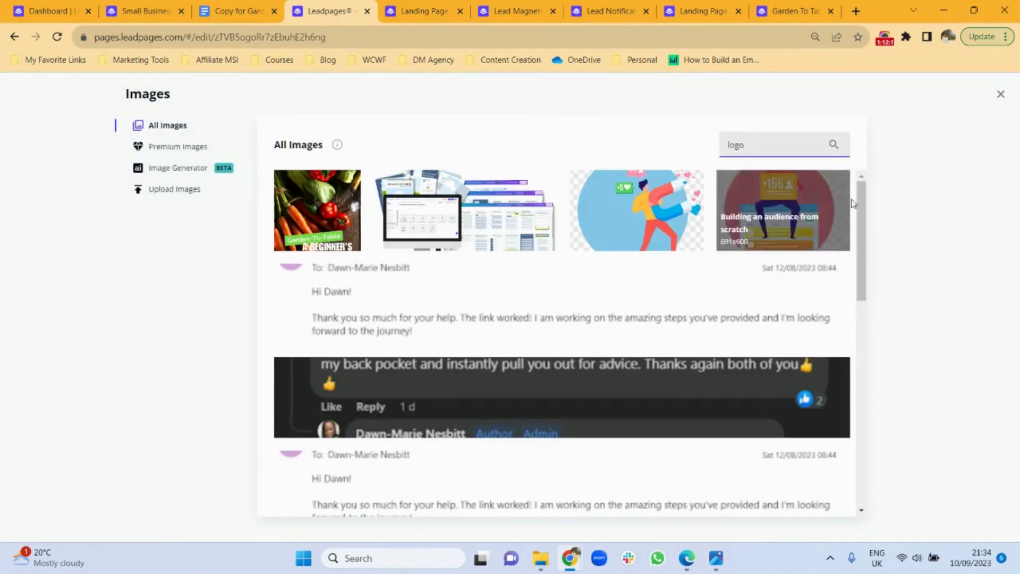
drag(863, 206, 856, 321)
click(756, 319)
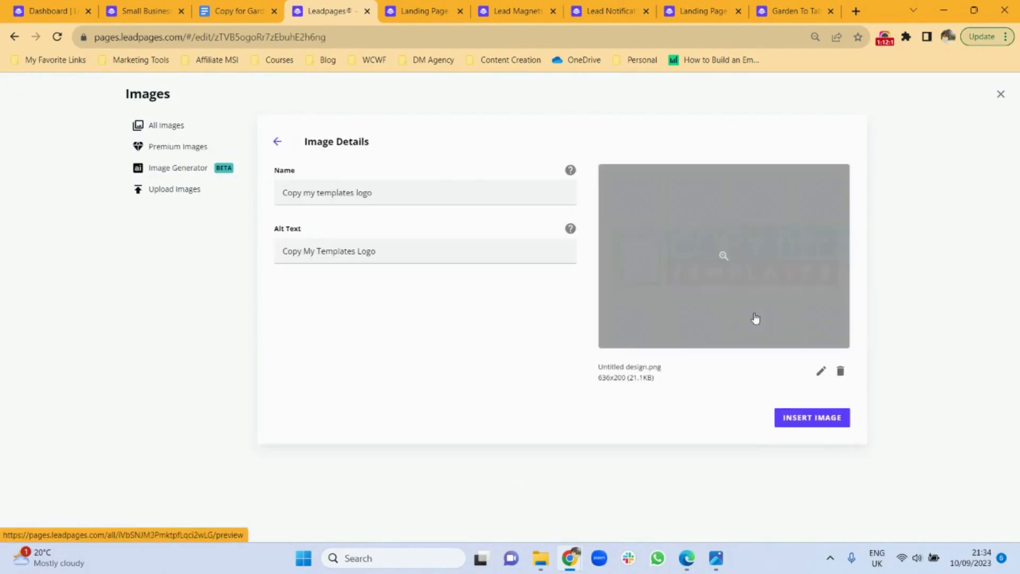
click(802, 417)
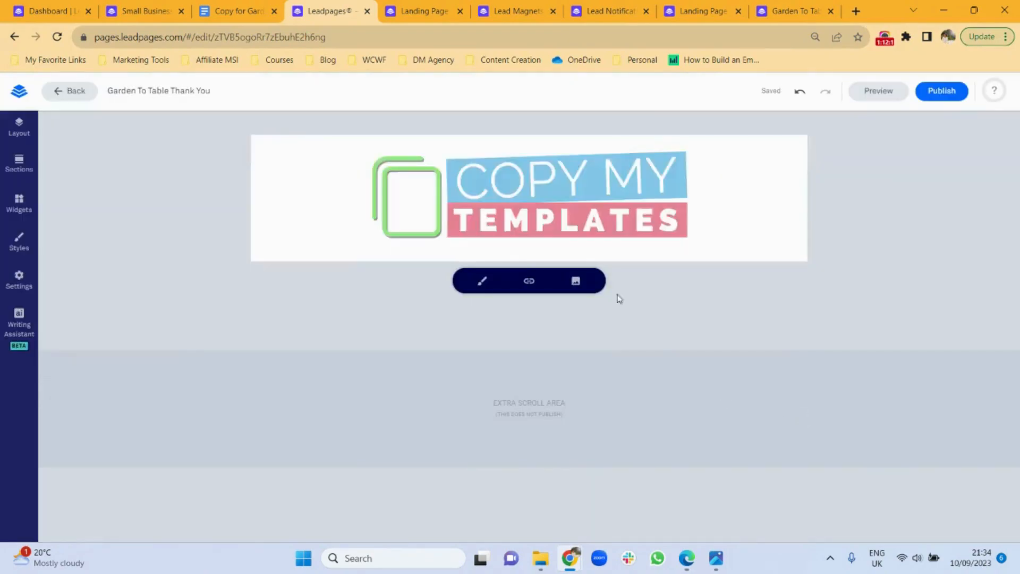
Reduce the width of the Copy My Templates logo to a small, centered header size
click(482, 283)
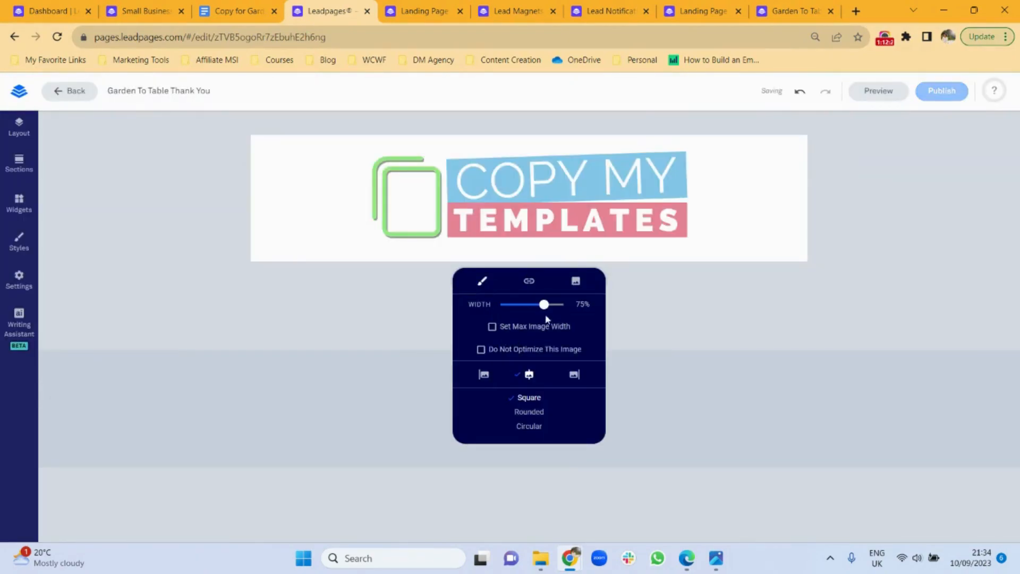
drag(544, 304, 518, 312)
click(664, 272)
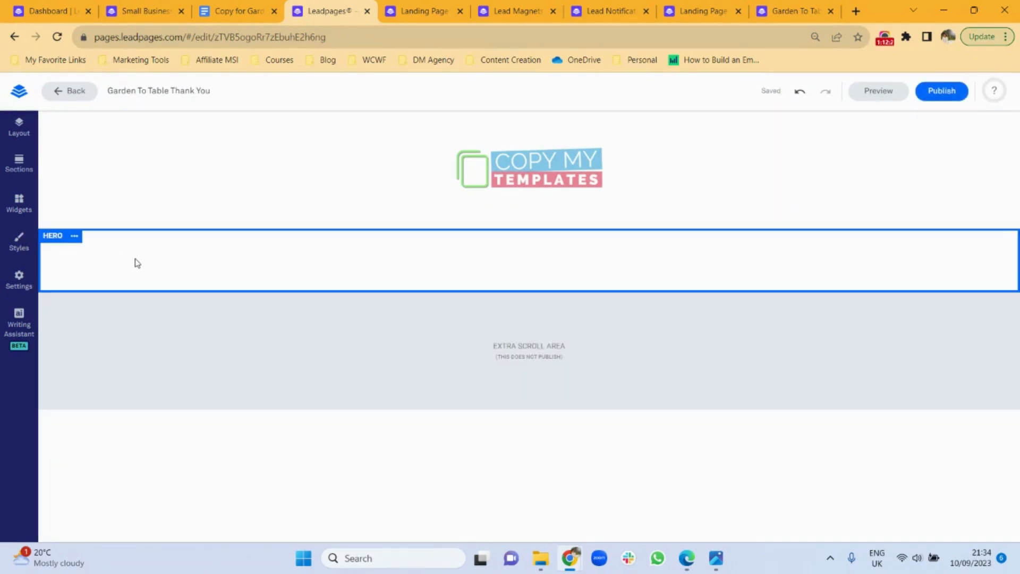
Add a text widget to the Hero section and fill it with the Thank You Page copy from the Google Docs document
click(20, 203)
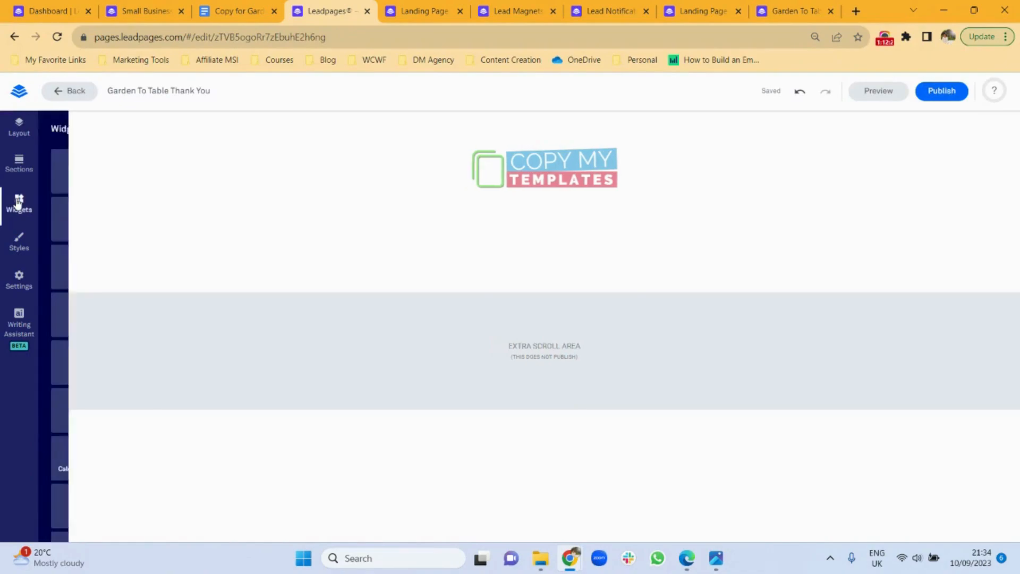
drag(82, 169, 348, 260)
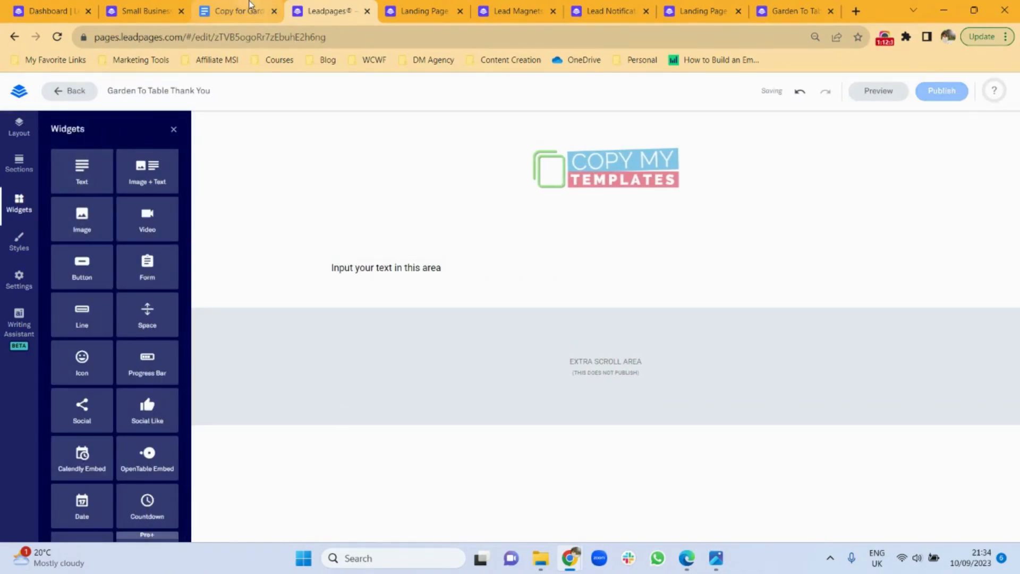
click(250, 3)
click(56, 322)
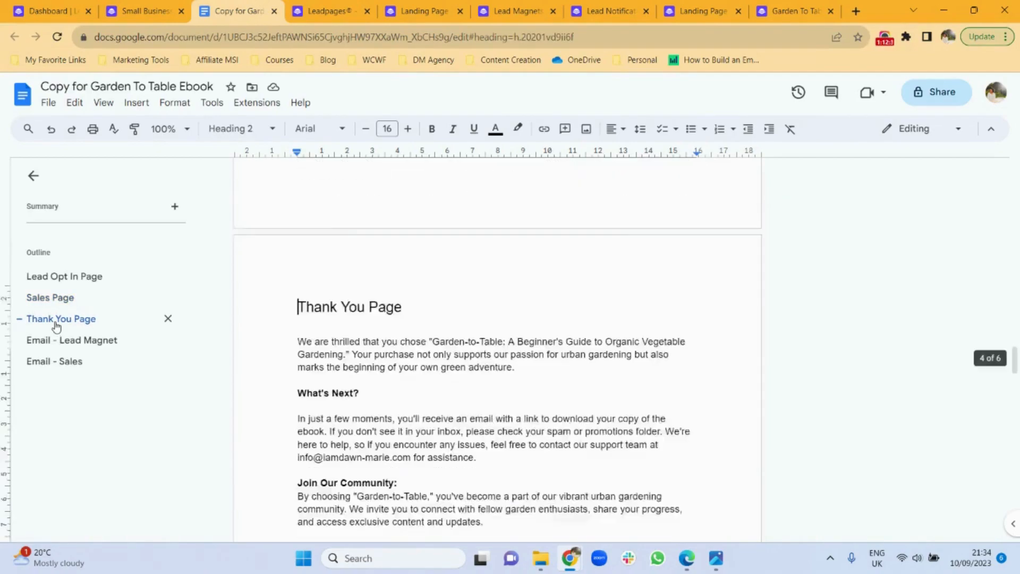
drag(439, 448, 295, 242)
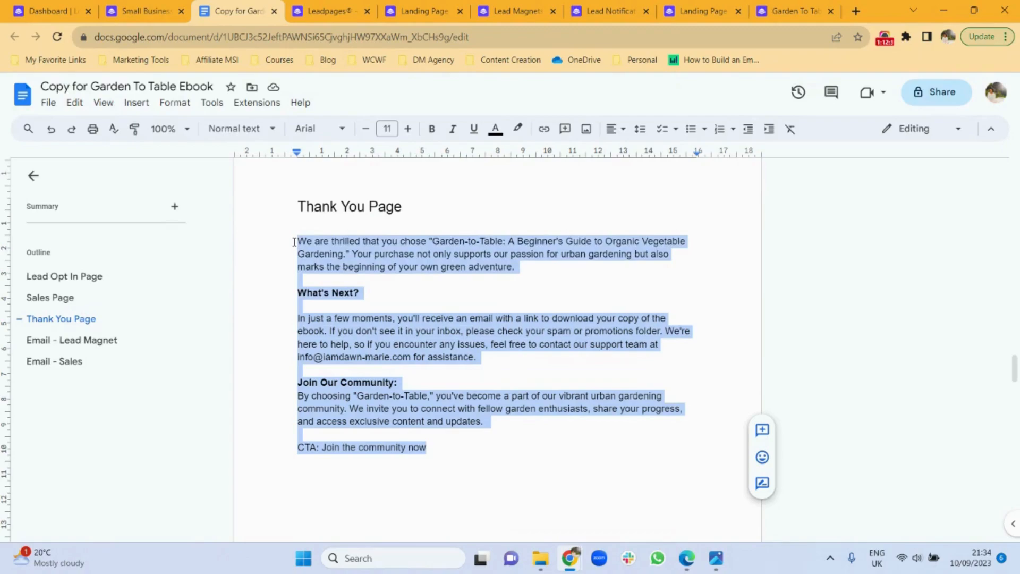
click(327, 10)
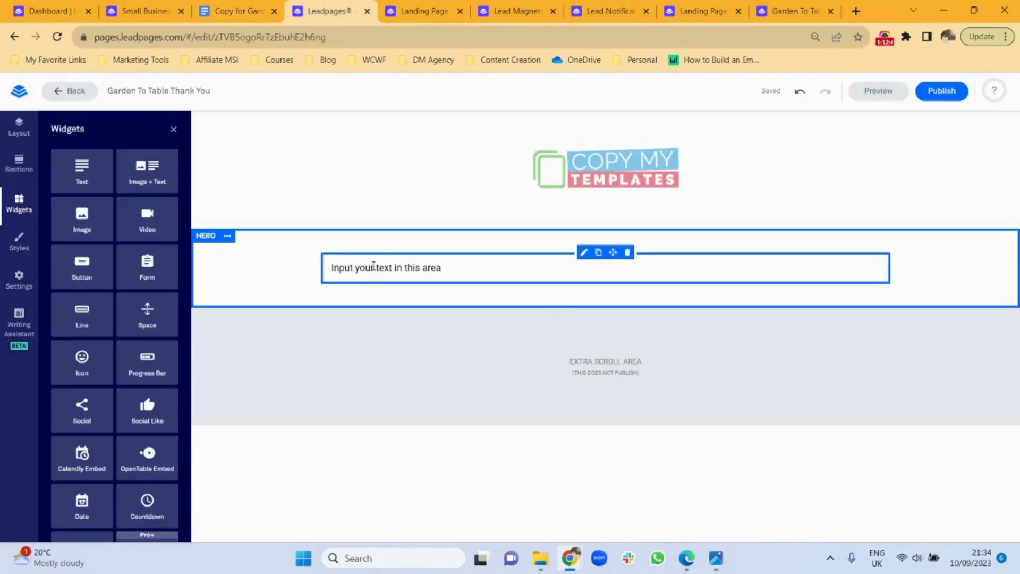
click(374, 265)
key(ctrl+v)
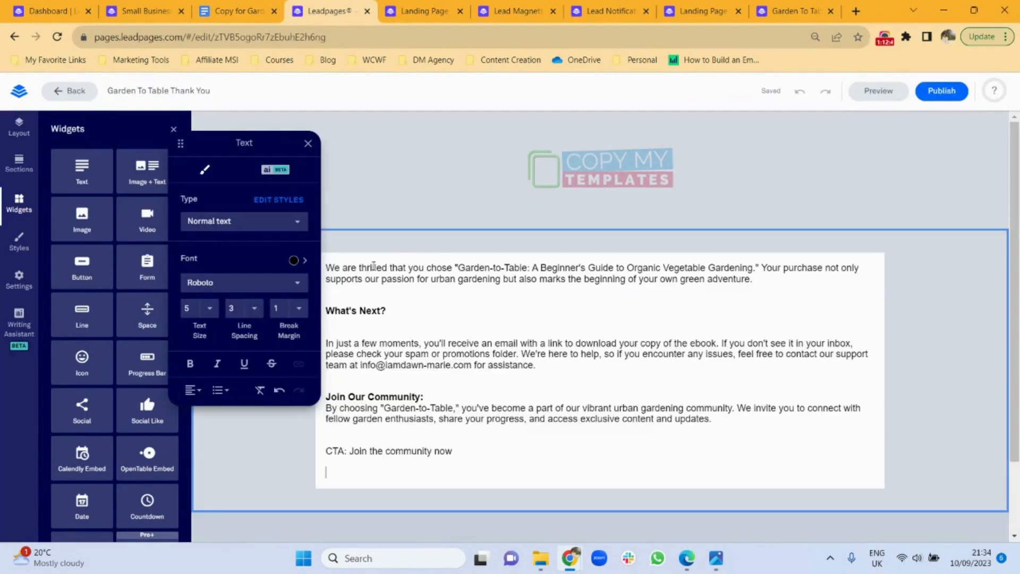
Change the font of all the pasted thank-you text to Raleway
triple_click(403, 268)
key(ctrl+a)
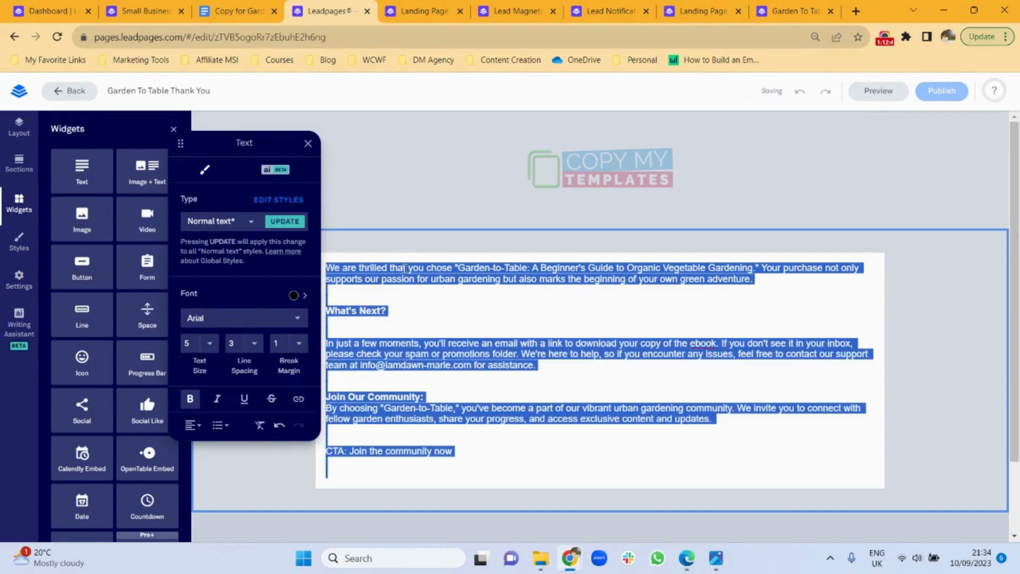
click(296, 319)
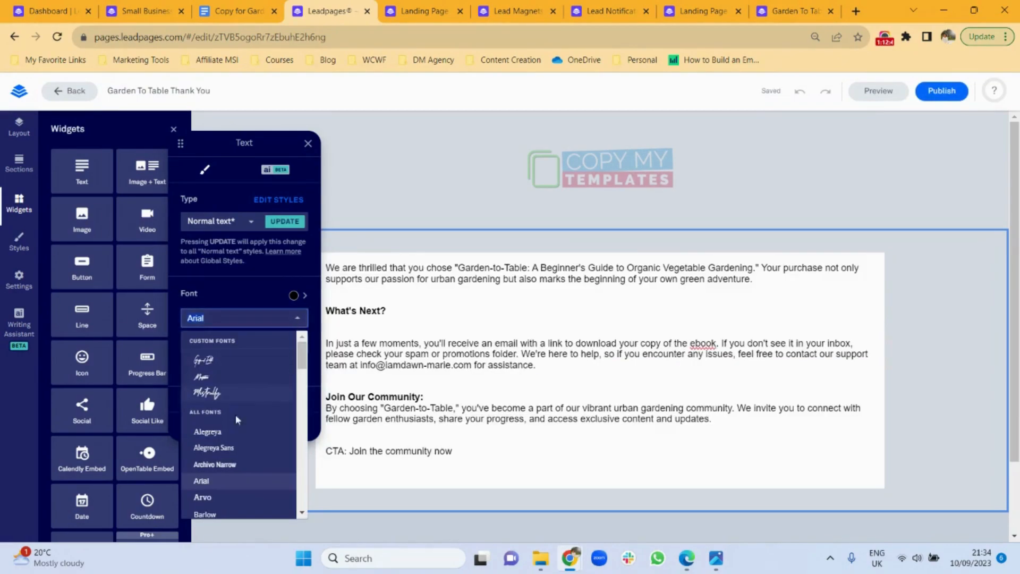
drag(303, 360, 302, 466)
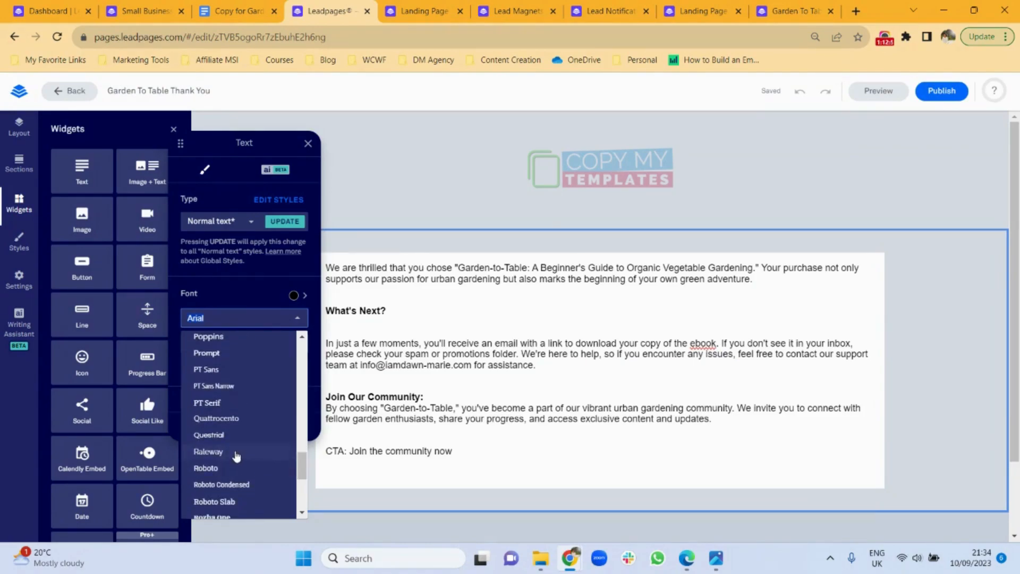
click(237, 454)
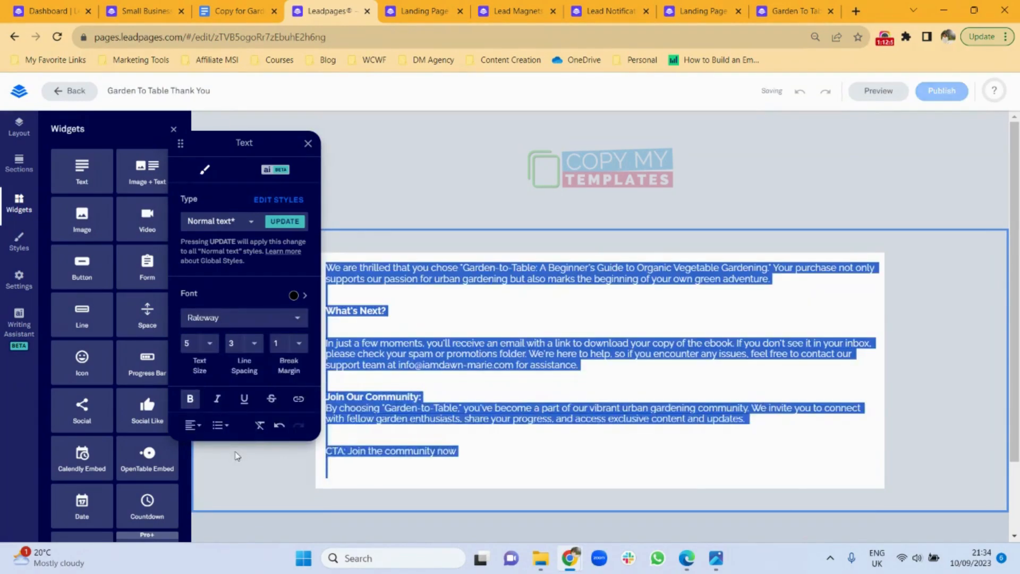
click(474, 497)
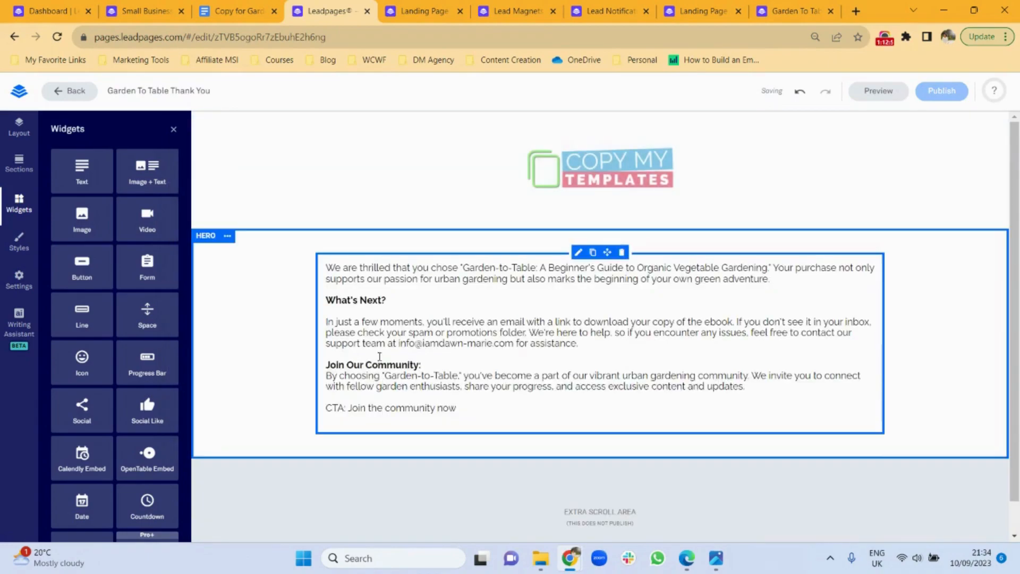
Insert a blank line between the "Join Our Community:" heading and the paragraph beneath it
click(433, 366)
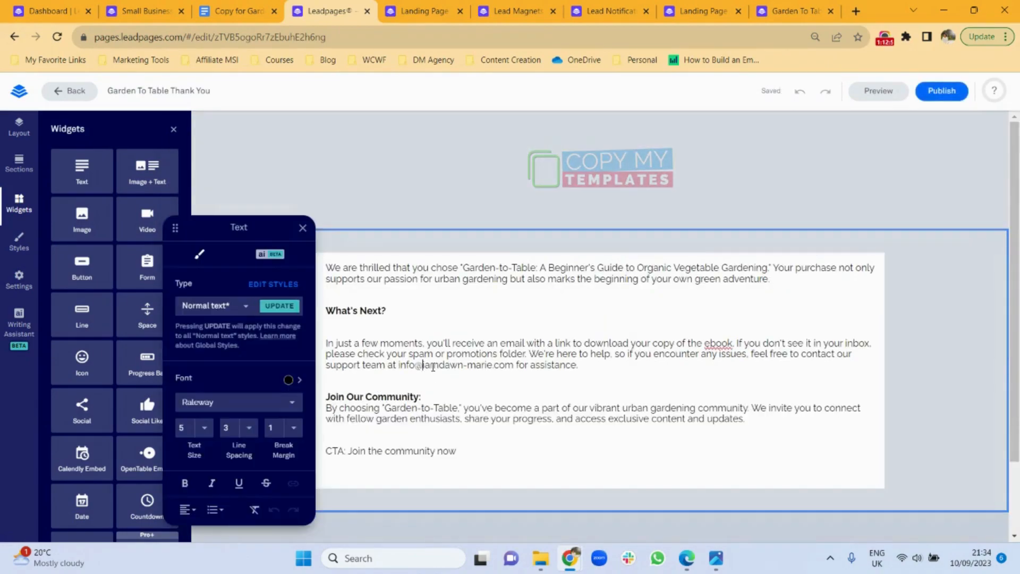
click(426, 394)
key(Return)
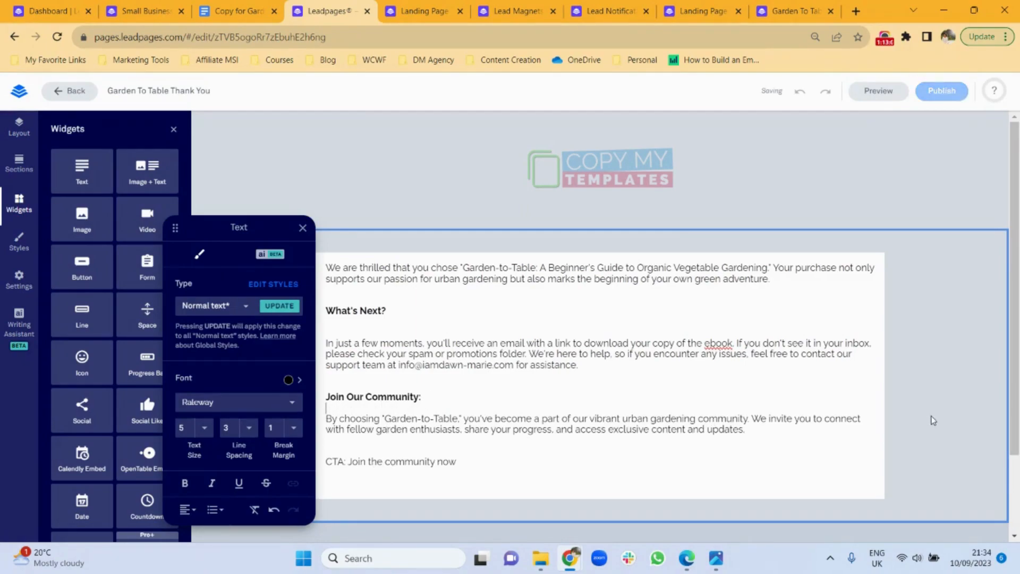
click(944, 422)
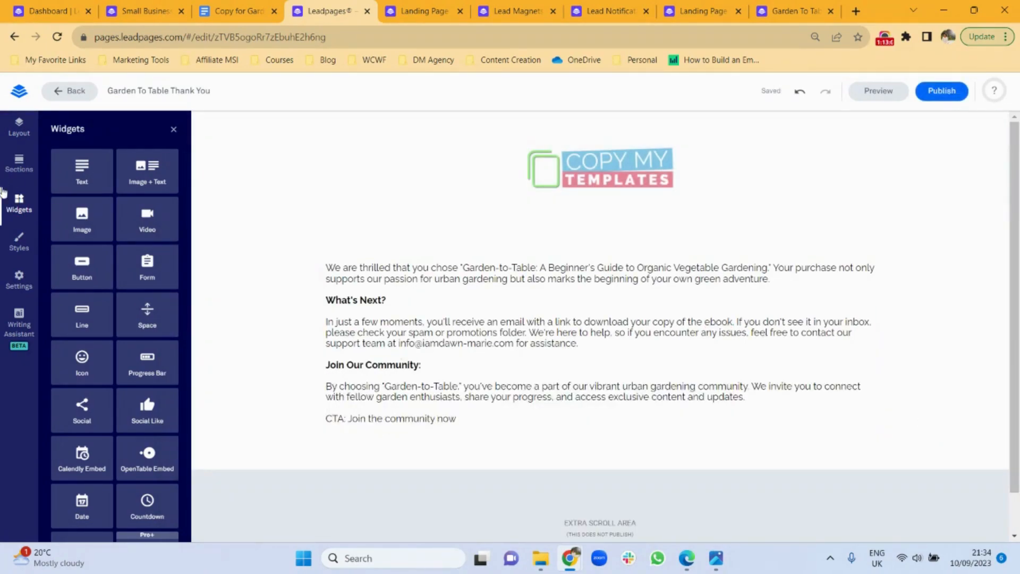
Add a button widget below the thank-you text in the Hero section and label it "Join The Community Now"
drag(80, 263, 412, 483)
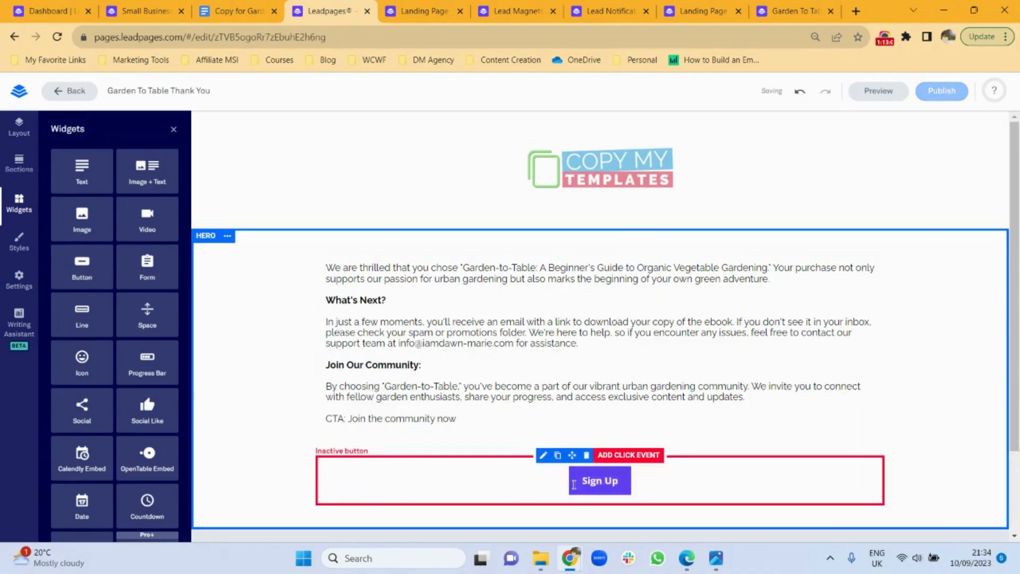
click(621, 481)
key(BackSpace)
key(BackSpace)
key(BackSpace)
key(BackSpace)
key(BackSpace)
key(BackSpace)
key(BackSpace)
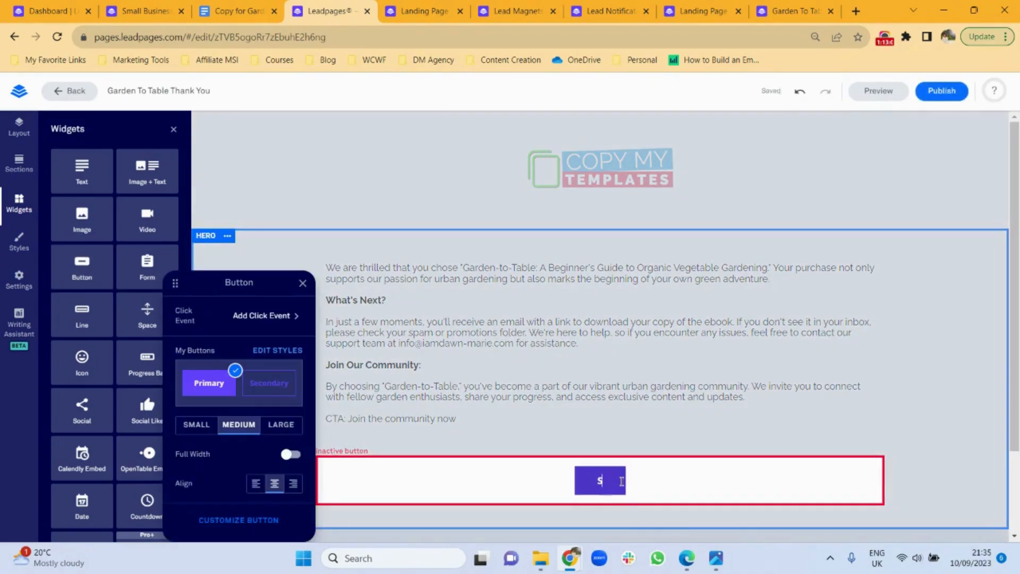
text(\jo)
key(BackSpace)
key(BackSpace)
key(BackSpace)
text(Join The Community Now)
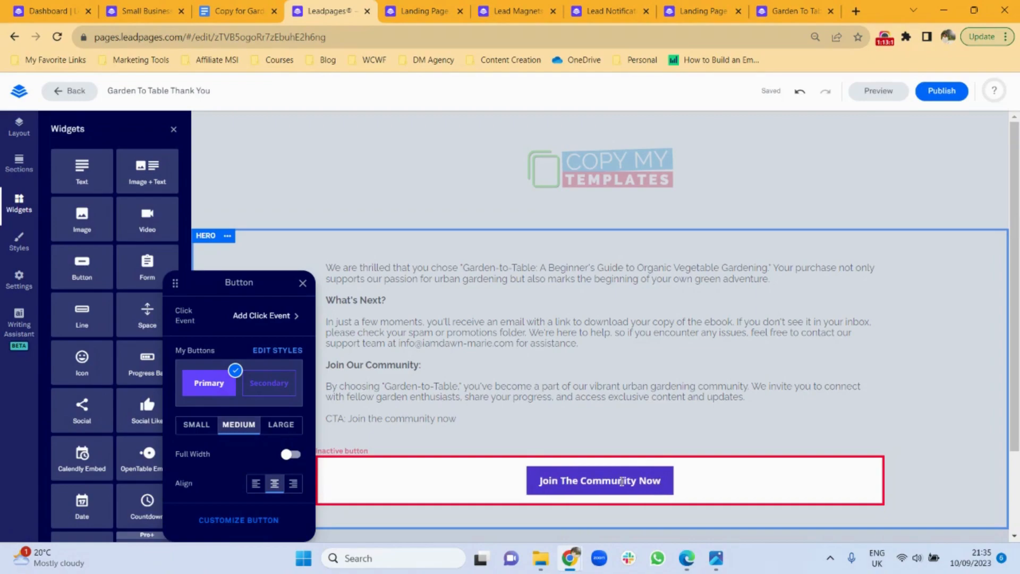
click(273, 318)
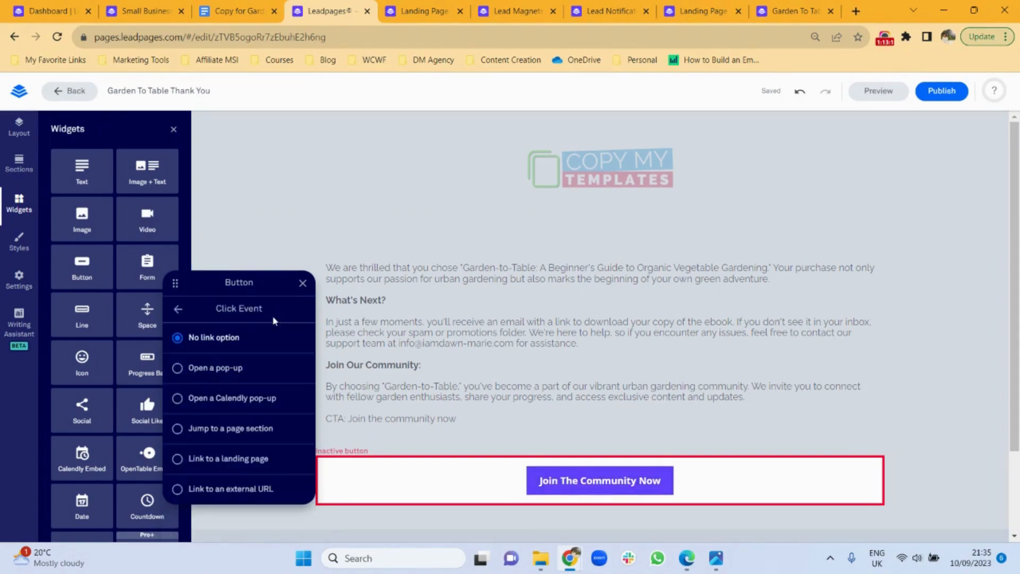
click(190, 488)
click(224, 377)
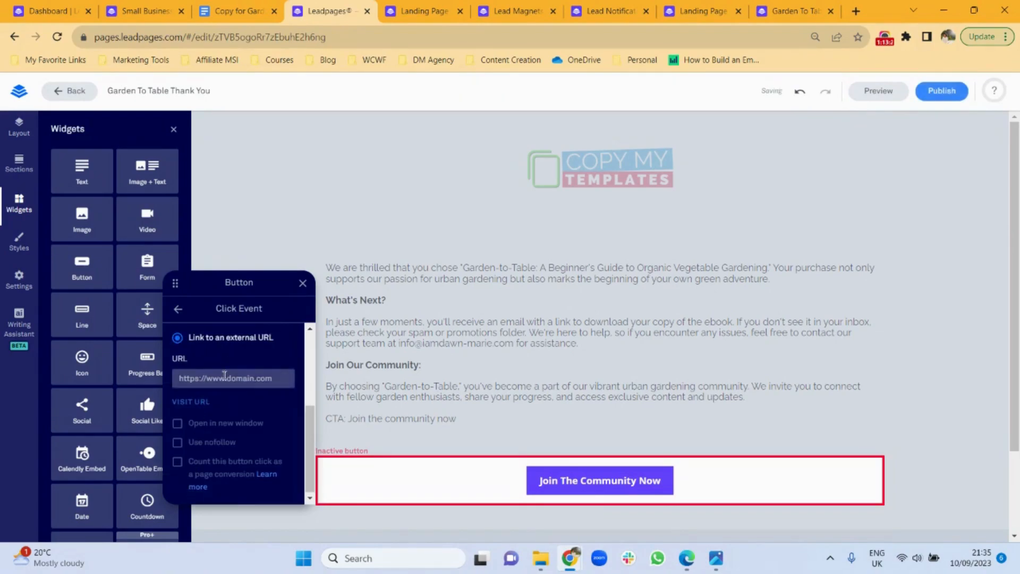
text(www.fac)
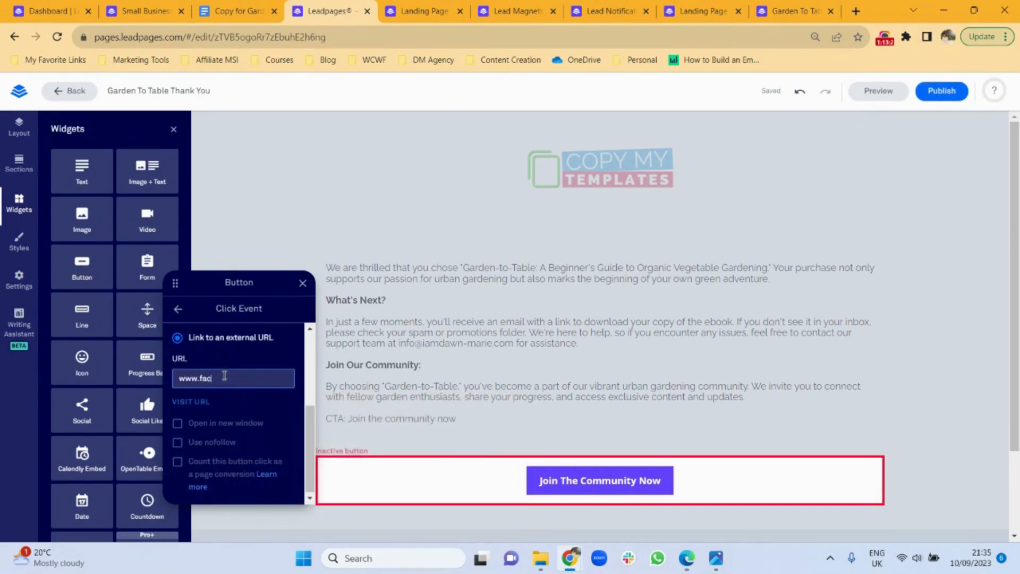
text(ebook.com/group)
text(s/gardentotable)
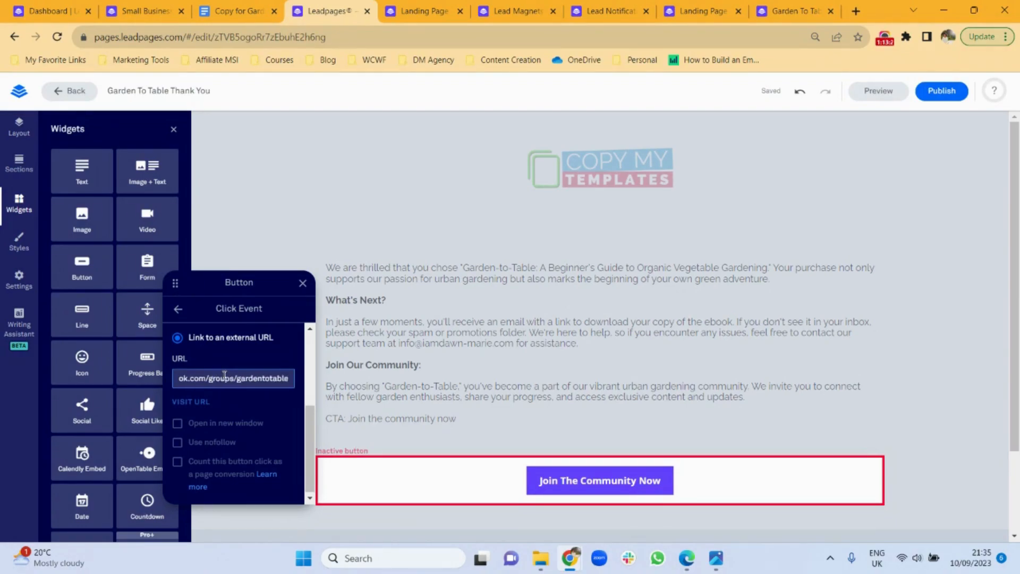
click(246, 405)
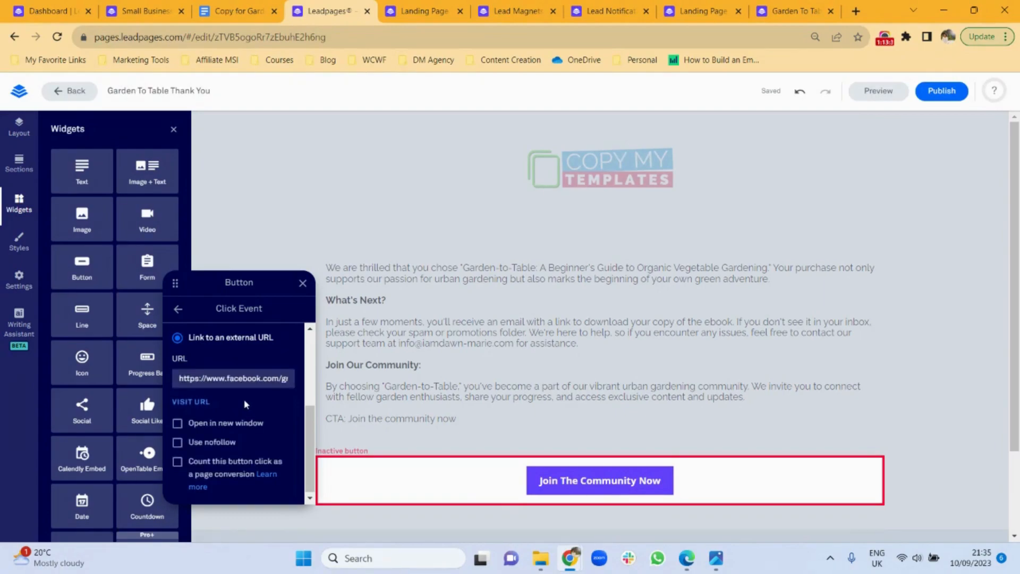
click(177, 424)
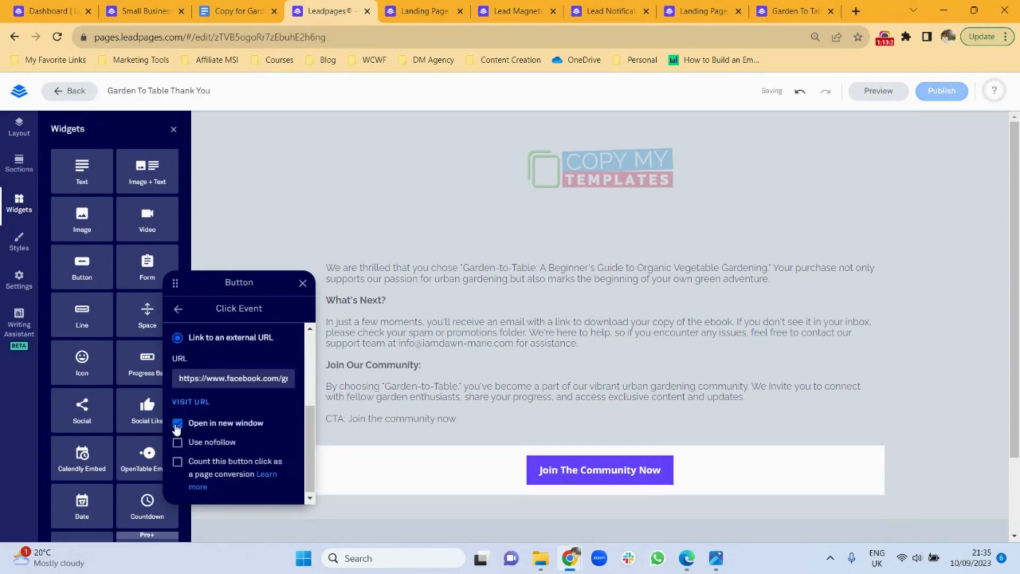
click(303, 285)
Delete the "CTA: Join the community now" line from the end of the thank-you text
click(466, 423)
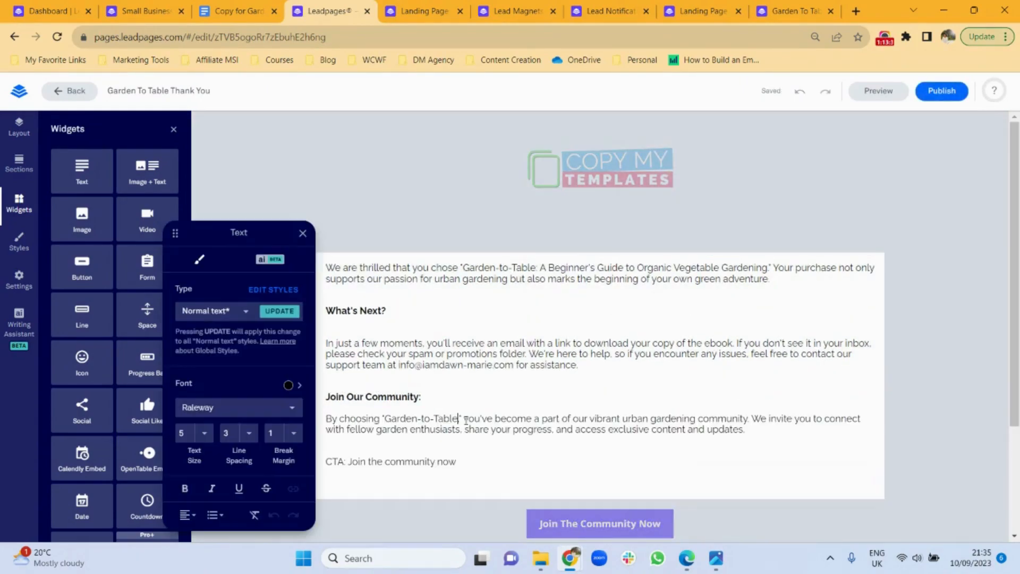
drag(458, 461, 323, 462)
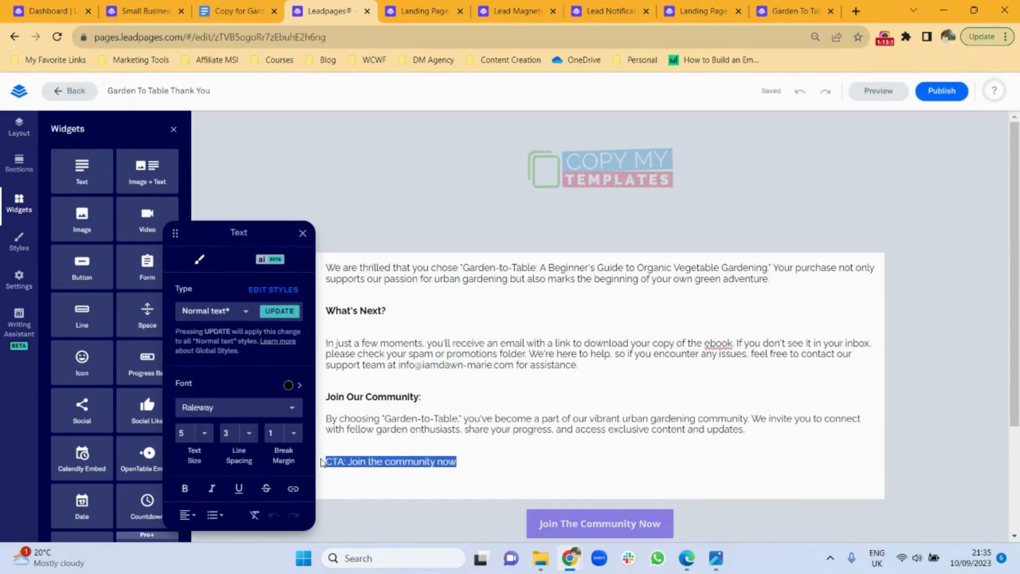
key(BackSpace)
key(BackSpace)
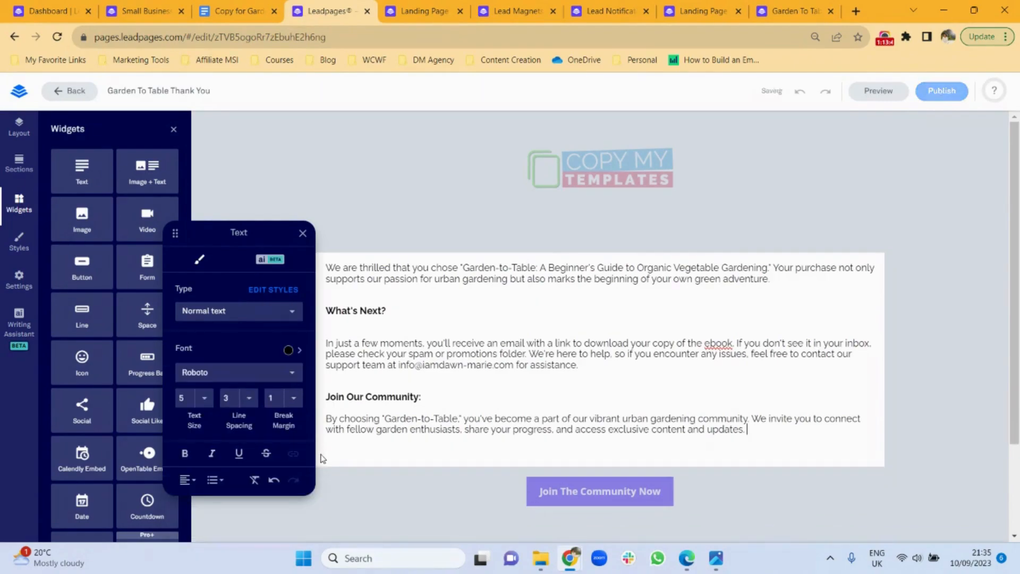
click(972, 251)
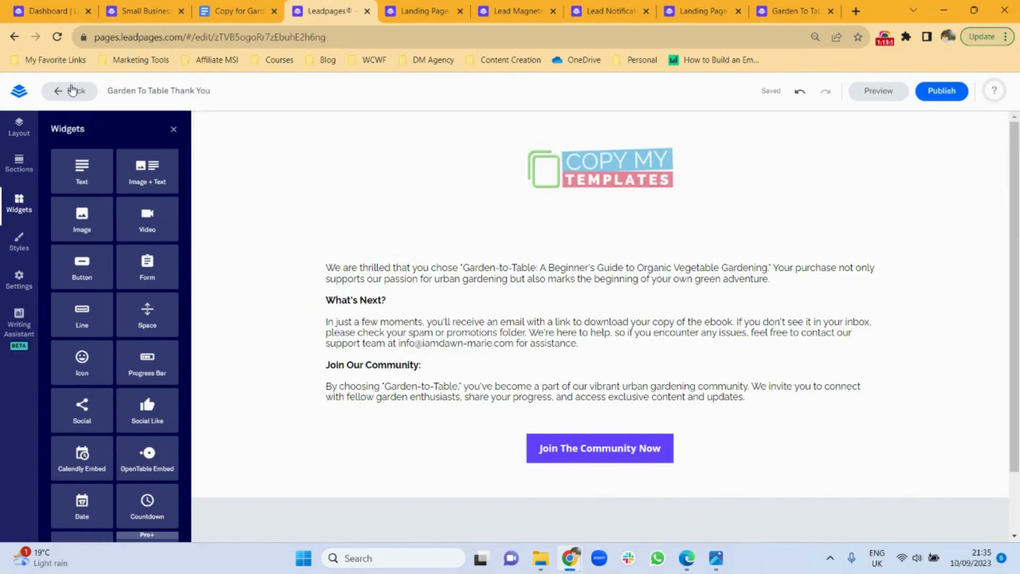
click(949, 98)
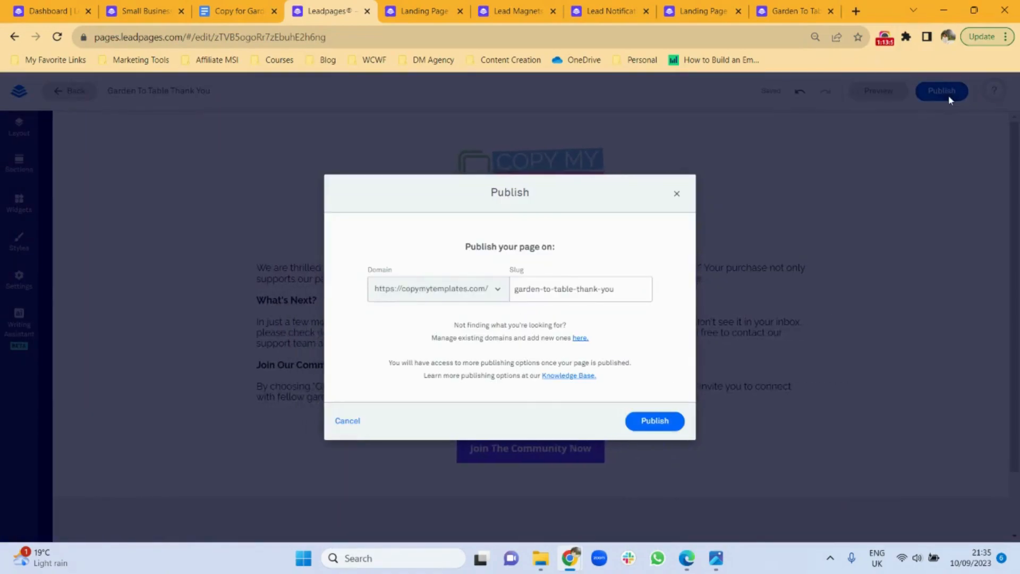
click(576, 296)
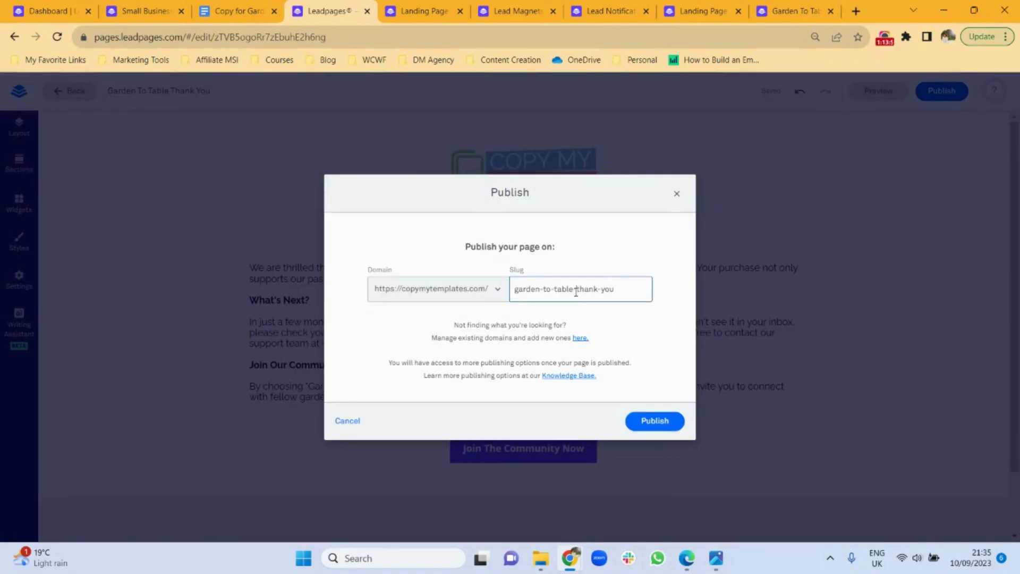
right_click(497, 289)
click(560, 291)
click(654, 425)
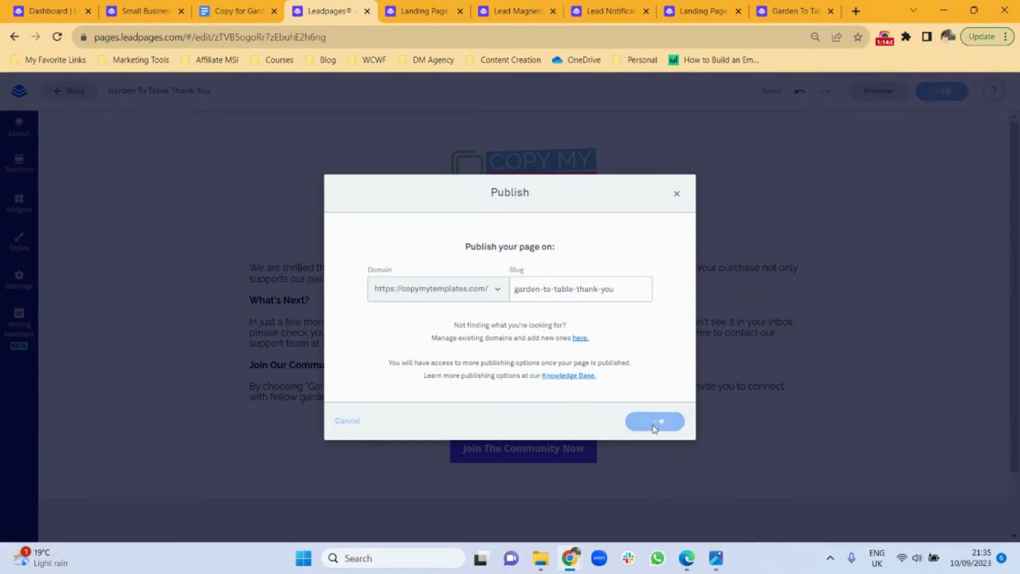
click(677, 194)
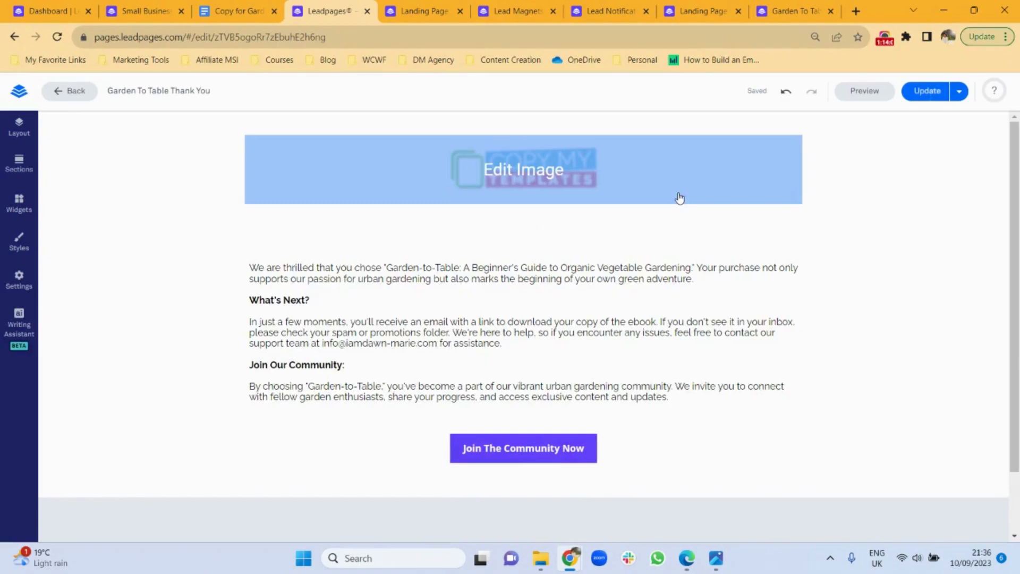
Open the Garden To Table Optin Page Demo and edit the form in the "Get Chapter One For Free" button's pop-up
click(18, 95)
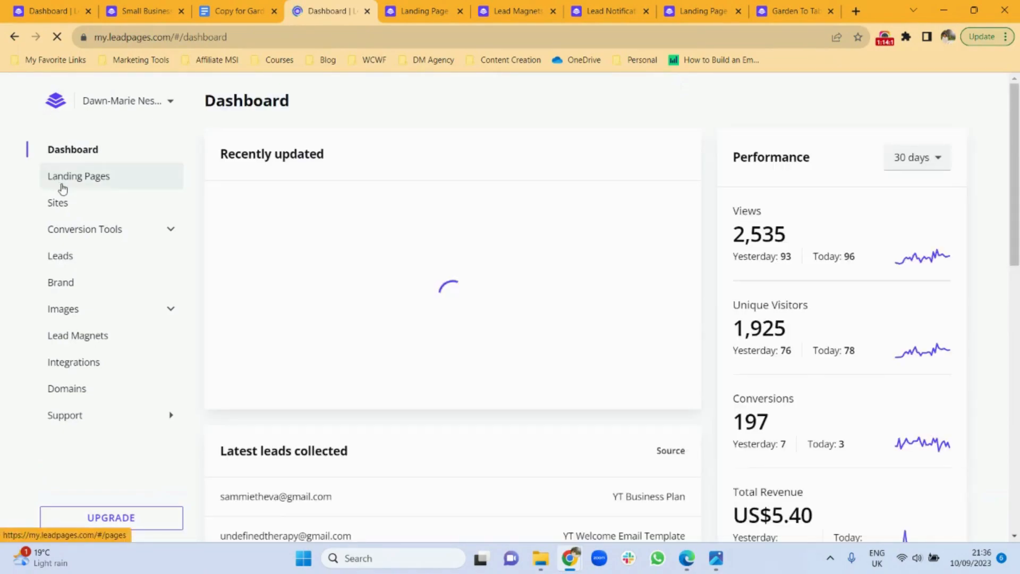
click(63, 187)
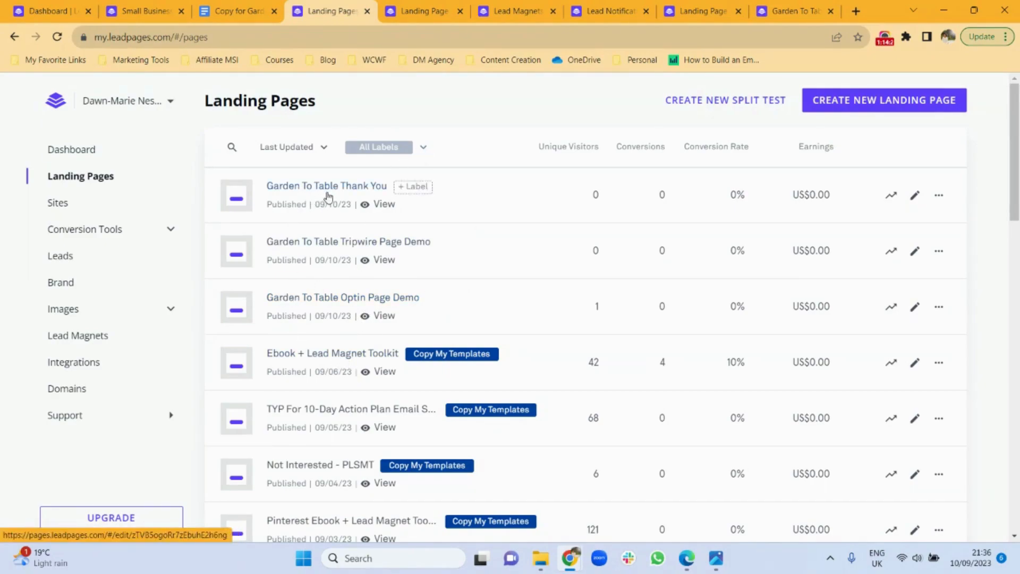
click(348, 301)
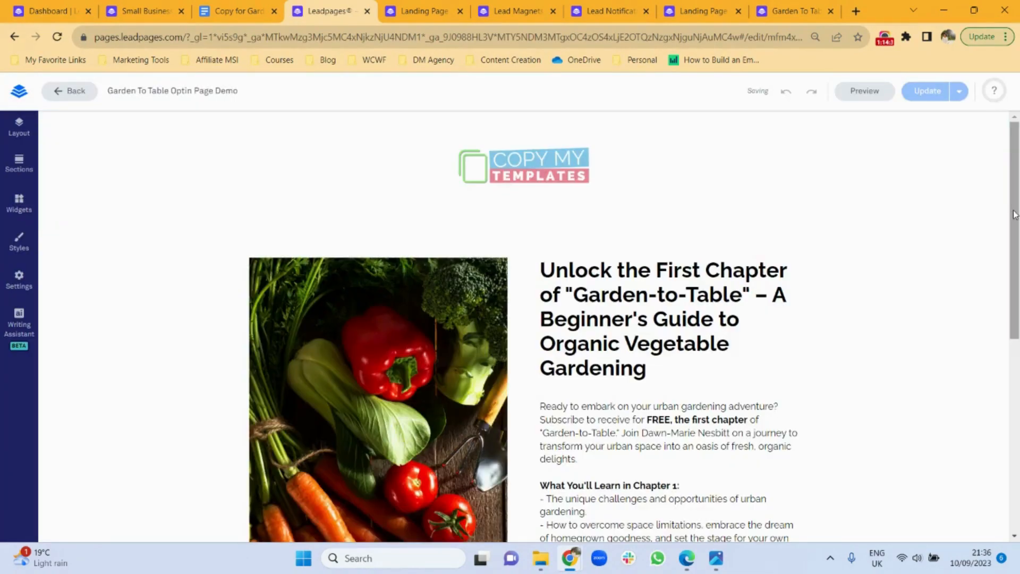
drag(1015, 216, 1013, 399)
mouse_move(640, 324)
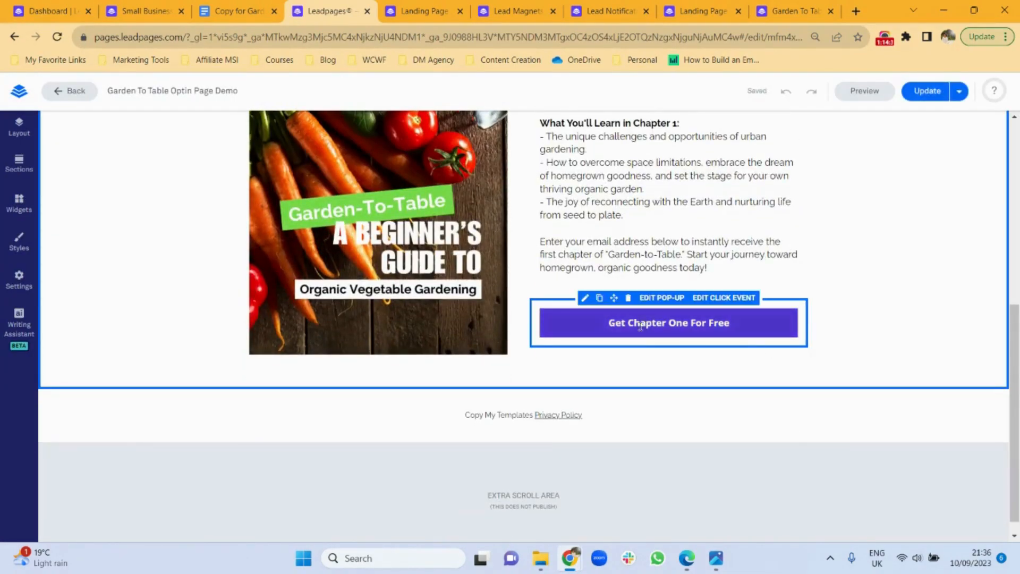
click(658, 299)
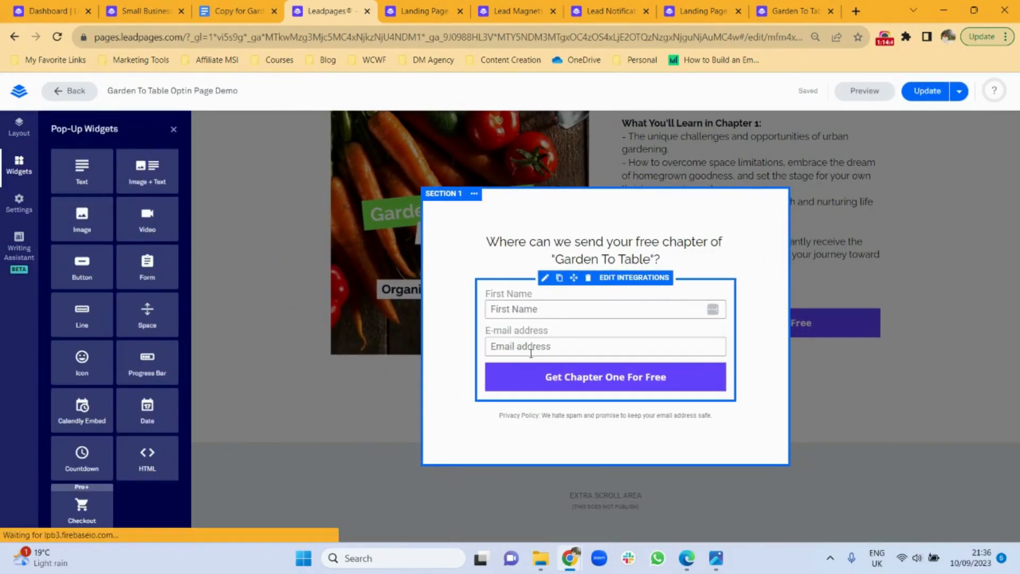
click(570, 333)
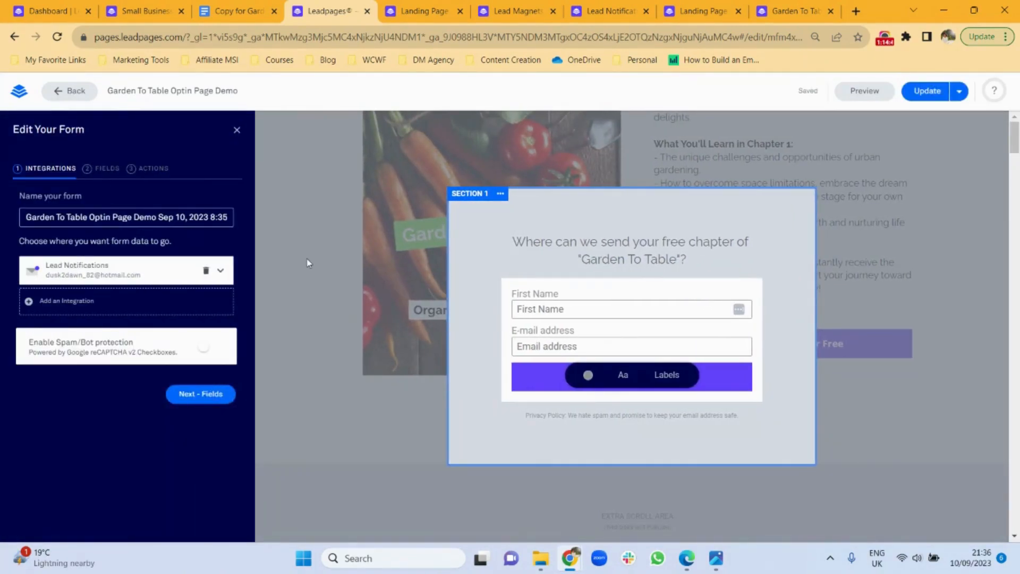
Set the opt-in form to send visitors to the Garden To Table Tripwire Page Demo landing page, and update the published page
click(155, 170)
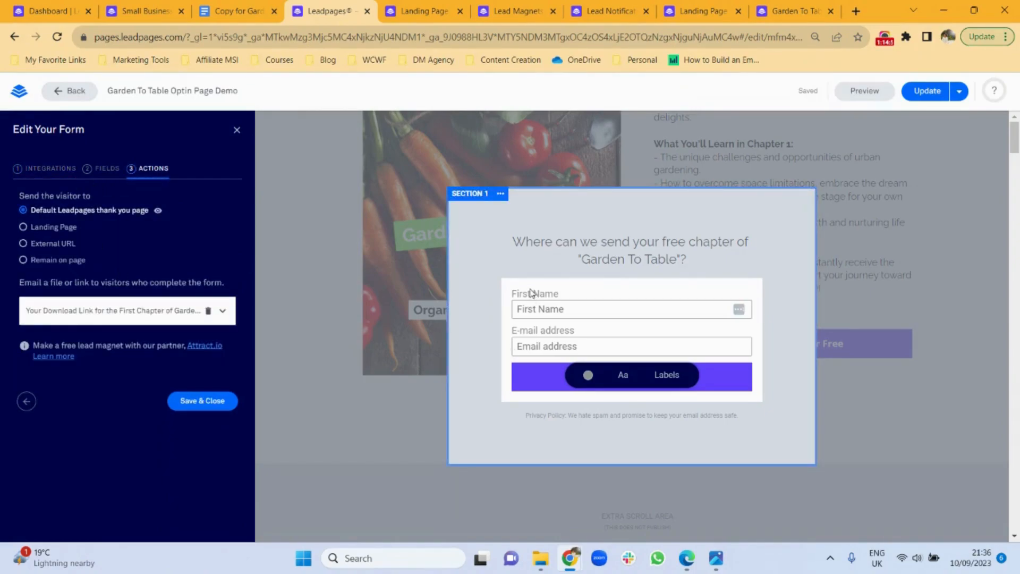
click(45, 230)
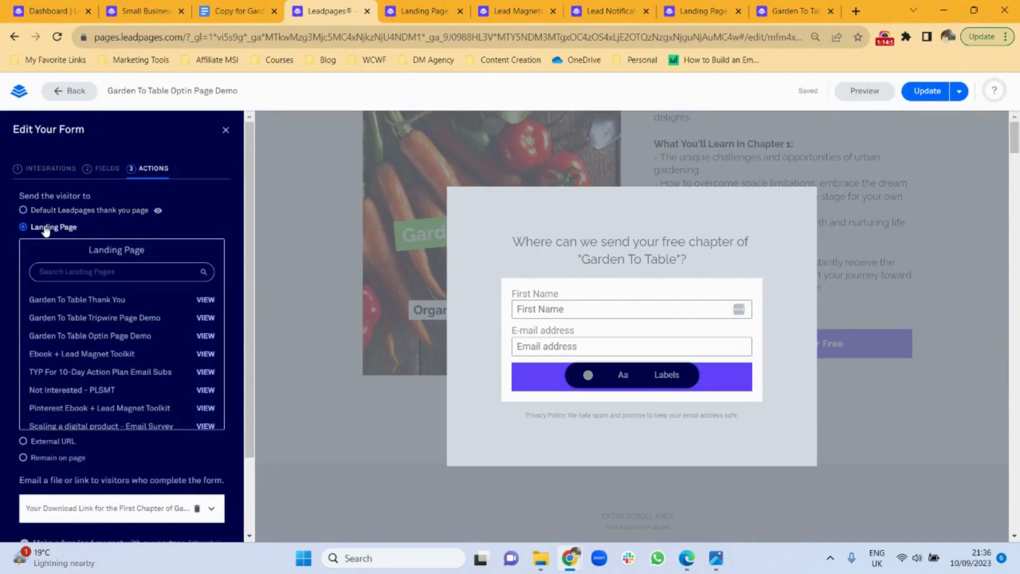
click(102, 318)
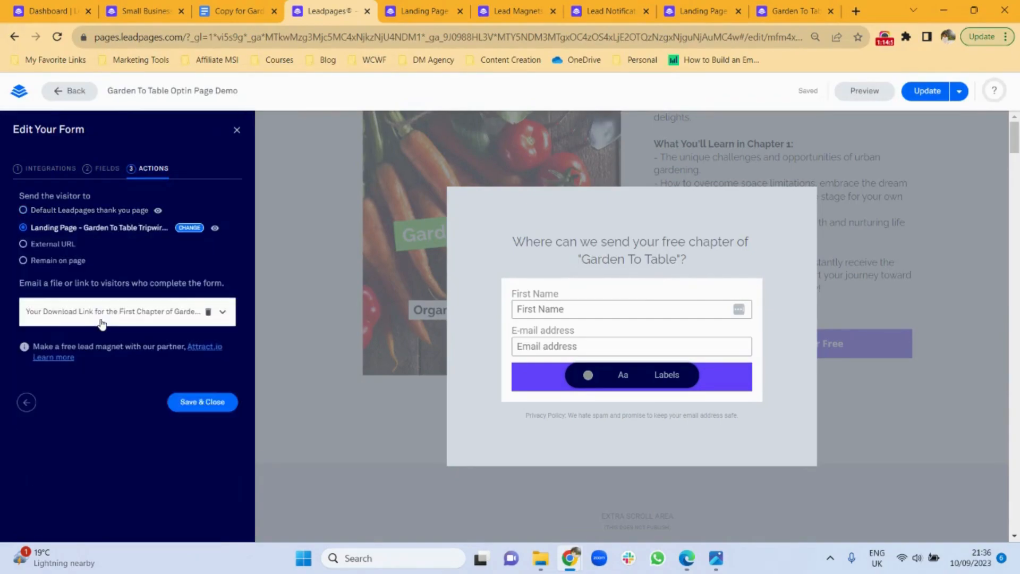
click(208, 402)
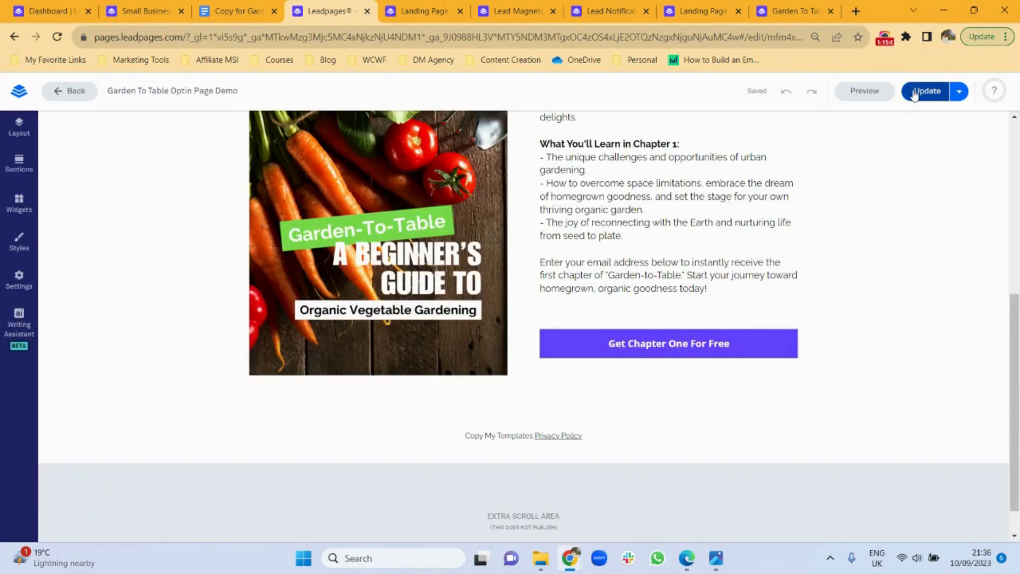
click(924, 91)
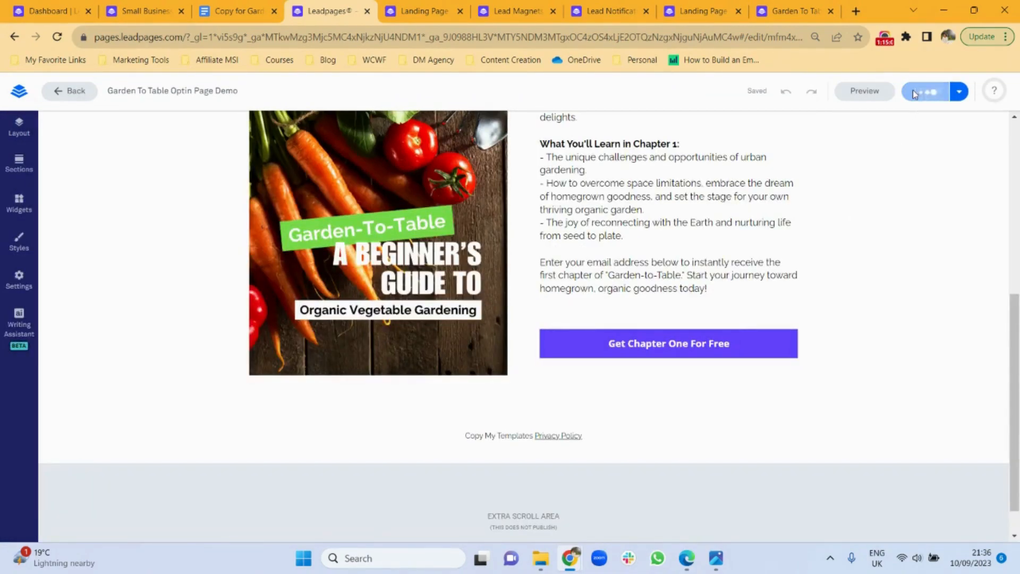
Open the Garden To Table Tripwire Page Demo and edit the checkout in the "Get Your Copy And Transform Your Urban Space!" button's pop-up
click(25, 93)
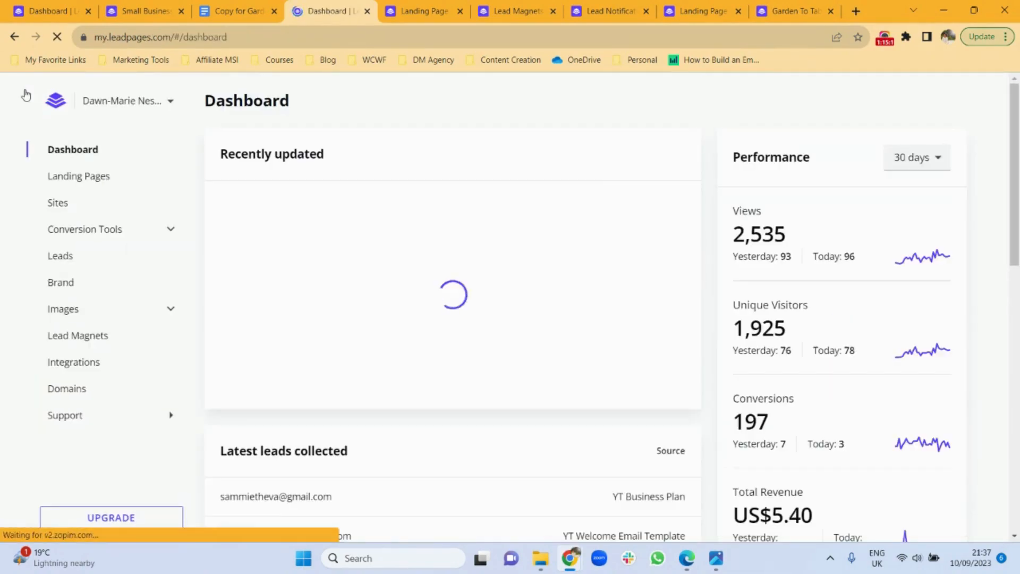
click(75, 176)
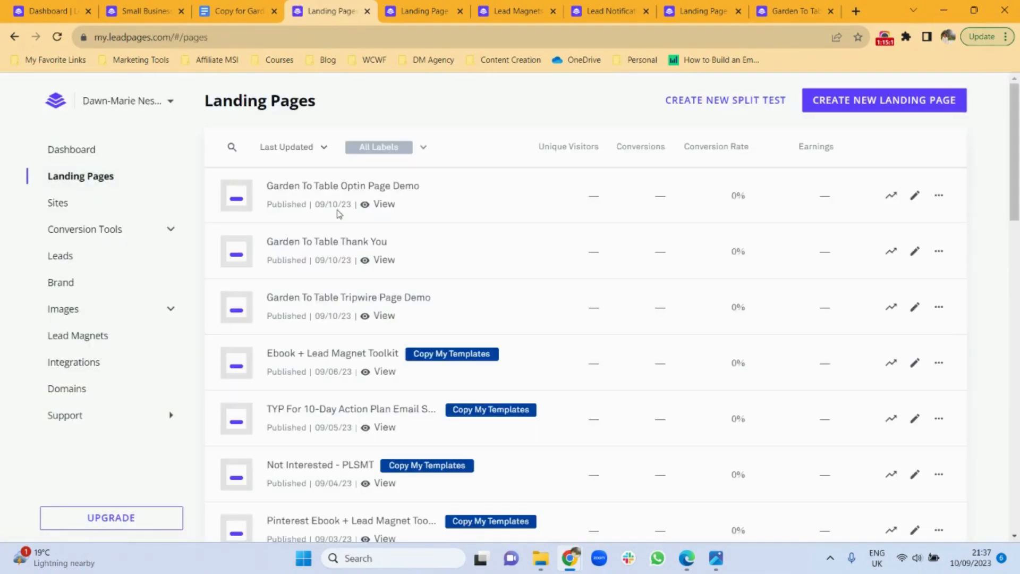
click(366, 301)
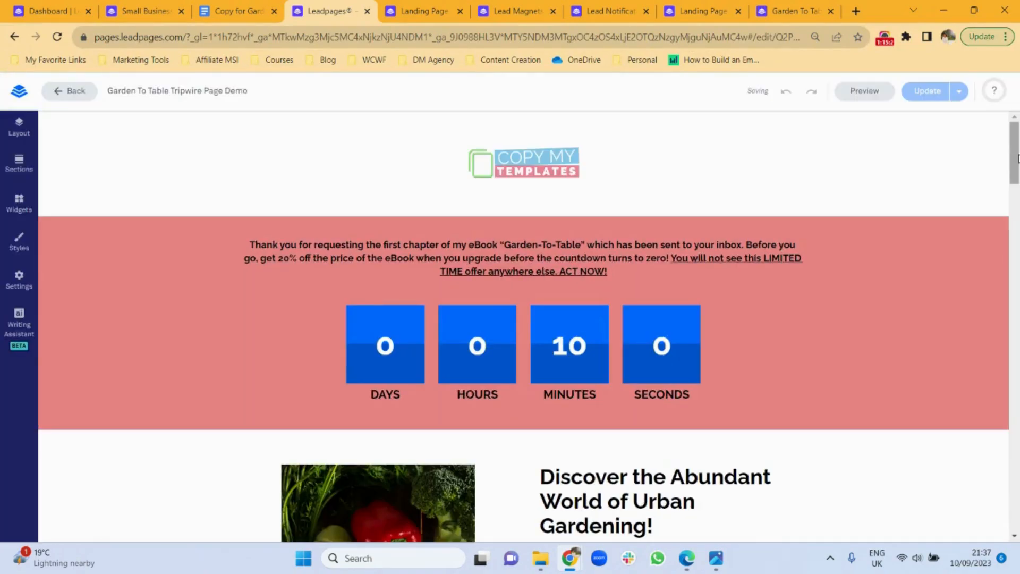
drag(1017, 159, 1017, 259)
mouse_move(556, 184)
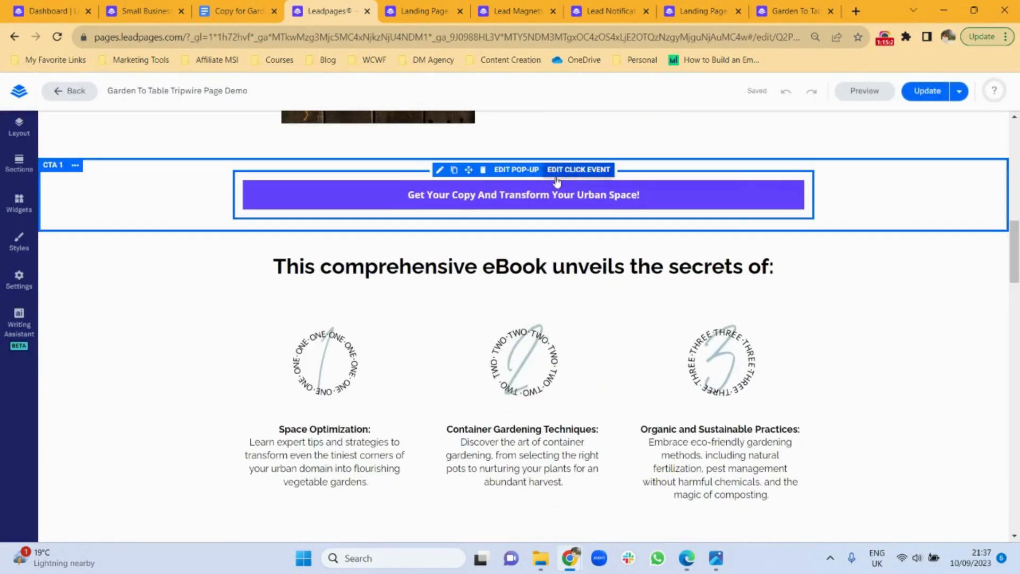
click(514, 171)
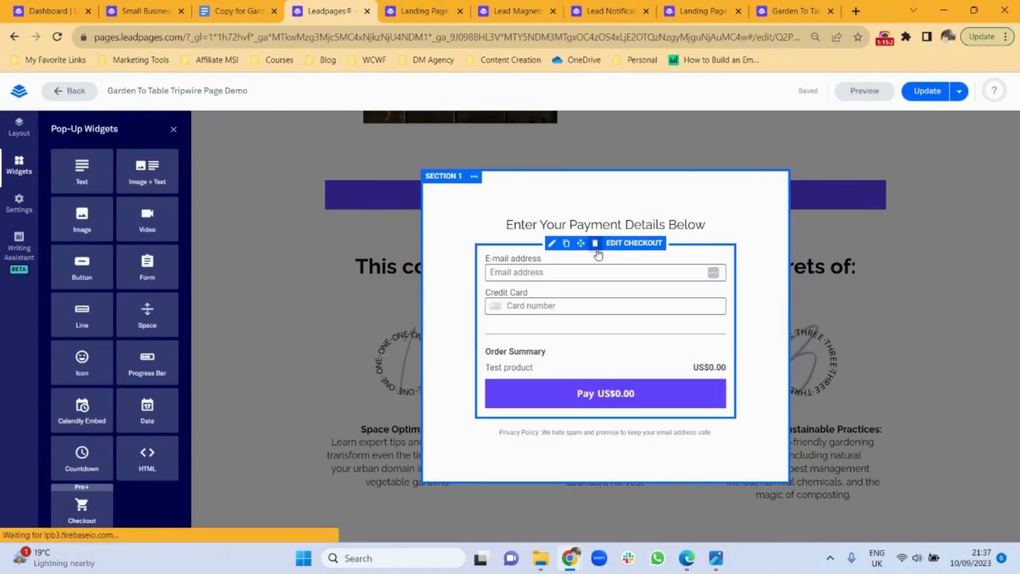
click(607, 265)
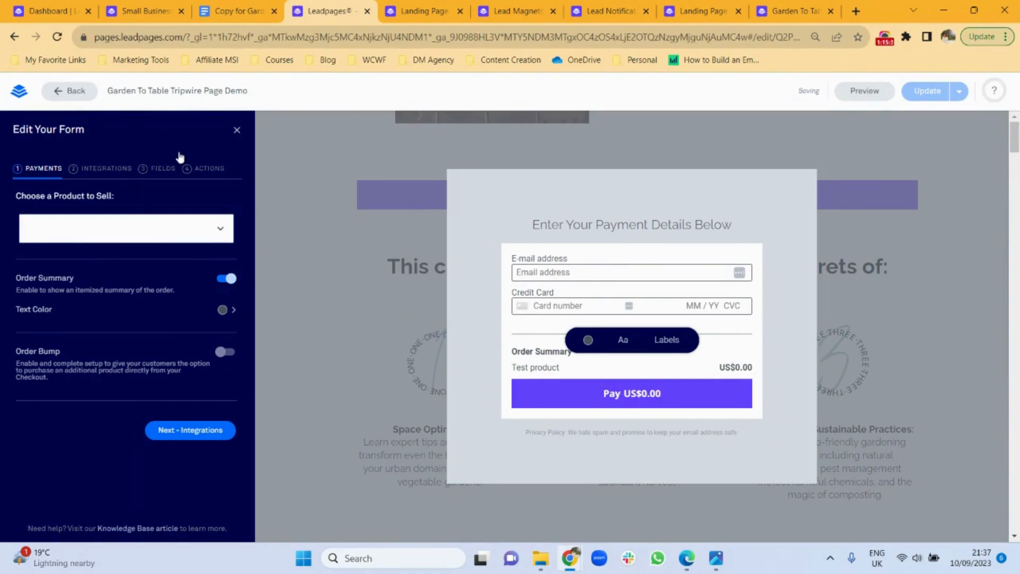
Set the checkout to send buyers to the Garden To Table Thank You landing page, and update the published tripwire page
click(193, 169)
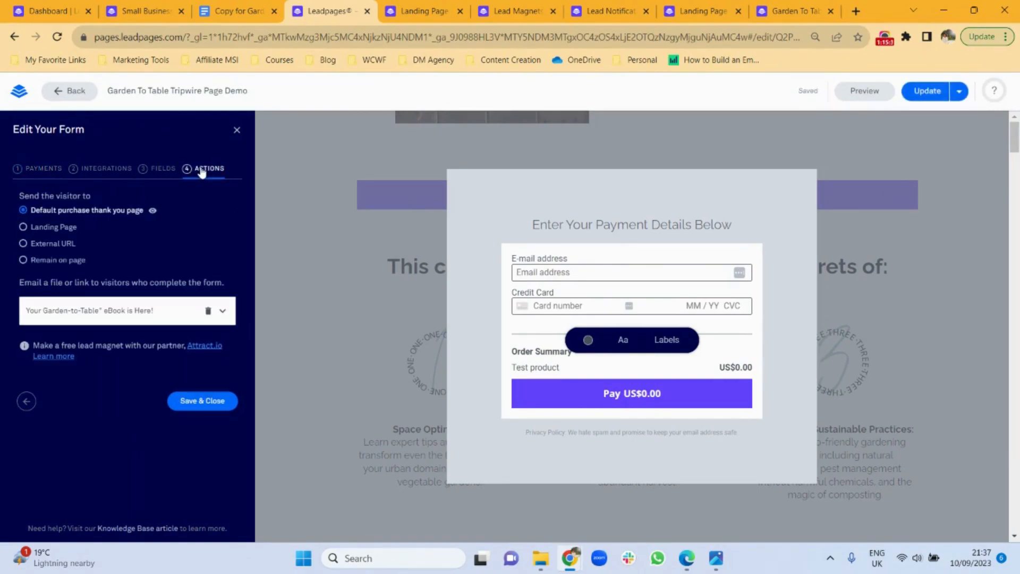
click(42, 227)
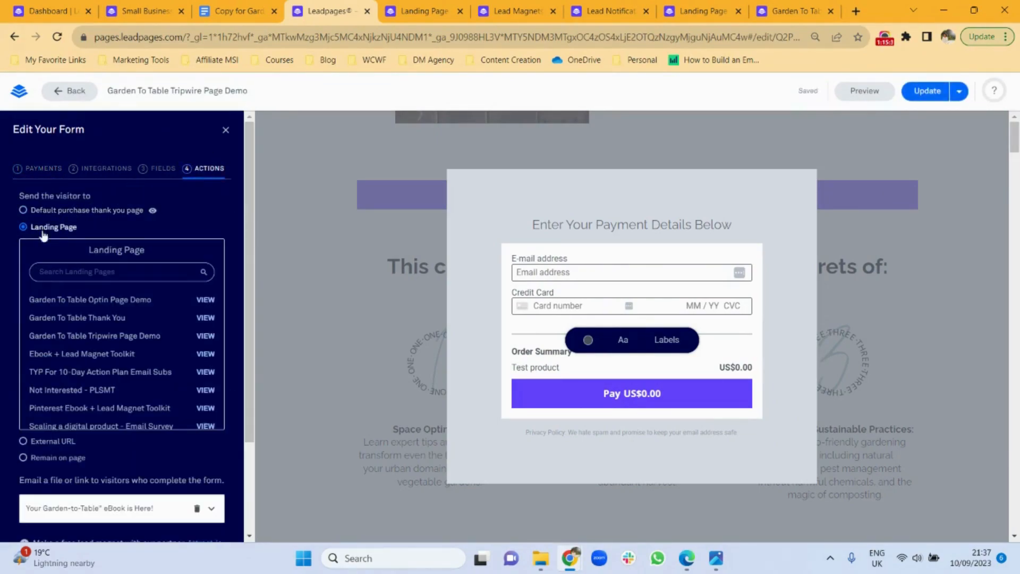
click(107, 318)
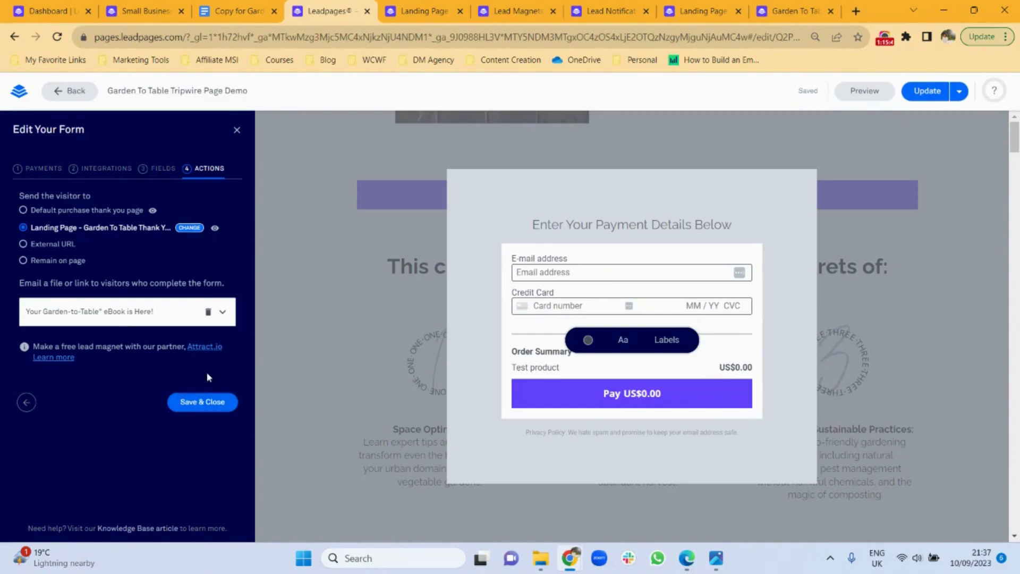
click(215, 406)
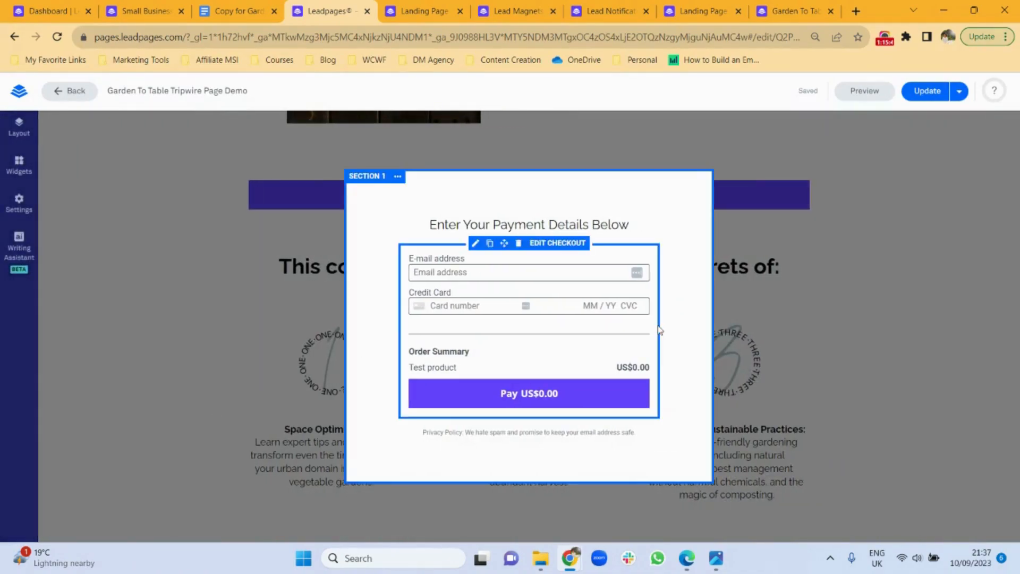
click(887, 213)
click(922, 93)
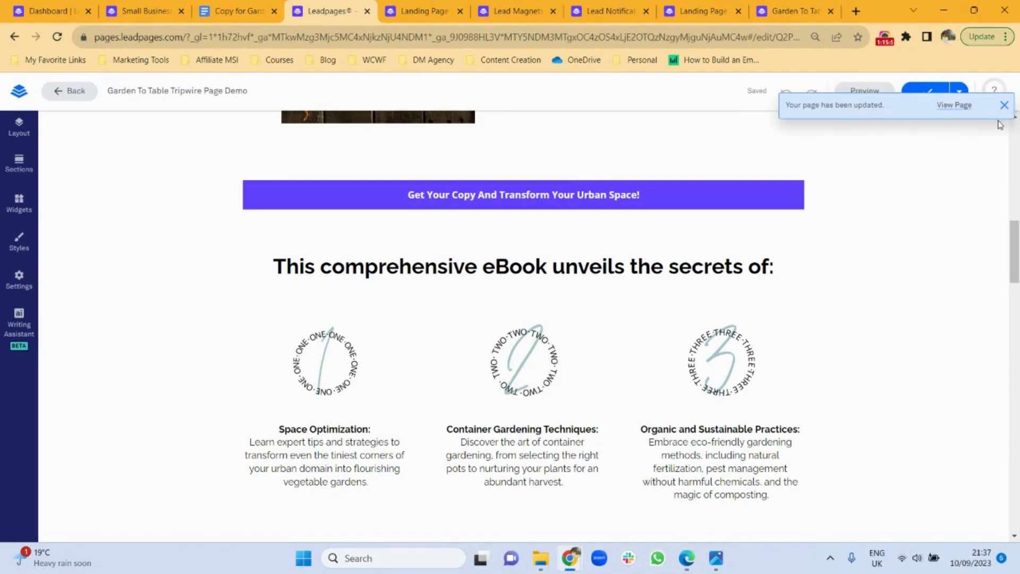
click(1004, 105)
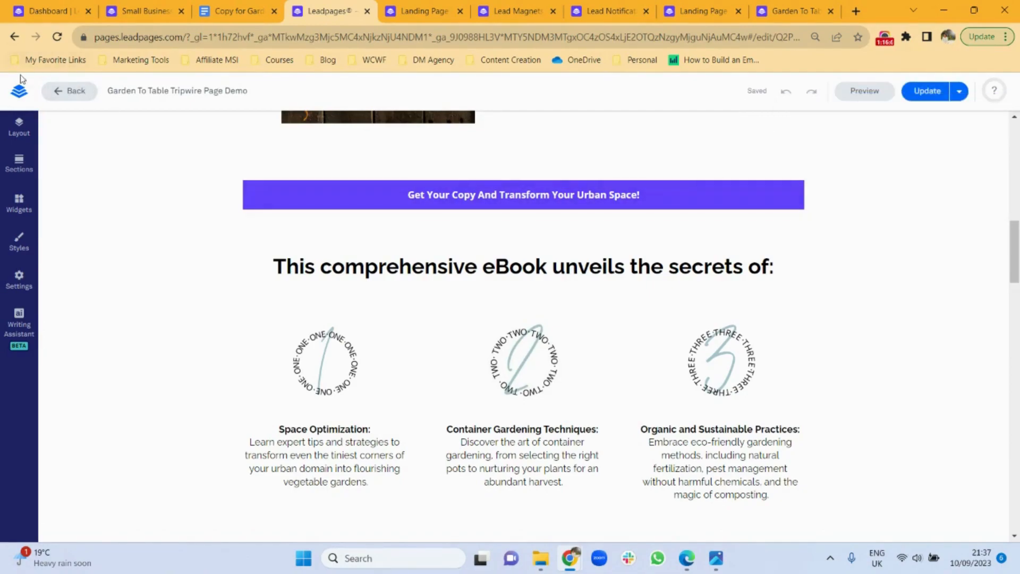
Copy the published Garden To Table Optin Page Demo's link from the landing pages list and open it in a new browser tab
click(17, 94)
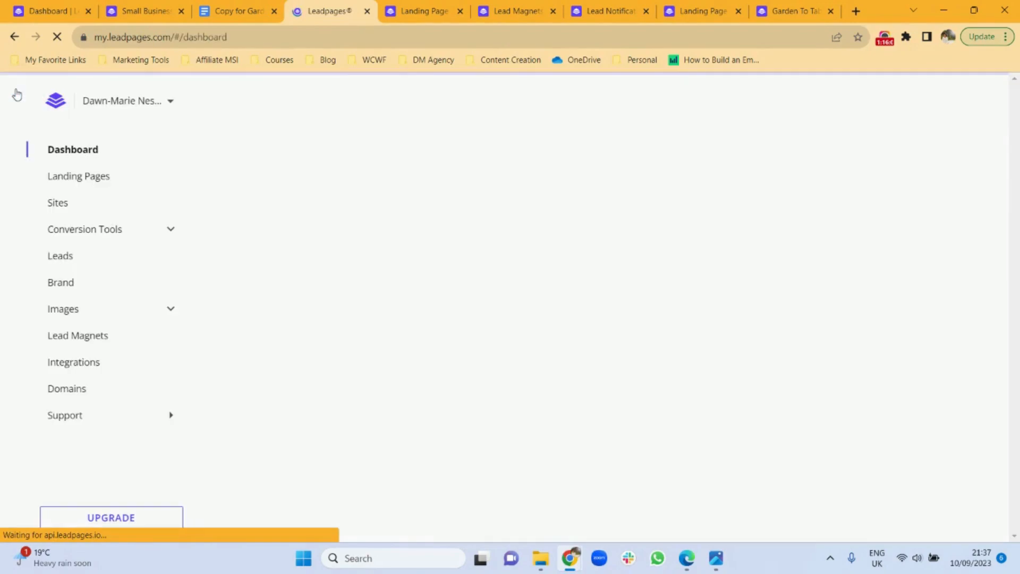
click(65, 182)
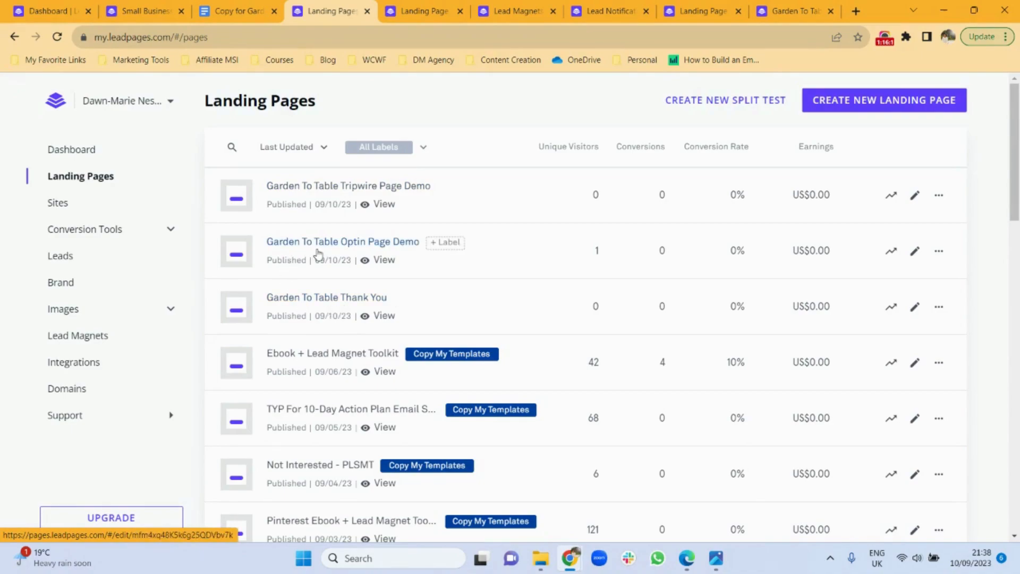
right_click(384, 261)
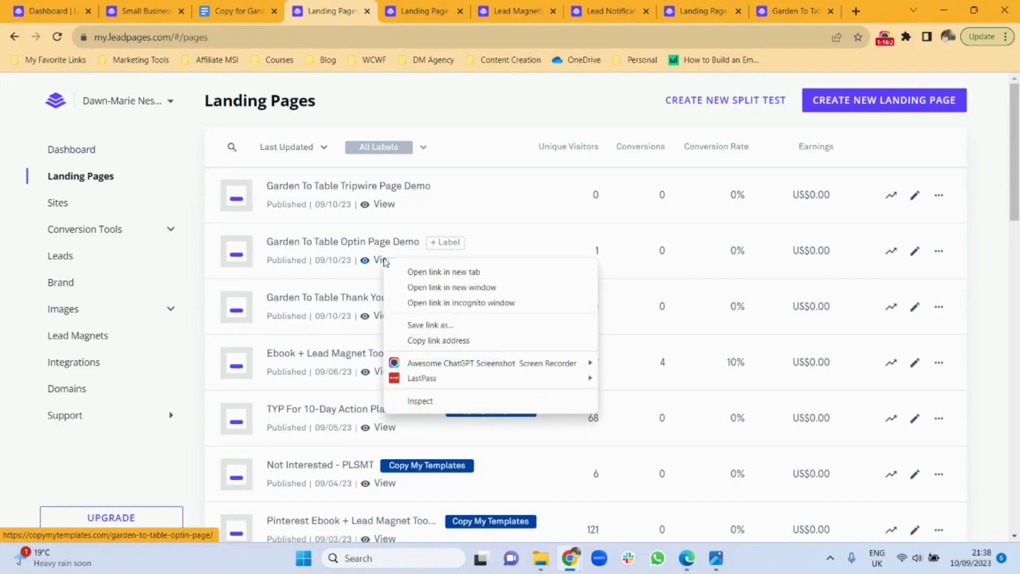
click(447, 340)
click(856, 11)
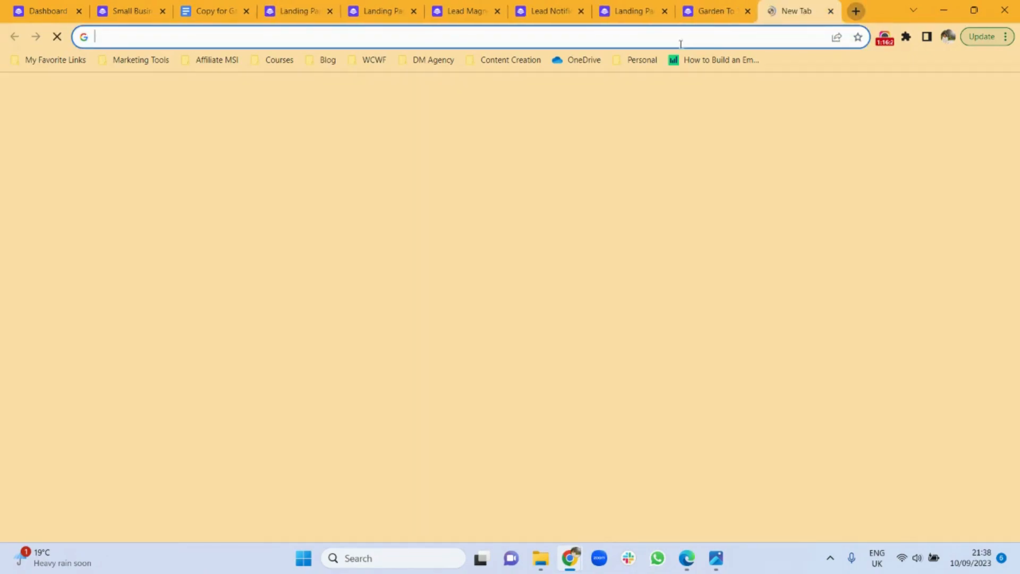
key(ctrl+v)
key(Return)
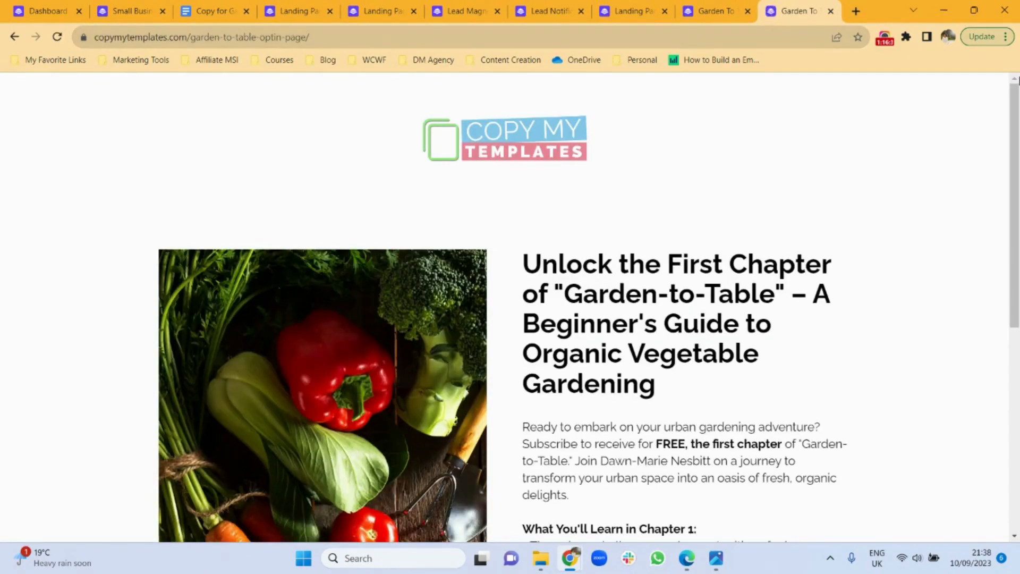
Test the live opt-in page by requesting chapter one for free with a first name and e-mail address
drag(1014, 110, 1011, 311)
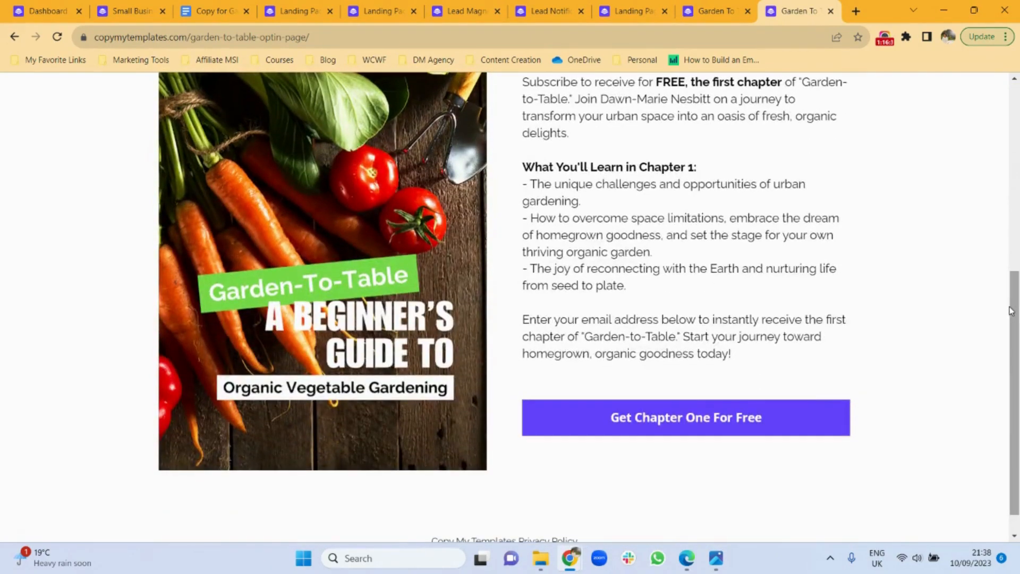
click(678, 427)
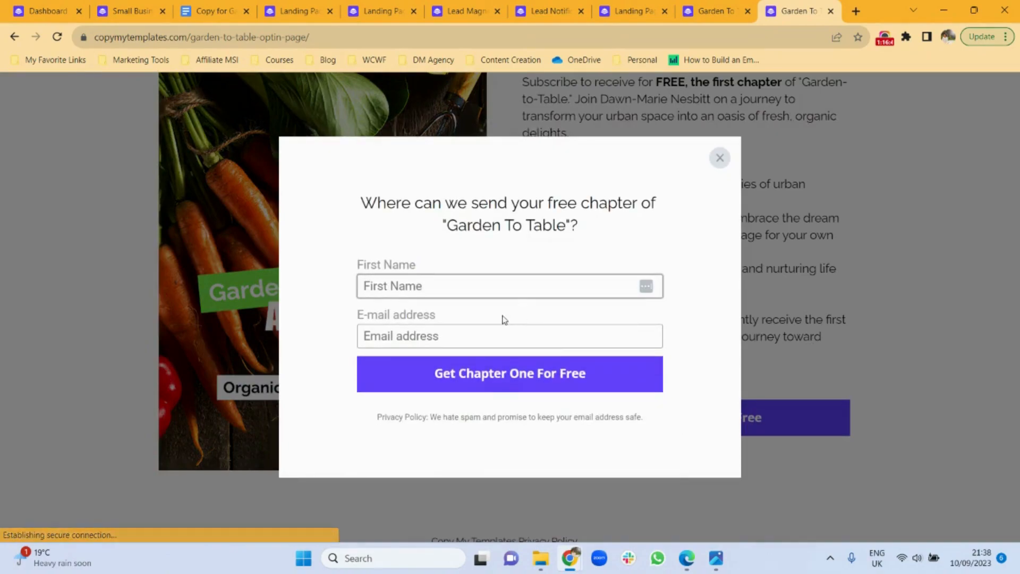
text(Daw)
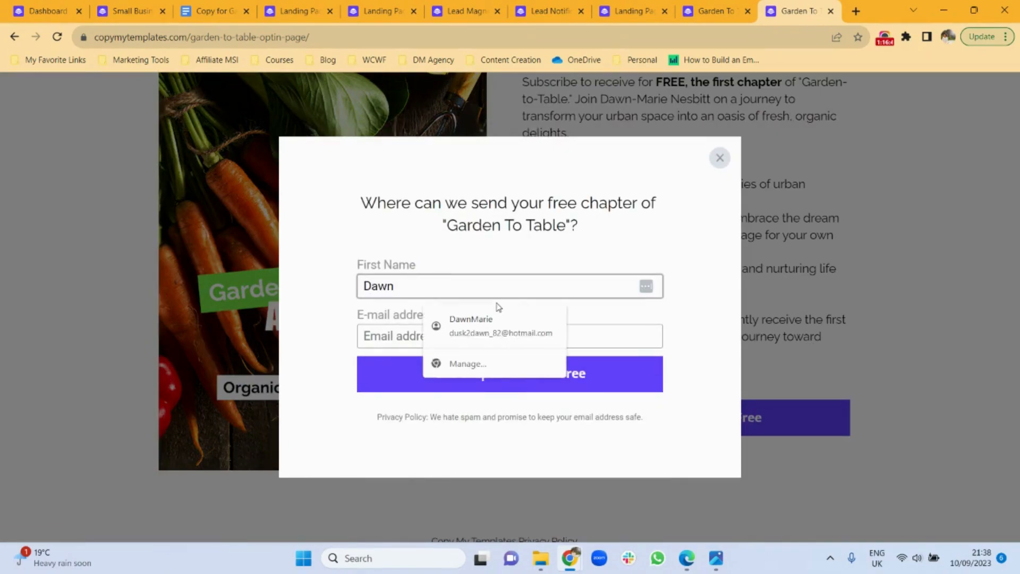
text(n)
click(491, 320)
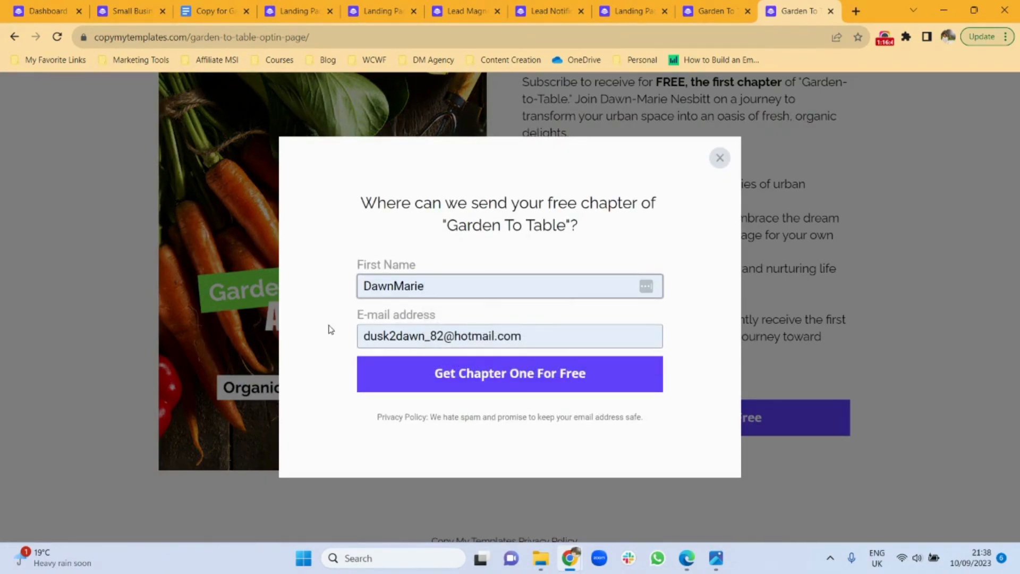
click(539, 383)
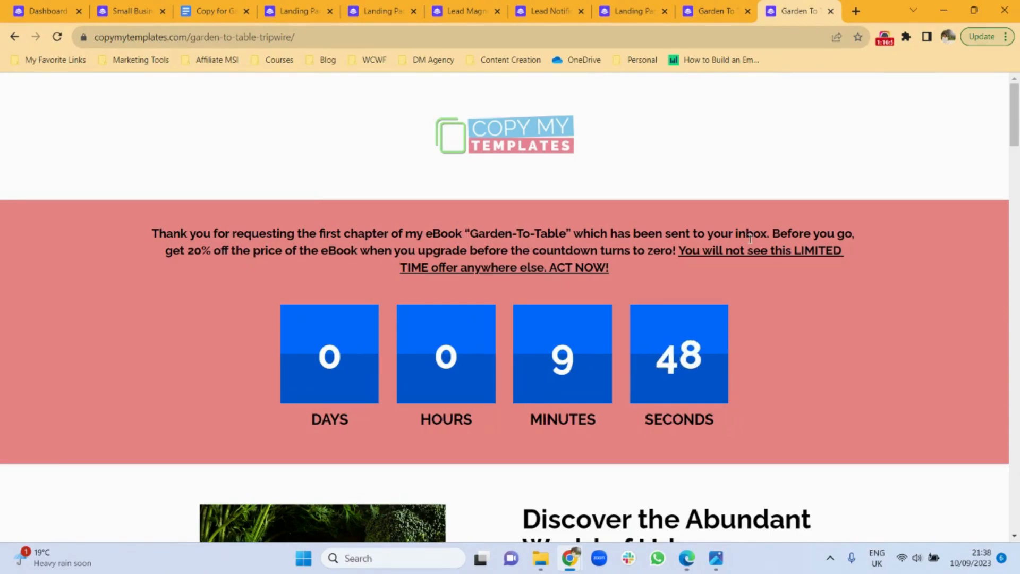
Open the checkout on the live tripwire page, fill in the buyer's e-mail address and submit the test product payment
drag(1017, 122, 993, 118)
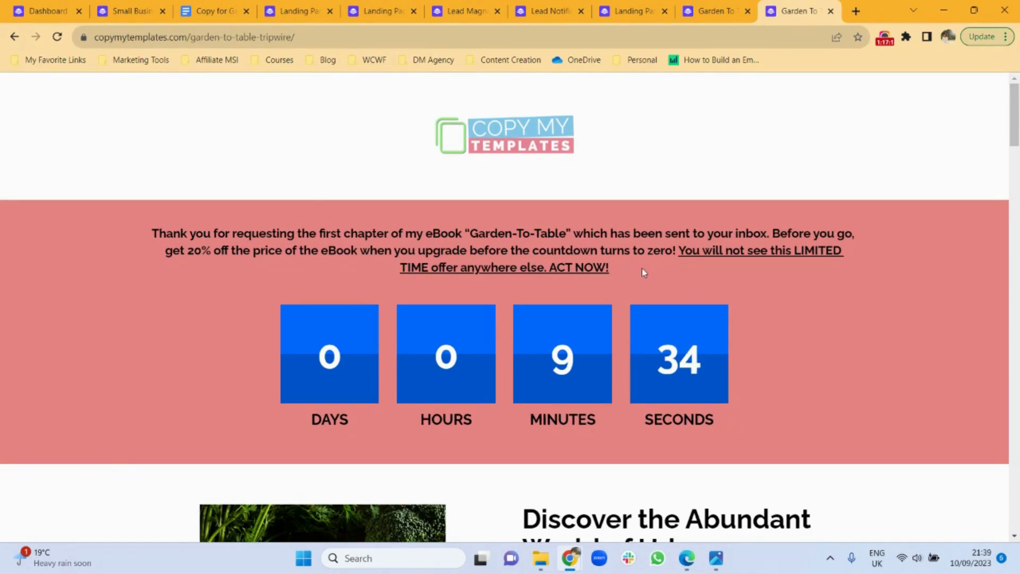
drag(1015, 131, 1014, 232)
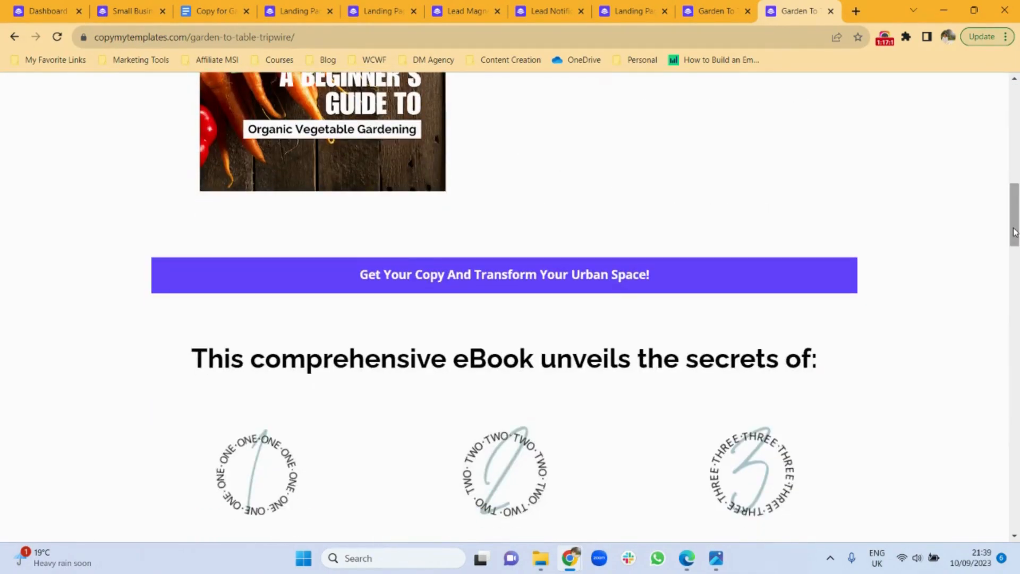
click(544, 276)
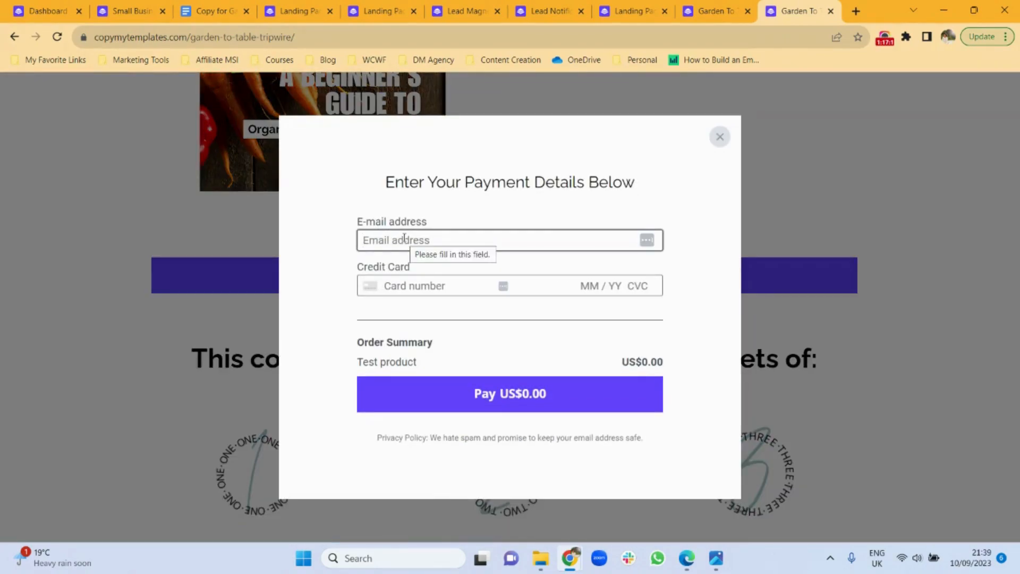
text(dawn)
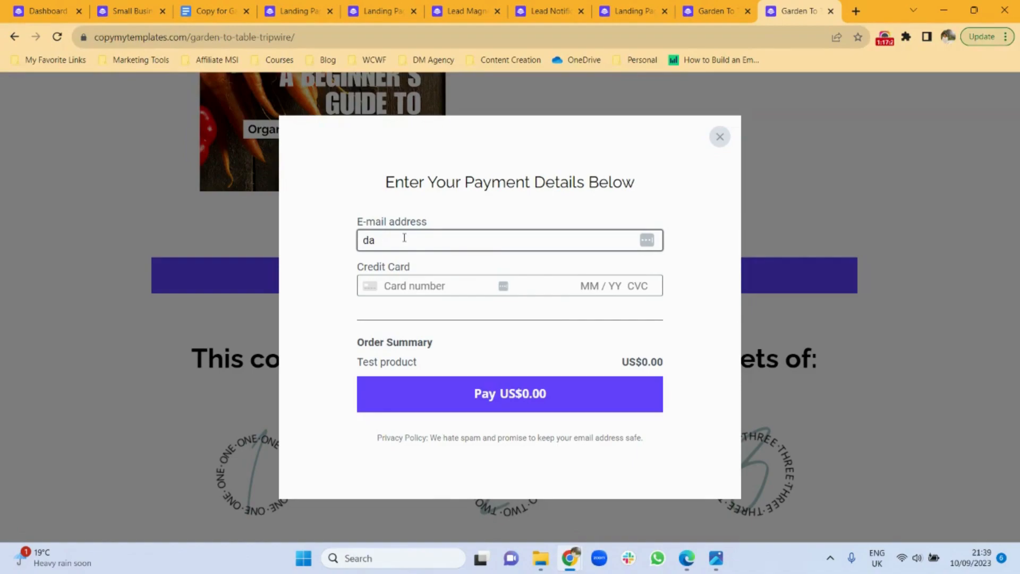
key(BackSpace)
text(u)
click(487, 271)
click(530, 404)
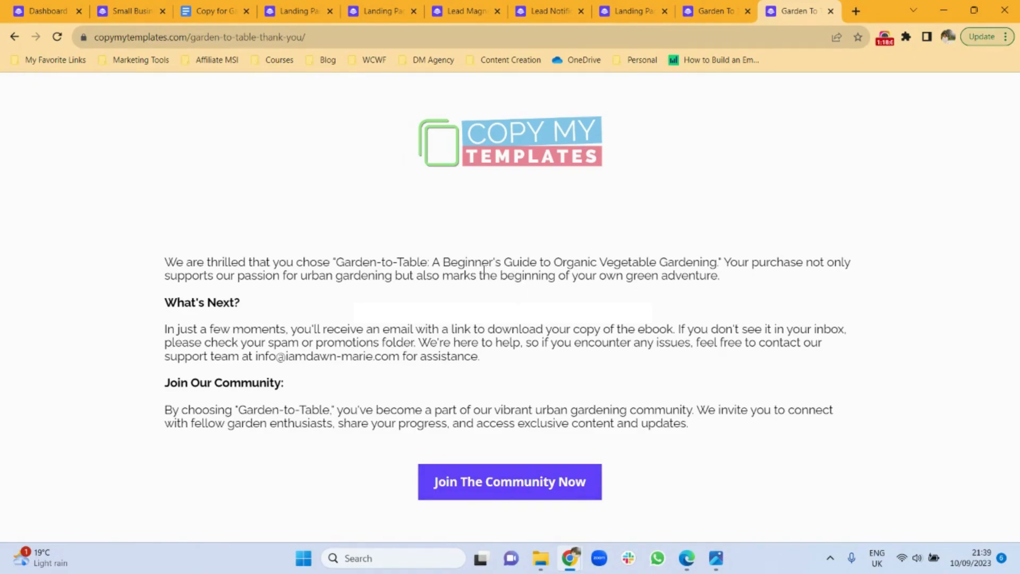
Open the Outlook inbox in a new tab and check the free chapter and eBook delivery e-mails down to their download buttons
click(855, 11)
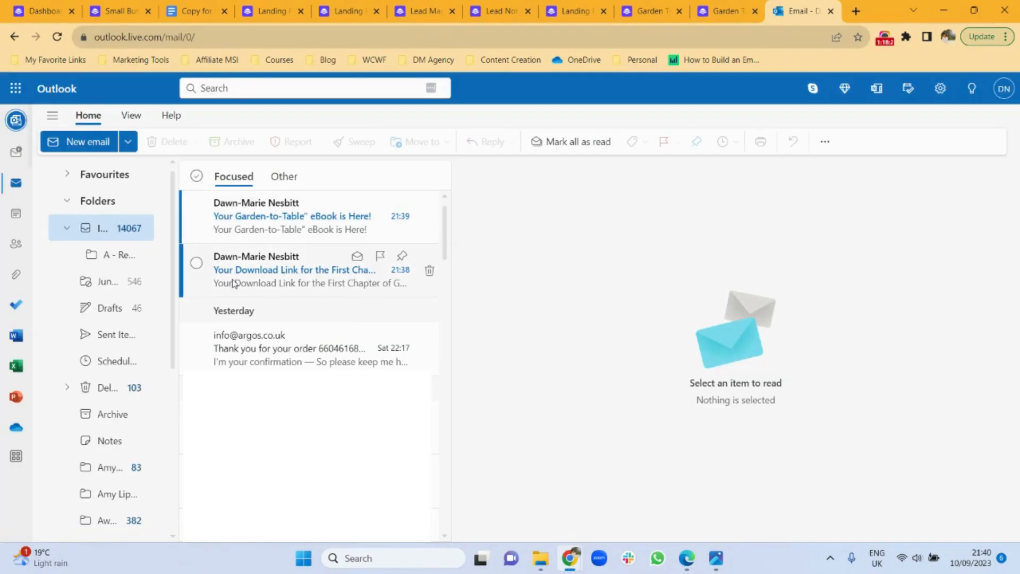
click(249, 321)
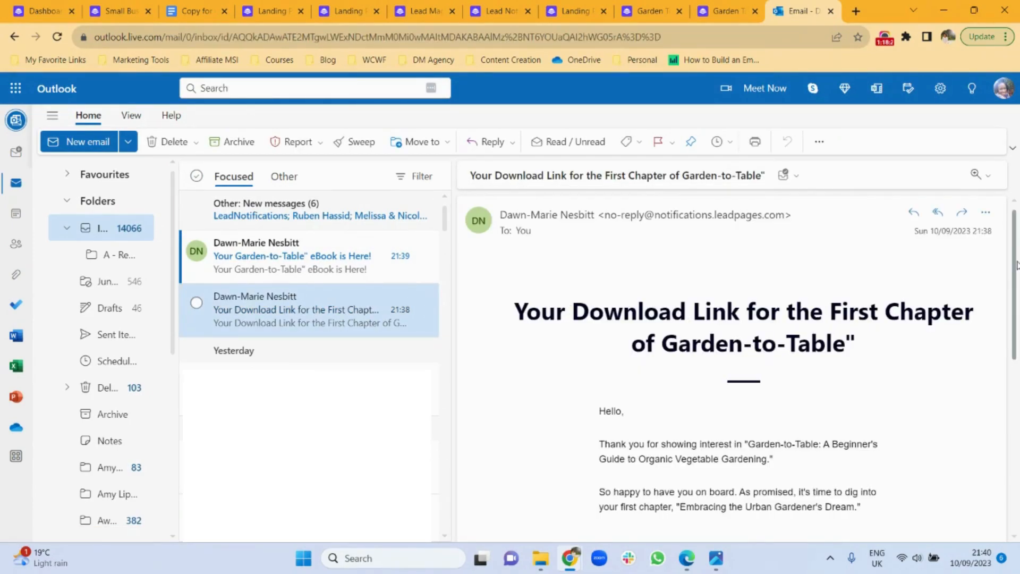
scroll(739, 391, down, 4)
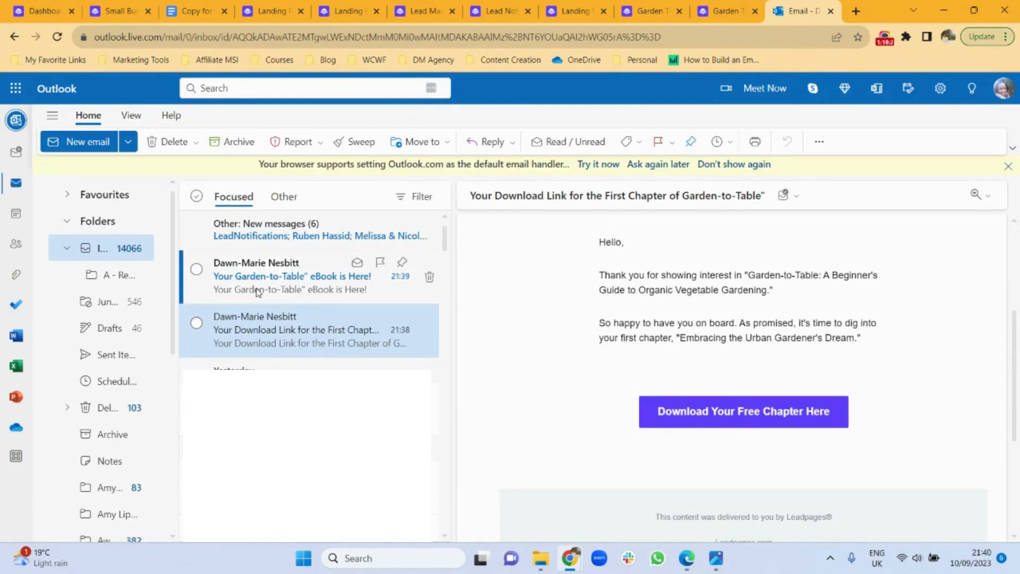
click(256, 290)
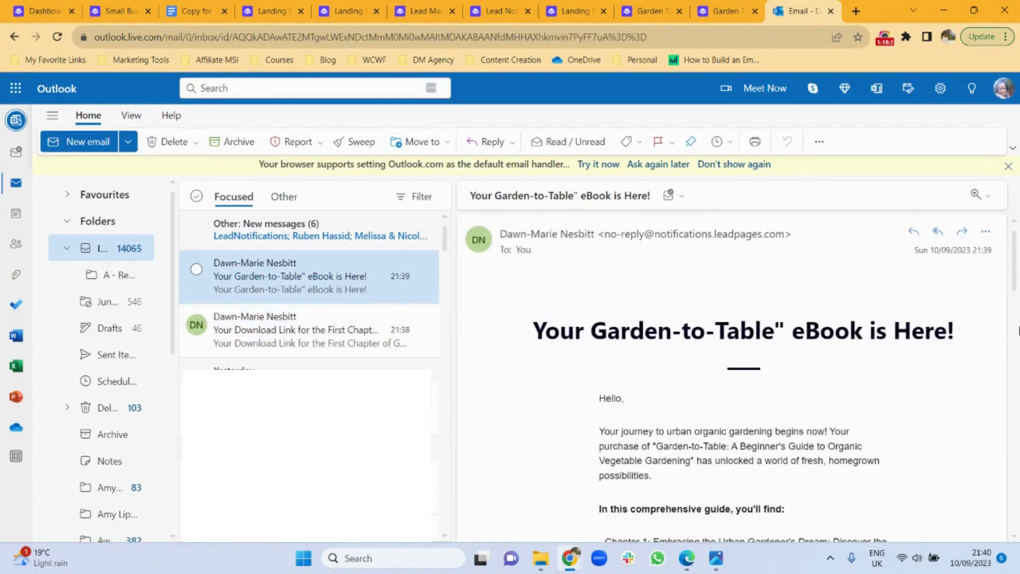
drag(1014, 271, 1011, 478)
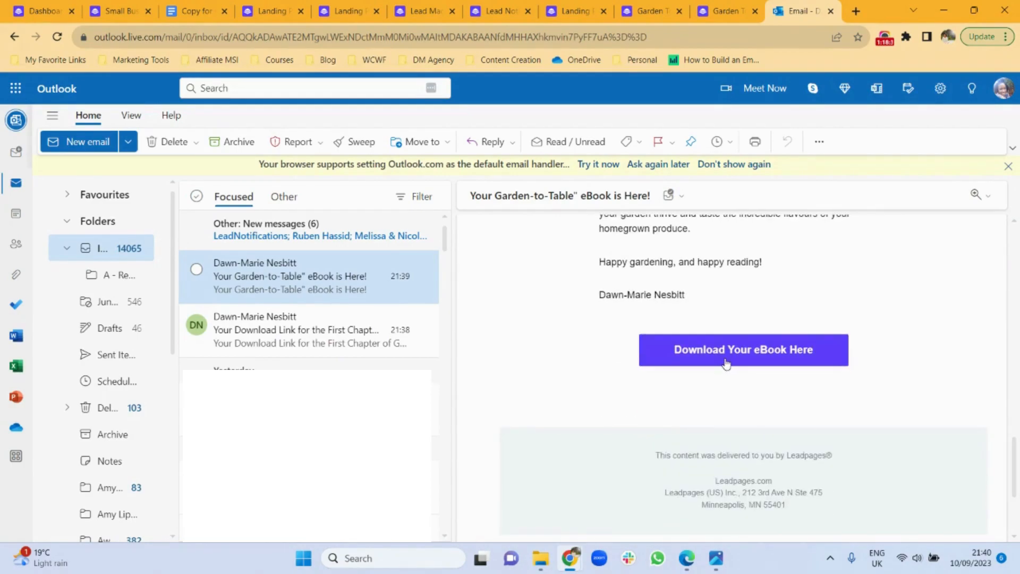